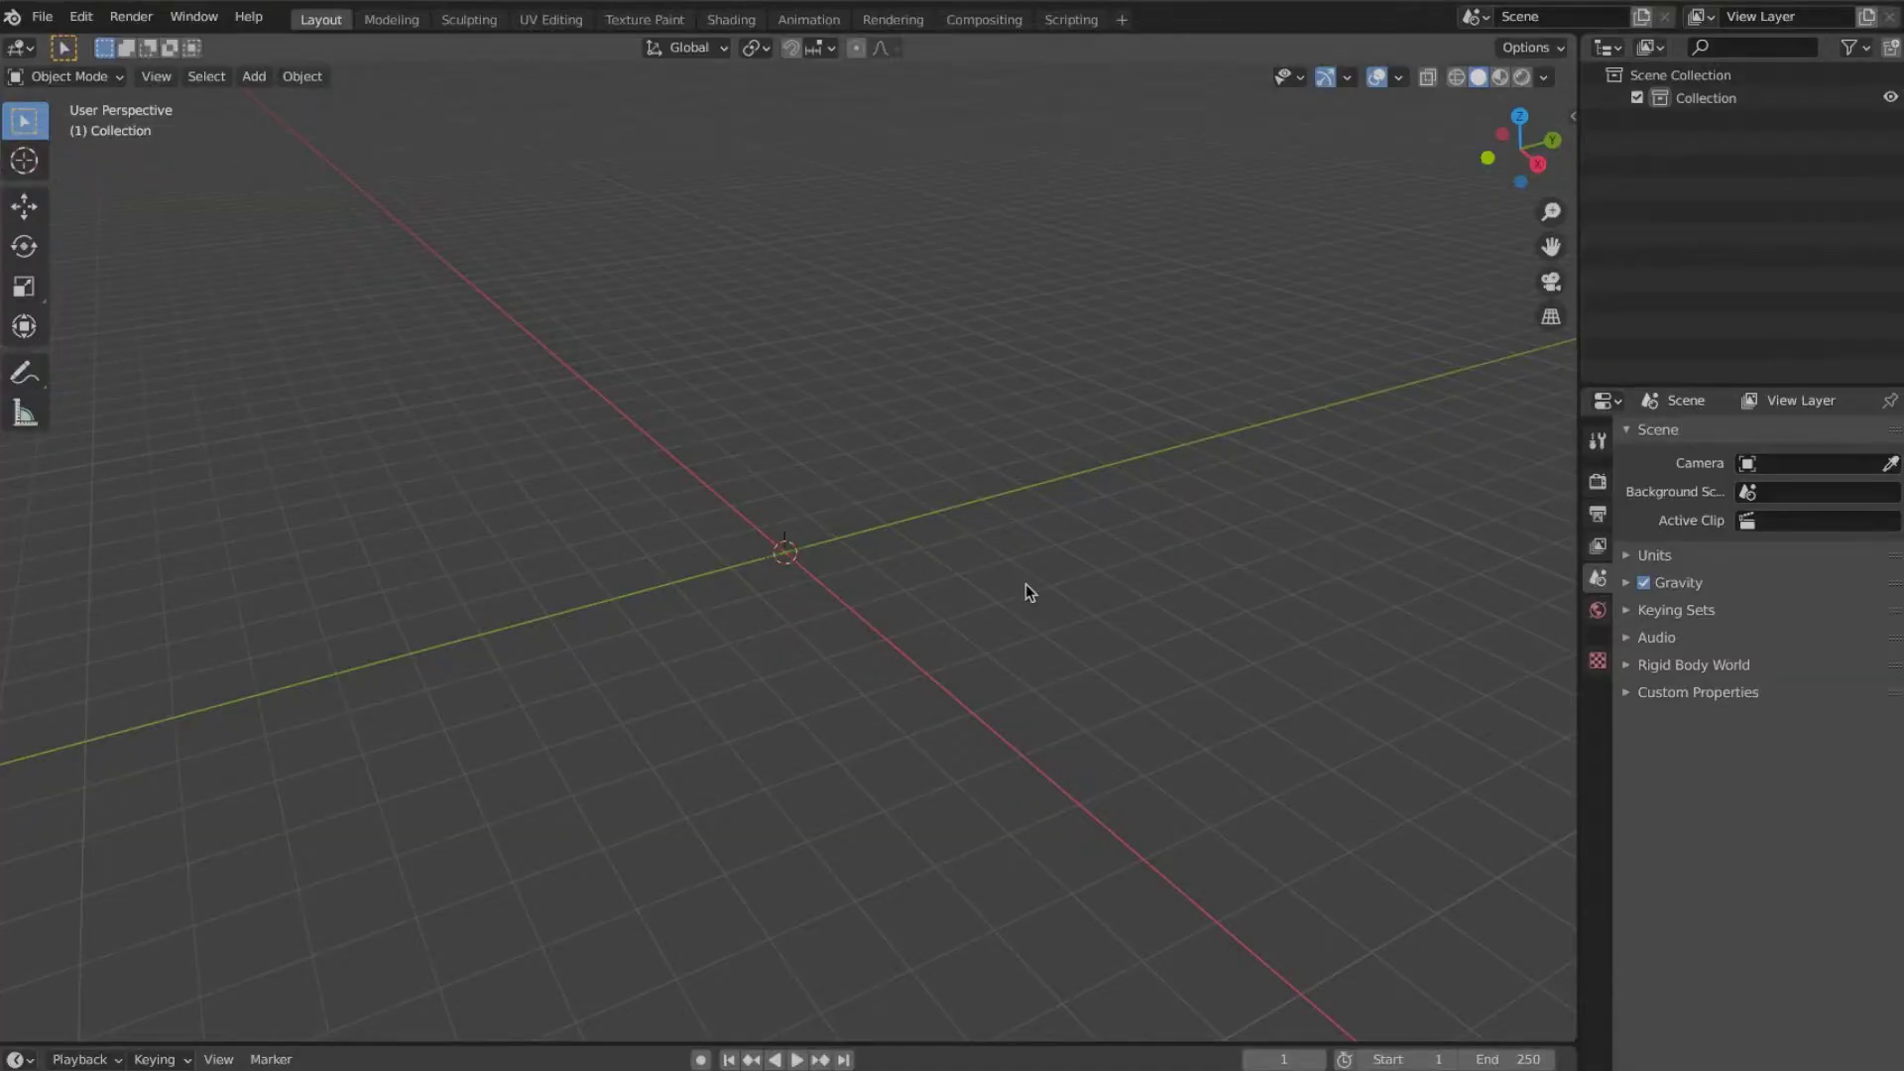
Step: Add an Ico Sphere mesh at the world origin
key("shift+a")
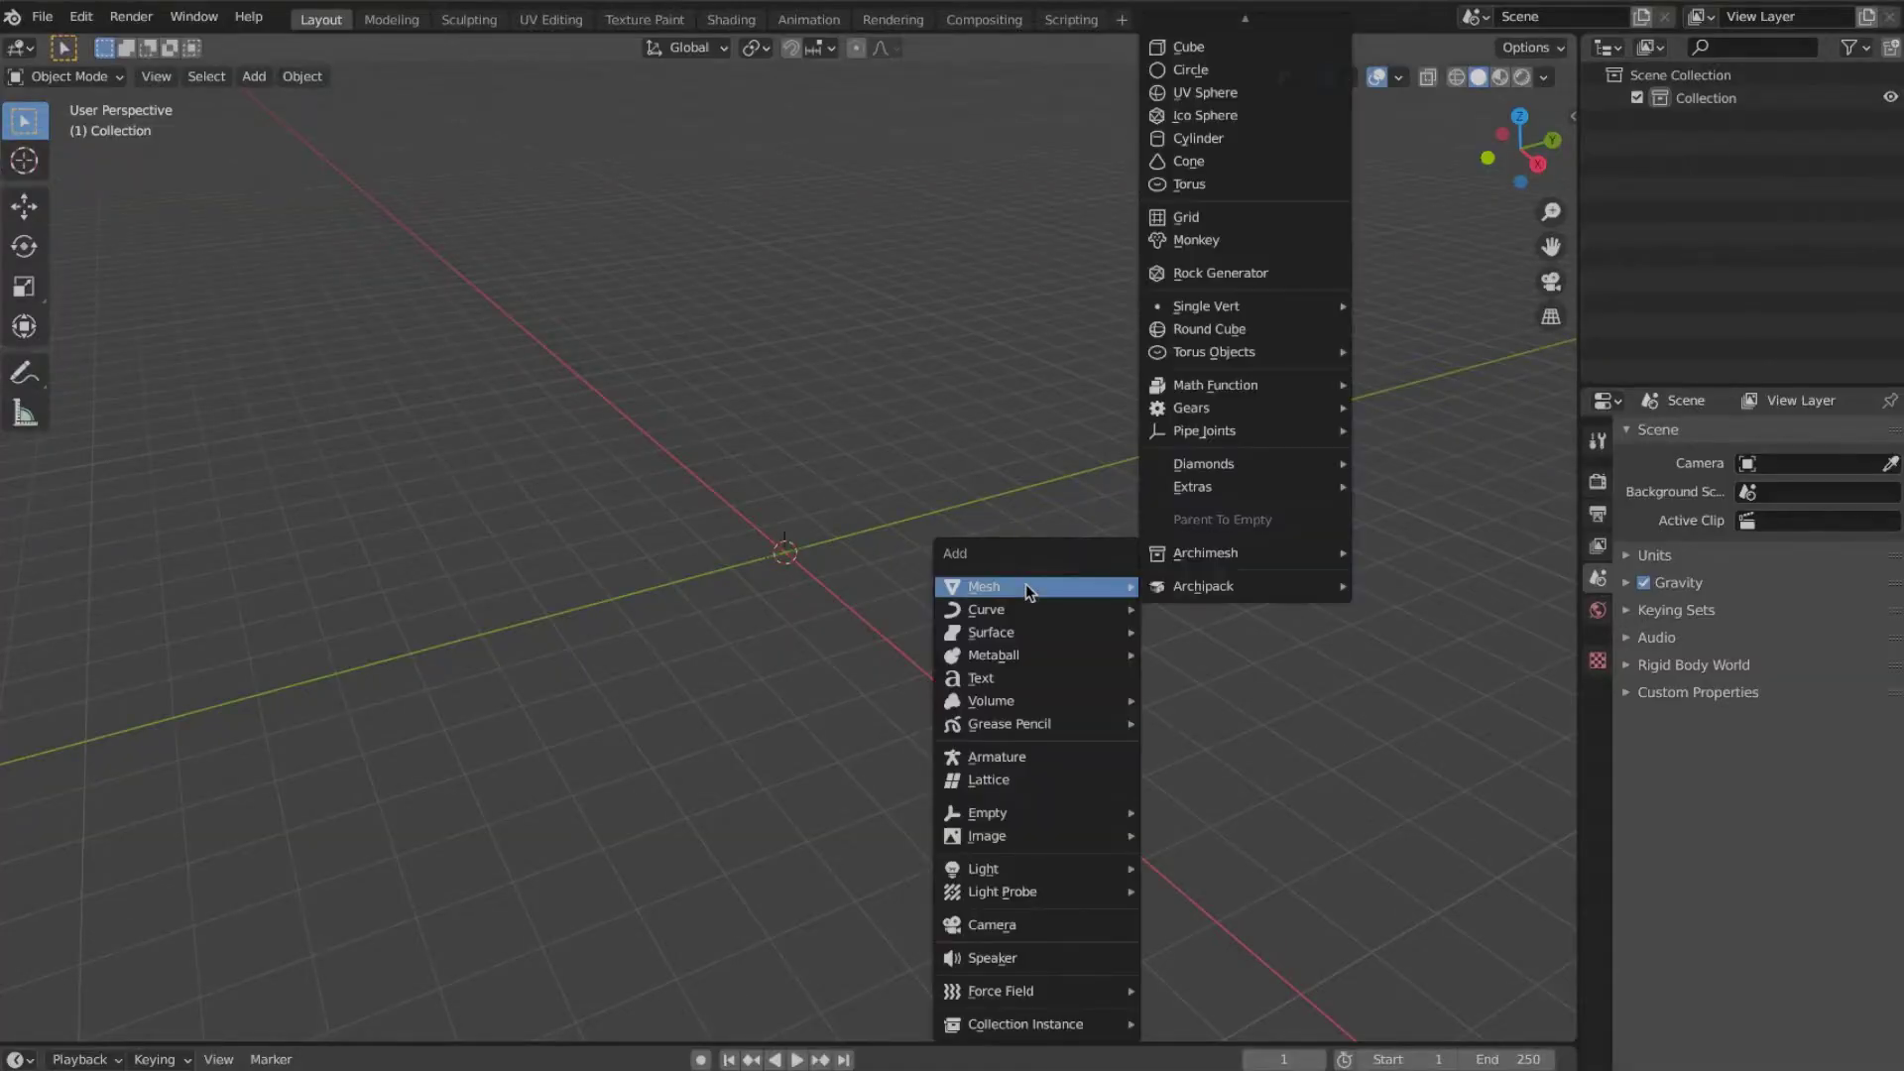
mouse_move(992, 586)
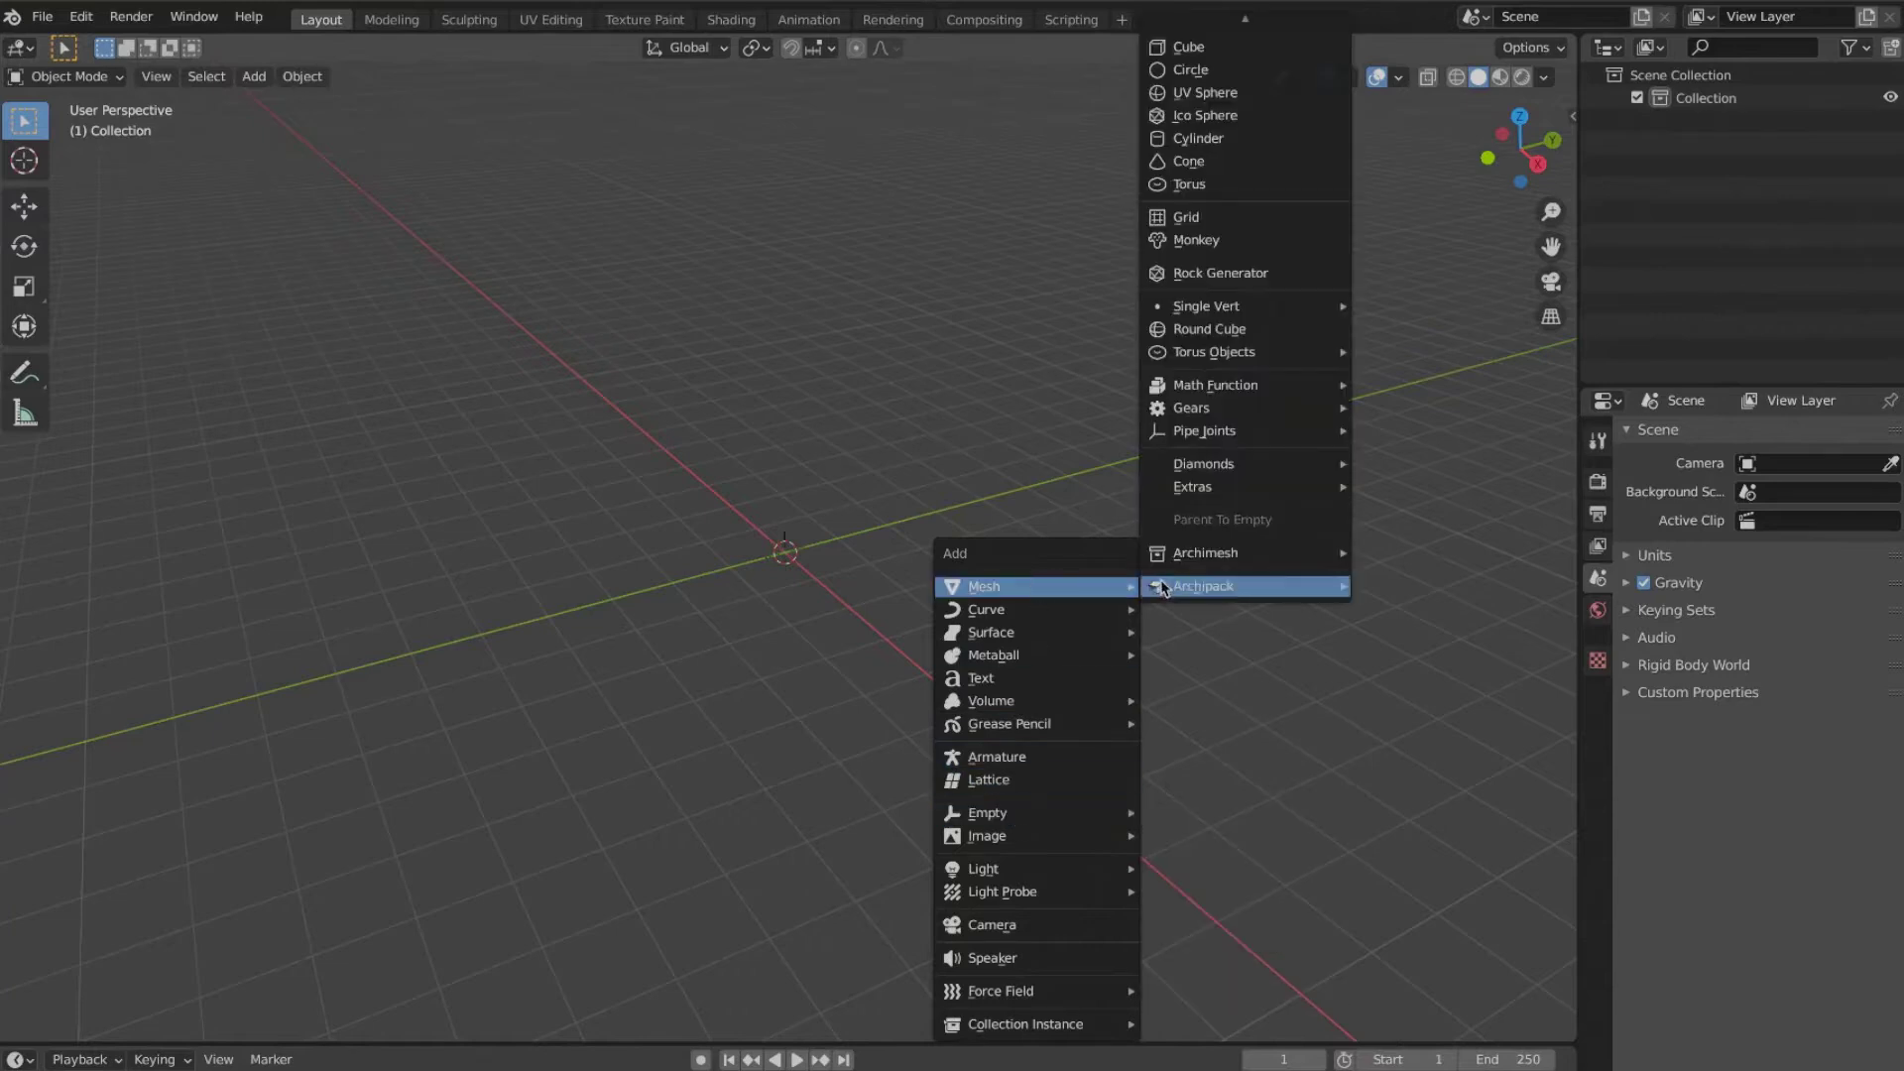
left_click(1195, 99)
scroll(915, 518, "left", 5)
scroll(914, 518, "right", 5)
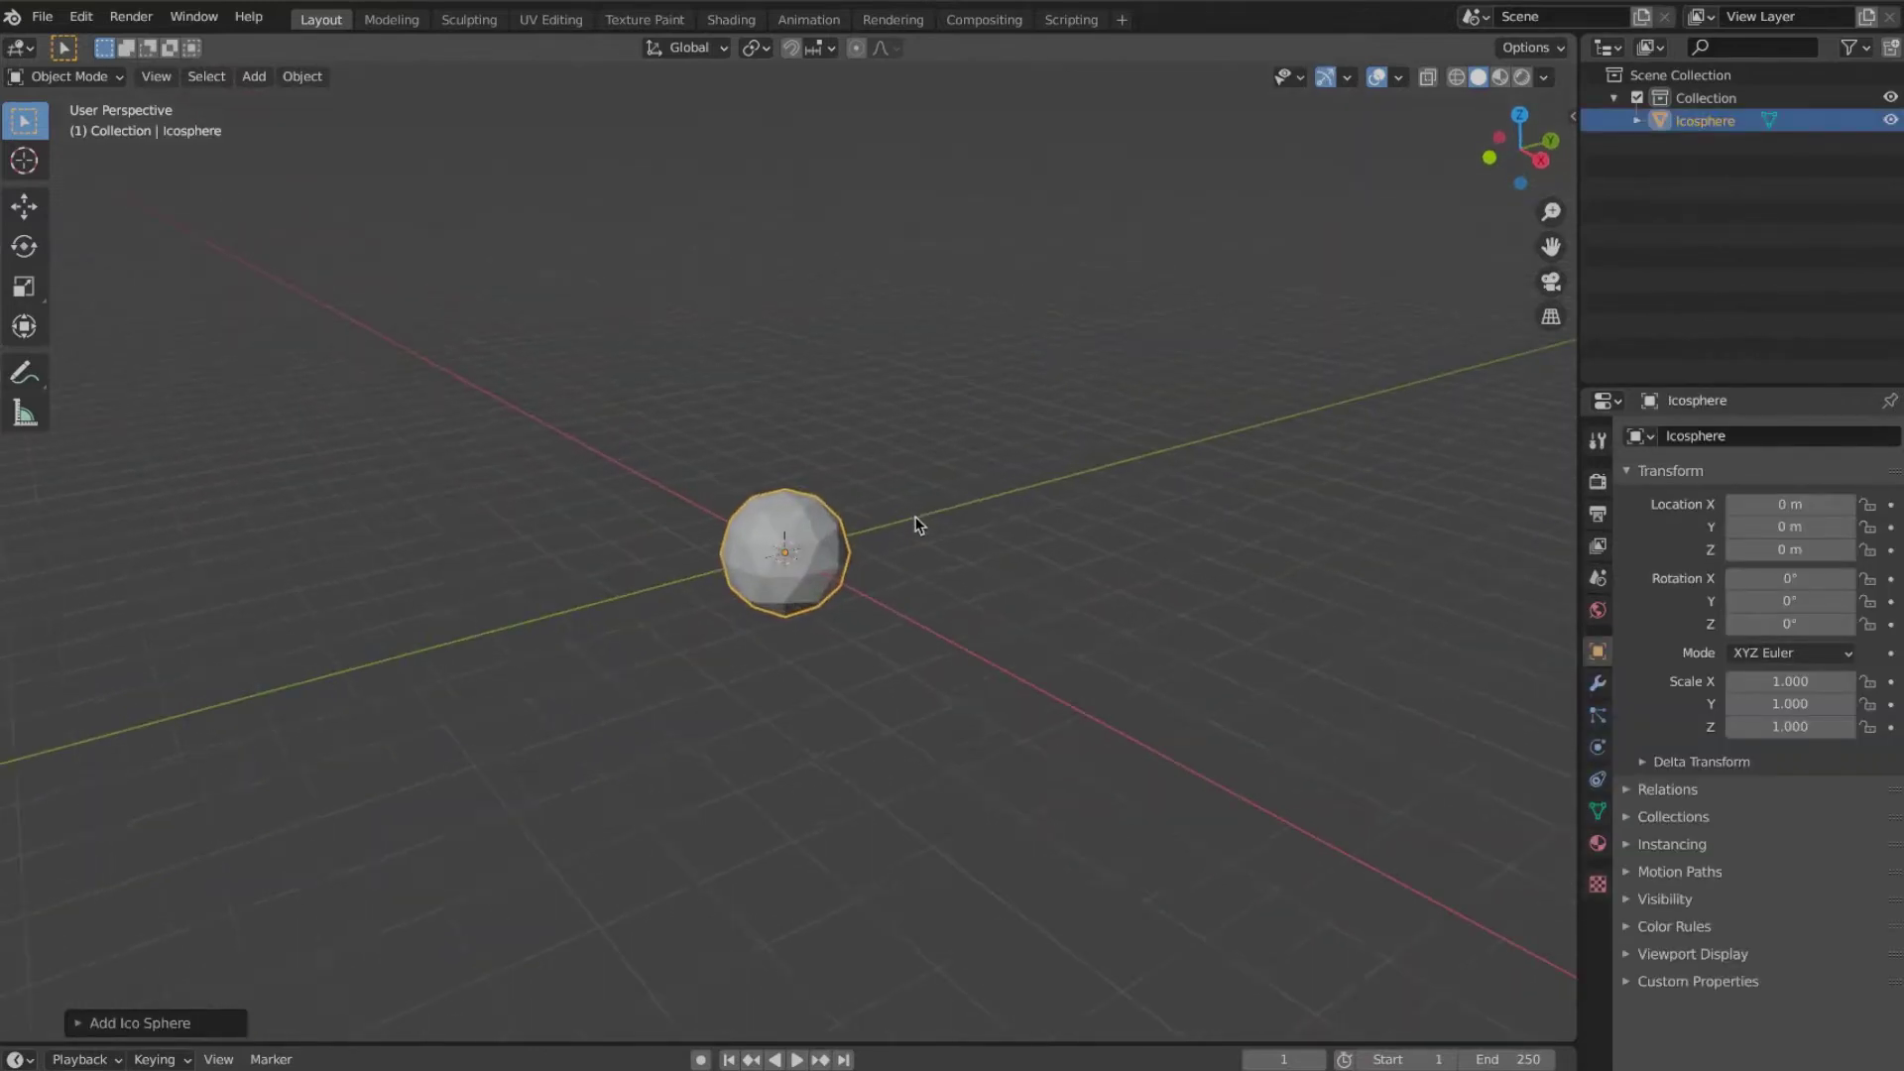
scroll(915, 516, "up", 7)
Step: Rename the ico sphere object to SPHERE and its collection to MAIN
double_click(1704, 120)
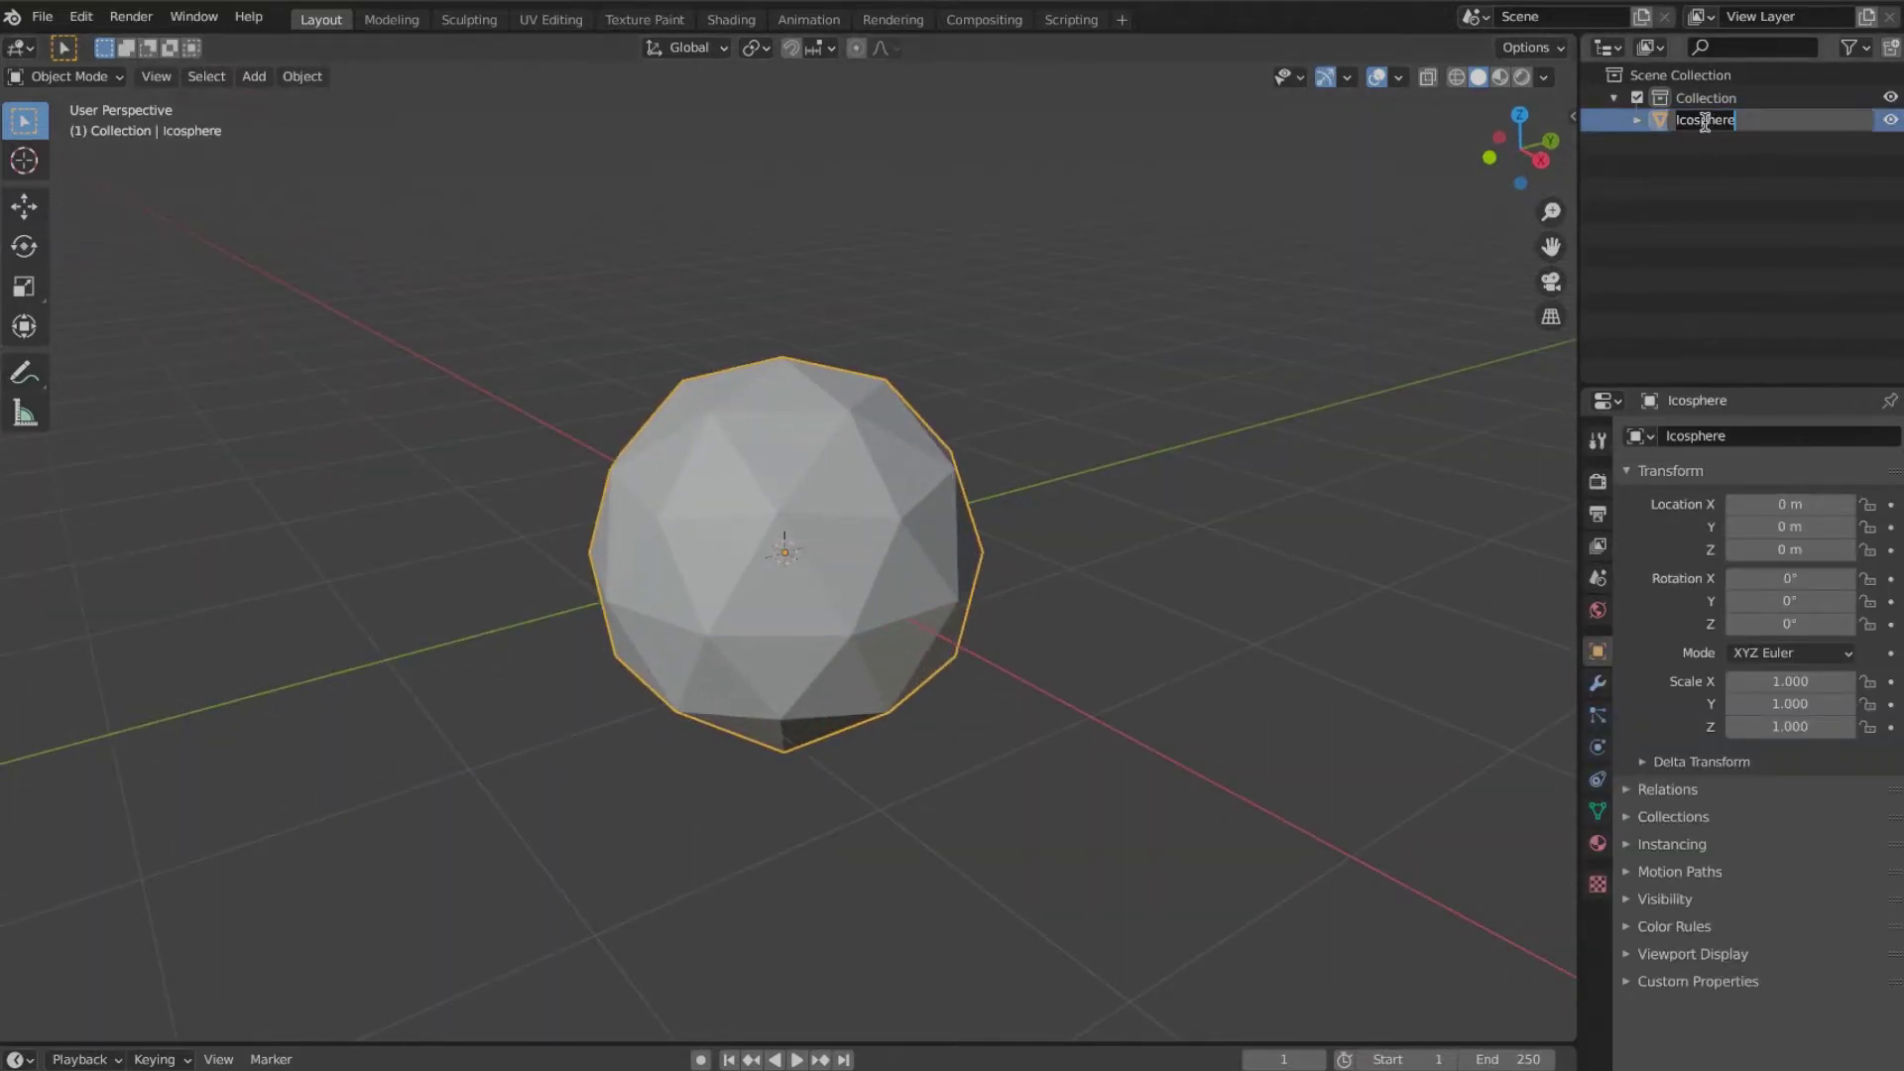
key("Return")
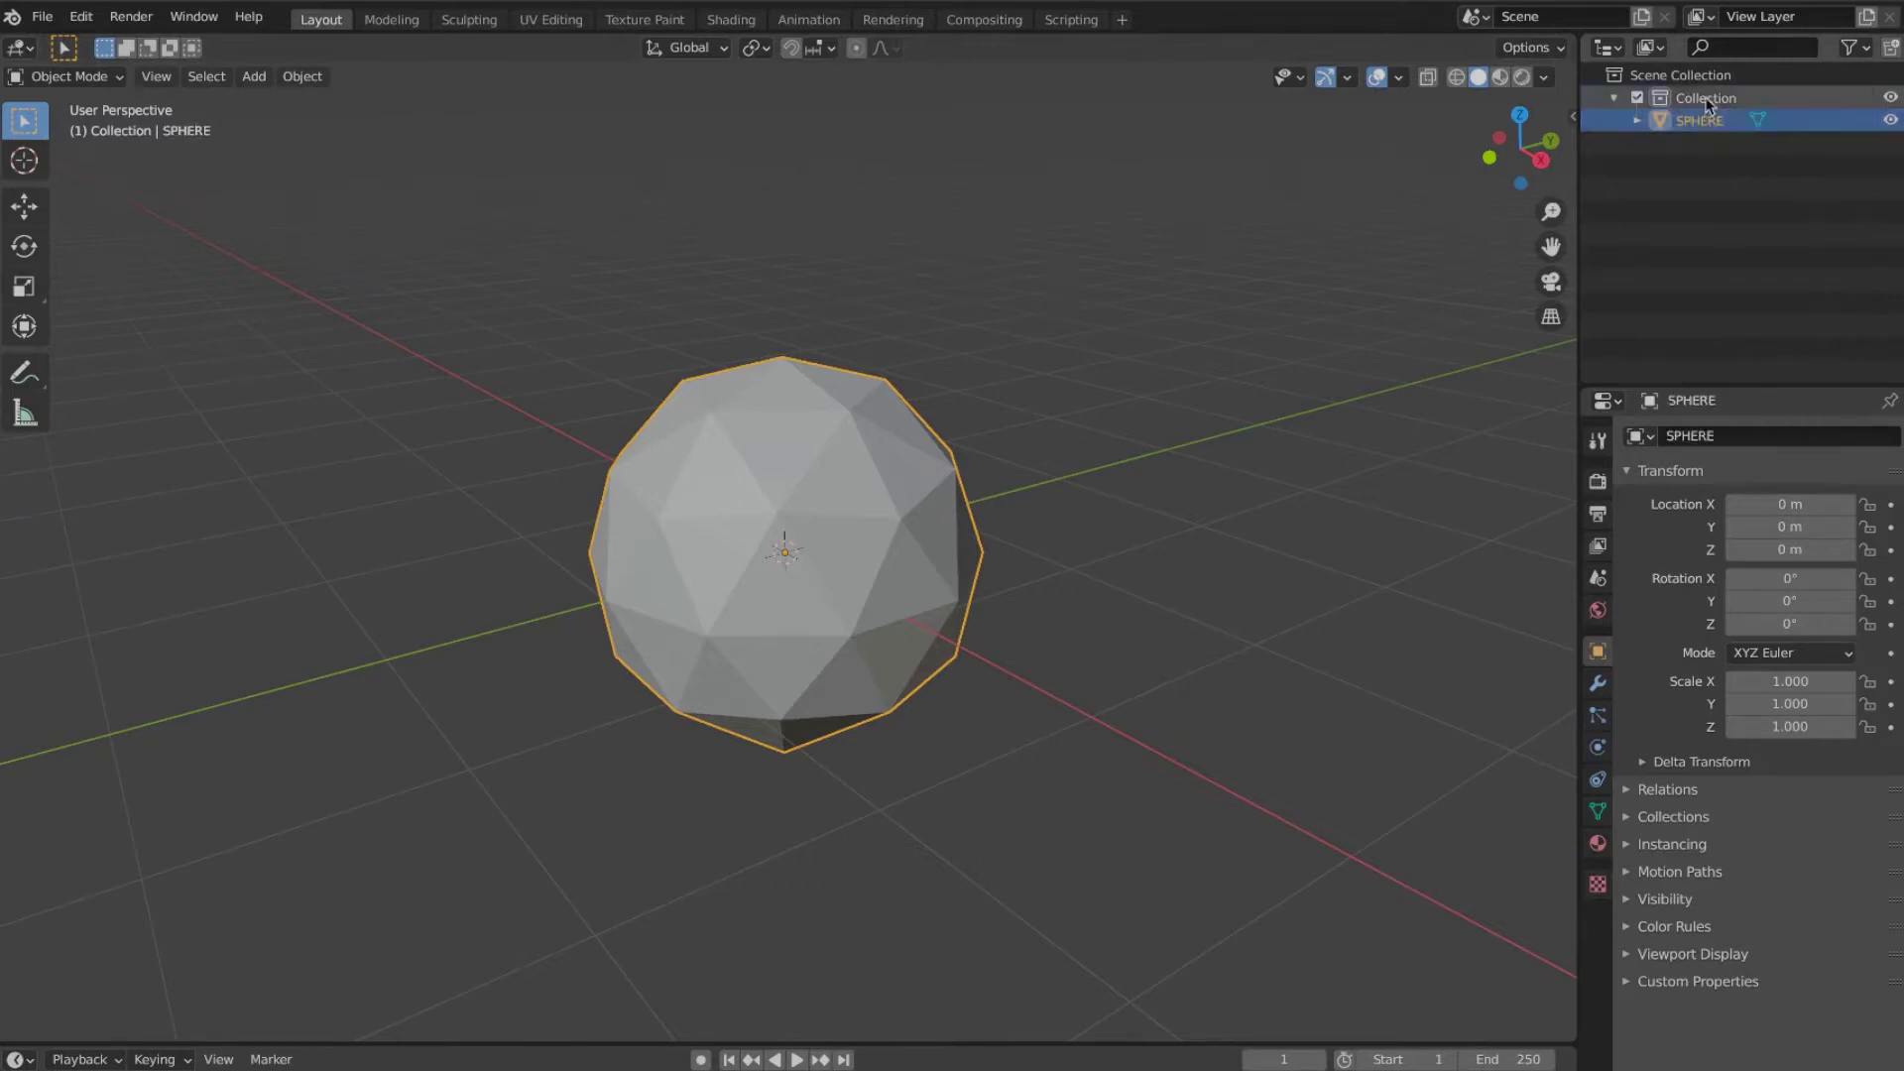
double_click(1705, 98)
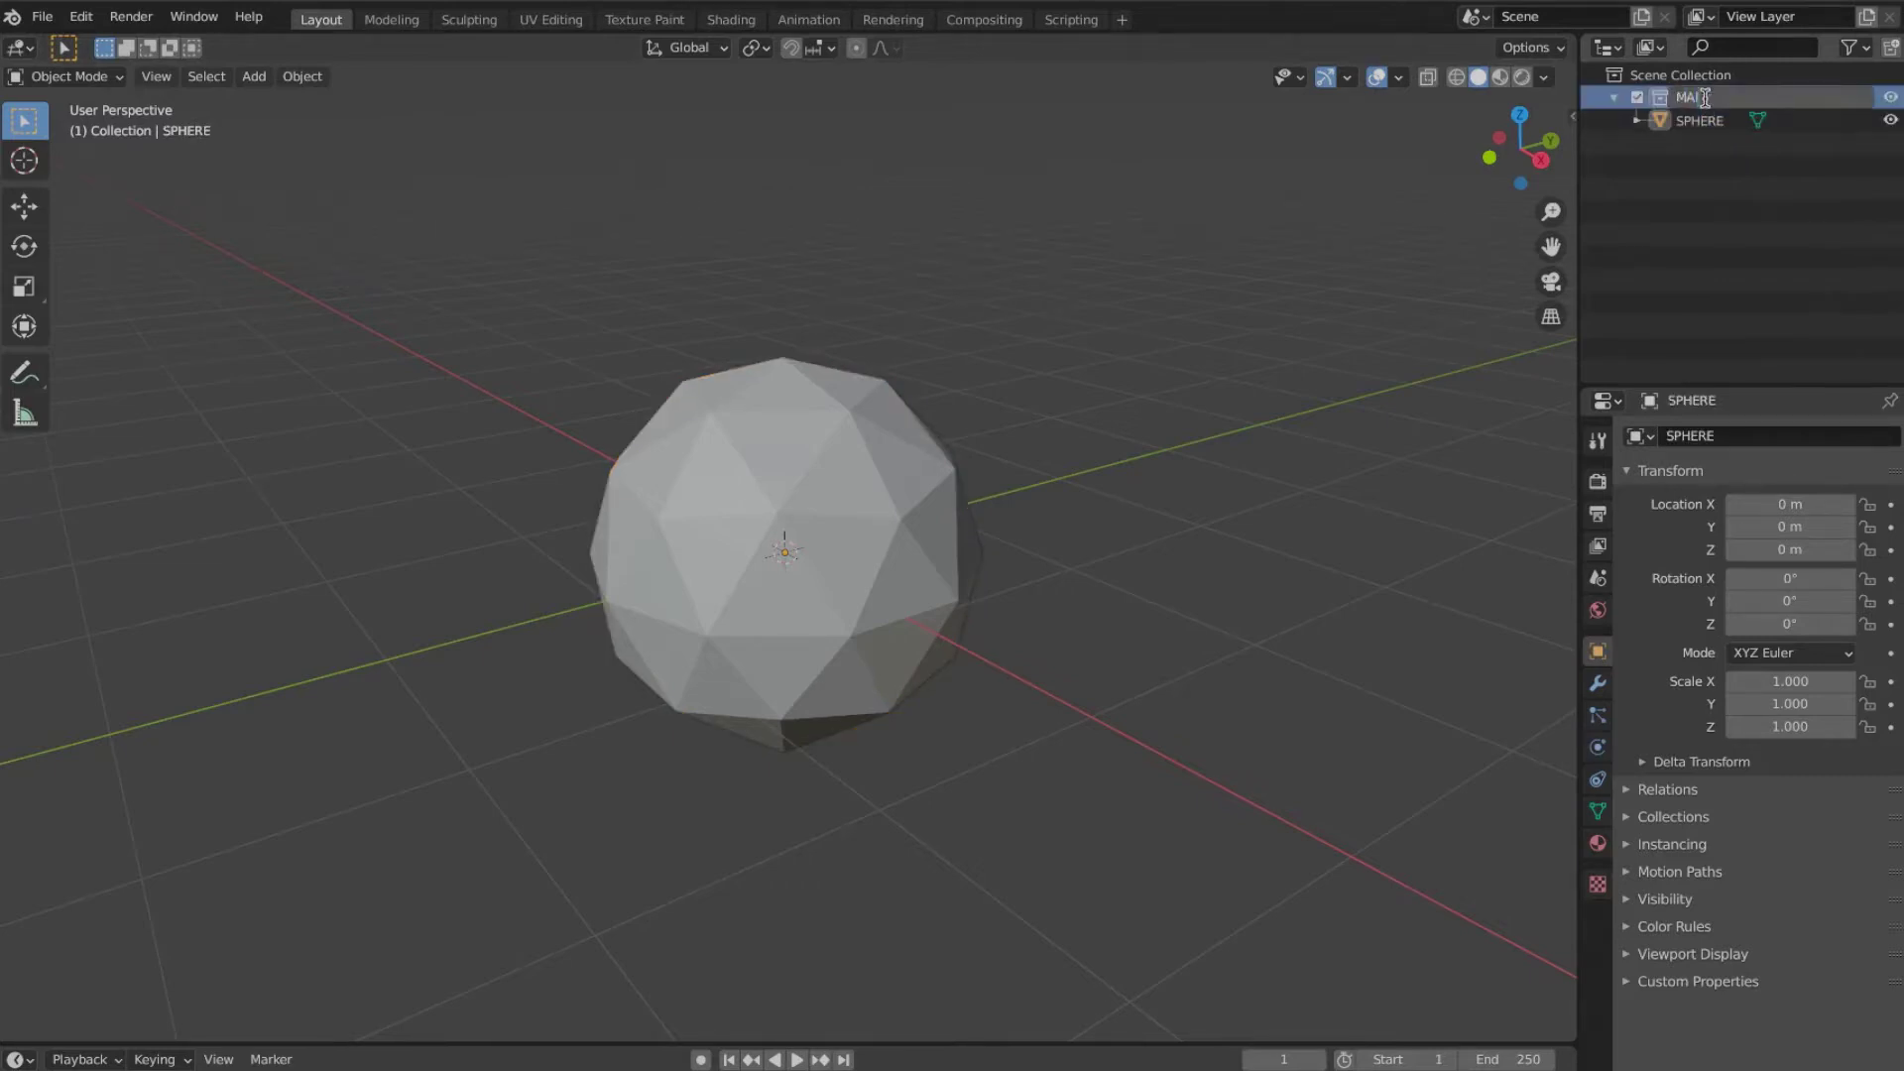
Step: Duplicate SPHERE and leave the copy in place at the same location
scroll(817, 496, "down", 5)
scroll(814, 496, "up", 5)
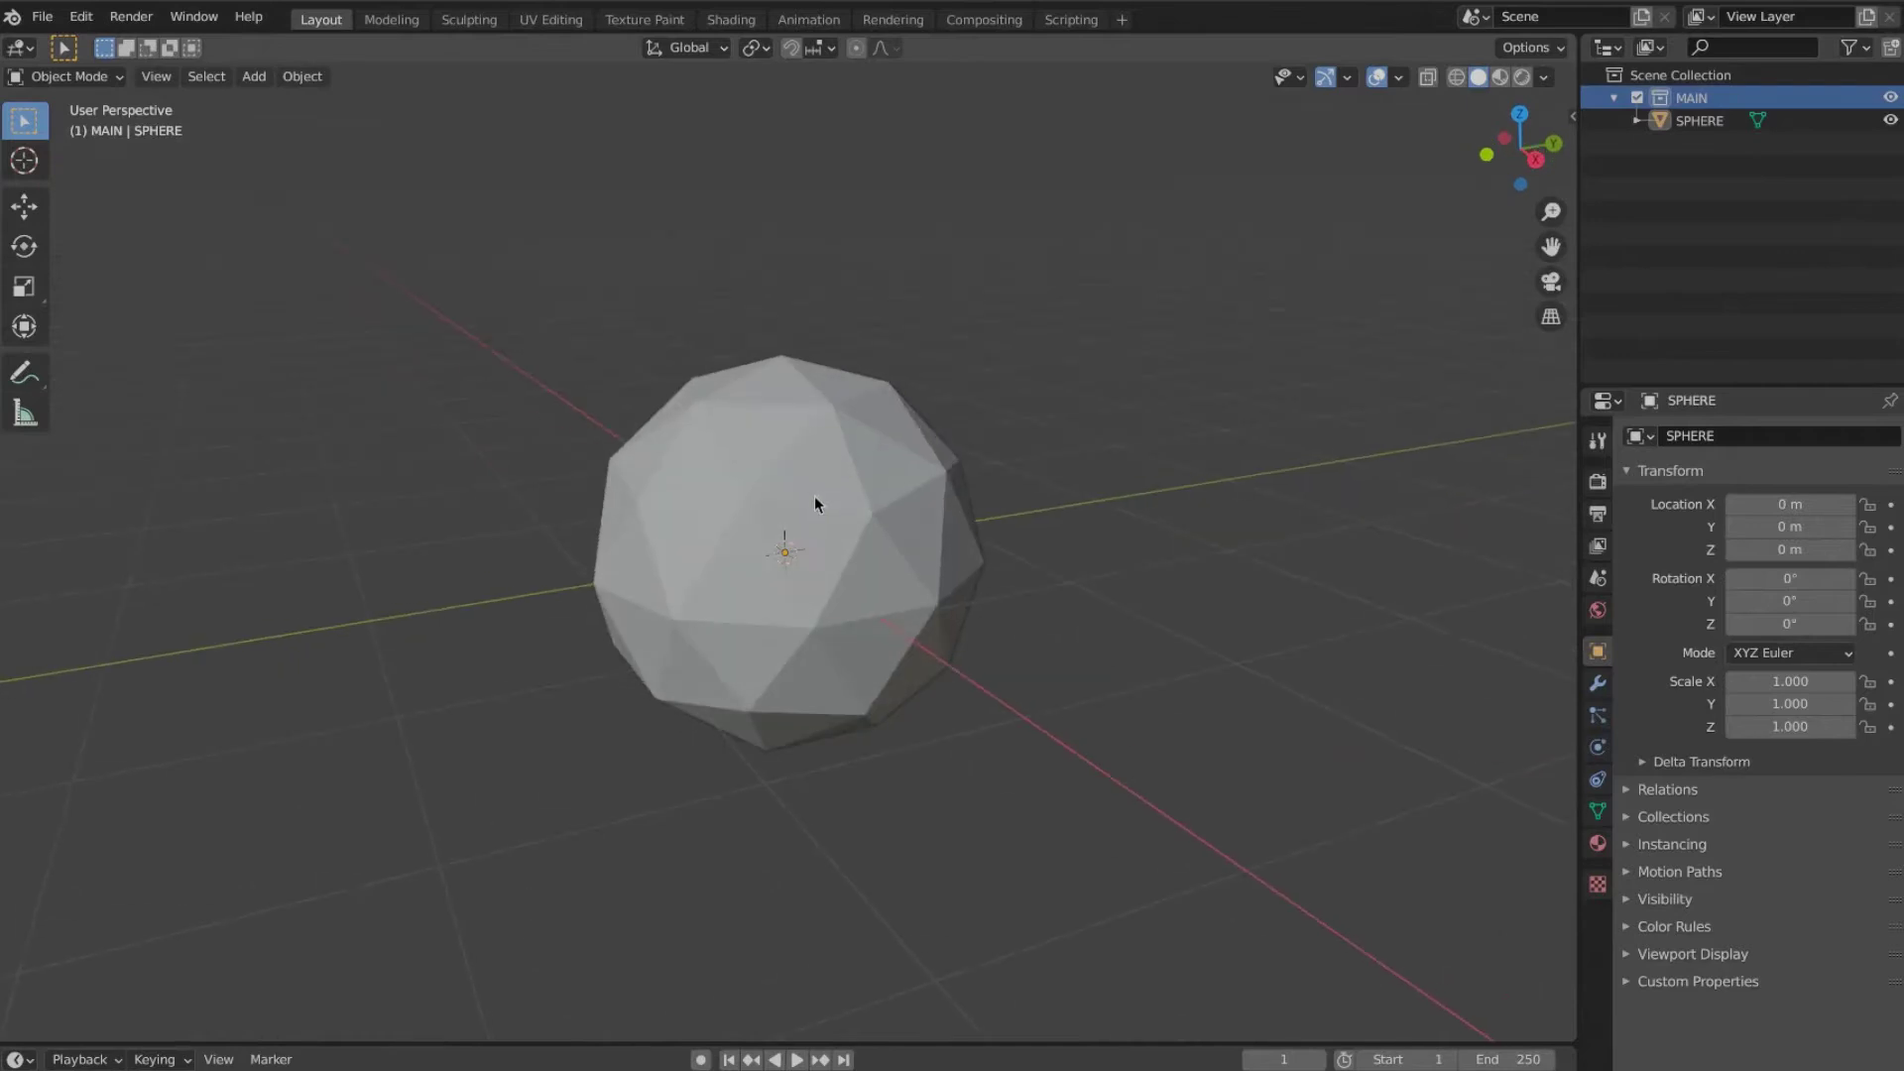
scroll(805, 499, "down", 4)
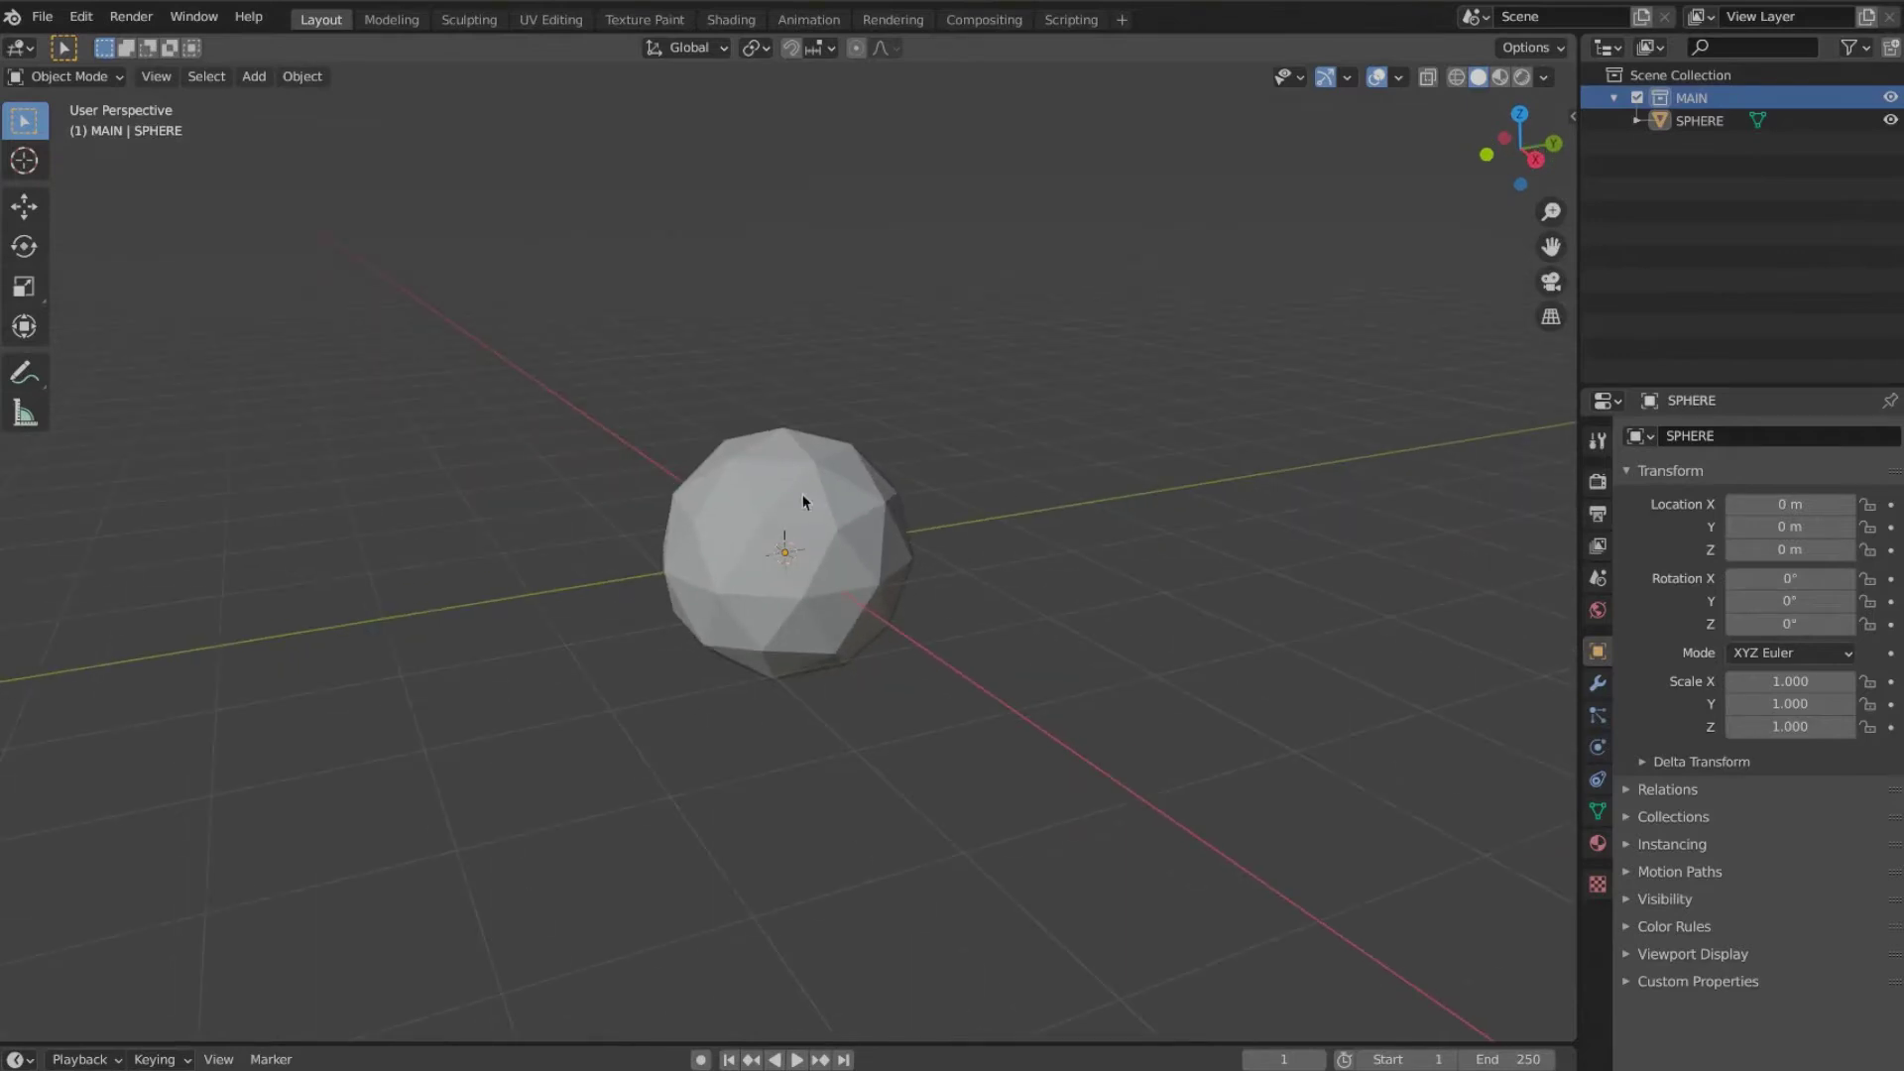
left_click(772, 595)
key("shift+d")
right_click(821, 571)
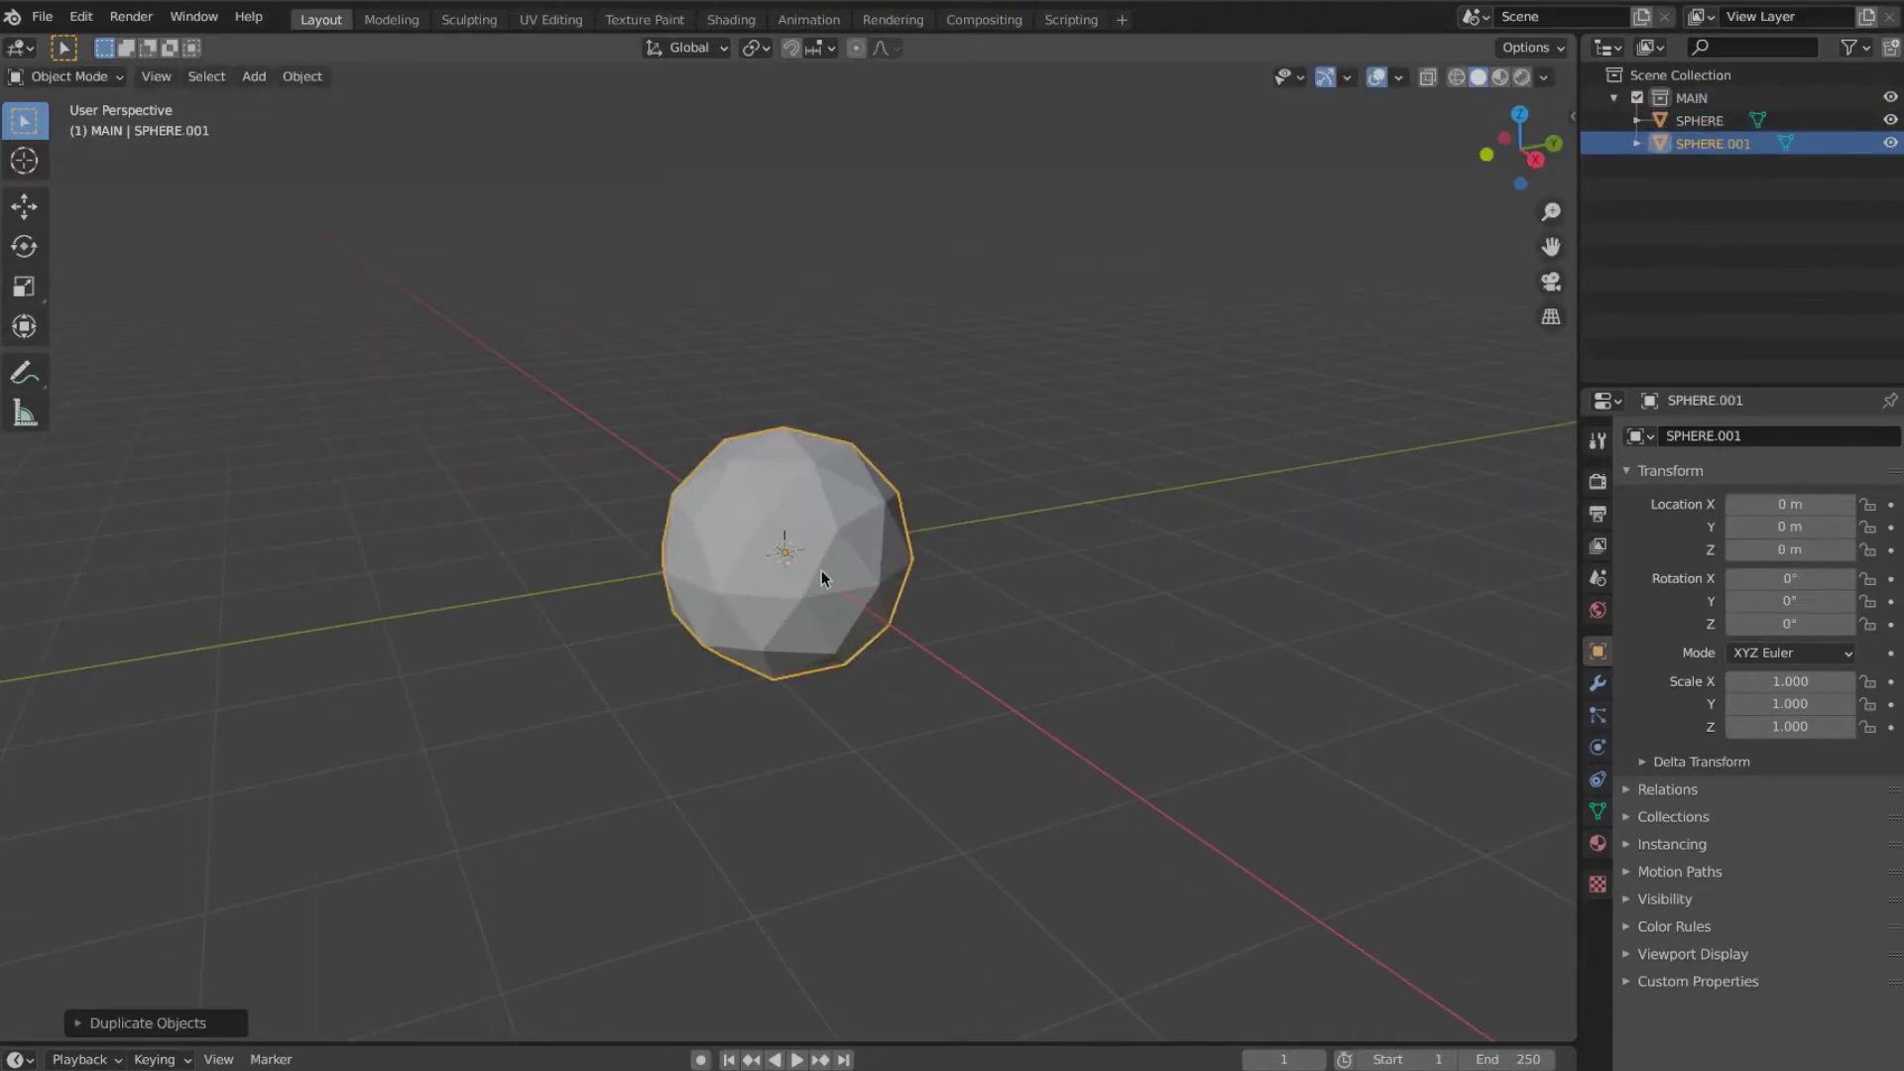
Step: Scale up the duplicate's whole mesh in Edit Mode so it encloses the original sphere, and return to Object Mode
key("Tab")
key("s")
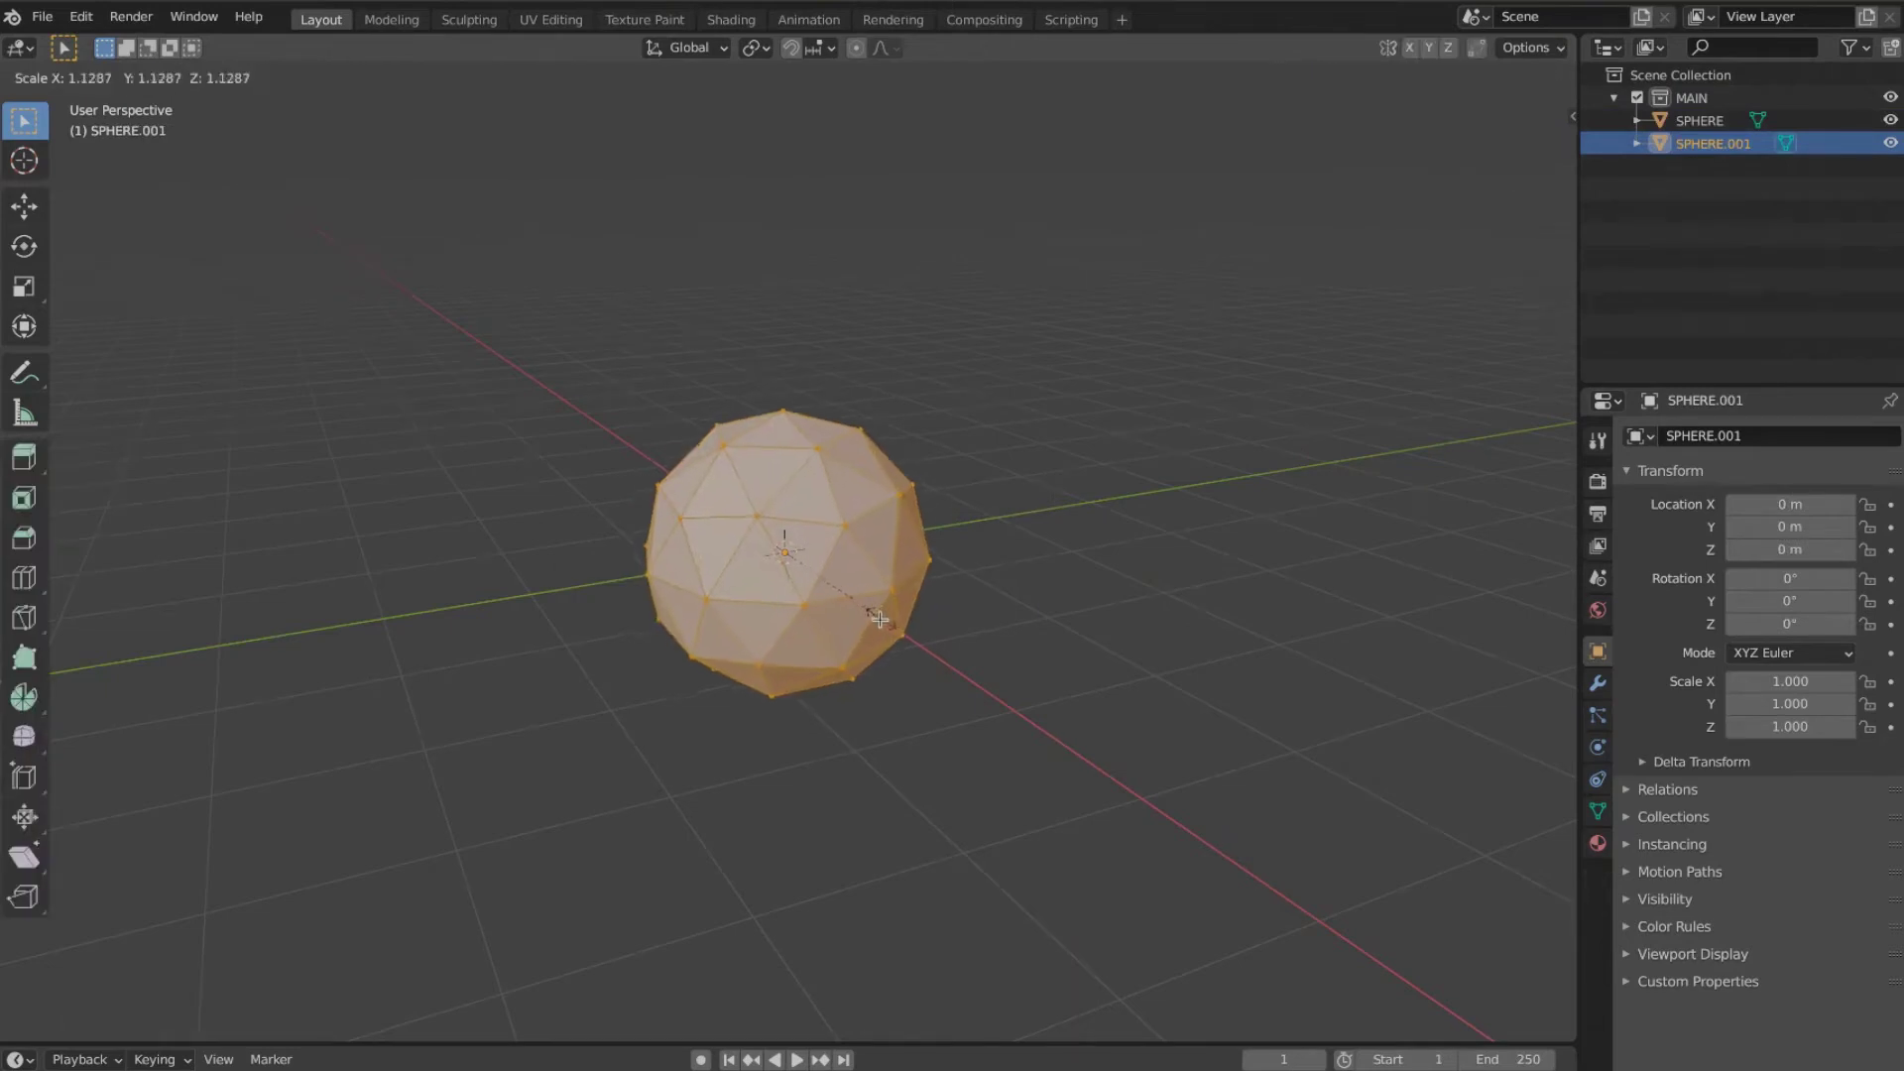
left_click(886, 630)
key("Tab")
left_click(845, 578)
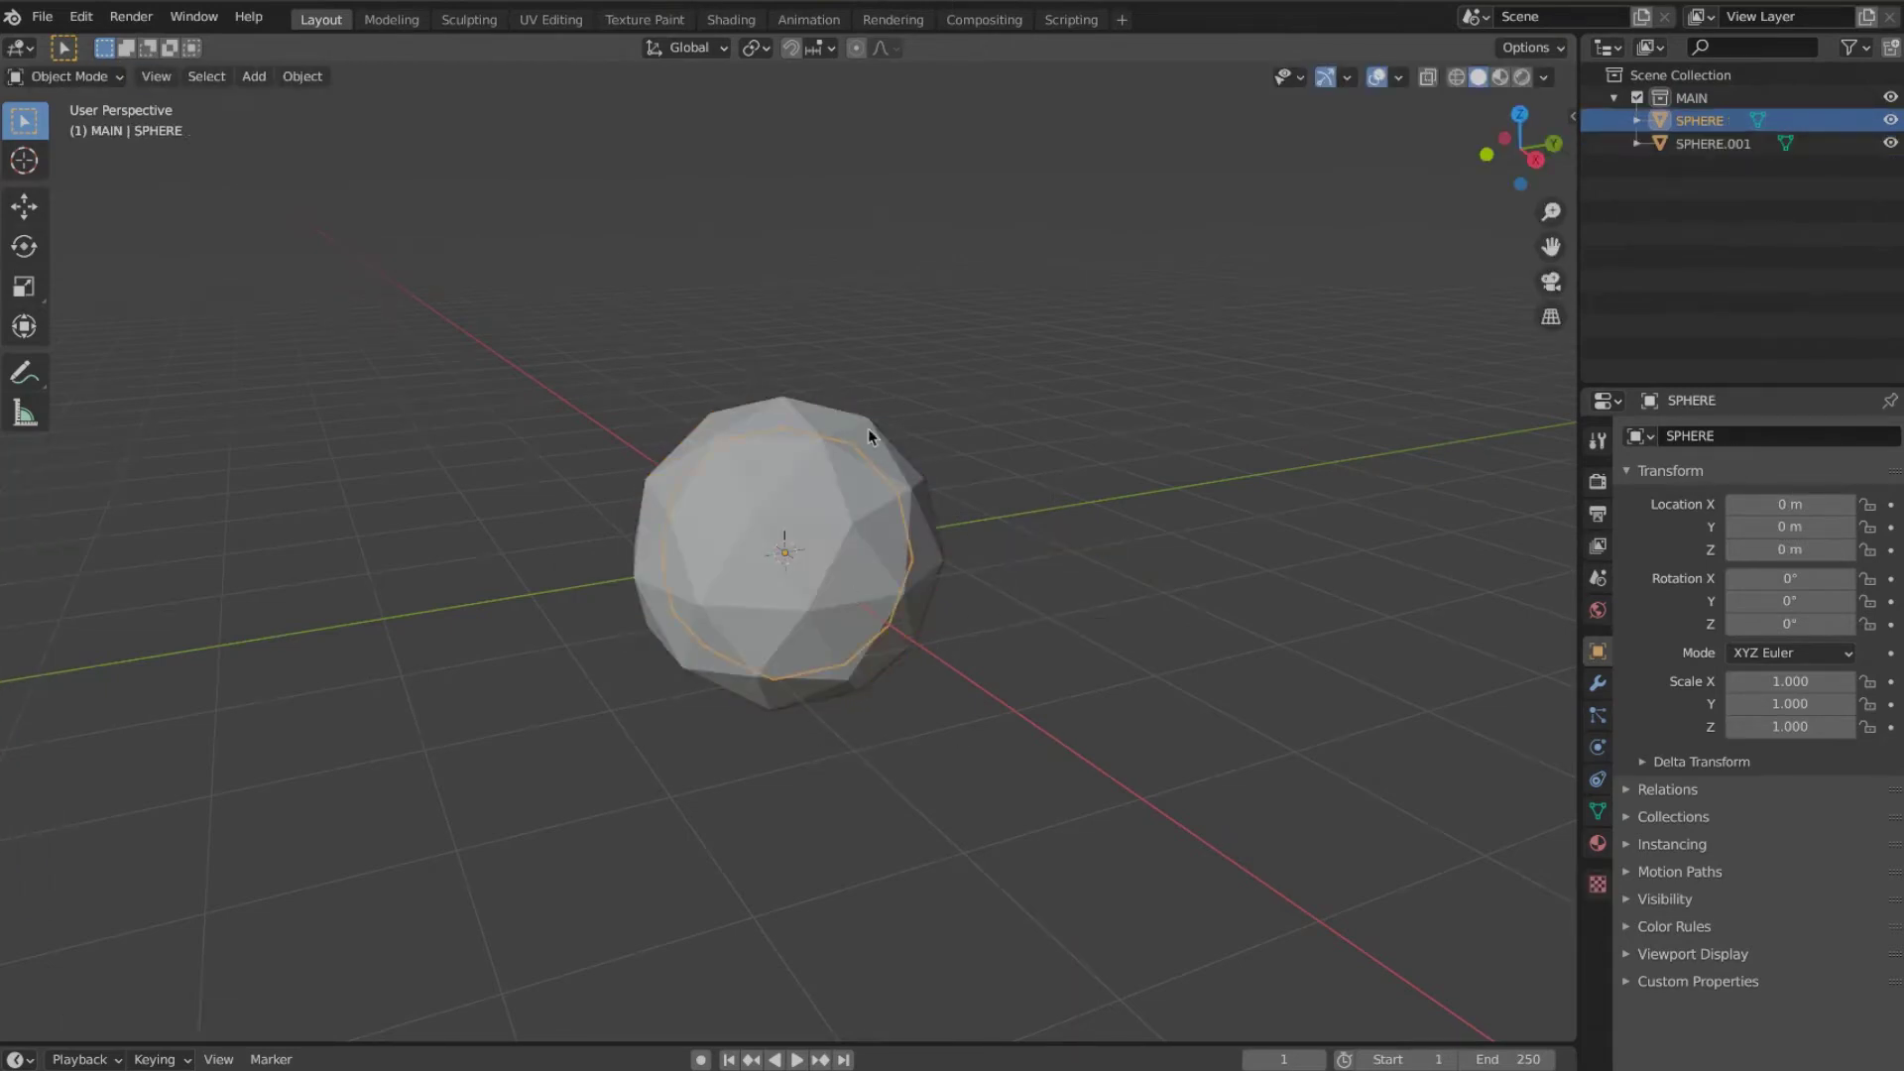
Step: Add a Wireframe modifier to the larger outer sphere
left_click(867, 428)
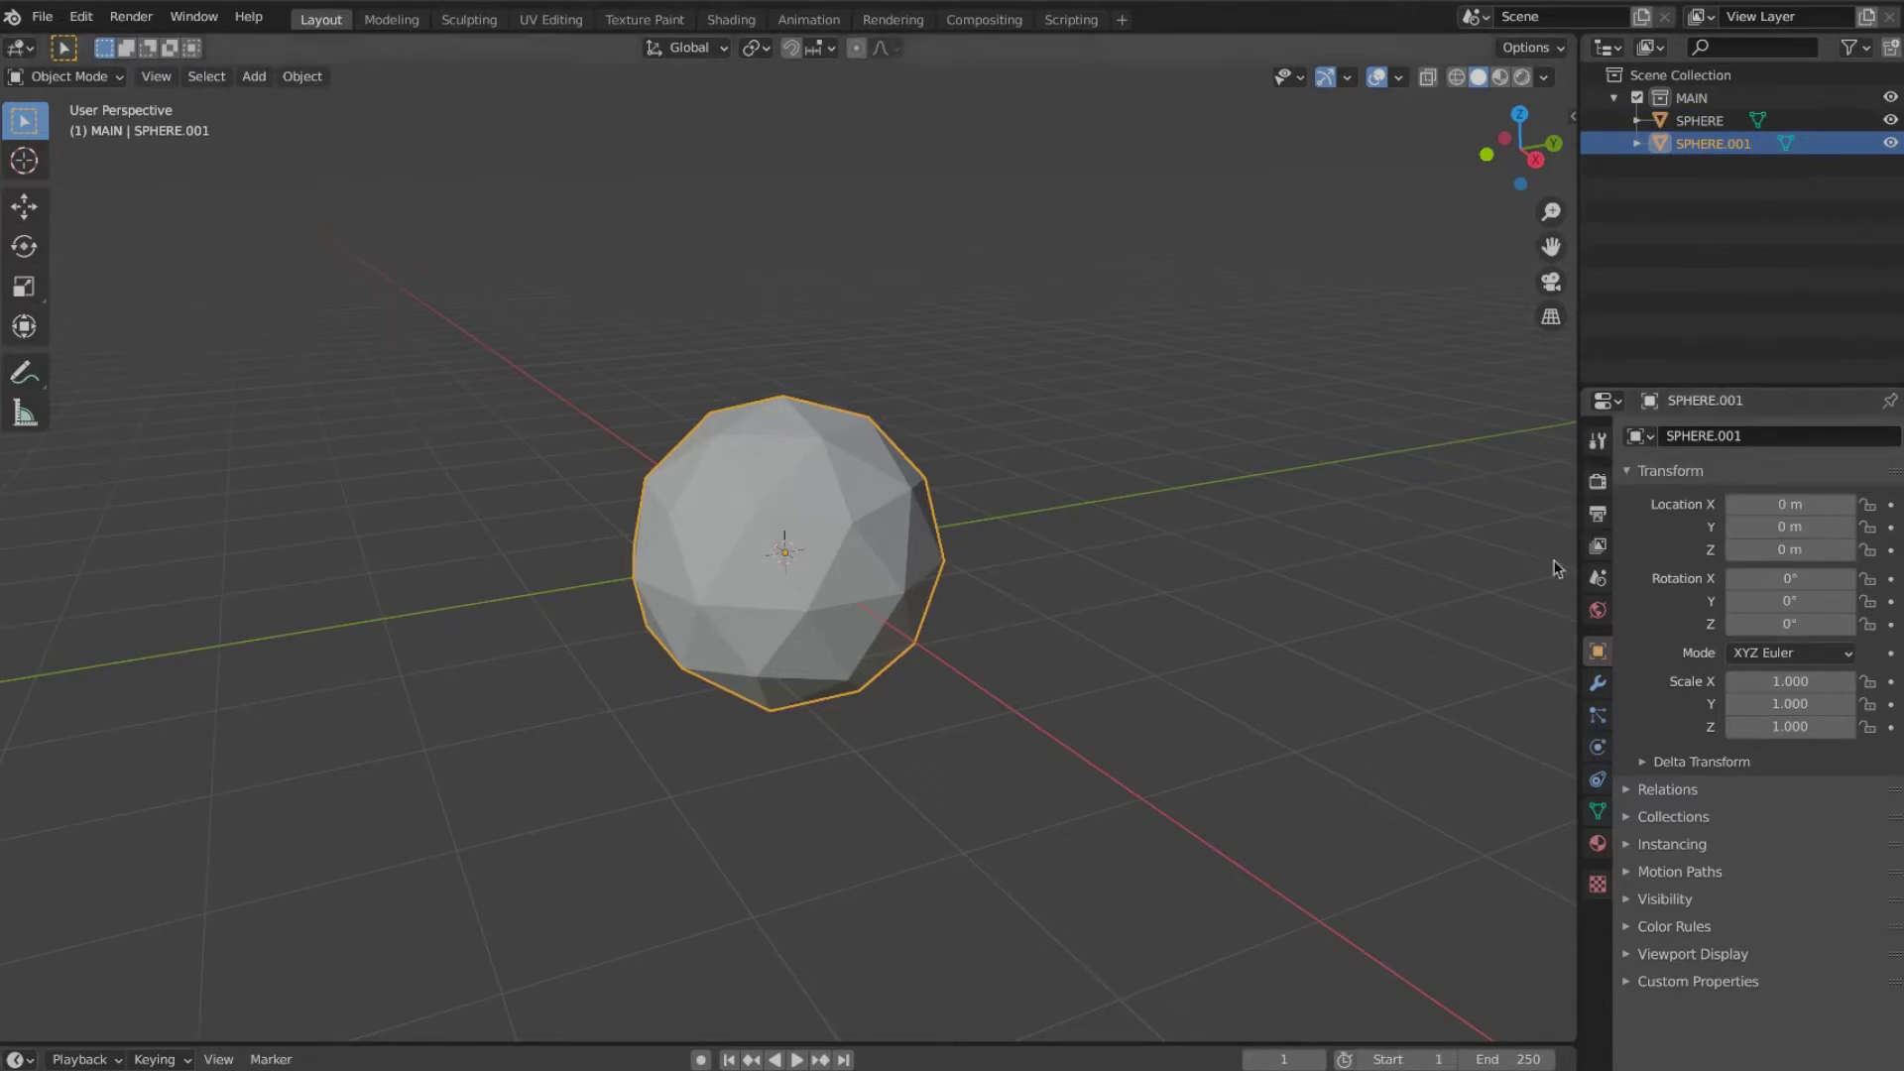
left_click(1598, 684)
left_click(1714, 437)
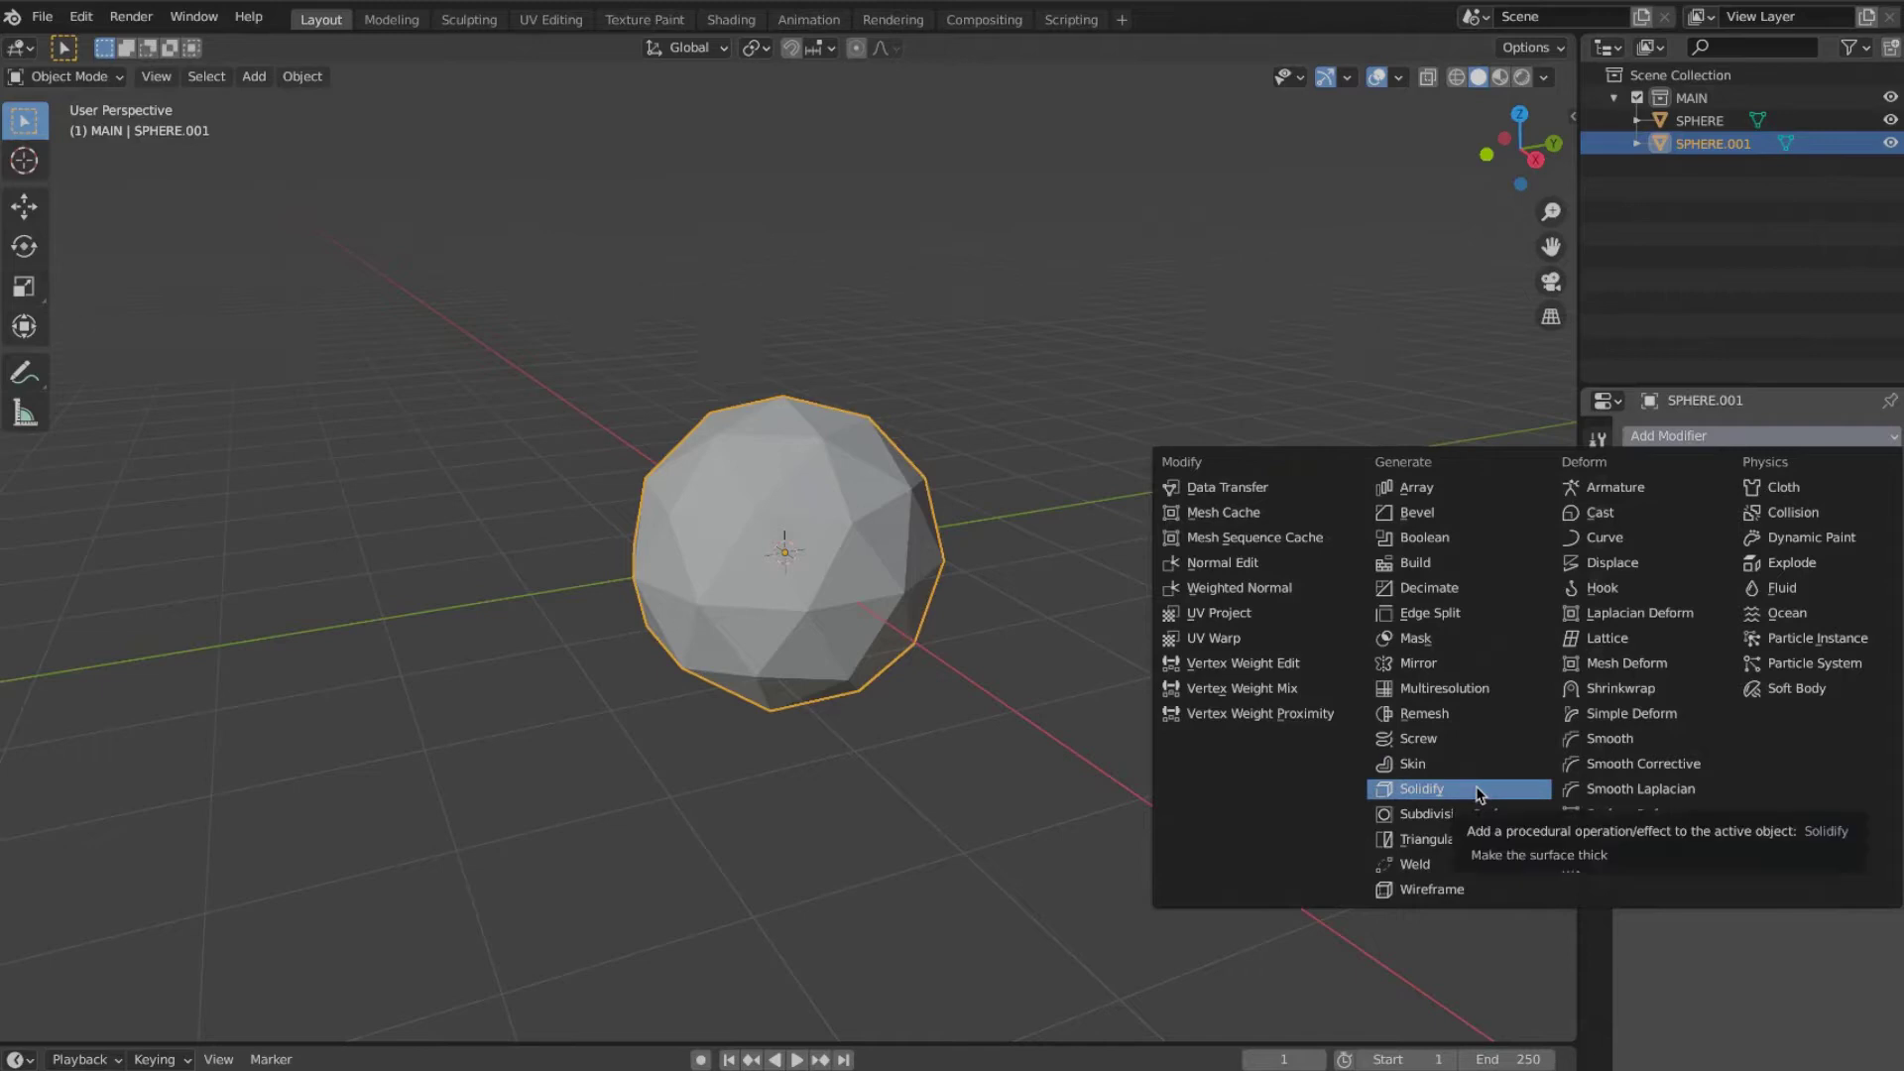
left_click(1492, 889)
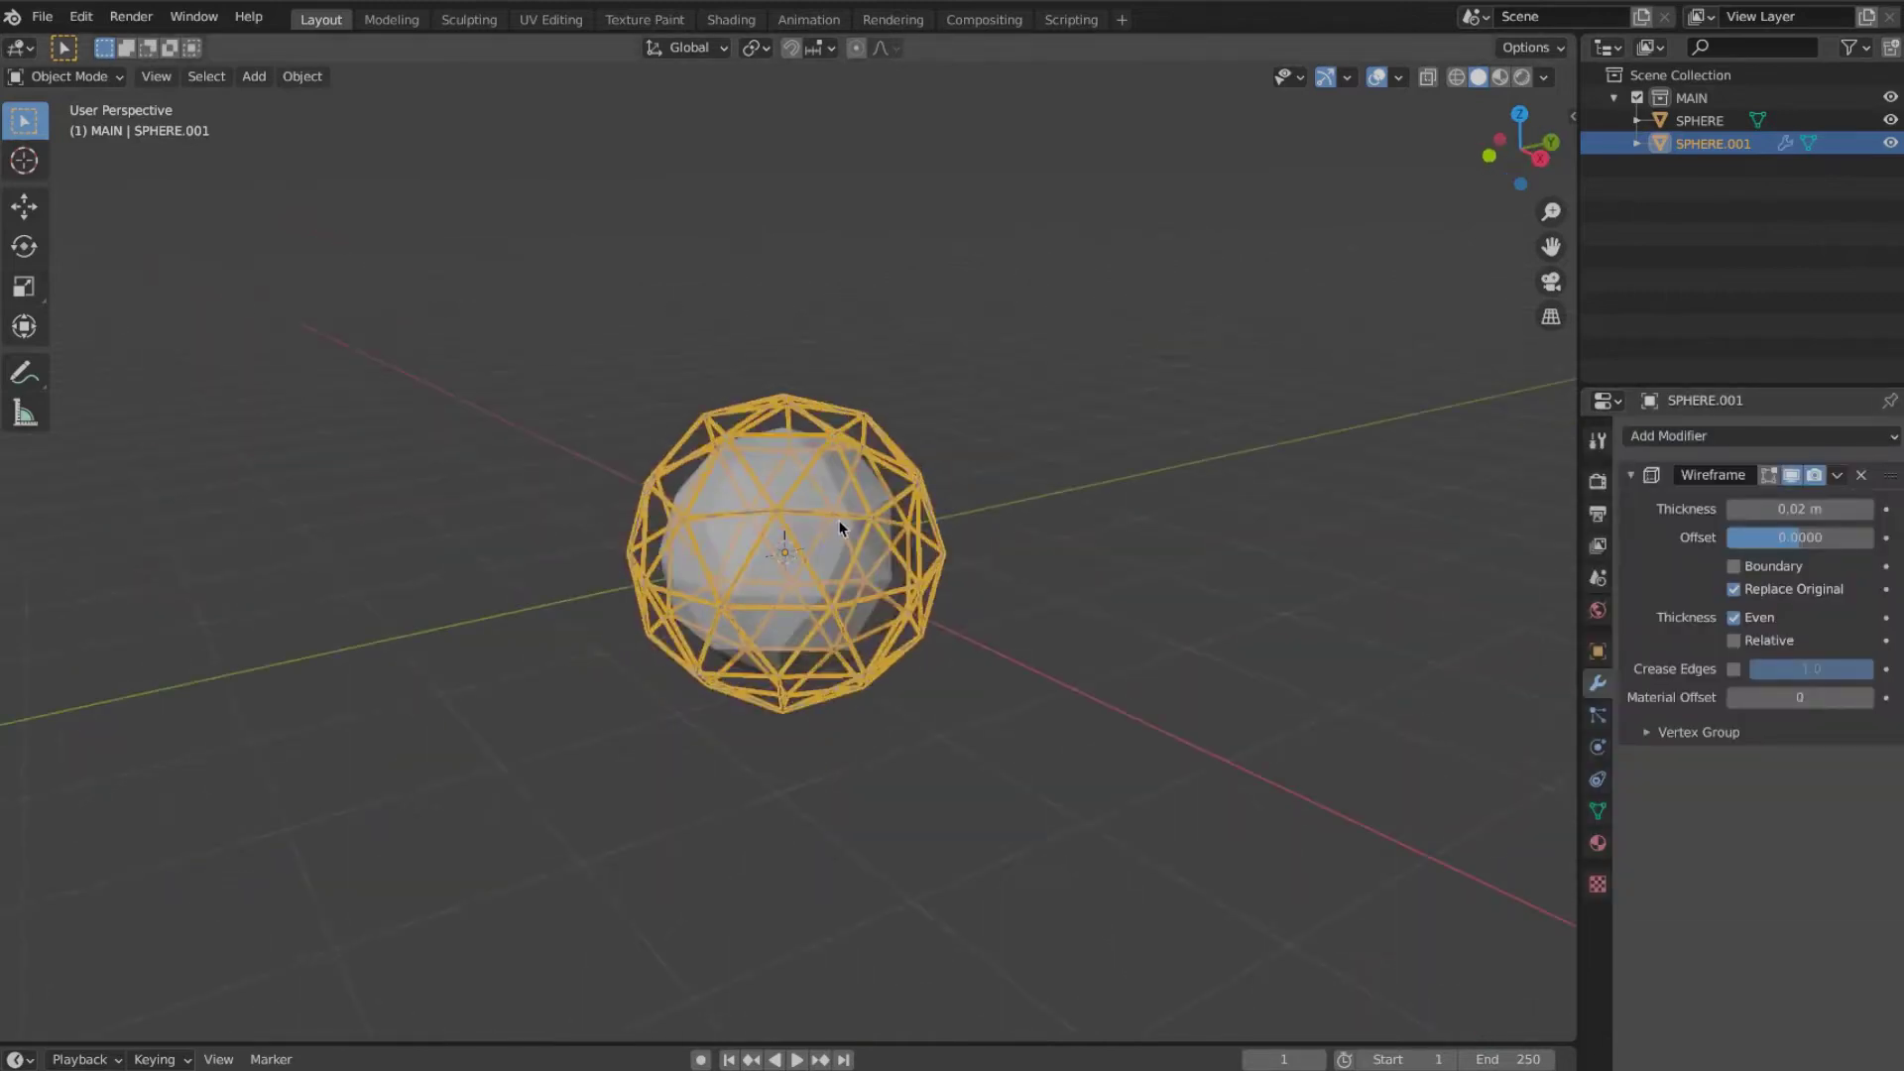
scroll(837, 521, "up", 6)
scroll(838, 523, "down", 2)
Step: In Edit Mode on the inner sphere, create a vertex group named MASK, and return to Object Mode
key("alt+a")
middle_click_drag(863, 515, 854, 518)
left_click(860, 516)
key("ctrl+Tab")
left_click(1008, 517)
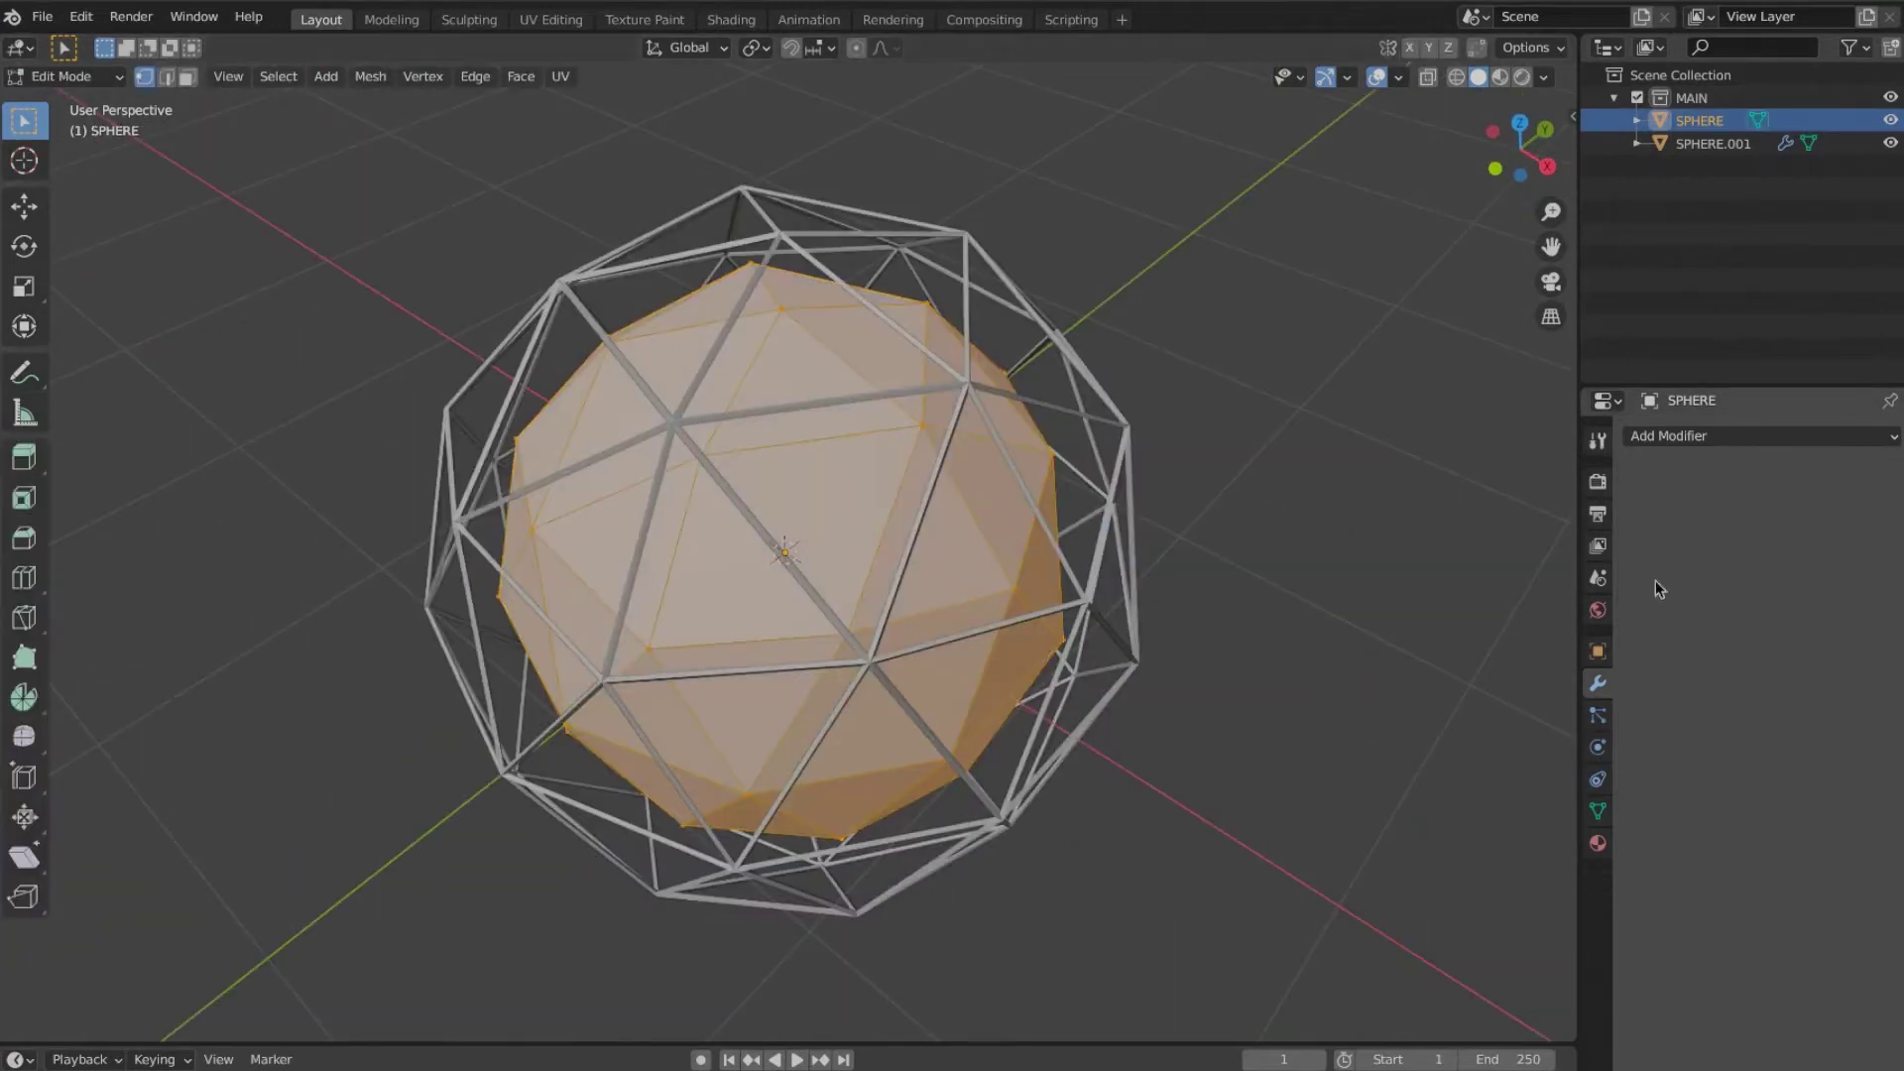
left_click(1599, 715)
left_click(1597, 652)
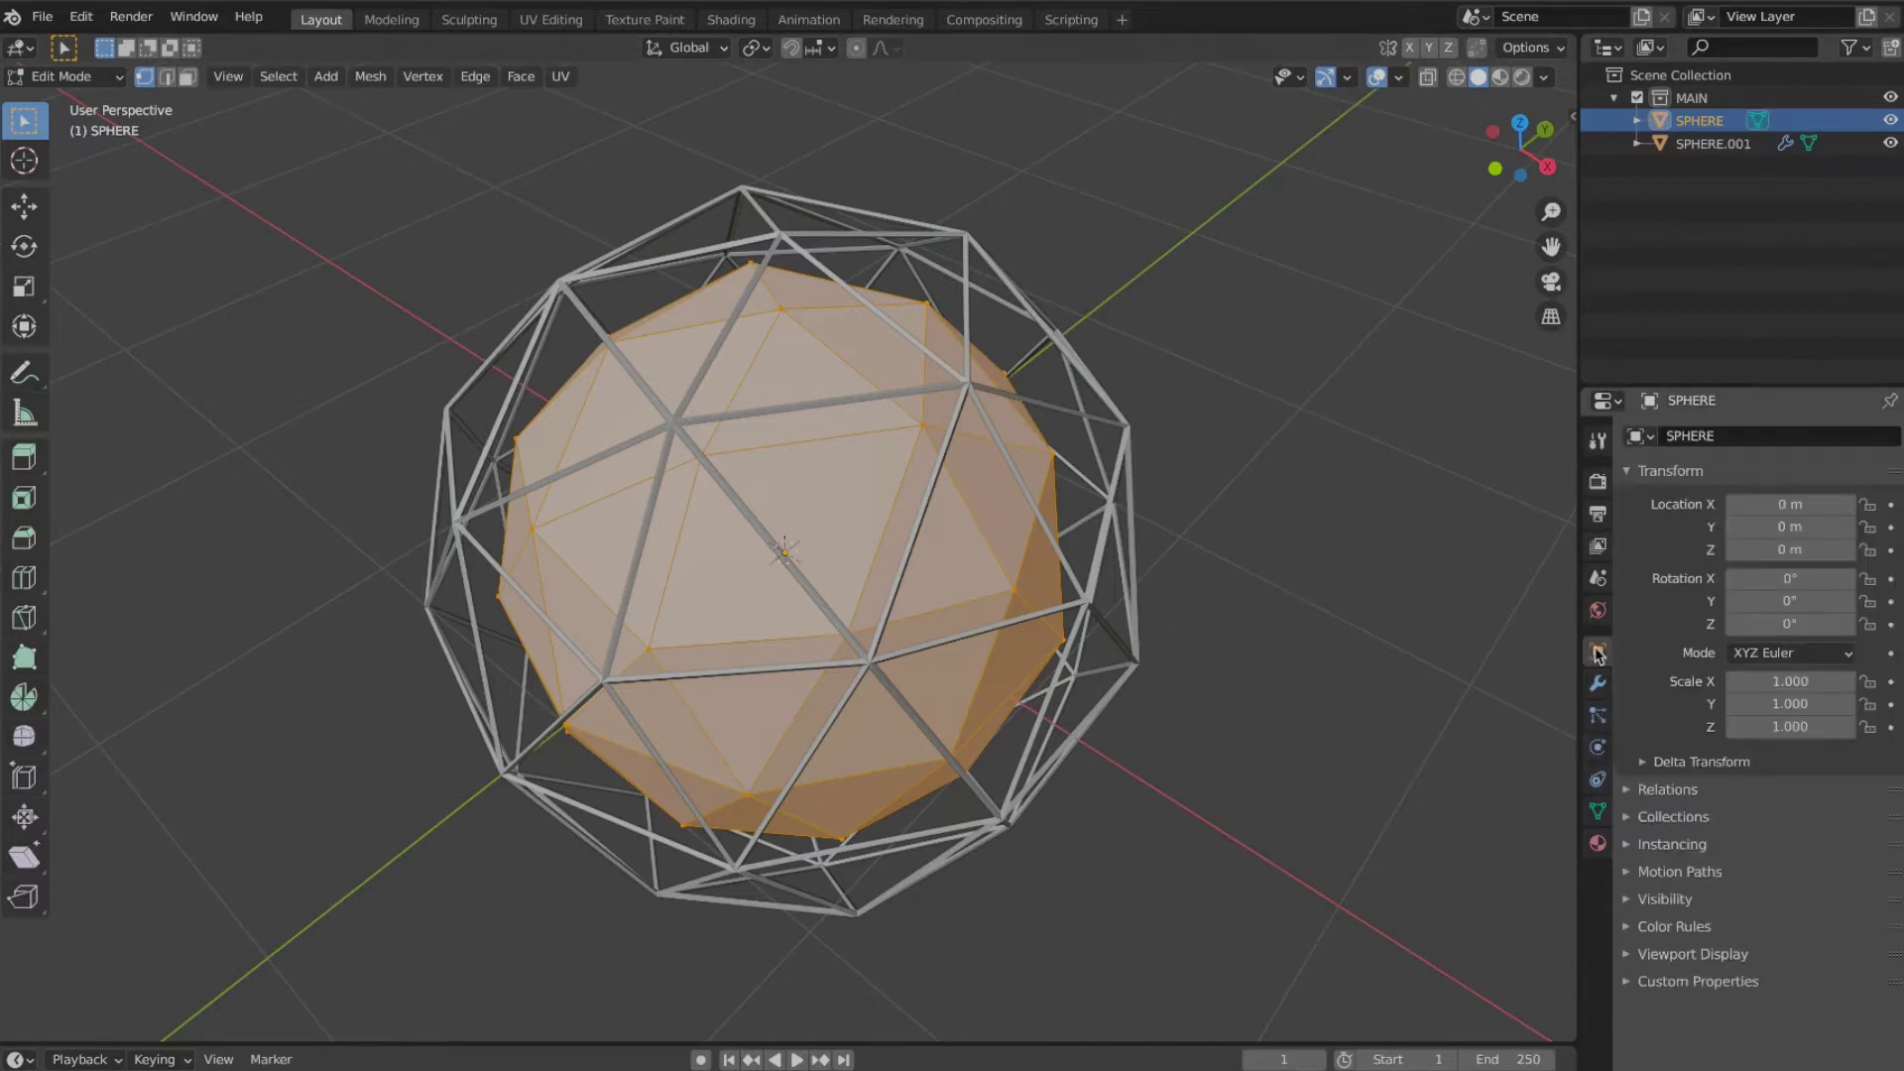
left_click(1598, 812)
left_click(1890, 506)
double_click(1689, 511)
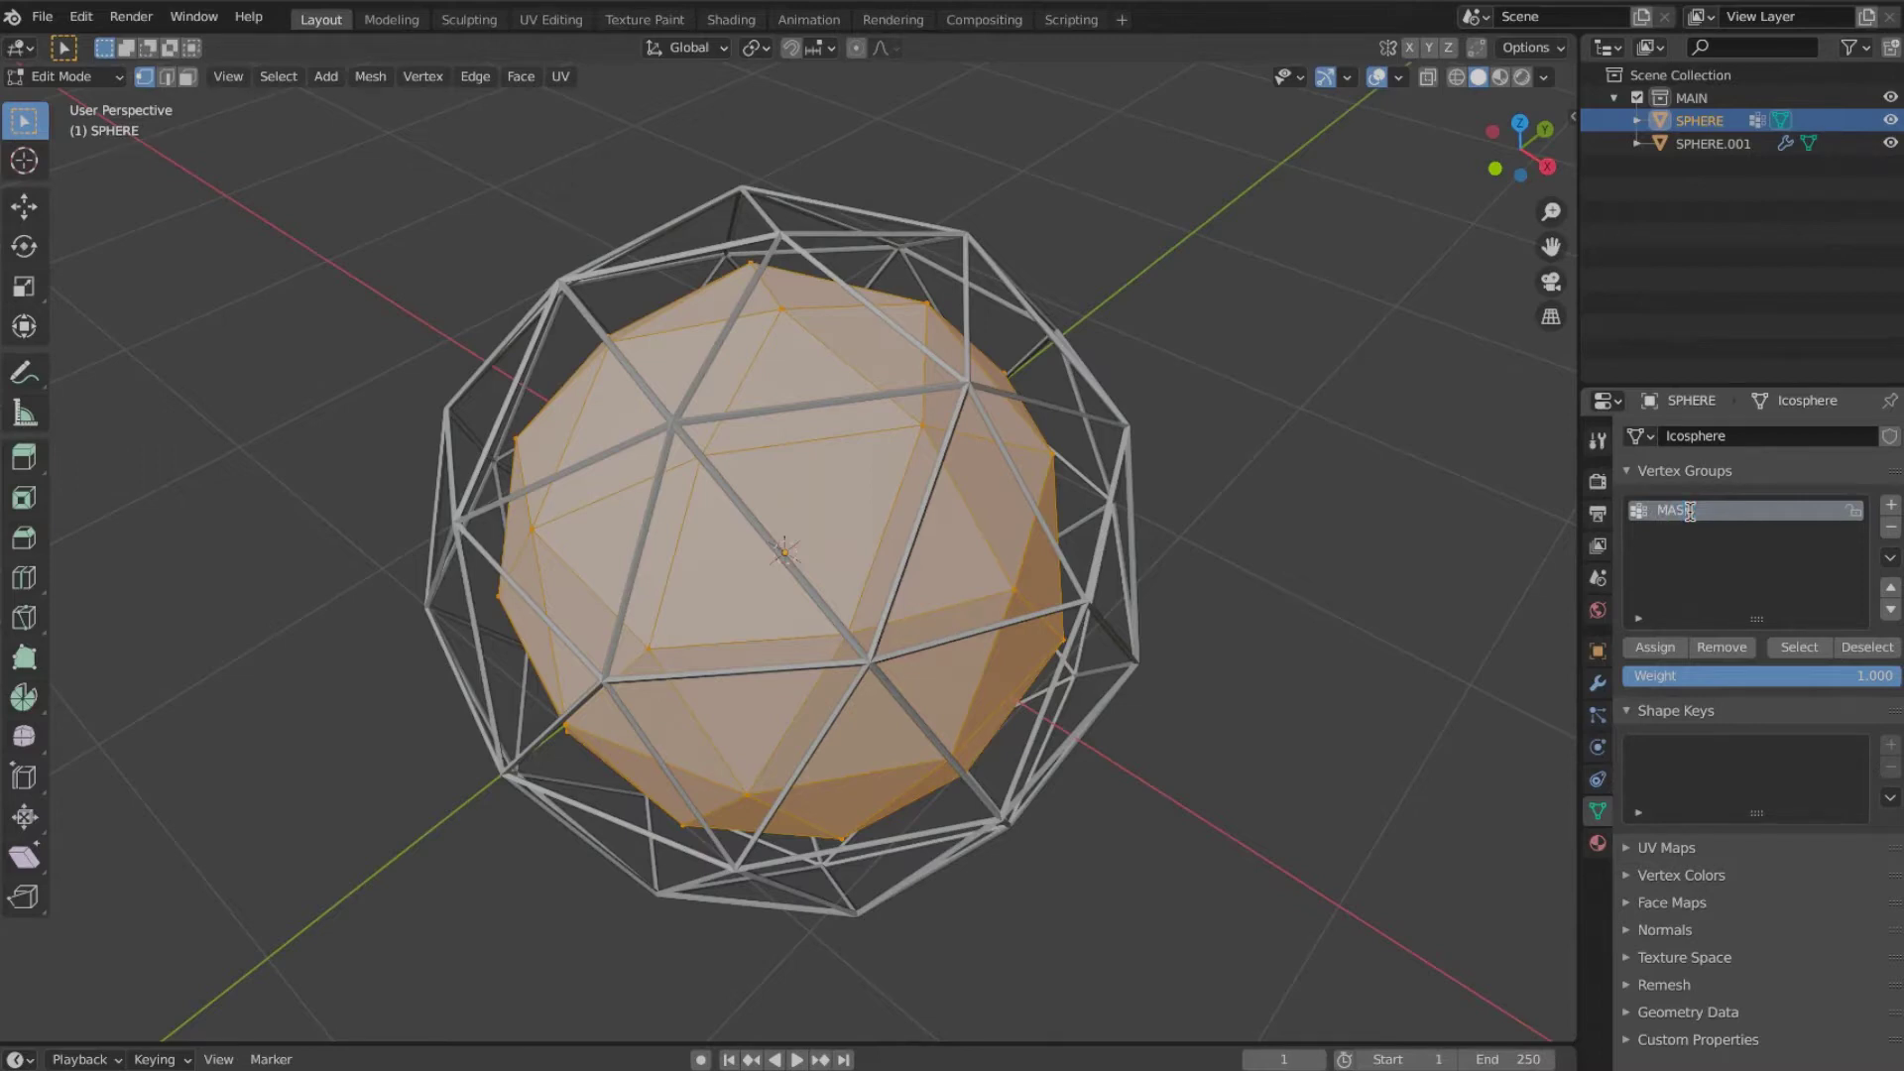
key("ctrl+Tab")
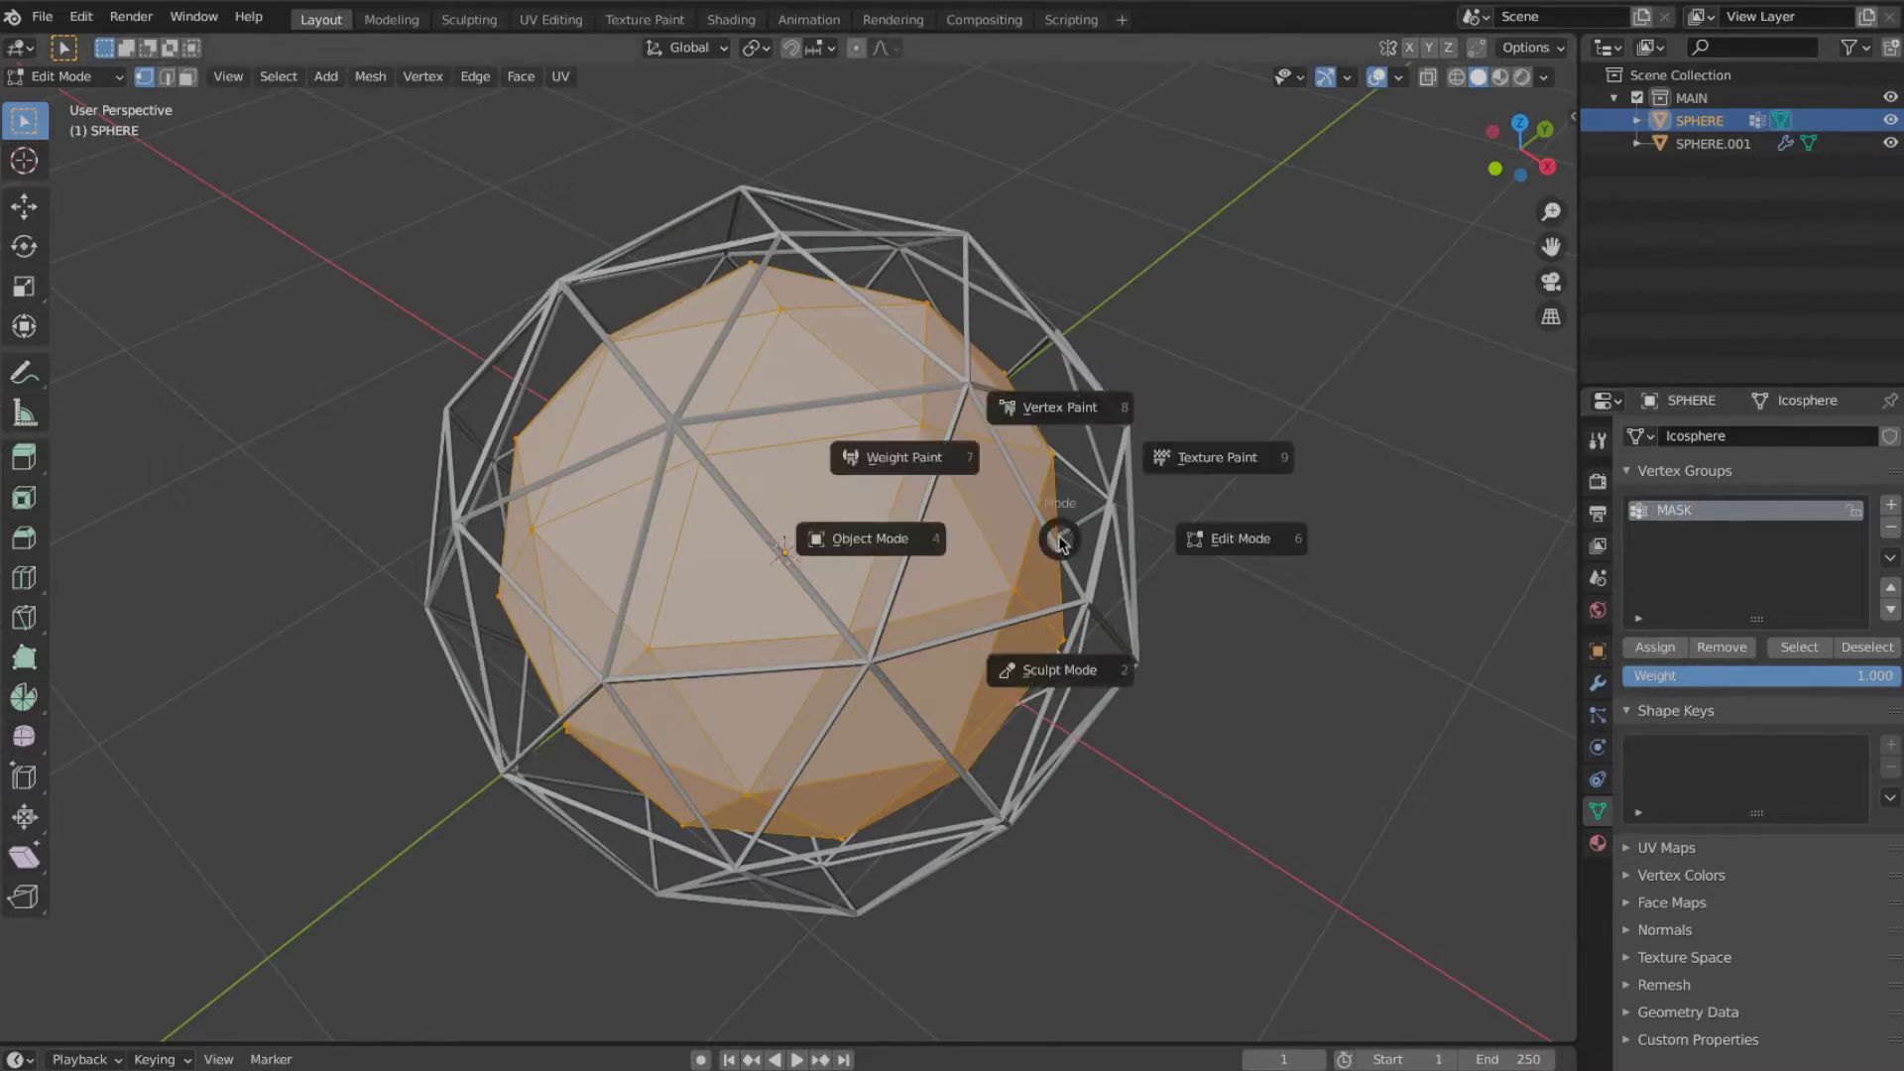
left_click(853, 543)
Step: Rename the outer wireframe object to SHELL and hide it, leaving SPHERE selected
double_click(1705, 144)
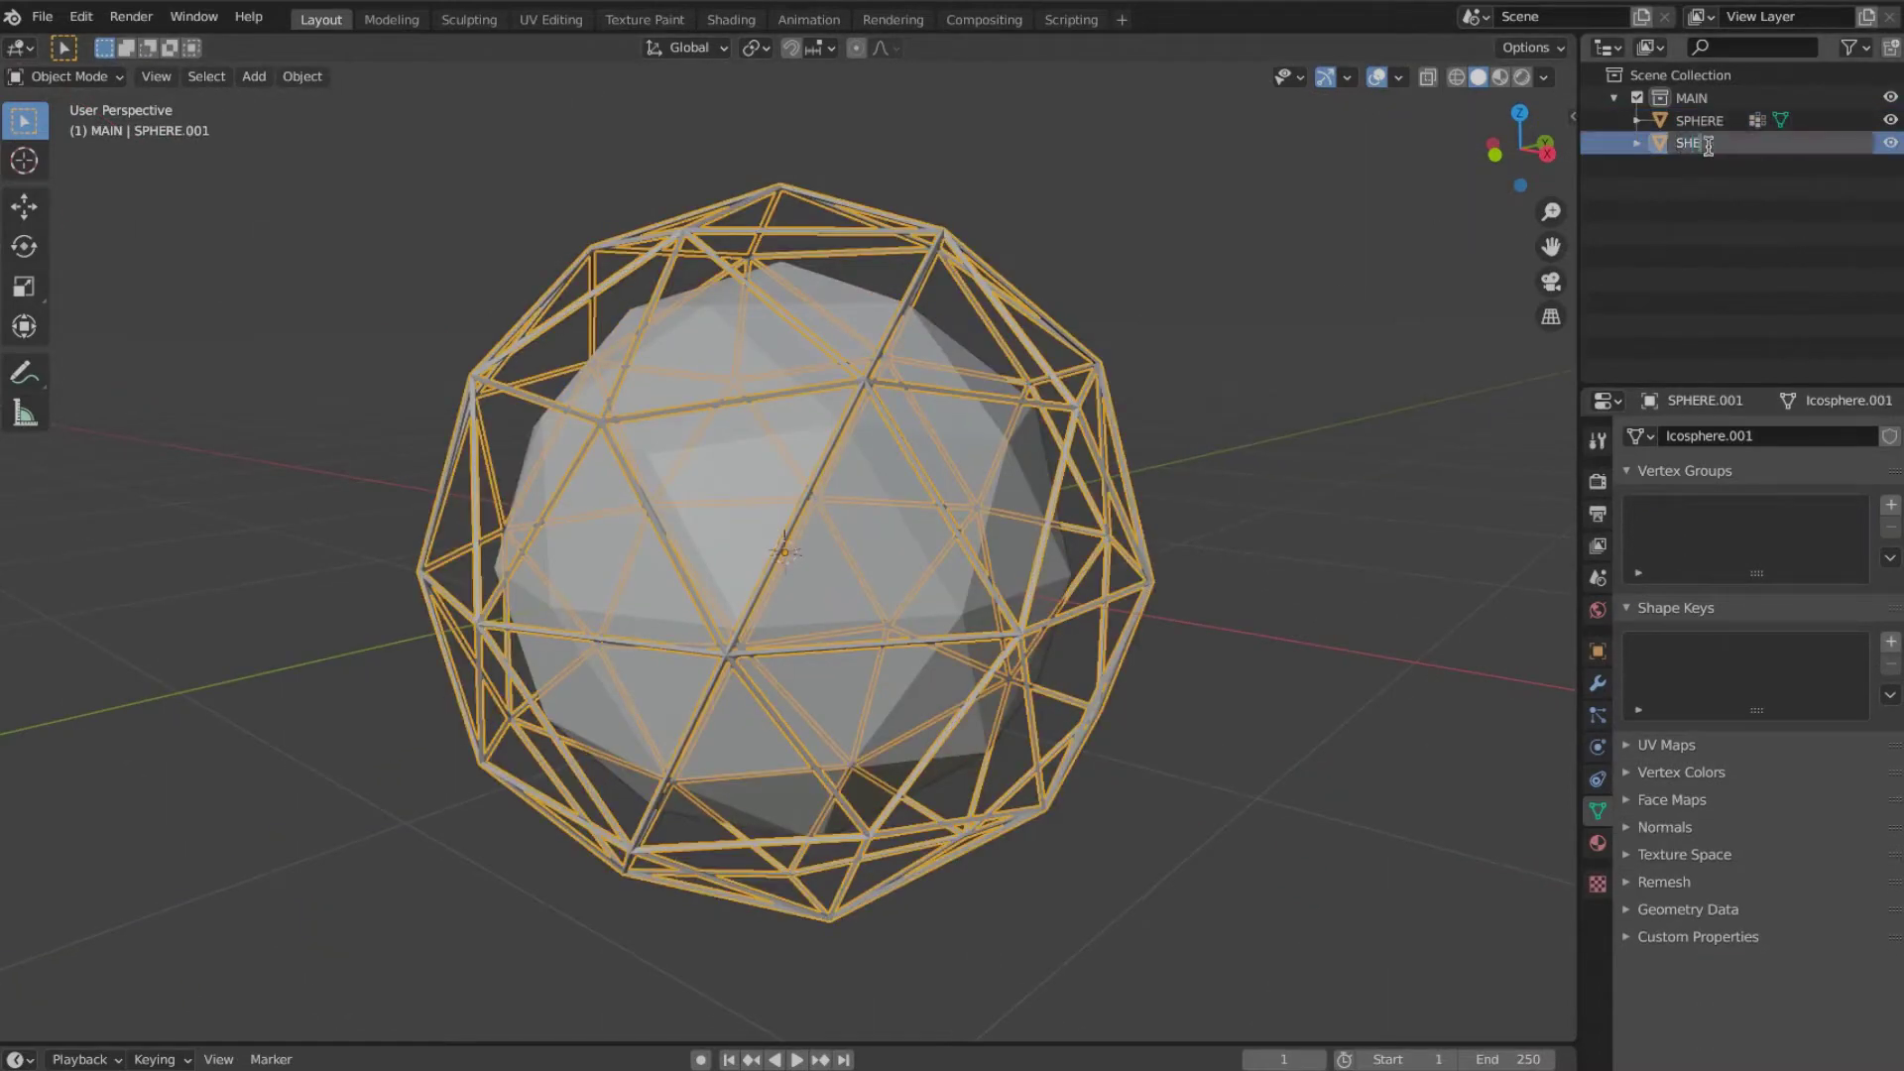
type("SHELL")
key("Return")
left_click(1708, 147)
left_click(1891, 120)
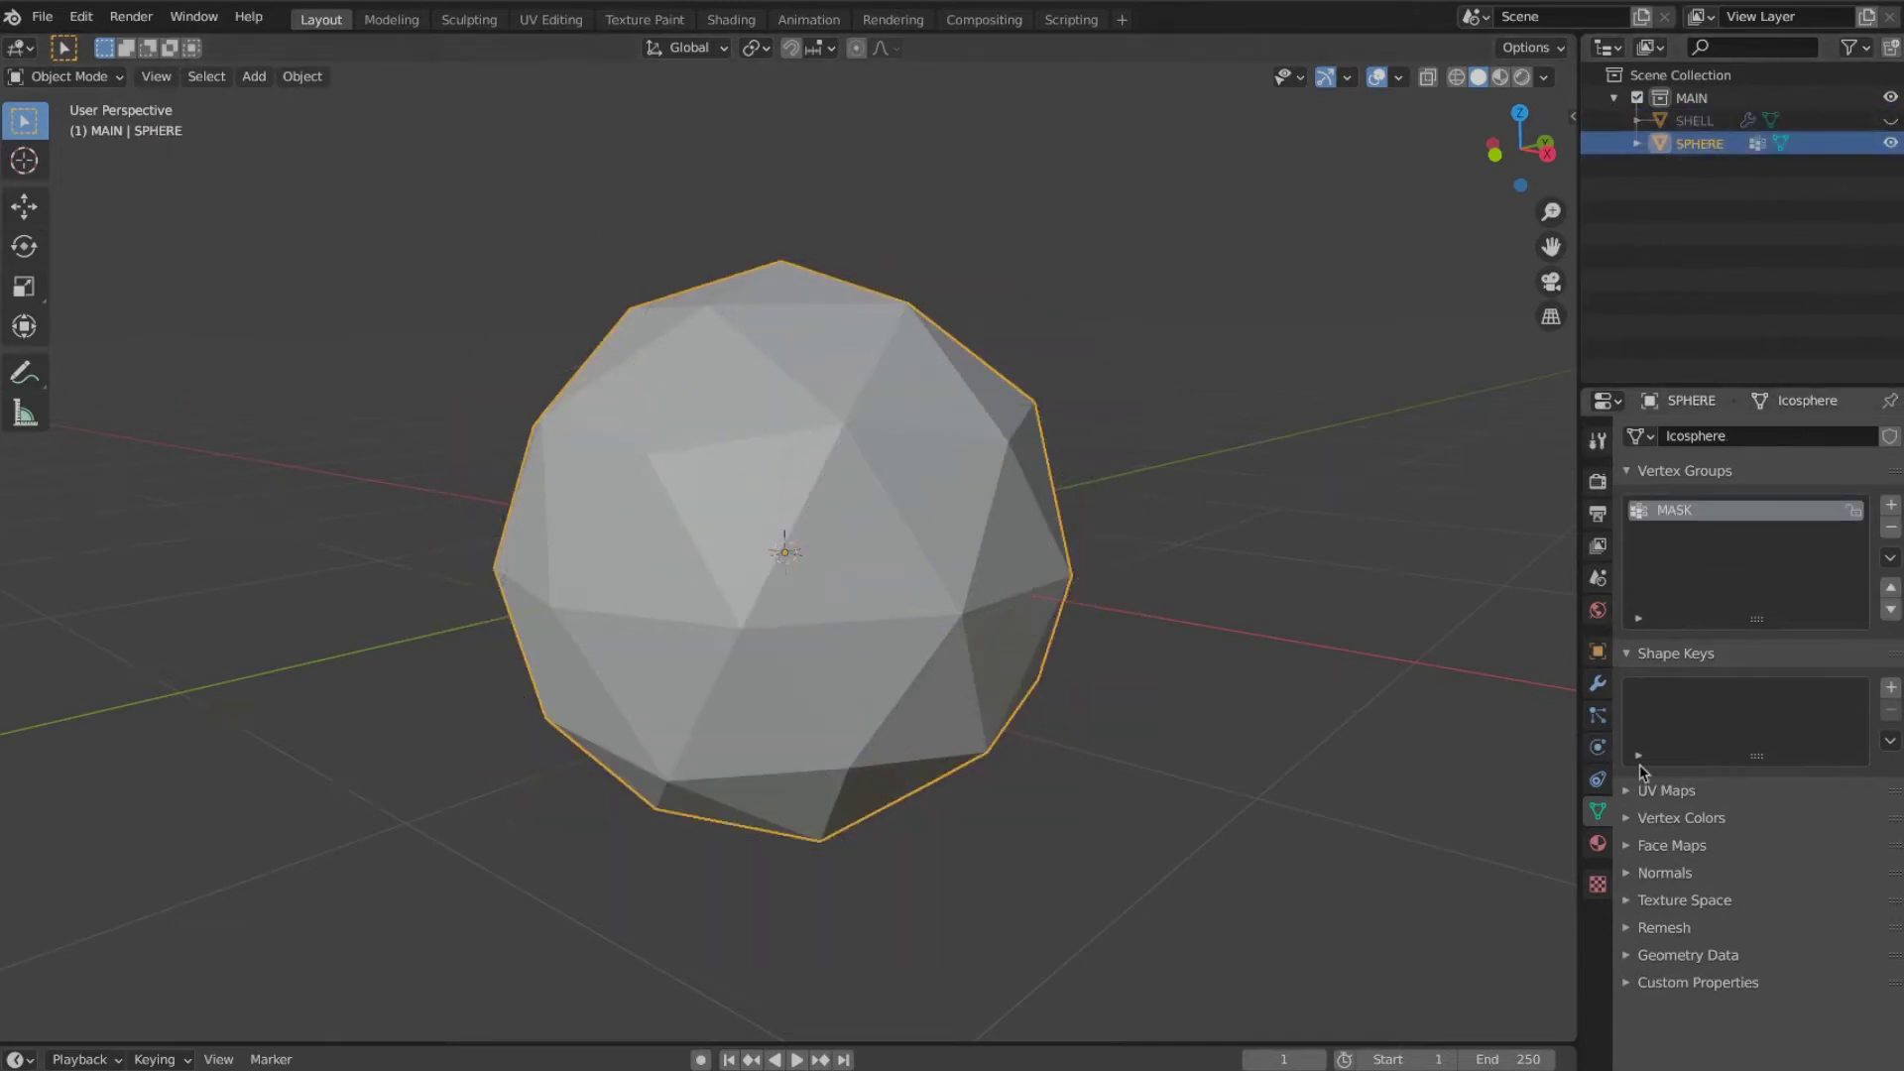
middle_click_drag(900, 617, 922, 625)
left_click(1597, 684)
left_click(1692, 439)
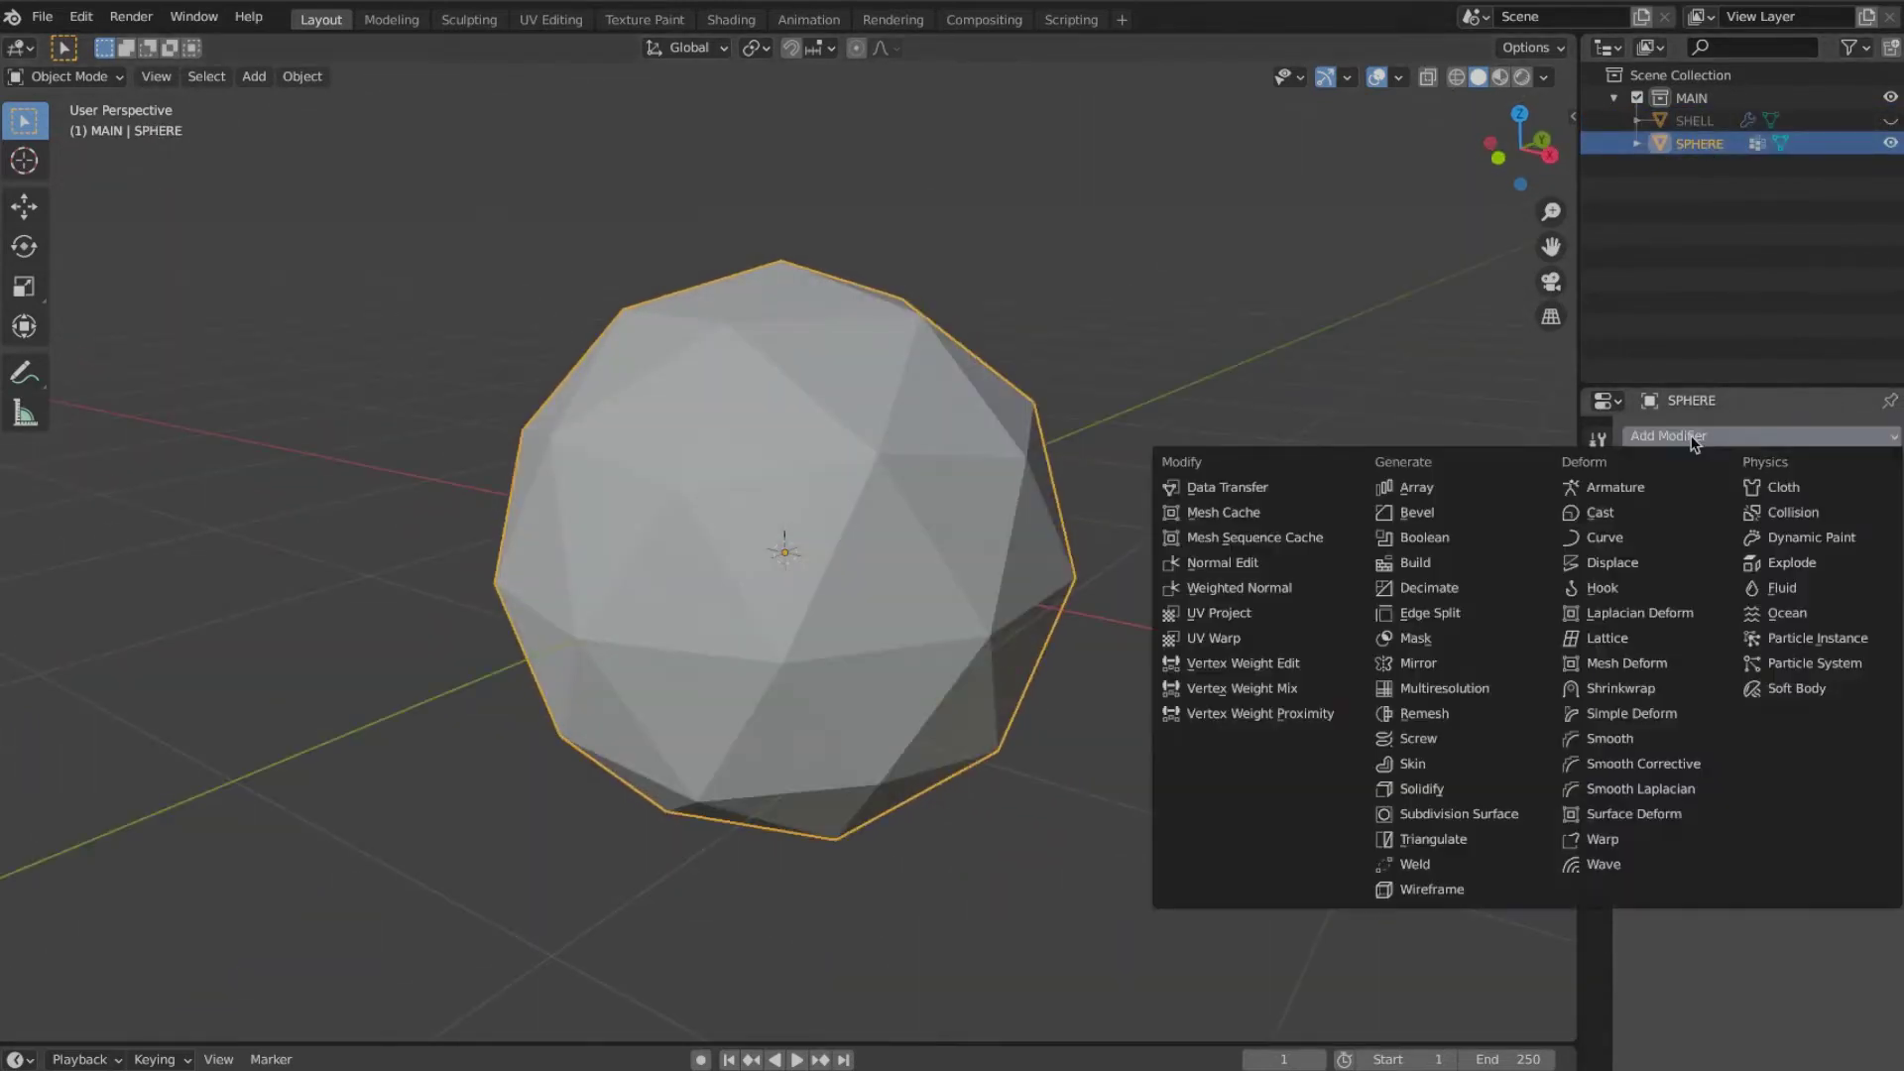
left_click(1257, 662)
left_click(1830, 510)
left_click(1714, 543)
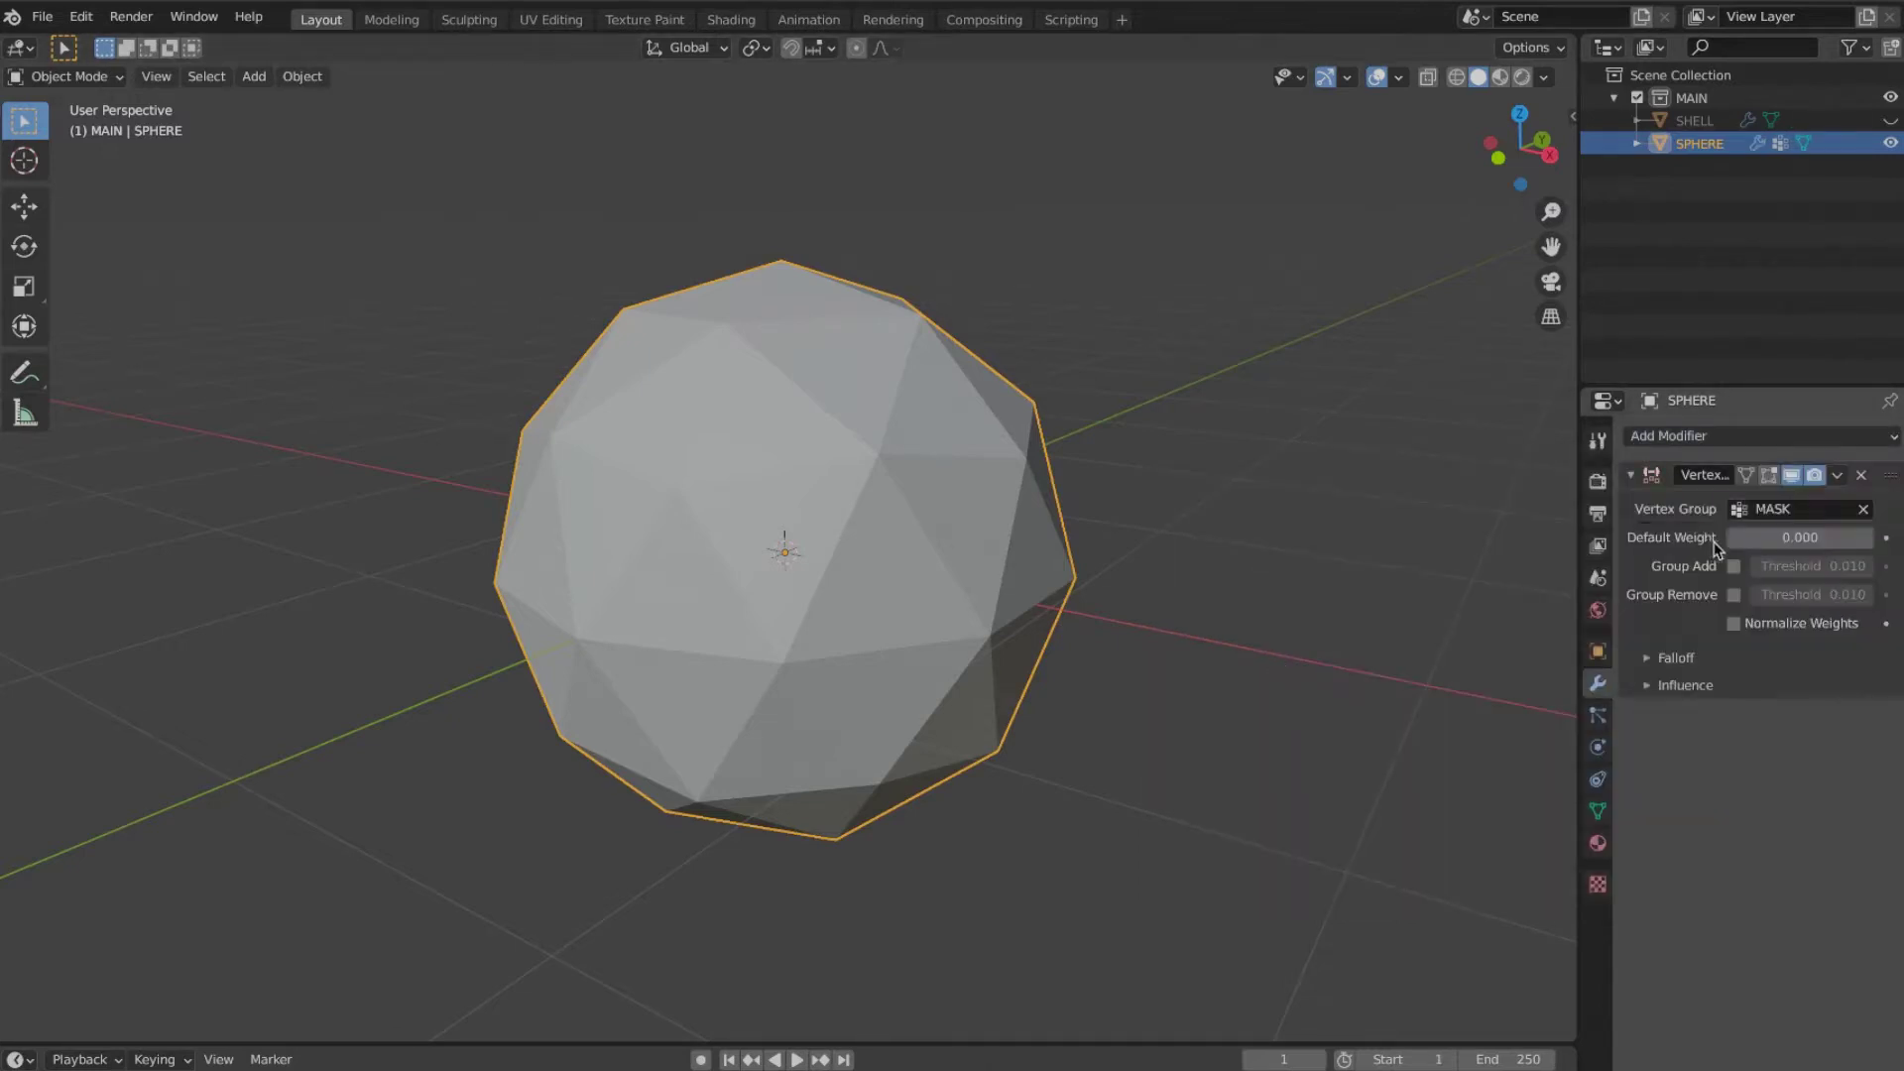
left_click(1690, 654)
left_click(1841, 694)
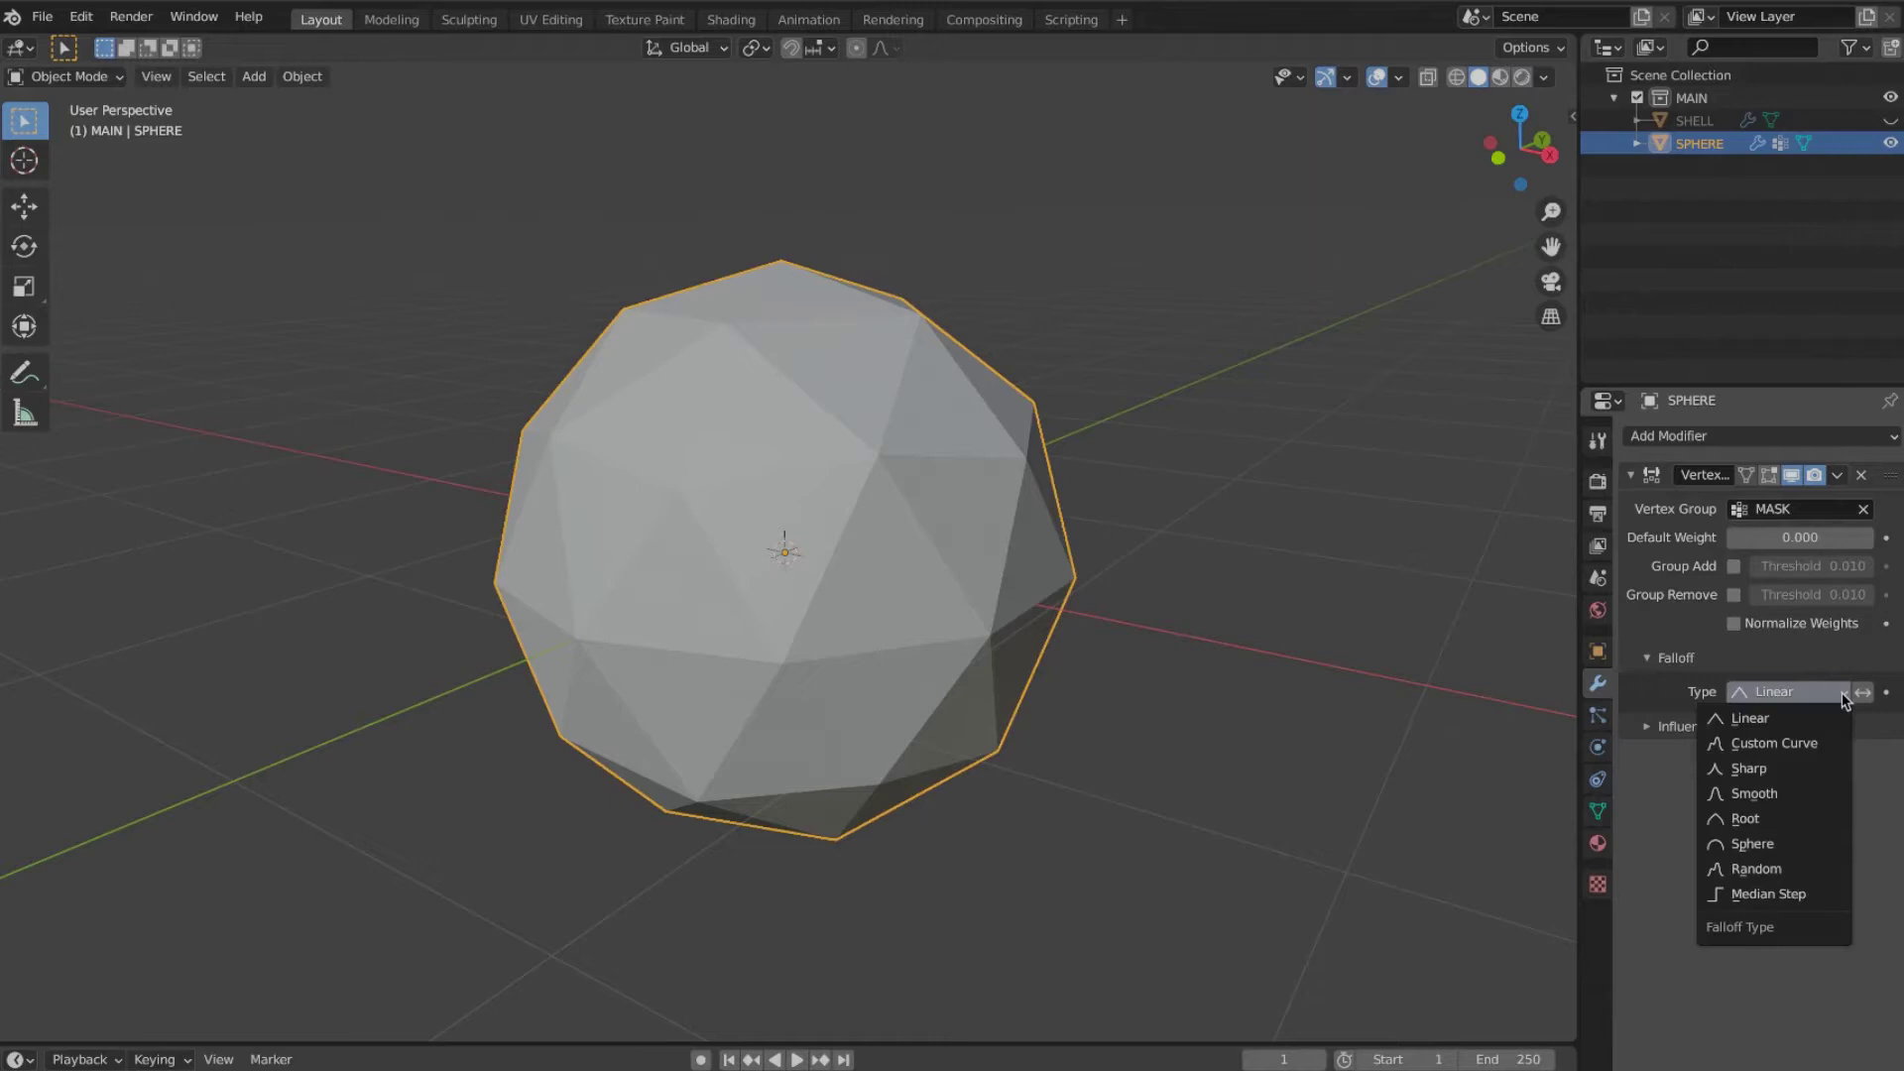
left_click(1766, 866)
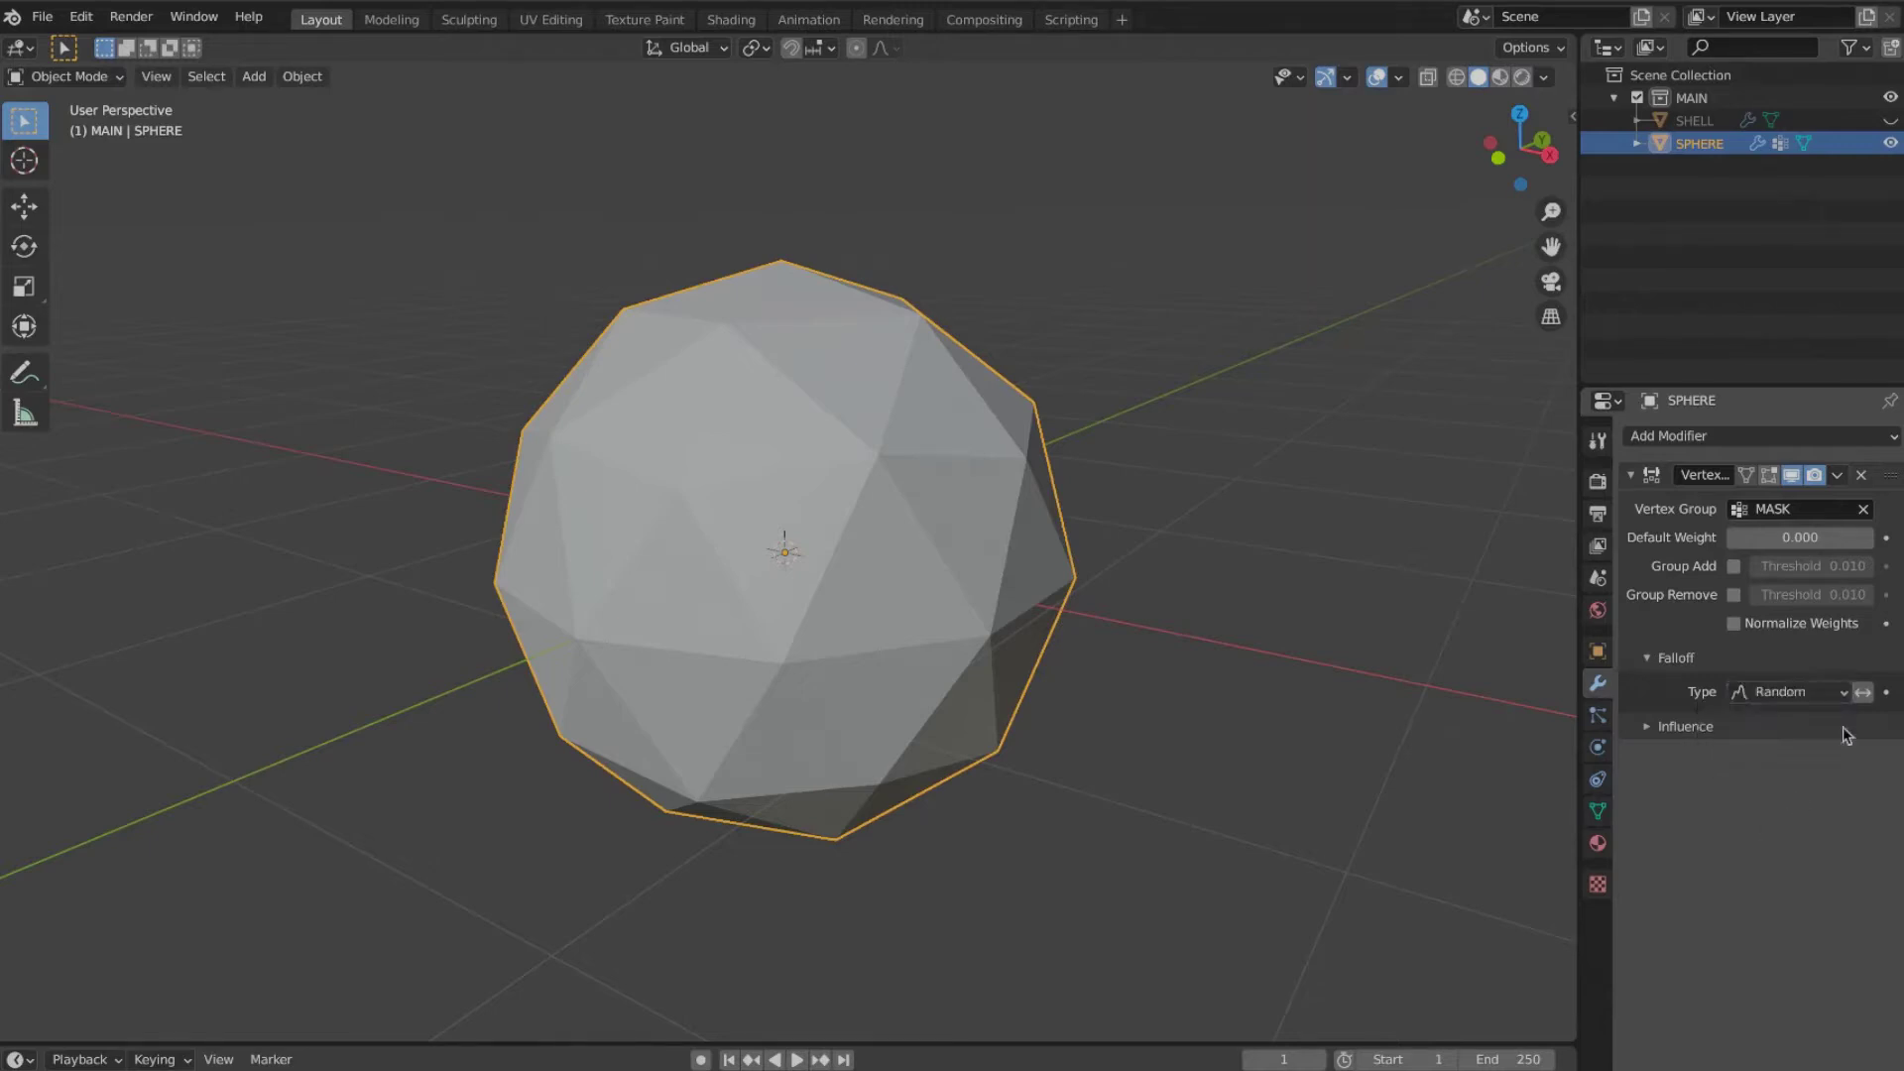
left_click(1646, 729)
left_click(1765, 799)
left_click(1770, 814)
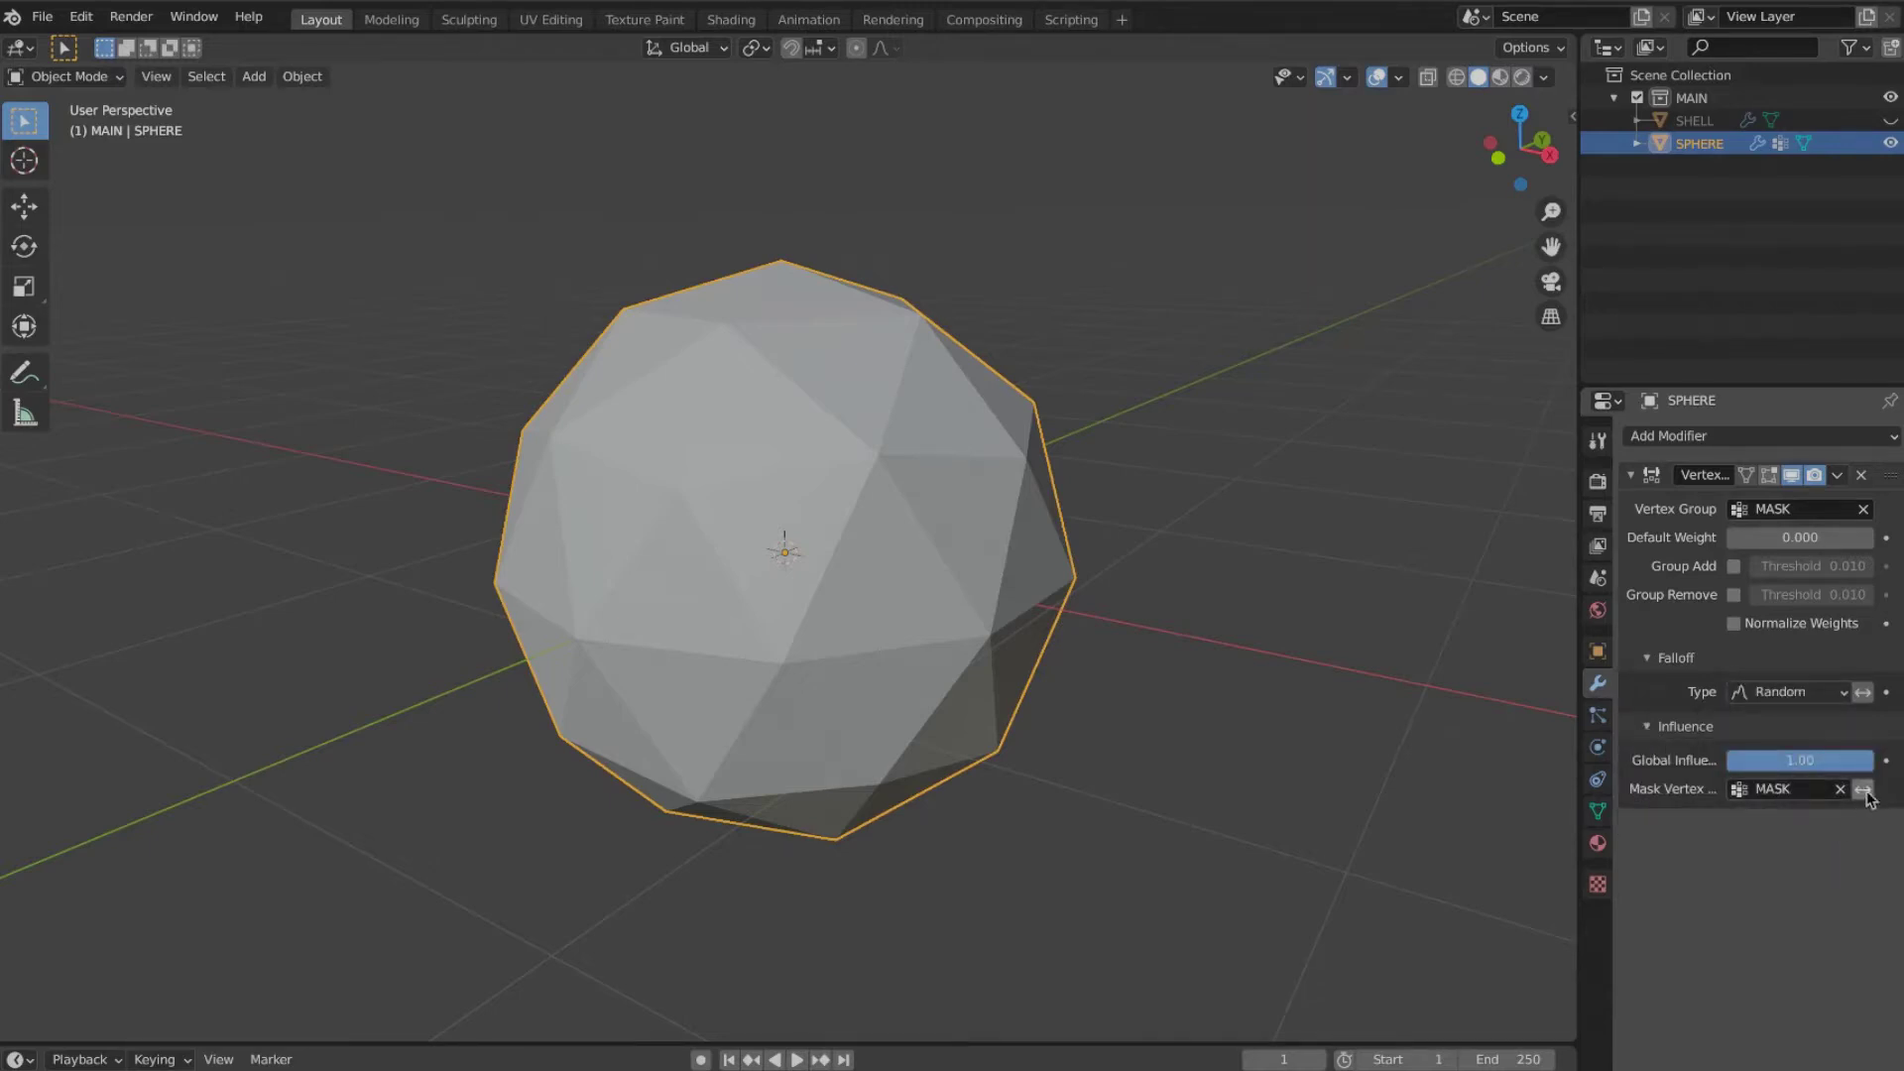
left_click(1865, 790)
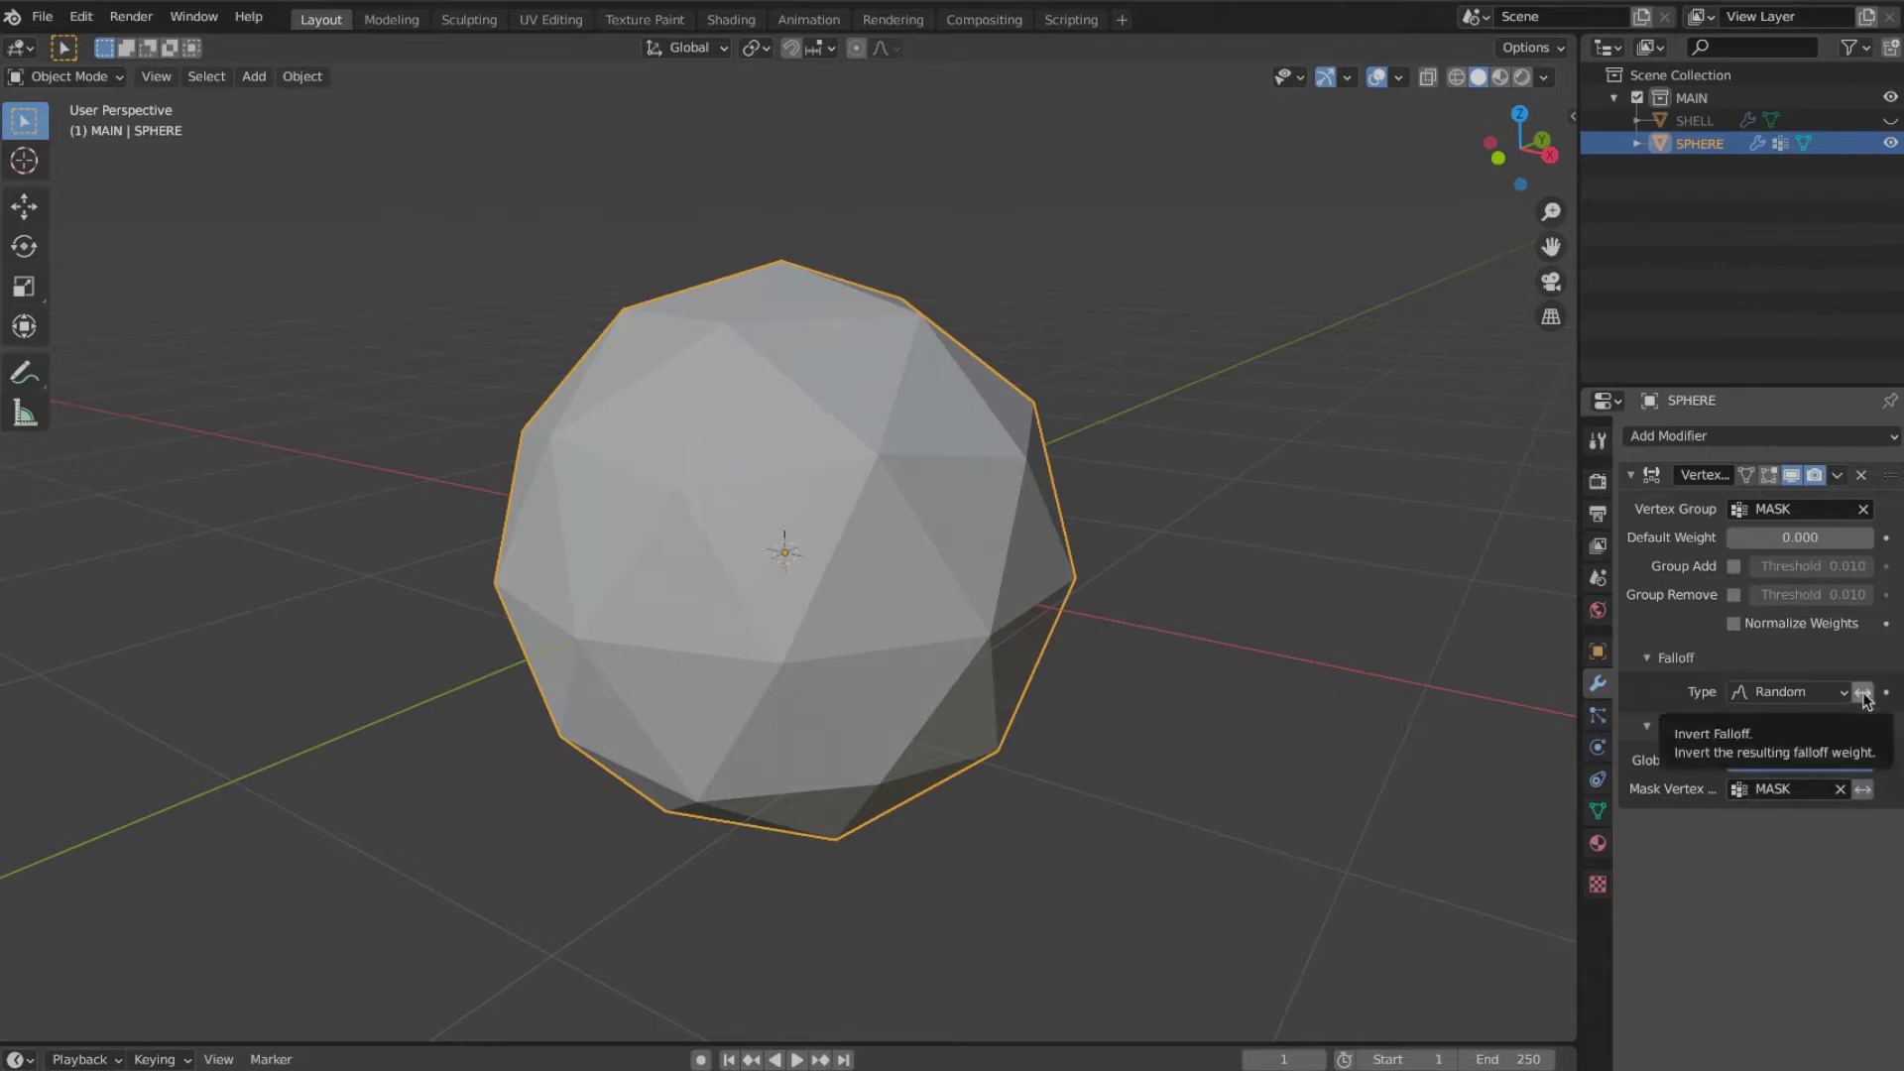
Step: Add a Vertex Weight Edit modifier to SPHERE and assign the MASK vertex group to it
left_click(1666, 436)
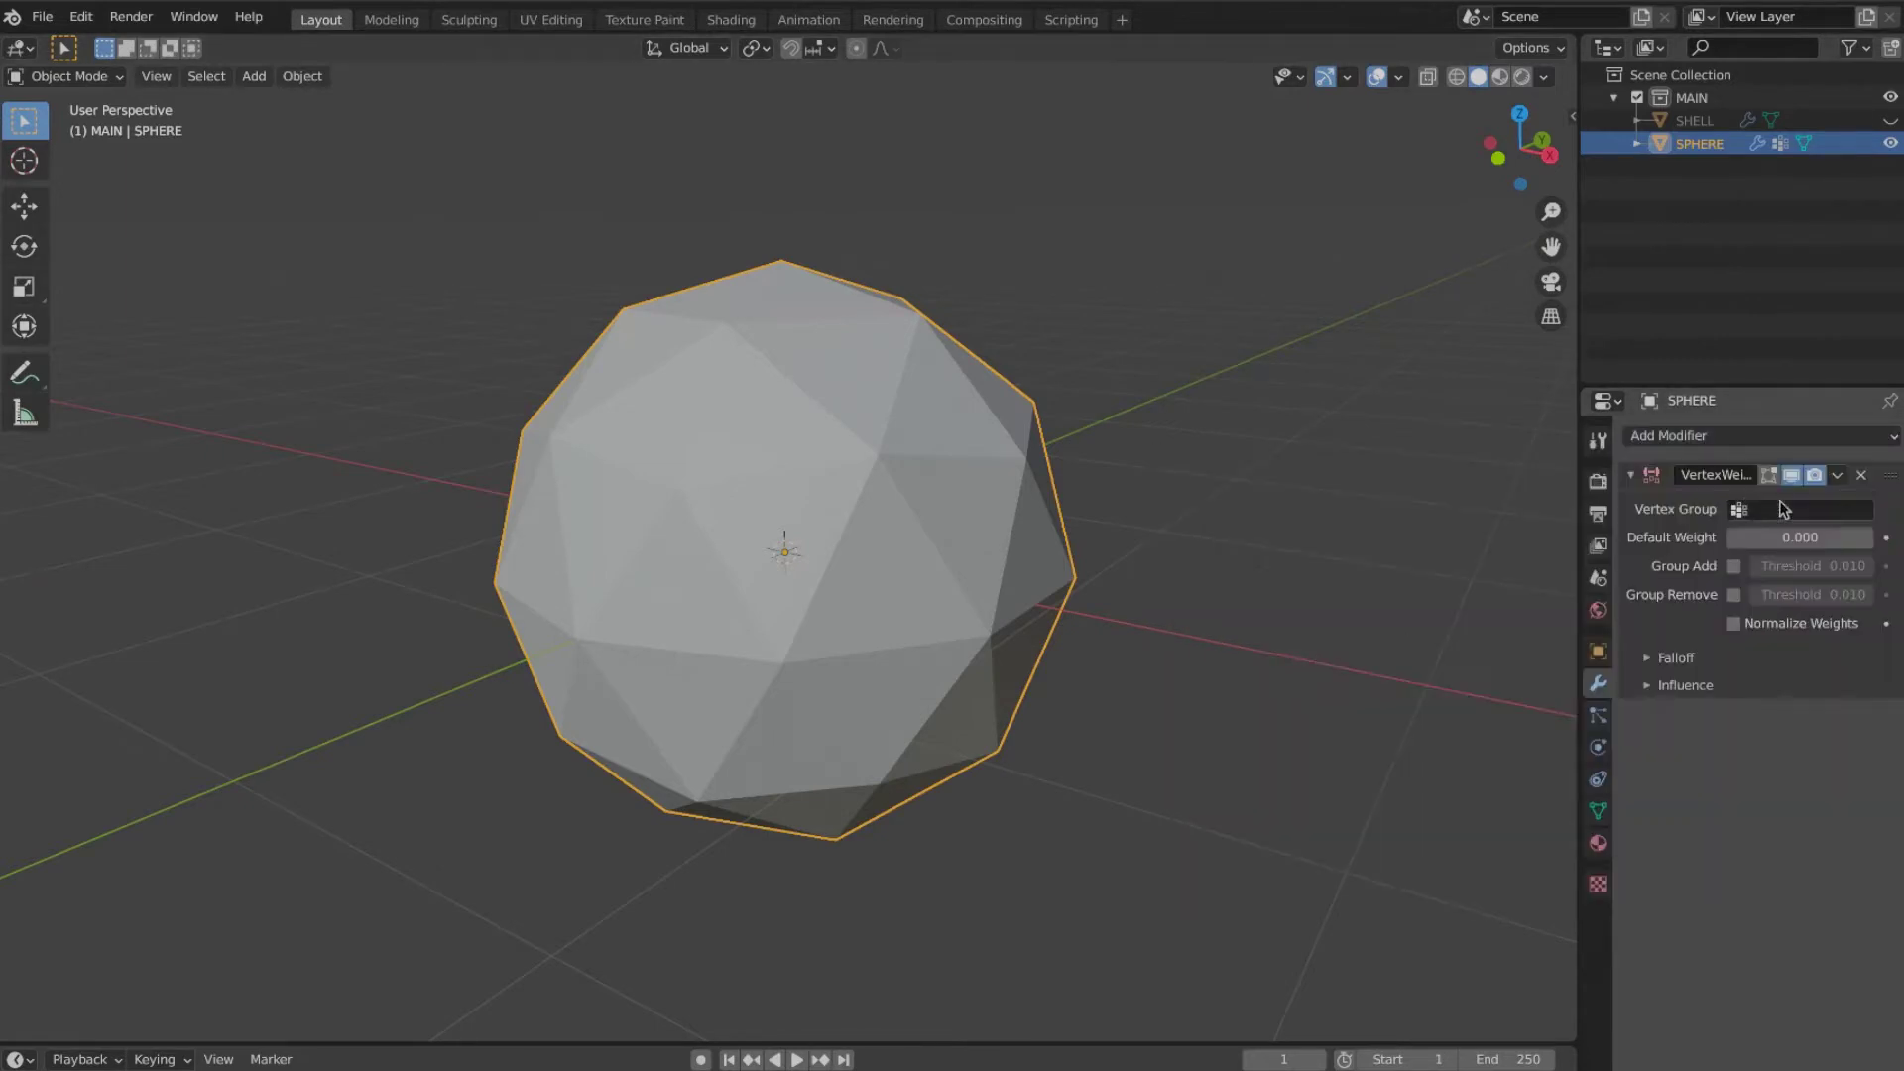
left_click(1782, 509)
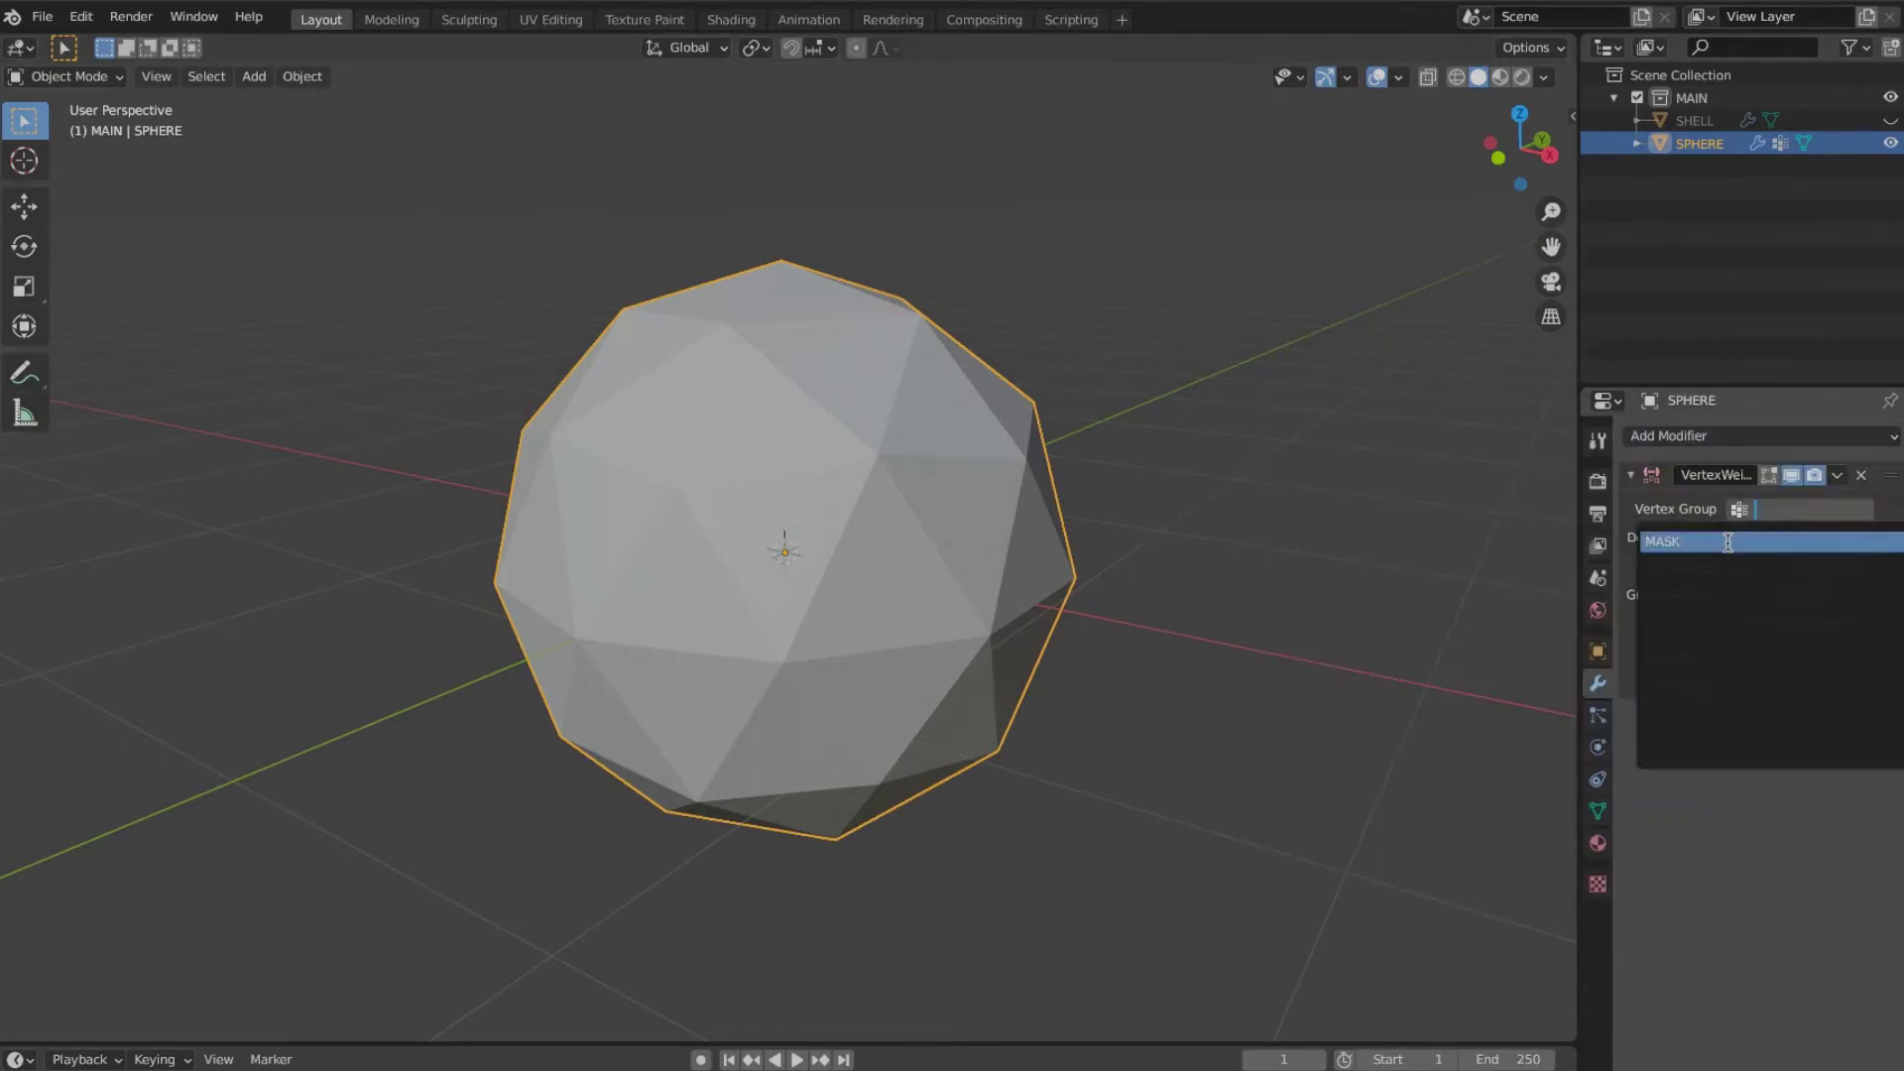
left_click(1730, 544)
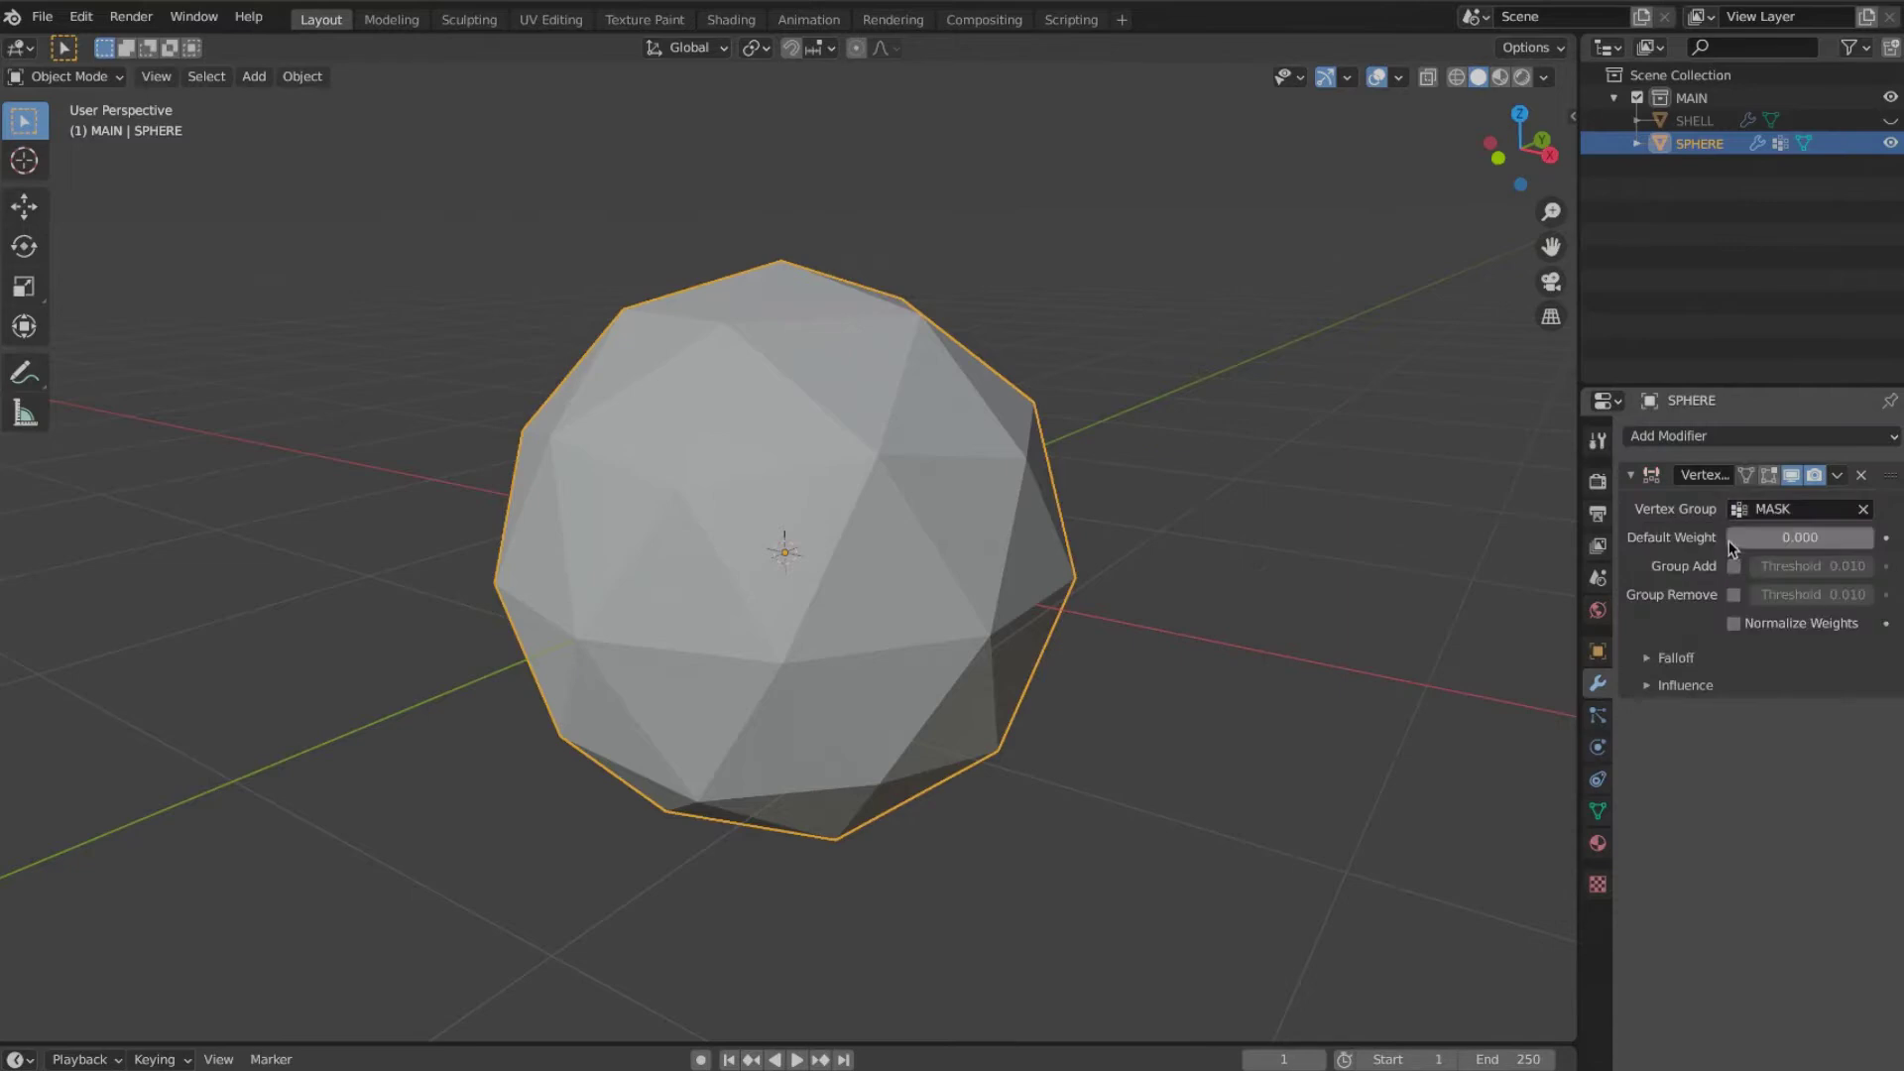
Step: Enable Group Add and Group Remove, and set the falloff to a Custom Curve descending linearly from 1 to 0
left_click(1644, 659)
left_click(1790, 691)
left_click(1785, 734)
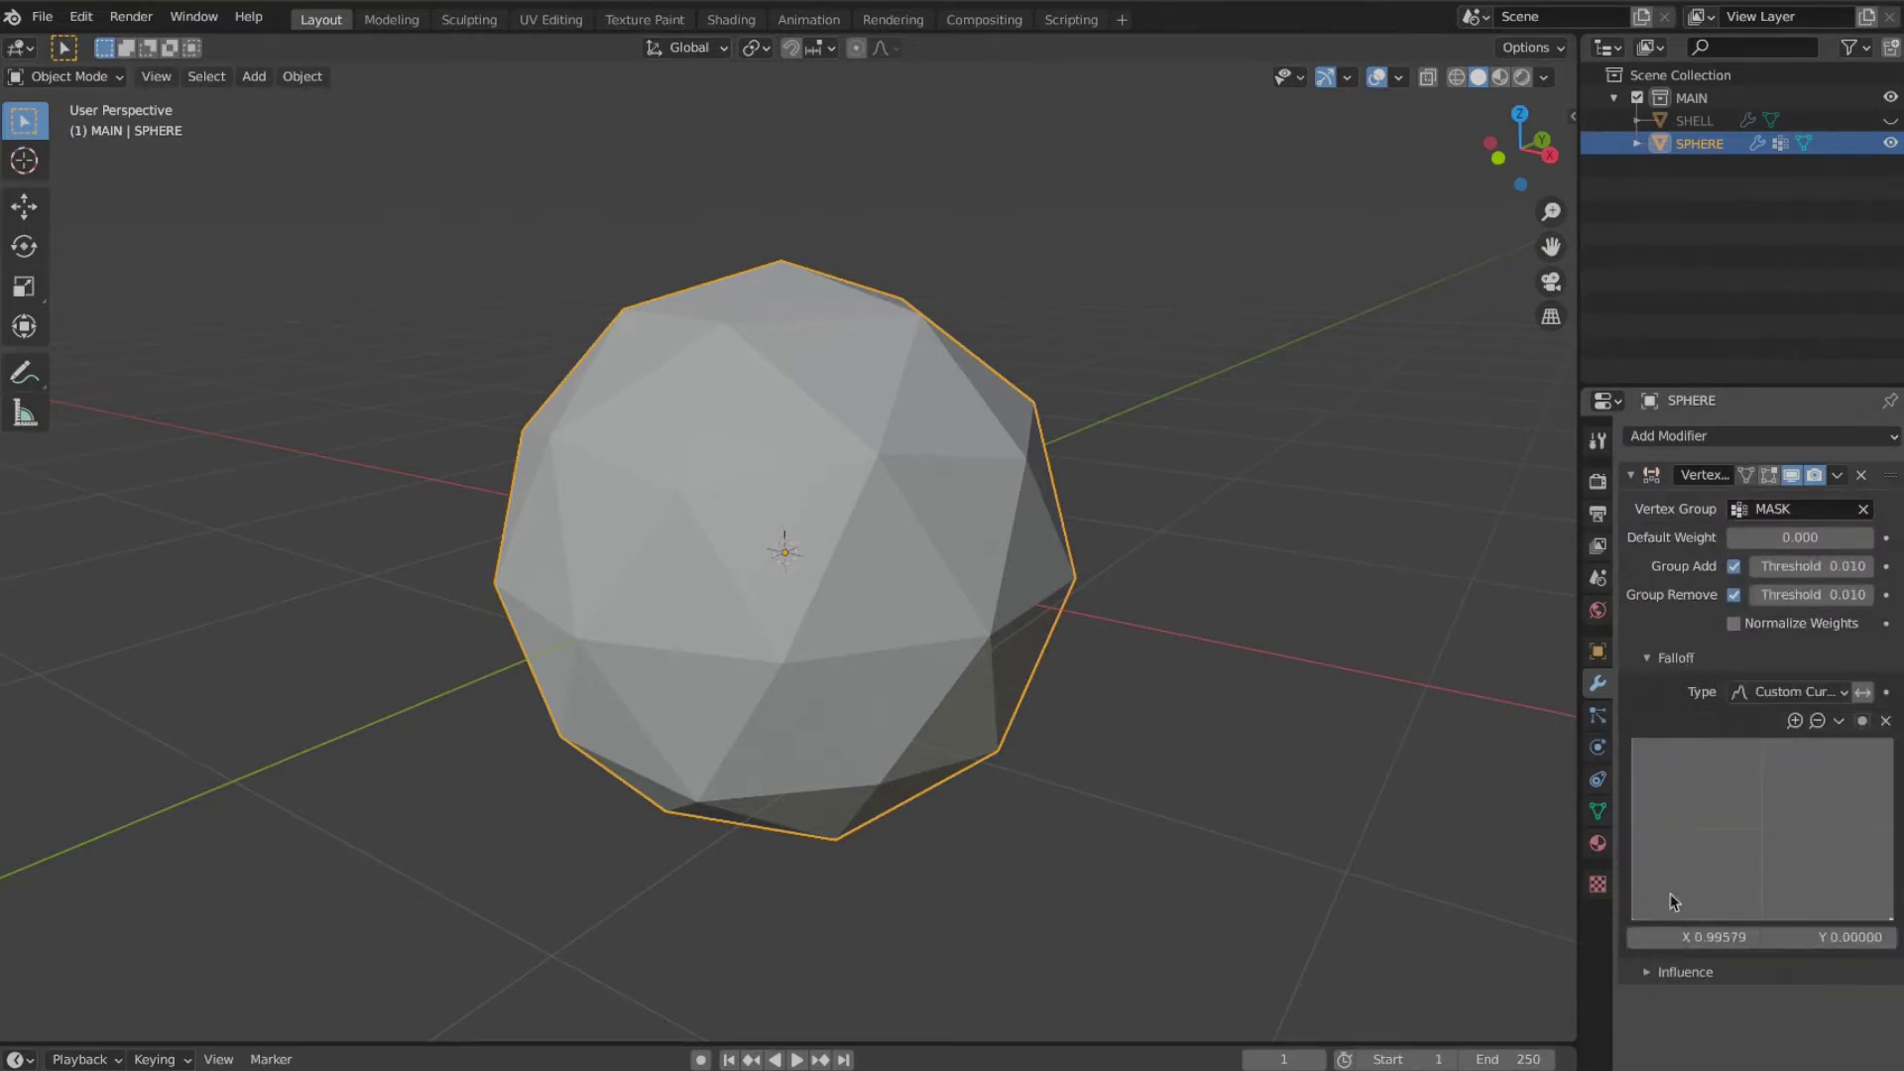
left_click_drag(1636, 917, 1595, 659)
Step: Create a mask texture named MASCHERA_01 for the weight modifier's influence and set its type to Clouds
left_click(1646, 973)
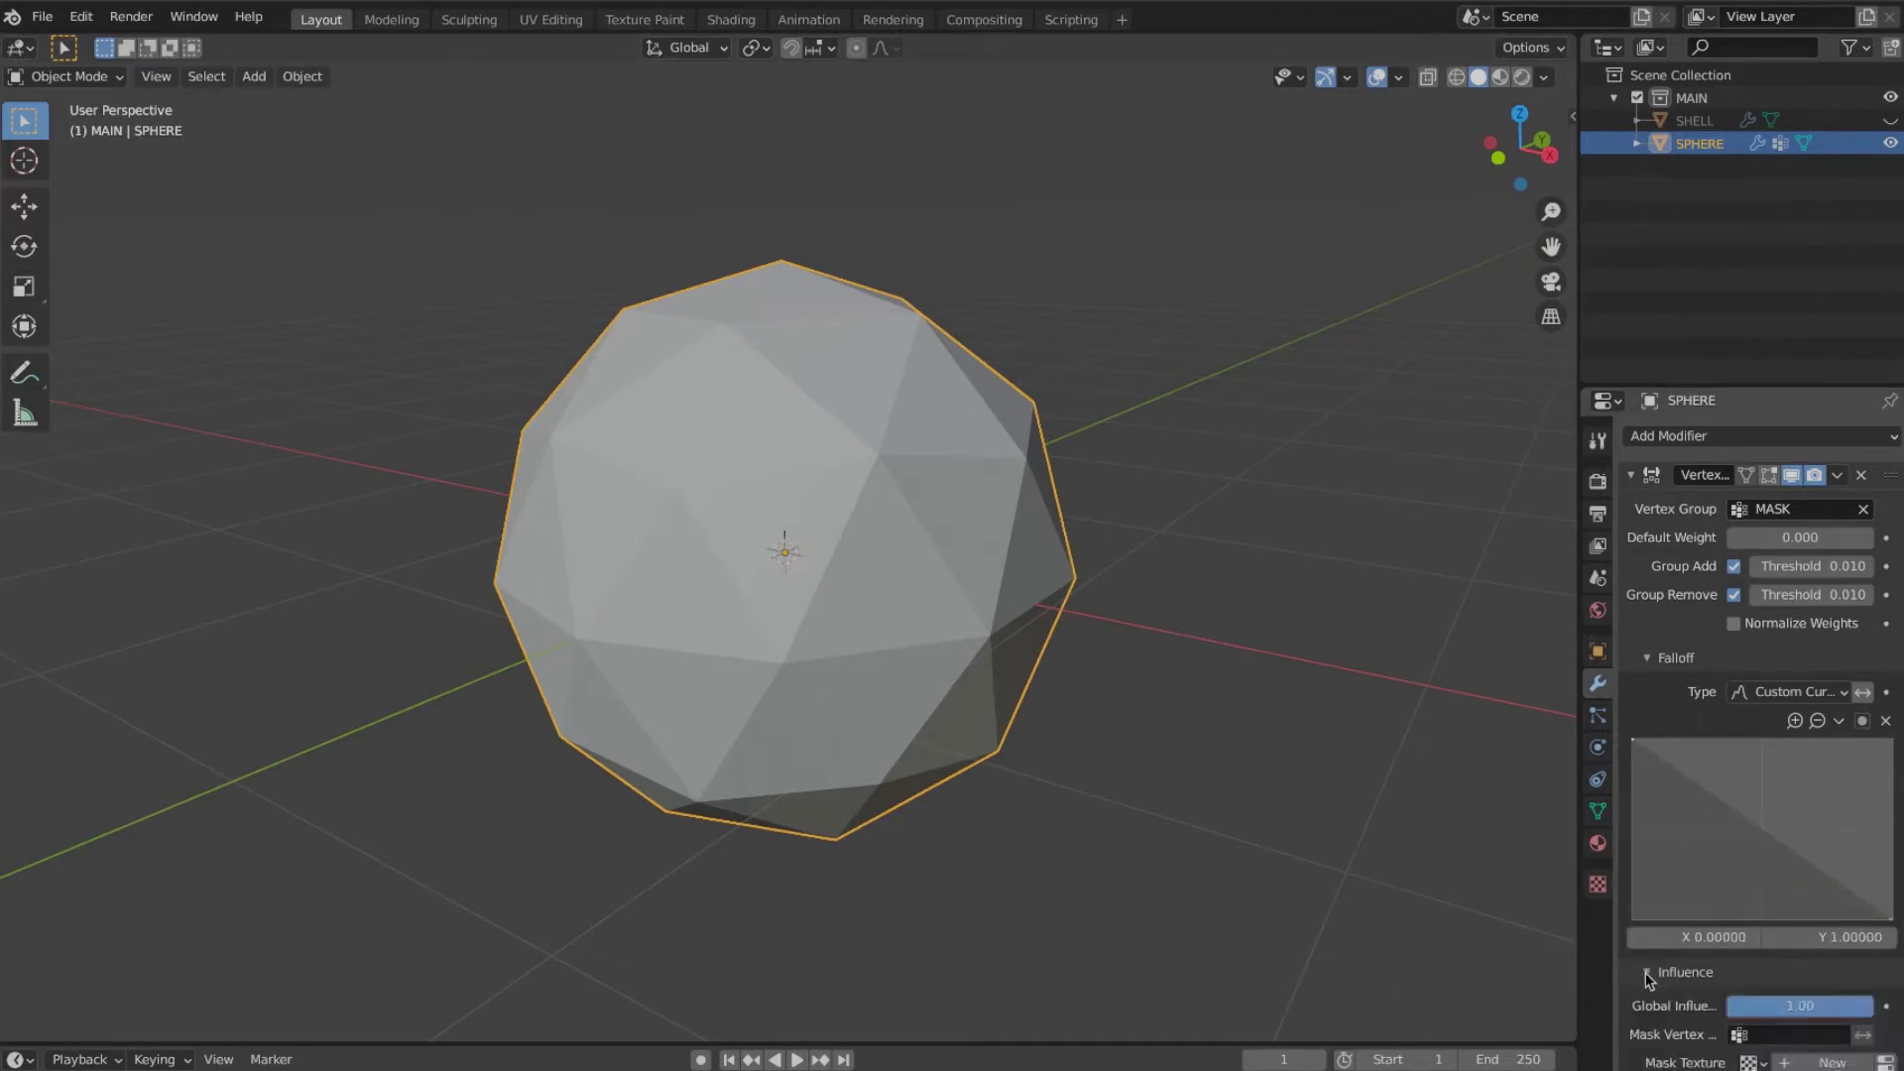
left_click(1860, 1063)
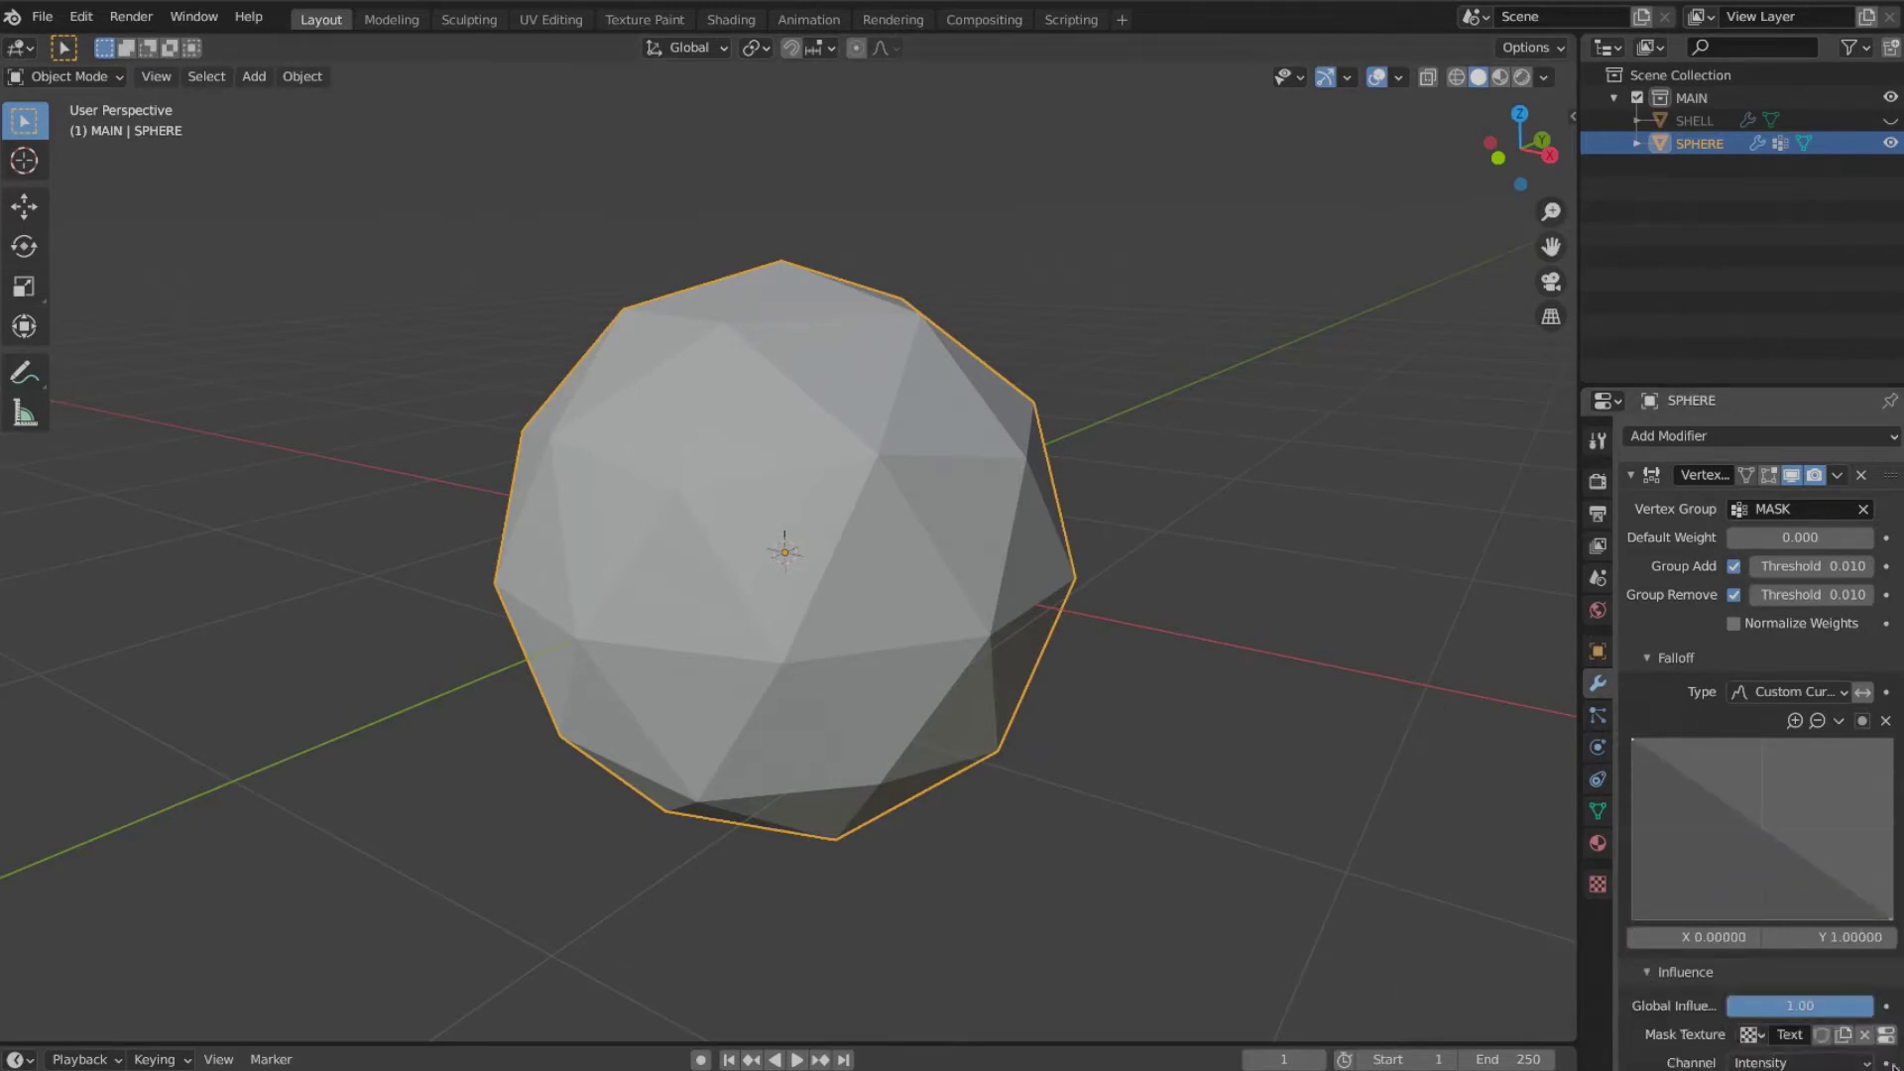
left_click(1887, 1038)
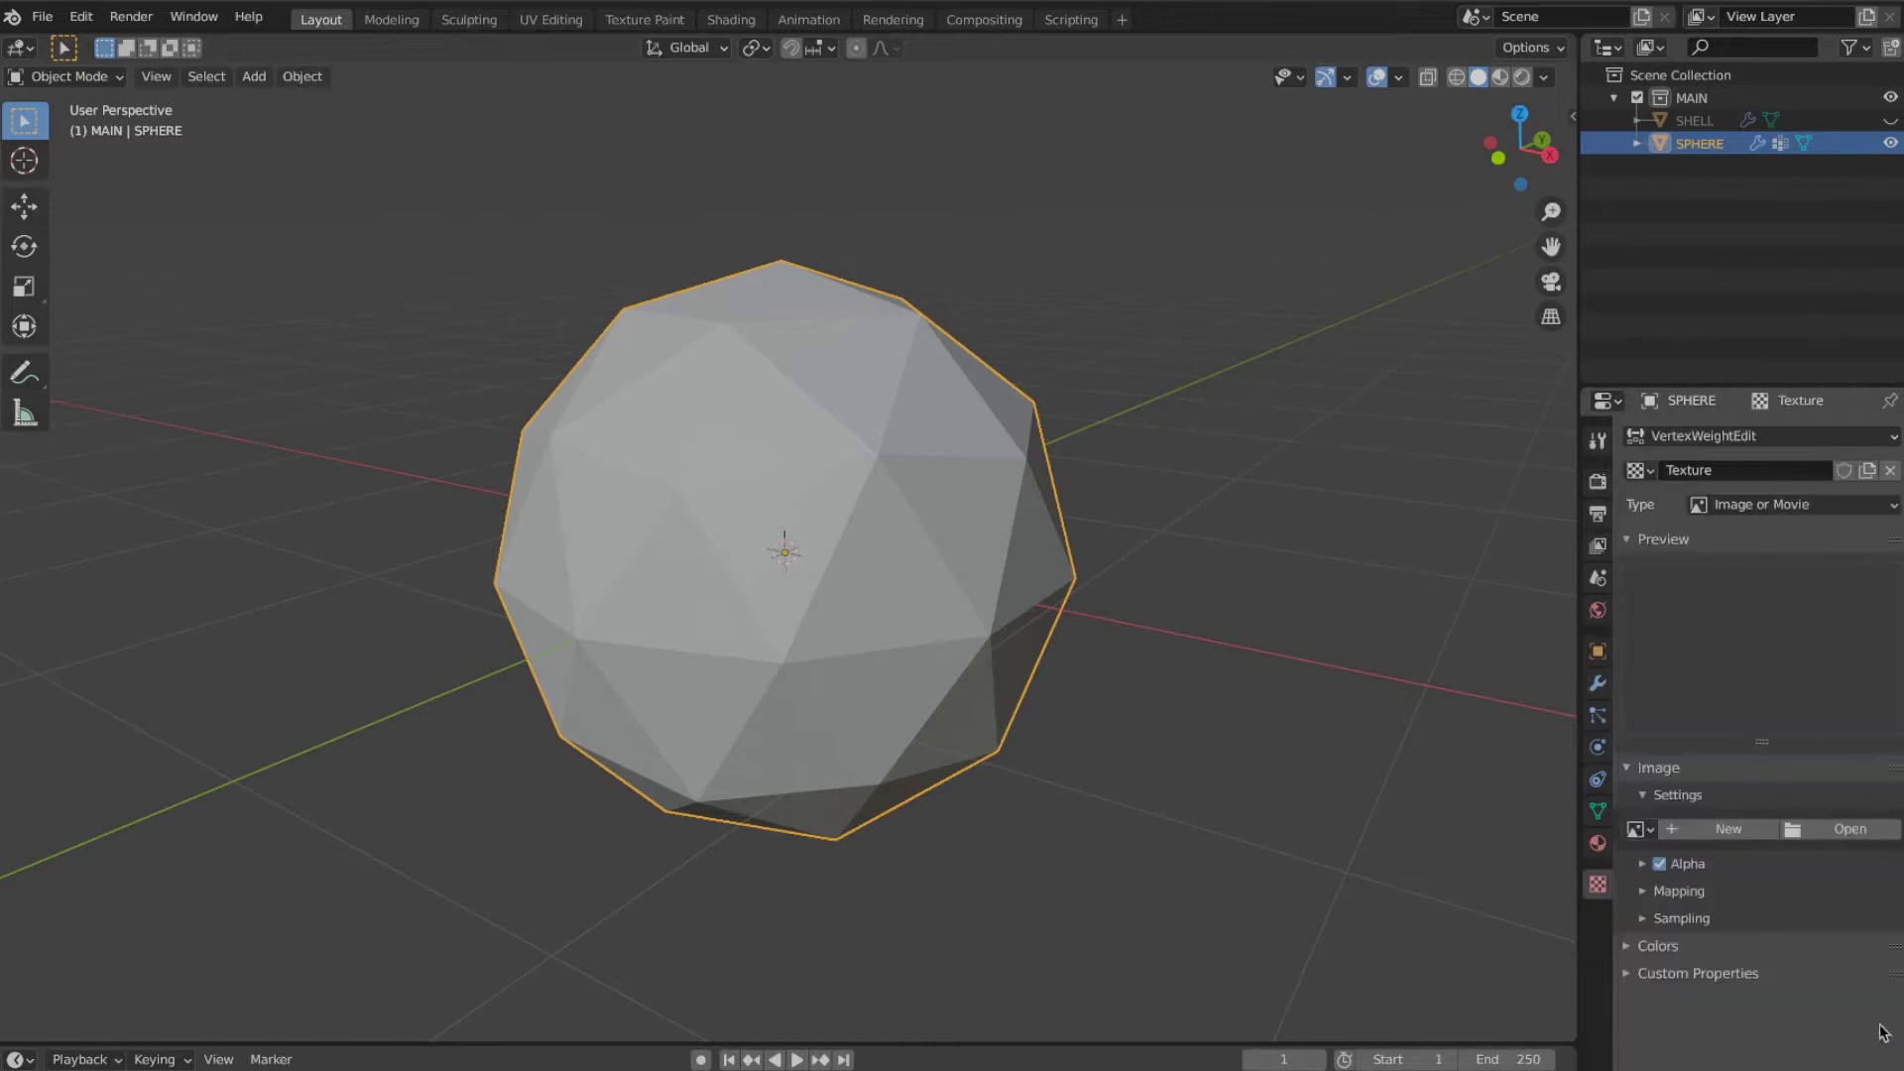
left_click(1736, 467)
left_click_drag(1736, 467, 1570, 465)
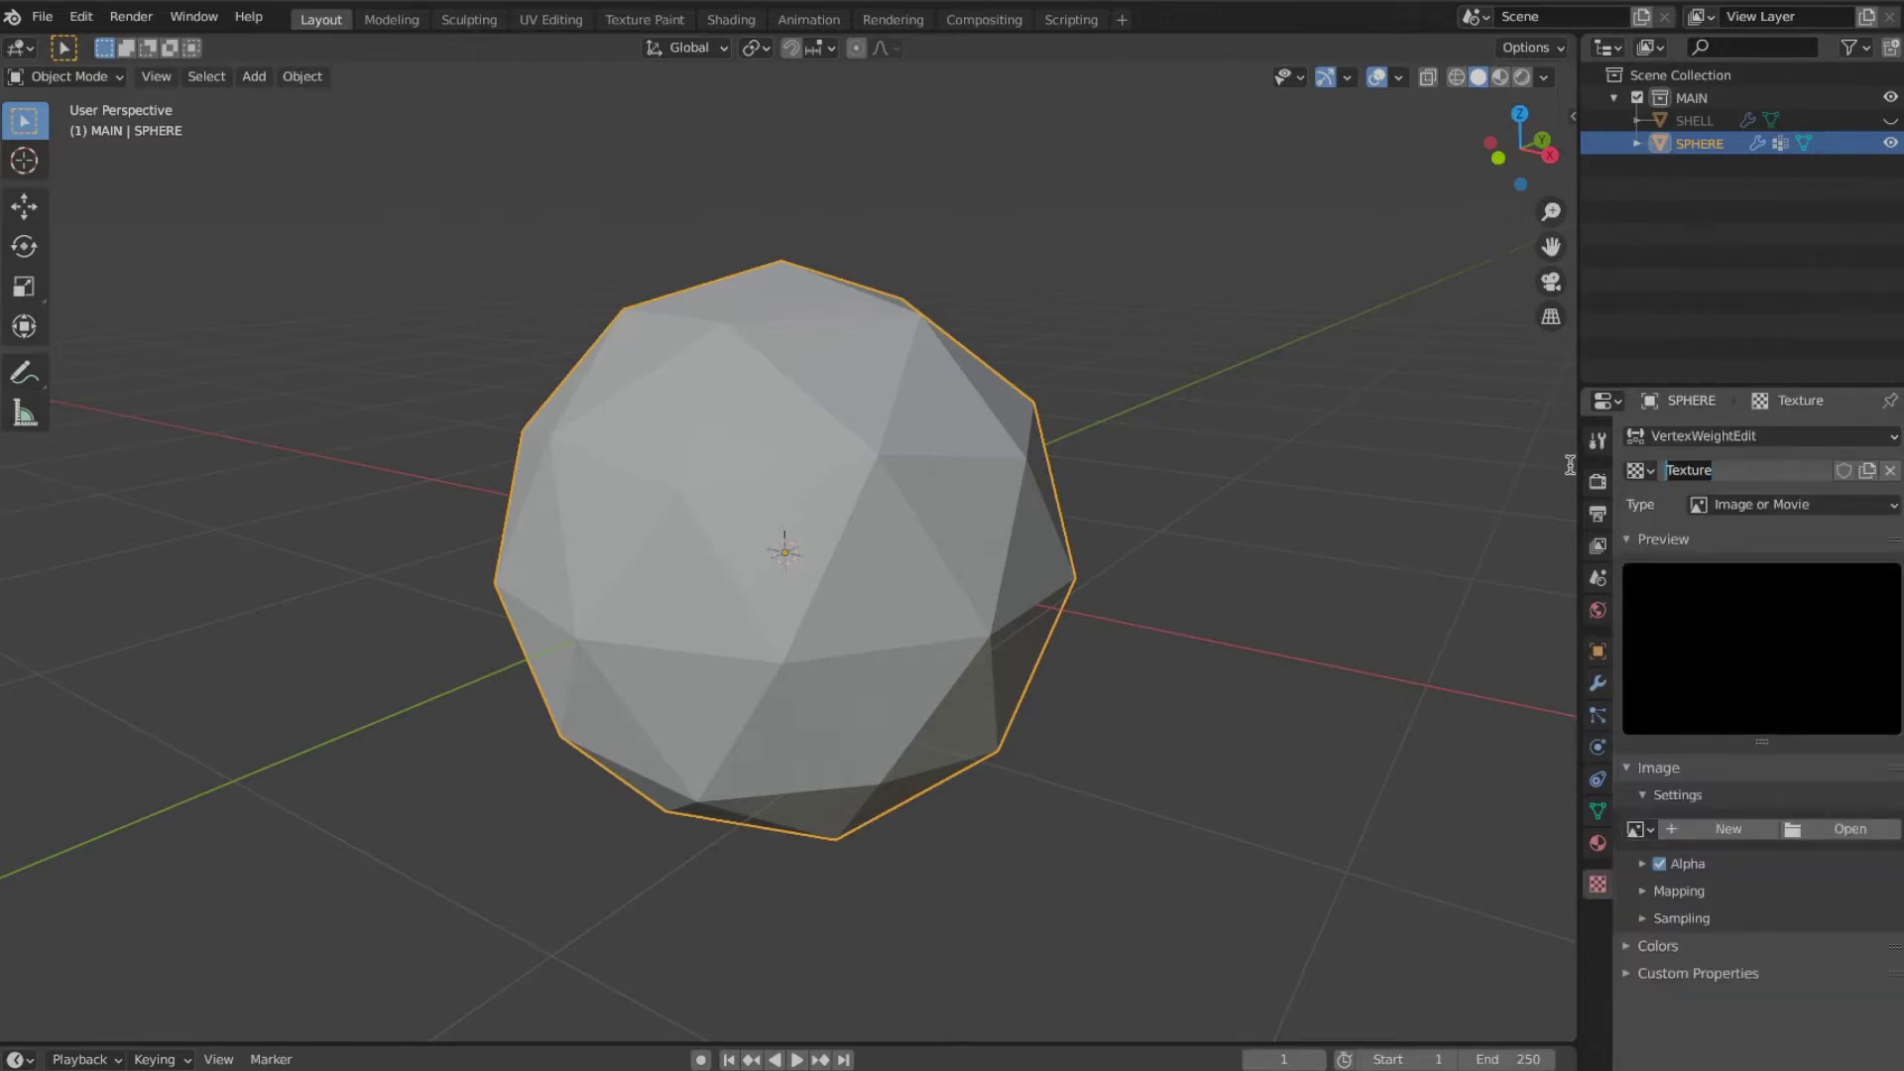
type("MASCHERA_01")
key("Return")
left_click(1819, 504)
left_click(1775, 561)
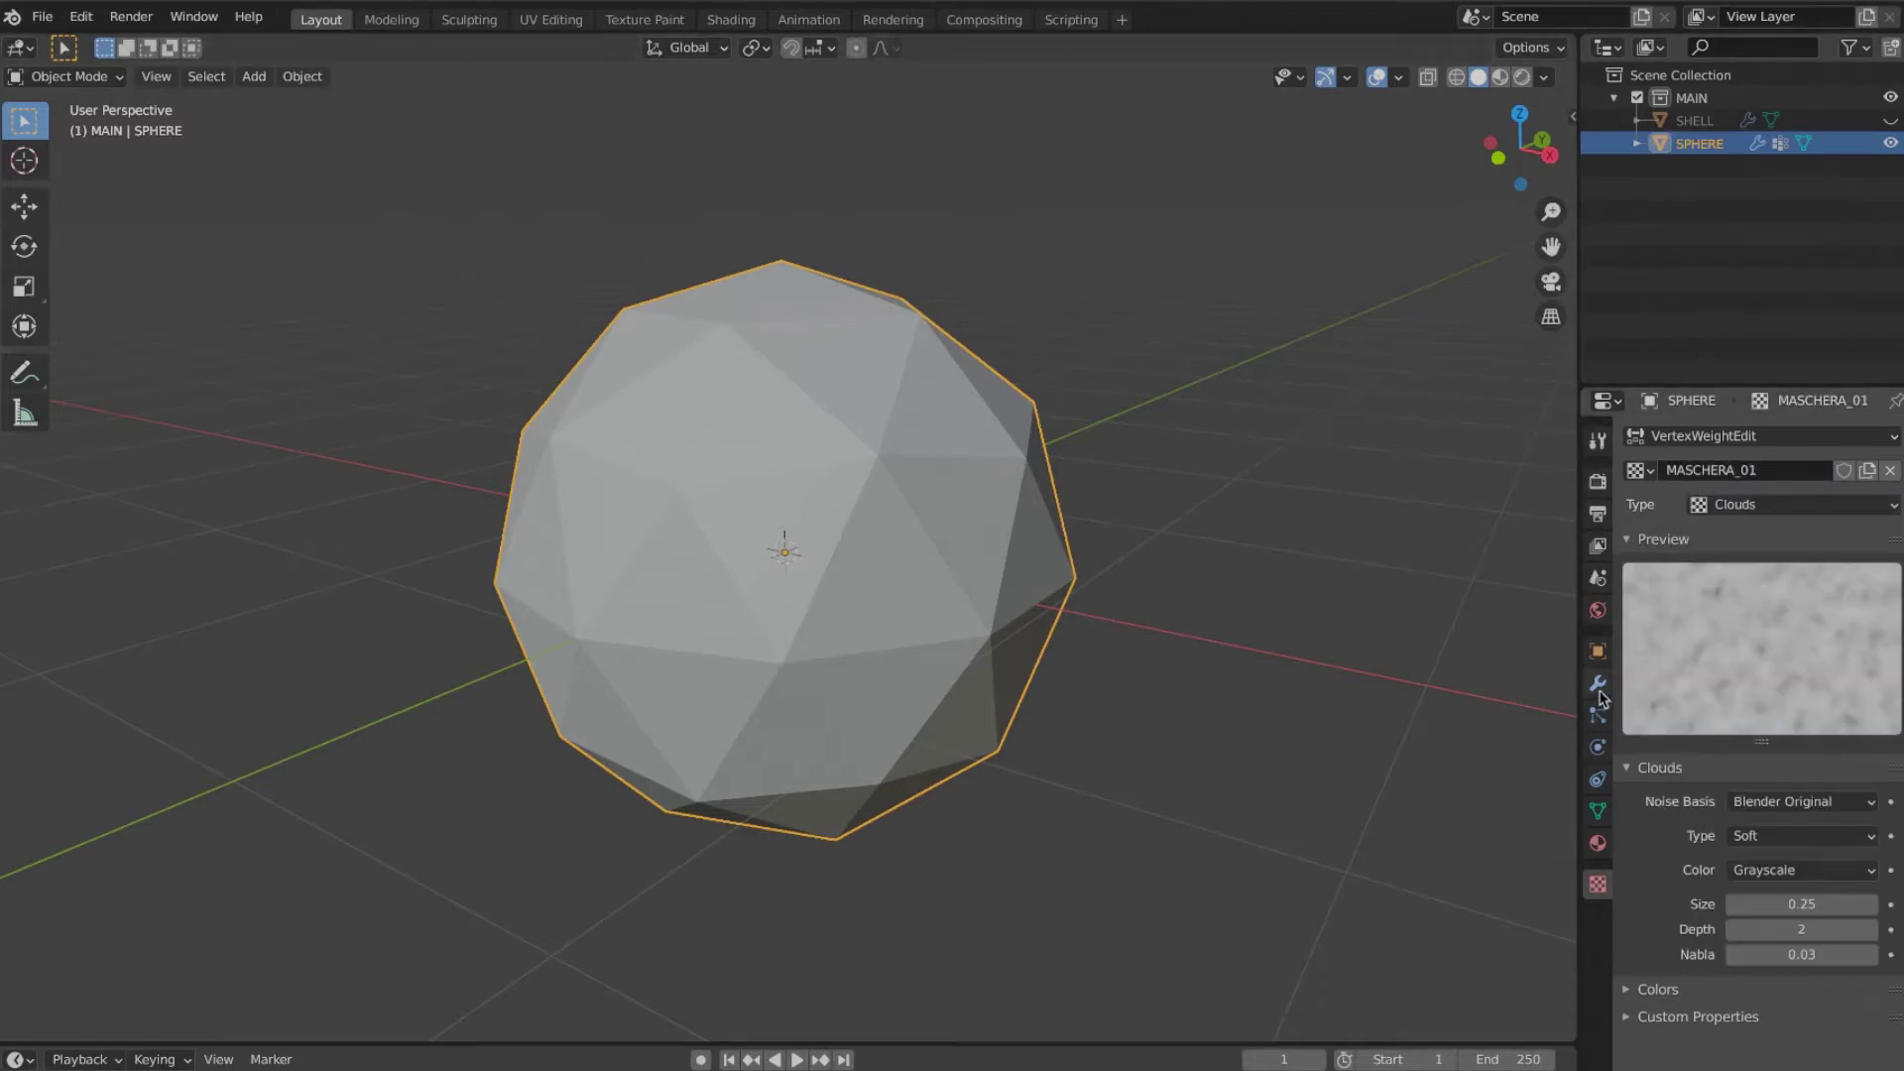
Step: Set the MASCHERA_01 Clouds texture's noise type to Hard and its size to 0.53
left_click_drag(1804, 905, 1829, 904)
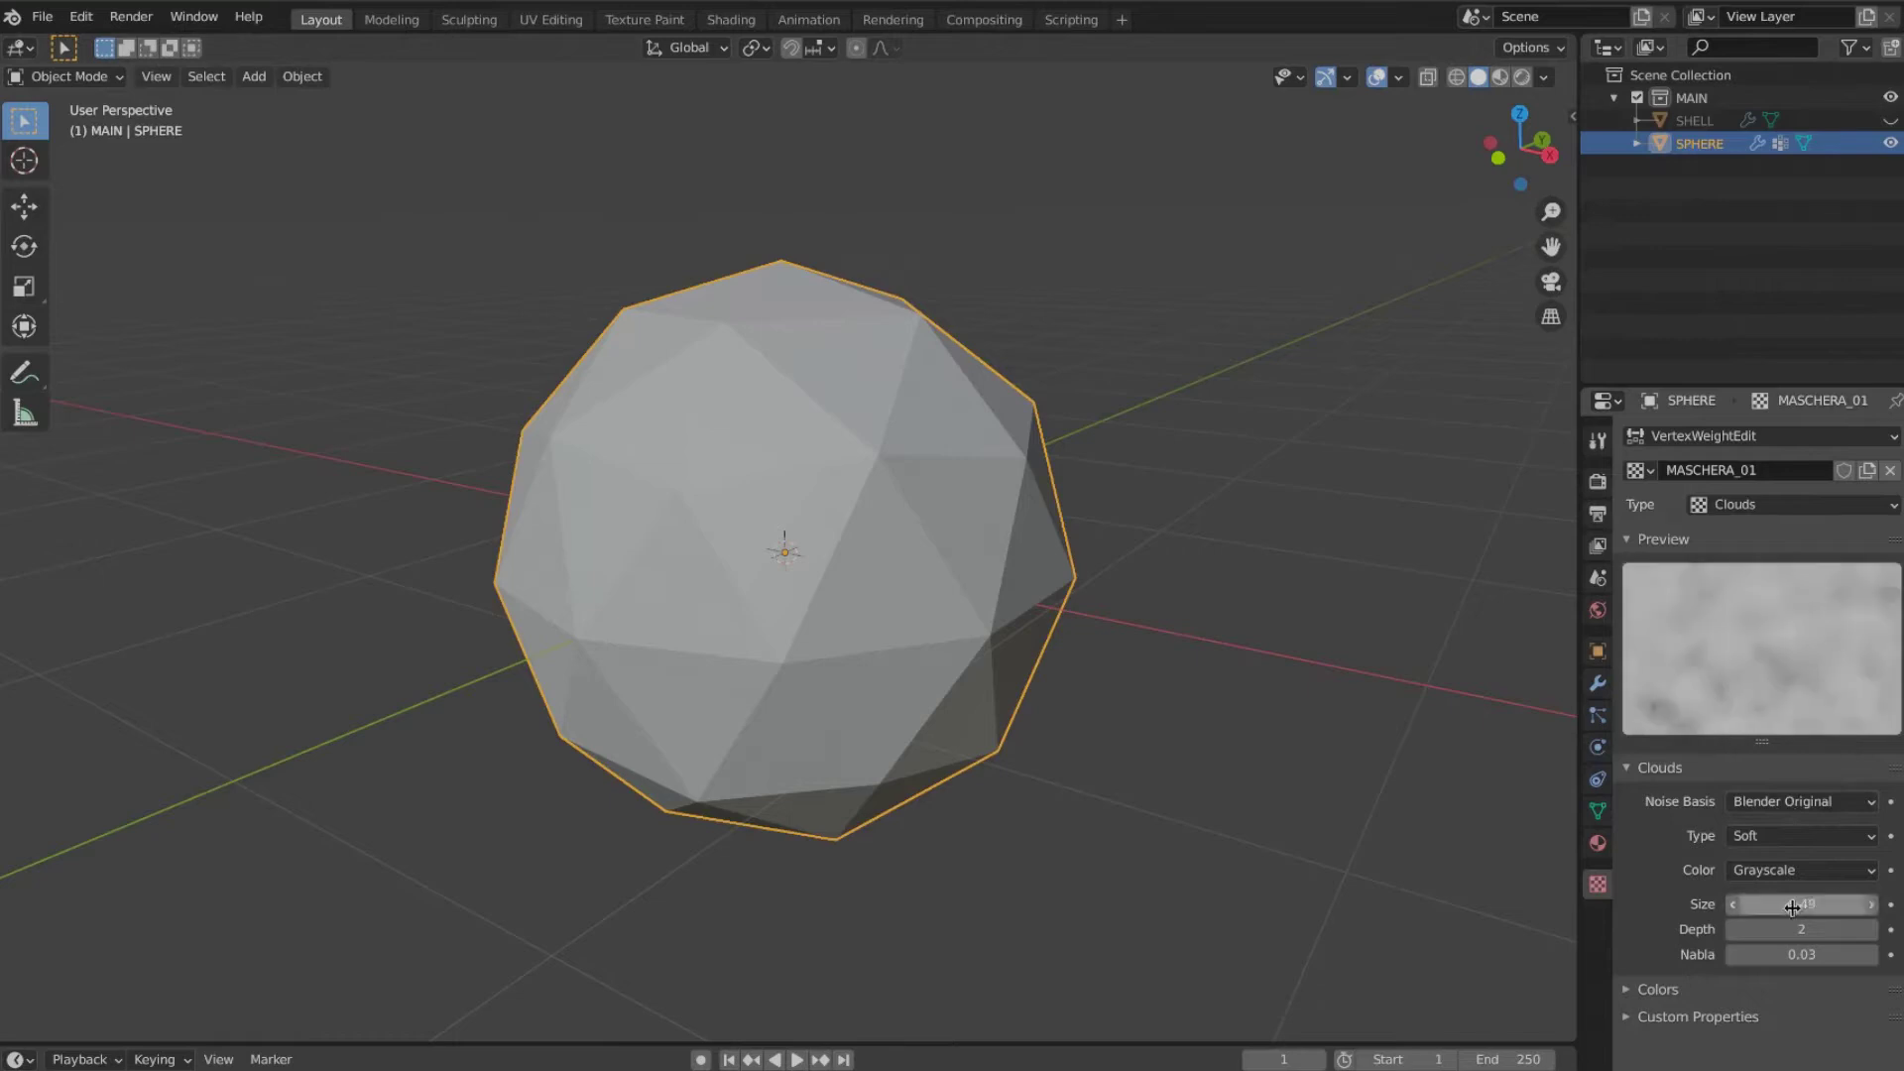
left_click(1793, 875)
left_click(1795, 875)
left_click(1801, 840)
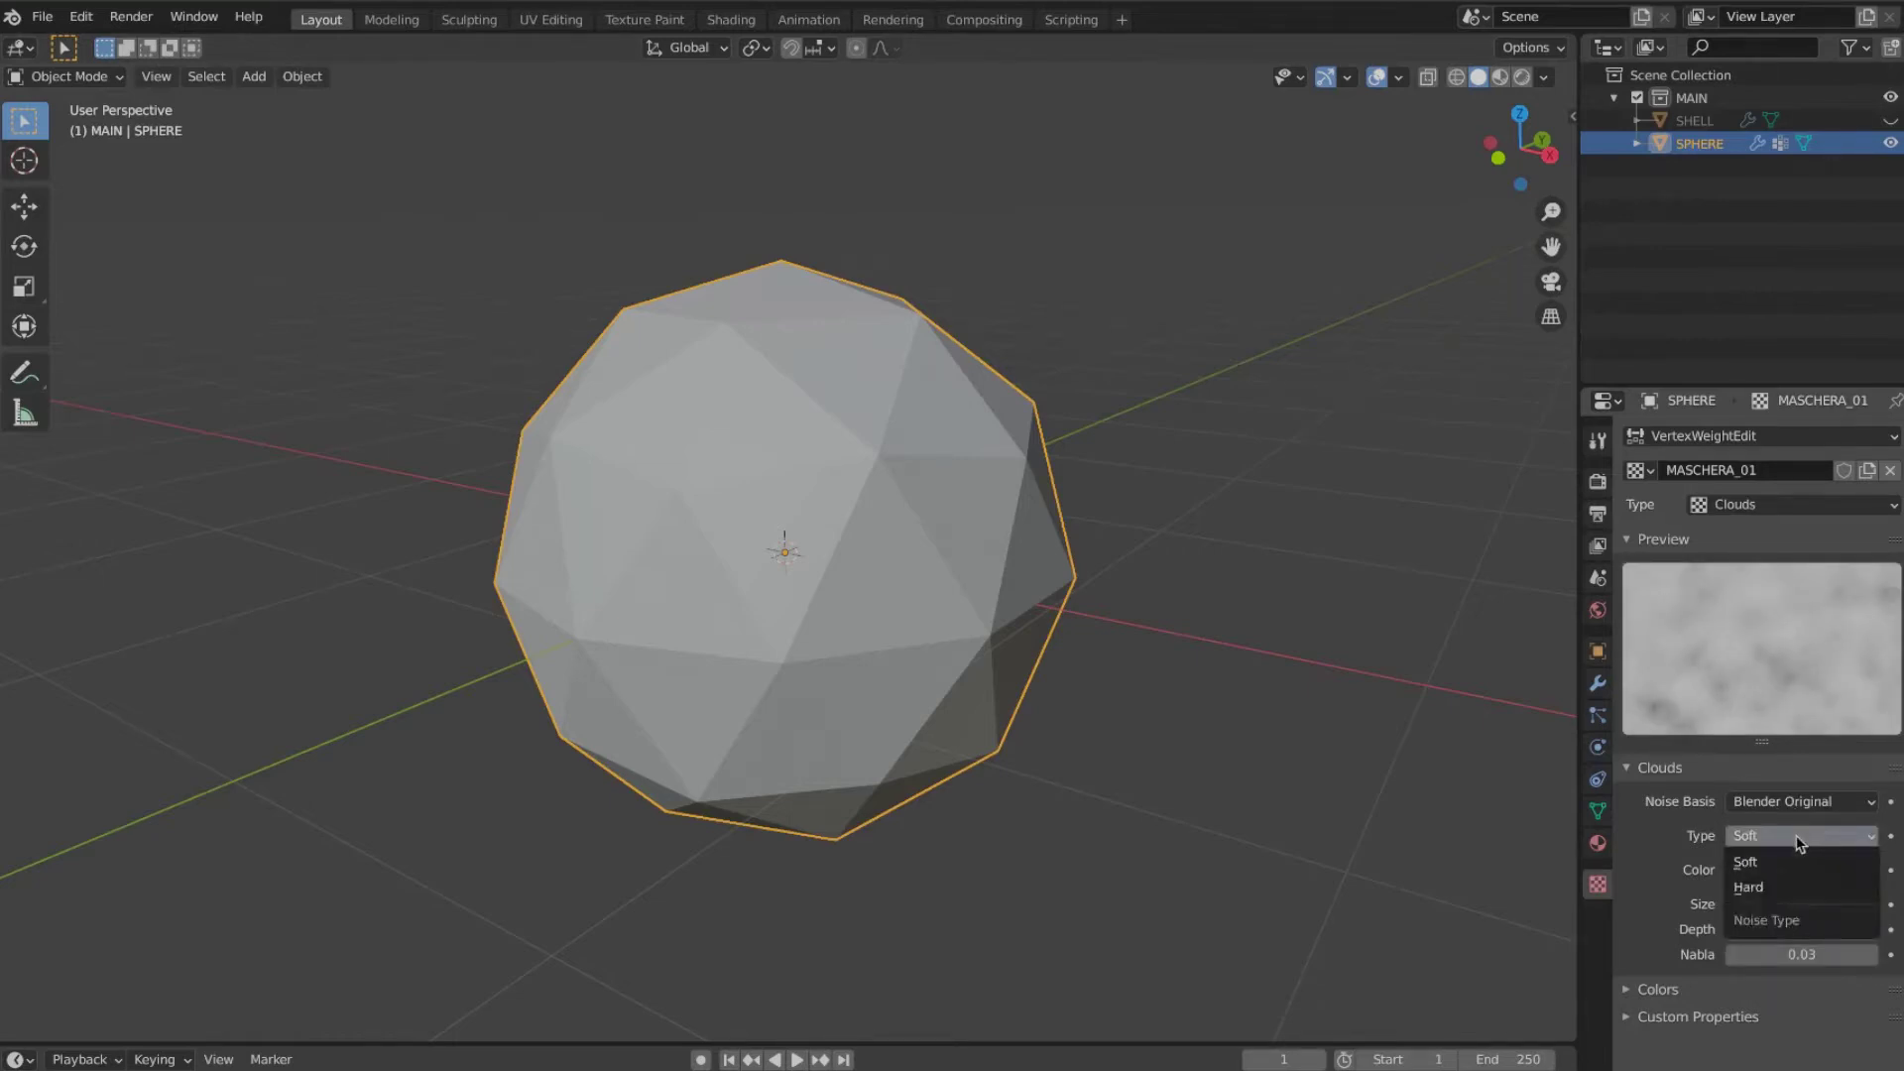
left_click(1803, 888)
left_click_drag(1814, 906, 1806, 929)
key("Return")
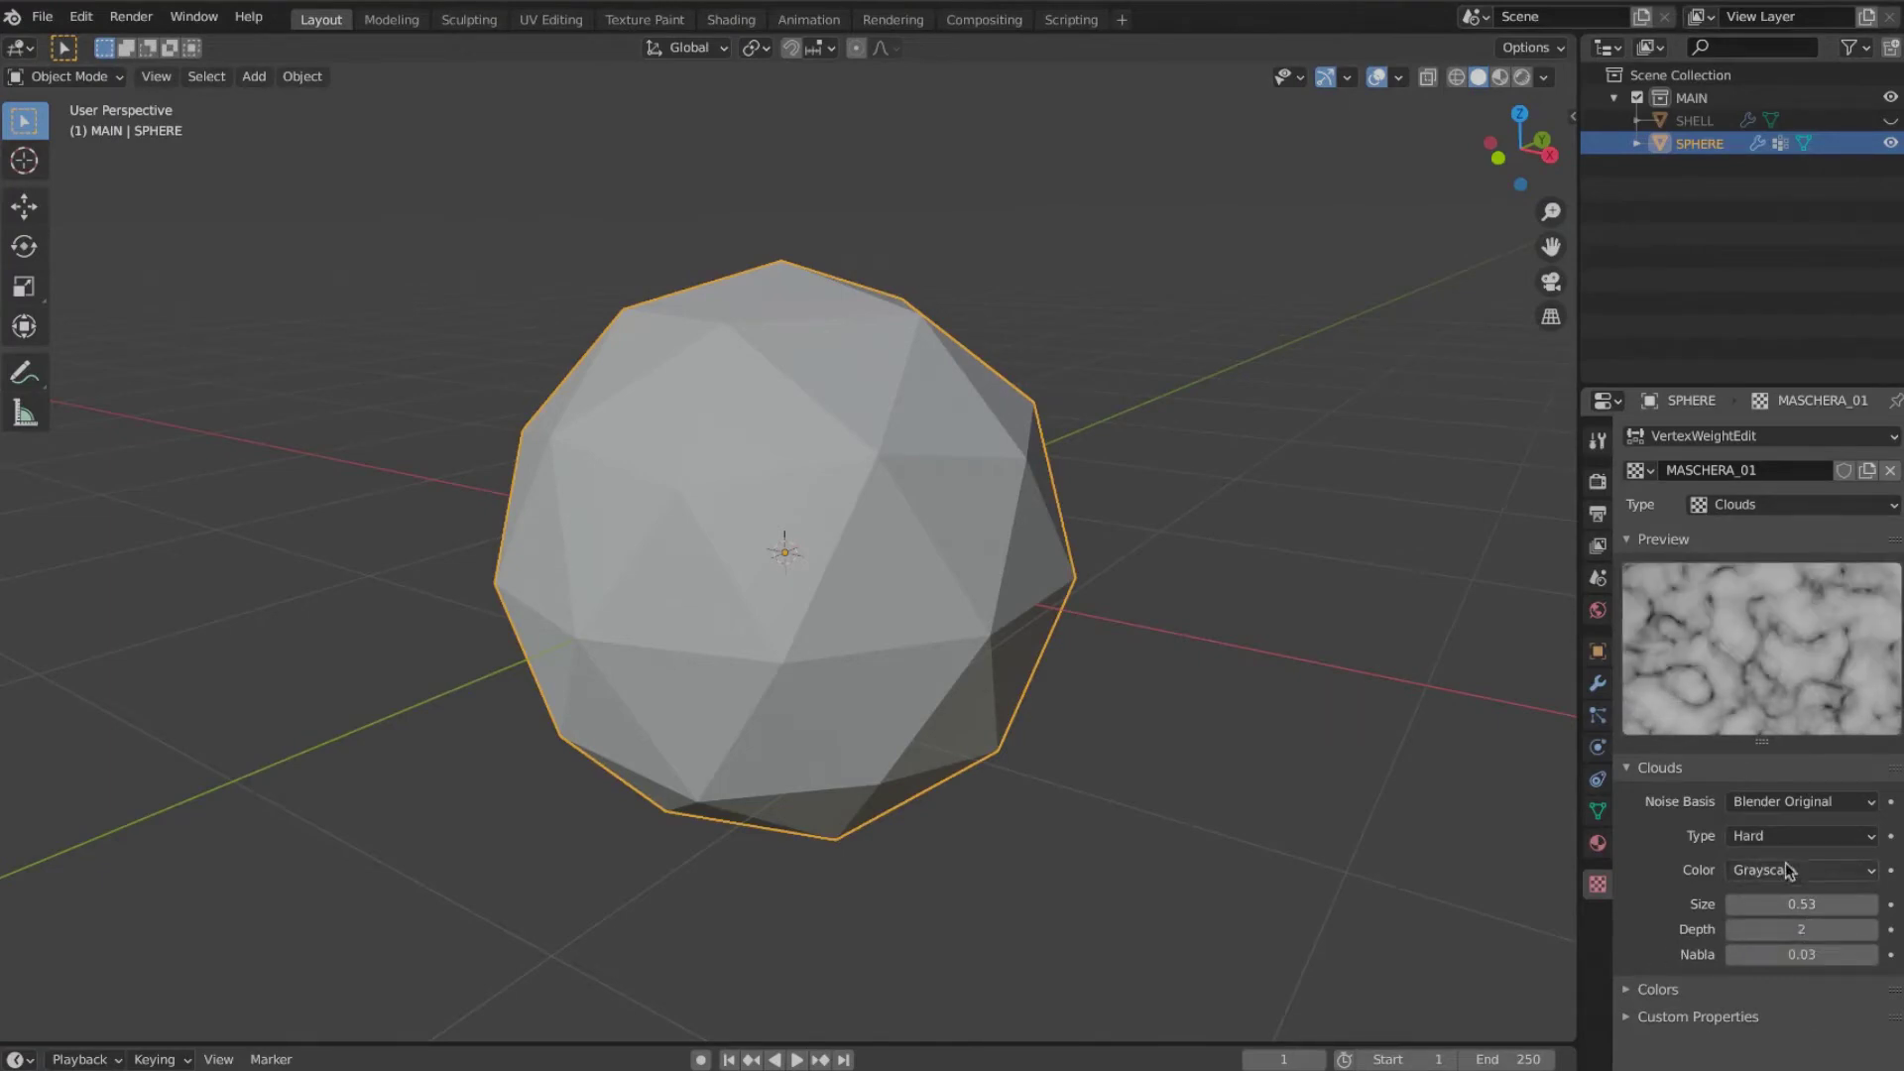
Step: Expand the texture's color adjustments and lower the brightness to 0.860
left_click(1627, 990)
scroll(1686, 982, "down", 3)
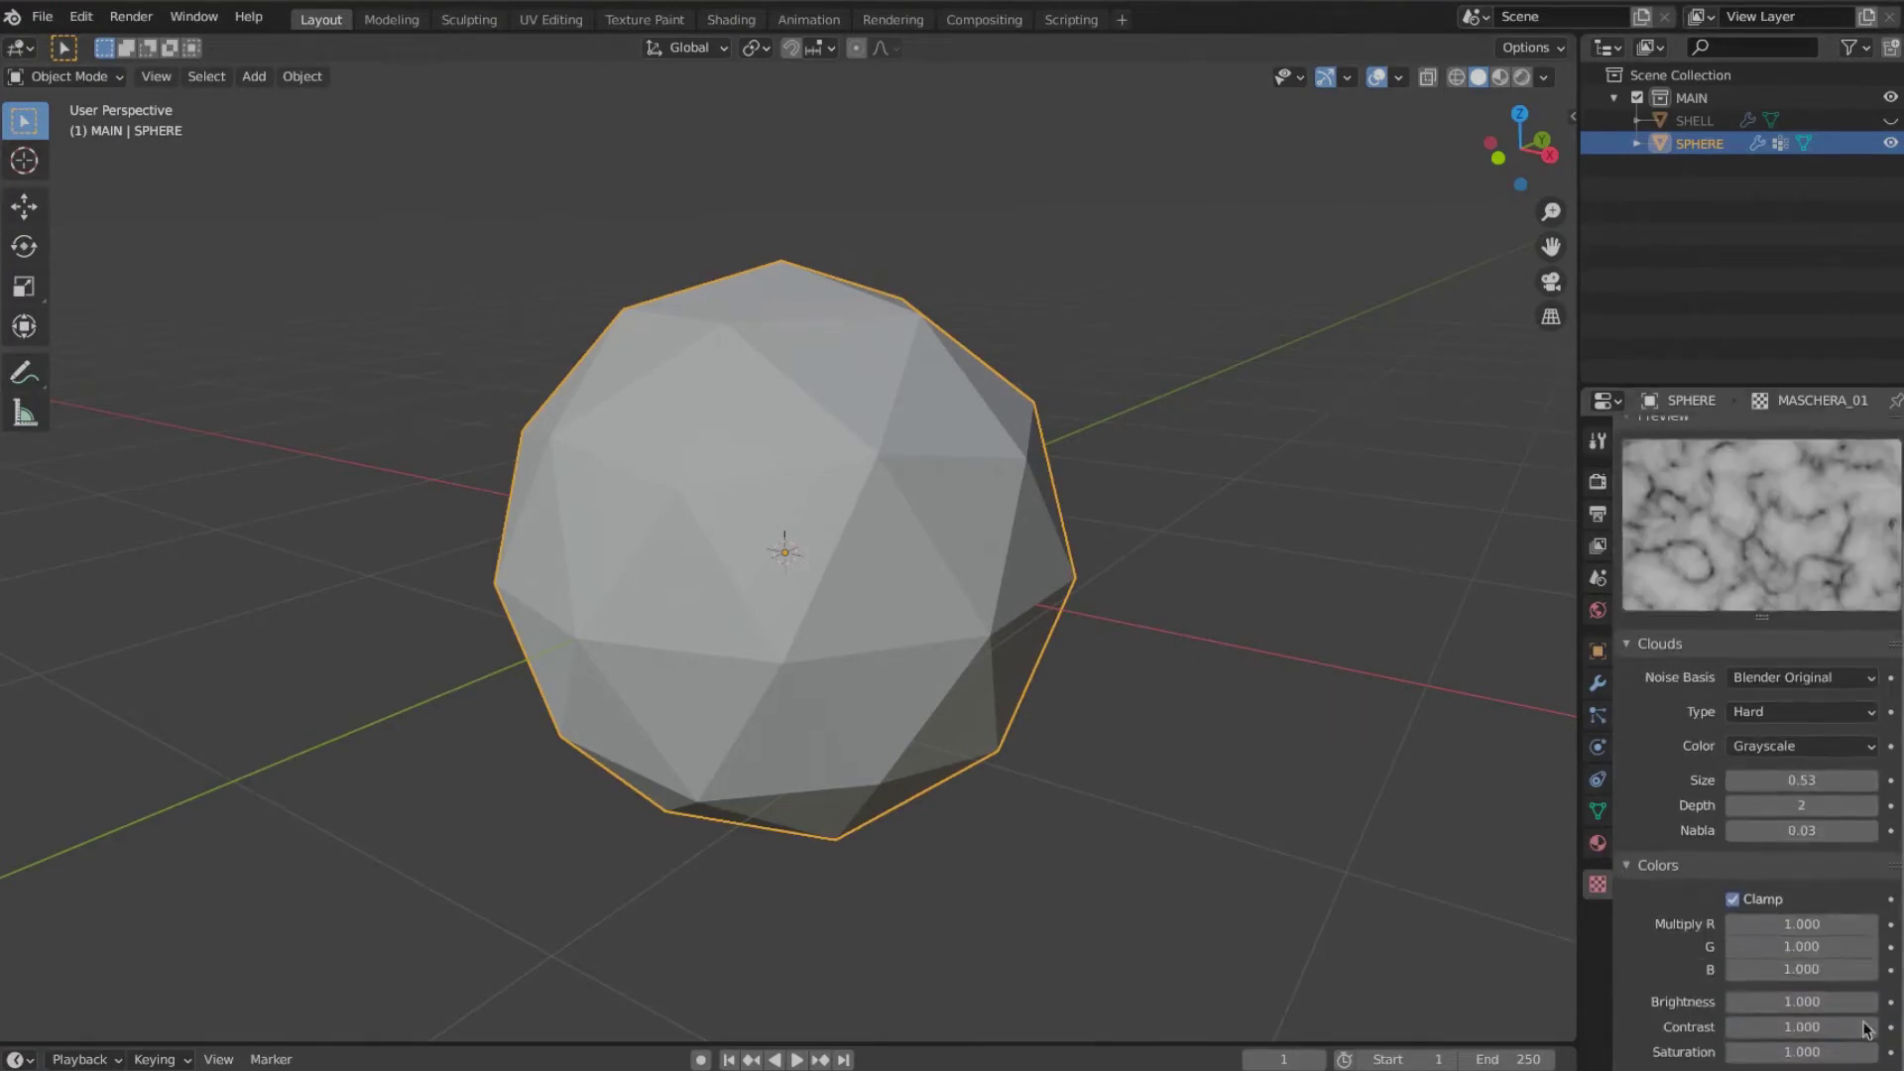
left_click_drag(1824, 1004, 1817, 1005)
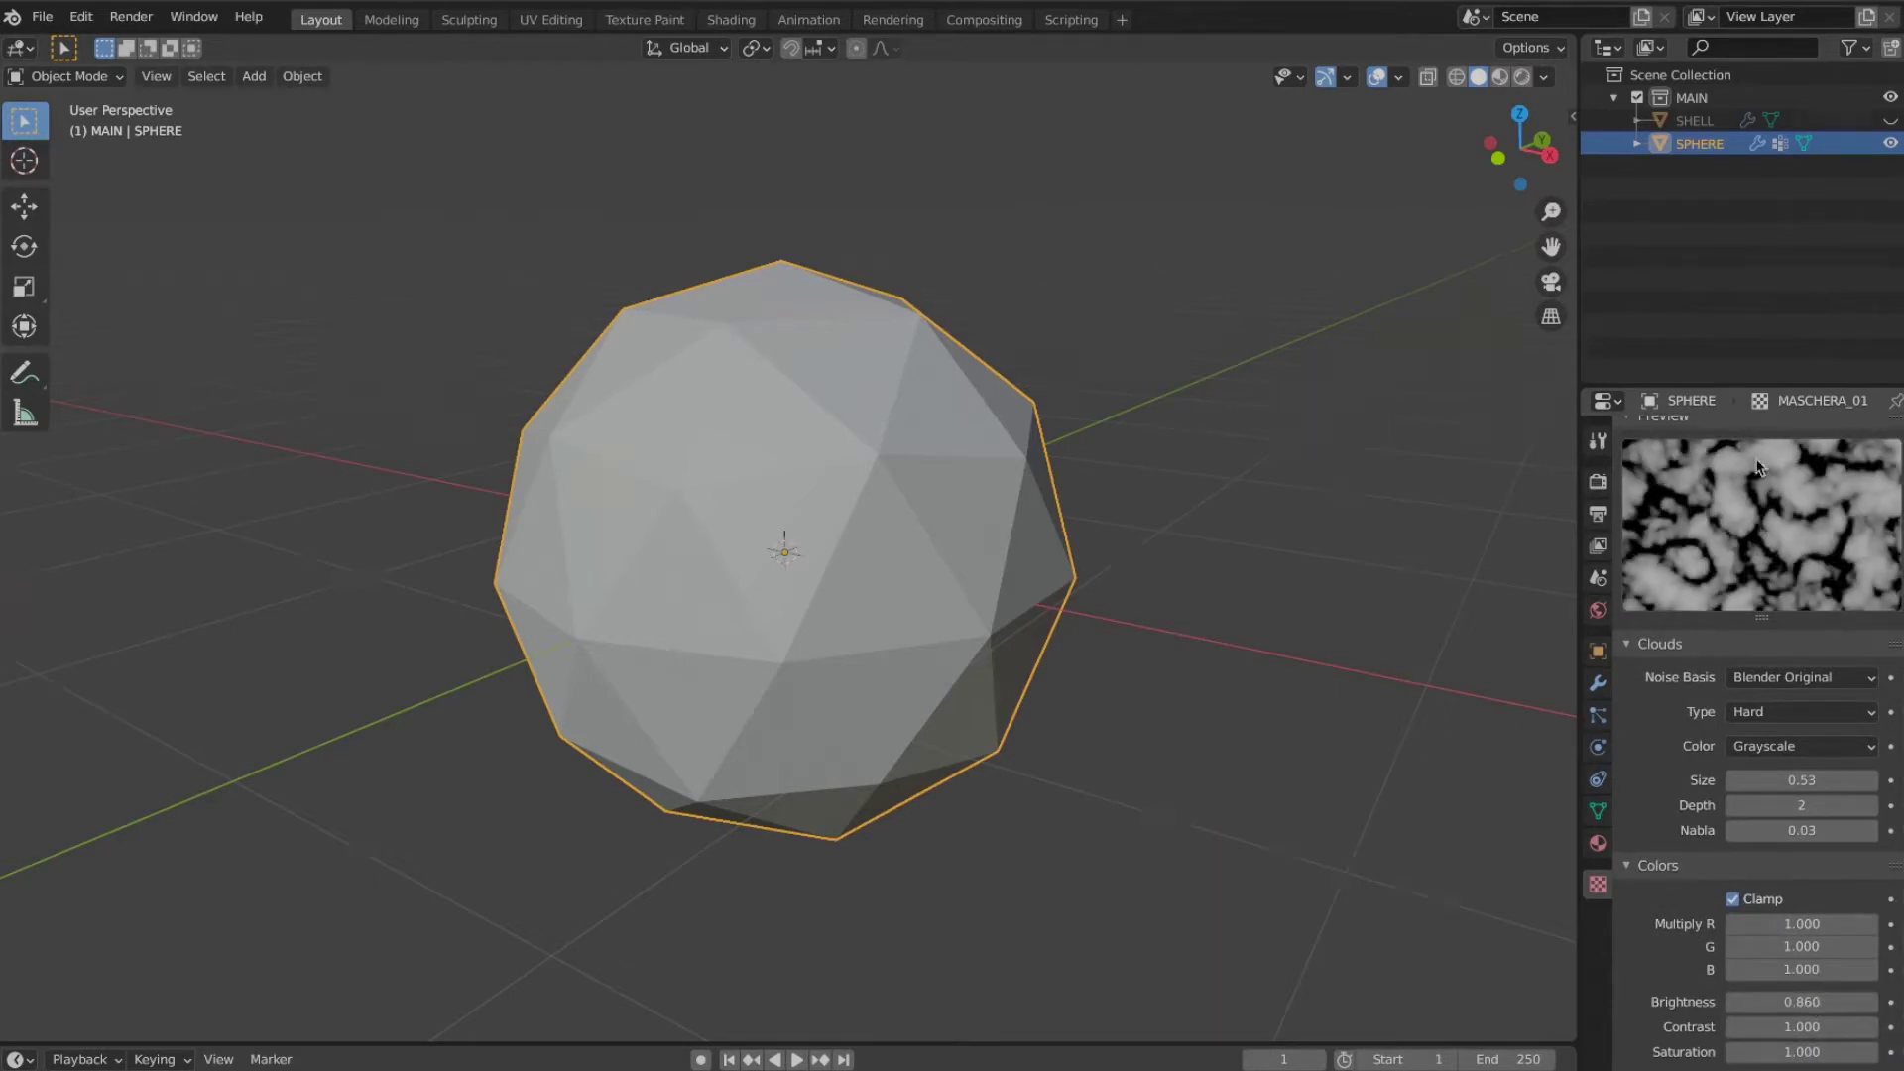
Step: Add a Mask modifier to SPHERE after the weight edit modifier and assign the MASK vertex group to it
left_click(1598, 683)
left_click(1631, 478)
left_click(1664, 436)
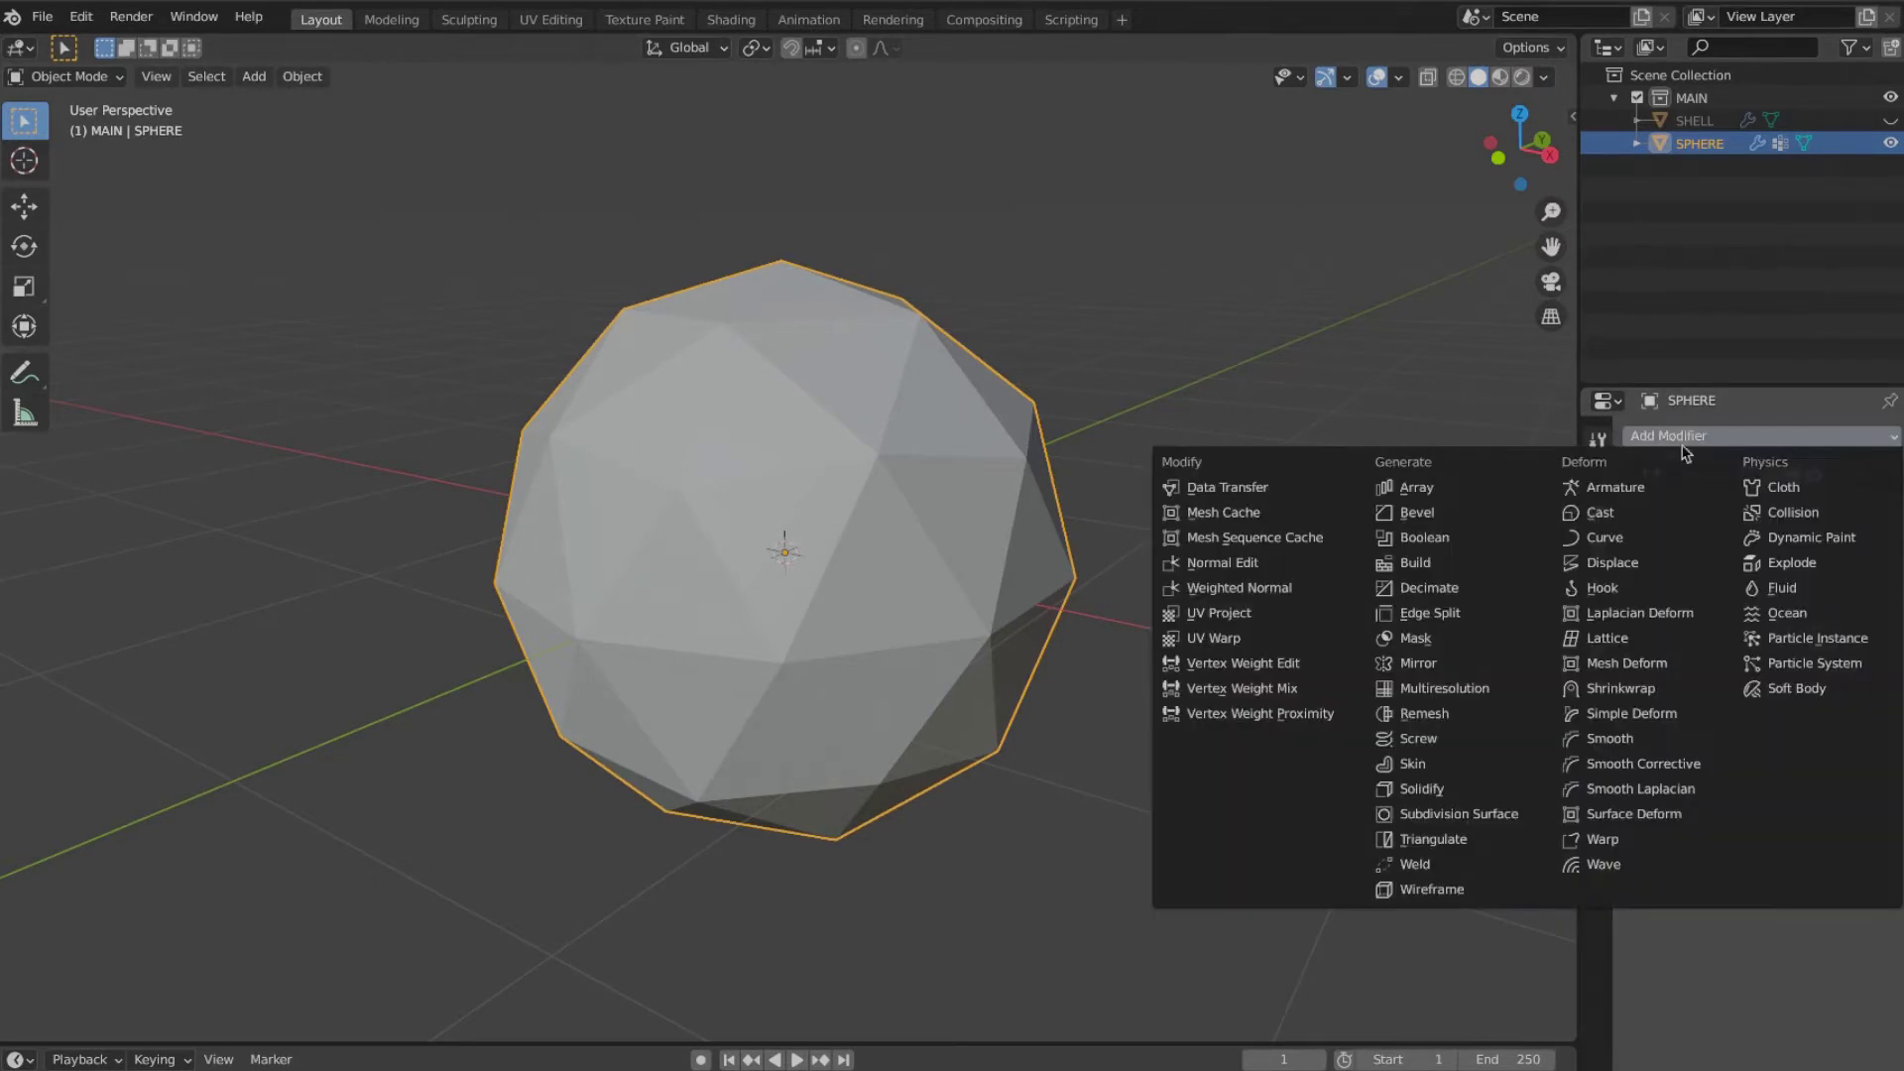
left_click(1485, 642)
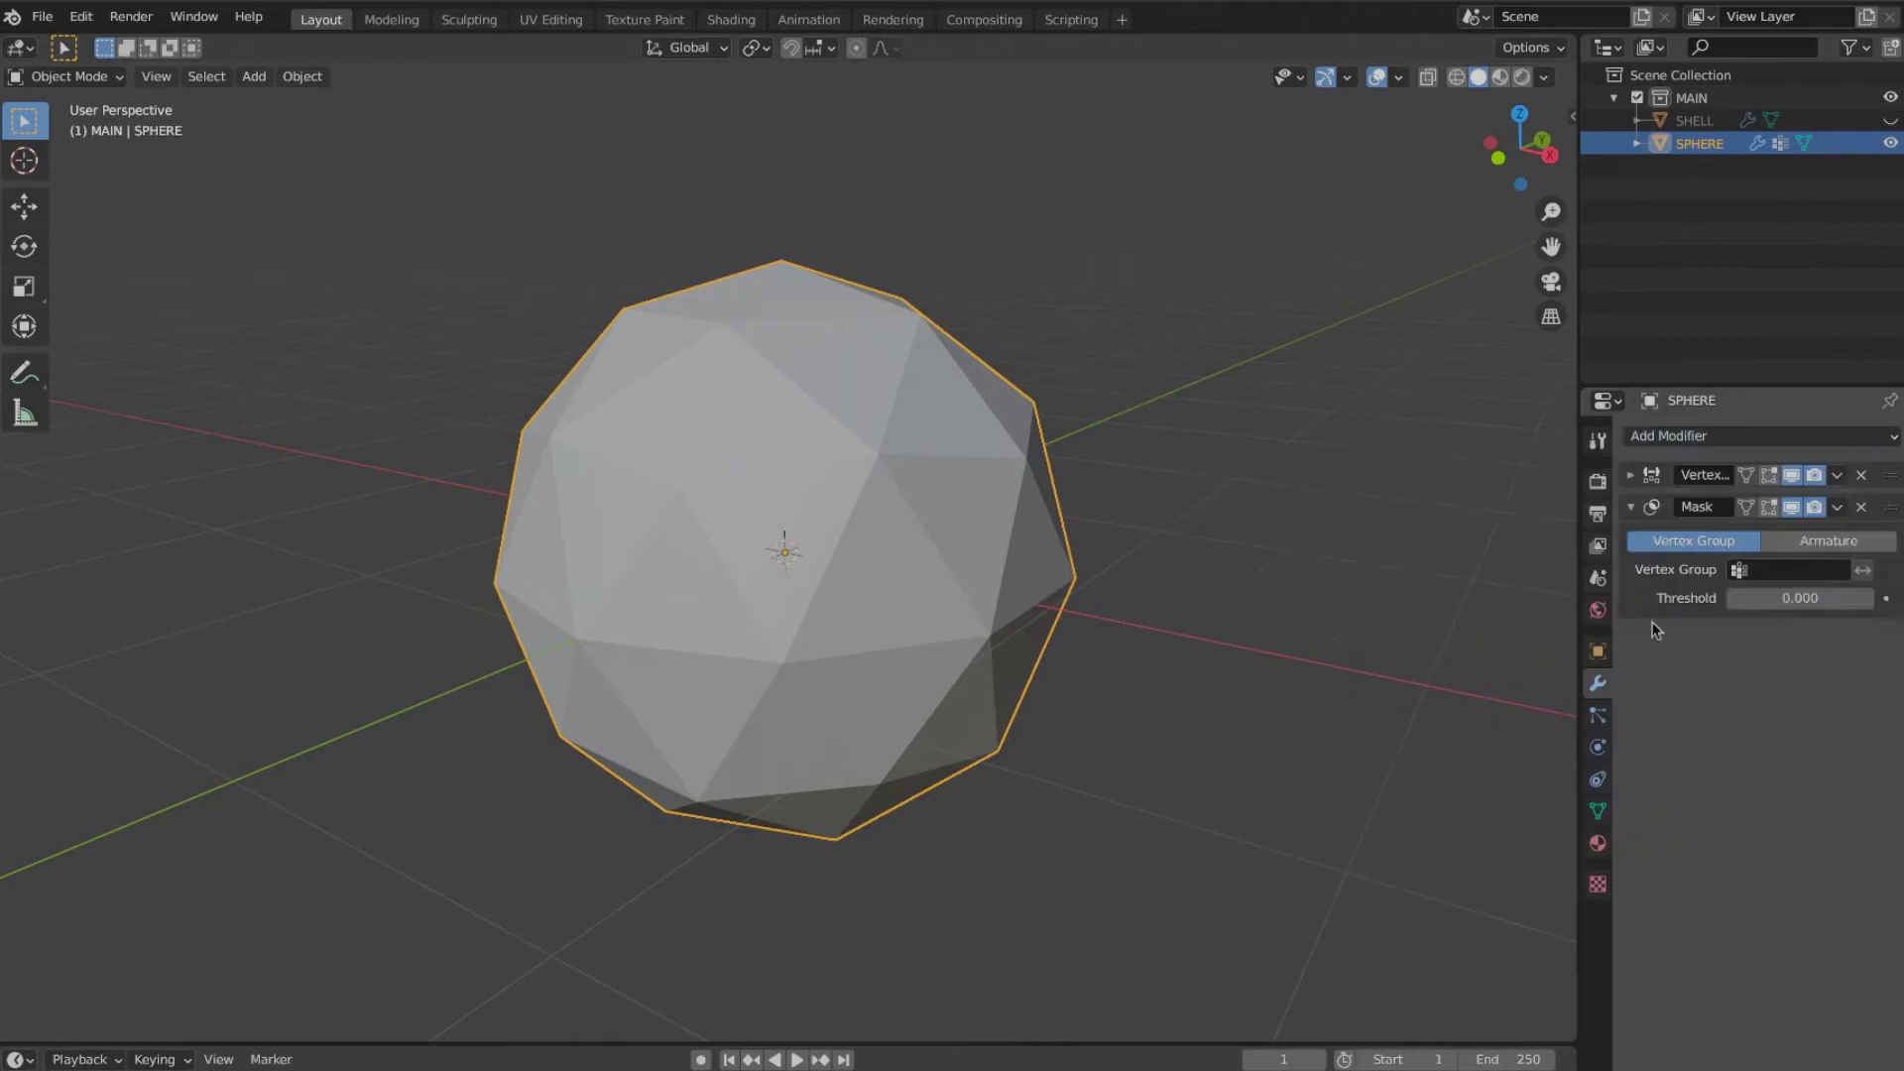
left_click(1777, 567)
left_click(1755, 603)
middle_click_drag(1327, 653, 1205, 655)
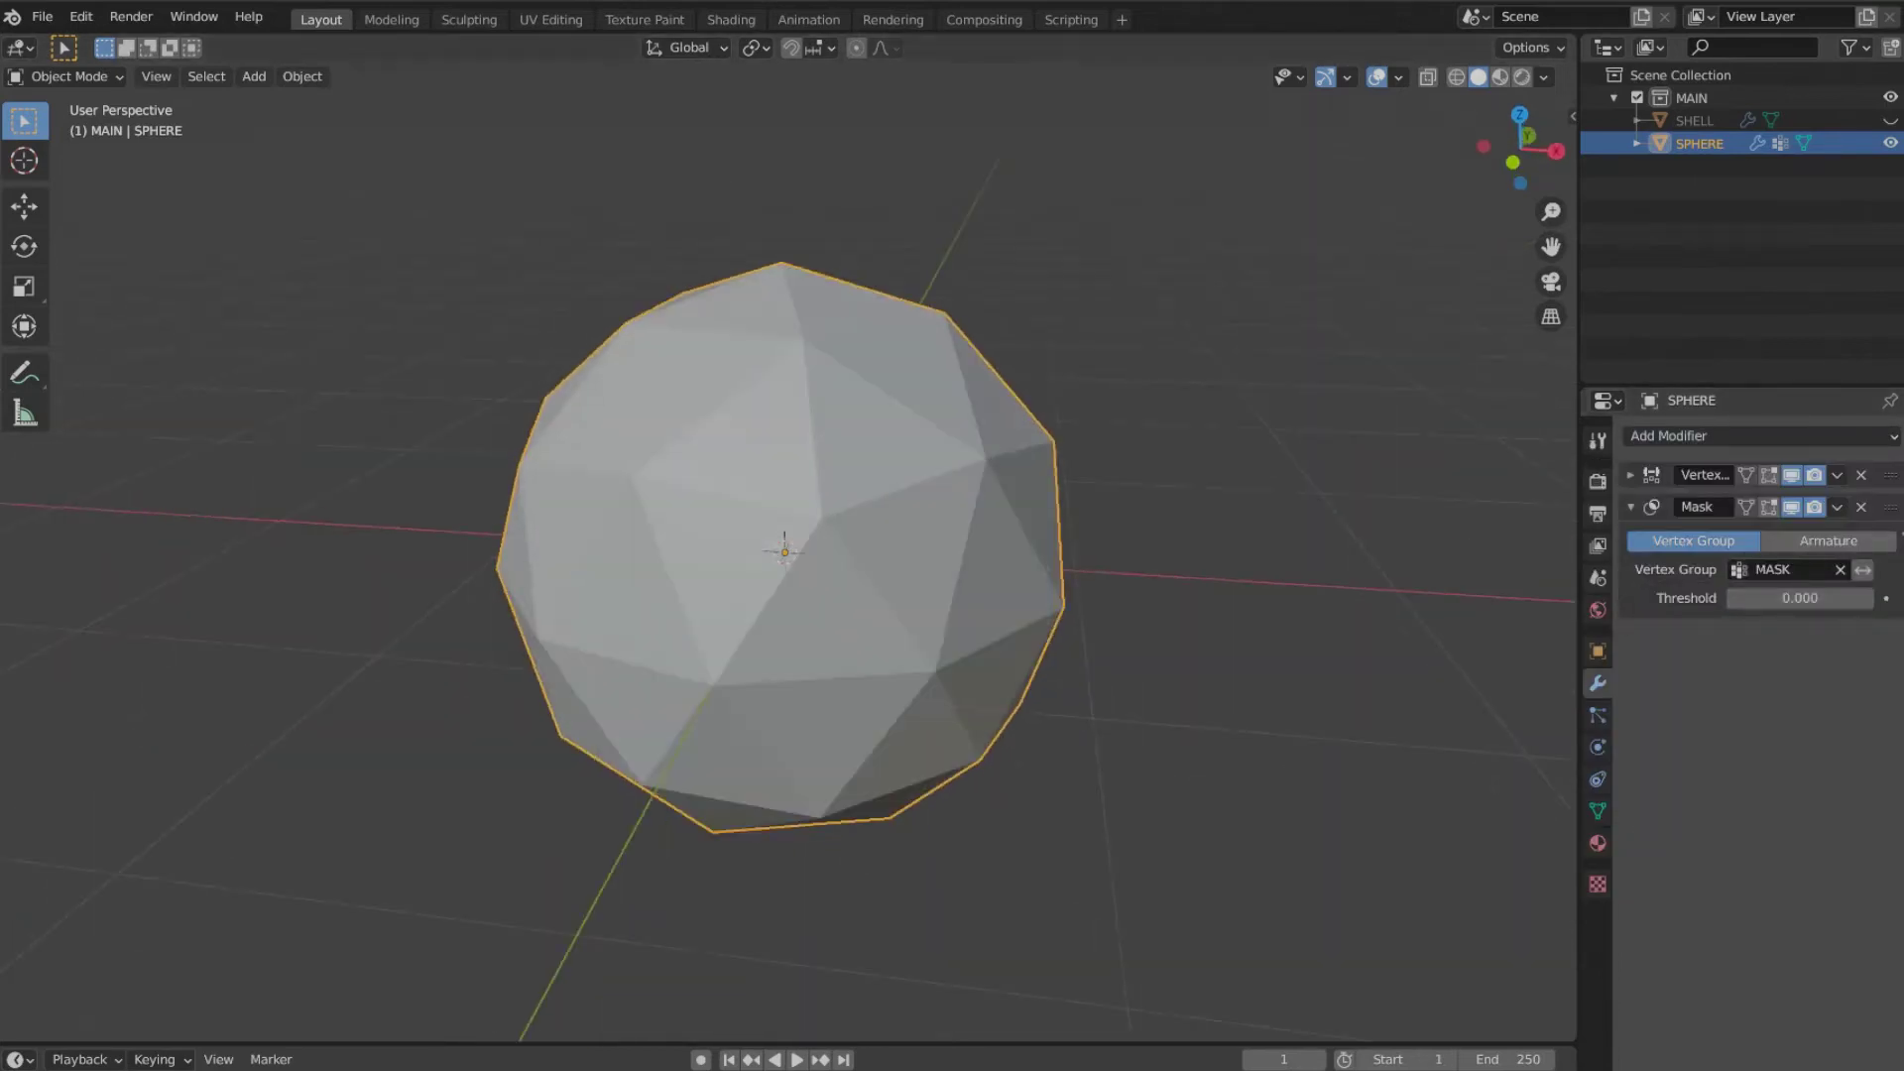
left_click_drag(1807, 601, 1719, 572)
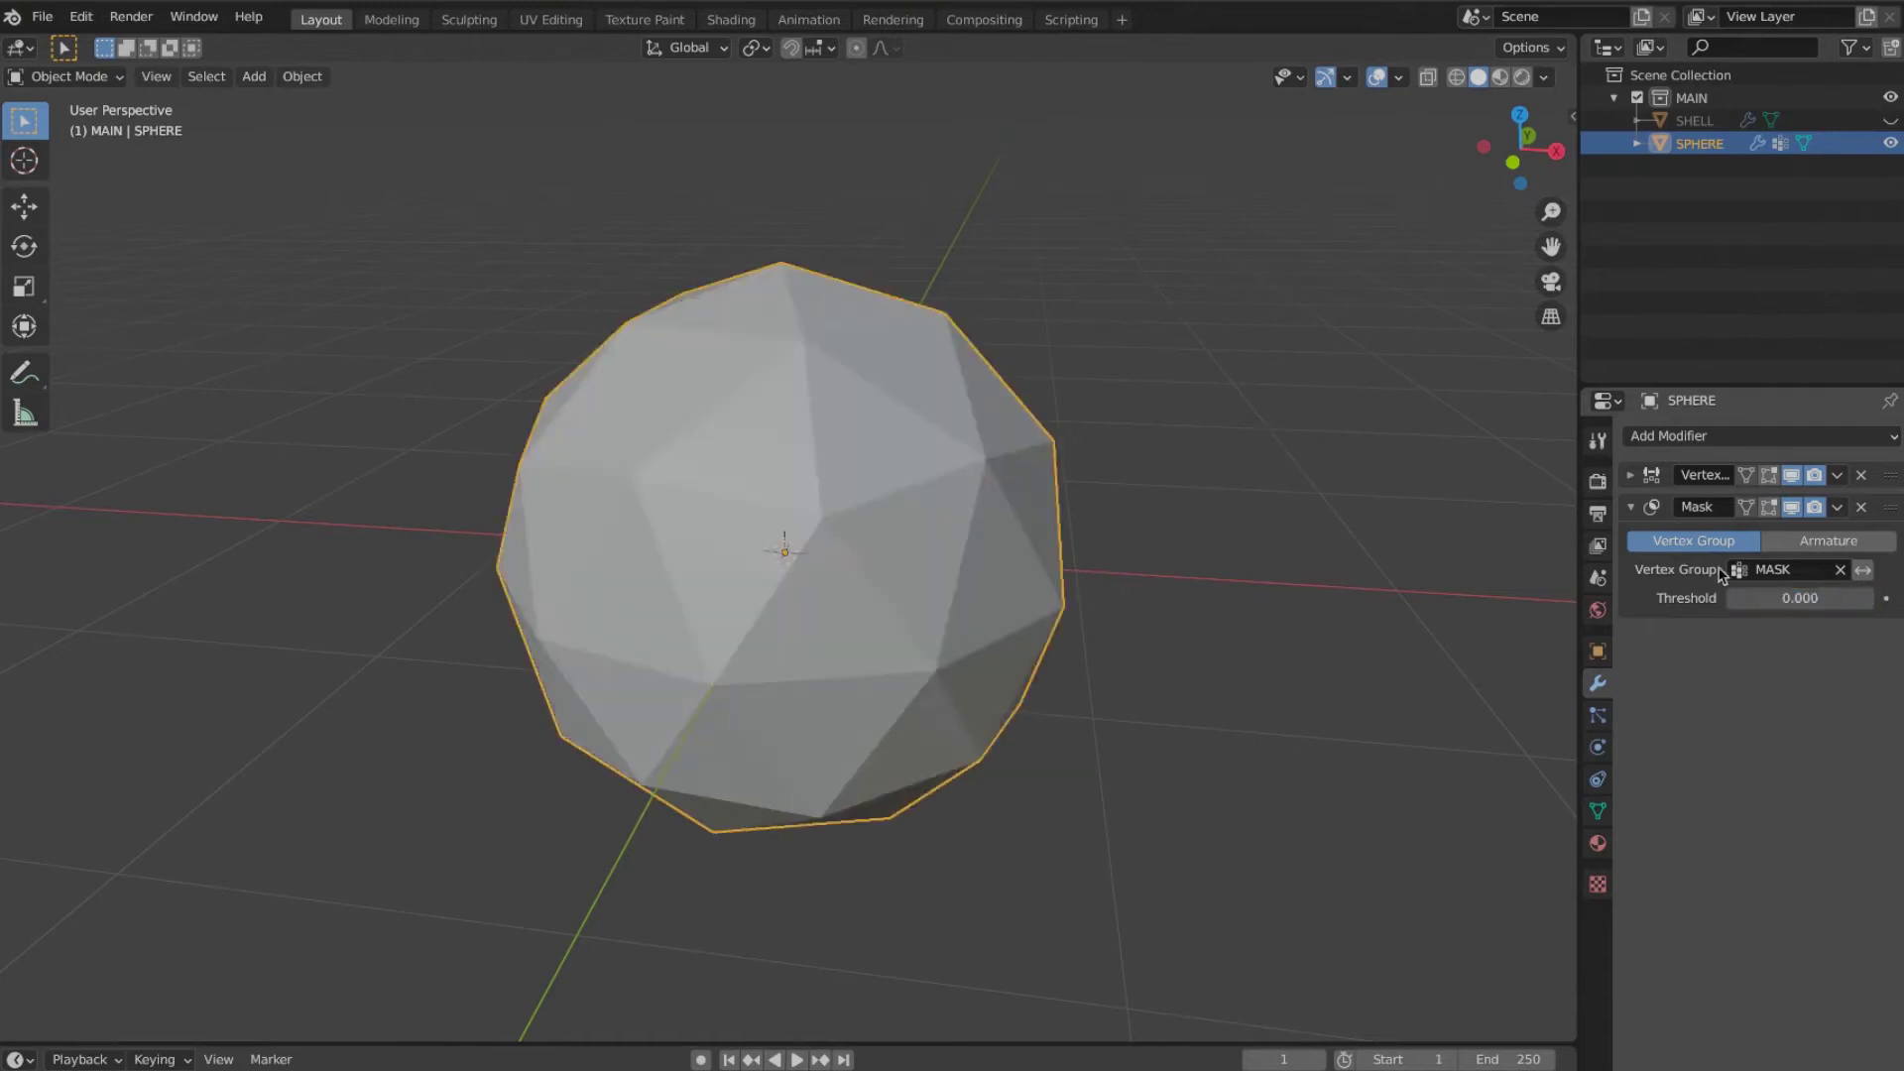
Step: Increase the MASCHERA_01 texture's size to 1.57 and check the sphere from another angle
left_click(1598, 883)
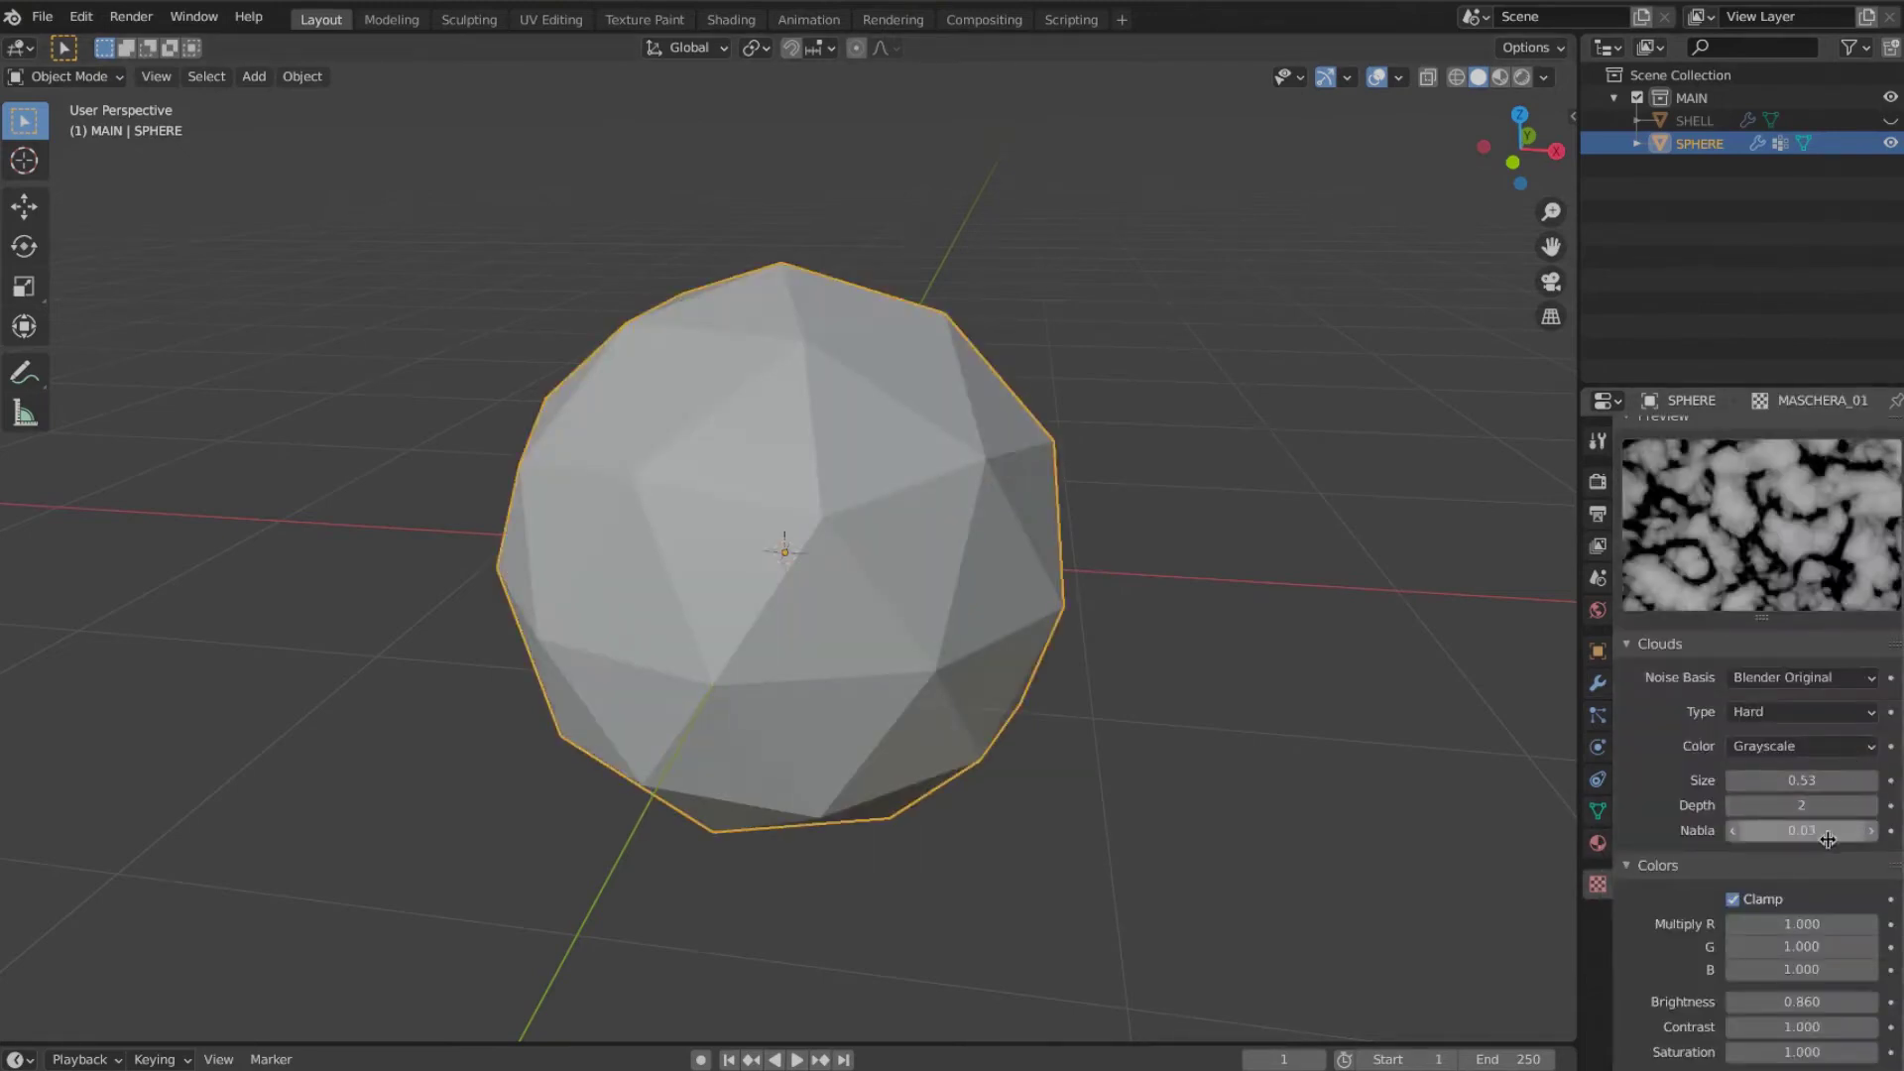
left_click_drag(1835, 781, 1595, 773)
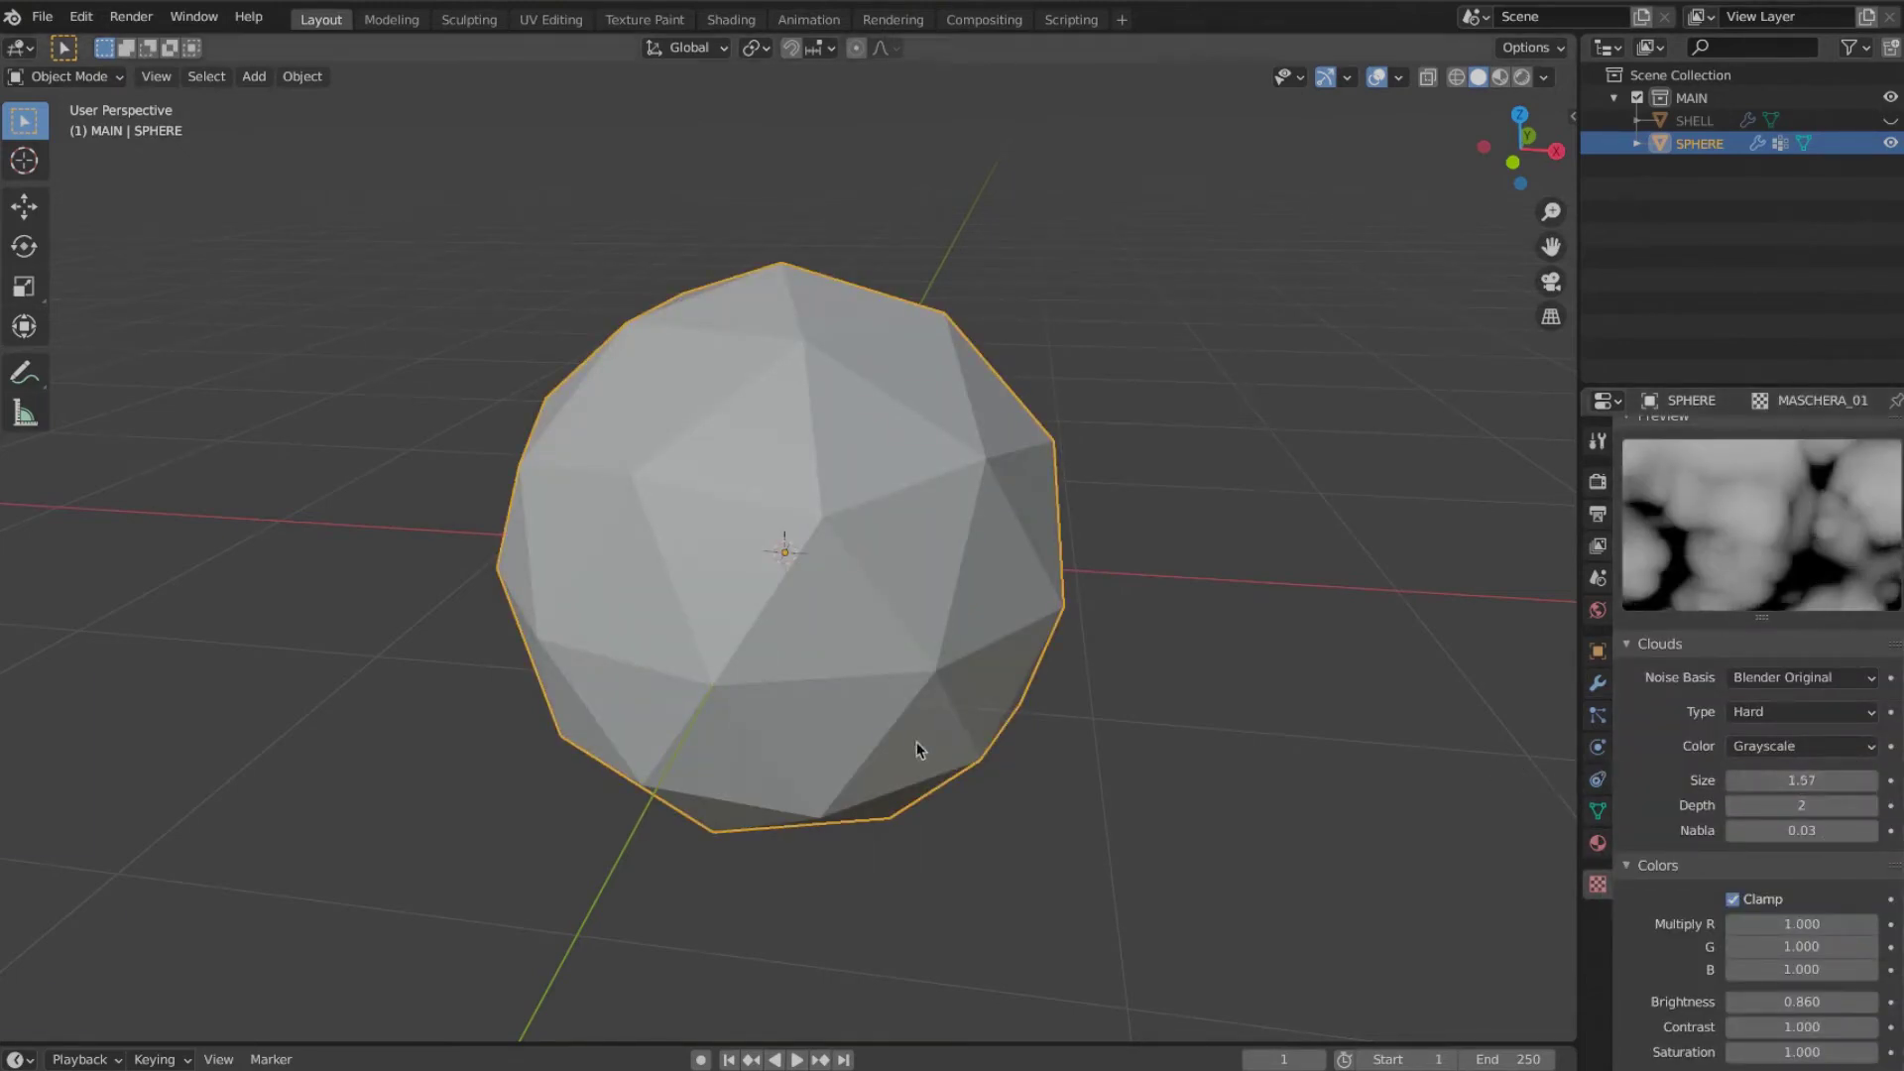
middle_click_drag(917, 742, 1280, 732)
middle_click_drag(1785, 839, 1788, 856)
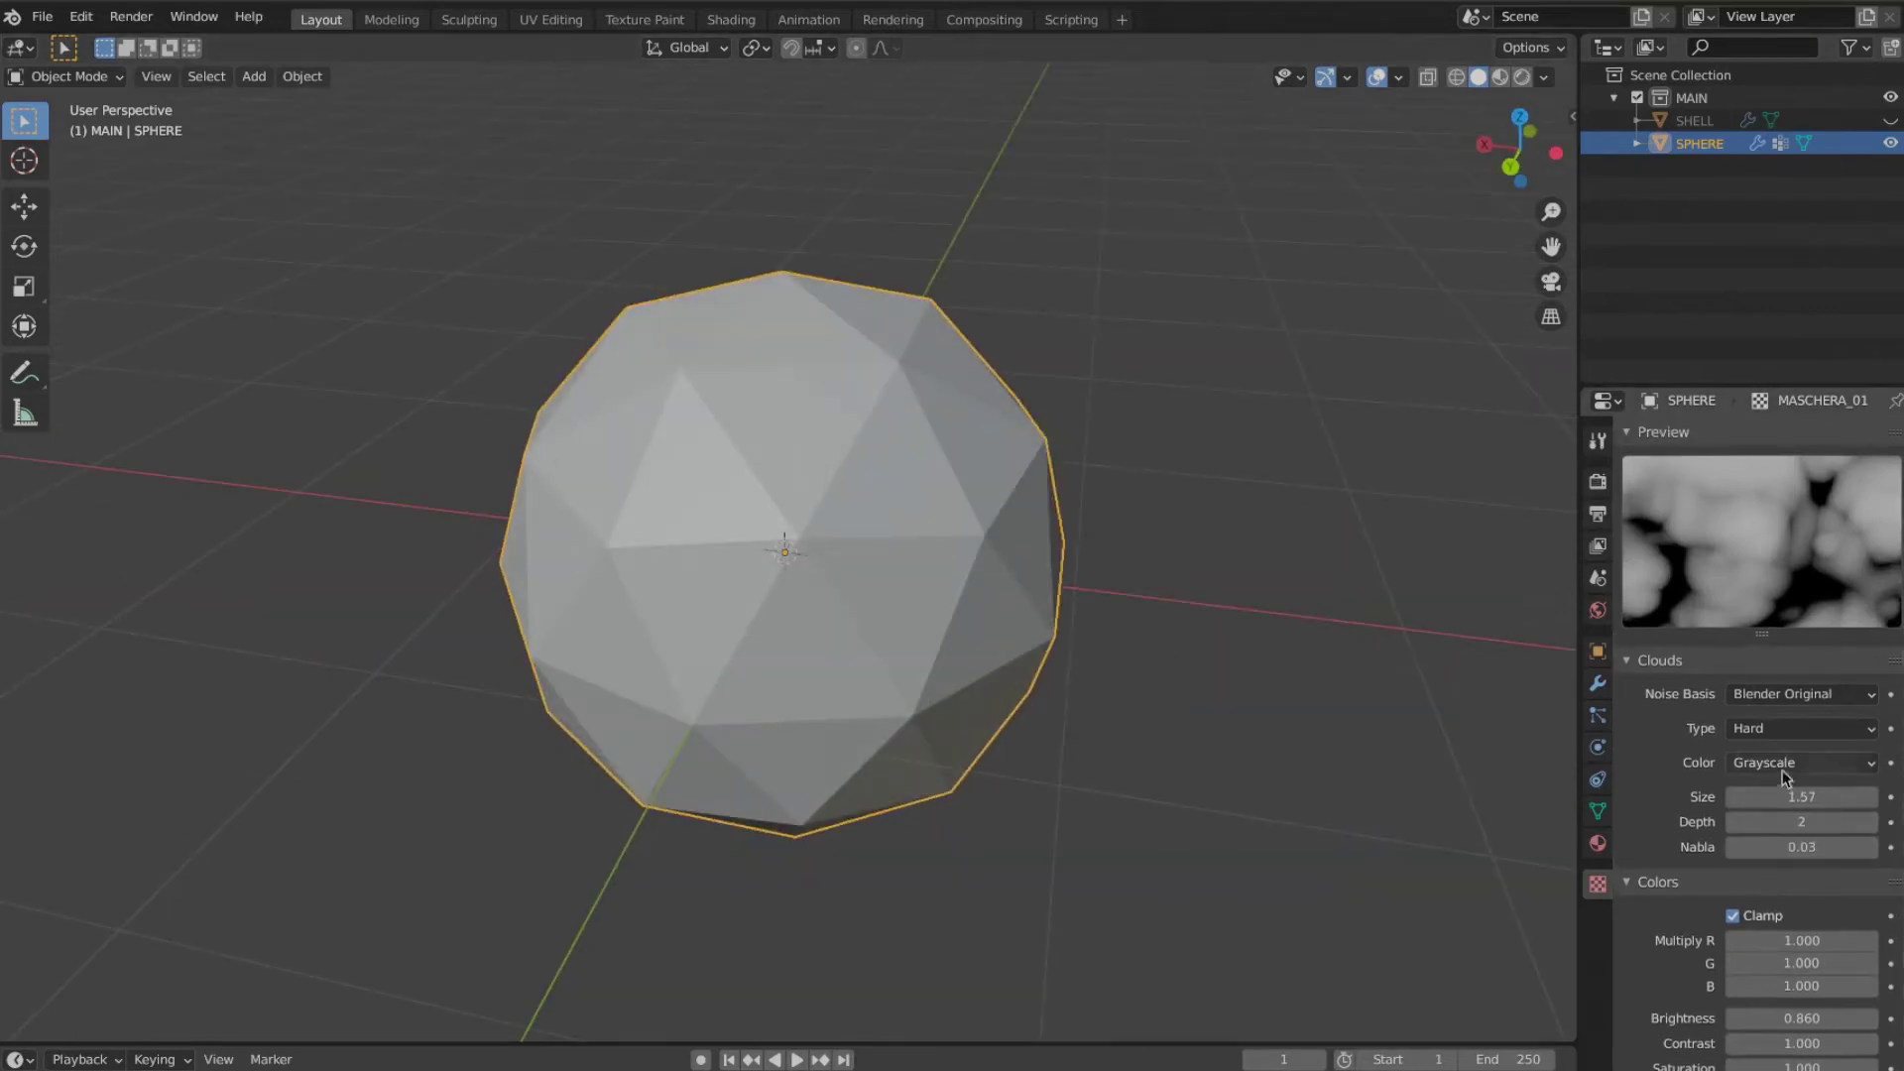
Step: Switch the Clouds noise type to Soft and reduce its size to 1.03, keeping the Blender Original noise basis
left_click(1797, 729)
left_click(1790, 735)
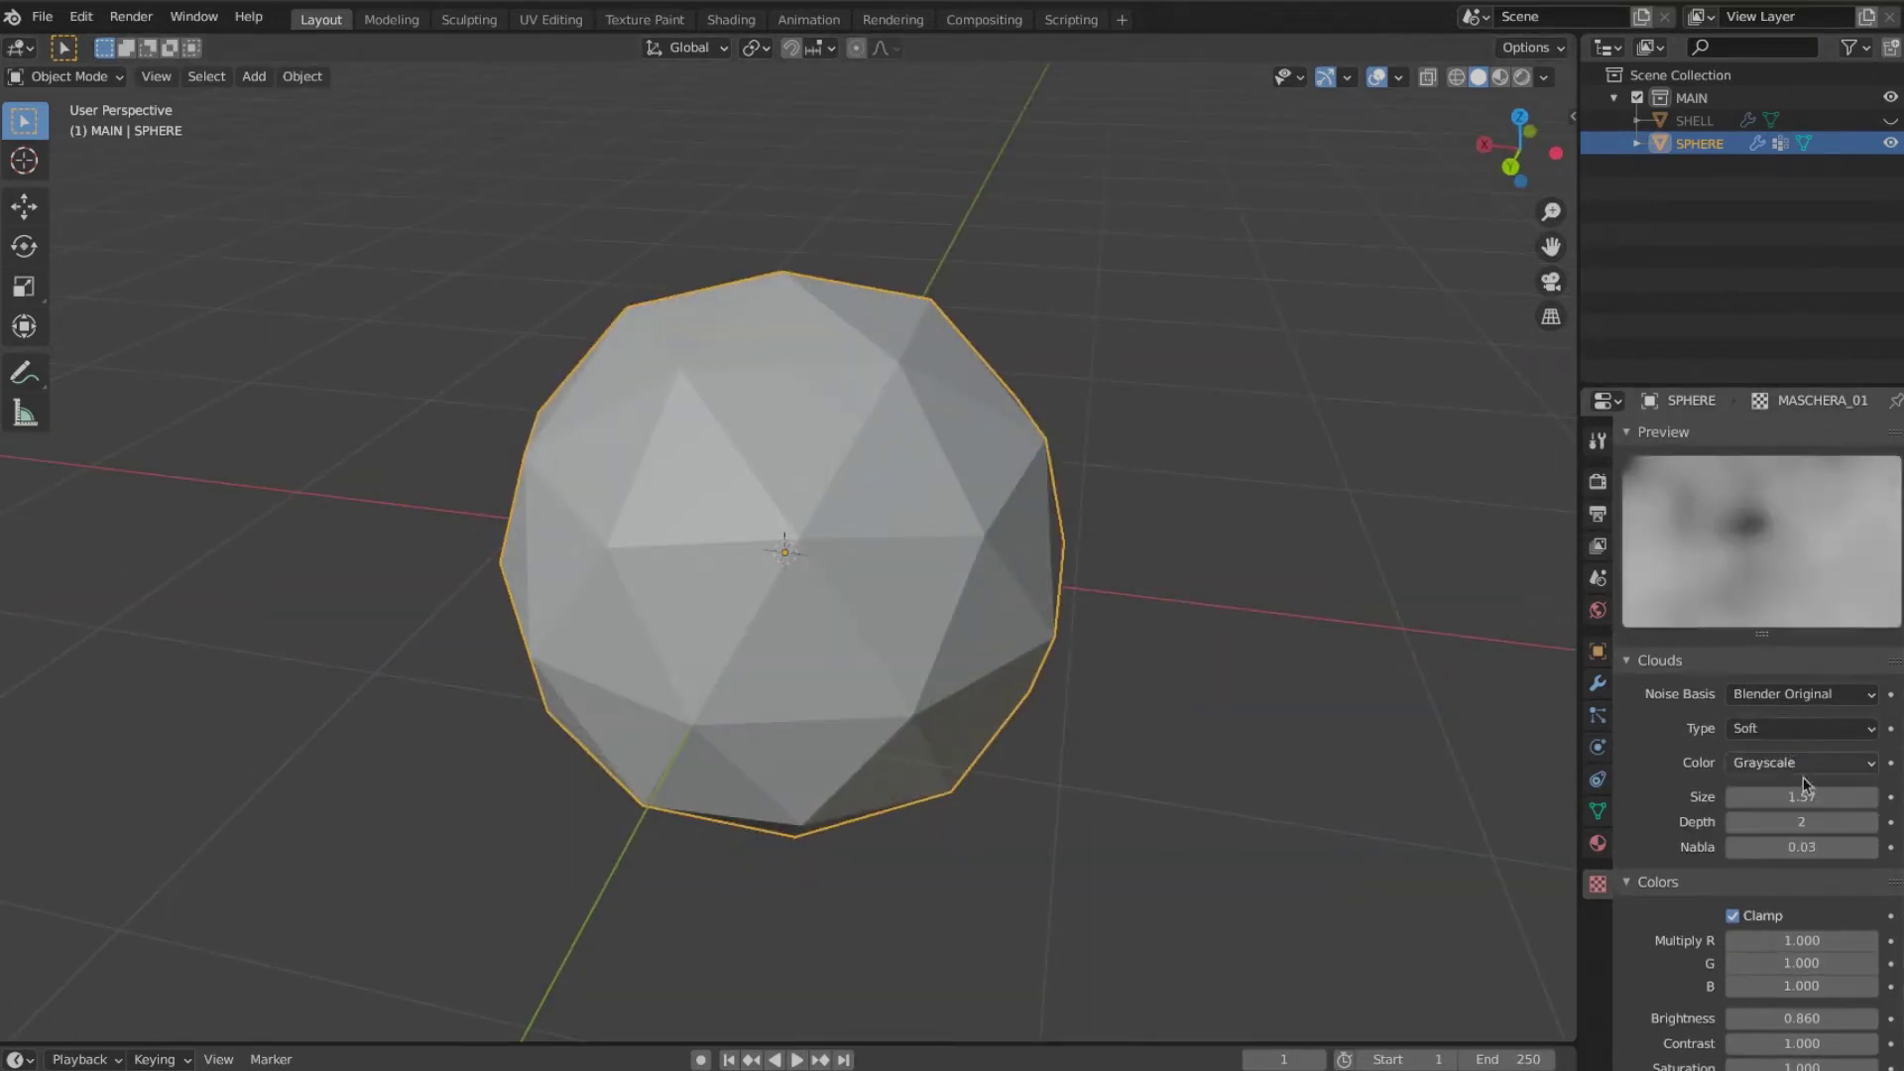
mouse_move(1803, 797)
left_mouse_down()
mouse_move(1872, 799)
mouse_move(1798, 795)
left_mouse_up()
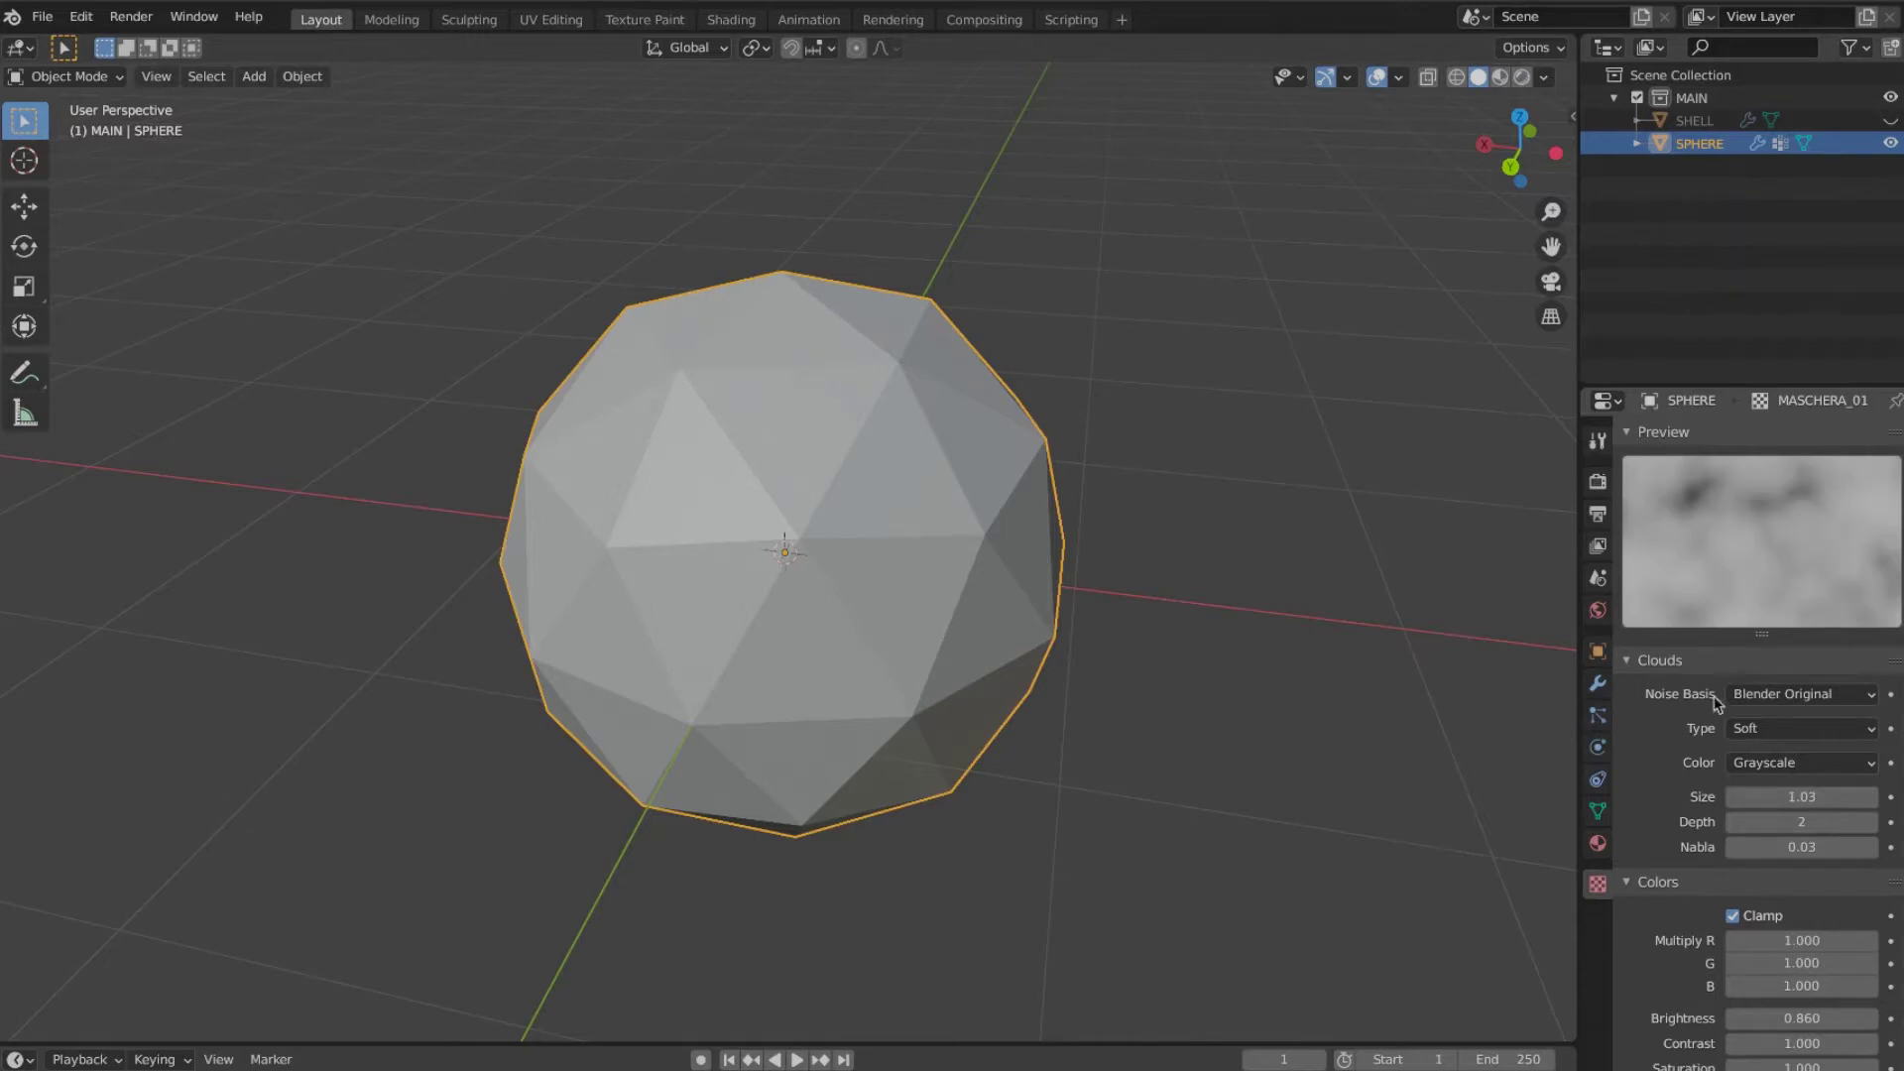
left_click(1763, 700)
left_click(1766, 721)
Step: Raise the mask texture's brightness to 1.420 and its contrast to 2.920 so parts of the sphere are masked out
middle_click_drag(1623, 1020, 1635, 1002)
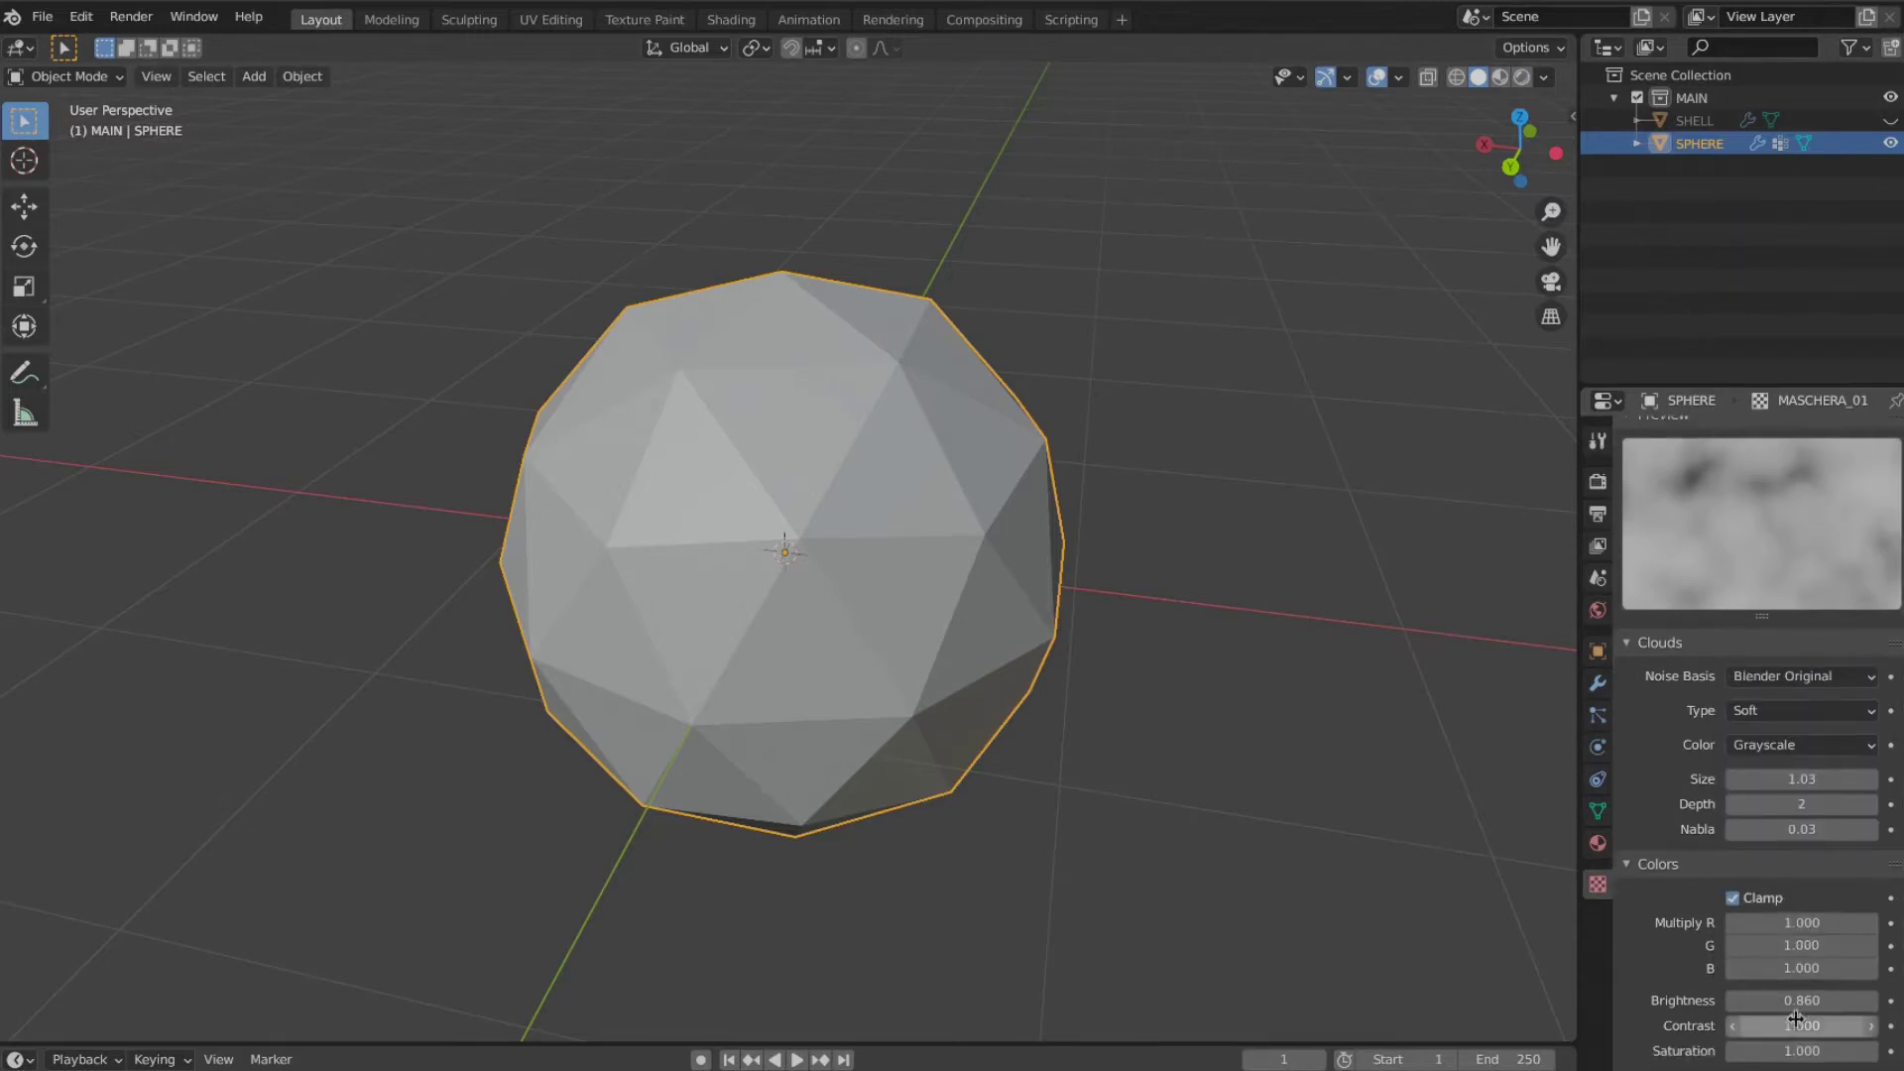
mouse_move(1821, 1000)
left_mouse_down()
mouse_move(1873, 1007)
mouse_move(1849, 1000)
left_mouse_up()
middle_click_drag(1001, 684, 688, 638)
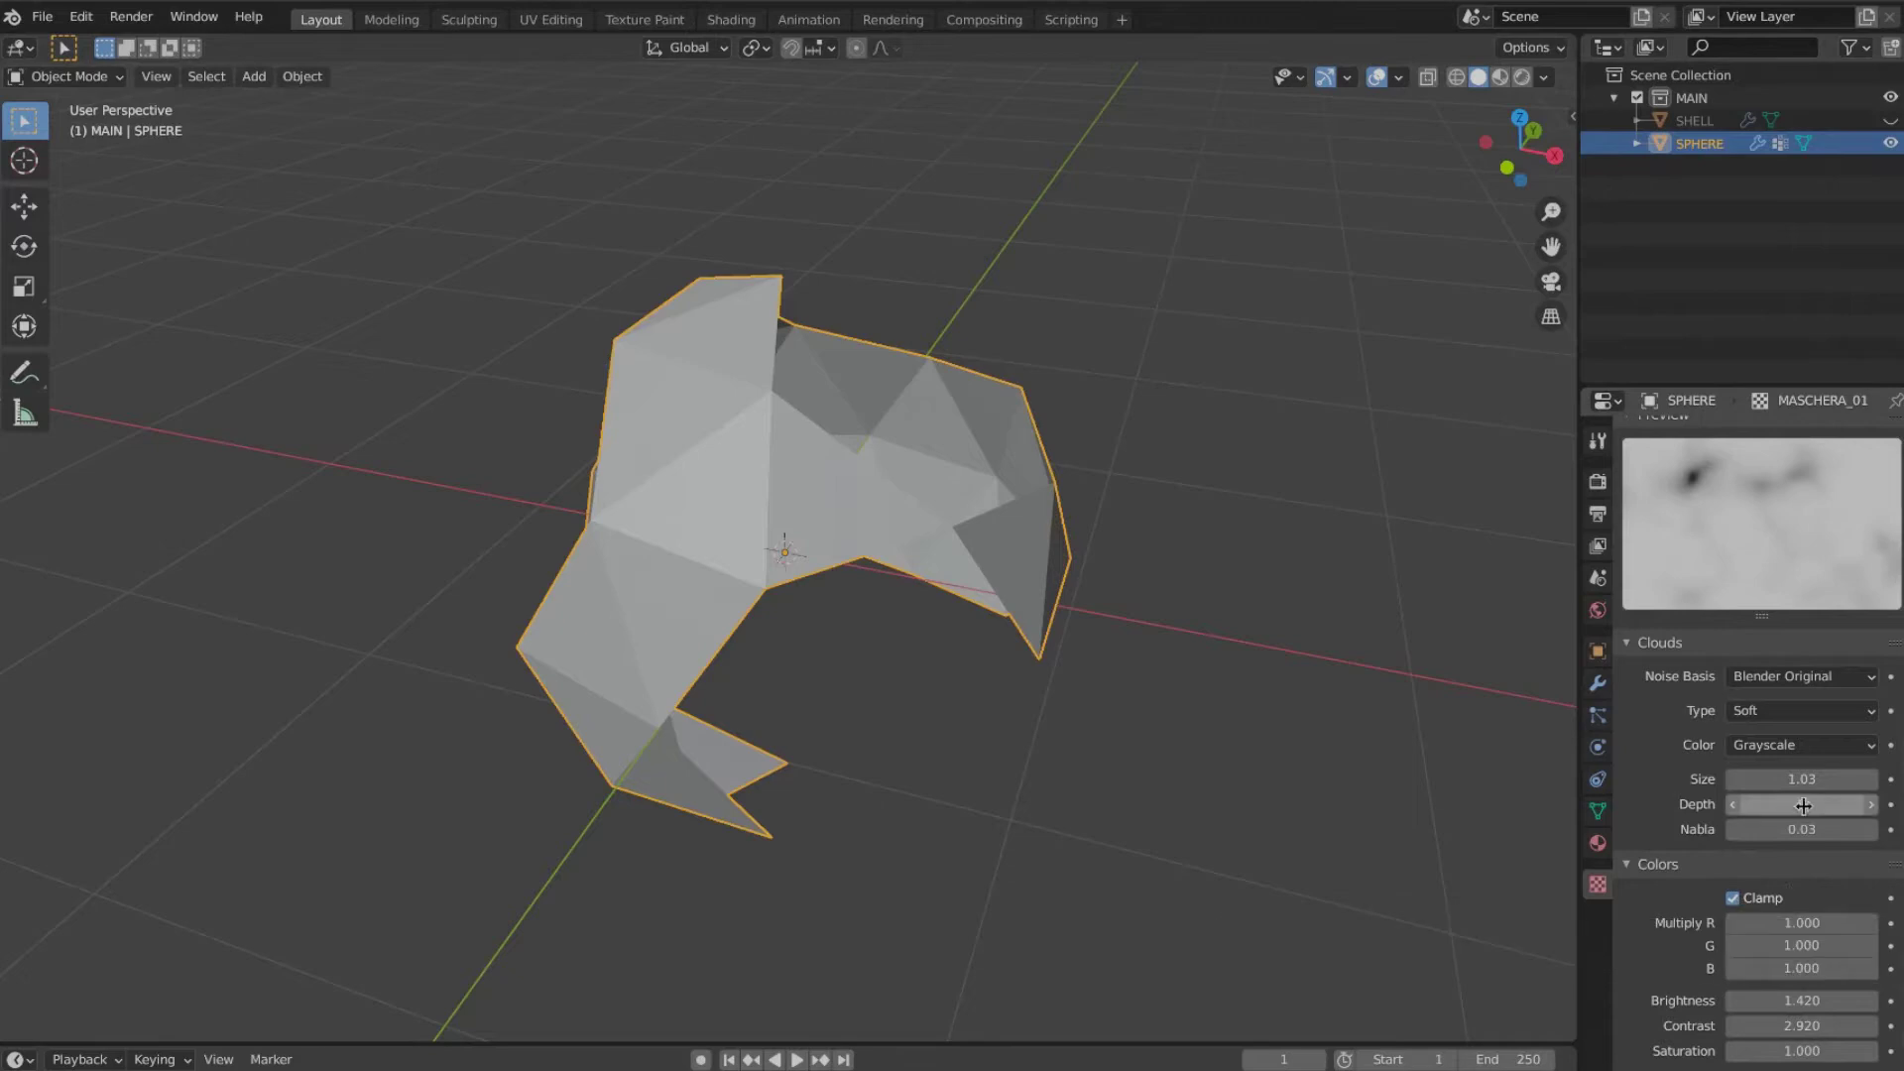
Step: Adjust the Clouds texture's depth and set its noise type to Hard
left_click_drag(1804, 805, 1754, 765)
left_click(1785, 679)
left_click(1784, 680)
left_click(1783, 713)
left_click(1779, 762)
middle_click_drag(1044, 682, 1066, 681)
Step: Set the weight edit modifier's mask texture coordinates to Global and try moving SPHERE through the pattern
left_click(1598, 684)
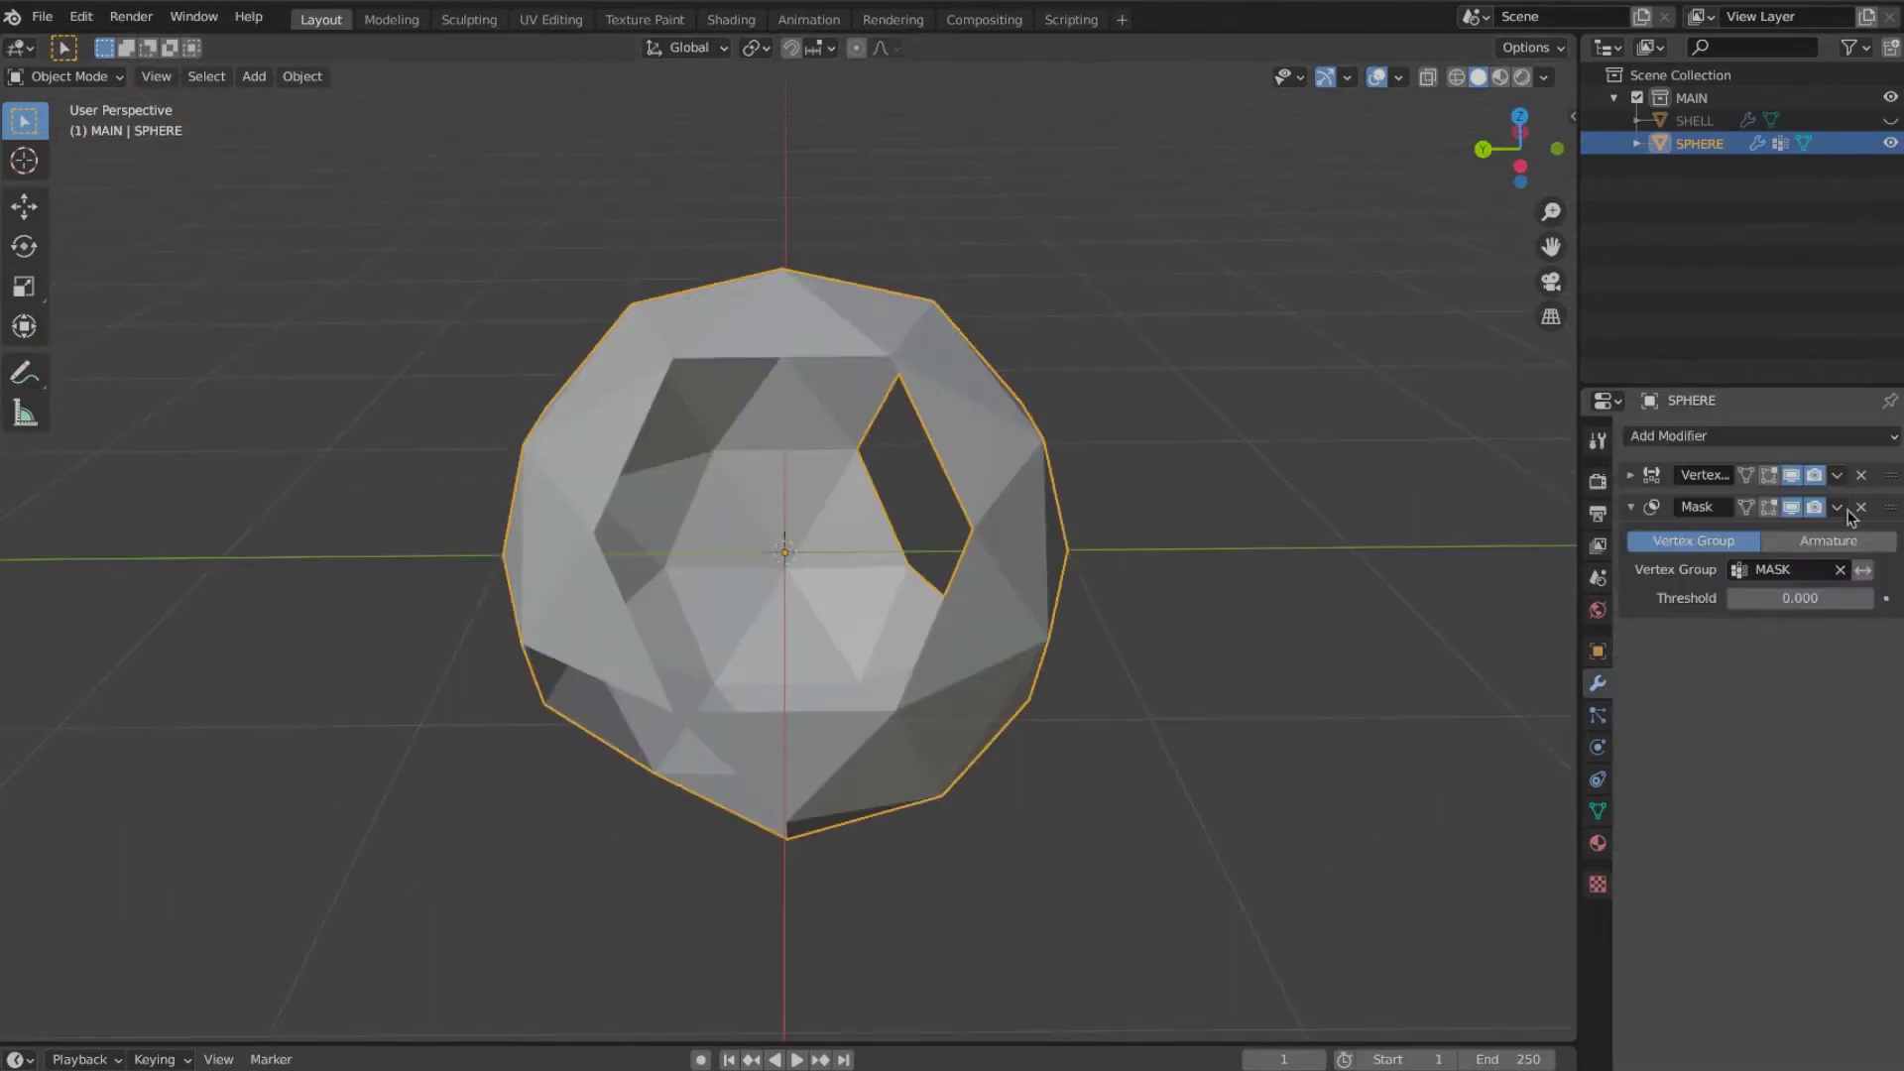
left_click(1631, 476)
scroll(1736, 863, "down", 3)
left_click(1814, 981)
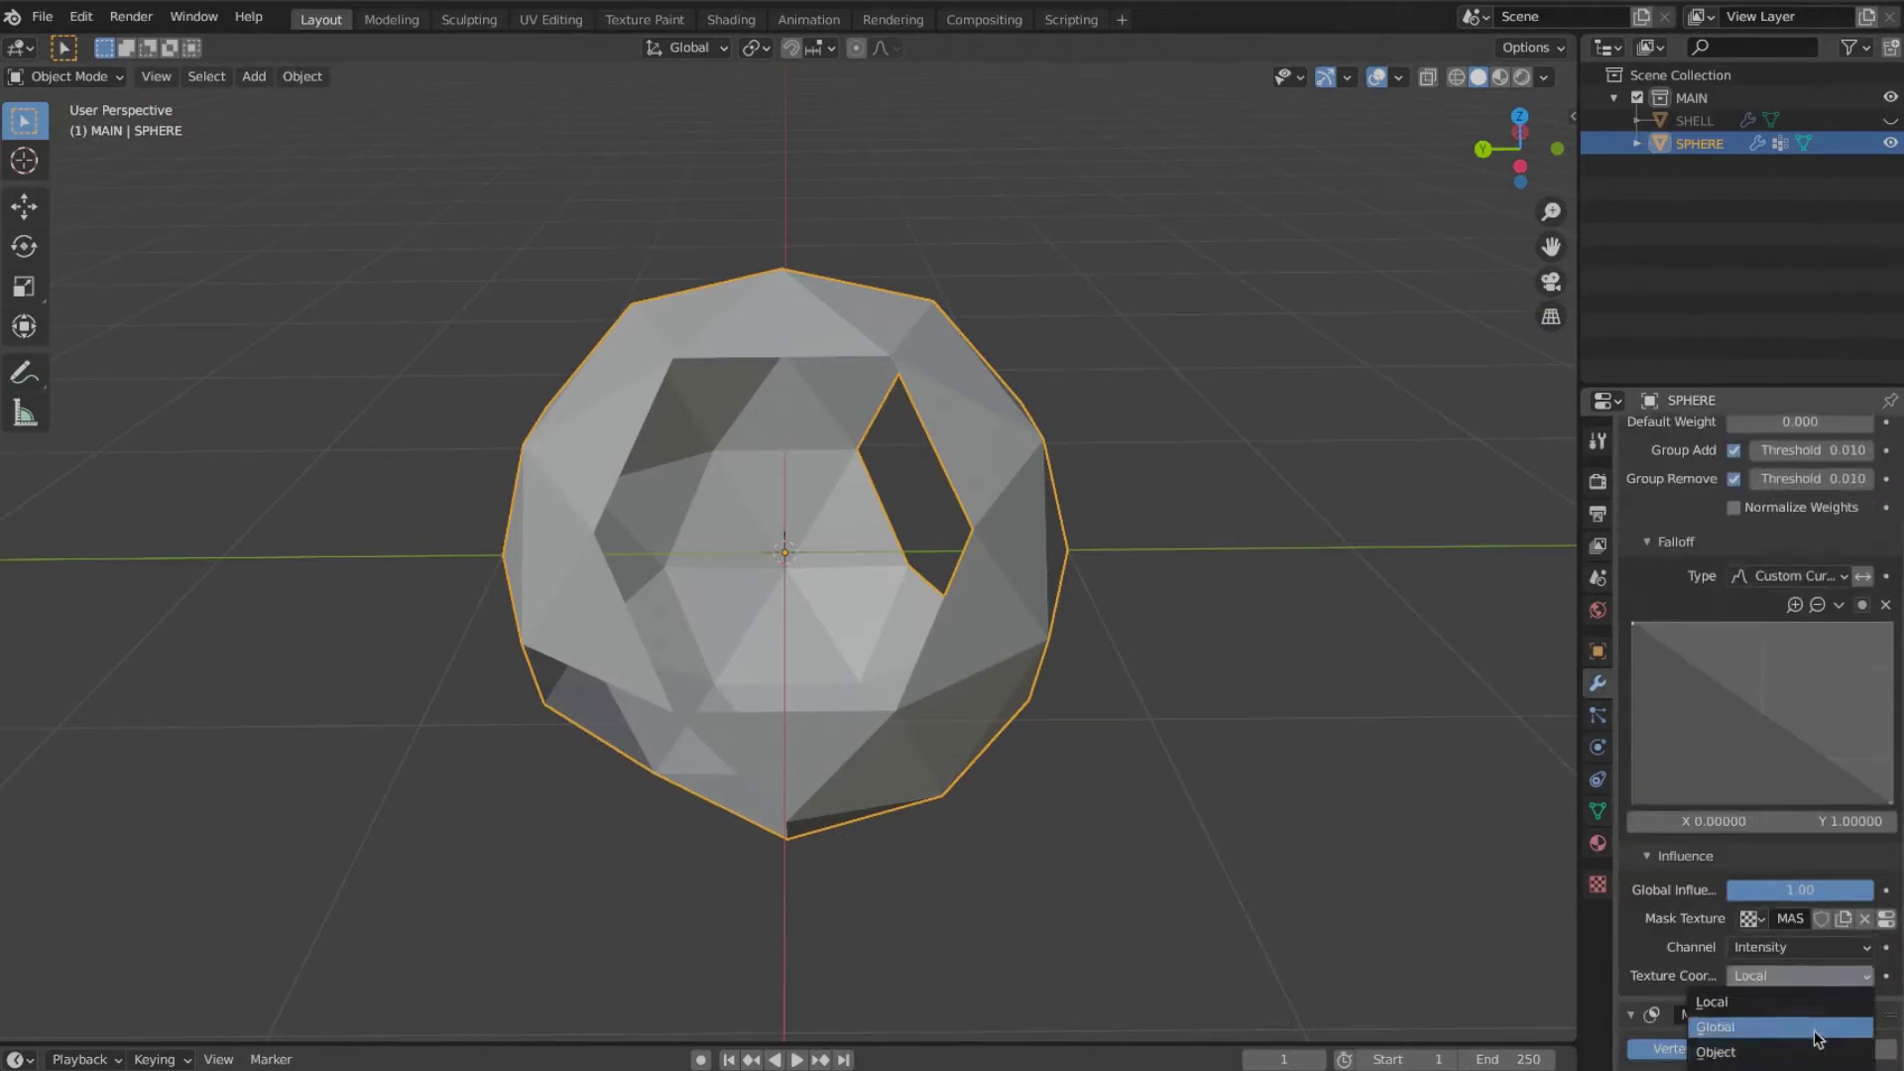
left_click(1818, 1033)
key("g")
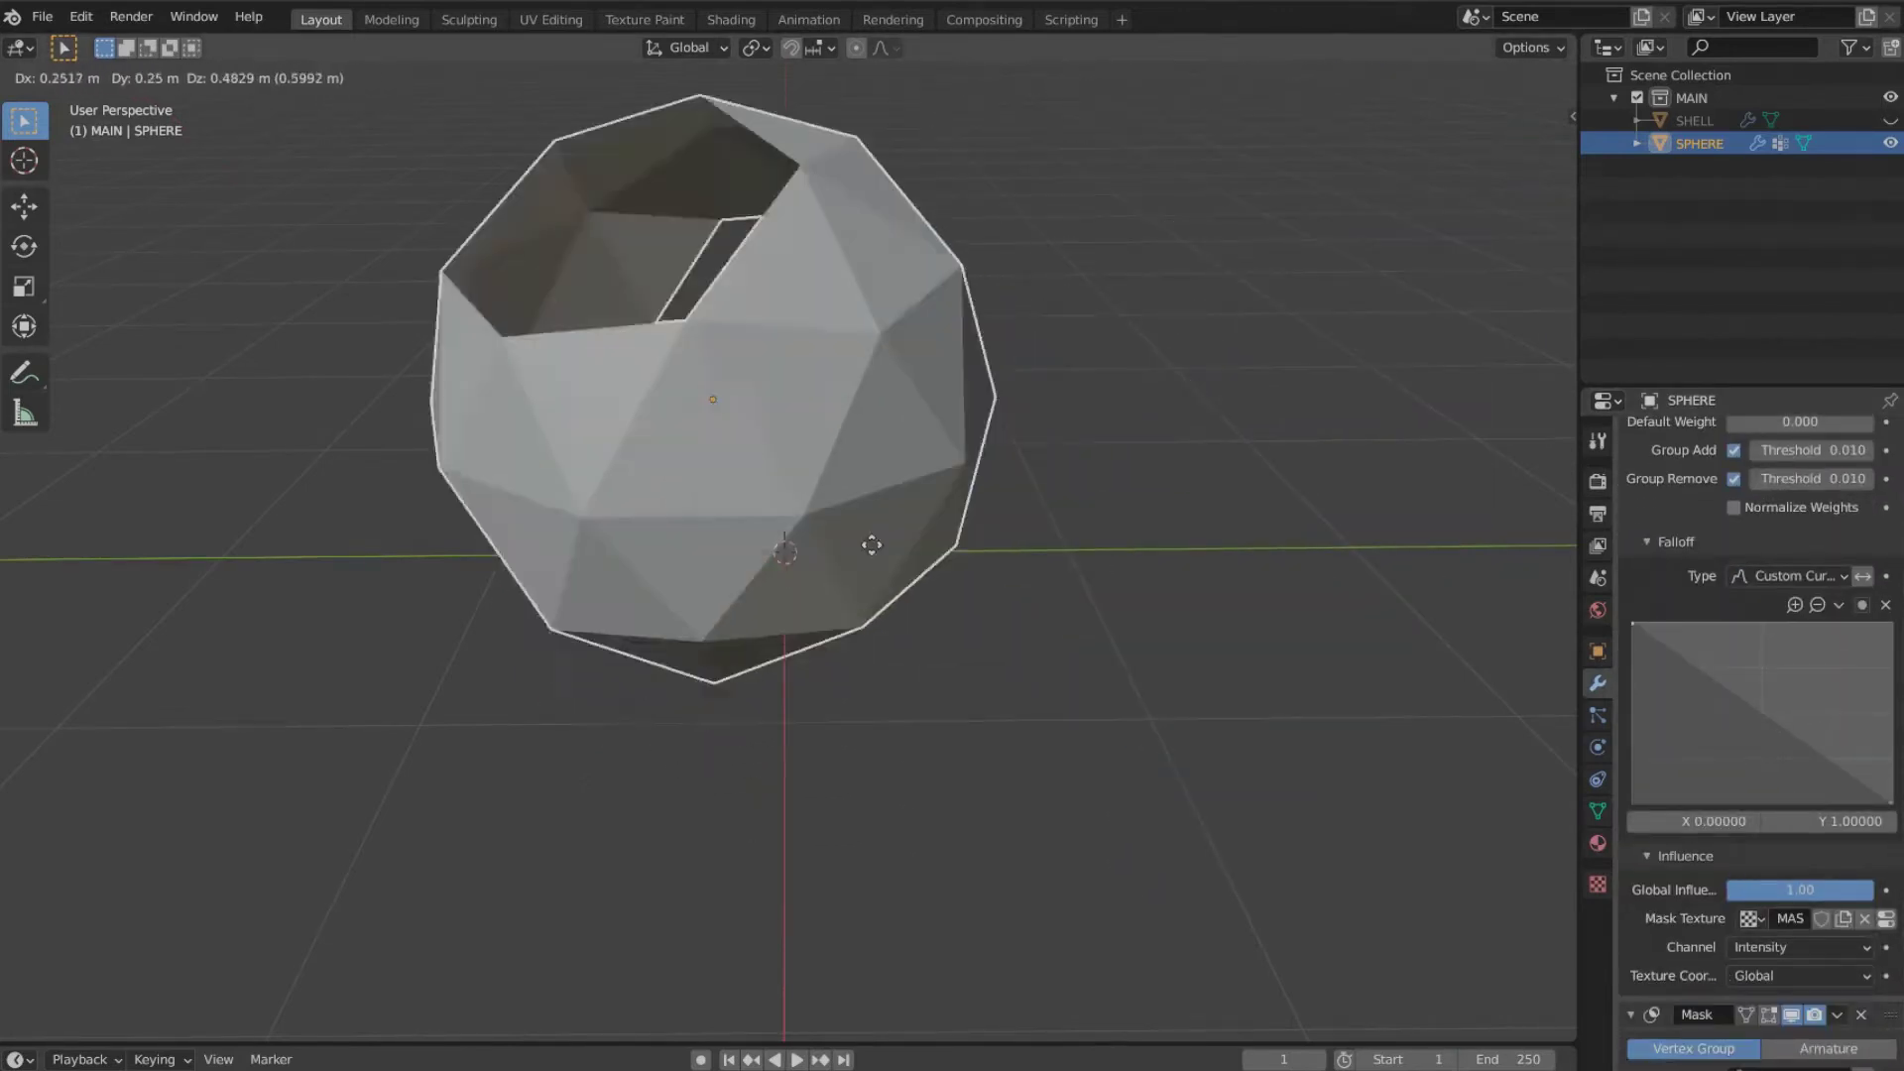
right_click(873, 738)
Step: Return the mask texture coordinates to Local, leaving the Intensity channel and MASCHERA_01 texture selected
left_click(1821, 950)
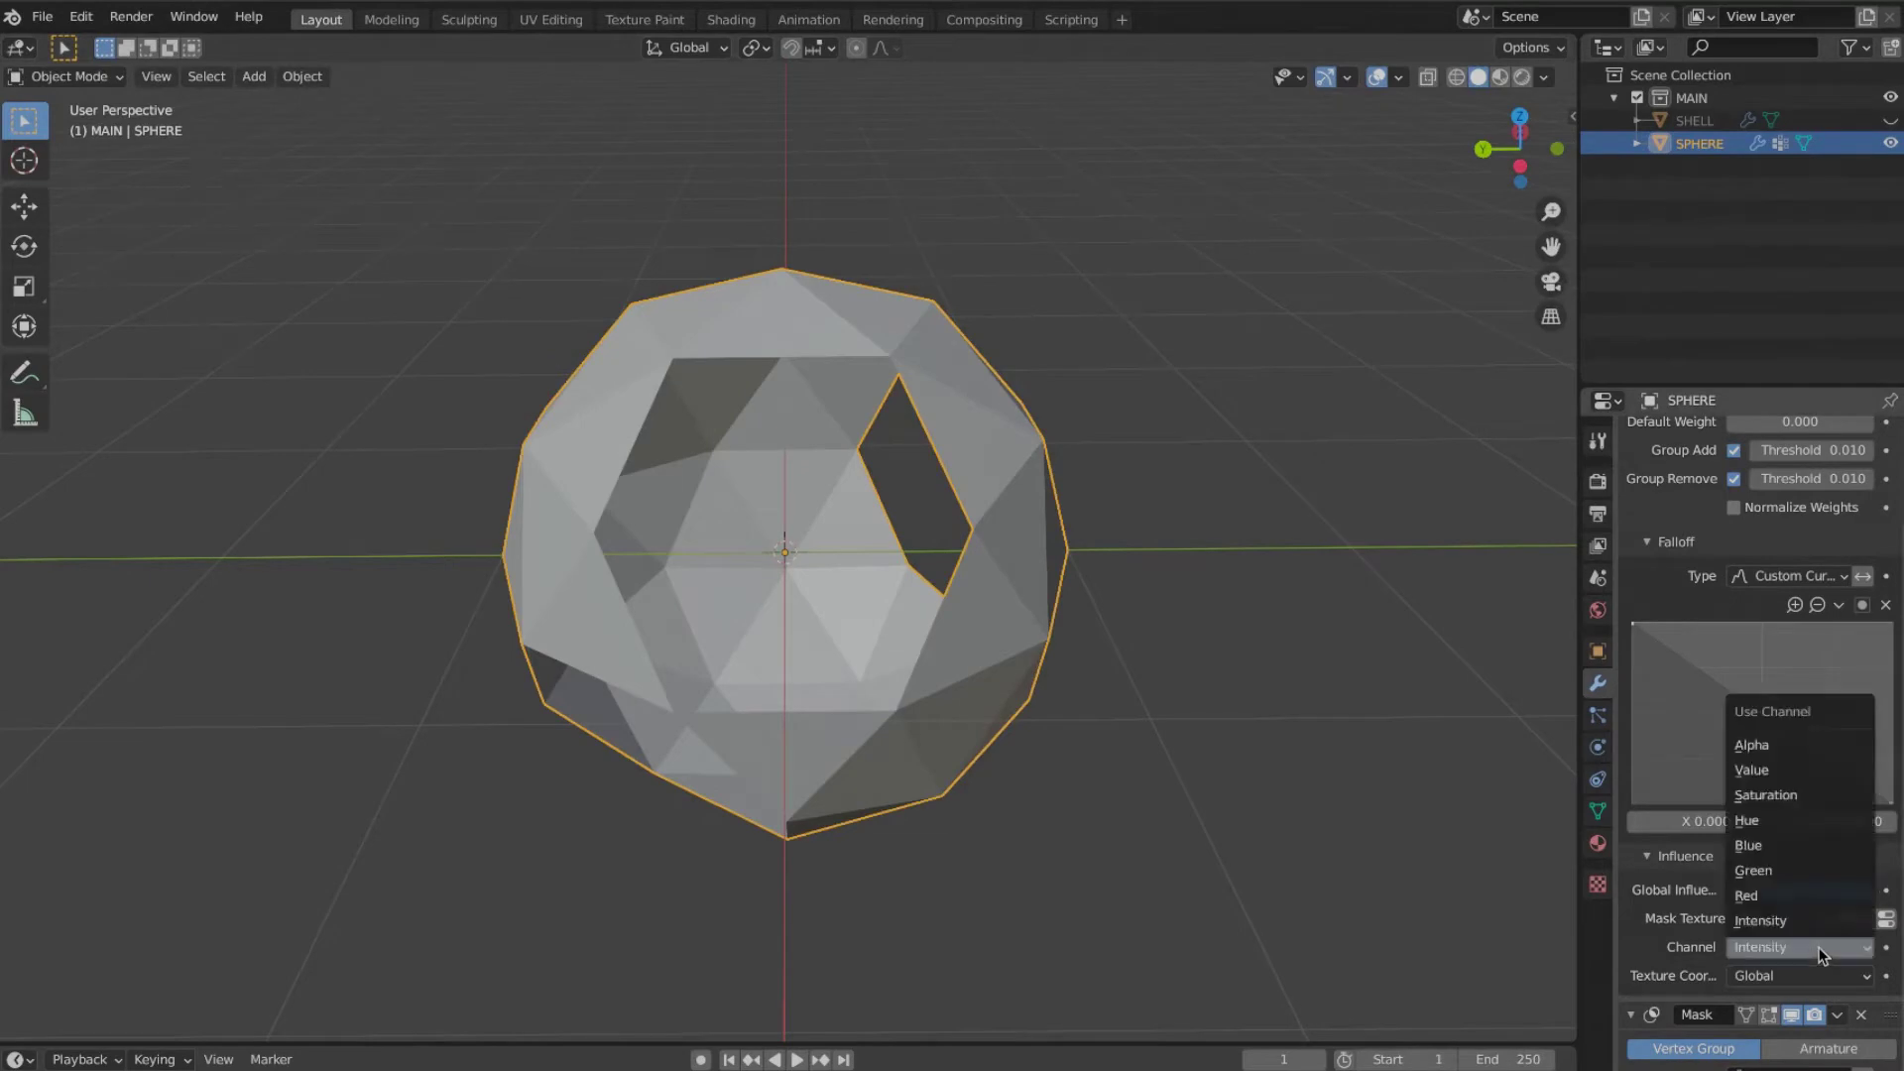
left_click(1800, 977)
left_click(1777, 1006)
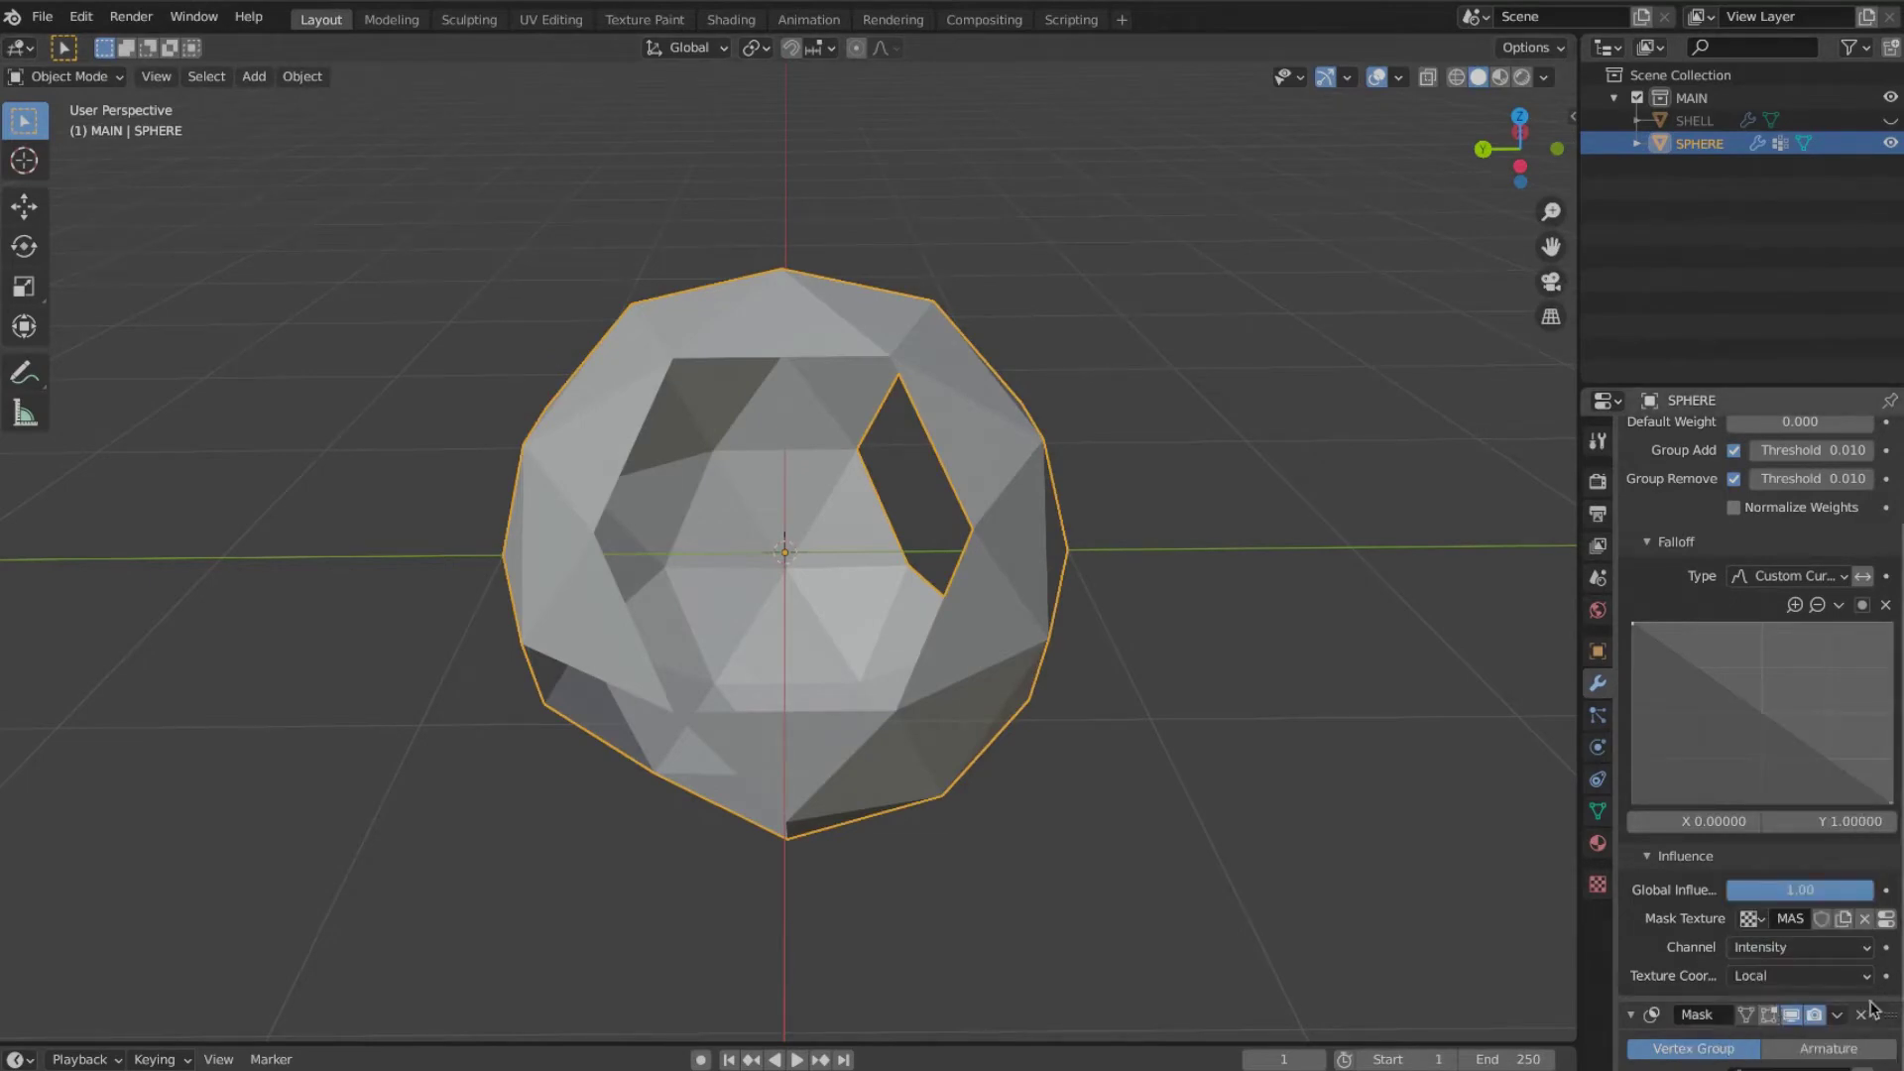
left_click(1756, 919)
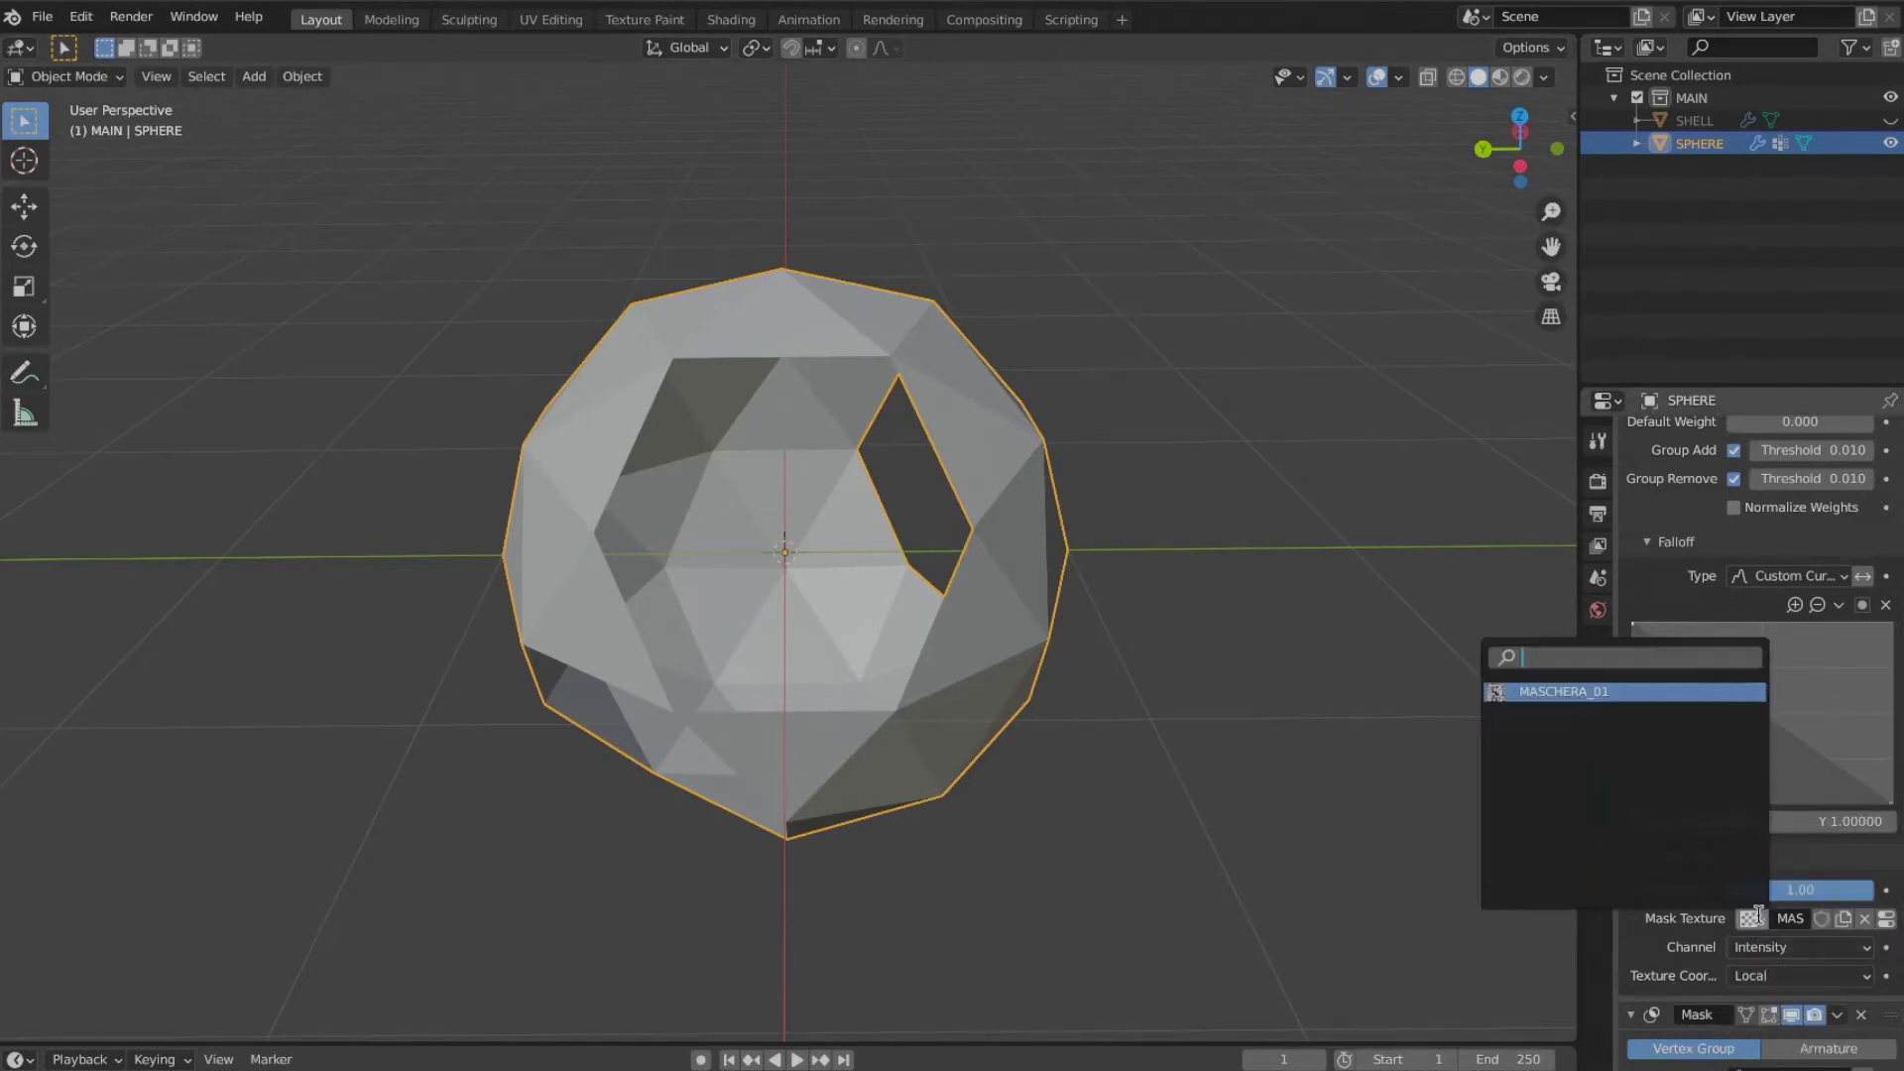
left_click(1759, 917)
Step: Set the mask texture coordinates to Object and add a sphere-shaped empty at the world origin
left_click(1843, 980)
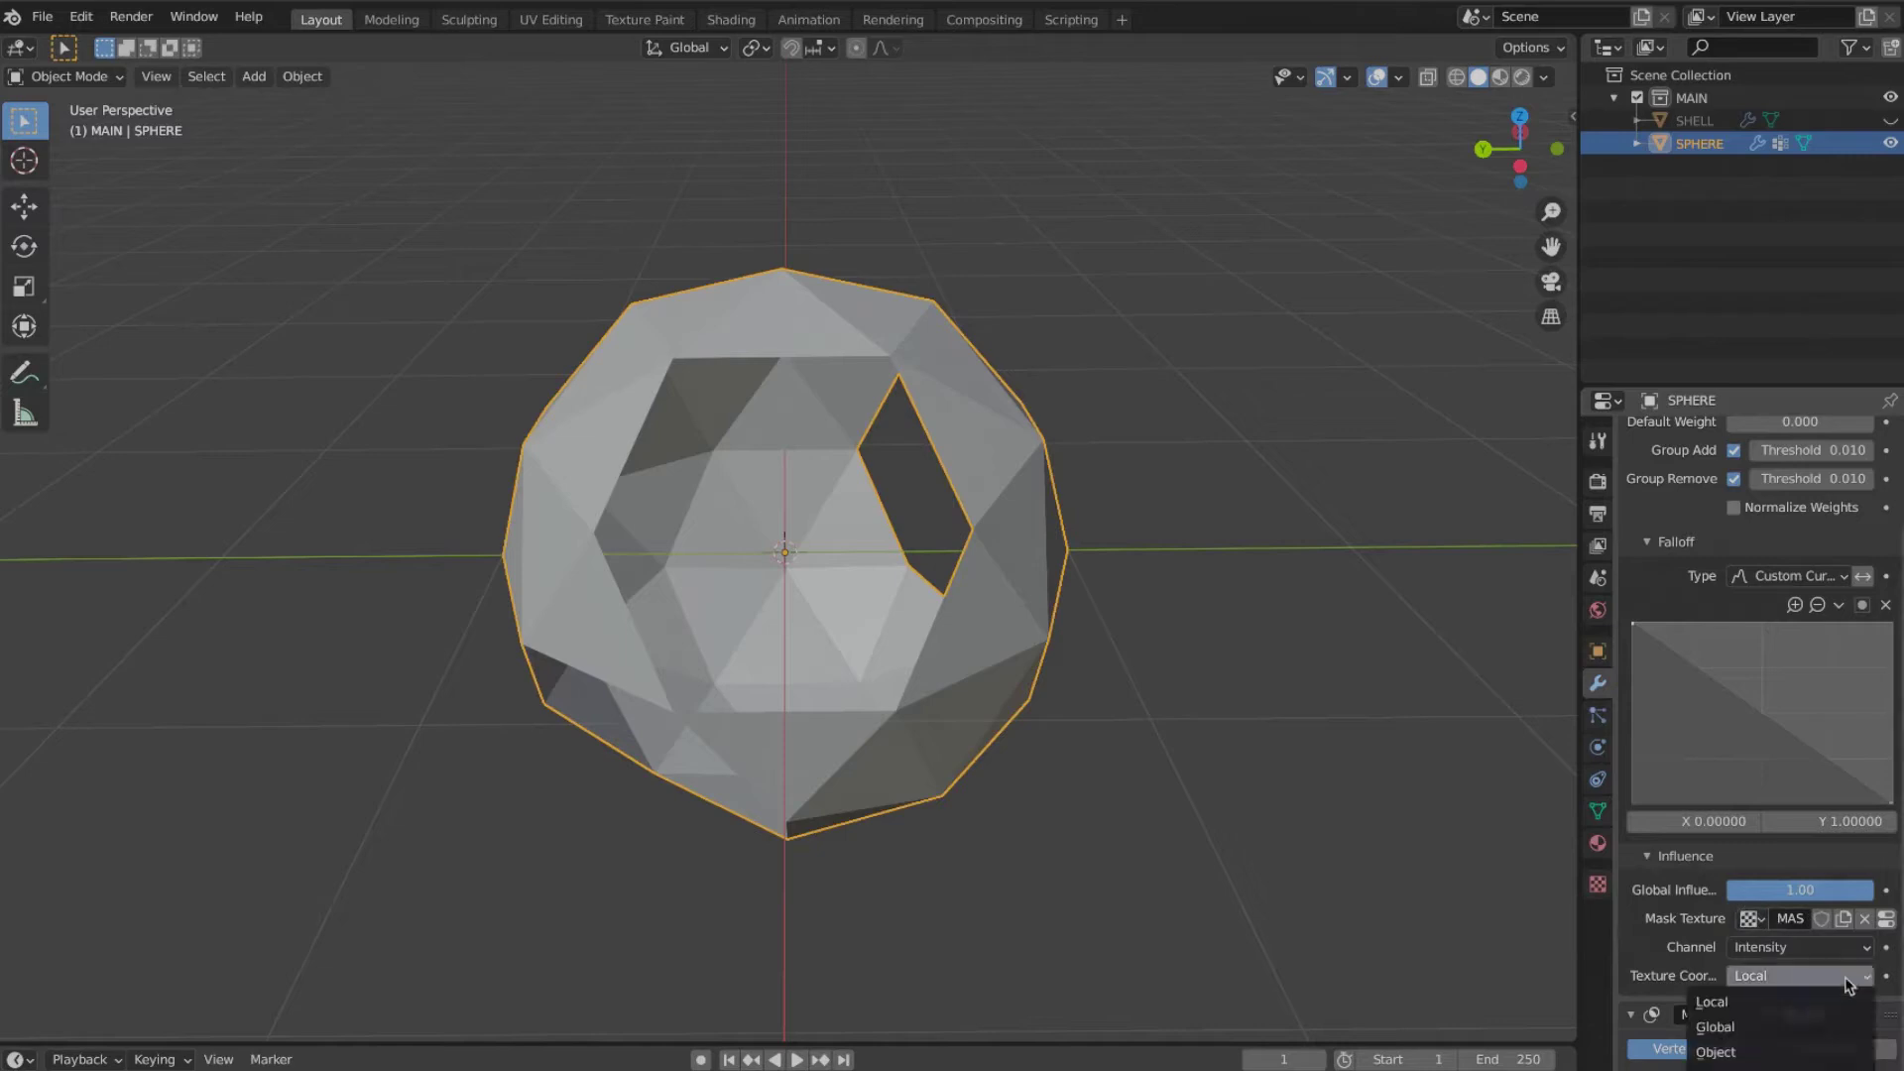
left_click(1821, 1052)
key("shift+a")
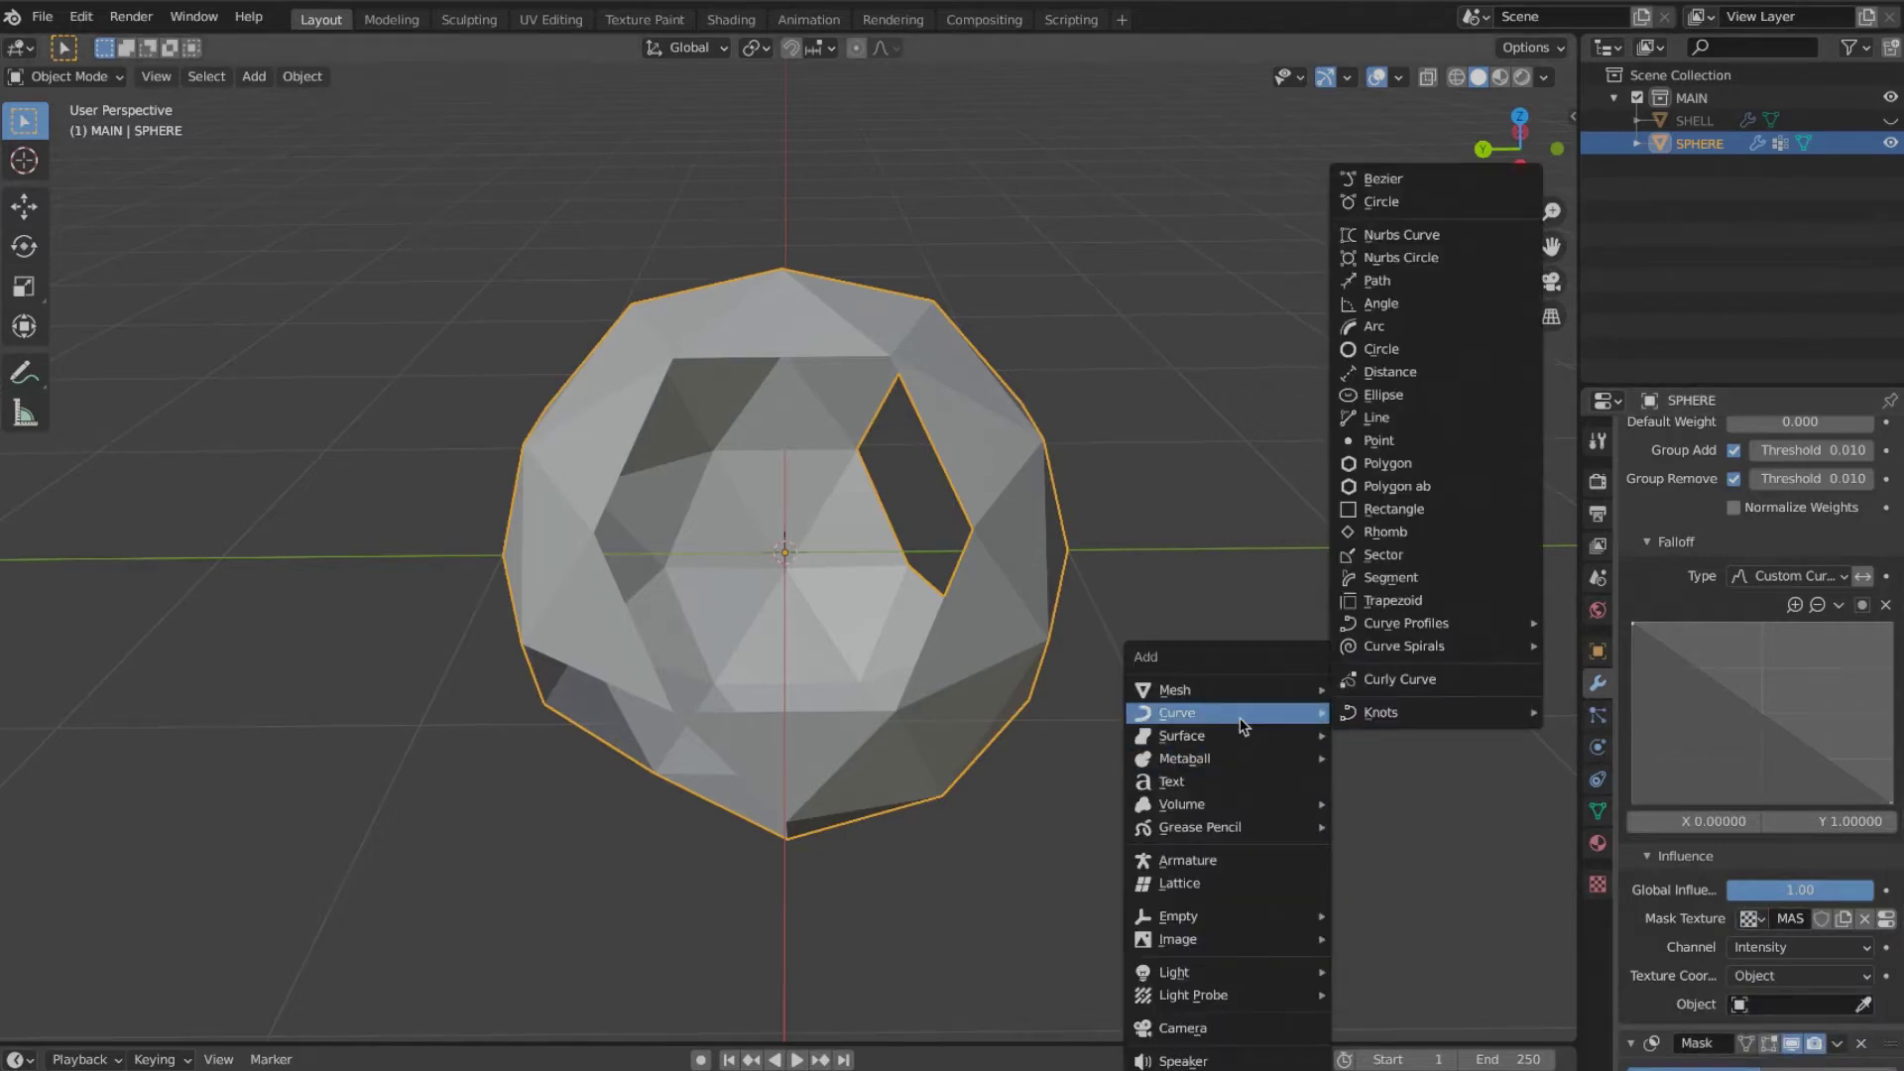
mouse_move(1202, 944)
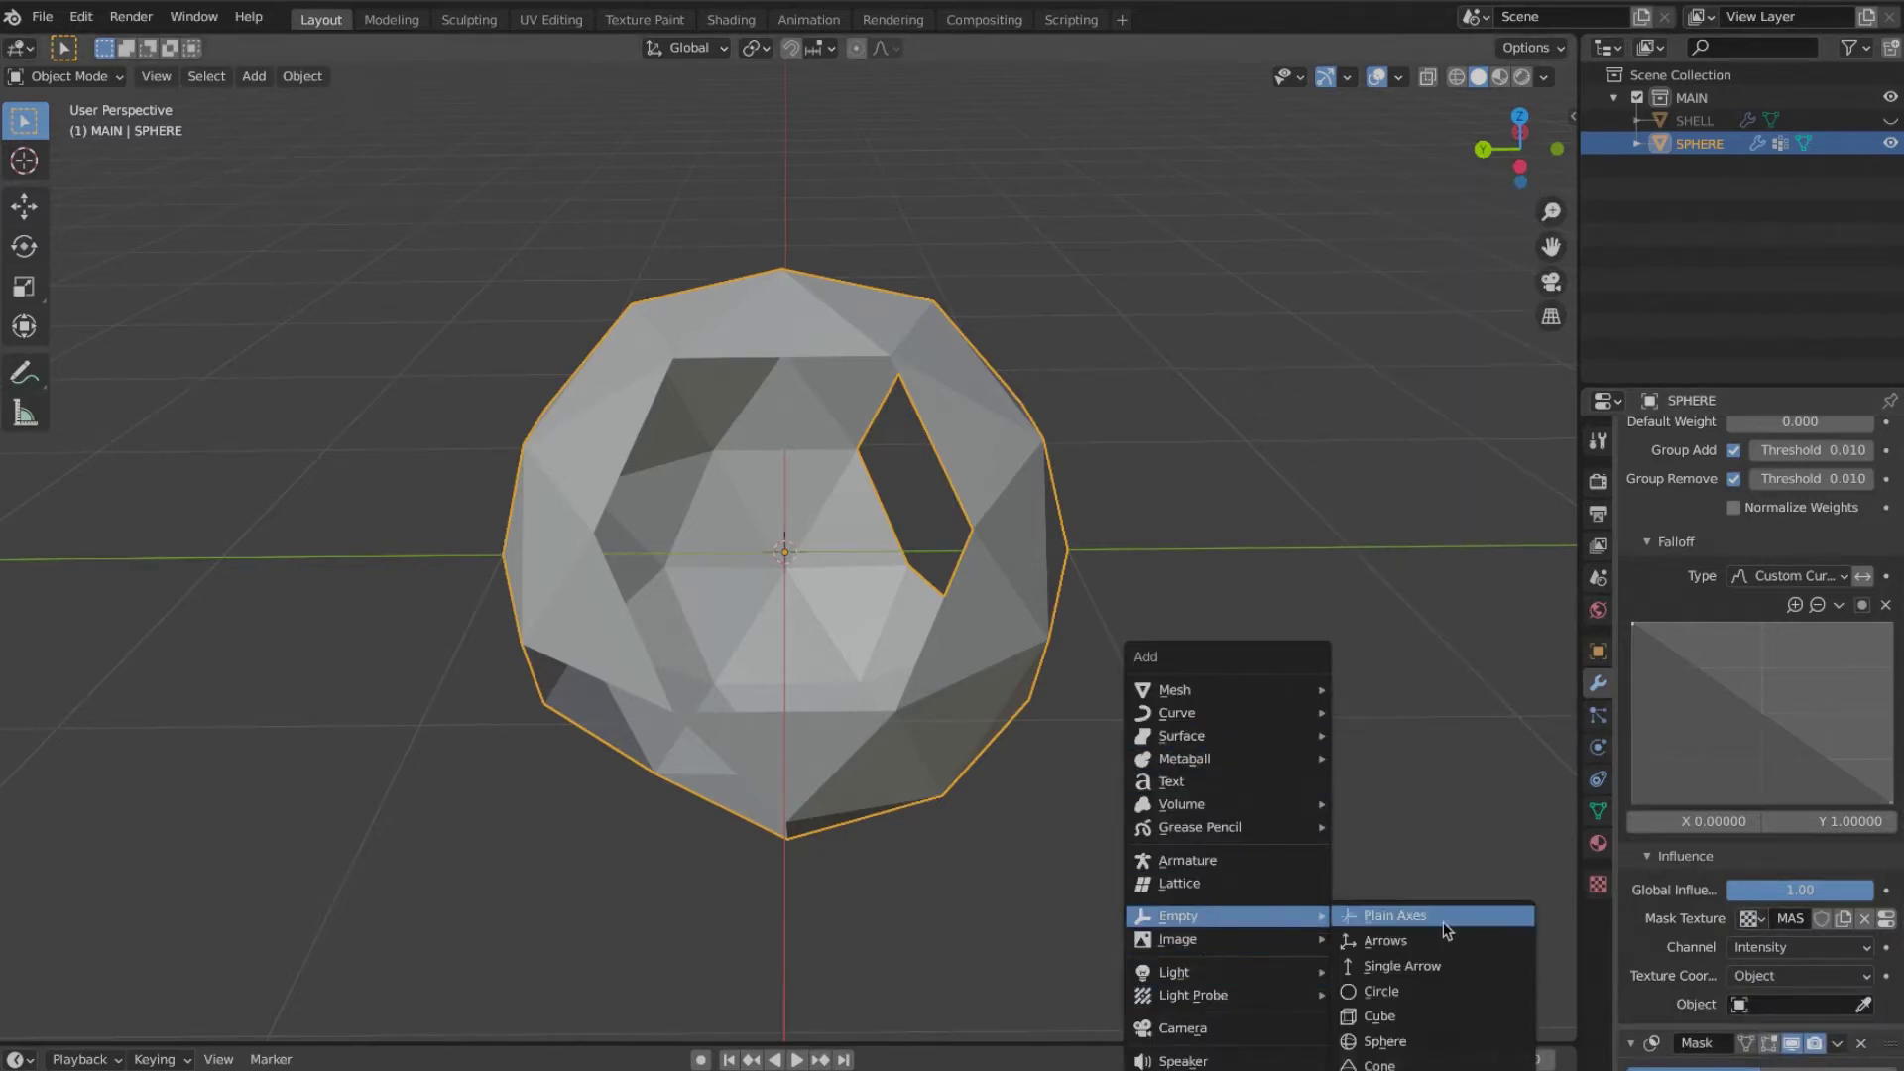
left_click(1418, 1030)
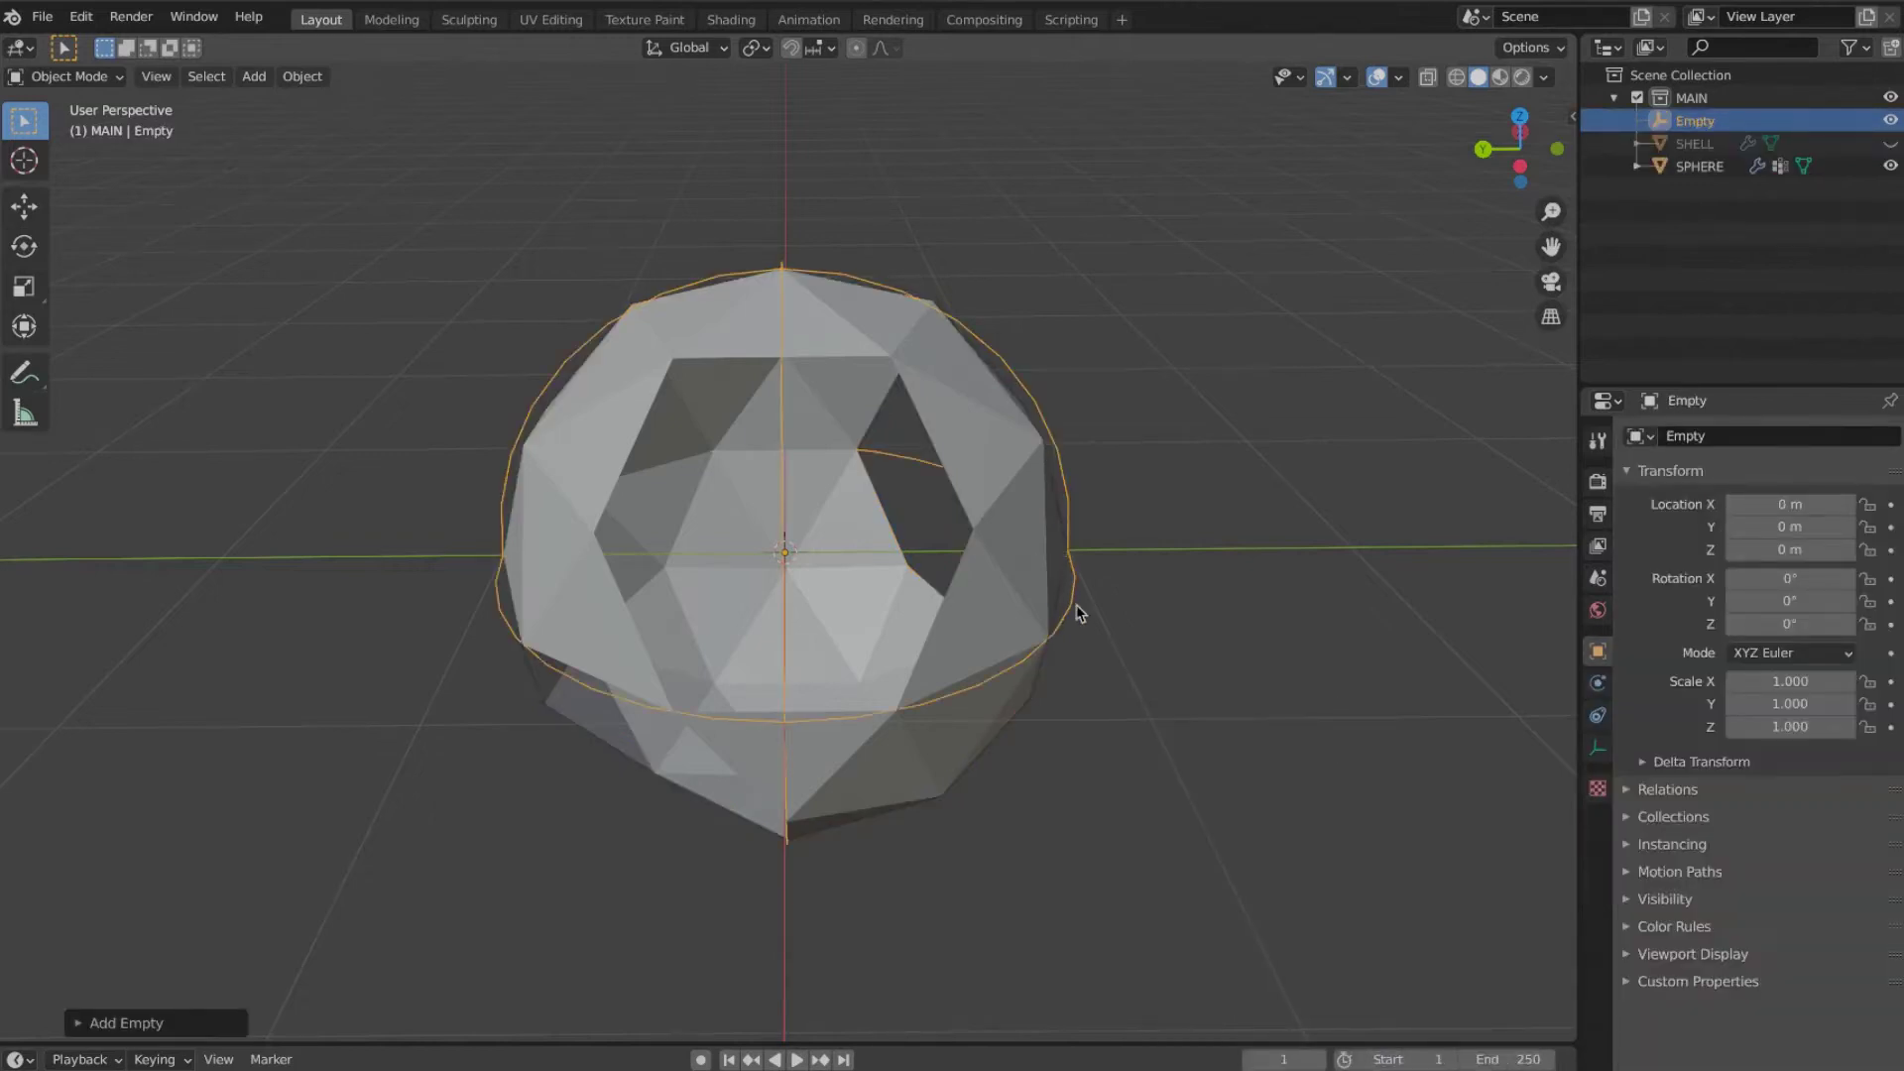
middle_click_drag(1086, 607, 1030, 593)
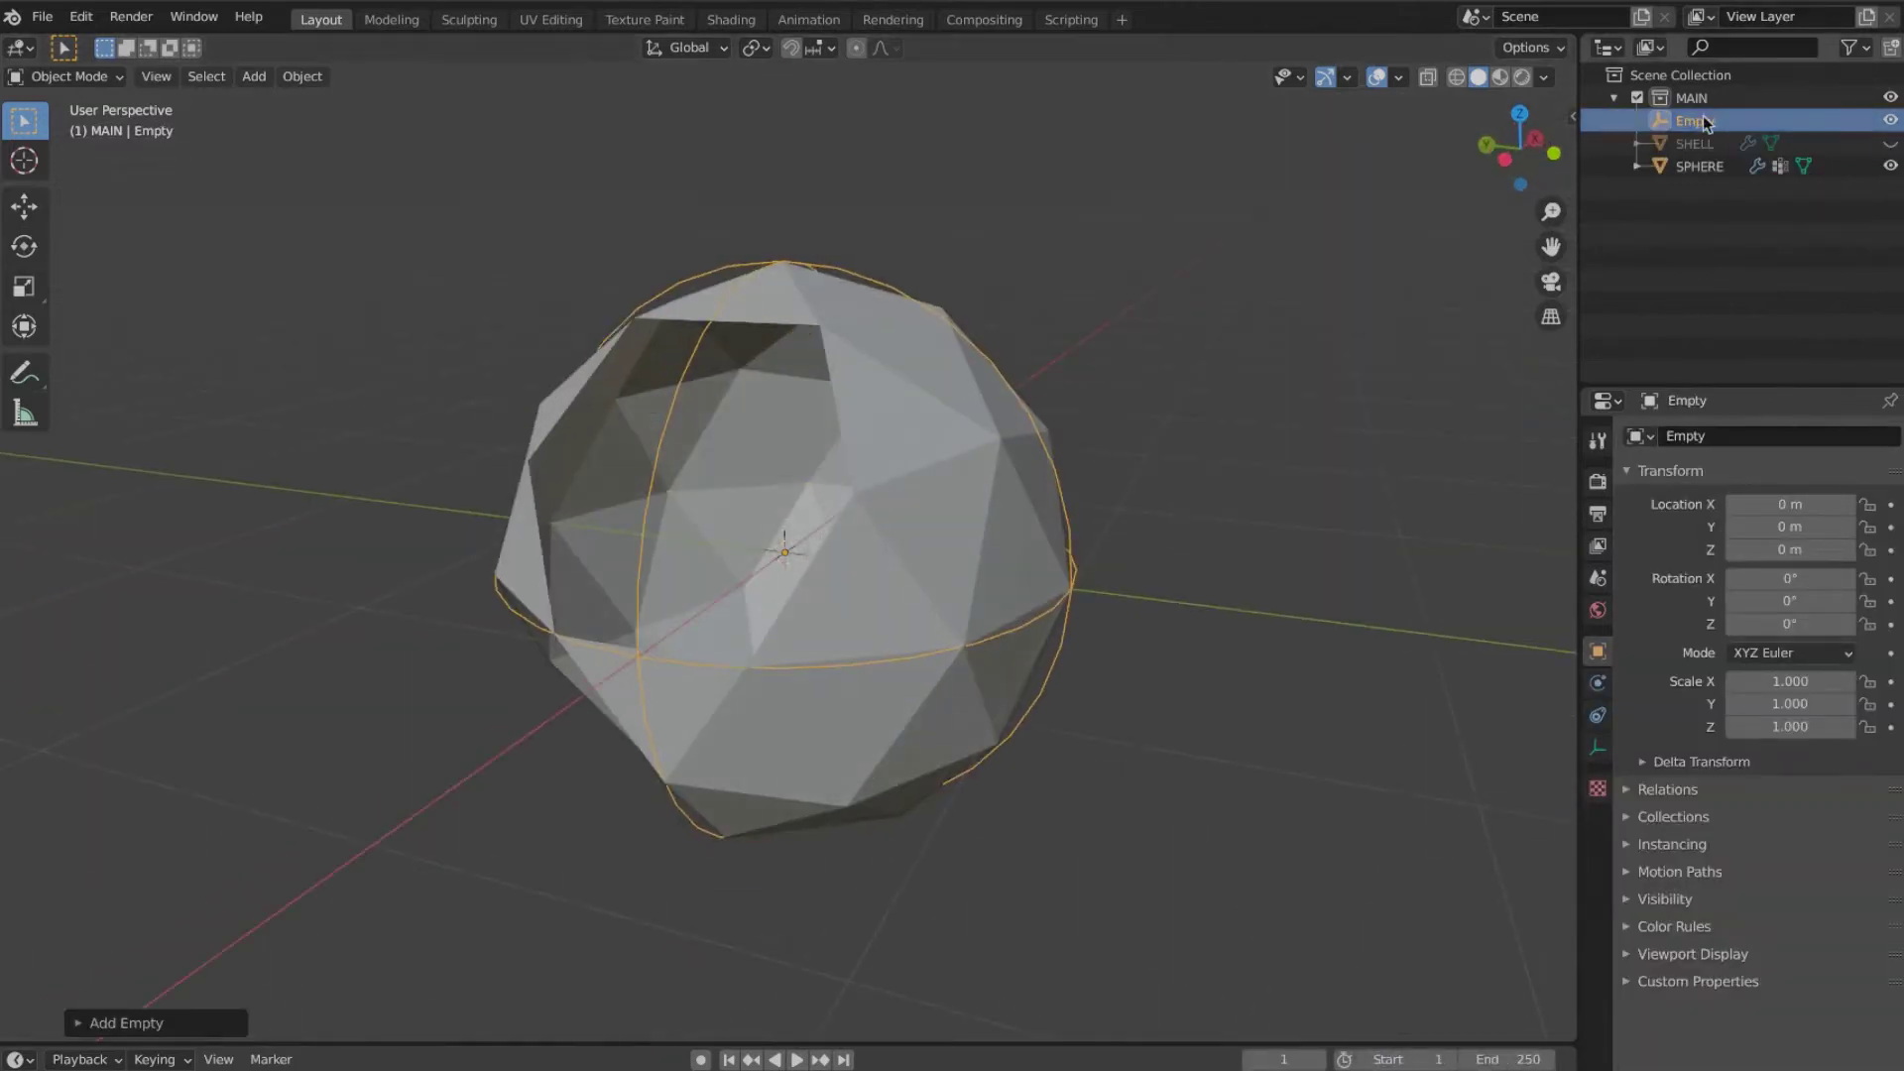
Step: Rename the empty to CONTROLLER and move it into a new collection named CONTROLLERS
double_click(1705, 120)
type("CONTROLL")
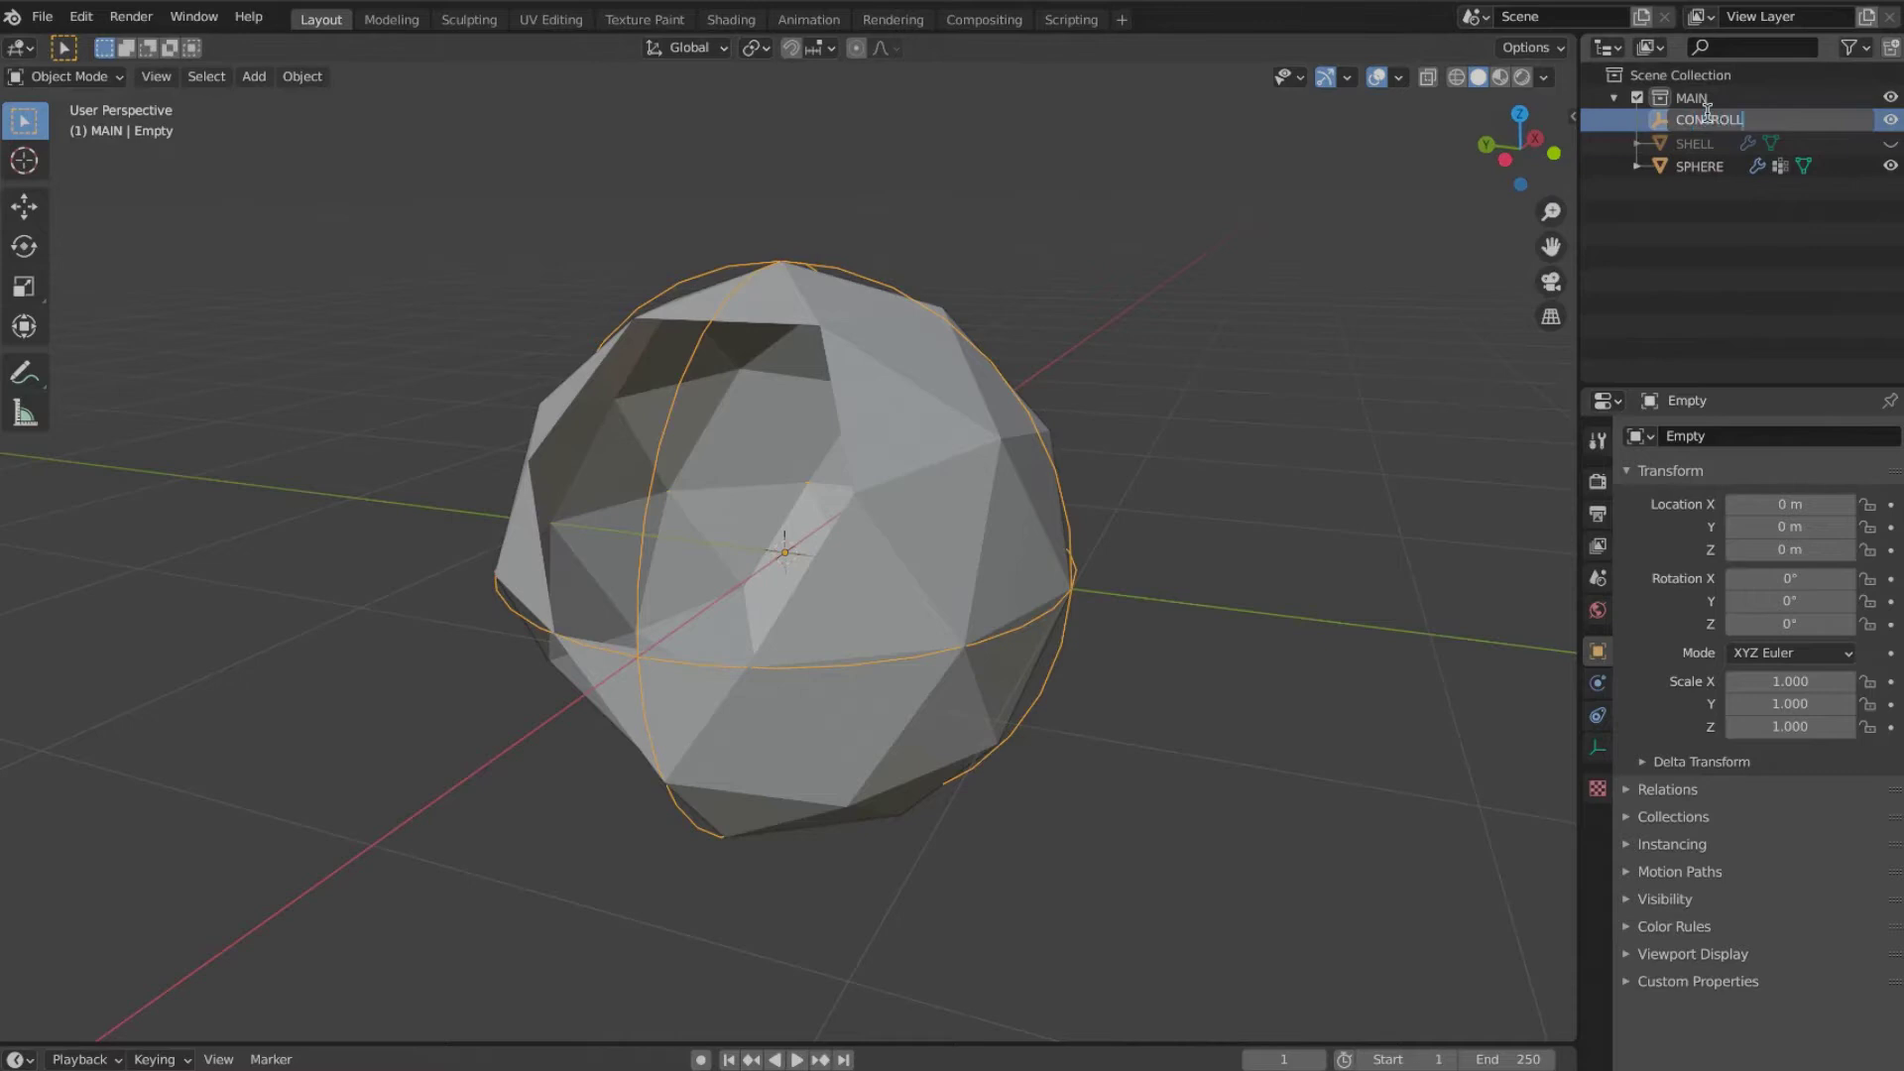
type("ER")
key("Return")
key("m")
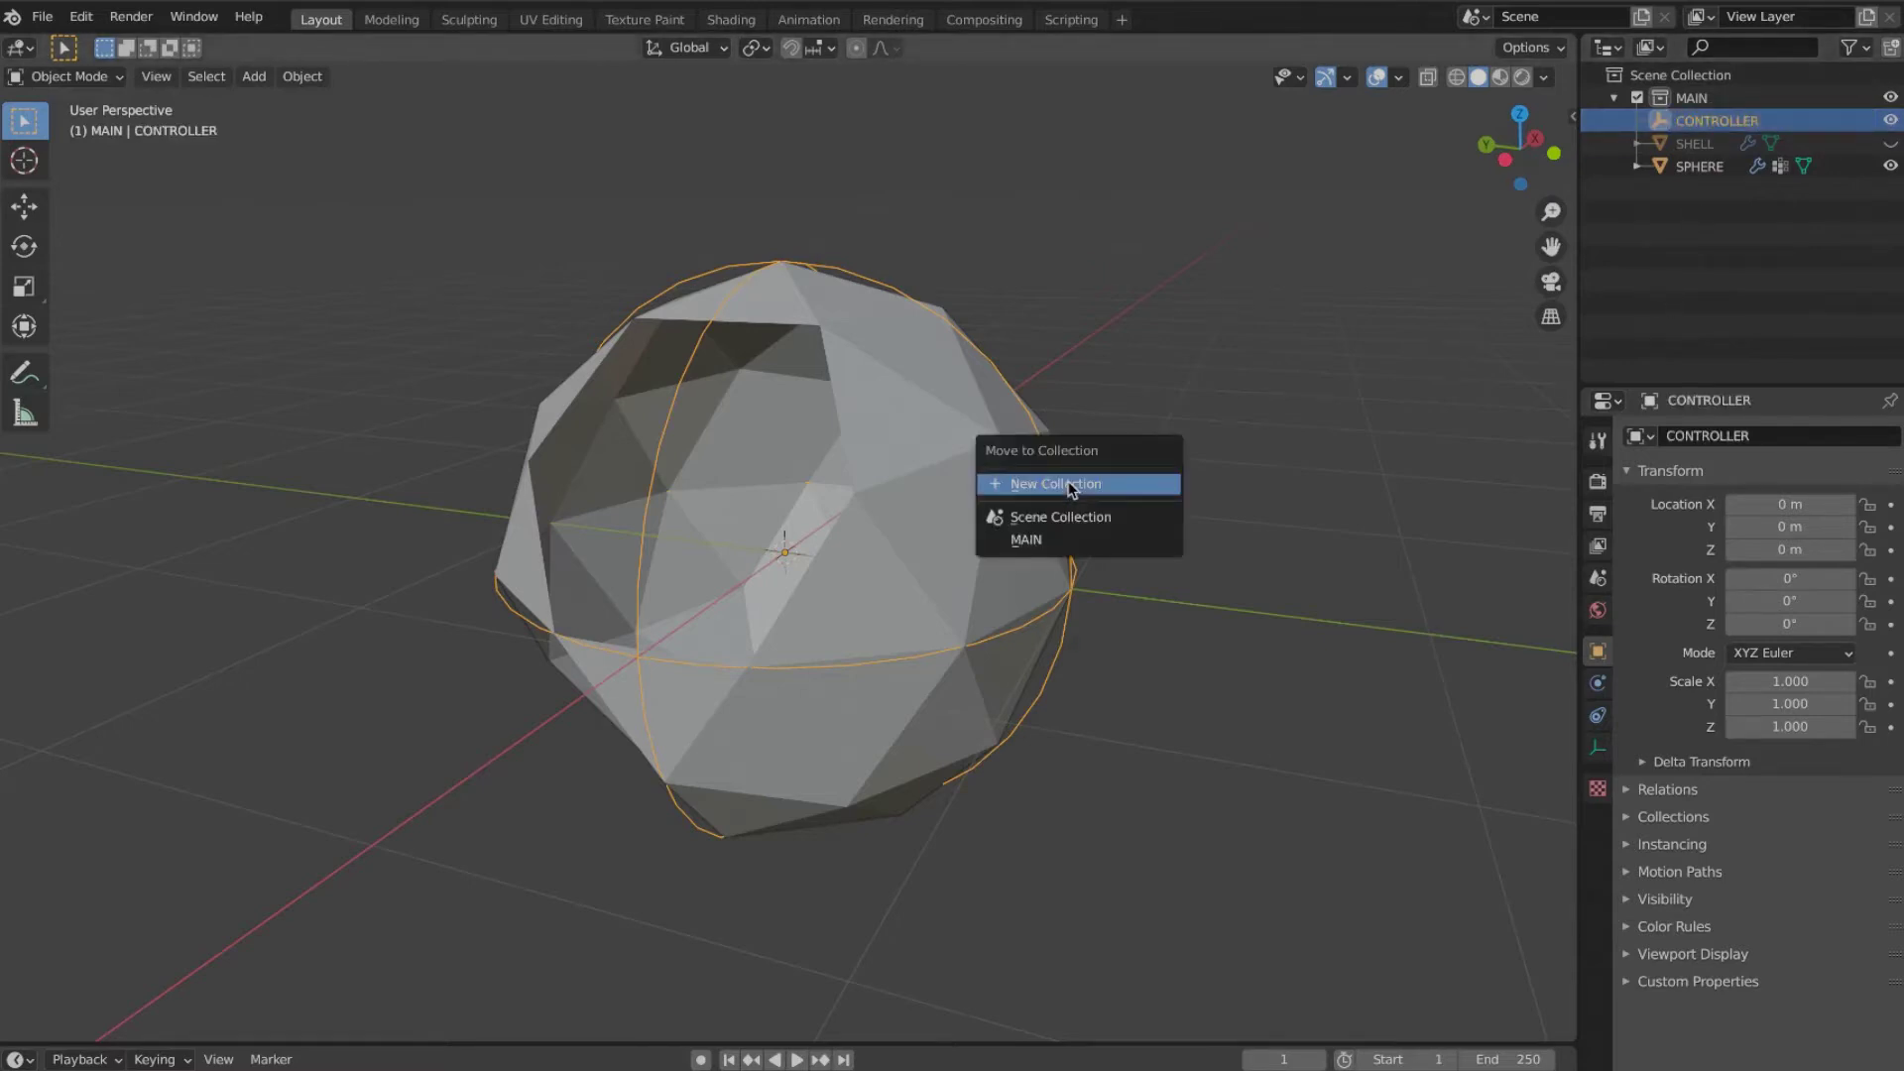
left_click(1075, 485)
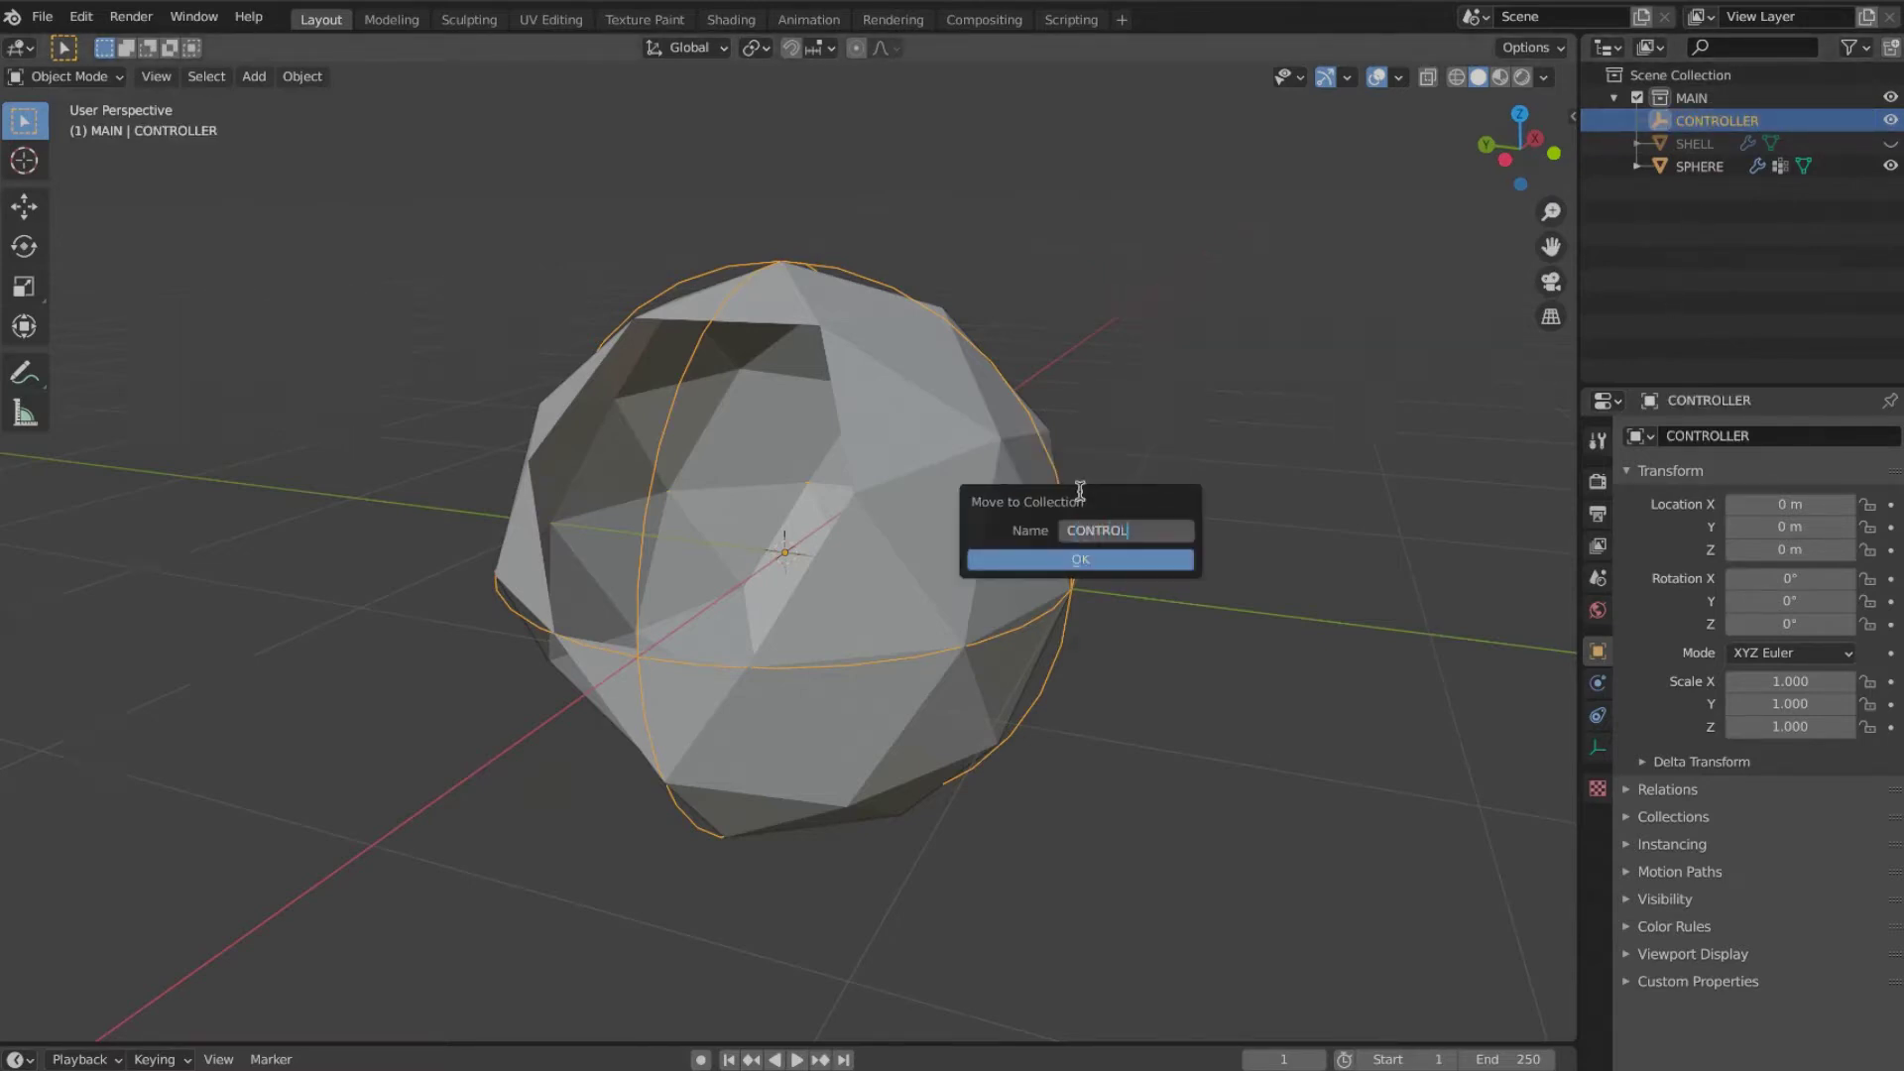
left_click(1079, 561)
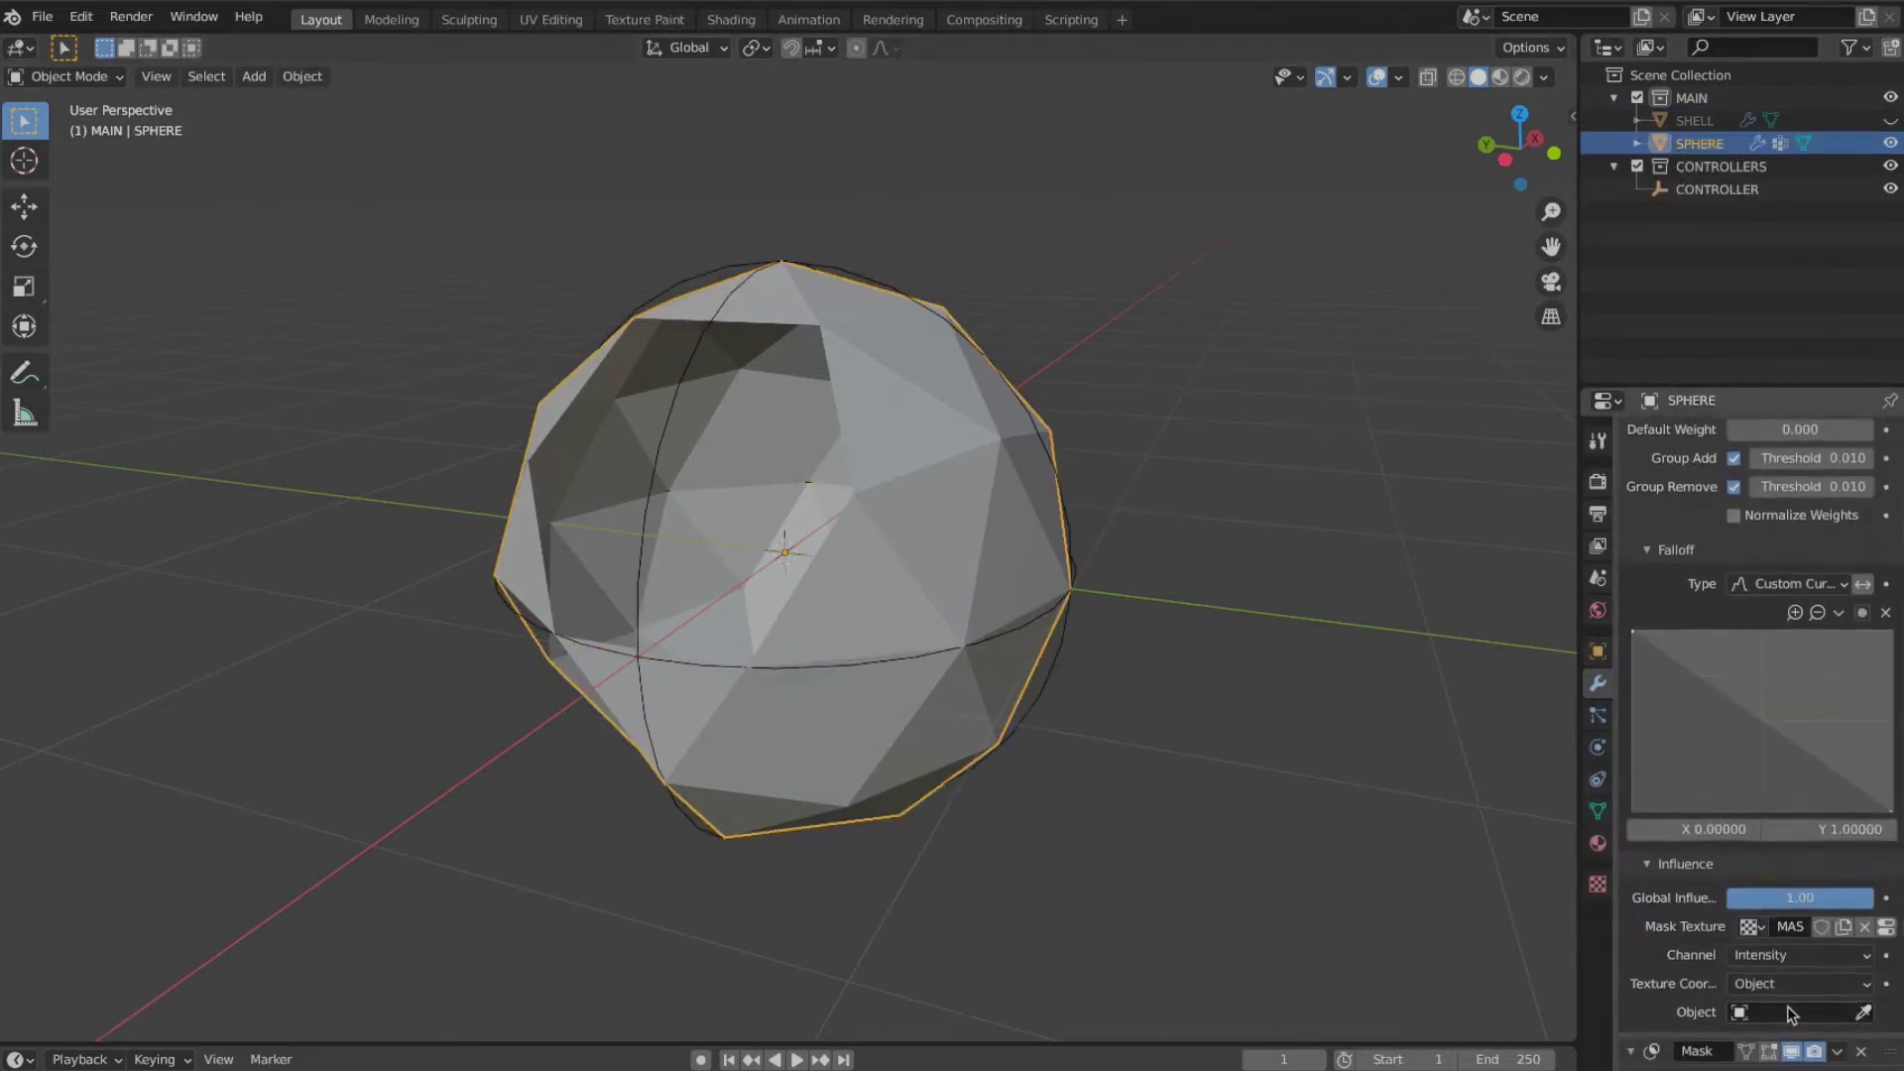
Step: Assign the CONTROLLER empty as the coordinate object of SPHERE's weight edit mask texture
left_click(1789, 1011)
left_click(1752, 784)
Step: Try rotating the CONTROLLER empty about the global Z axis to test the mask, and reselect SPHERE
left_click(1057, 668)
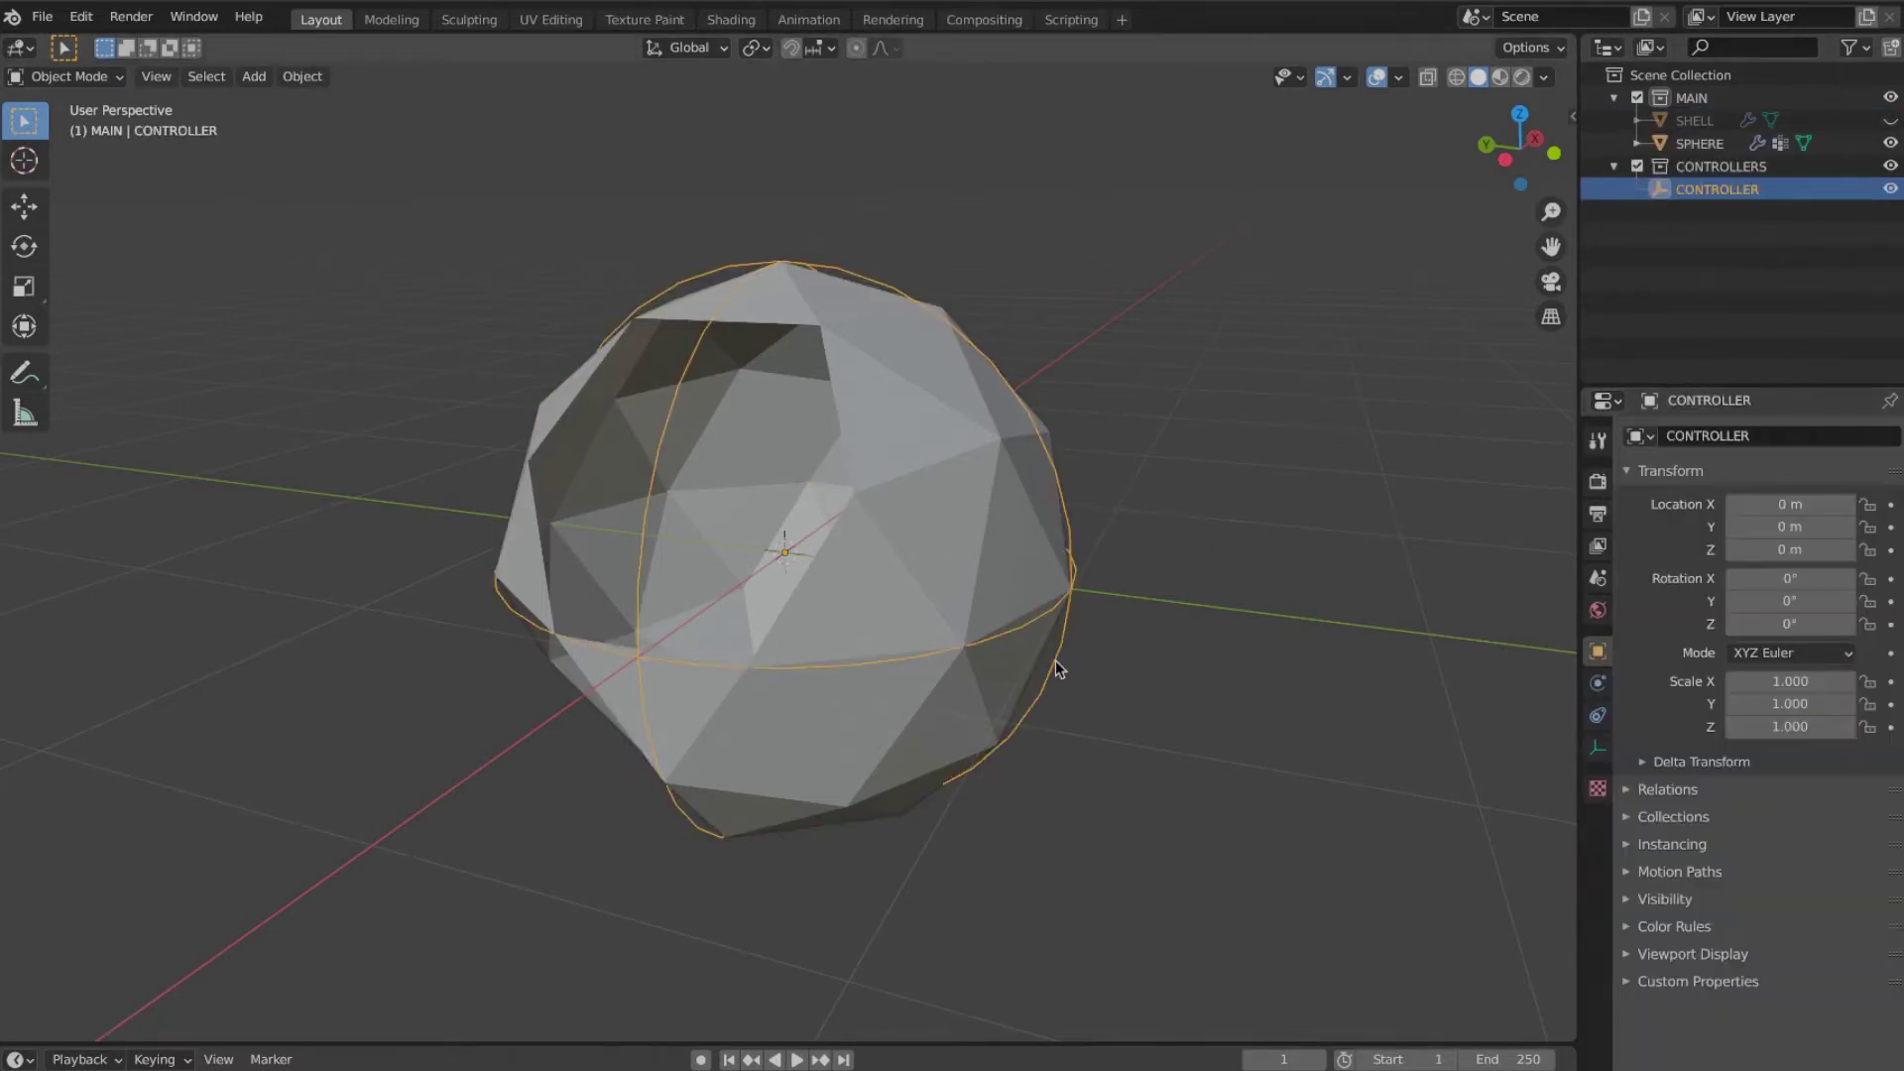
key("r")
key("z")
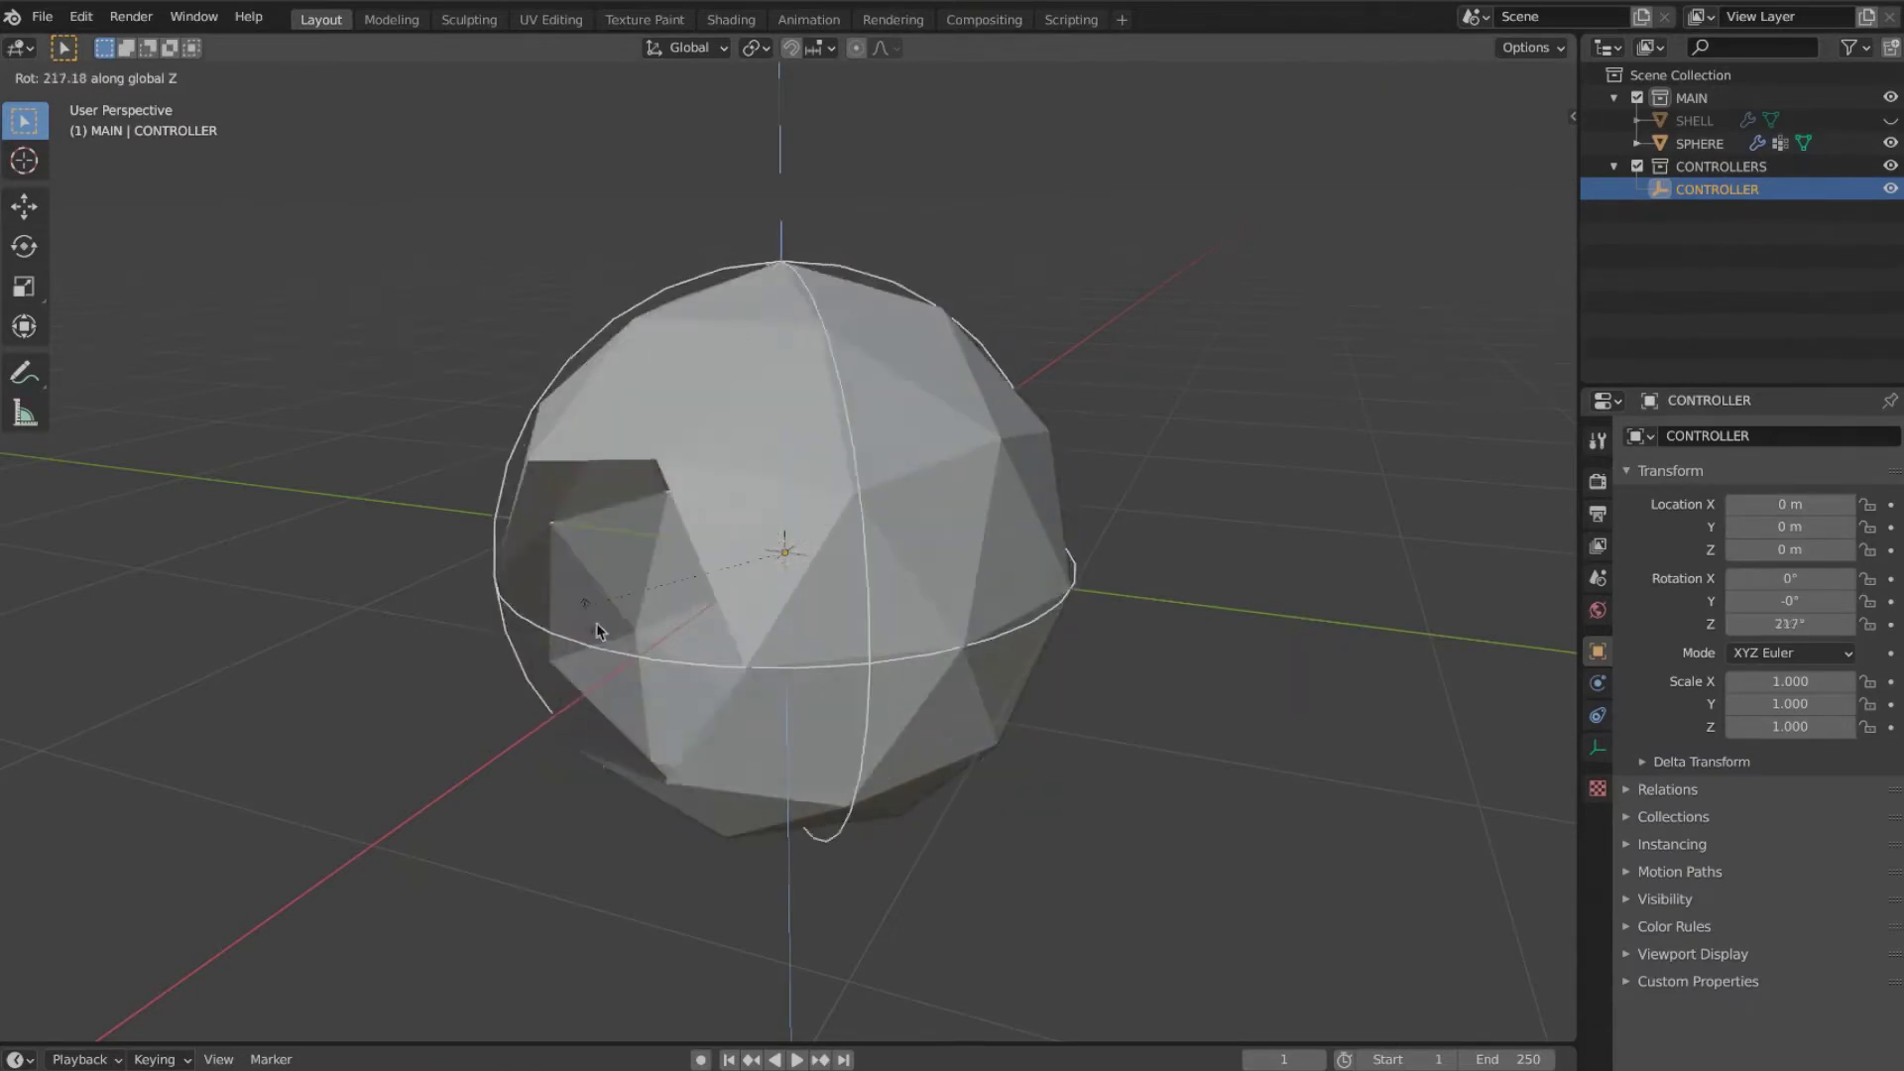
right_click(1044, 554)
middle_click_drag(1036, 554, 1144, 556)
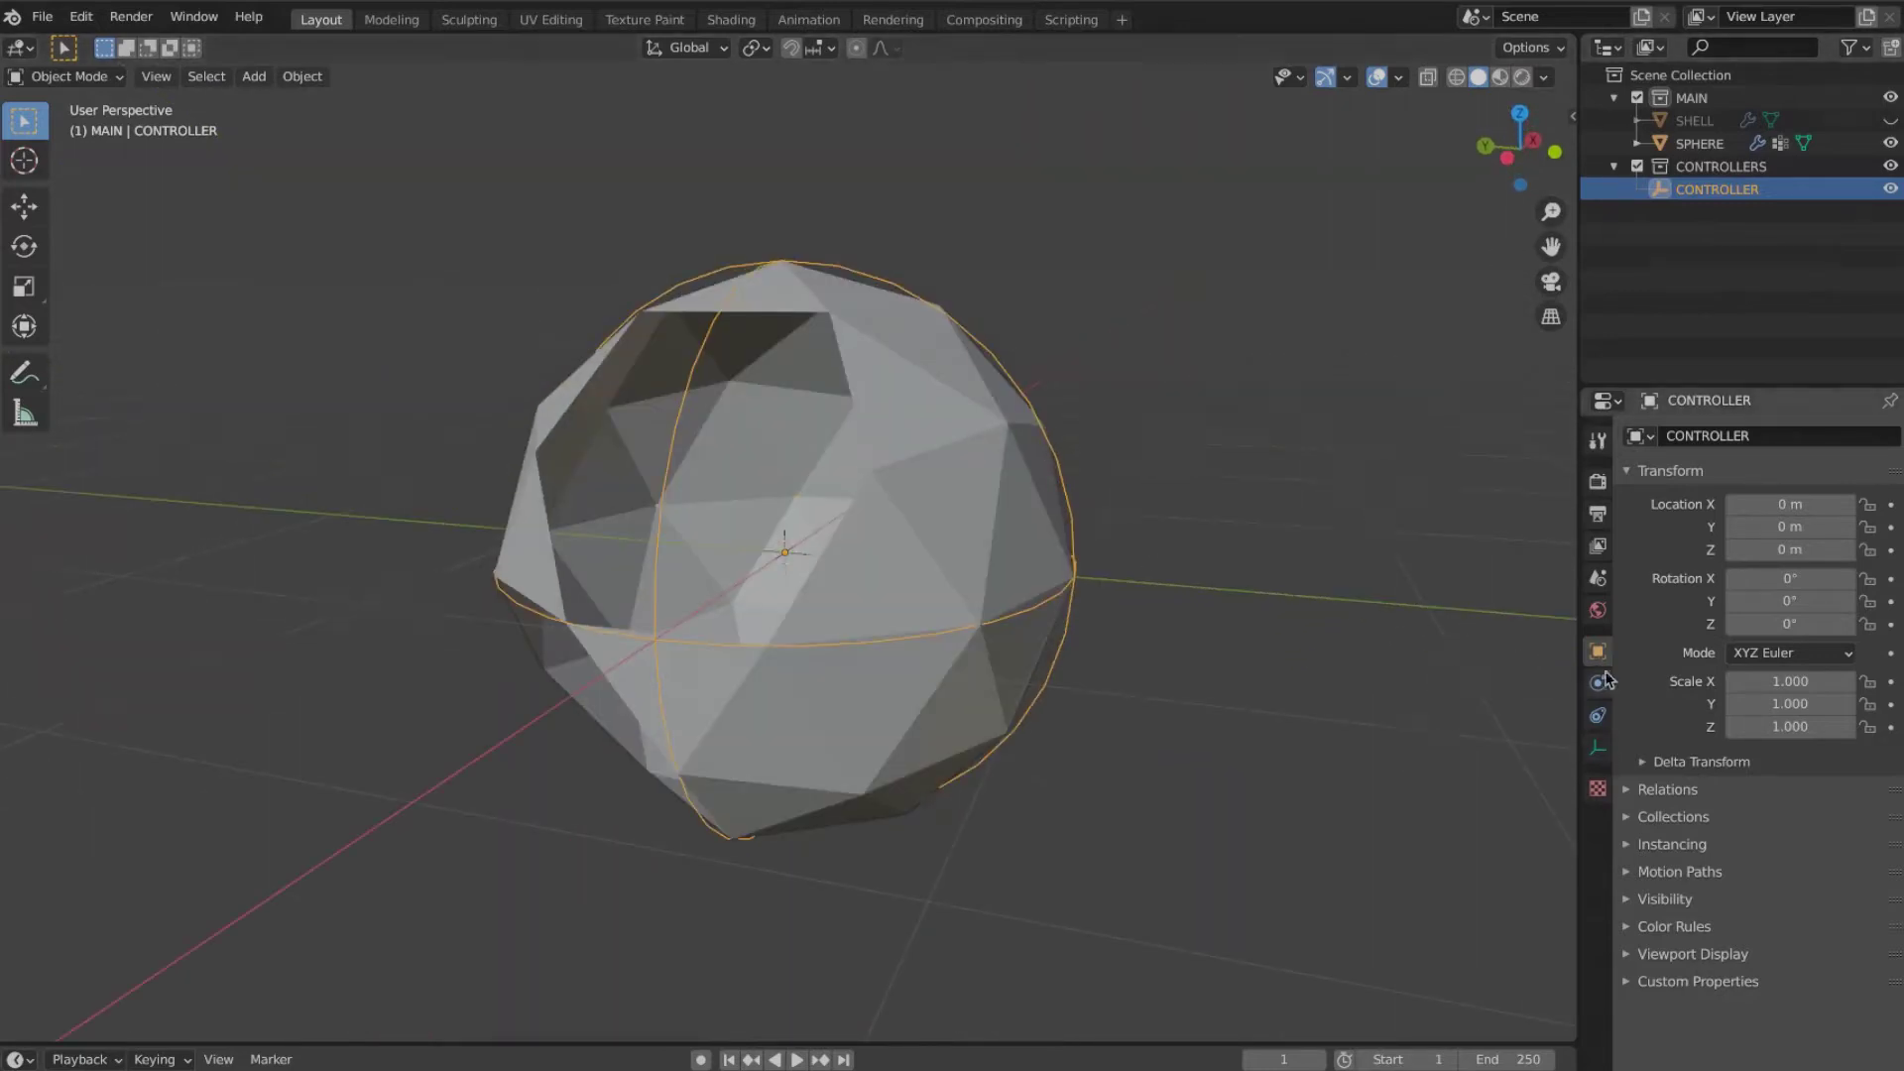
left_click(915, 494)
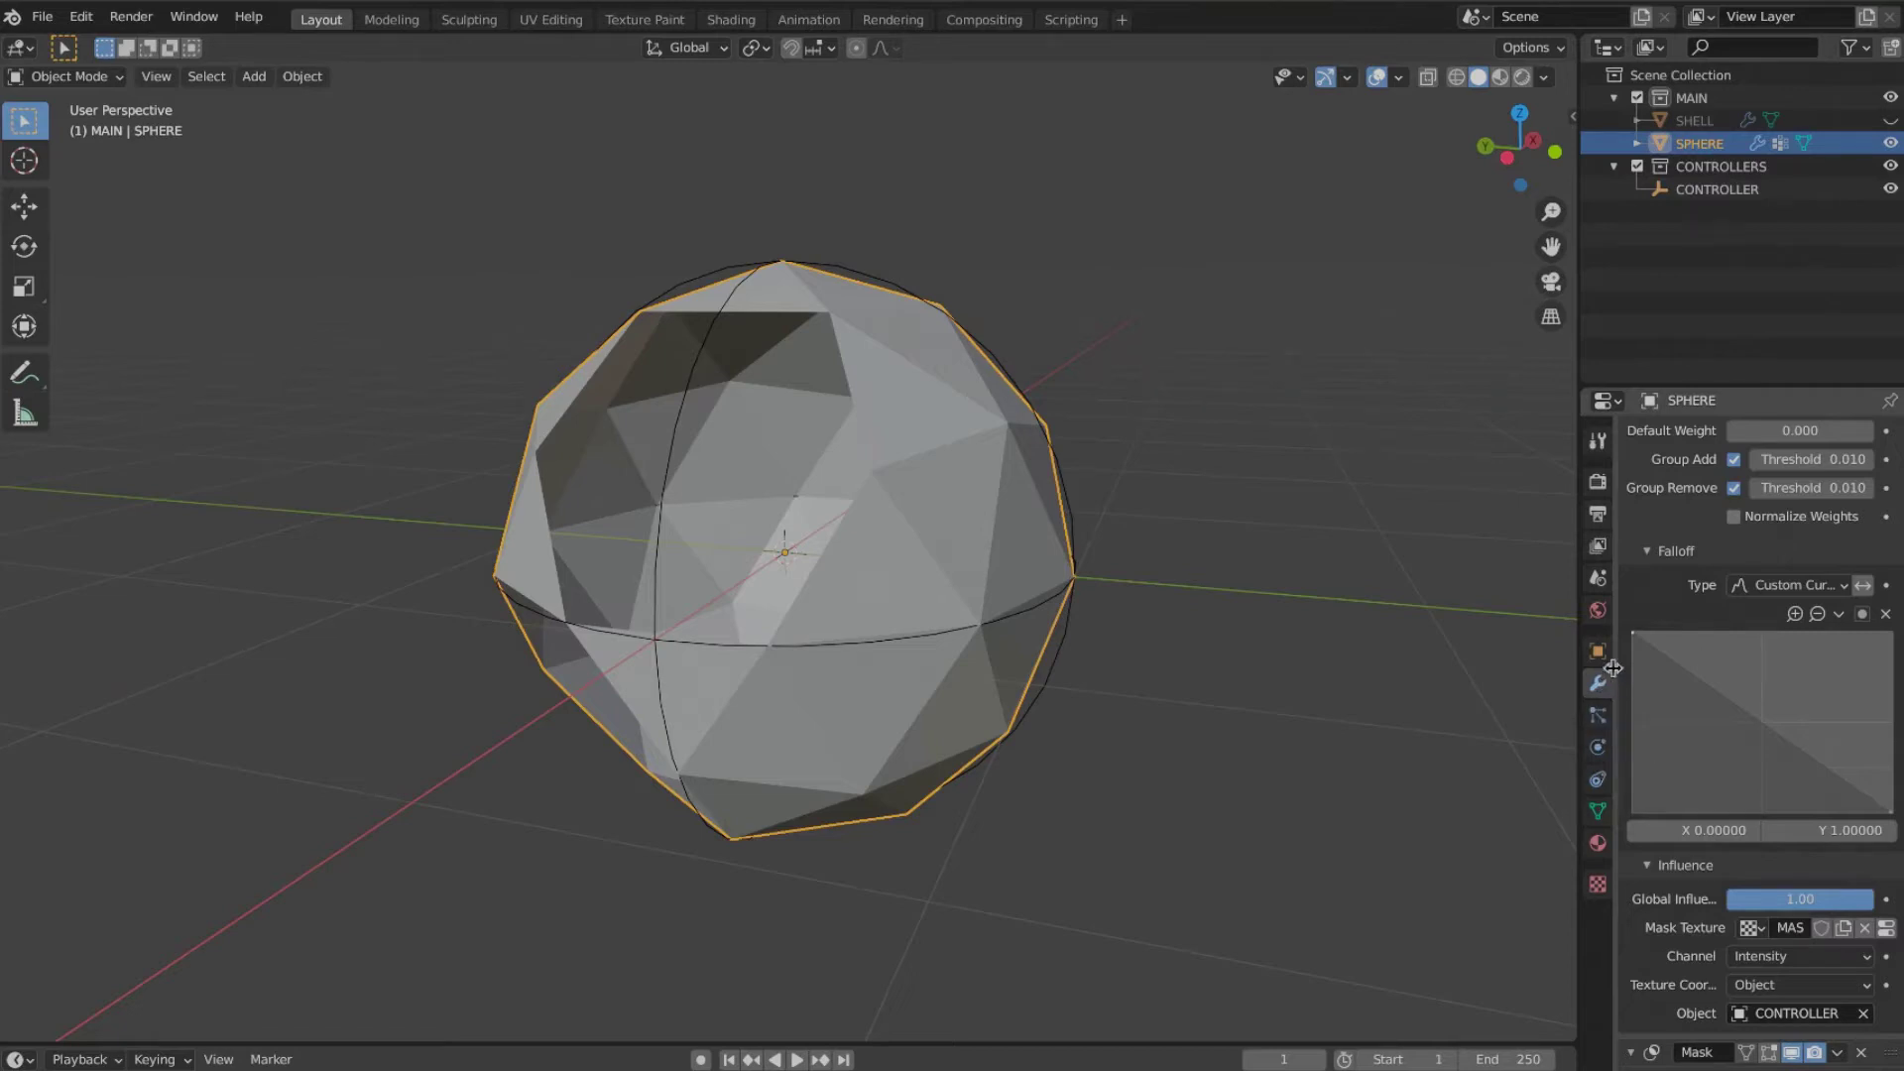
Step: Collapse SPHERE's Vertex Weight Edit and Mask modifiers and add a Solidify modifier below them
left_click(1647, 552)
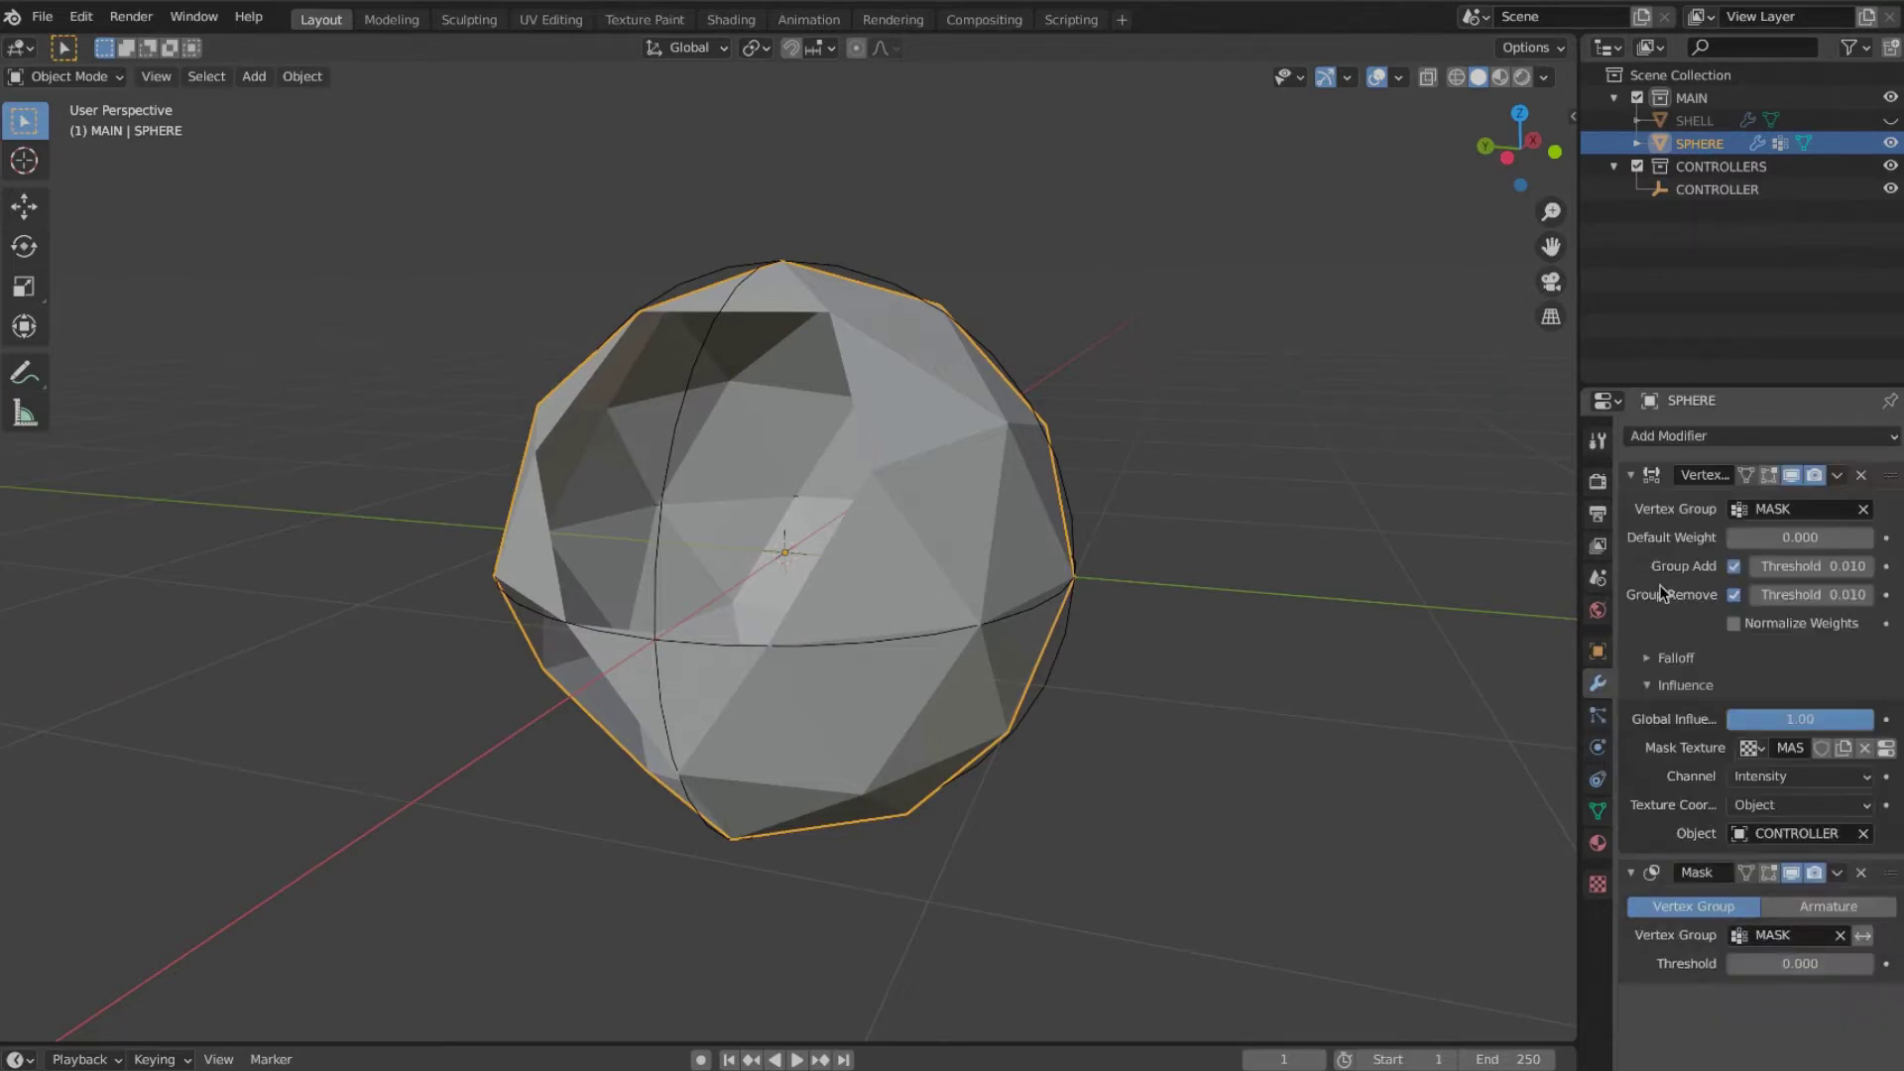
left_click(1632, 470)
left_click(1630, 503)
left_click(1669, 437)
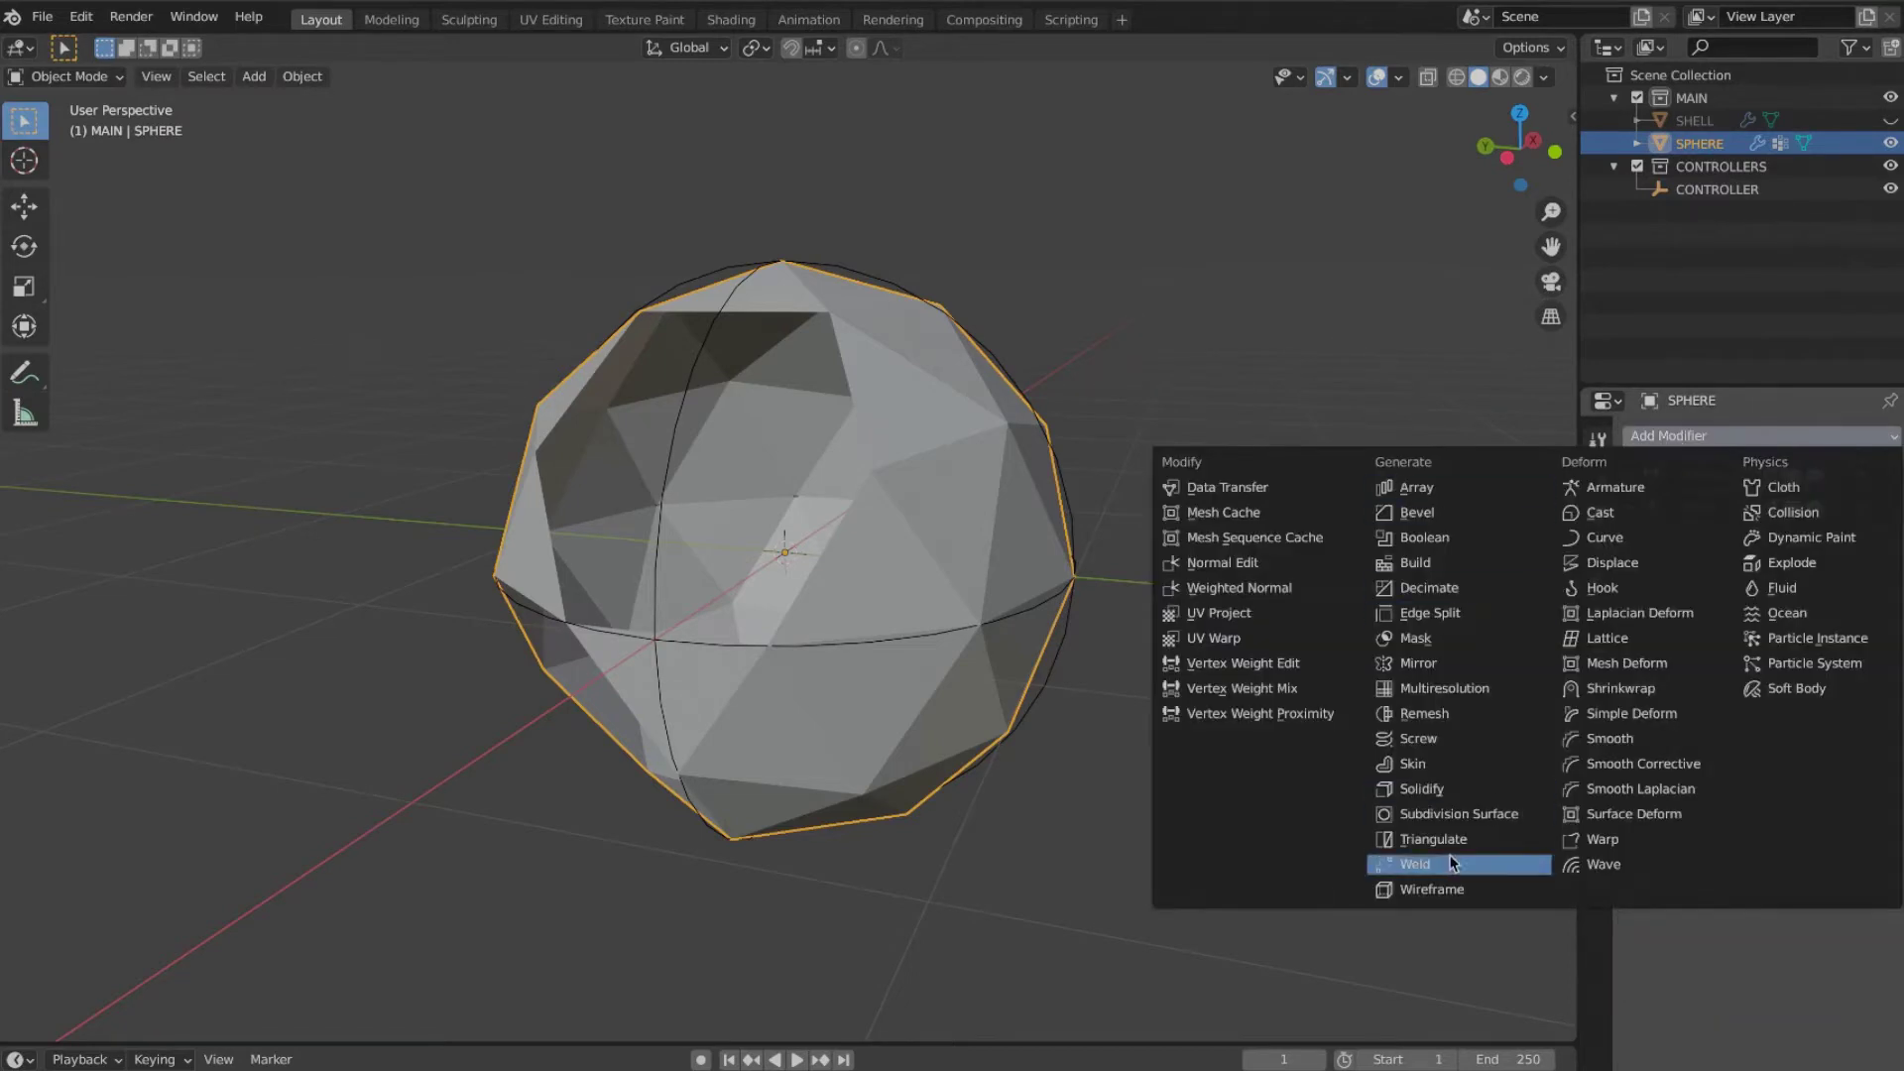
left_click(1472, 788)
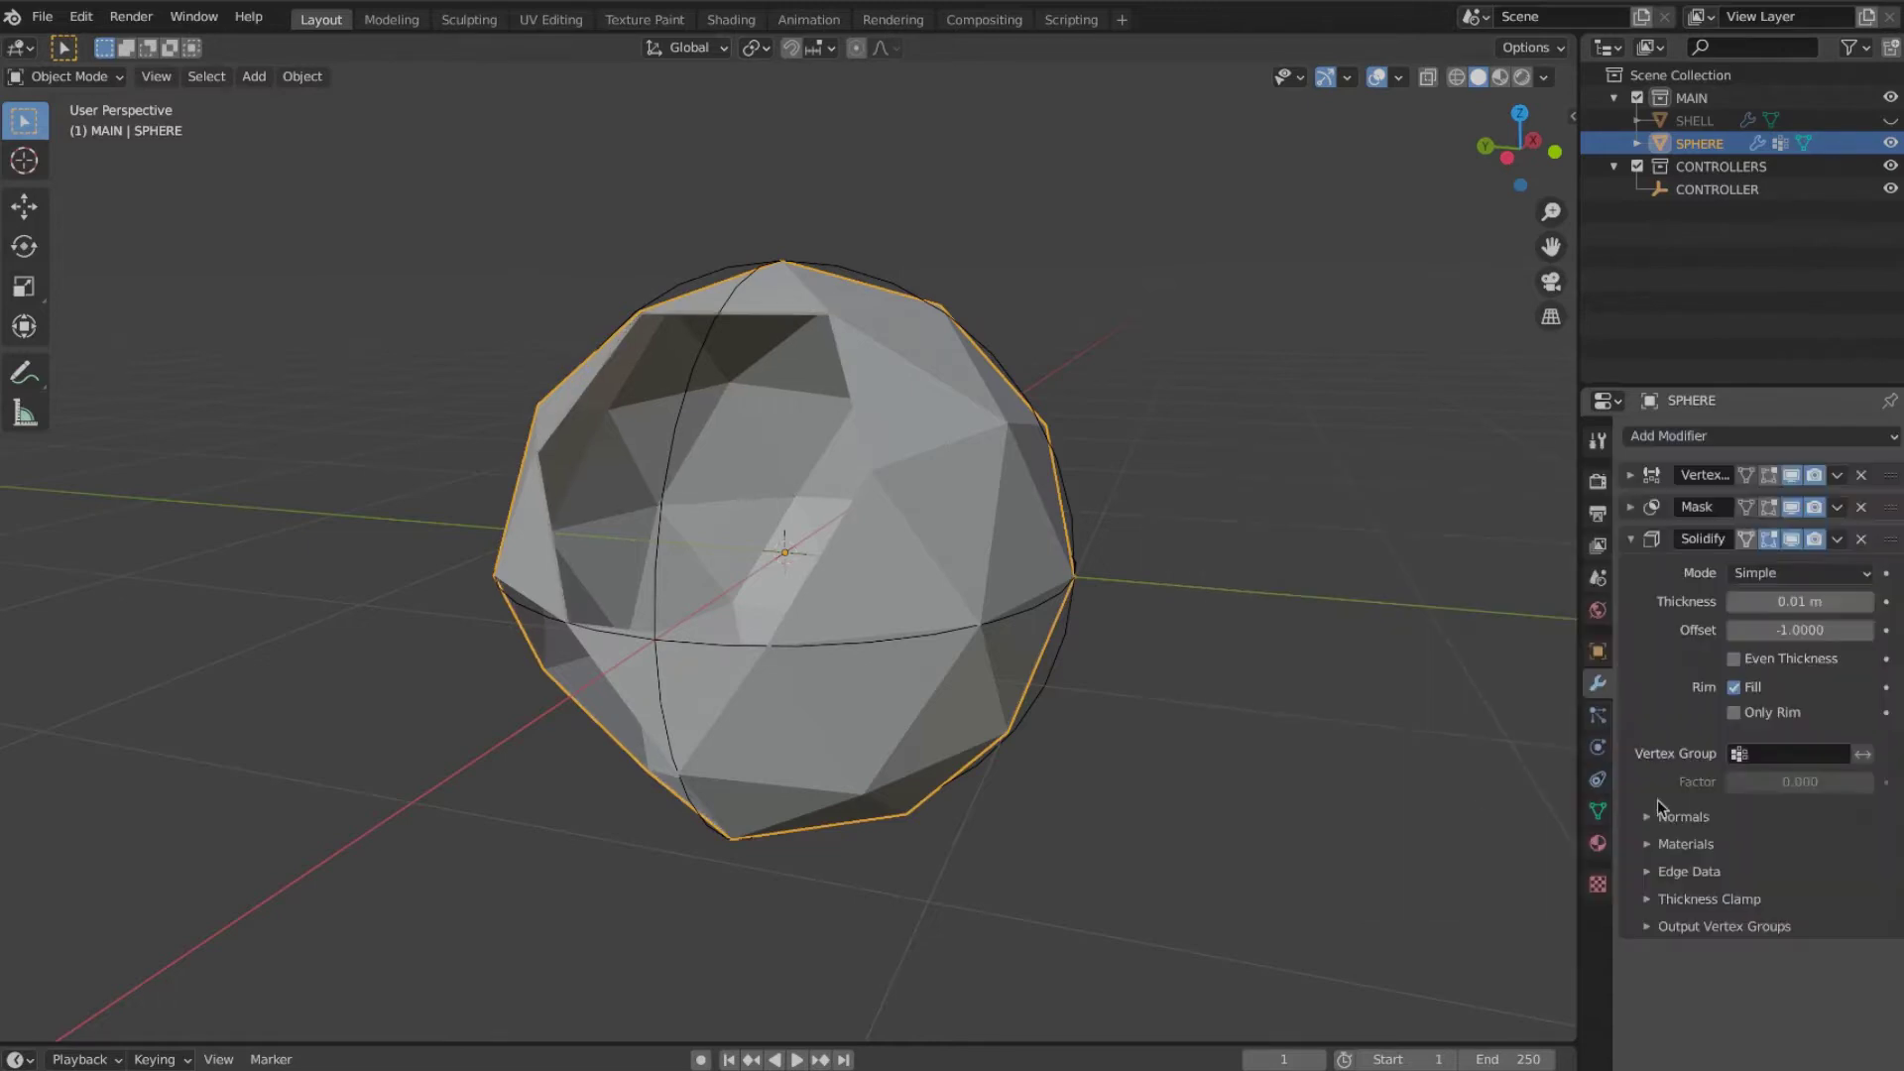
Step: Increase the Solidify thickness on SPHERE to give the shell around the masked opening a visibly thicker rim
middle_click_drag(837, 600, 773, 509)
scroll(787, 518, "up", 3)
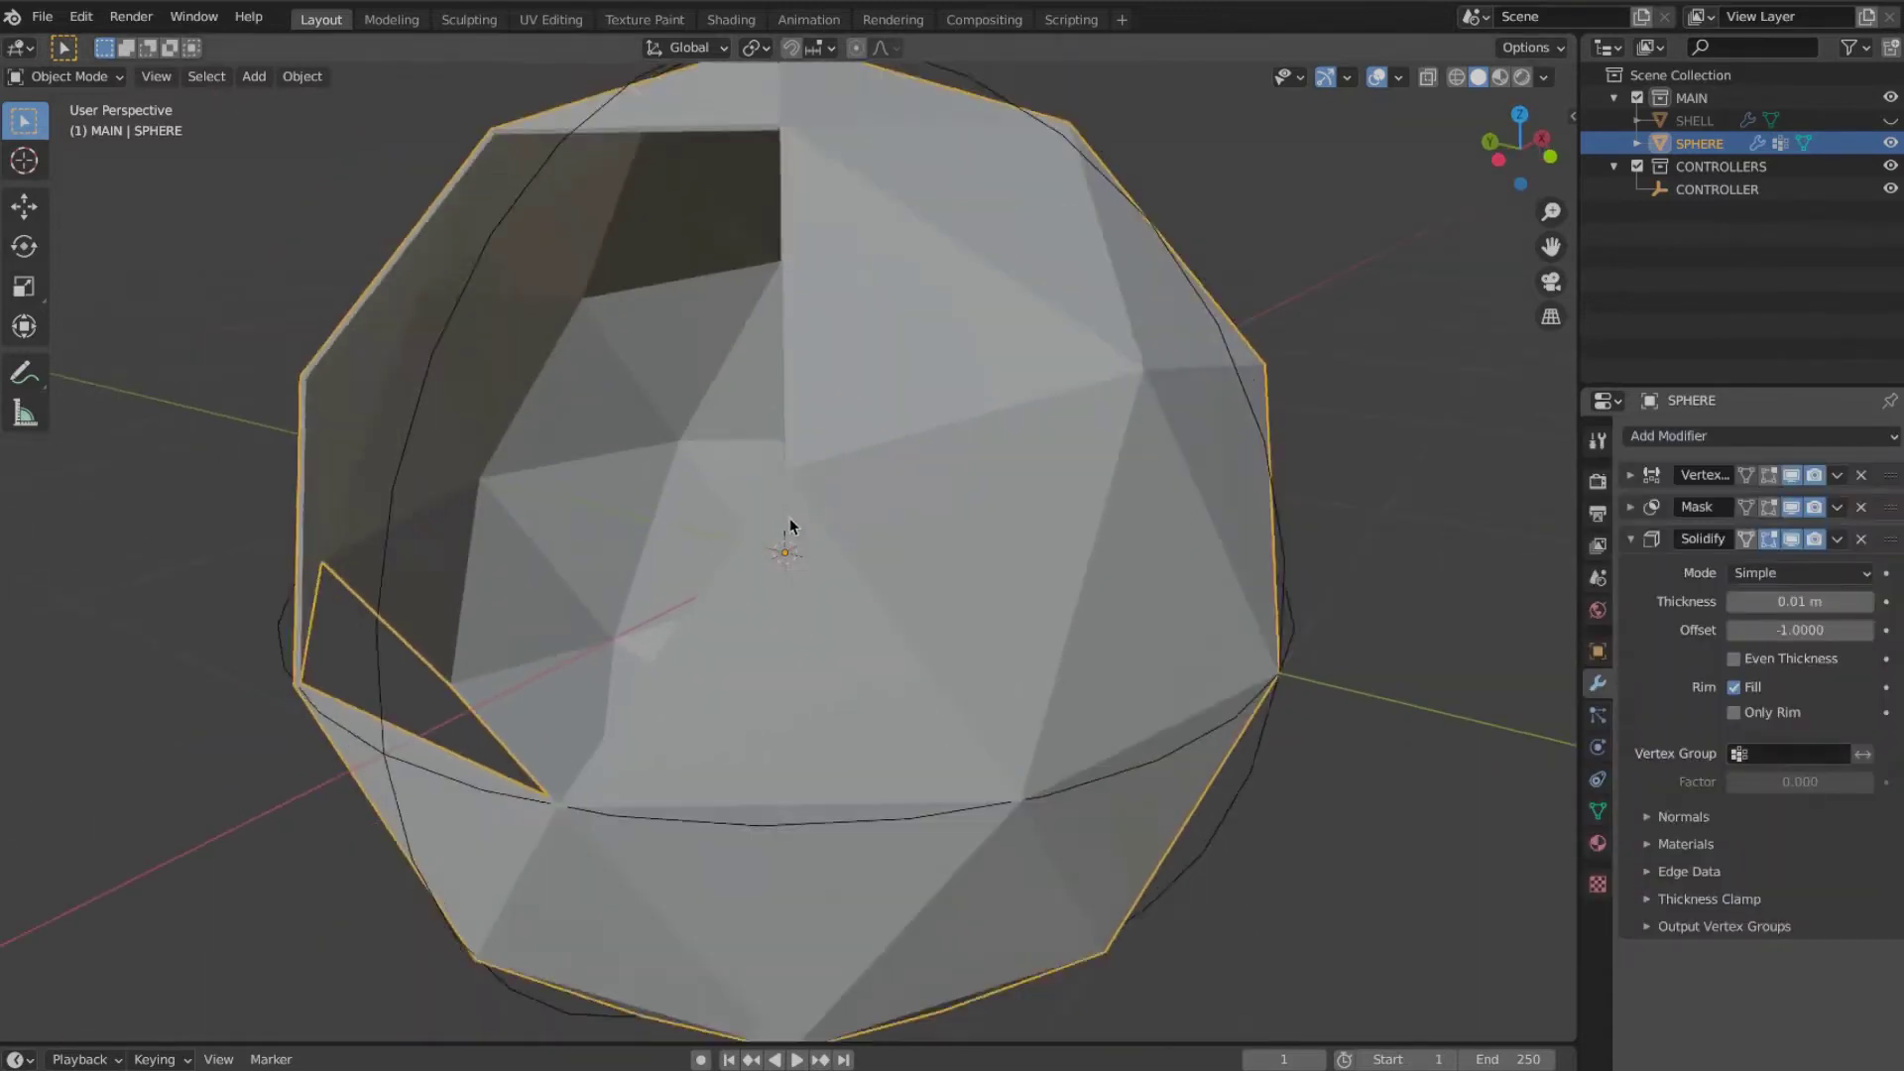
scroll(791, 521, "down", 1)
left_click_drag(1798, 600, 1805, 600)
Step: Try rotating the CONTROLLER empty to test the mask on the solidified sphere
middle_click_drag(982, 679, 1065, 696)
left_click(1188, 592)
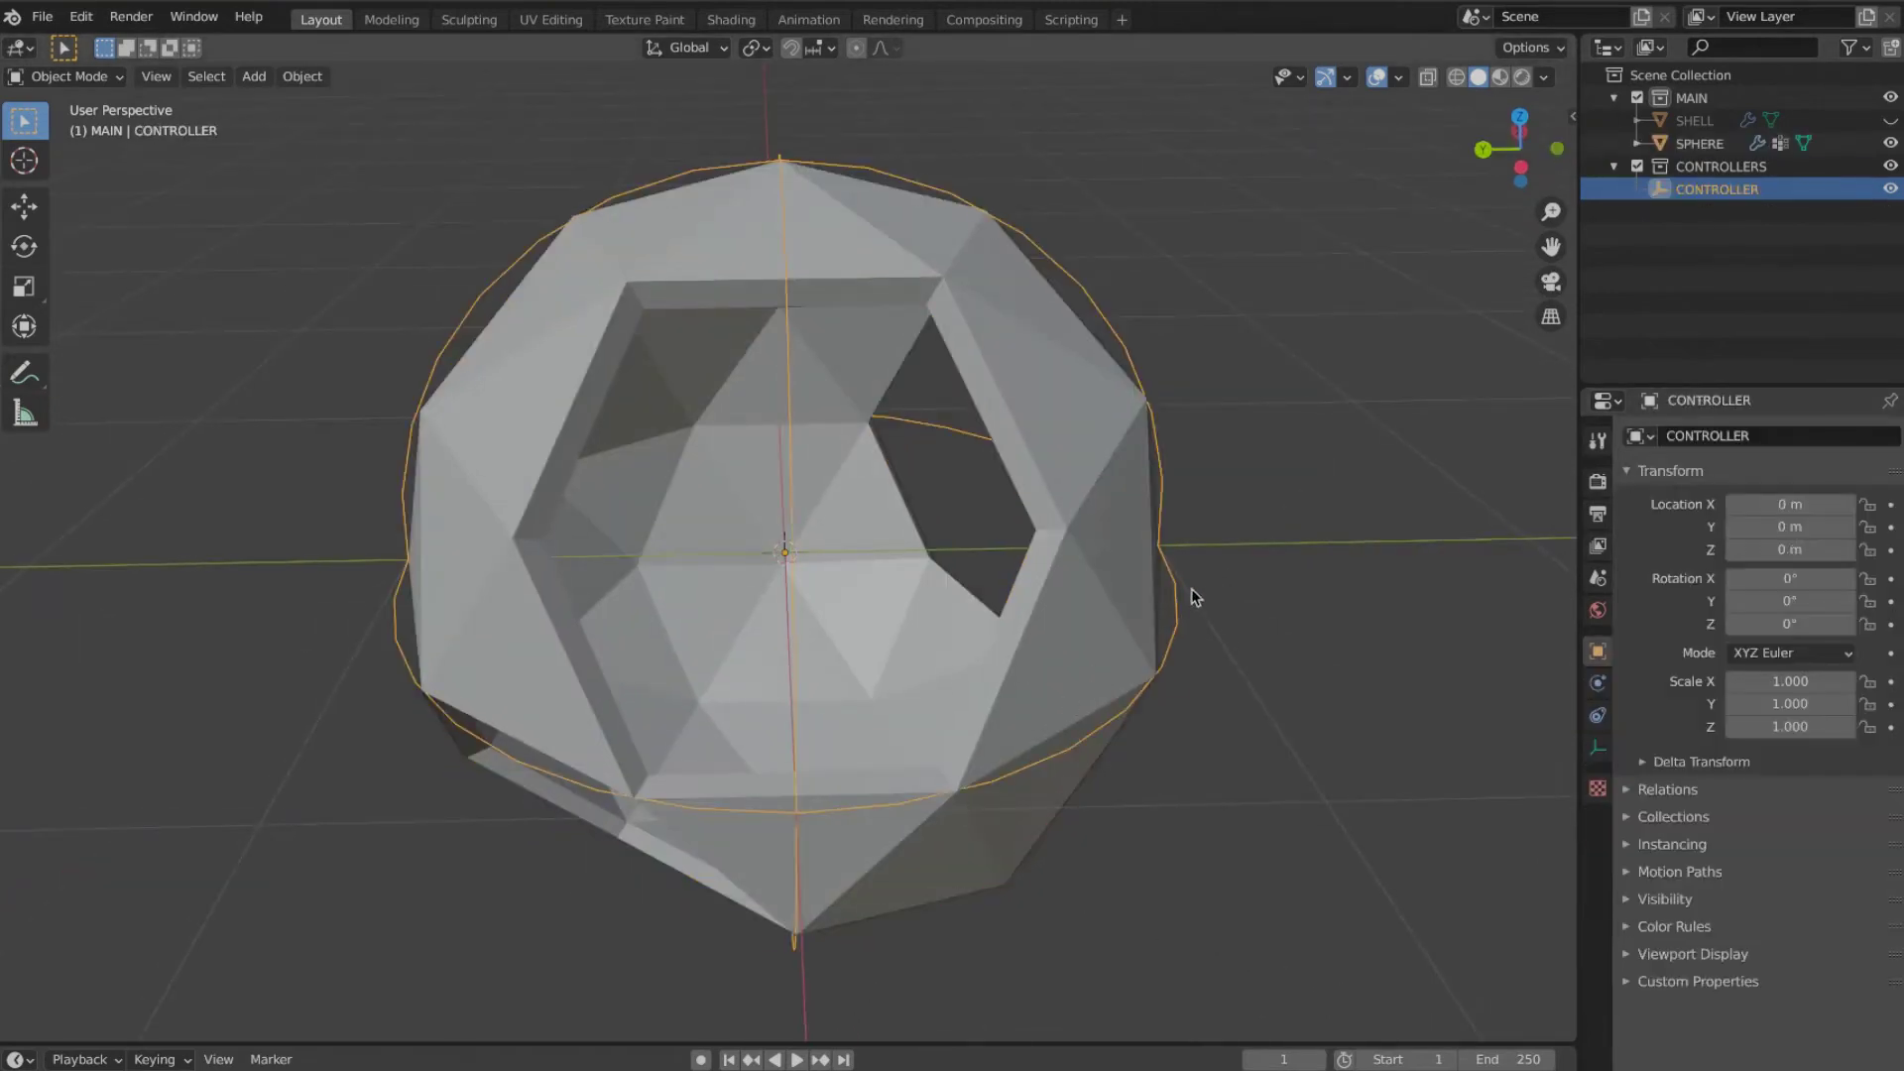
key("r")
right_click(816, 455)
Step: Unhide the SHELL object around the sphere
middle_click_drag(892, 464, 1022, 535)
scroll(923, 384, "down", 4)
scroll(922, 385, "down", 3)
scroll(920, 385, "up", 4)
left_click(1891, 121)
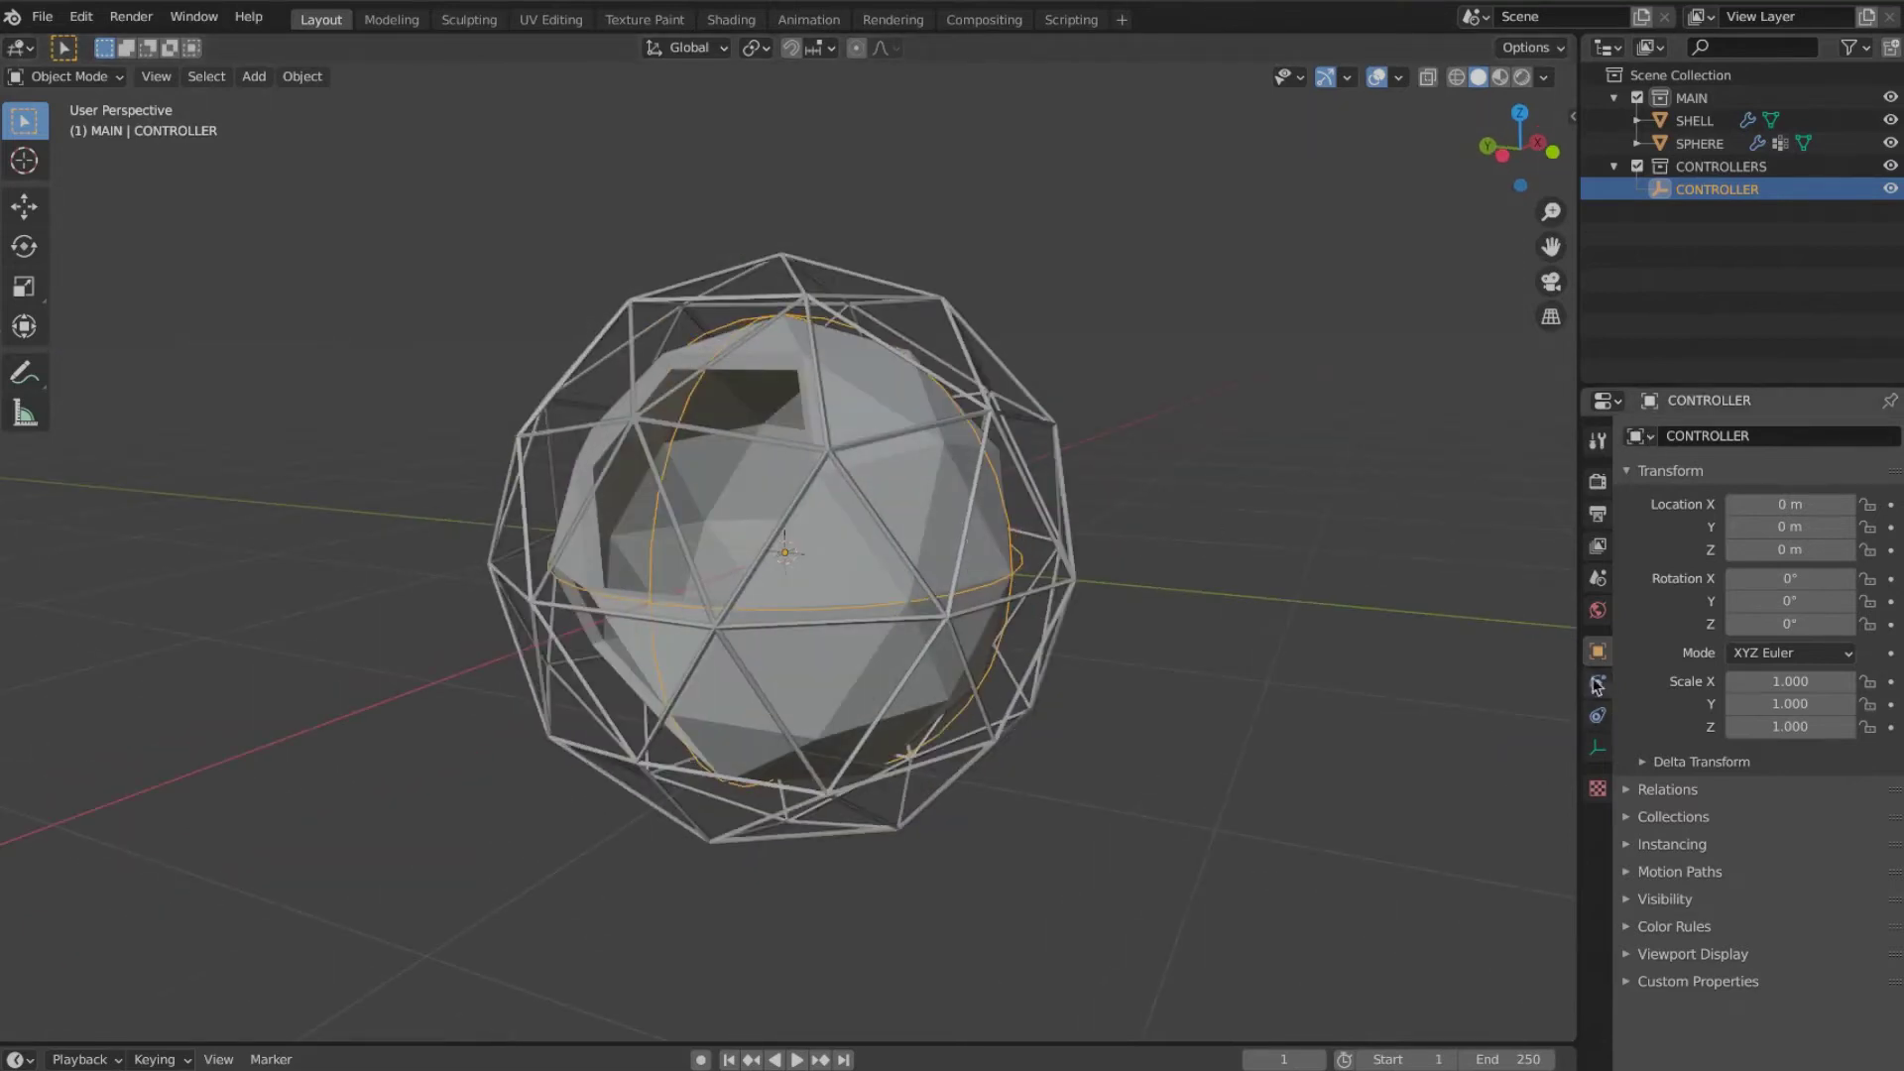
left_click(1599, 725)
left_click(1692, 438)
left_click(1693, 437)
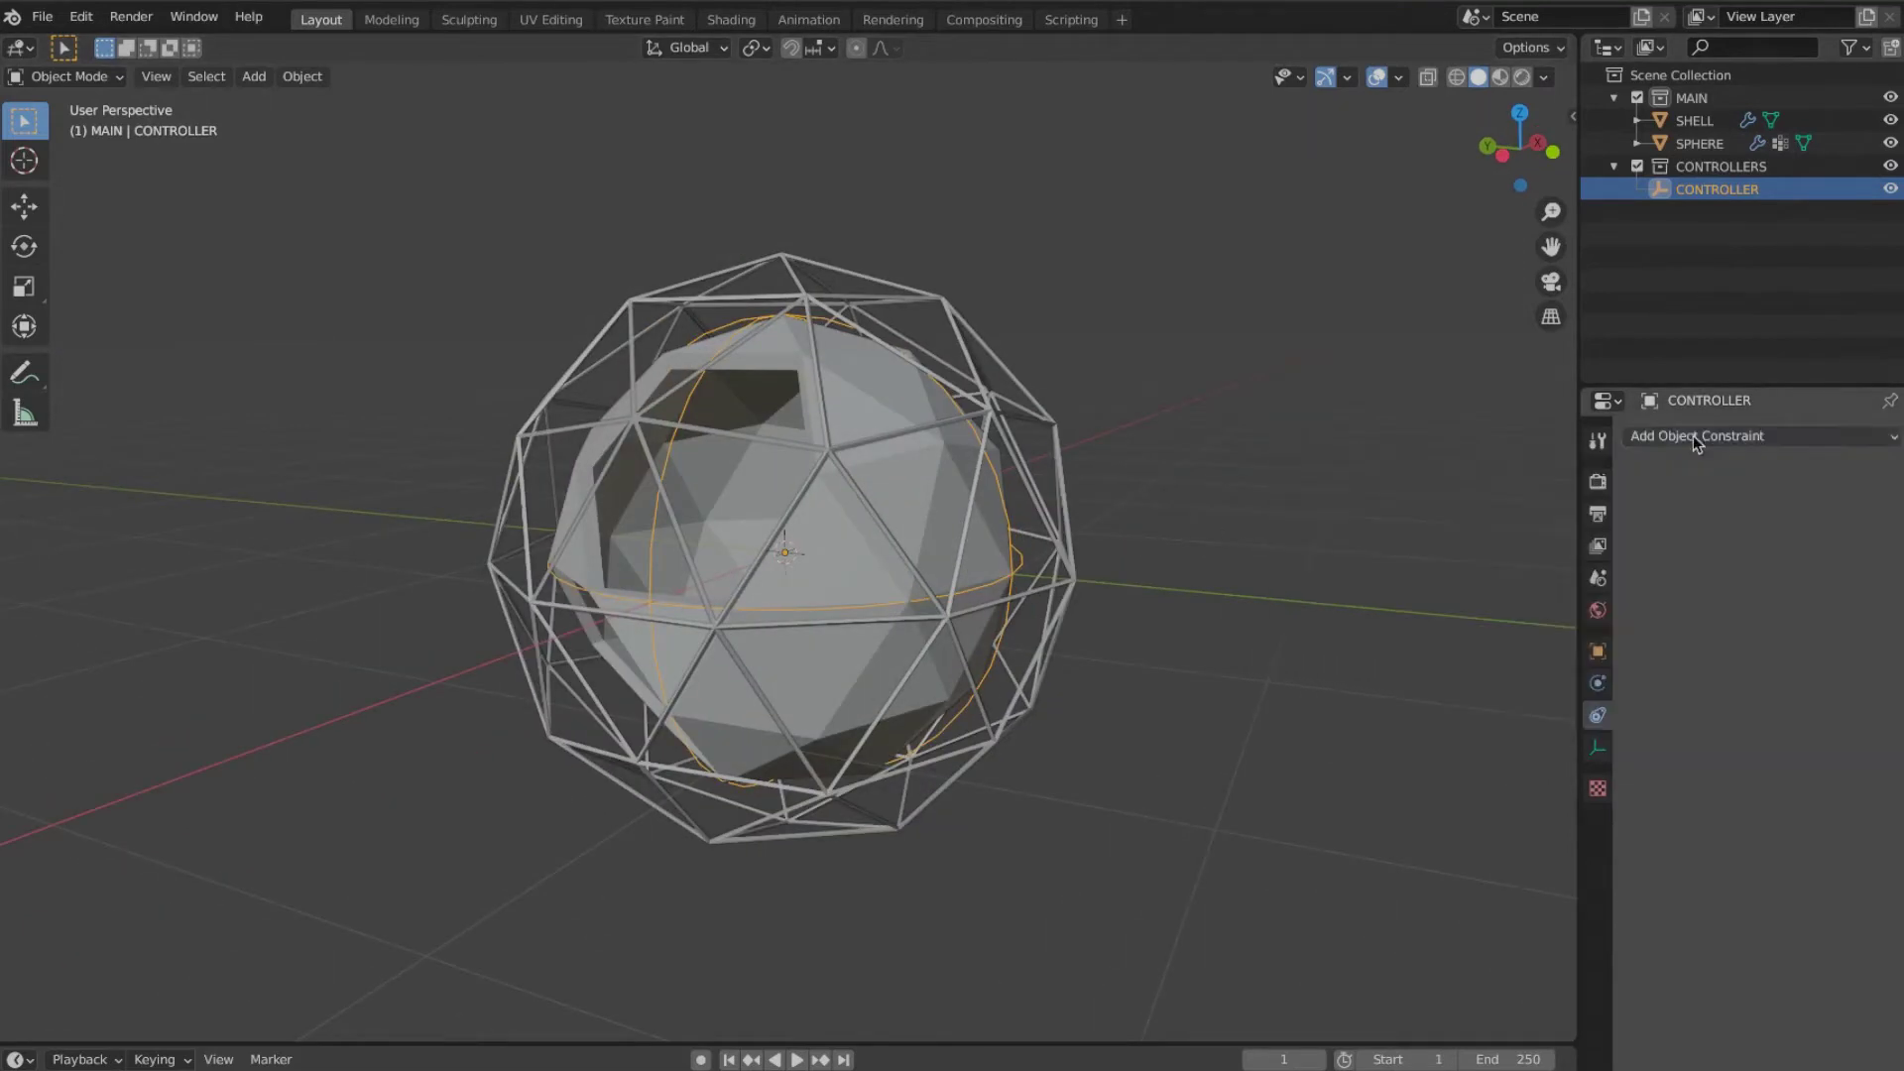
Step: Add a Vertex Weight Edit modifier to SHELL and move it above the Wireframe modifier
left_click(1031, 476)
left_click(1596, 686)
left_click(1633, 475)
left_click(1628, 442)
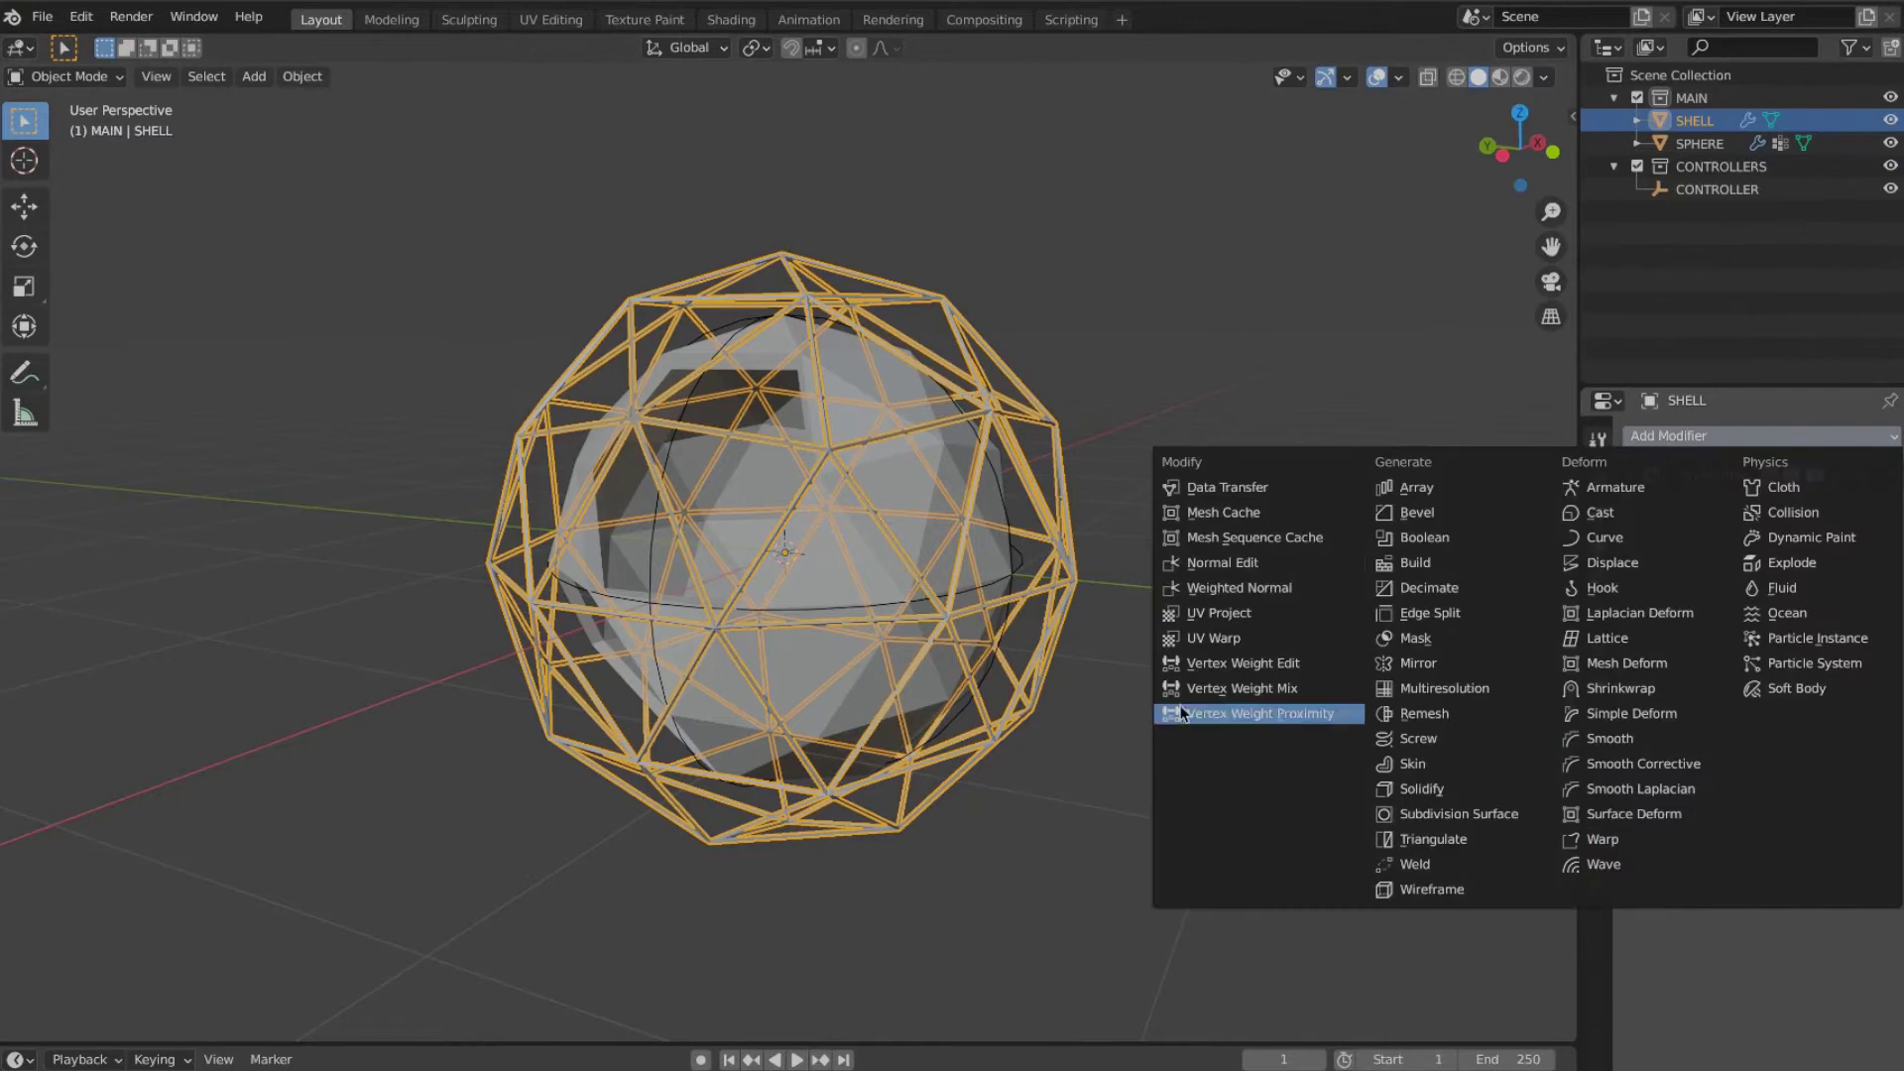
left_click(1220, 671)
left_click_drag(1886, 508, 1887, 468)
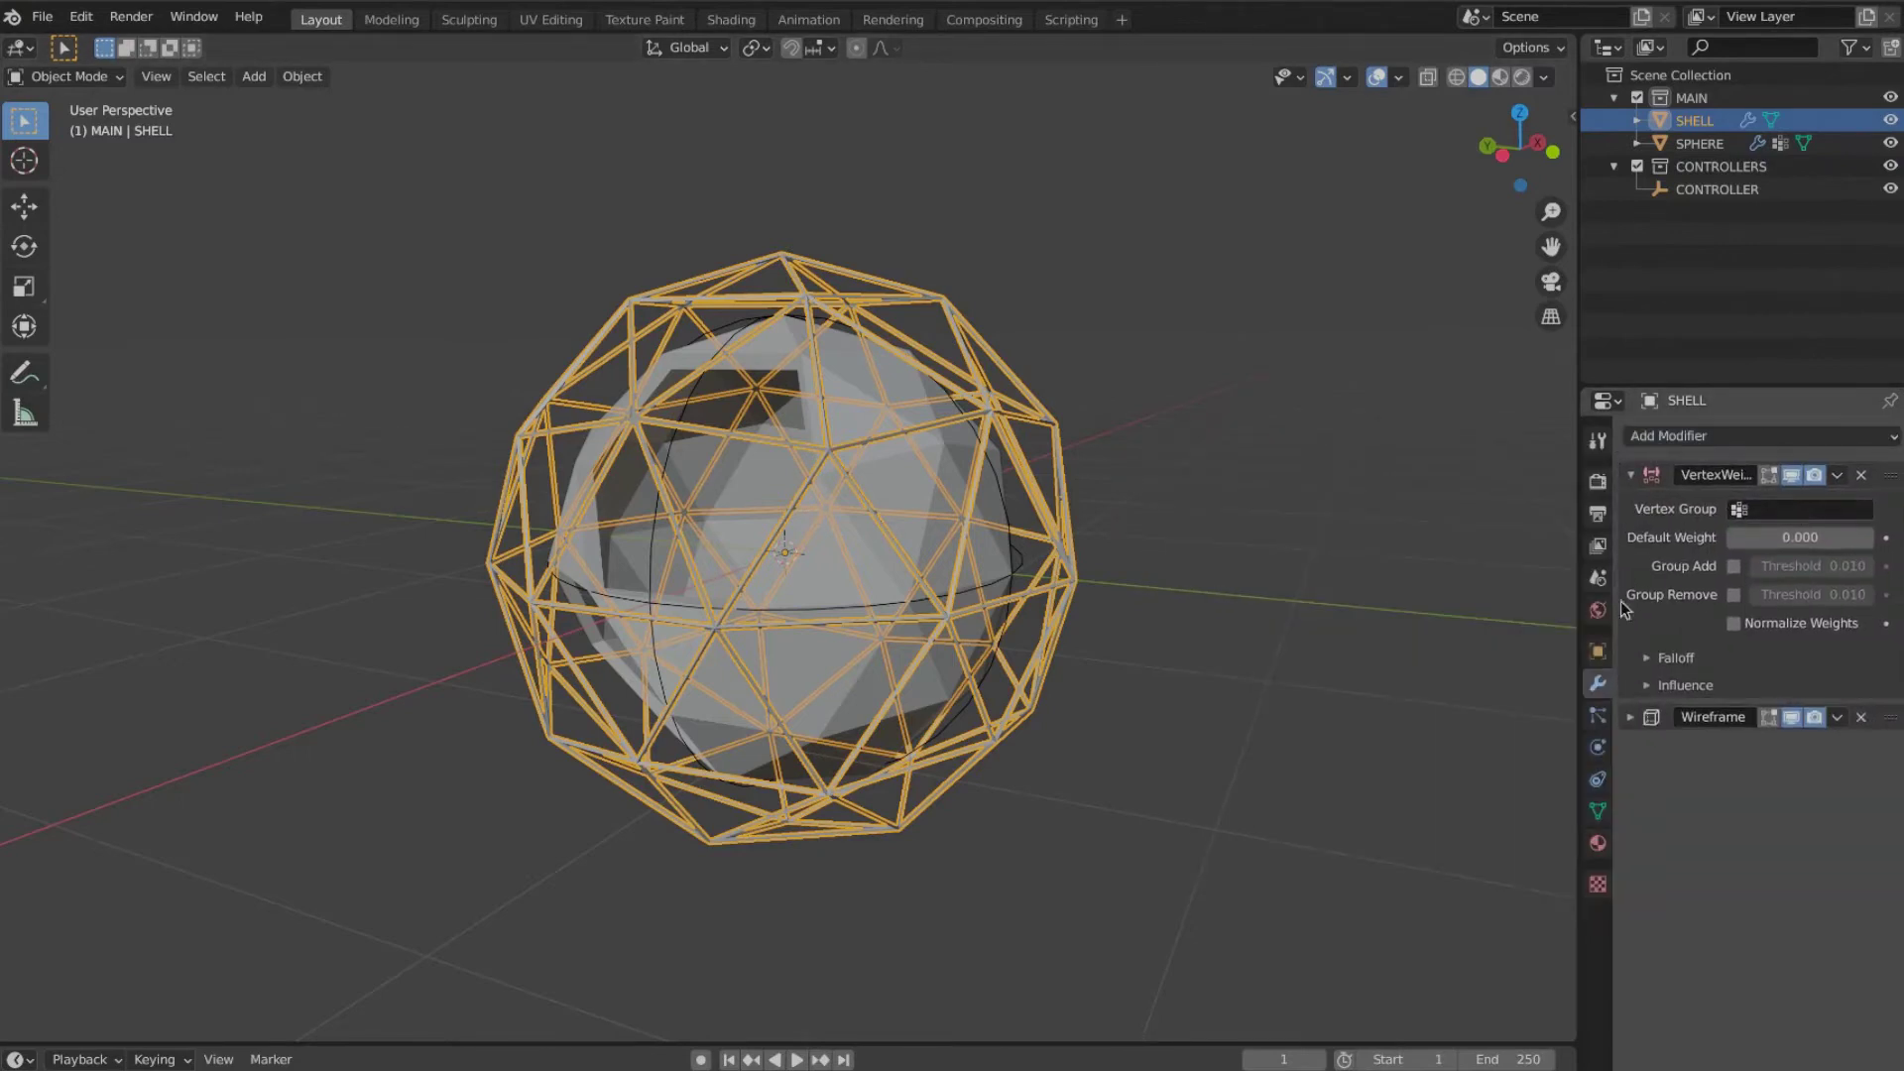
Step: Add a vertex group named SHELL_MASK to the SHELL mesh in Edit Mode and return to Object Mode
key("ctrl+Tab")
left_click(1086, 595)
left_click(1597, 652)
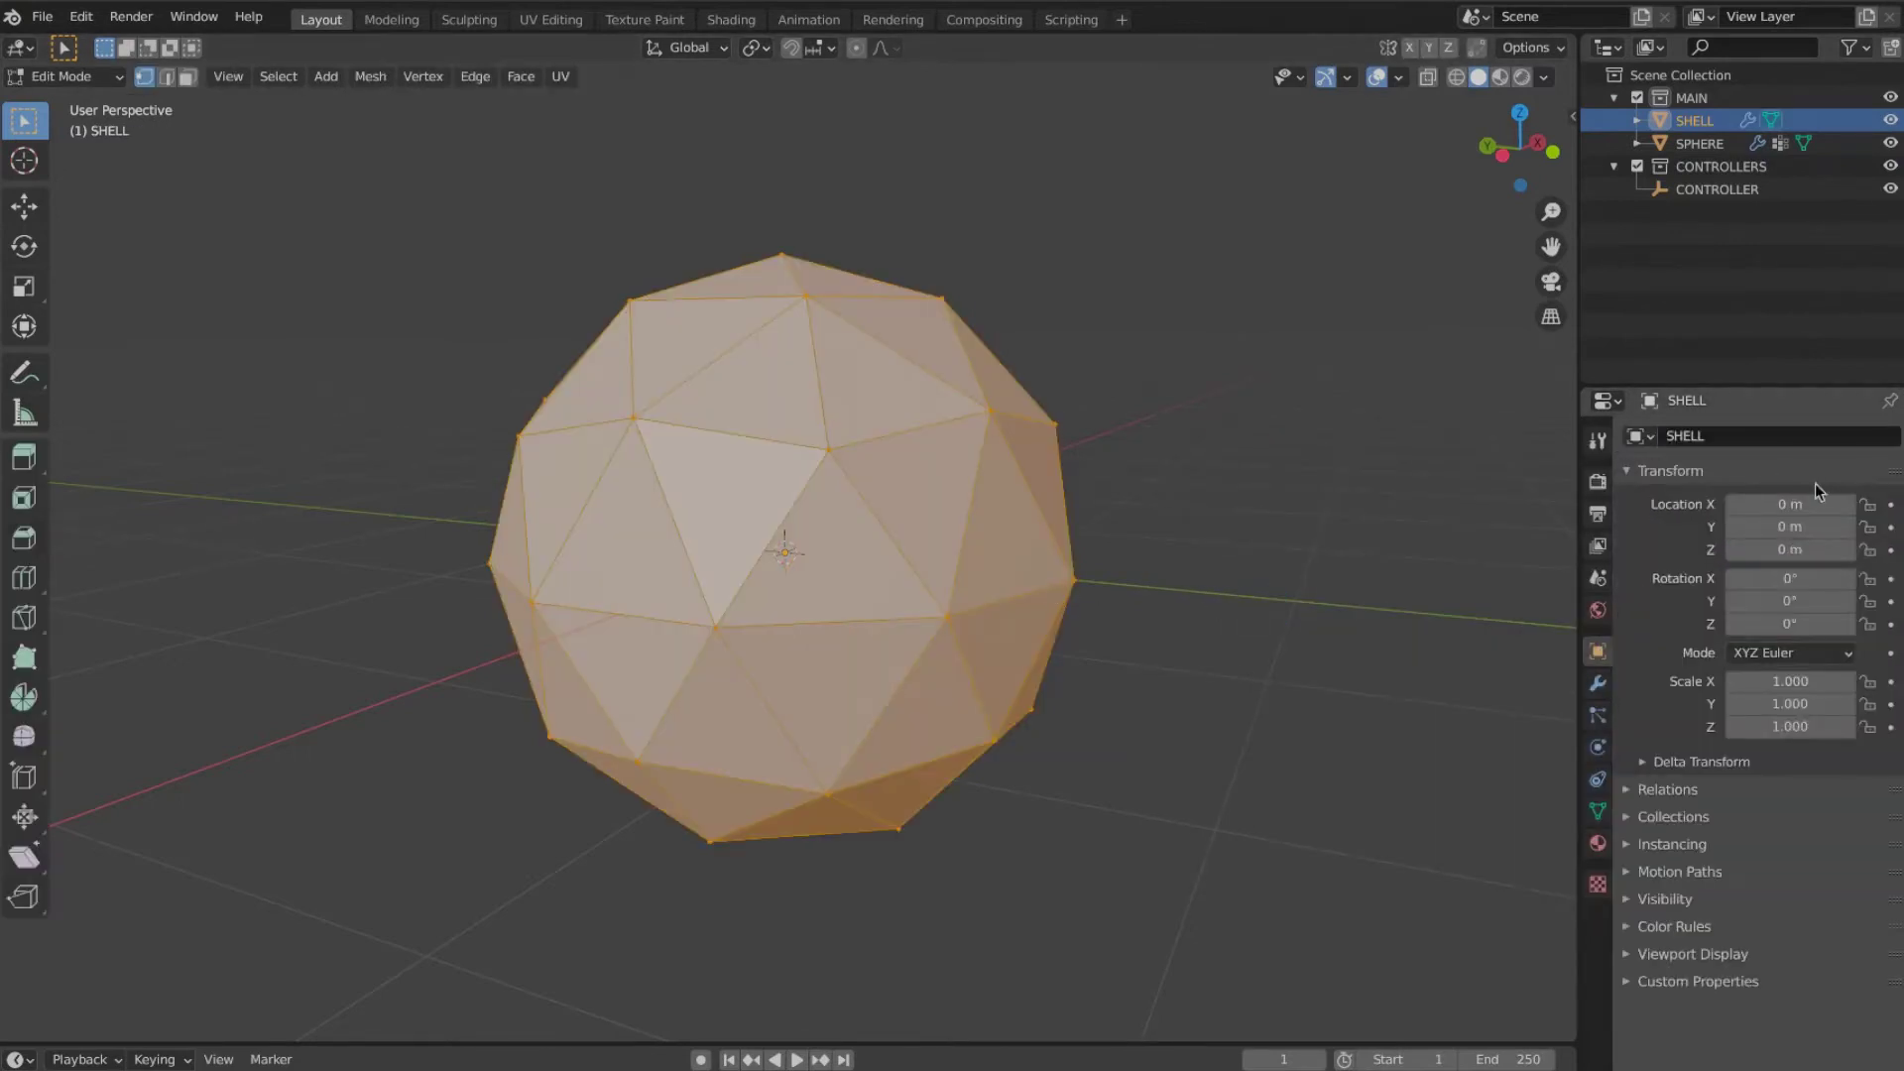
left_click(1598, 811)
left_click(1891, 505)
double_click(1719, 509)
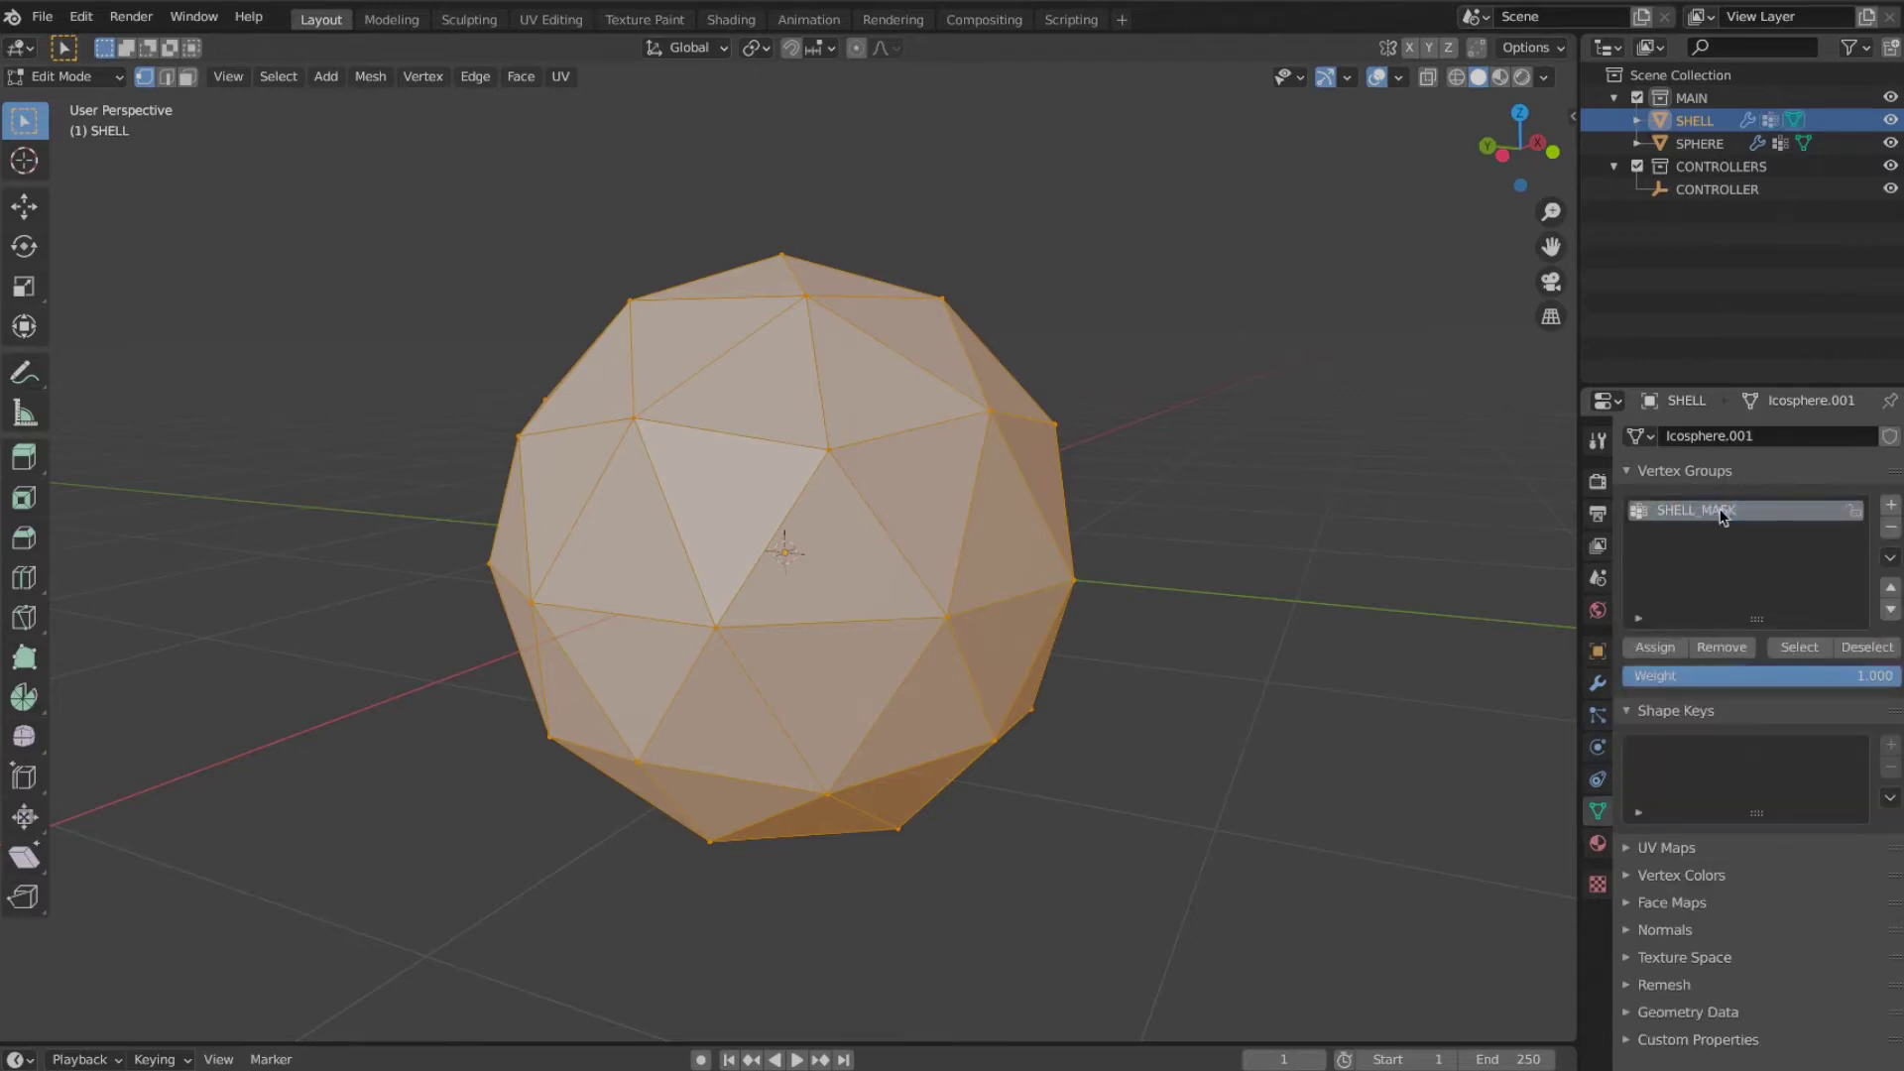
key("ctrl+Tab")
left_click(833, 656)
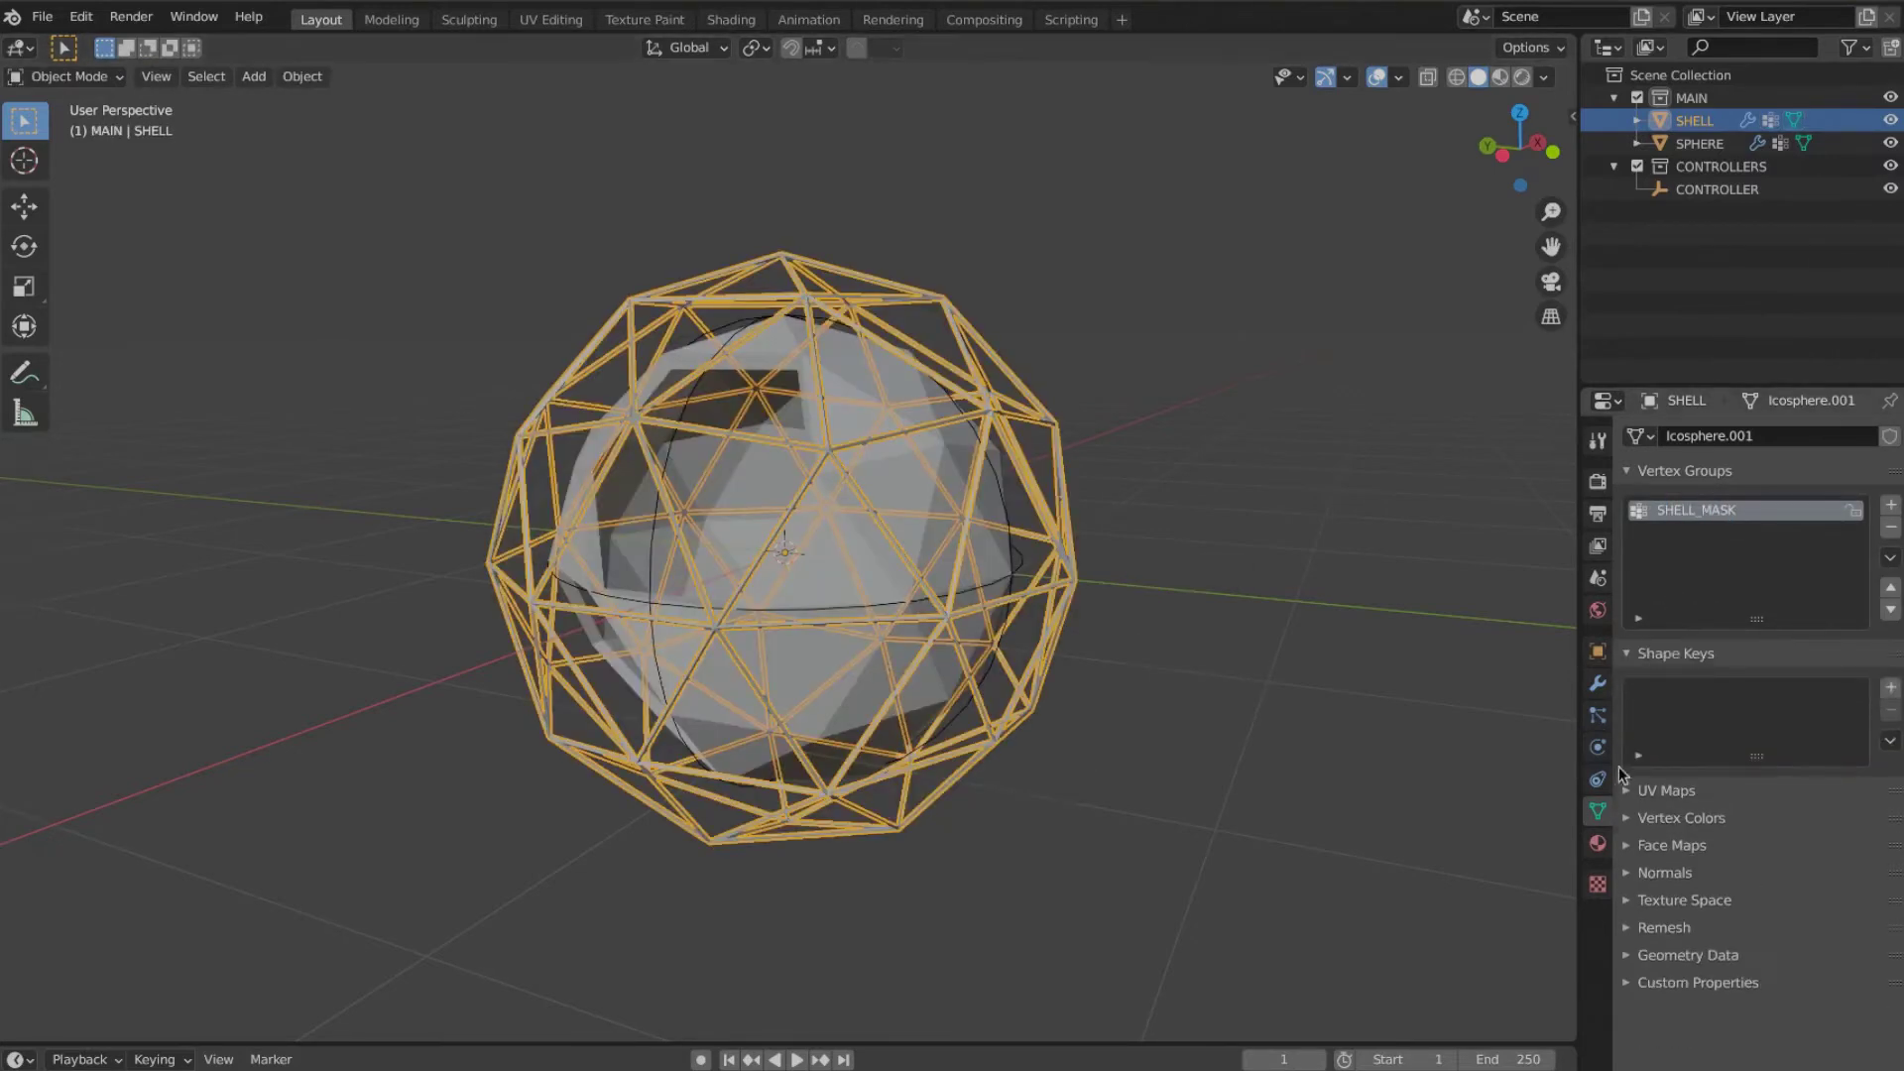
Step: Assign SHELL_MASK to SHELL's Vertex Weight Edit modifier and enable Group Add and Group Remove
left_click(1597, 683)
left_click(1801, 509)
left_click(1733, 546)
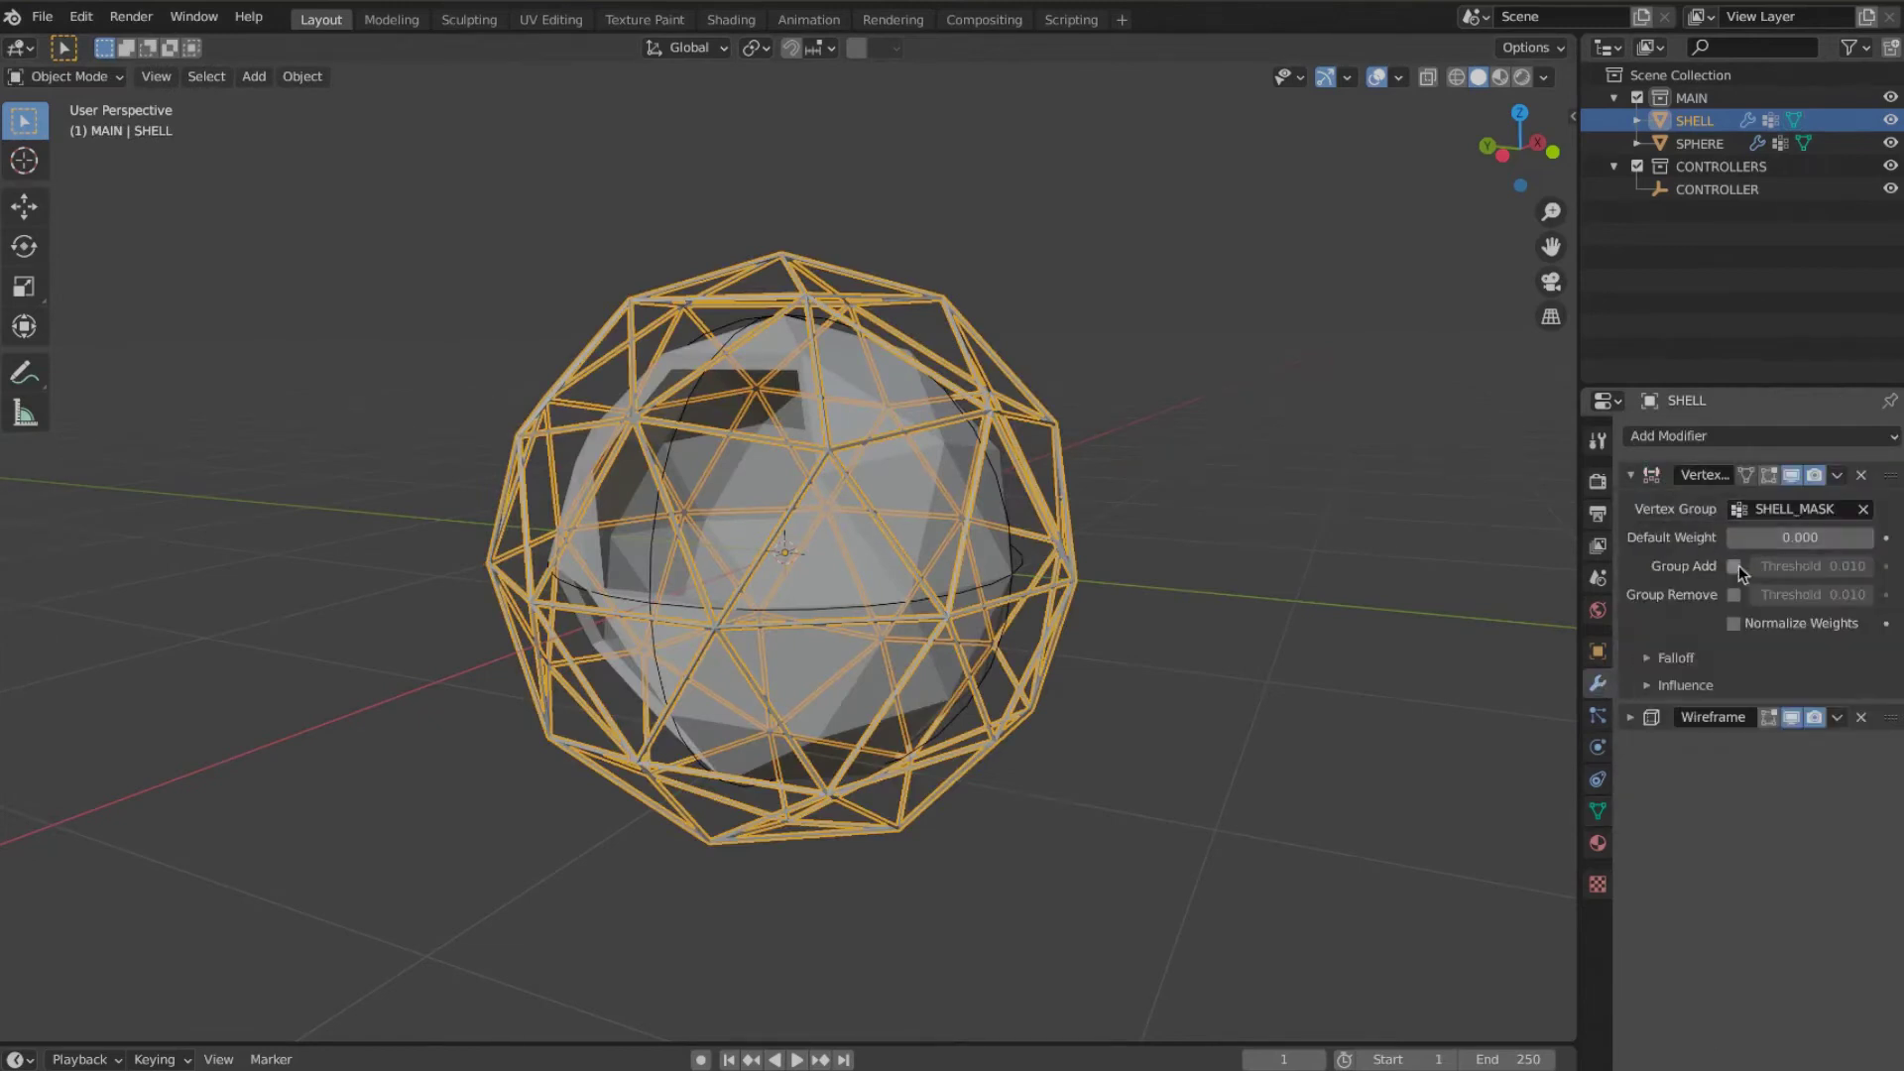
Step: Set the weight edit falloff to Custom Curve and invert the curve so it descends from 1 to 0
left_click(1676, 657)
left_click(1800, 692)
left_click(1807, 729)
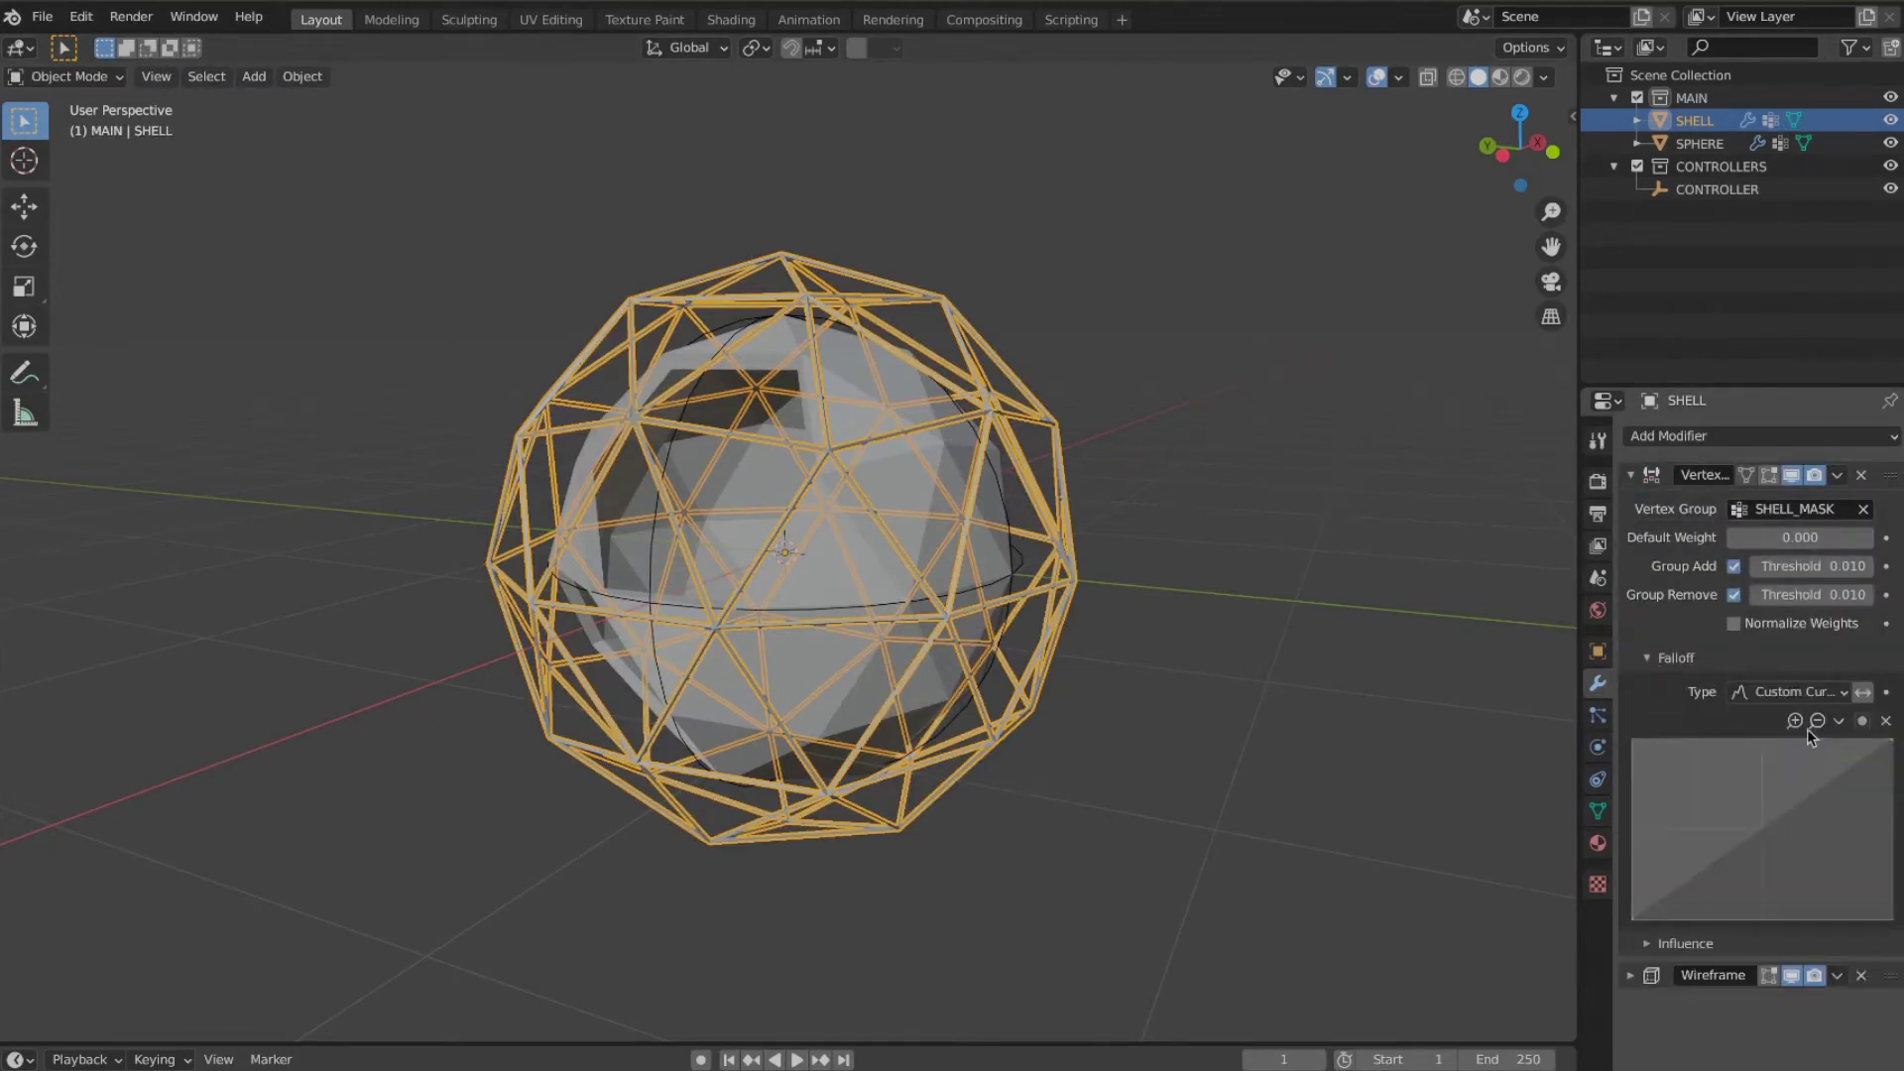
left_click_drag(1895, 772, 1892, 928)
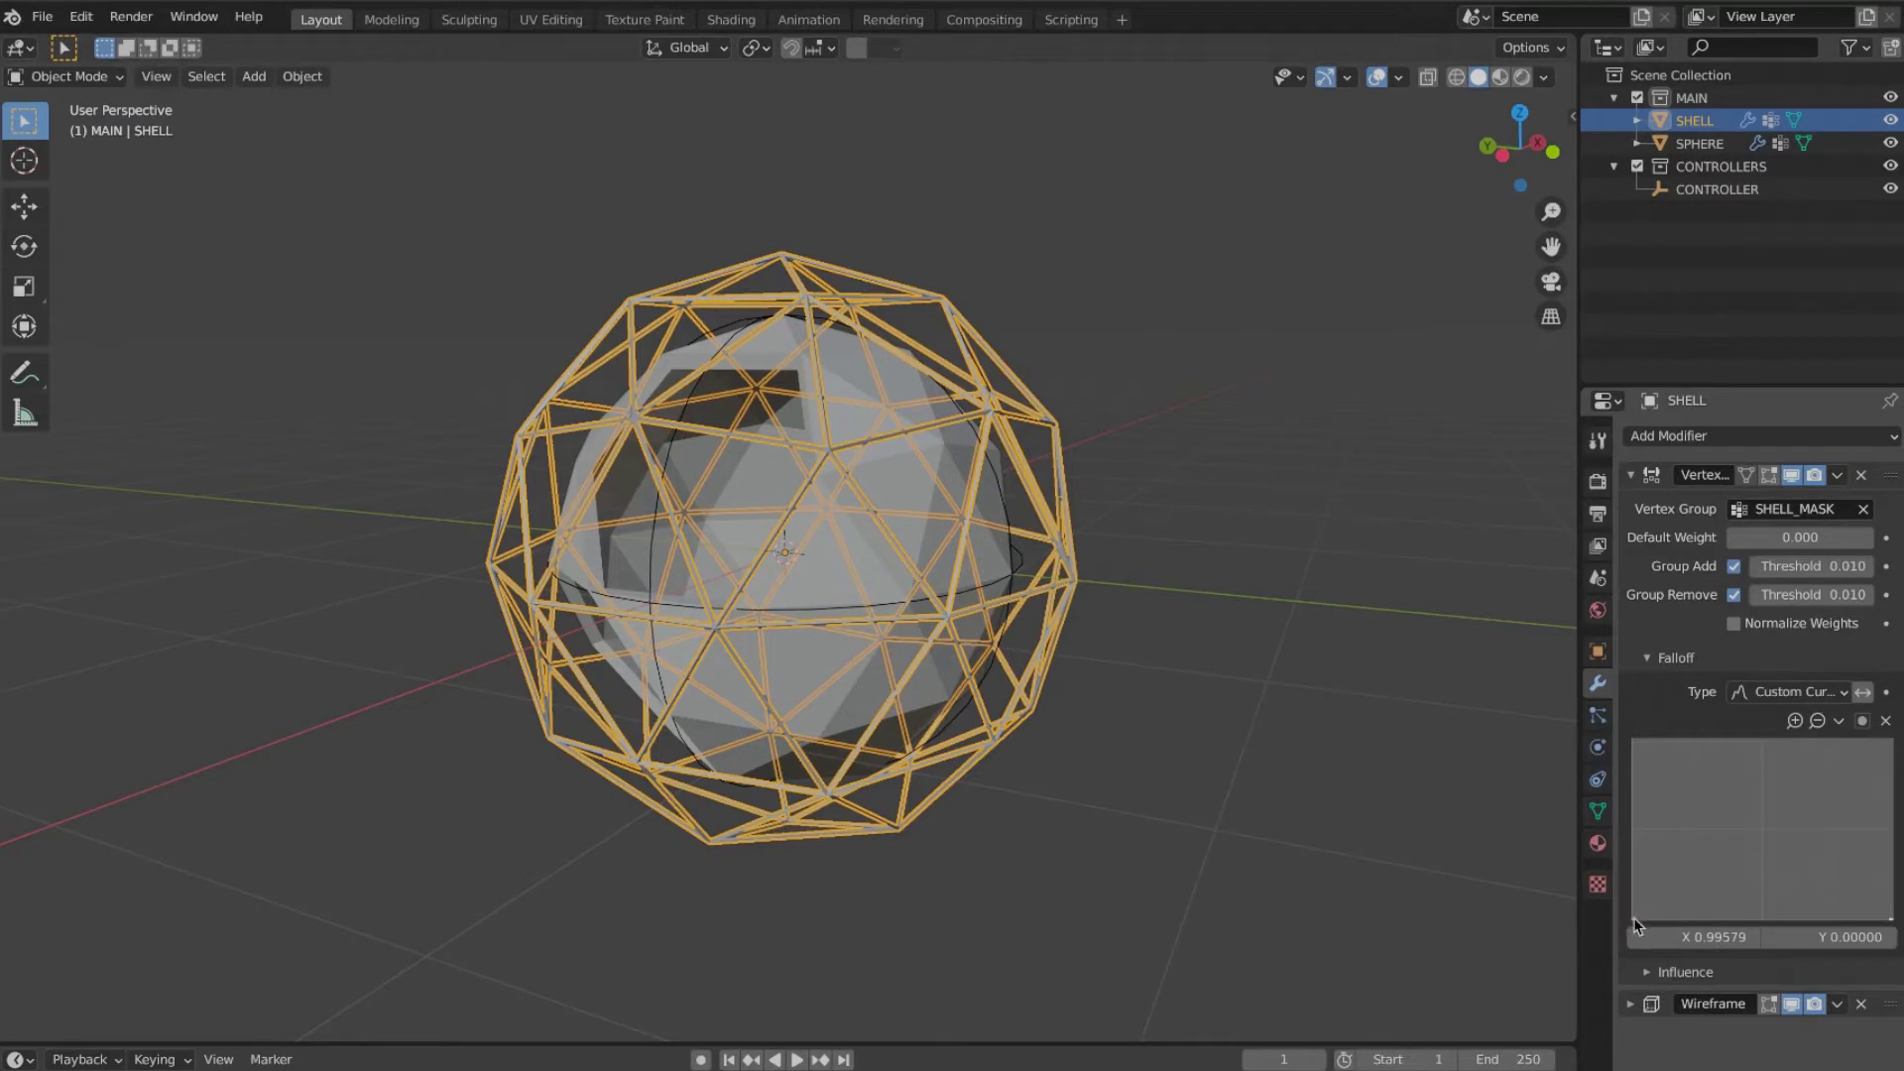
left_click_drag(1637, 923, 1634, 742)
Step: Create a new mask texture for SHELL's weight edit influence and set its type to Clouds
left_click(1643, 973)
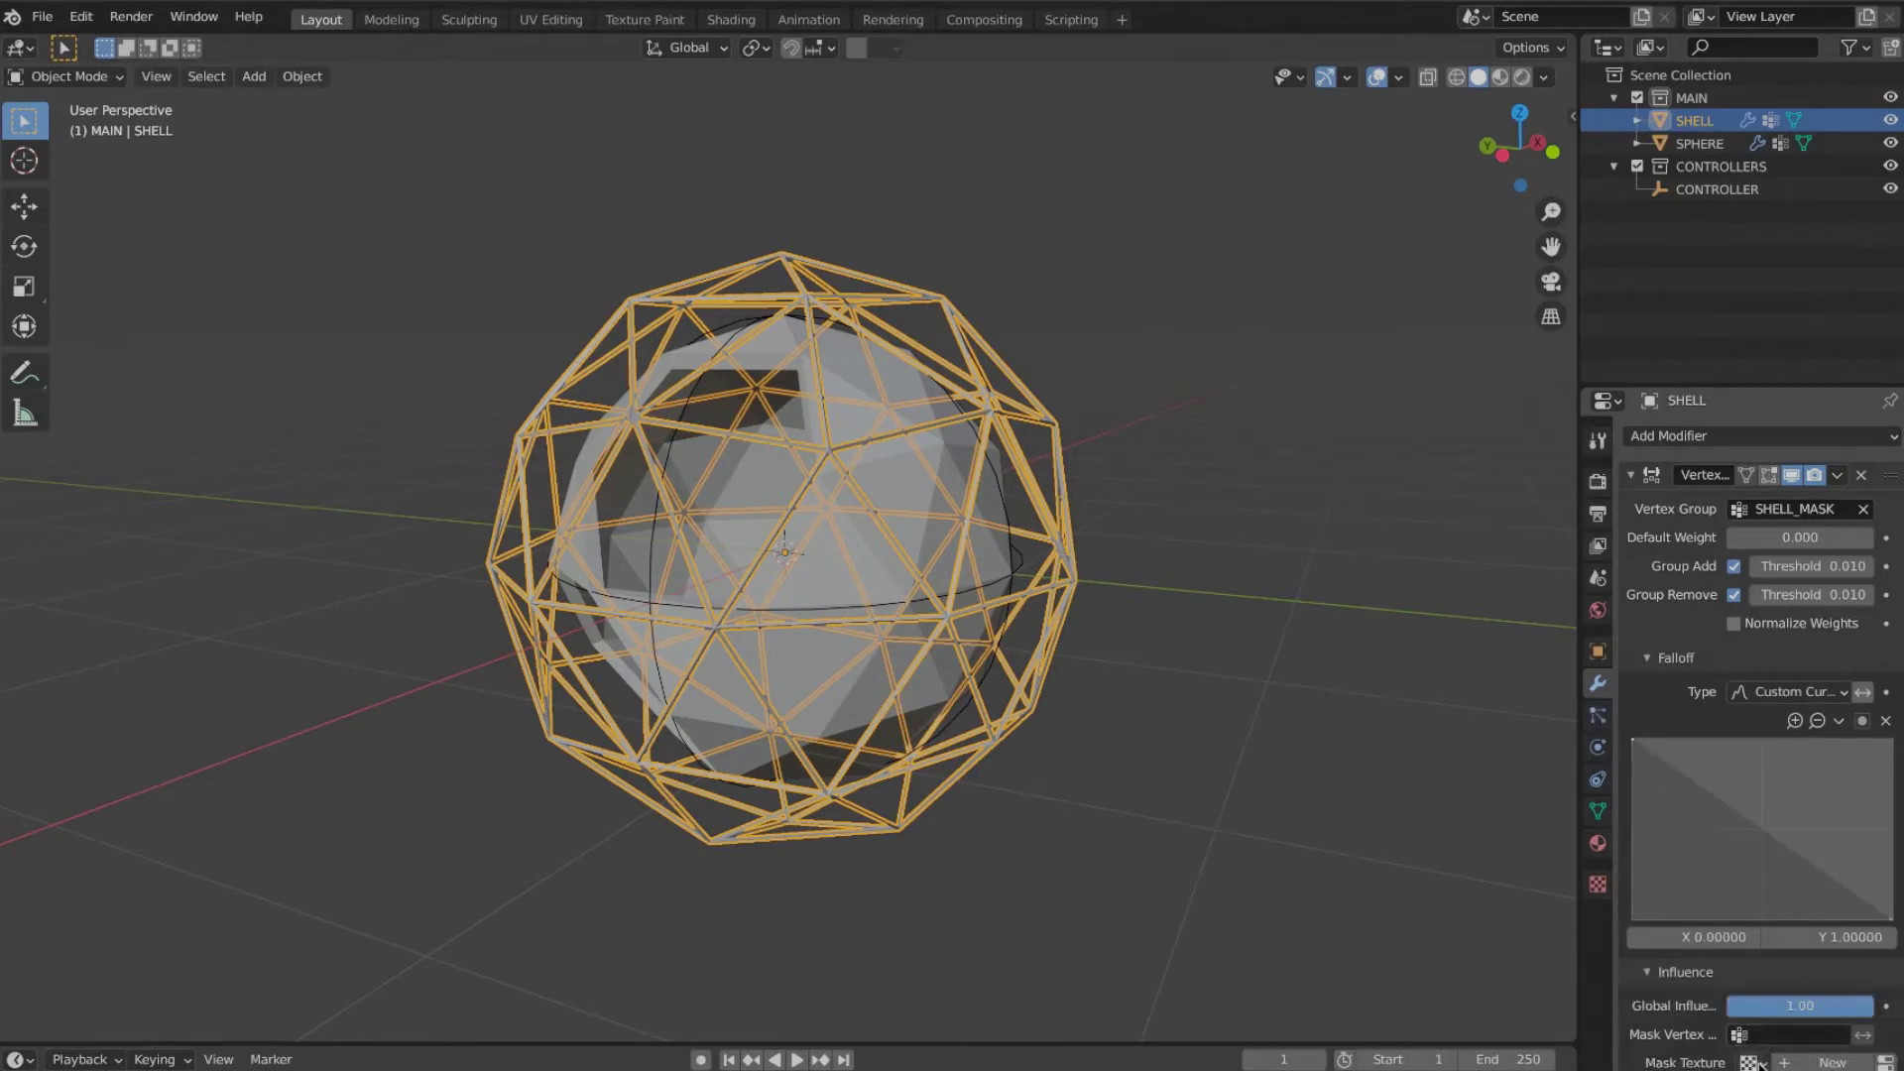
left_click(1857, 1064)
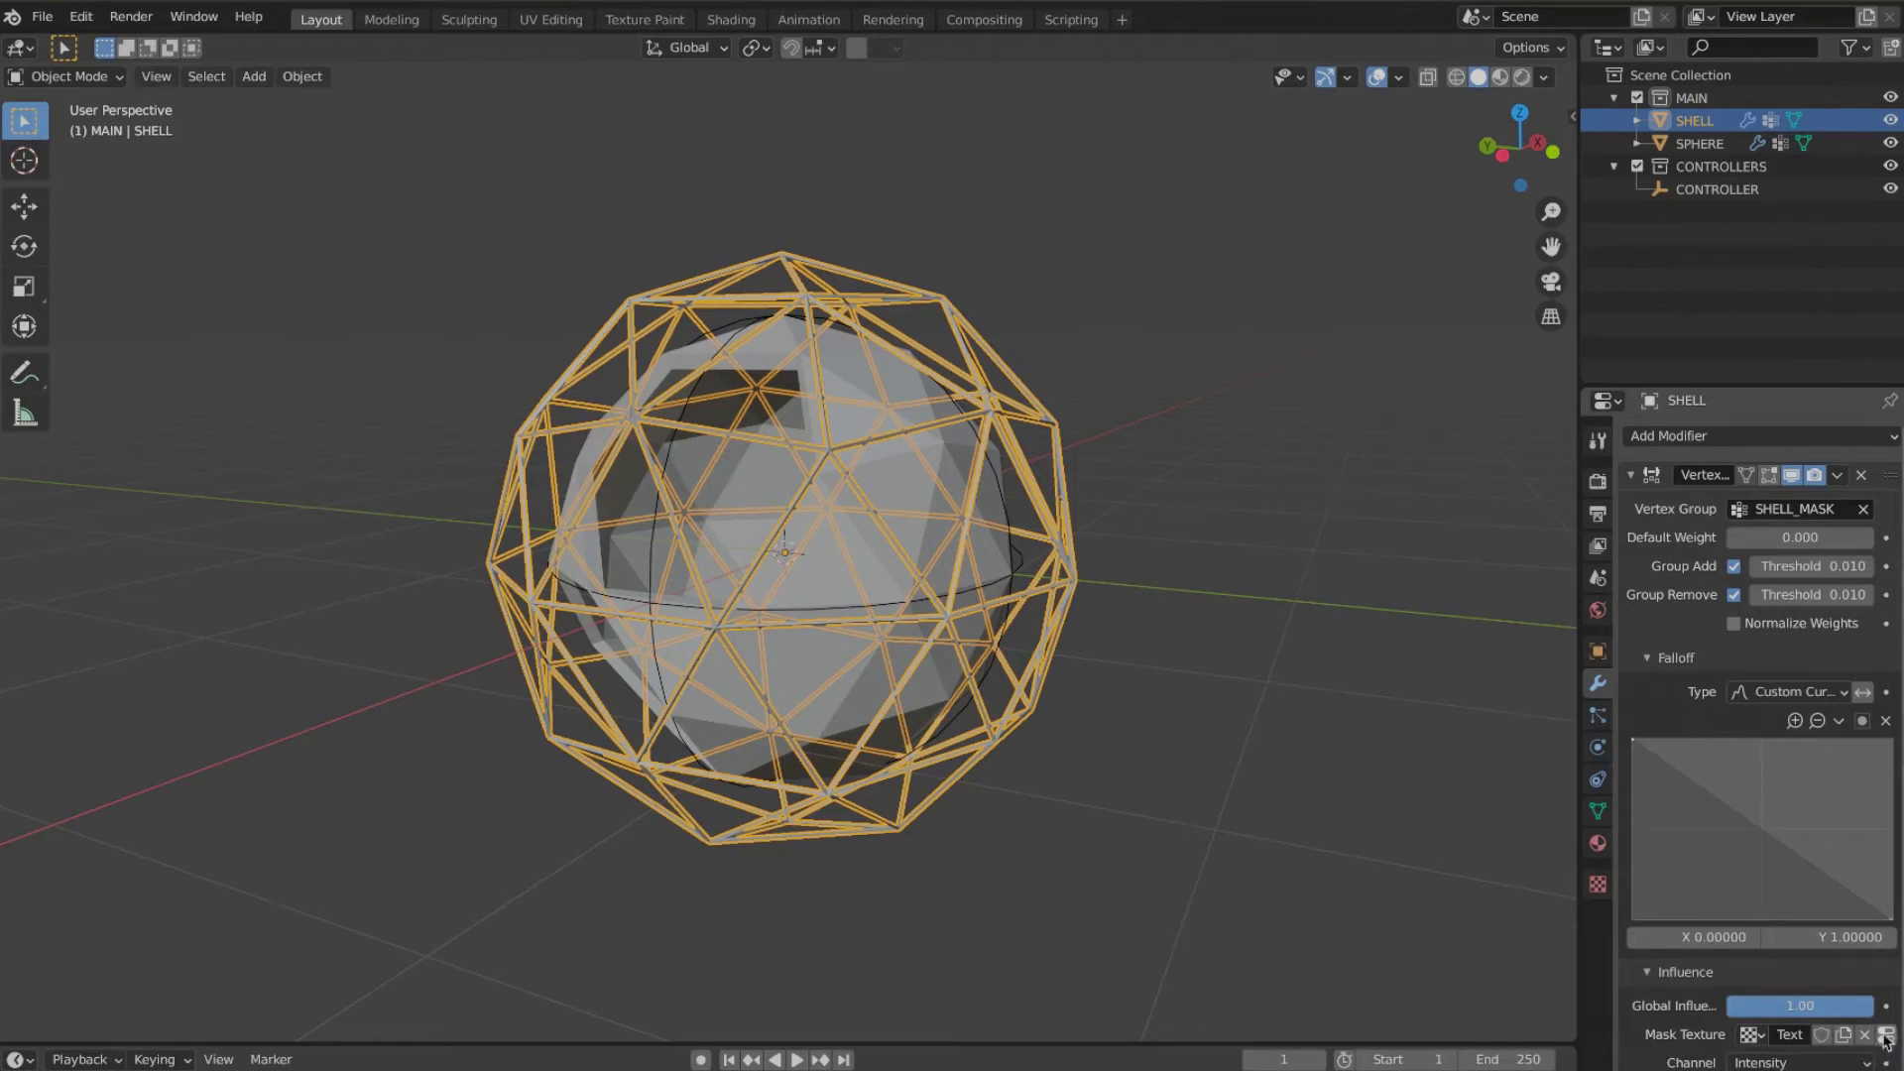
left_click(1886, 1035)
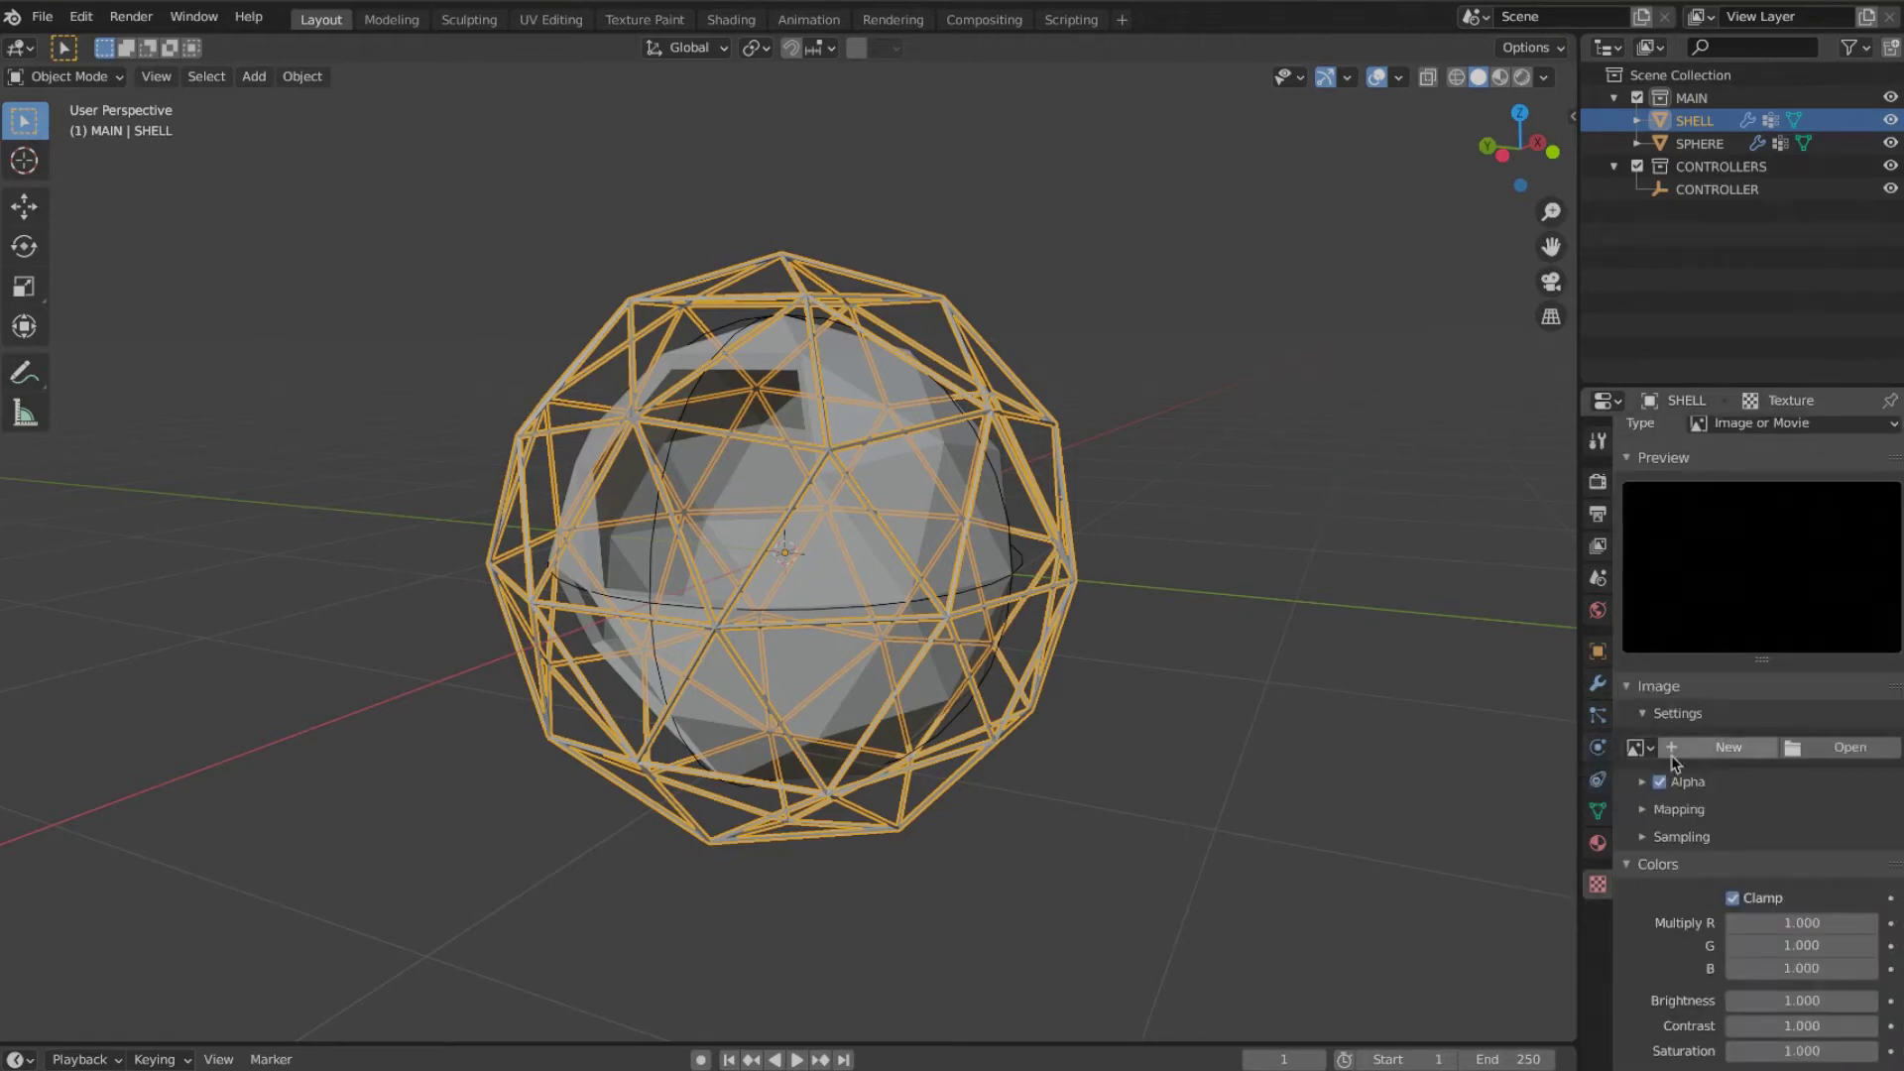
left_click(1796, 423)
left_click(1793, 498)
Step: Set the Clouds noise type to Hard, size to 0.51 and brightness to 0.880, and raise the contrast
left_click(1804, 724)
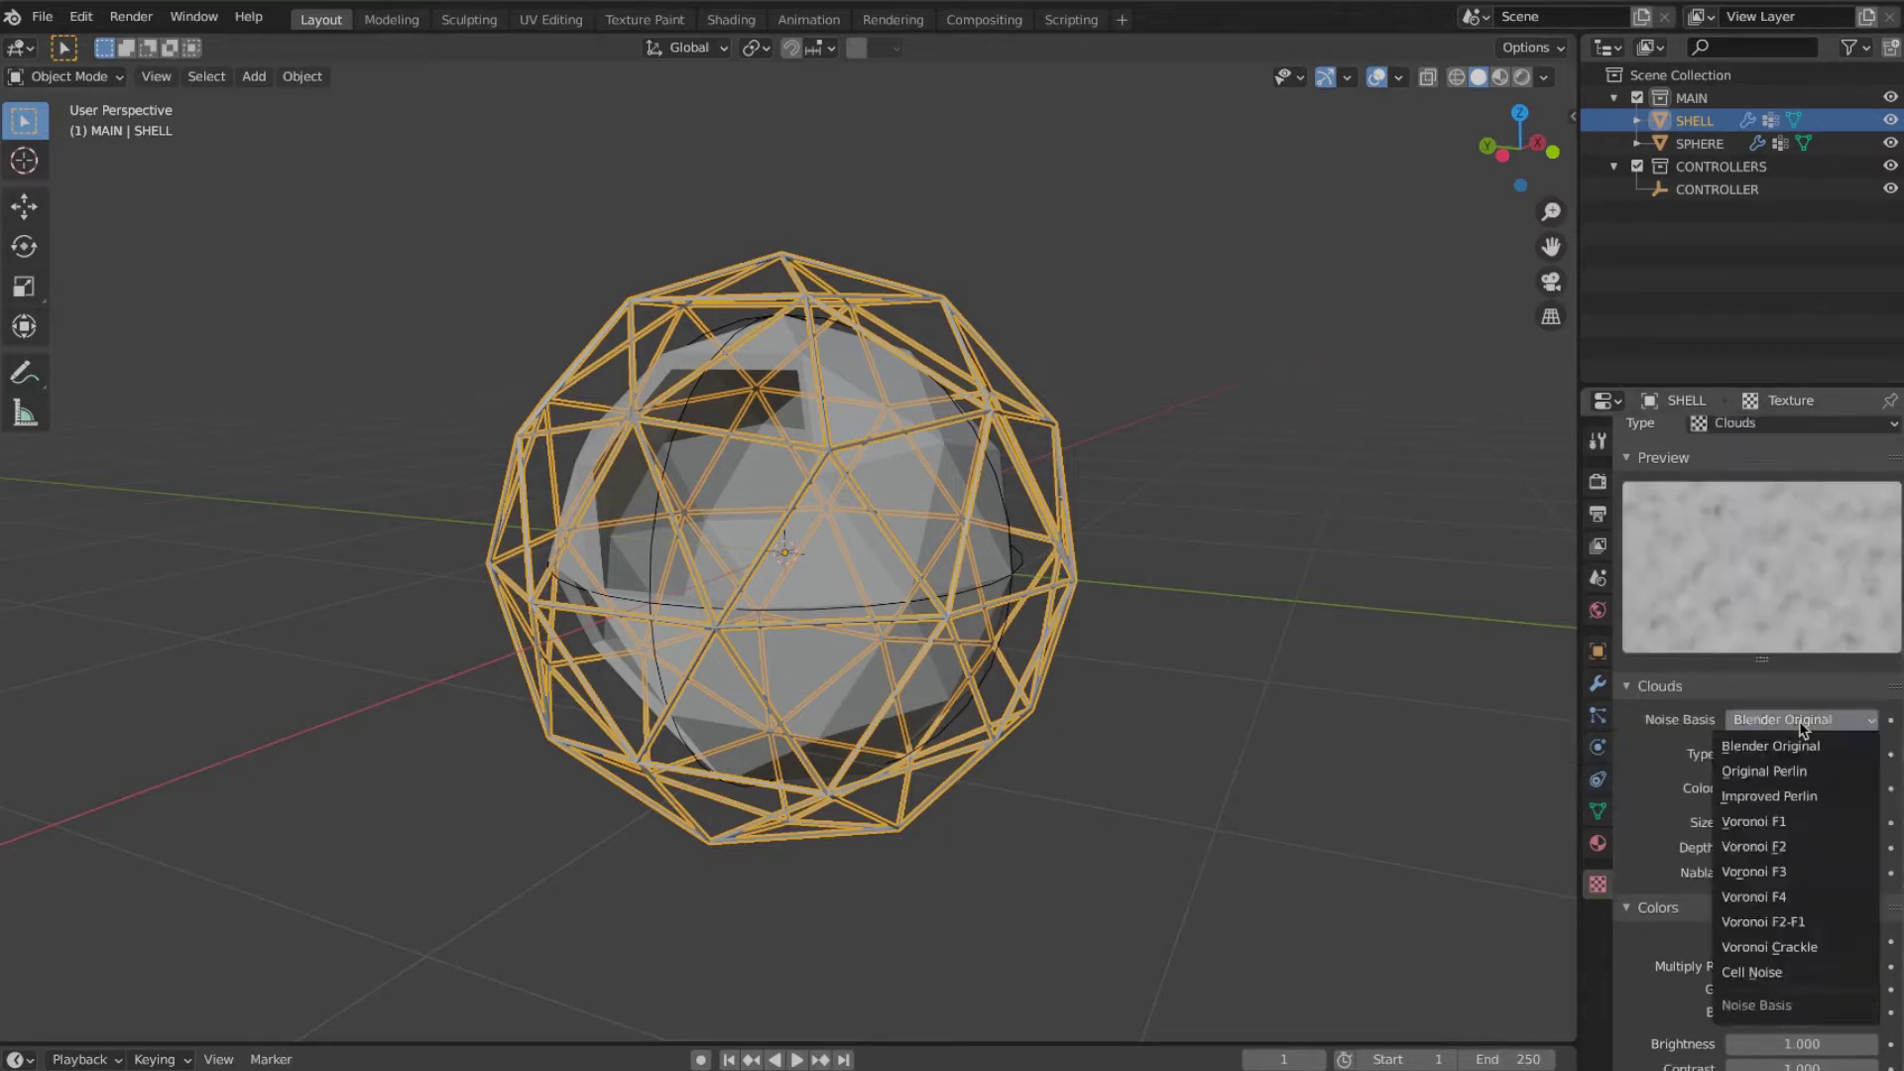
left_click(1797, 750)
left_click(1801, 756)
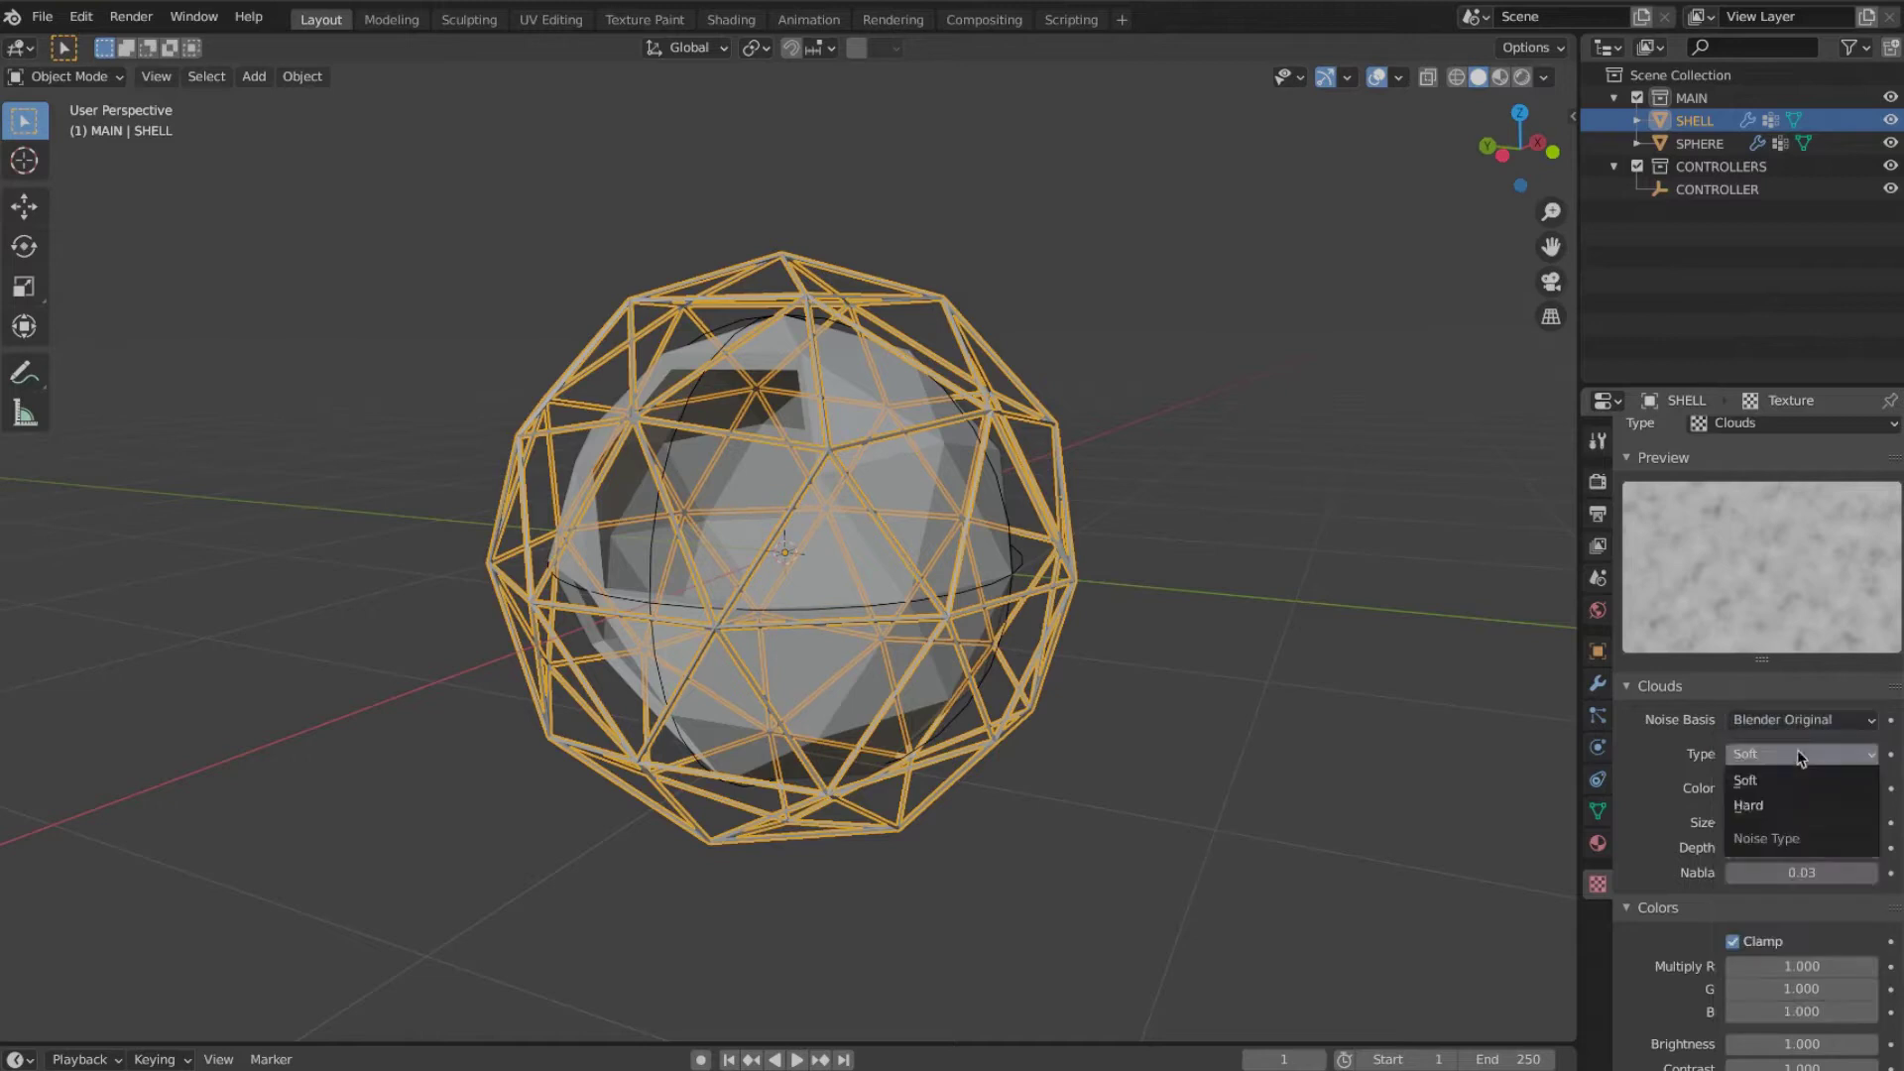
left_click(1777, 805)
mouse_move(1823, 825)
left_mouse_down()
mouse_move(1866, 823)
mouse_move(1844, 824)
left_mouse_up()
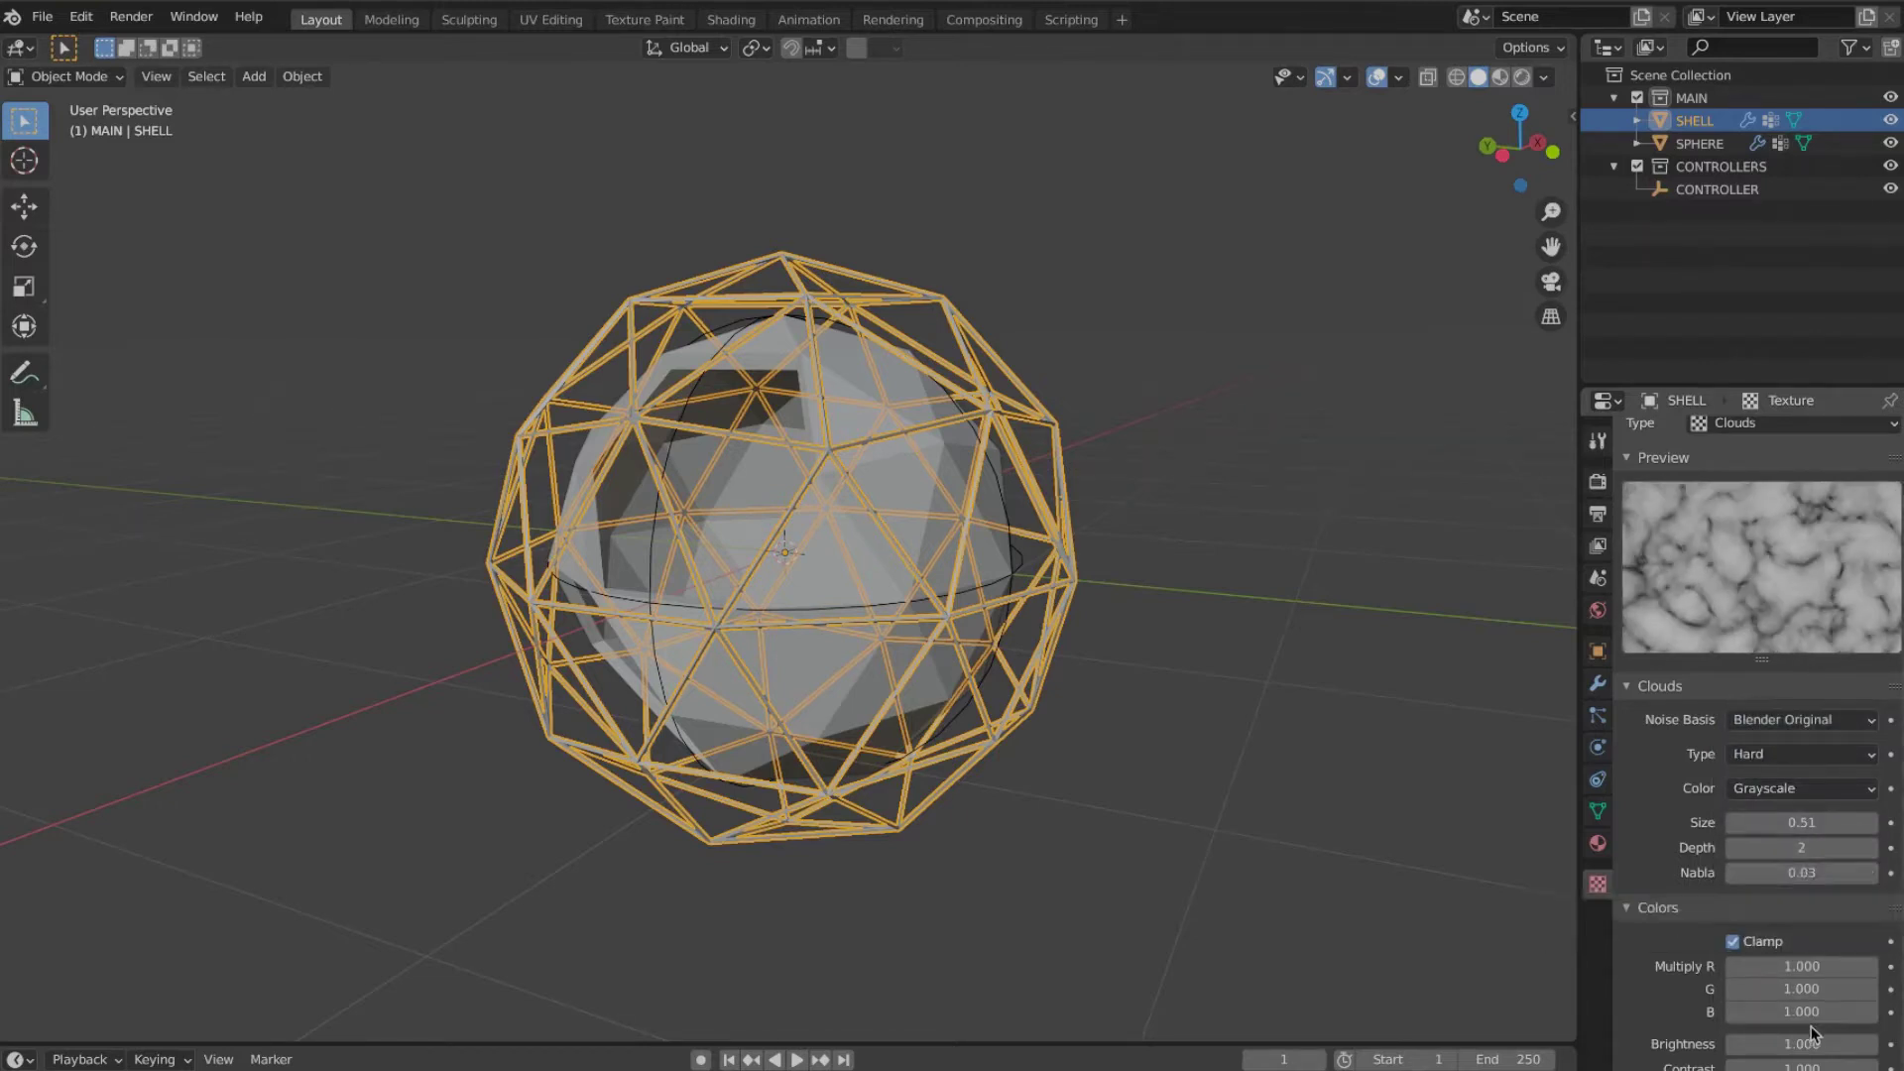
left_click_drag(1804, 1039, 1790, 1040)
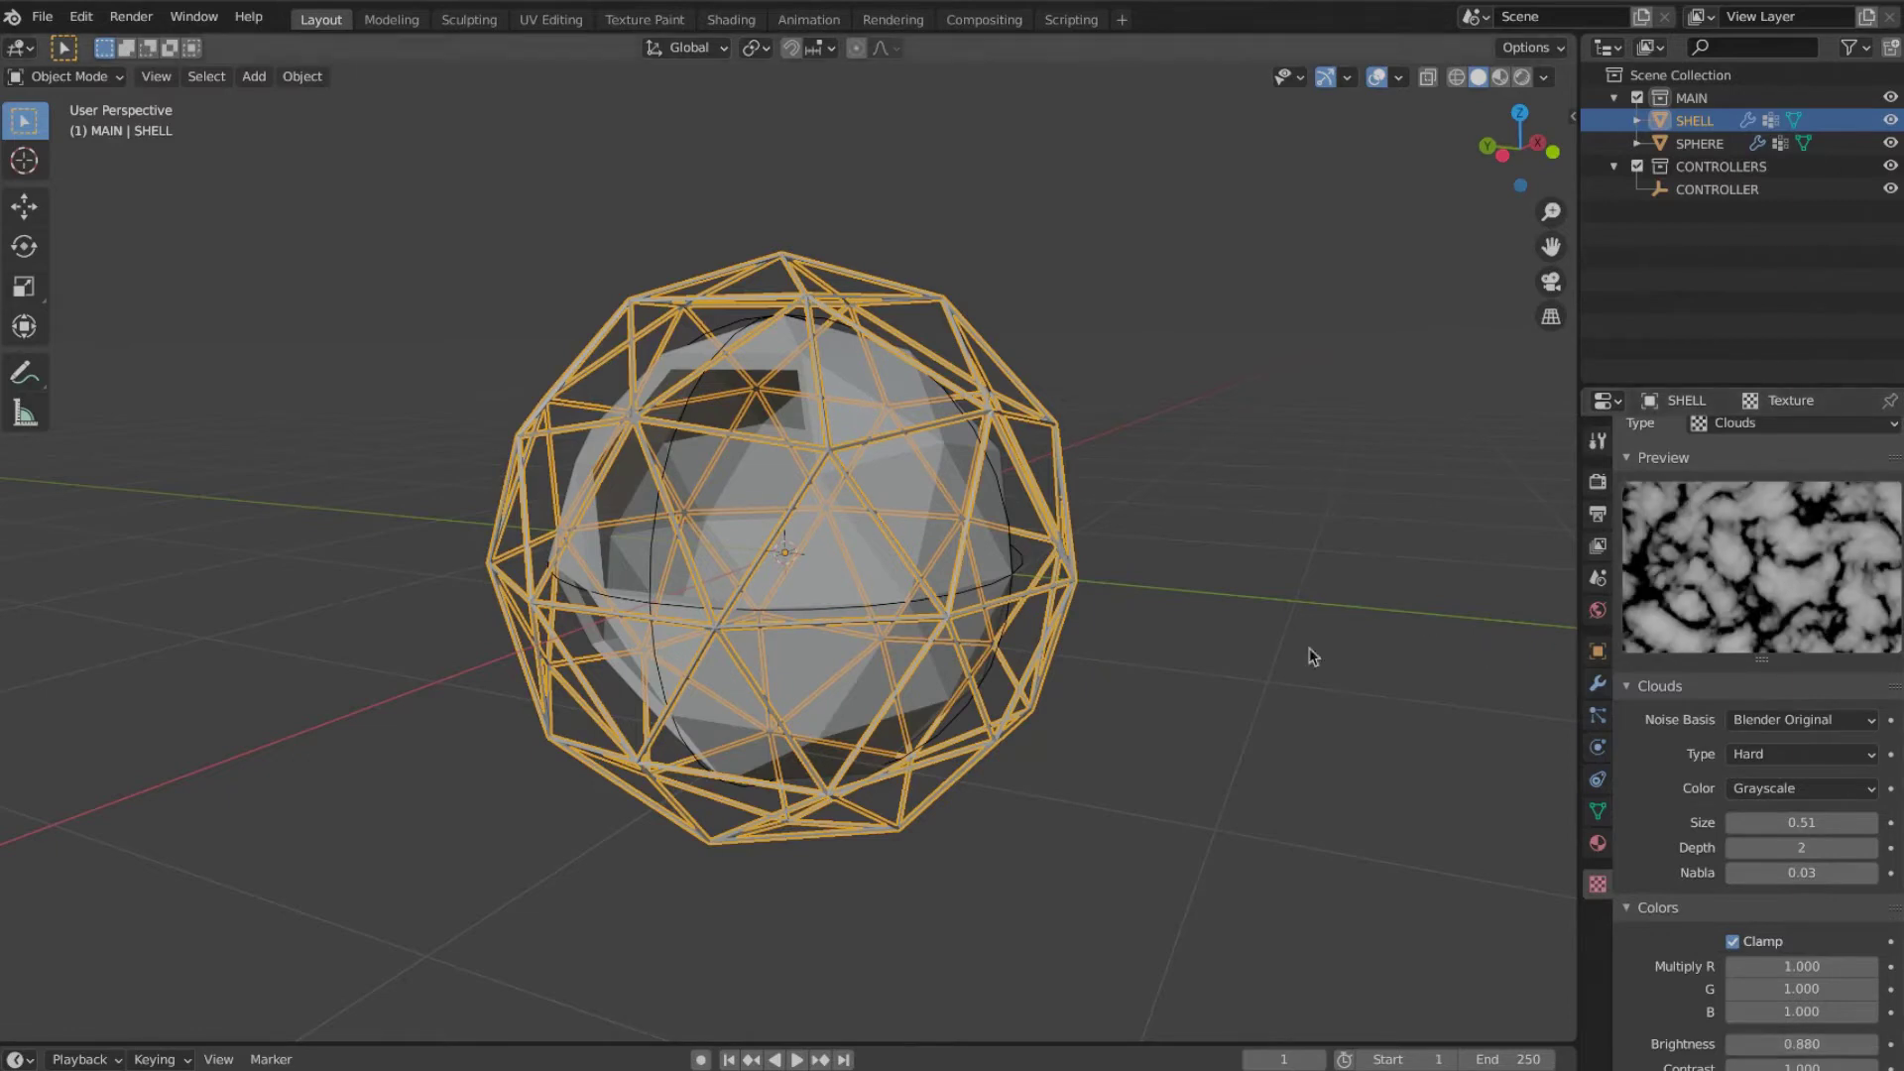
Step: Isolate SHELL in local view and turn off the viewport overlays
middle_click_drag(1331, 589, 1169, 598)
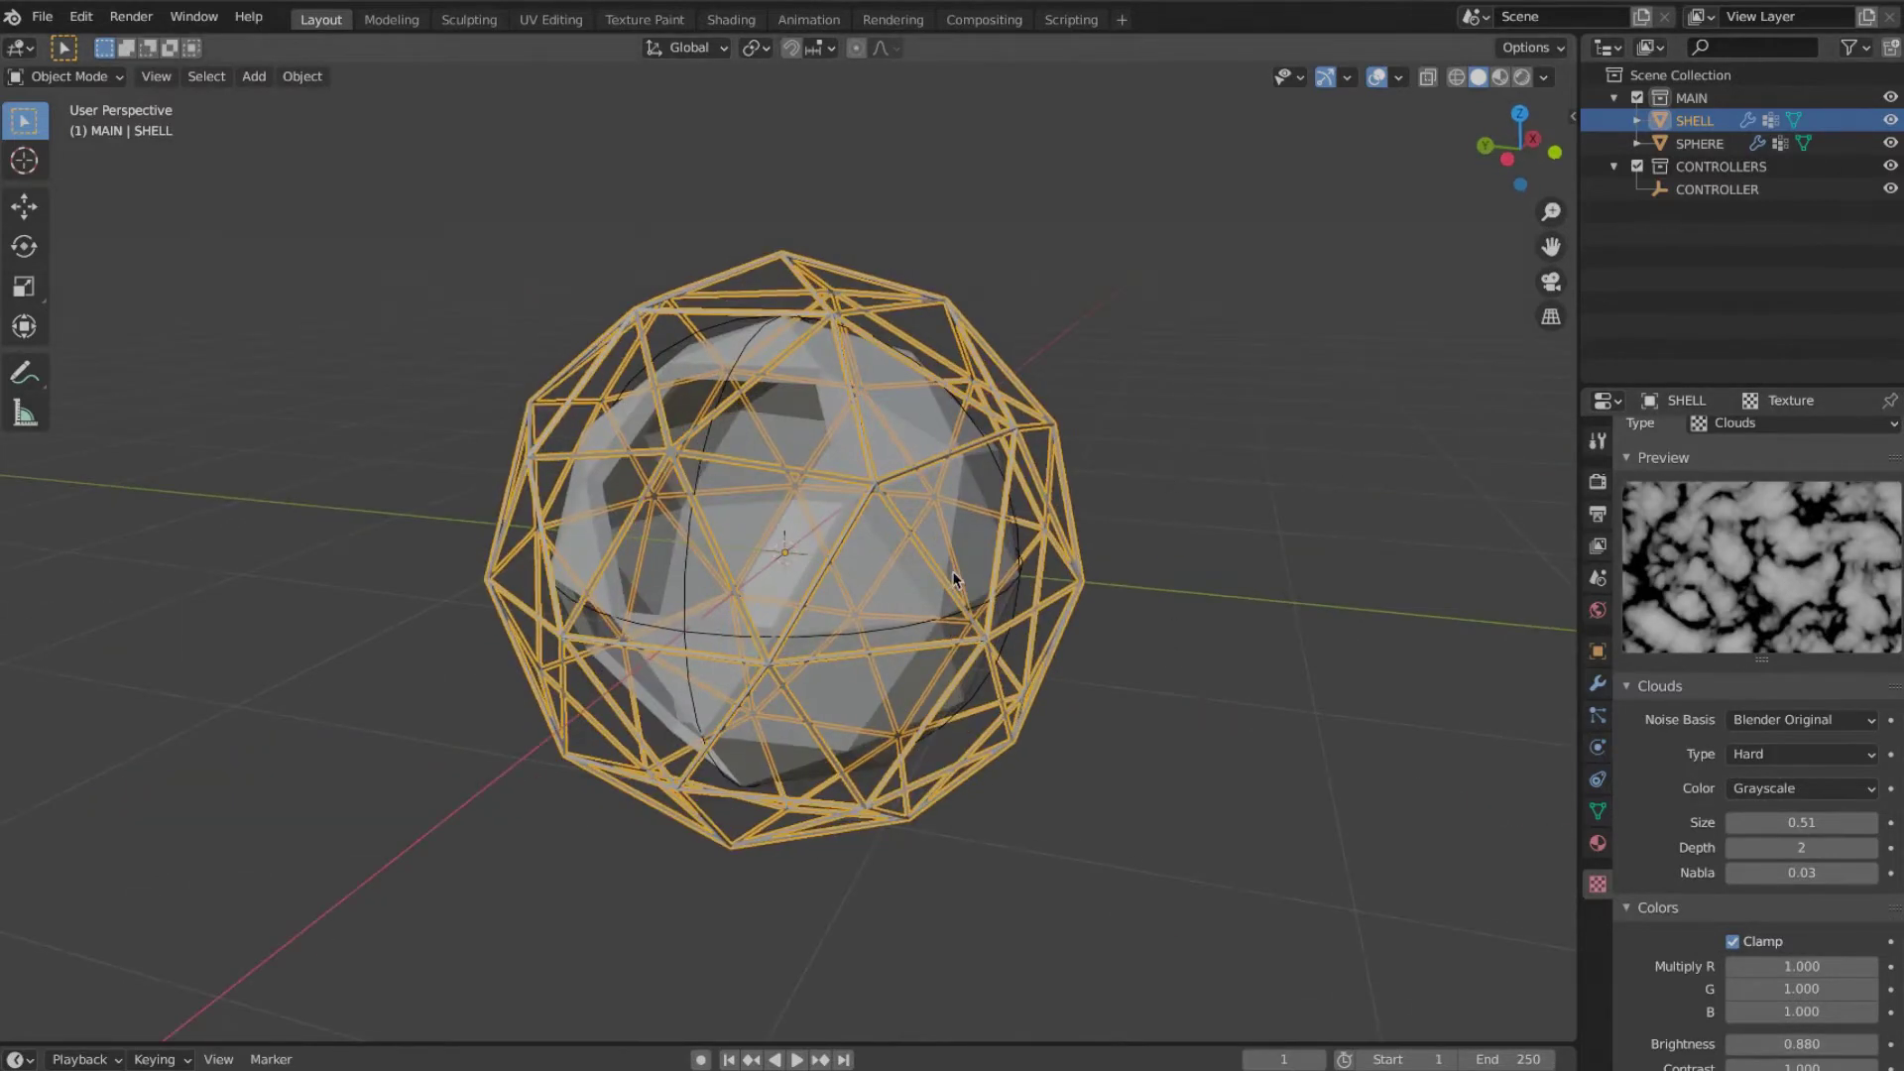
key("KP_Divide")
middle_click_drag(955, 573, 1081, 578)
left_click(1192, 755)
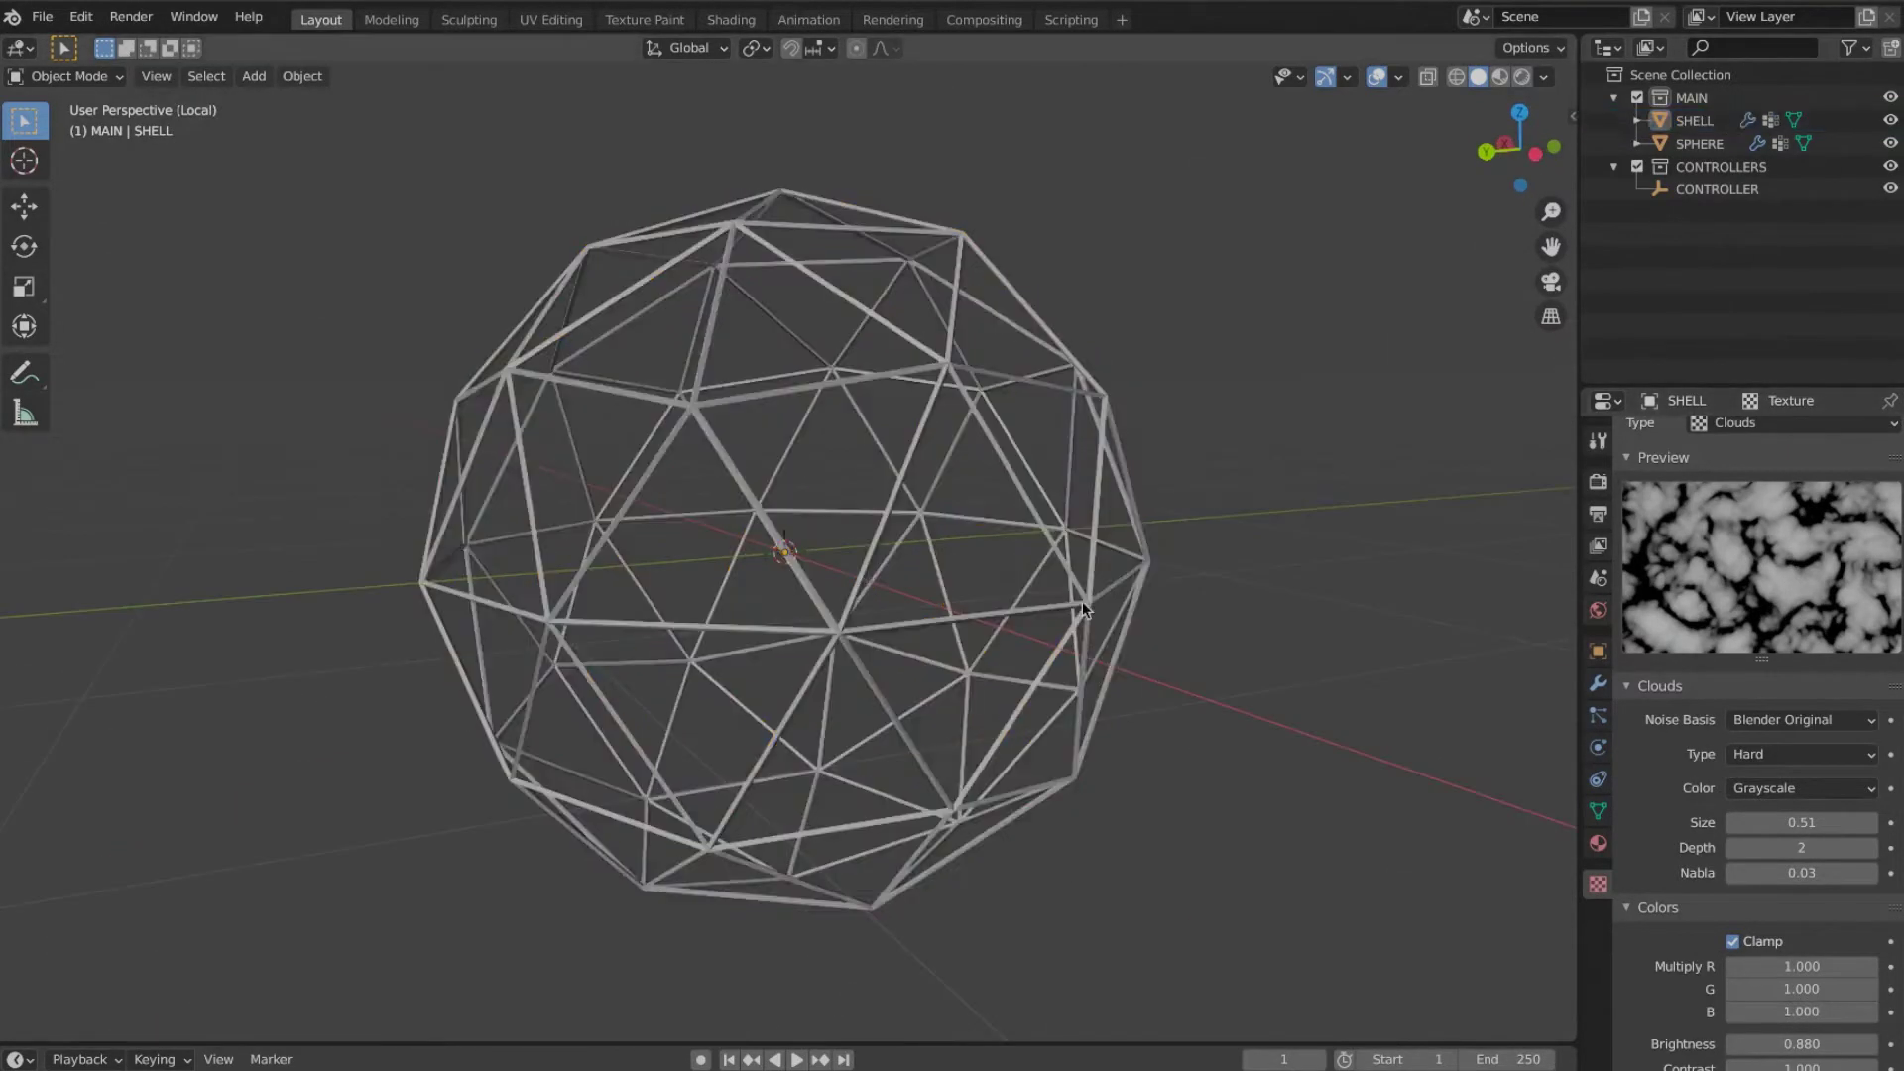
left_click(1082, 602)
left_click(1376, 78)
Step: Assign the SHELL_MASK vertex group to SHELL's Wireframe modifier
left_click(1597, 684)
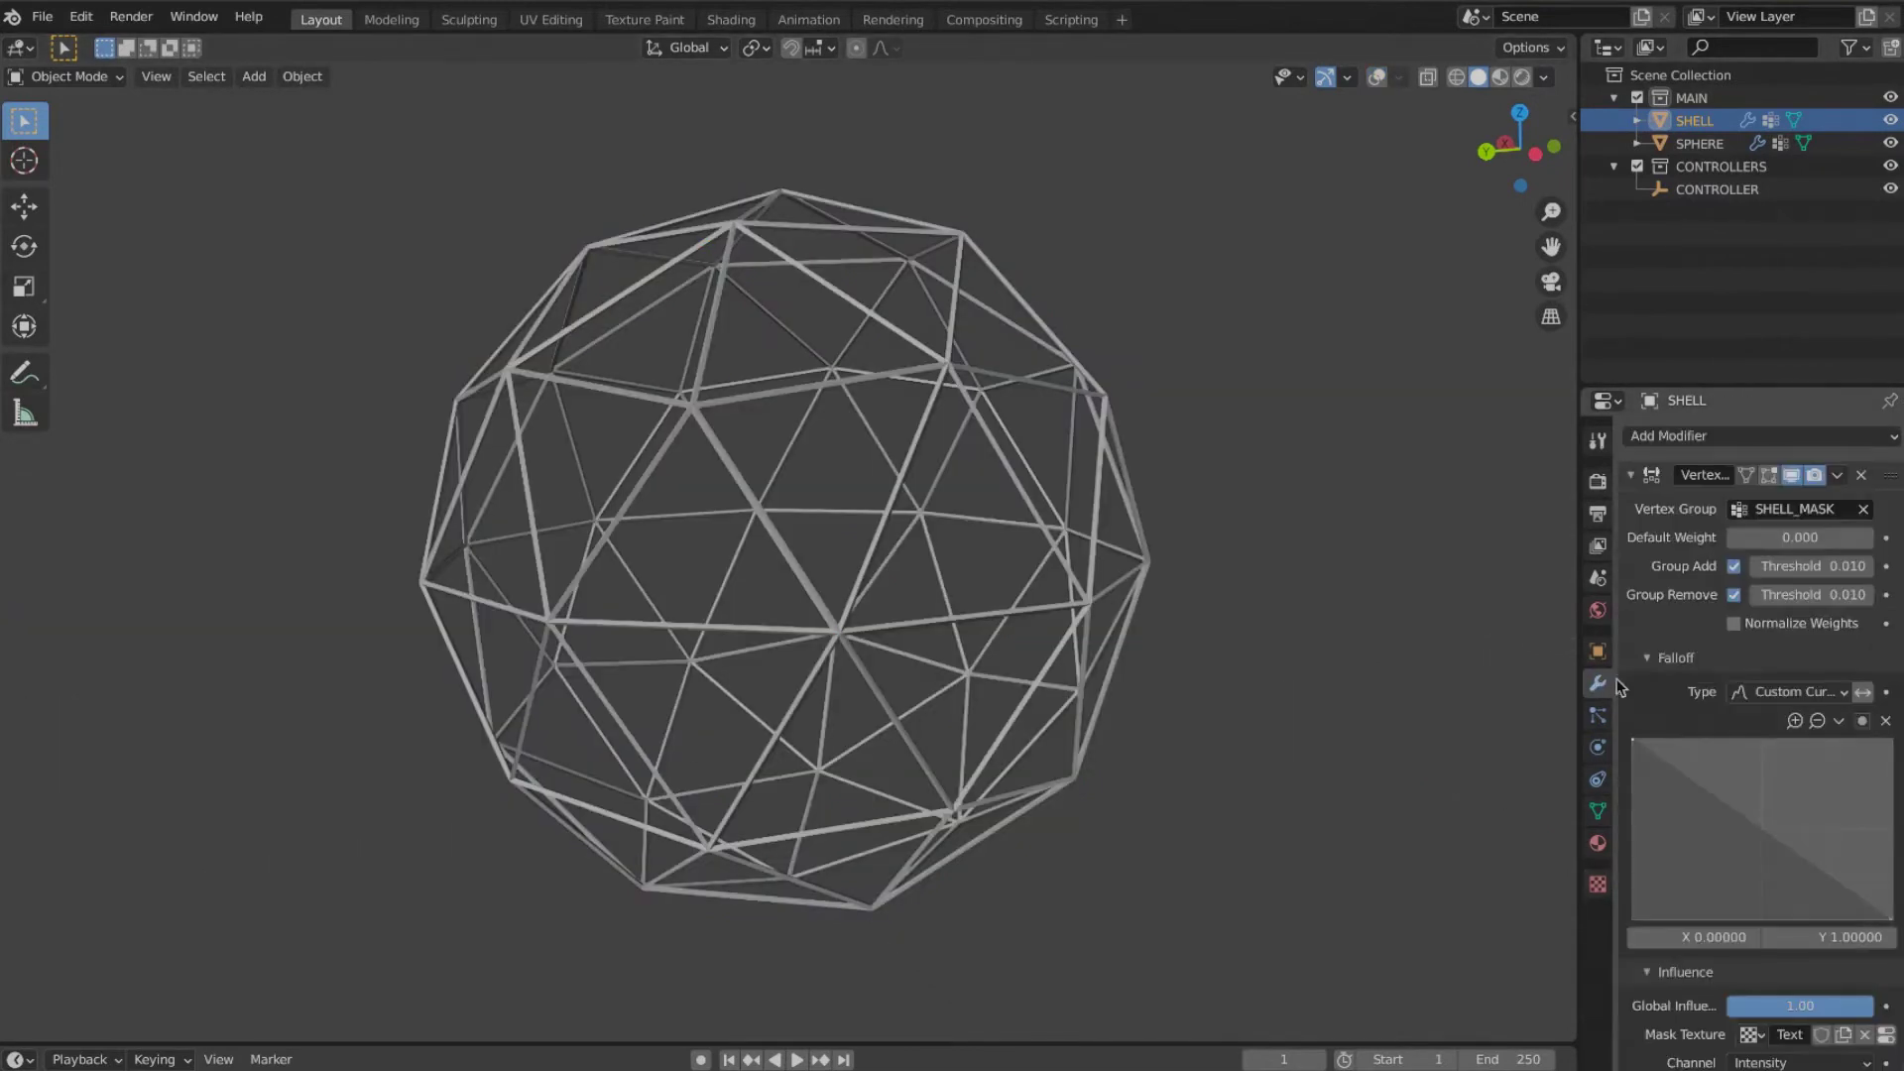
left_click(1630, 475)
left_click(1633, 508)
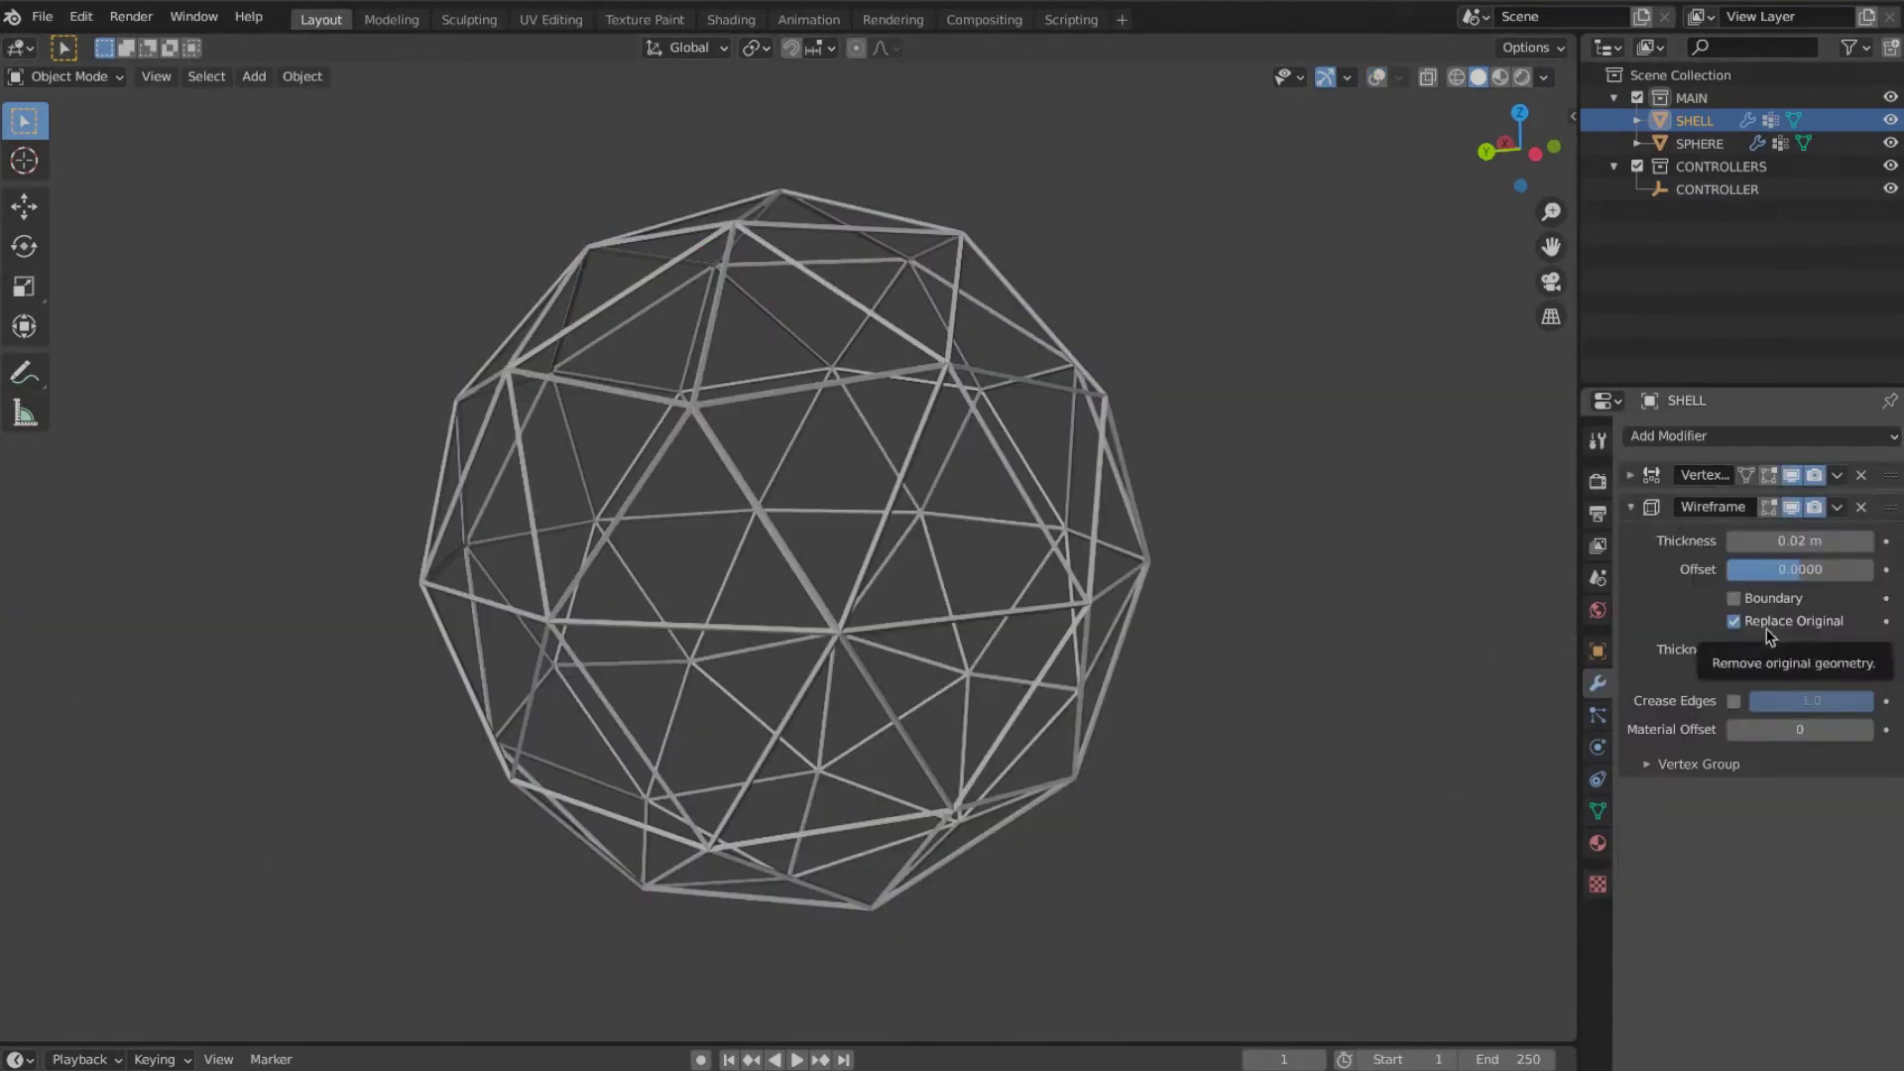
left_click(1646, 765)
left_click(1789, 798)
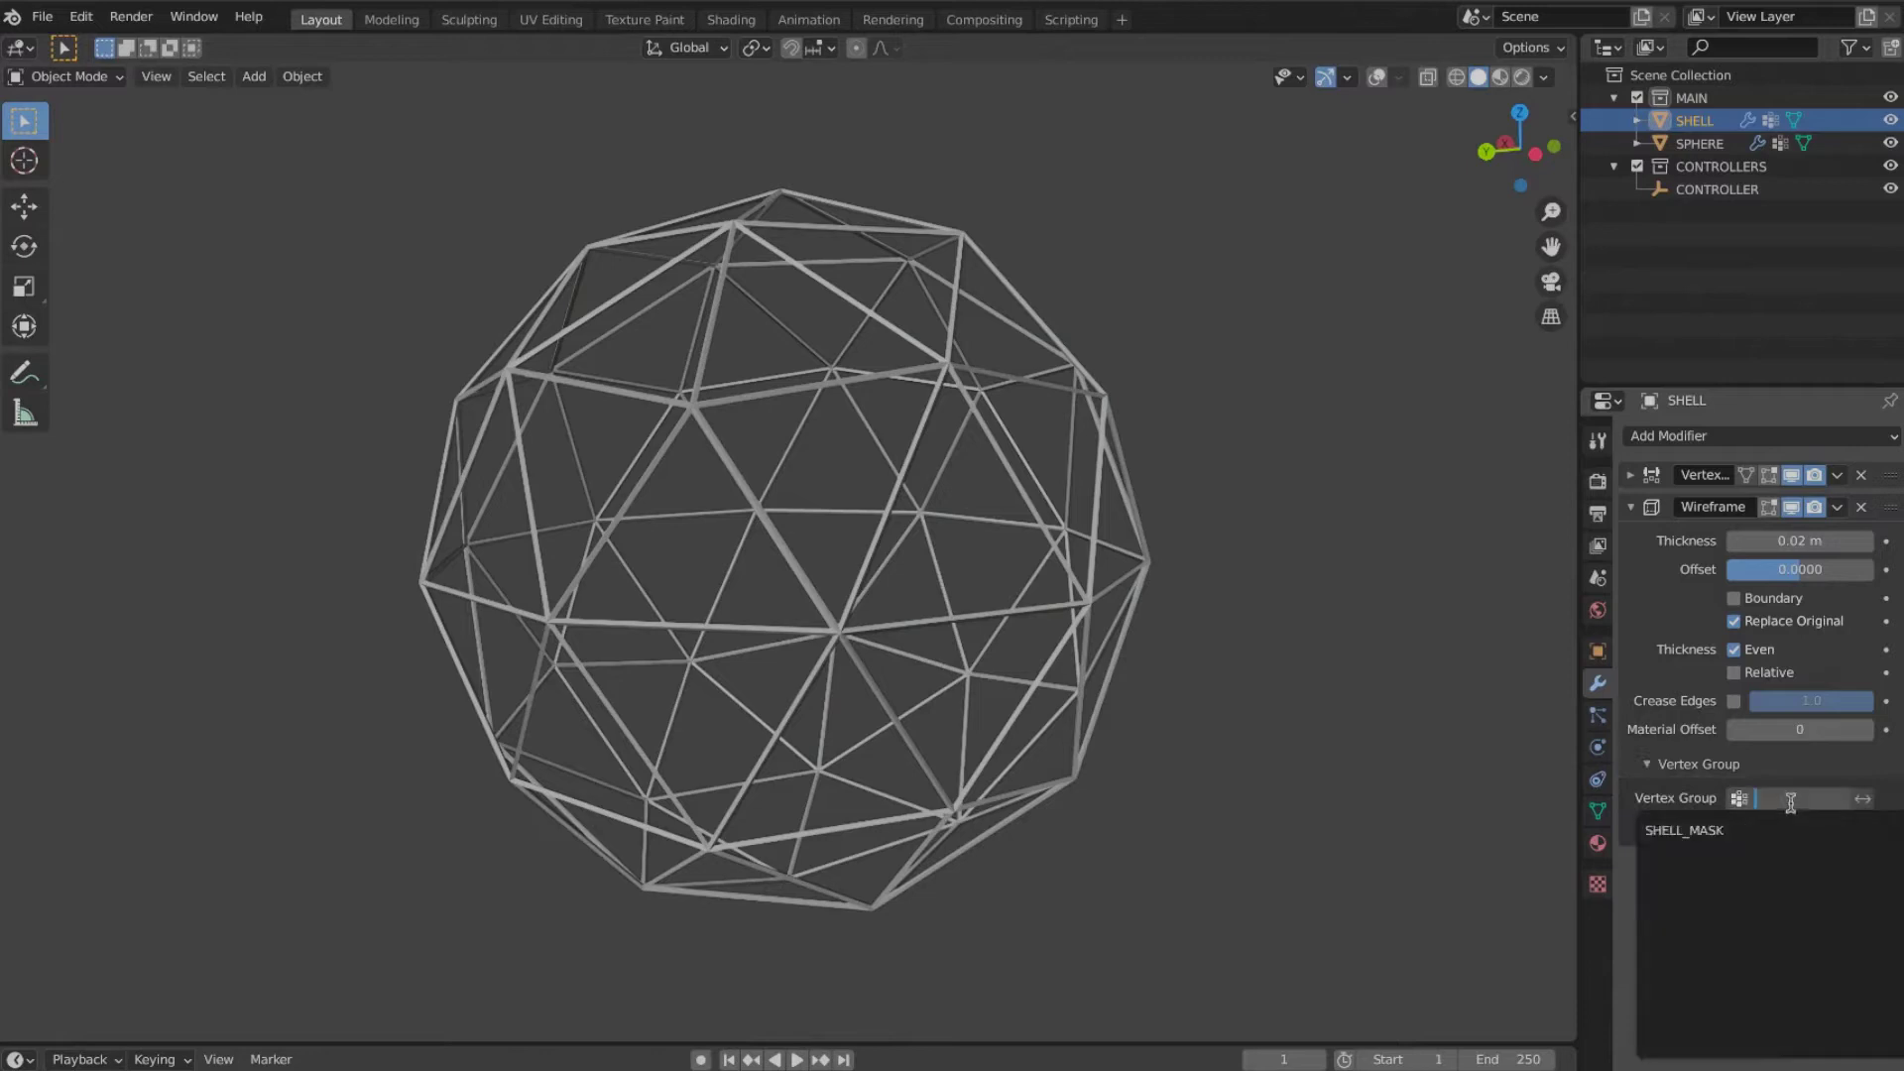
left_click(1695, 829)
Step: Enable Relative thickness on SHELL's Wireframe modifier
middle_click_drag(1126, 623, 1056, 557)
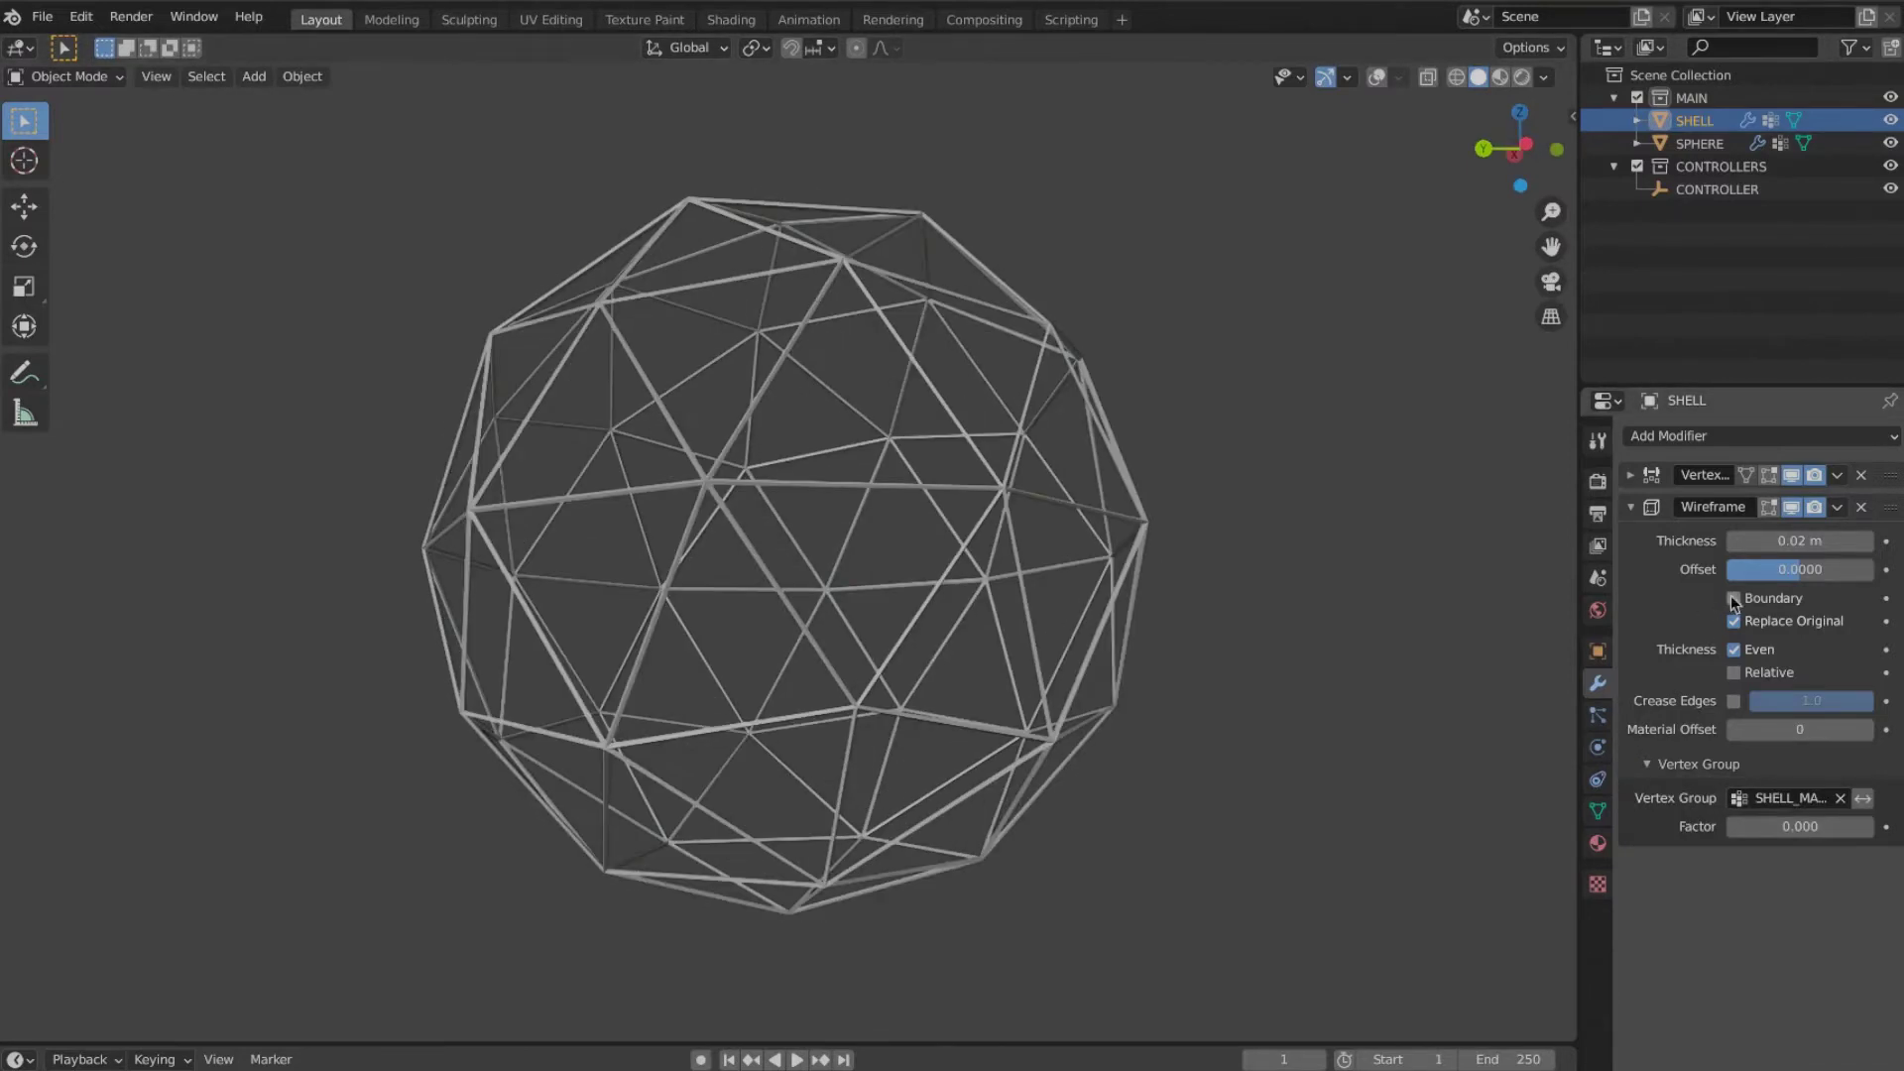
left_click(1734, 672)
middle_click_drag(1309, 650, 1449, 684)
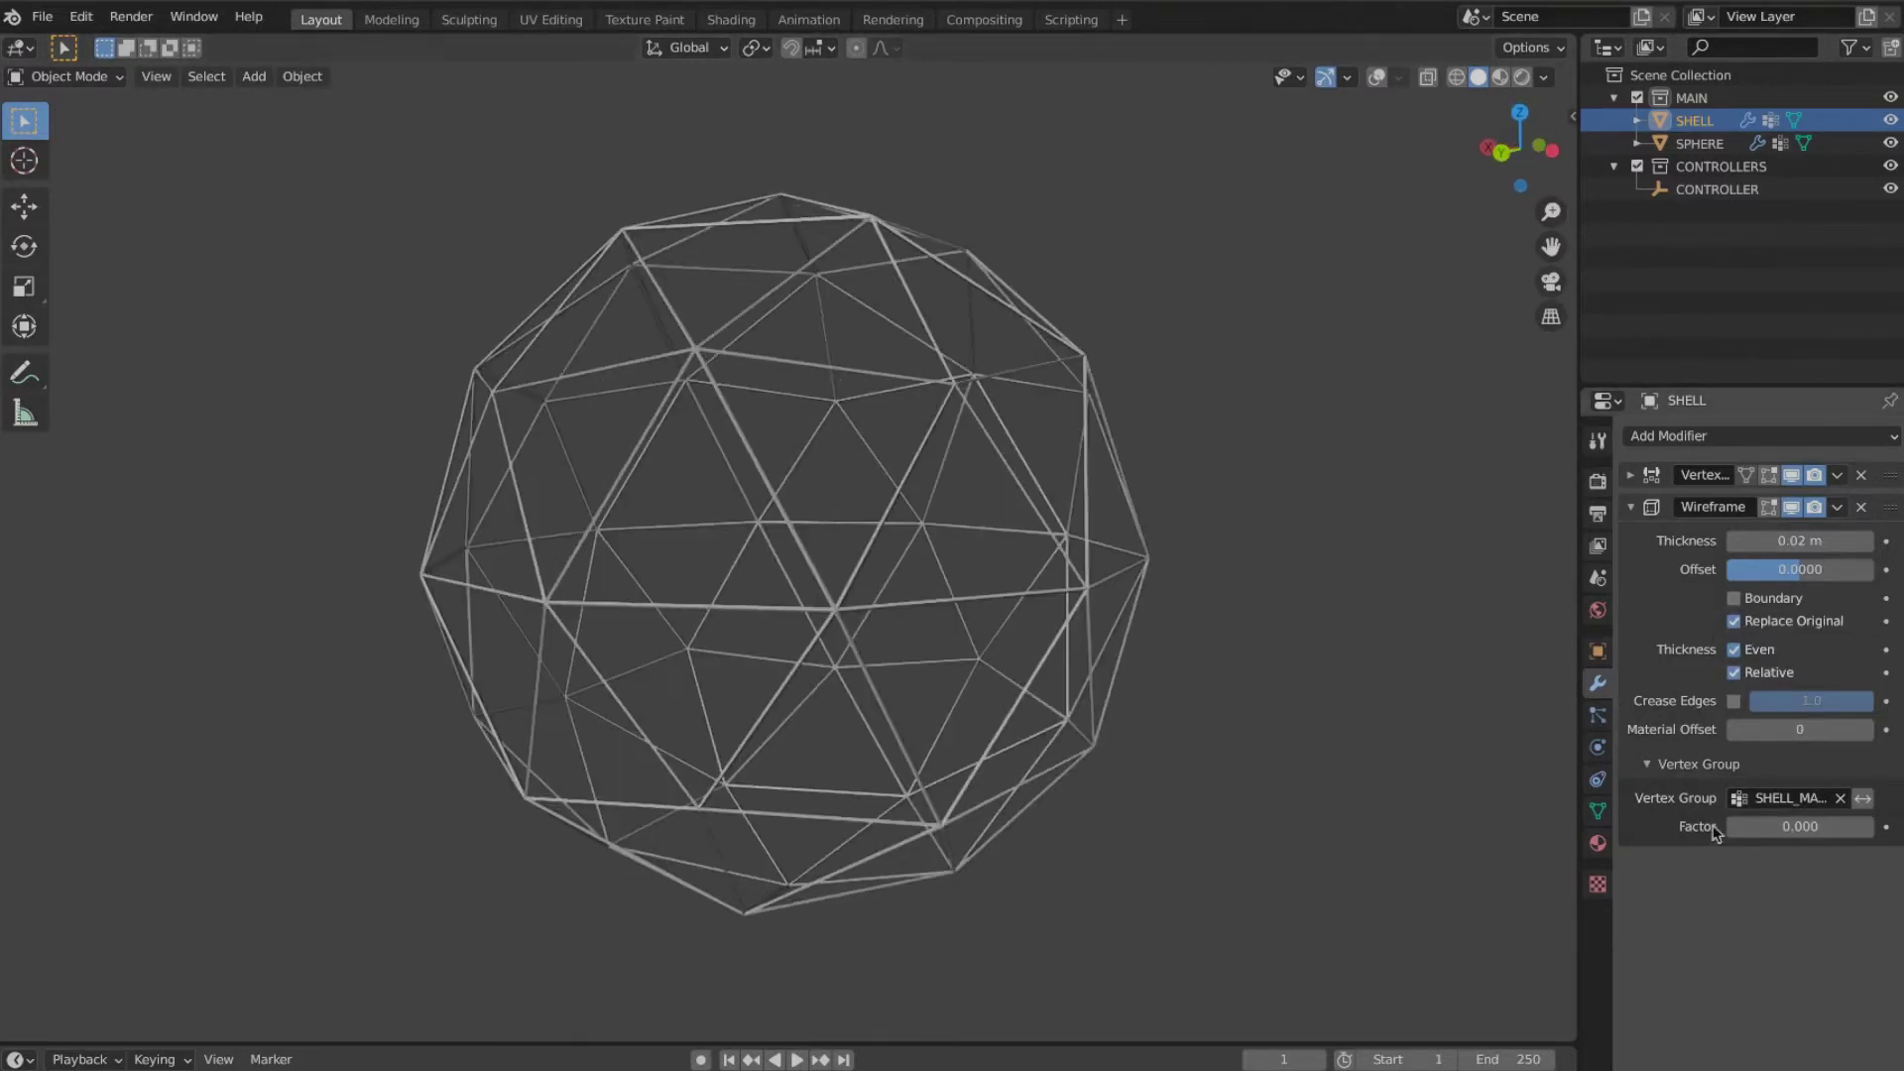
Step: Set SHELL's Clouds texture to a brightness of 1.980 and a contrast of 5.000
left_click(1599, 844)
left_click(1596, 810)
left_click(1598, 885)
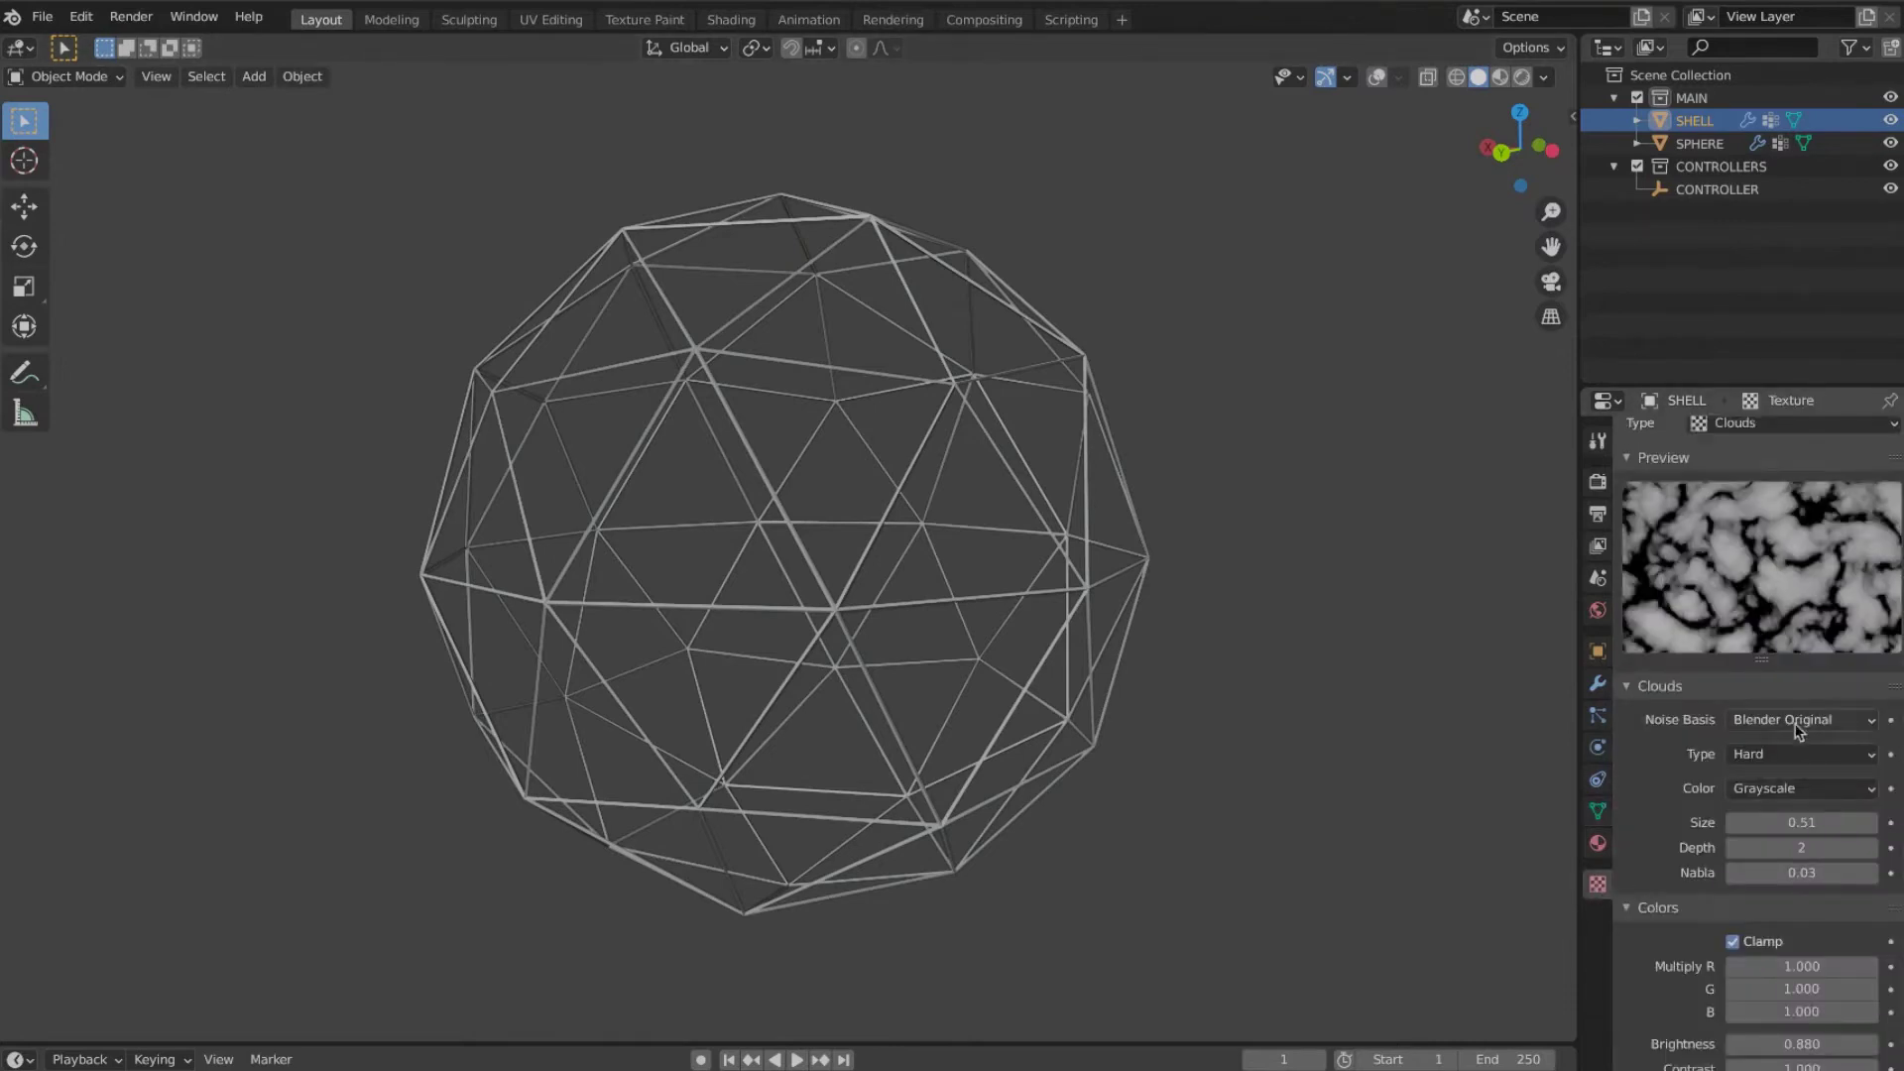
left_click_drag(1790, 1043, 1883, 1046)
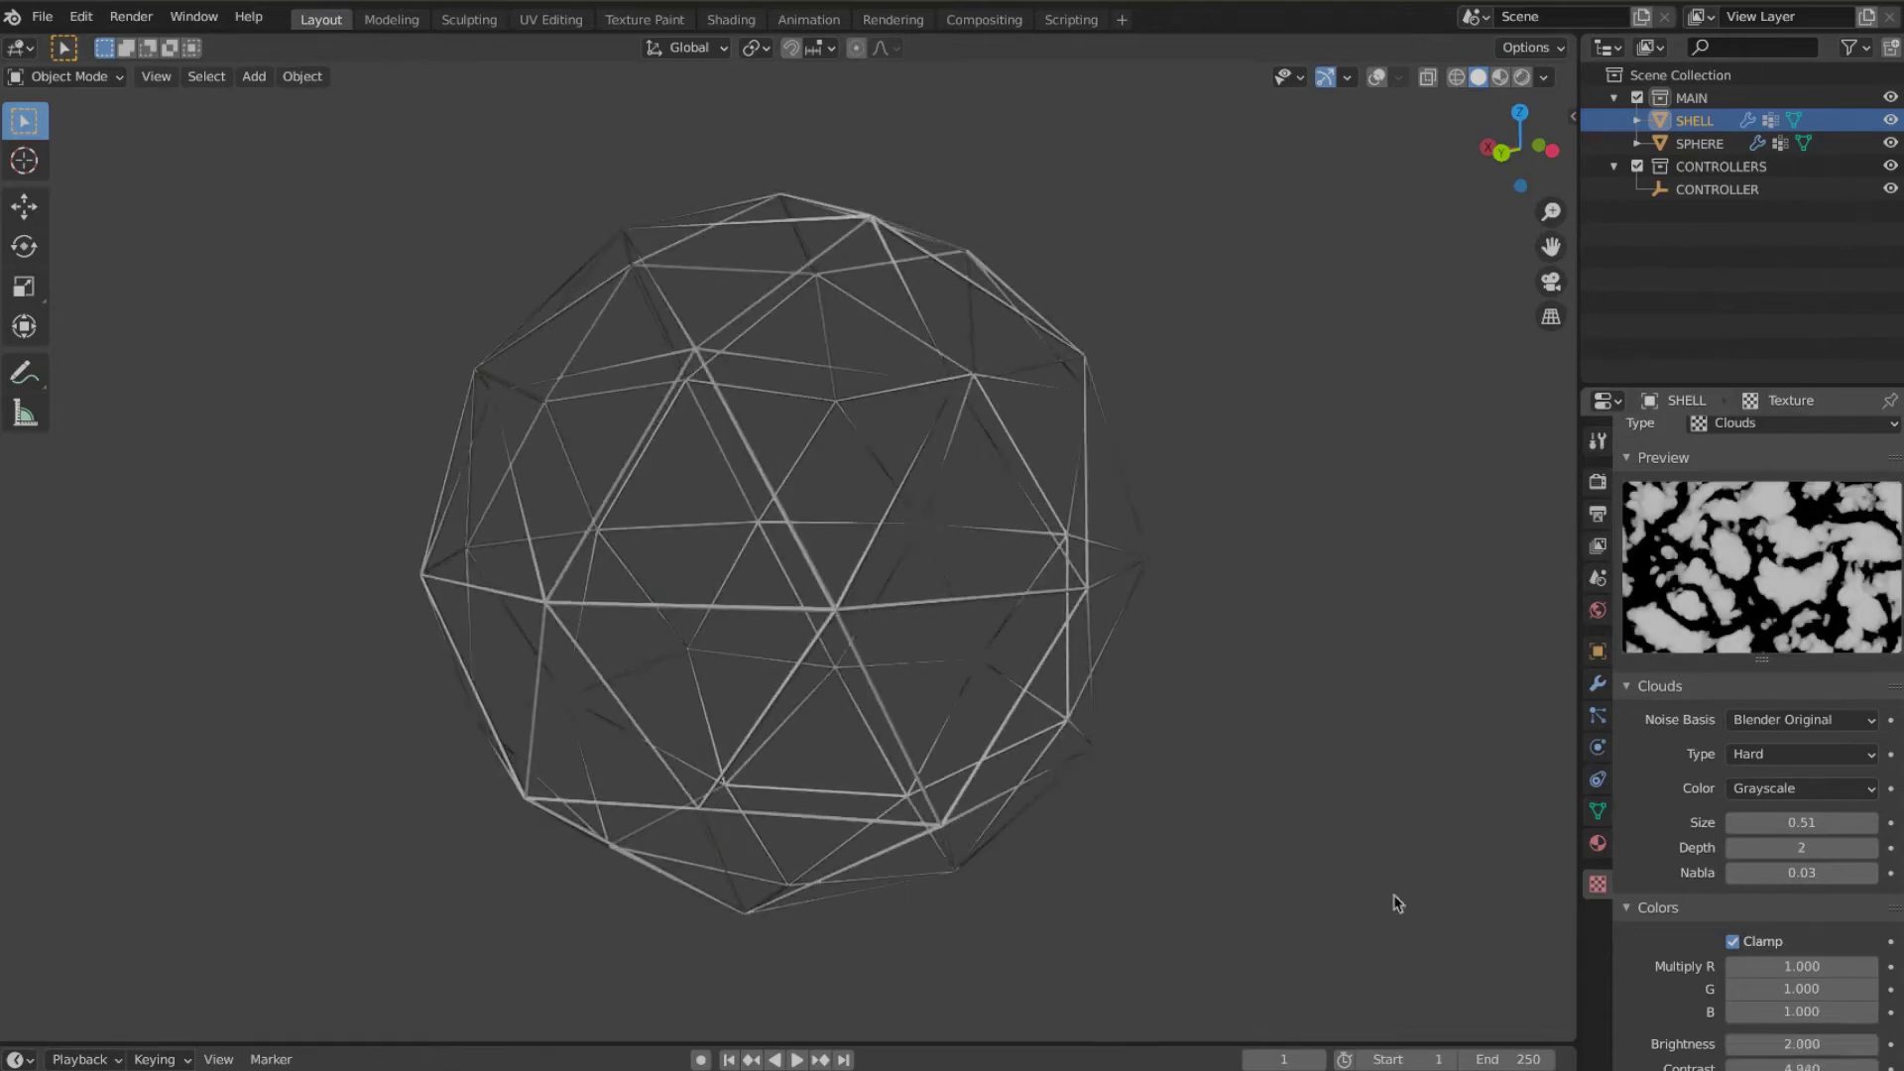
middle_click_drag(768, 546, 896, 575)
left_click_drag(1812, 1068, 1776, 1045)
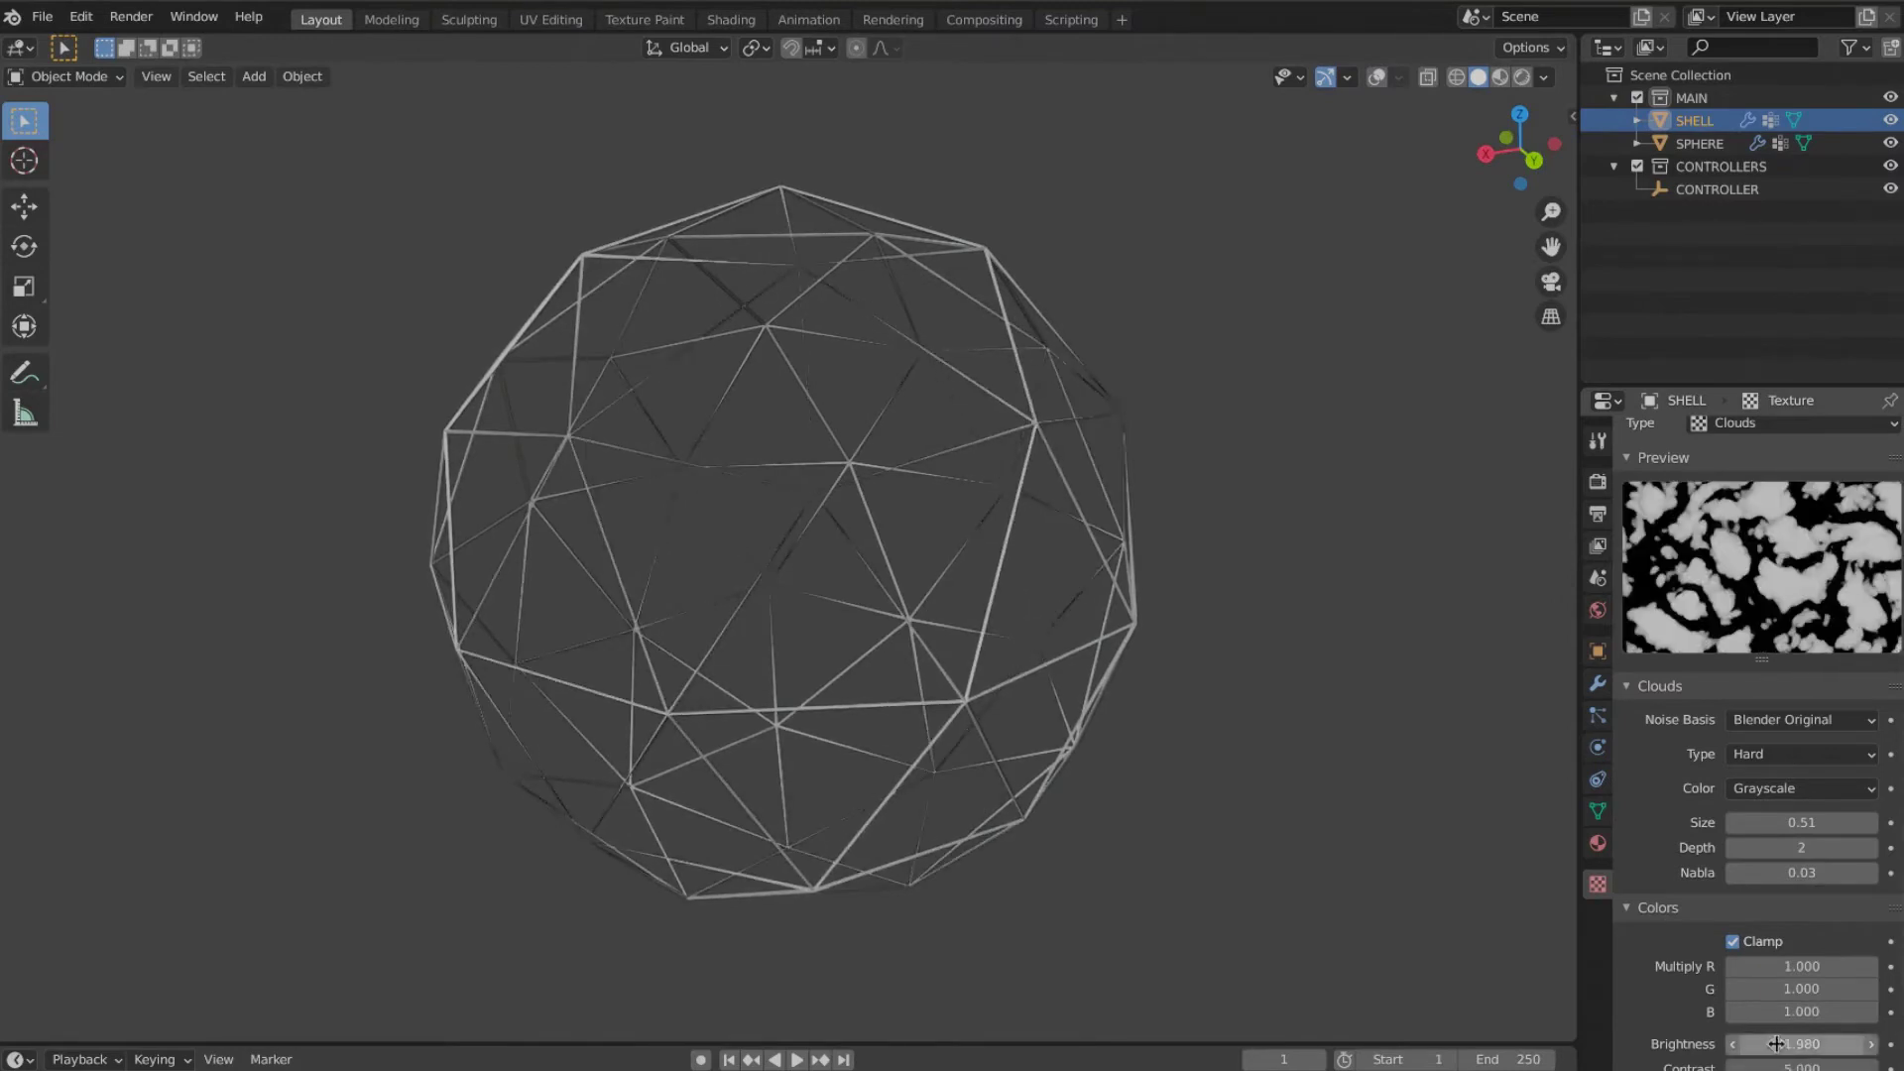
Step: Set the SHELL Clouds texture's size to 1.98, brightness to 1.860 and contrast to 1.740
left_click_drag(1797, 821, 1892, 821)
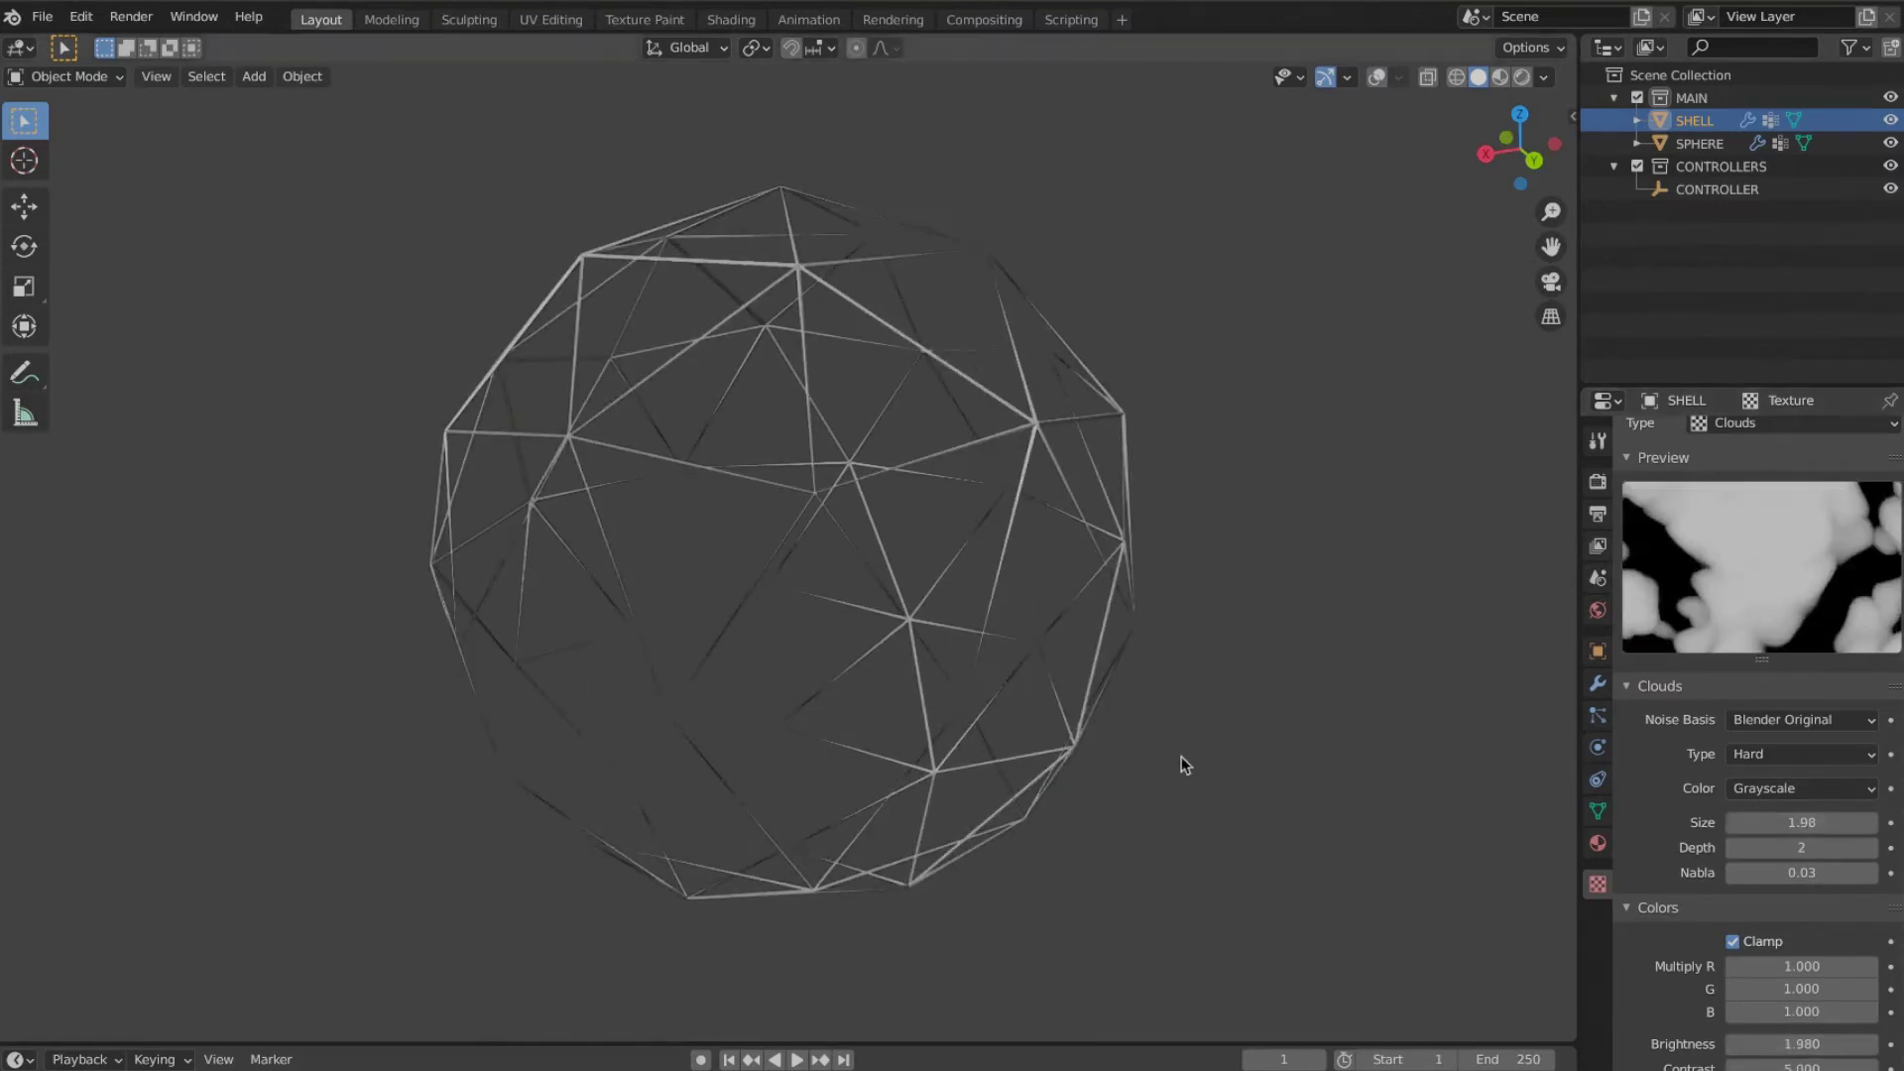
middle_click_drag(1181, 758, 1285, 758)
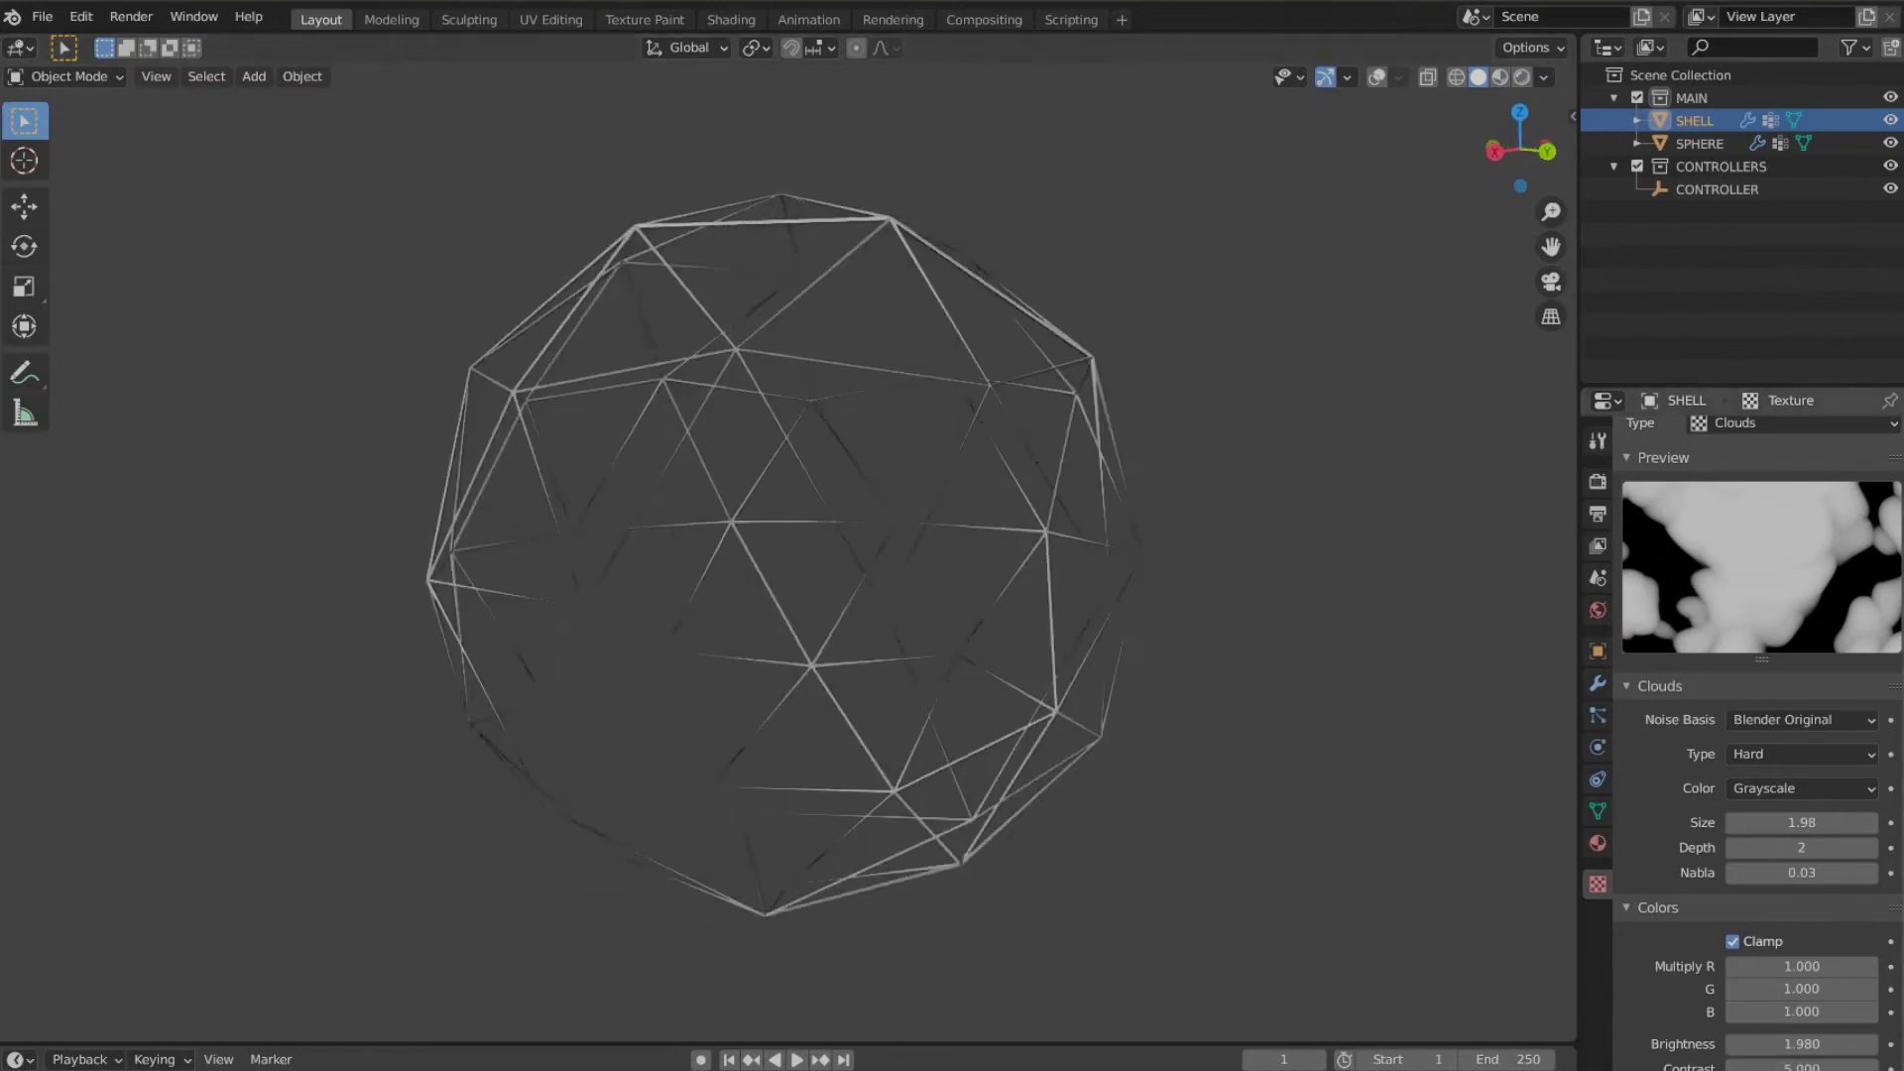
left_click_drag(1800, 1069, 1606, 1053)
mouse_move(1901, 1048)
left_mouse_down()
mouse_move(1812, 1045)
mouse_move(1898, 1043)
left_mouse_up()
middle_click_drag(1477, 845, 1267, 843)
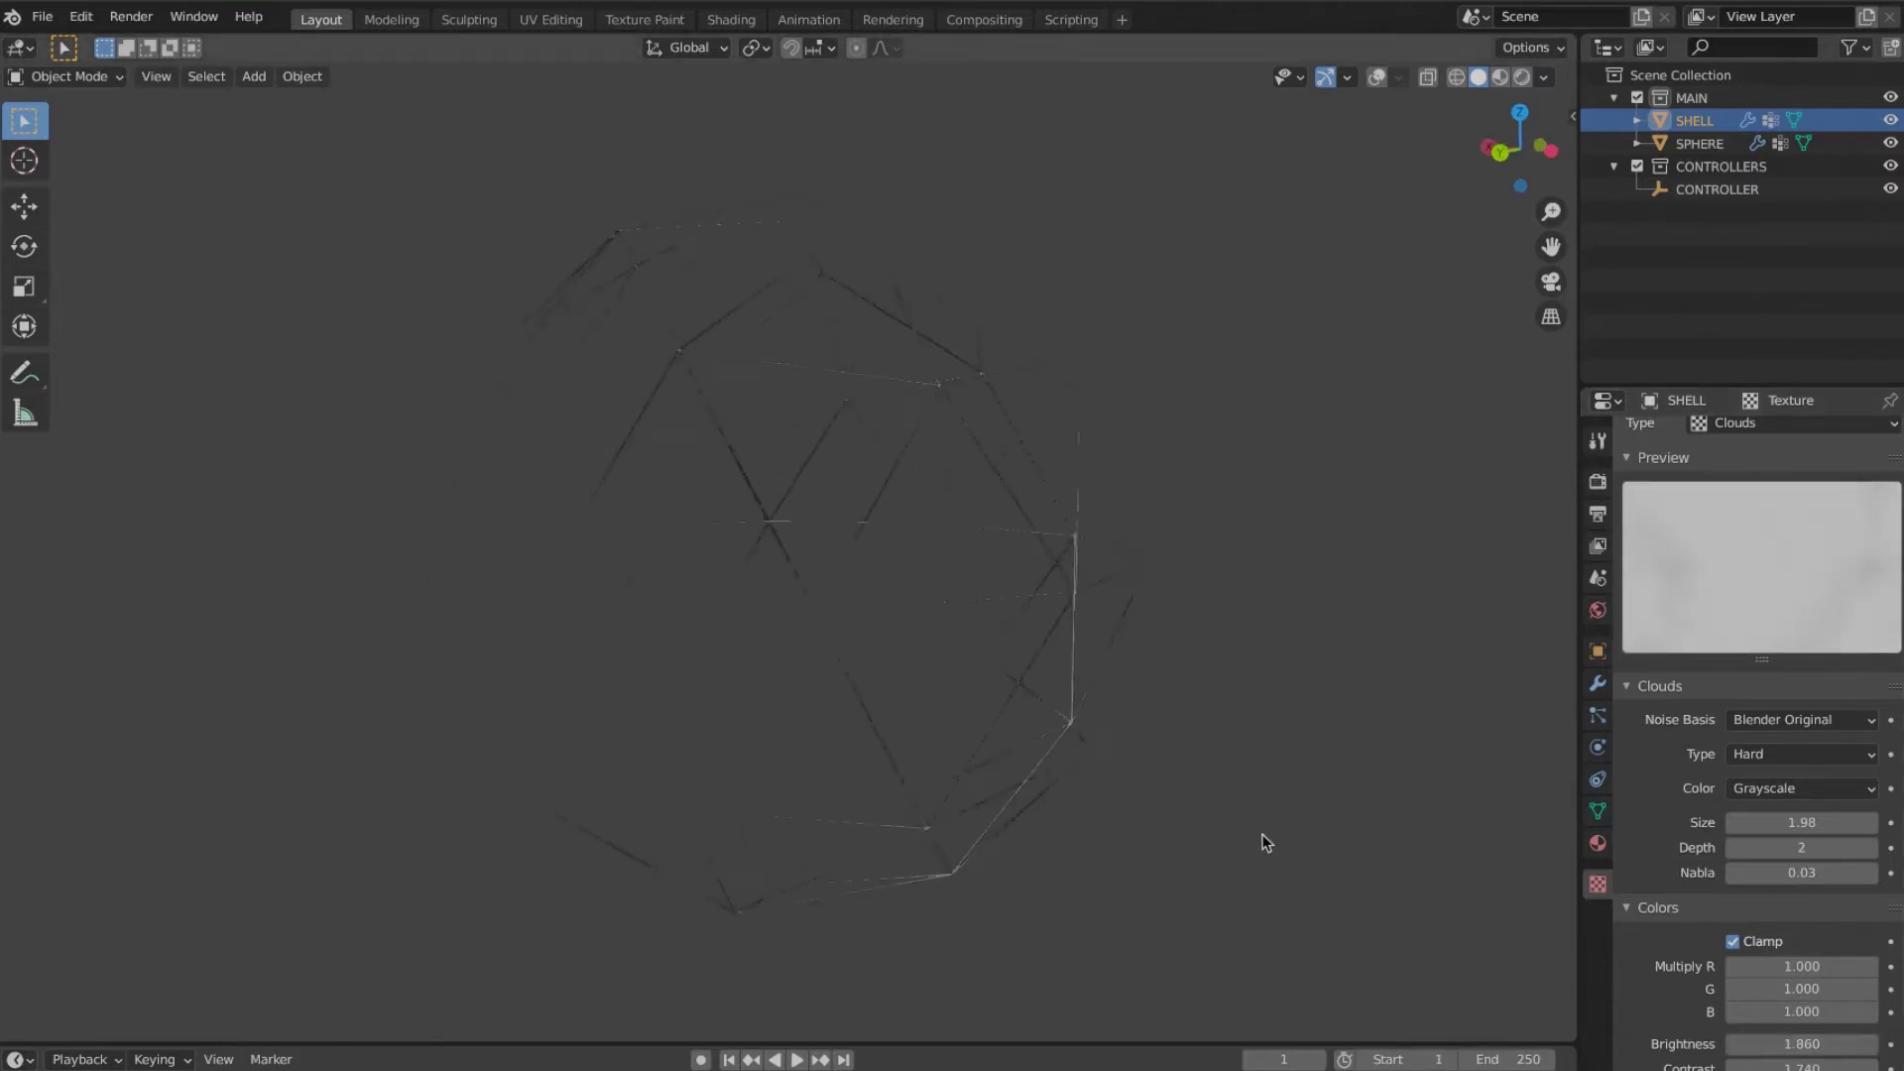
Step: Set the thickness of SHELL's Wireframe modifier to 0.106 m and turn off Relative thickness
left_click(1597, 843)
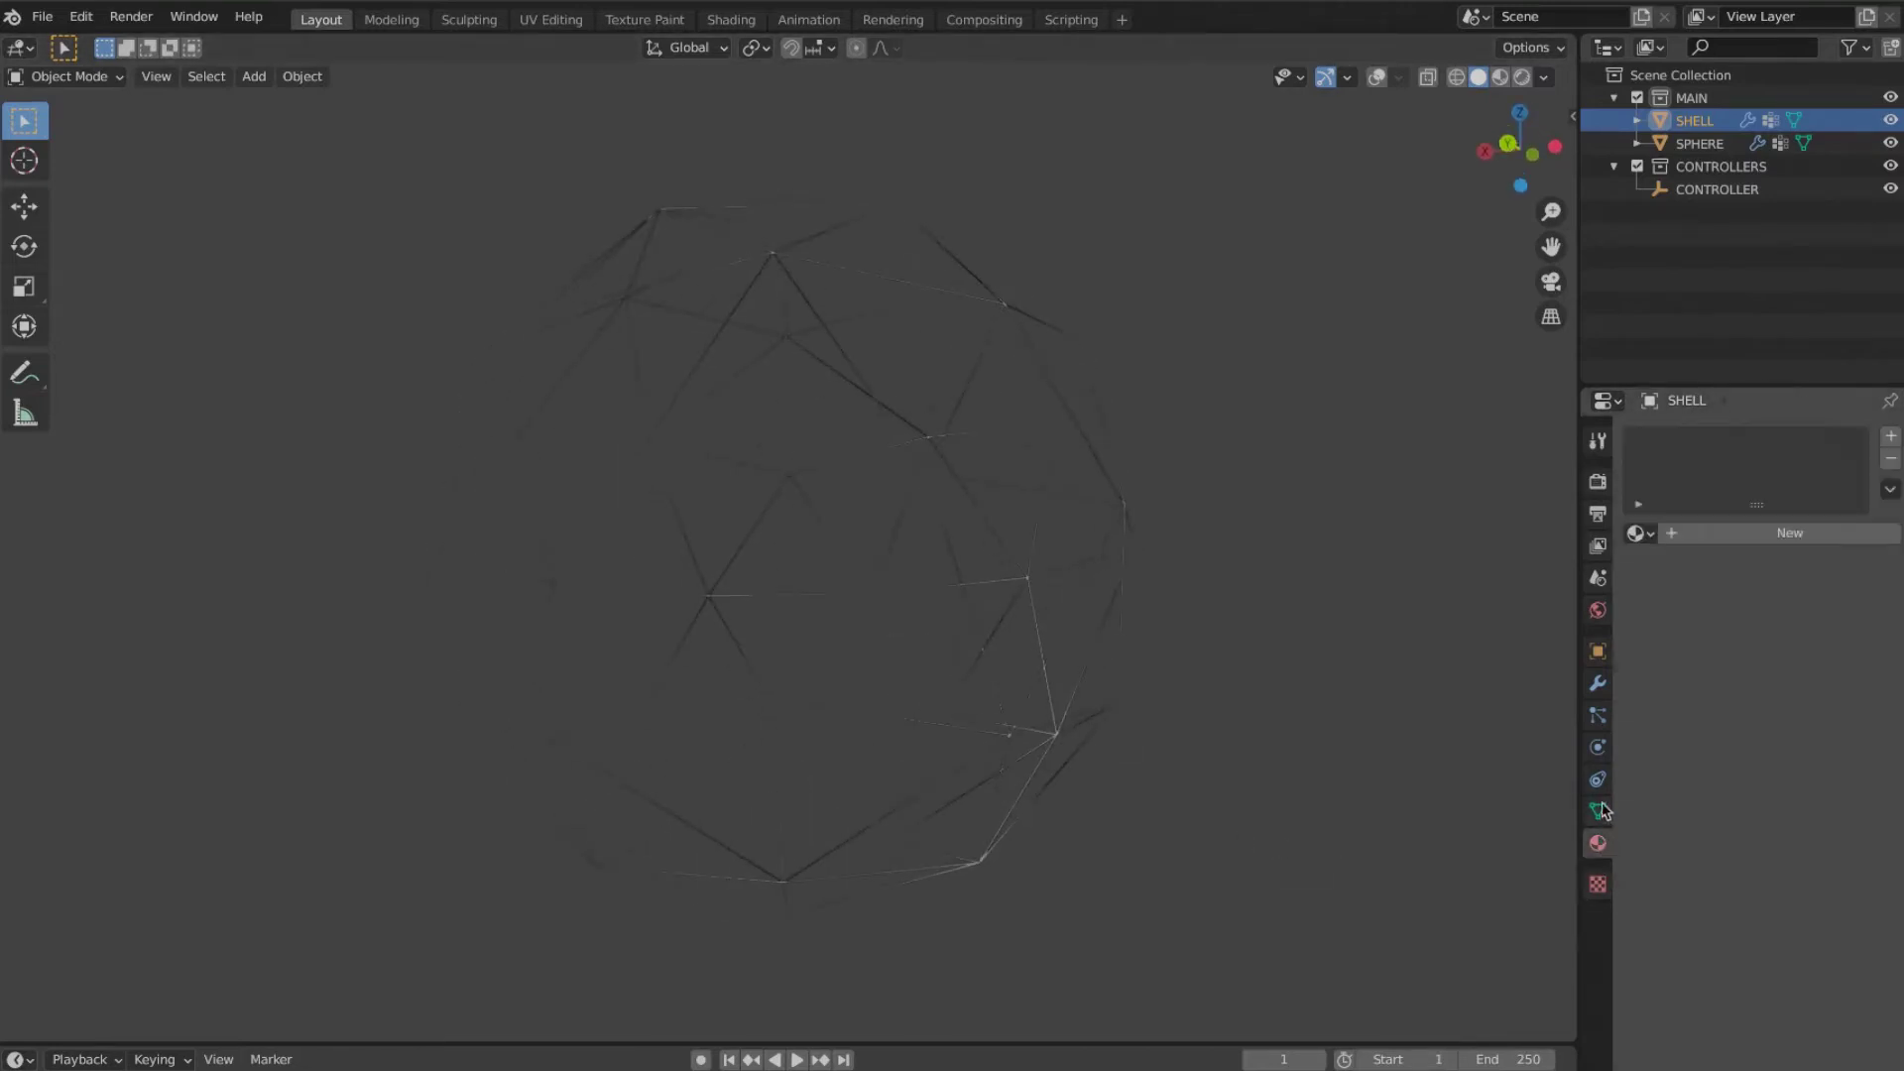
left_click(1597, 683)
left_click_drag(1780, 545, 1823, 541)
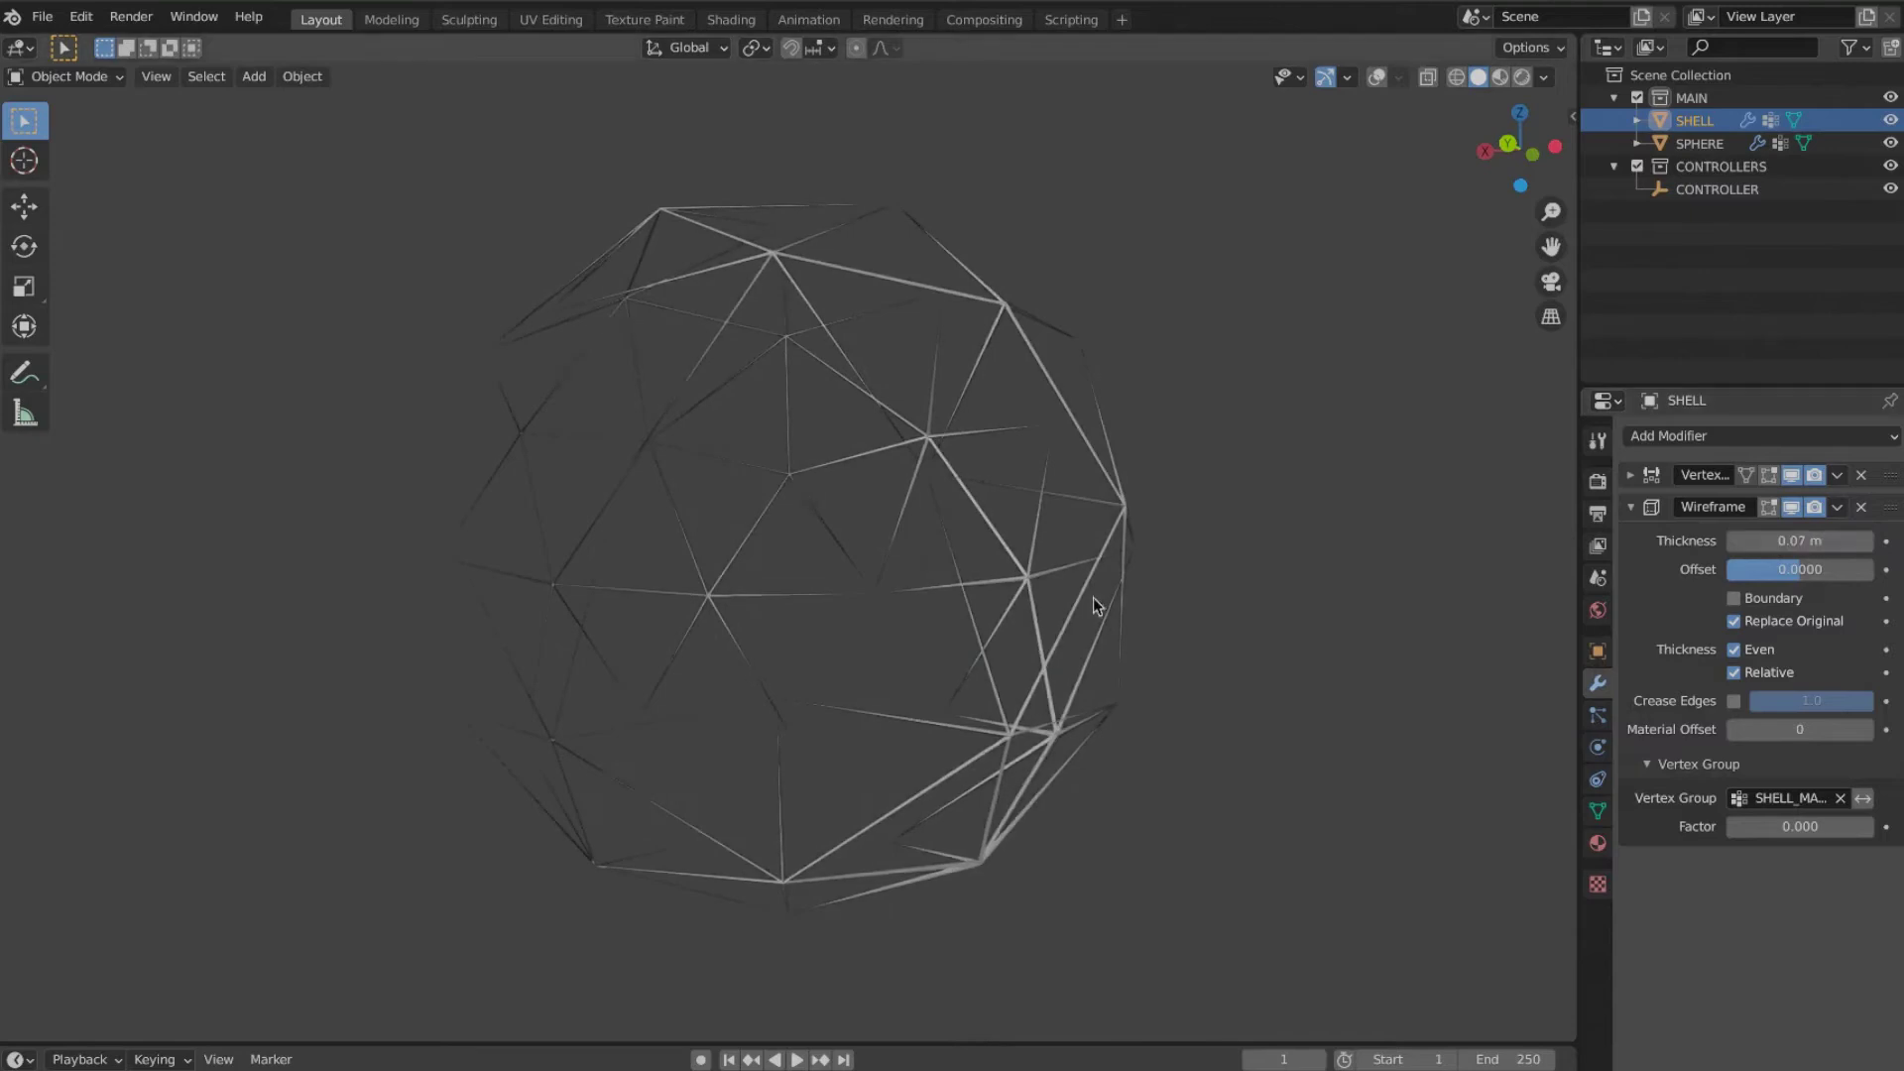
middle_click_drag(1095, 599, 1107, 625)
middle_click_drag(1000, 404, 1062, 448)
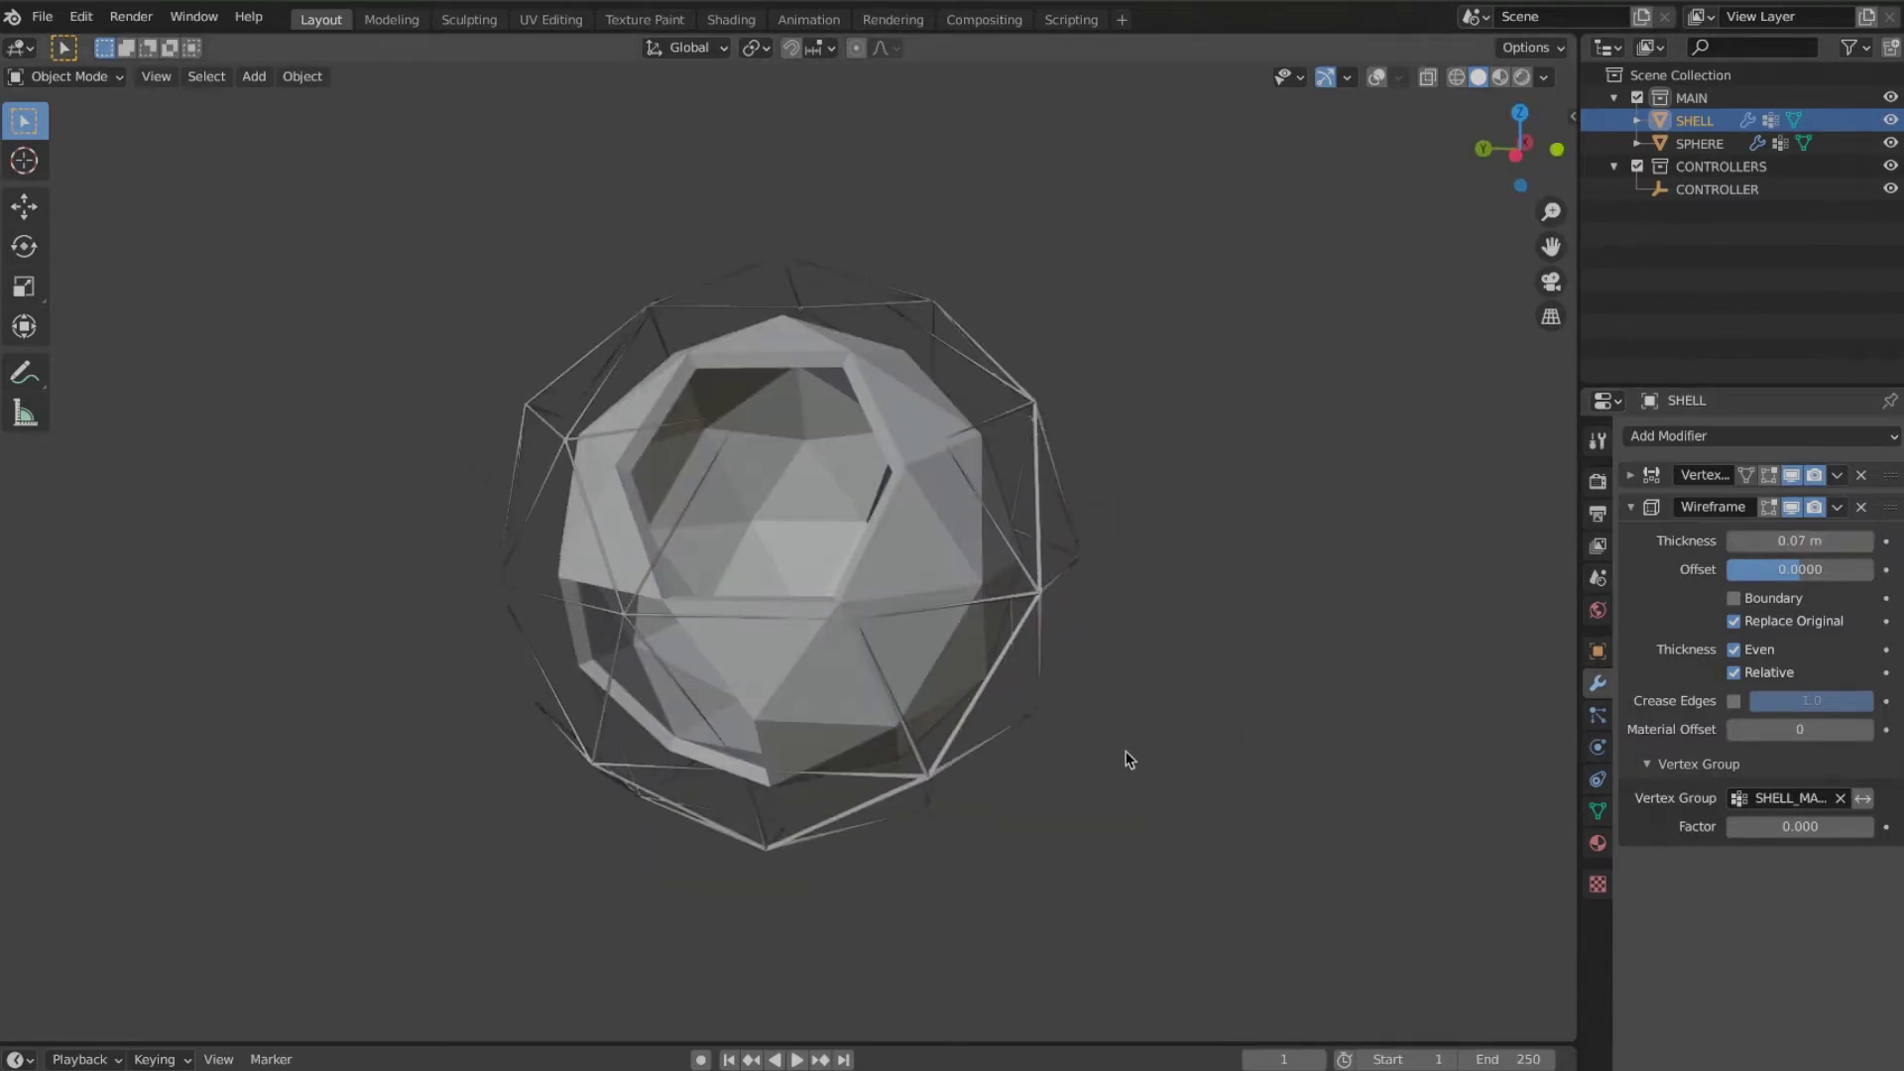
middle_click_drag(1037, 737, 1035, 729)
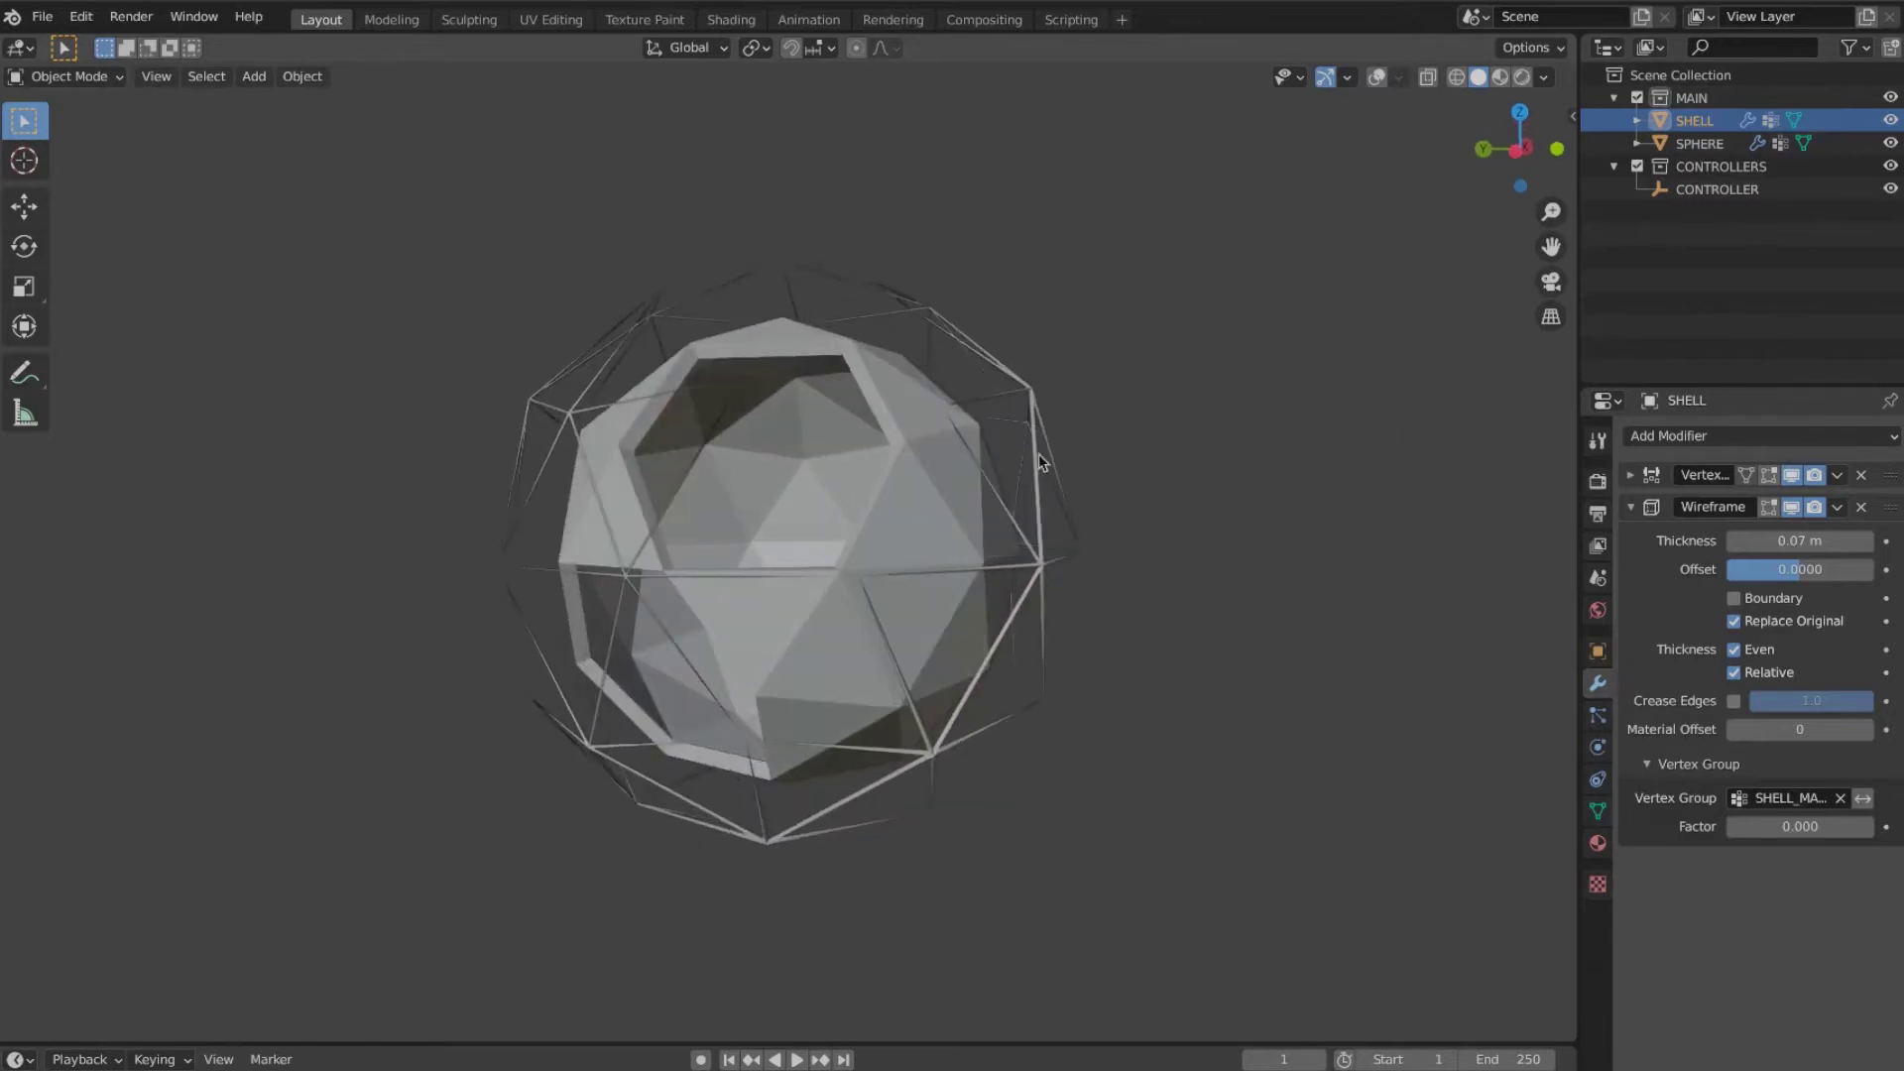
mouse_move(1799, 540)
left_mouse_down()
mouse_move(1851, 541)
mouse_move(1818, 540)
left_mouse_up()
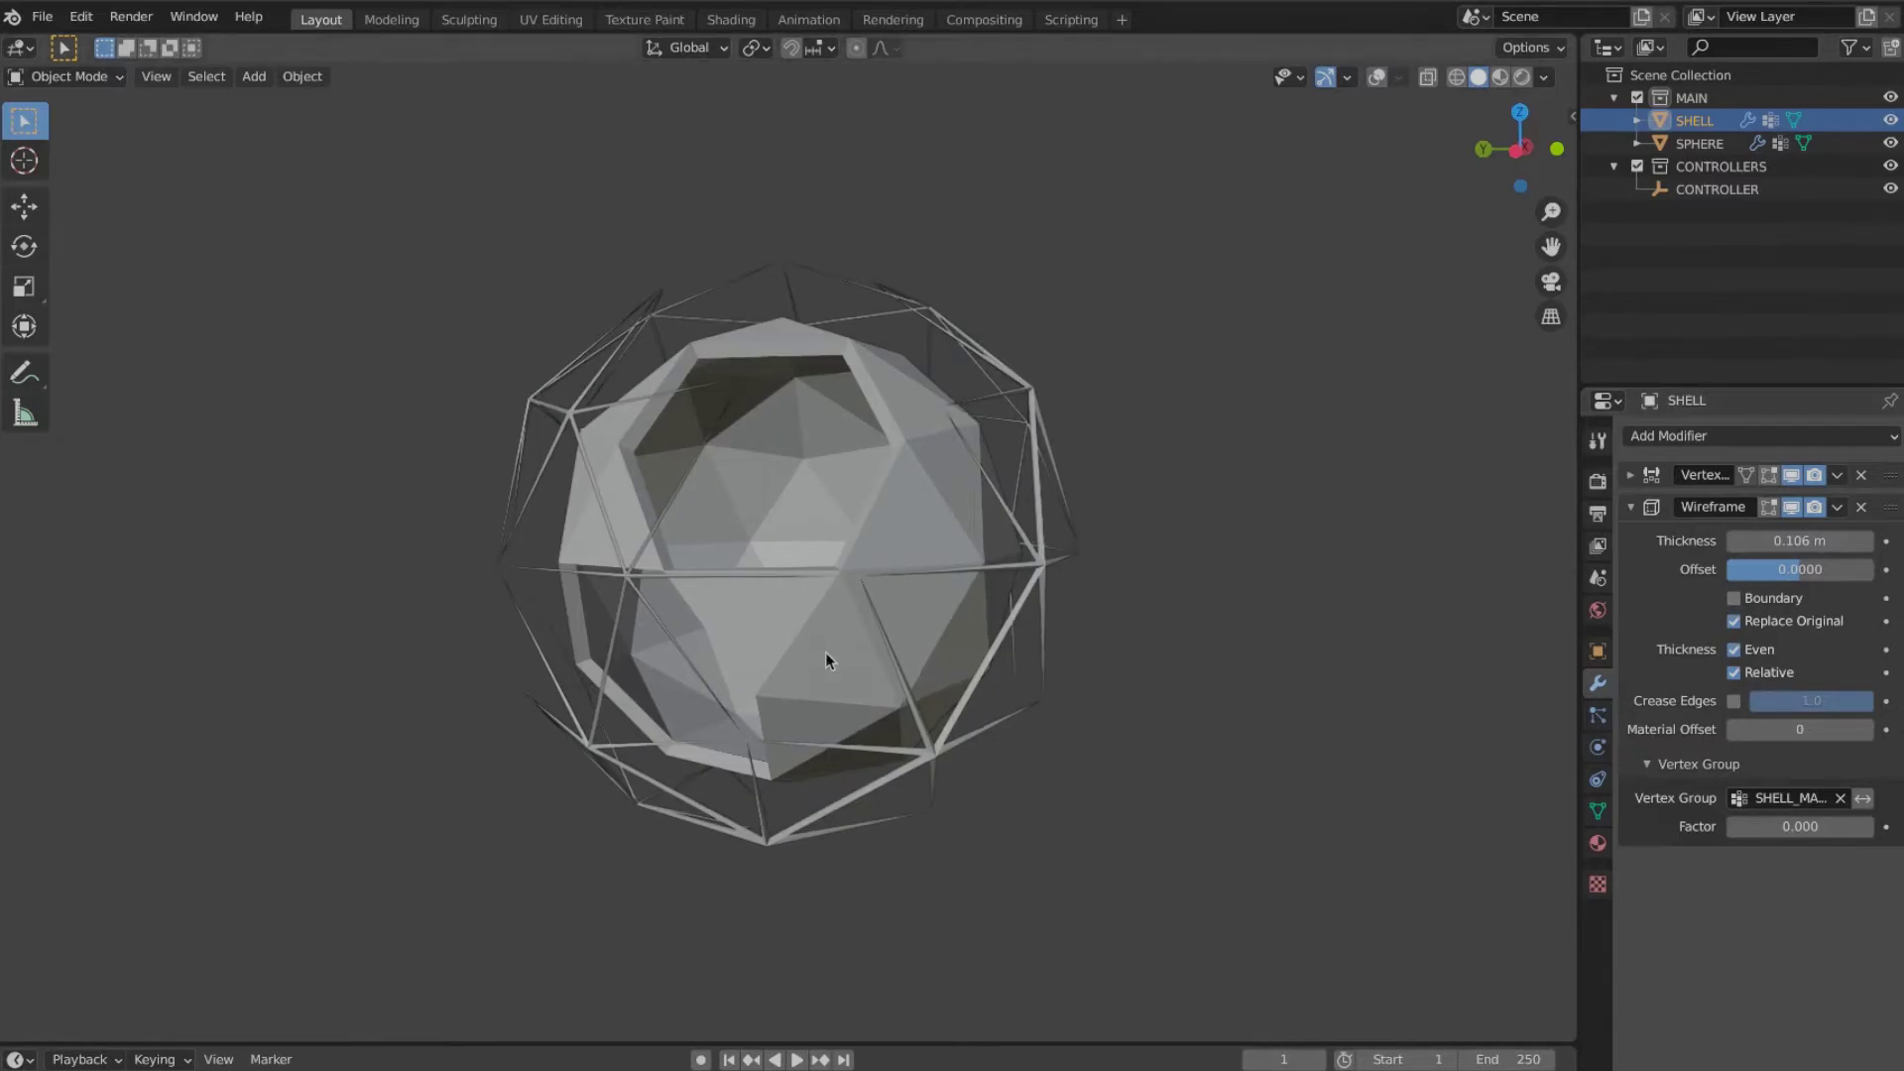
middle_click_drag(825, 652, 827, 655)
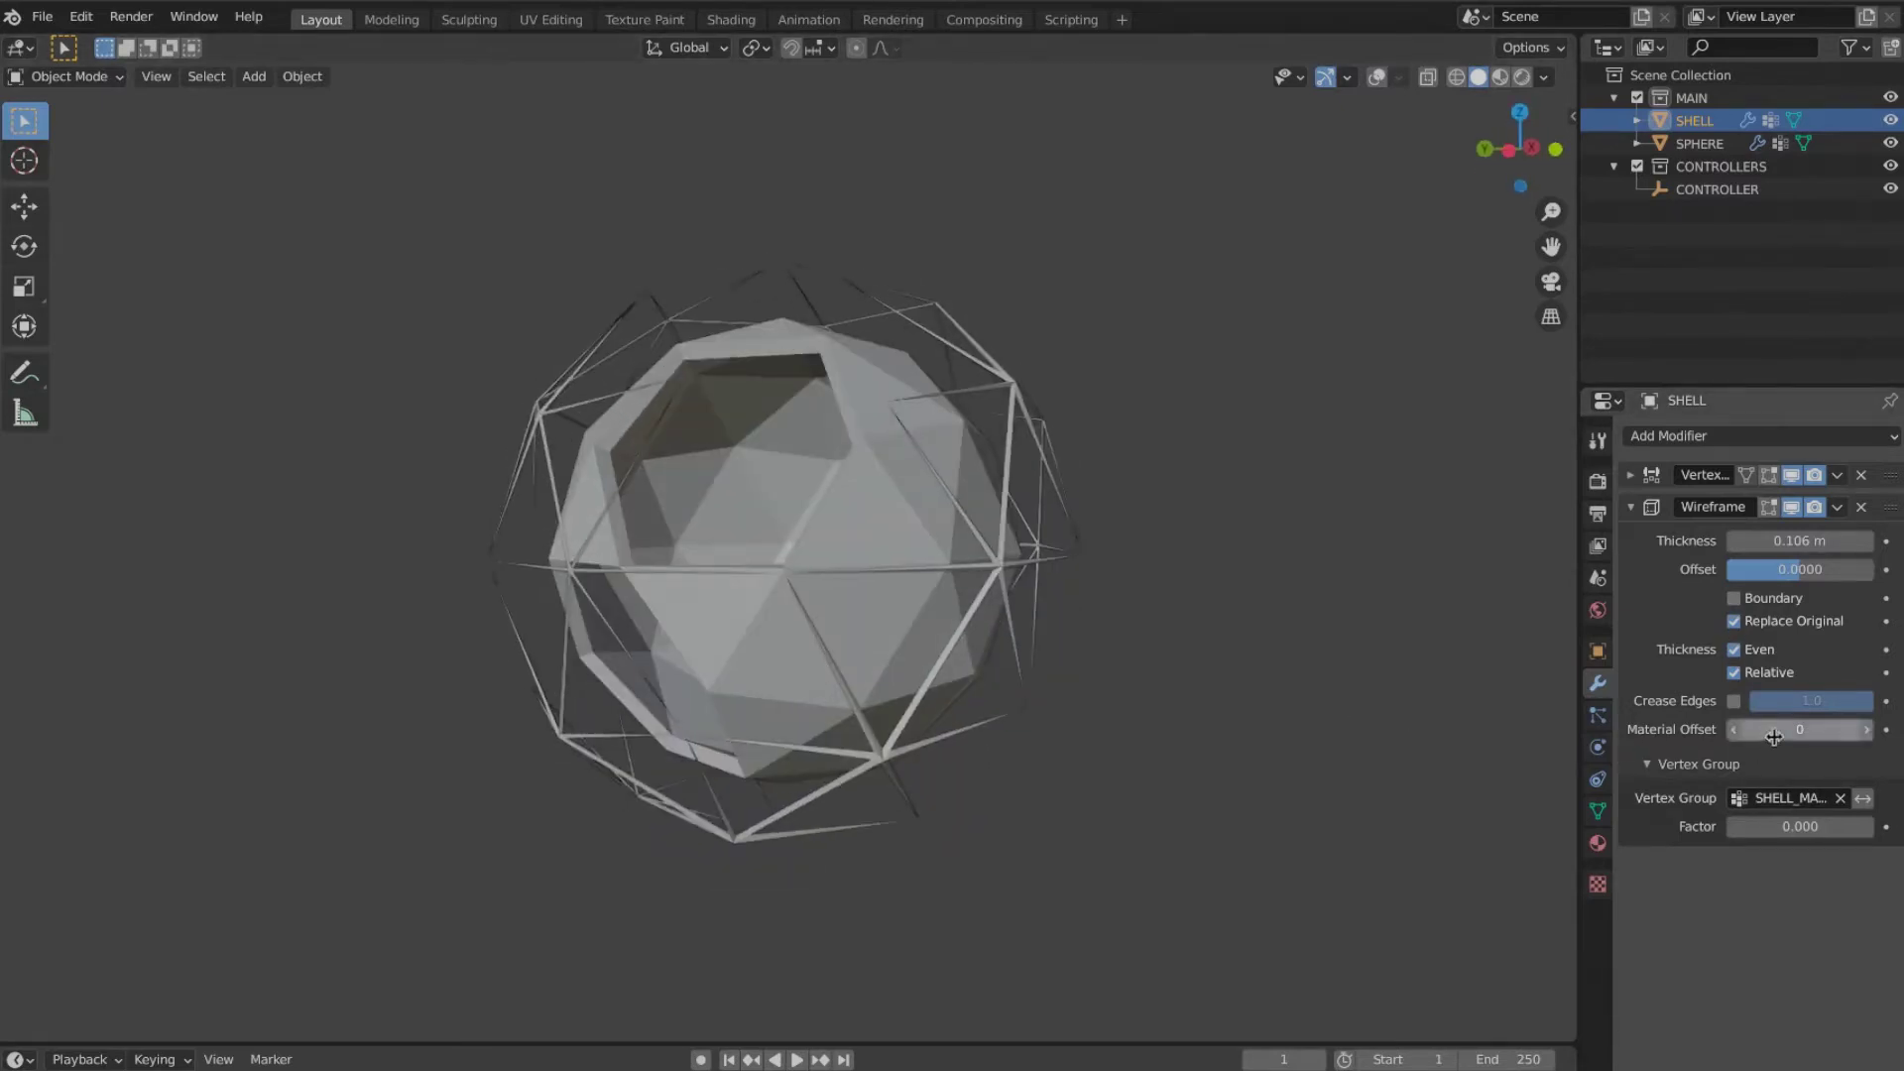
left_click(1735, 672)
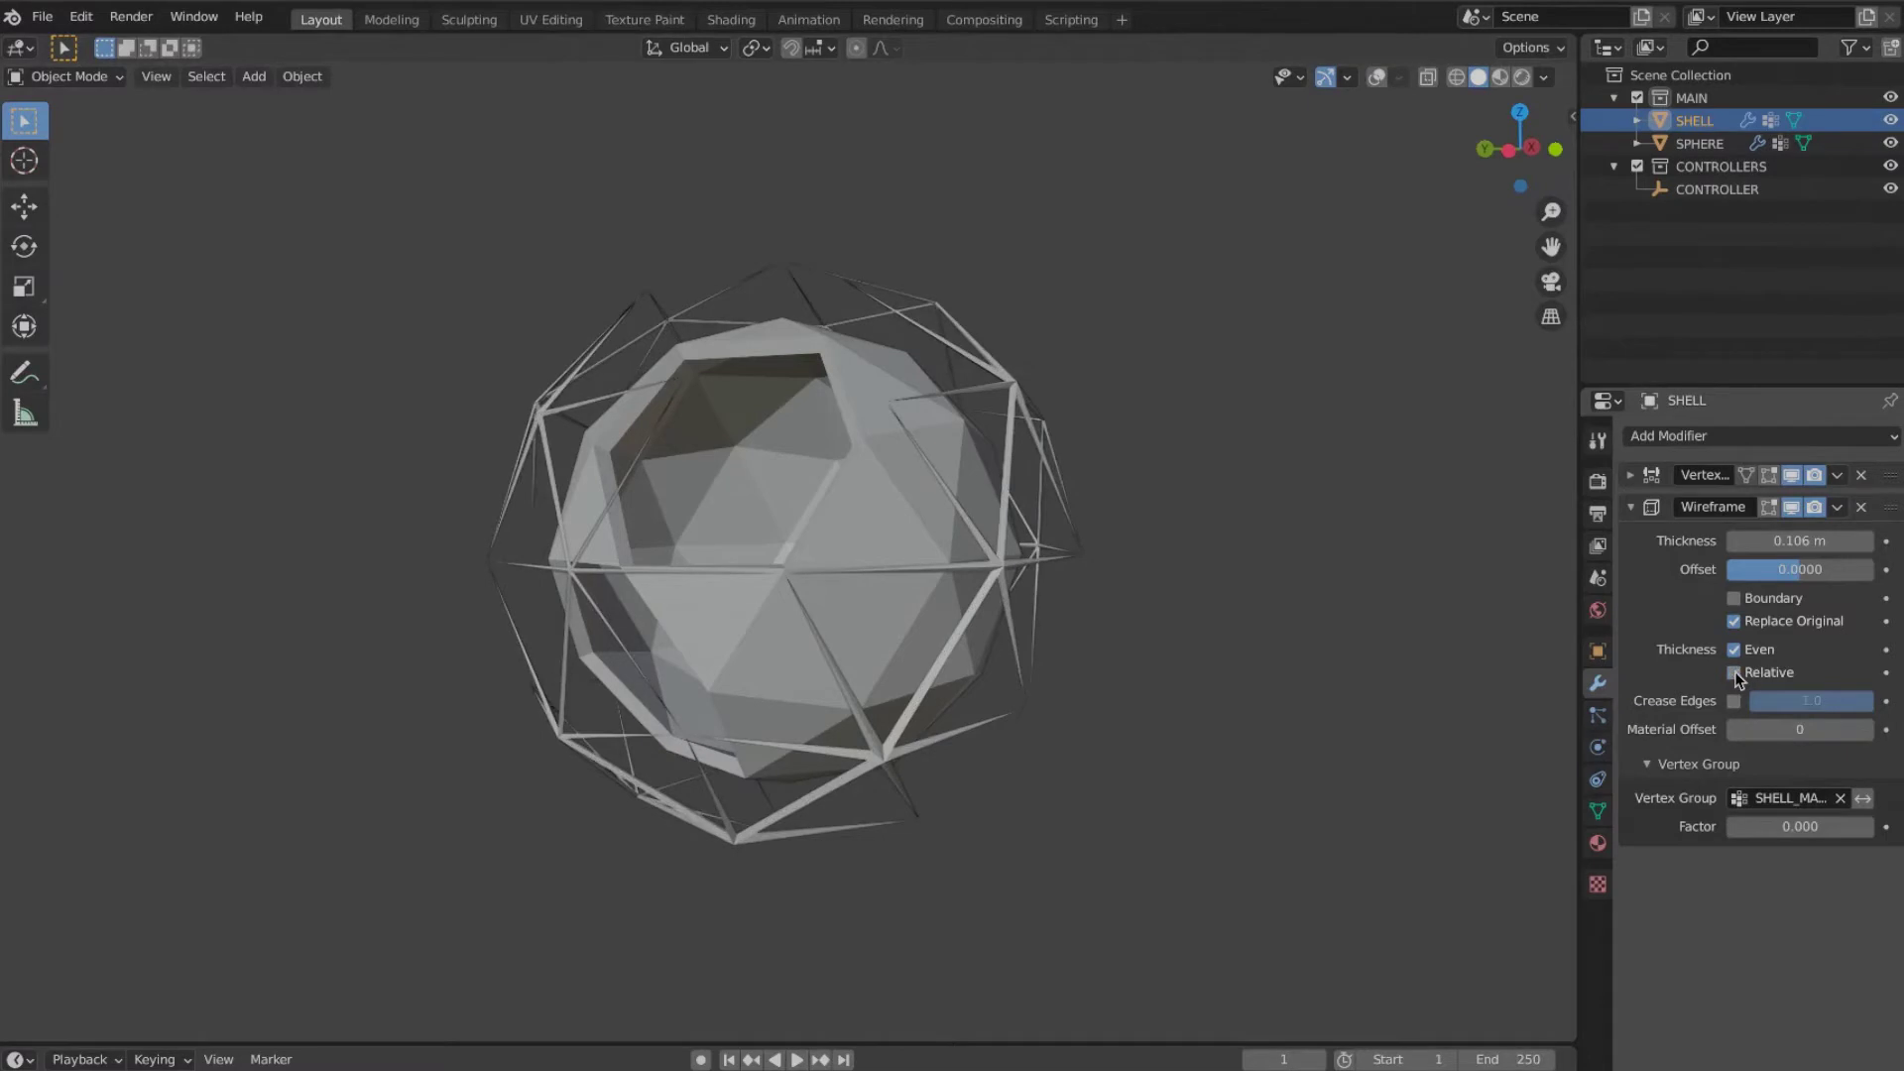
Step: Try a Subdivision Surface modifier on SHELL with Catmull-Clark and Simple subdivision, and remove it
left_click(1632, 508)
left_click(1672, 438)
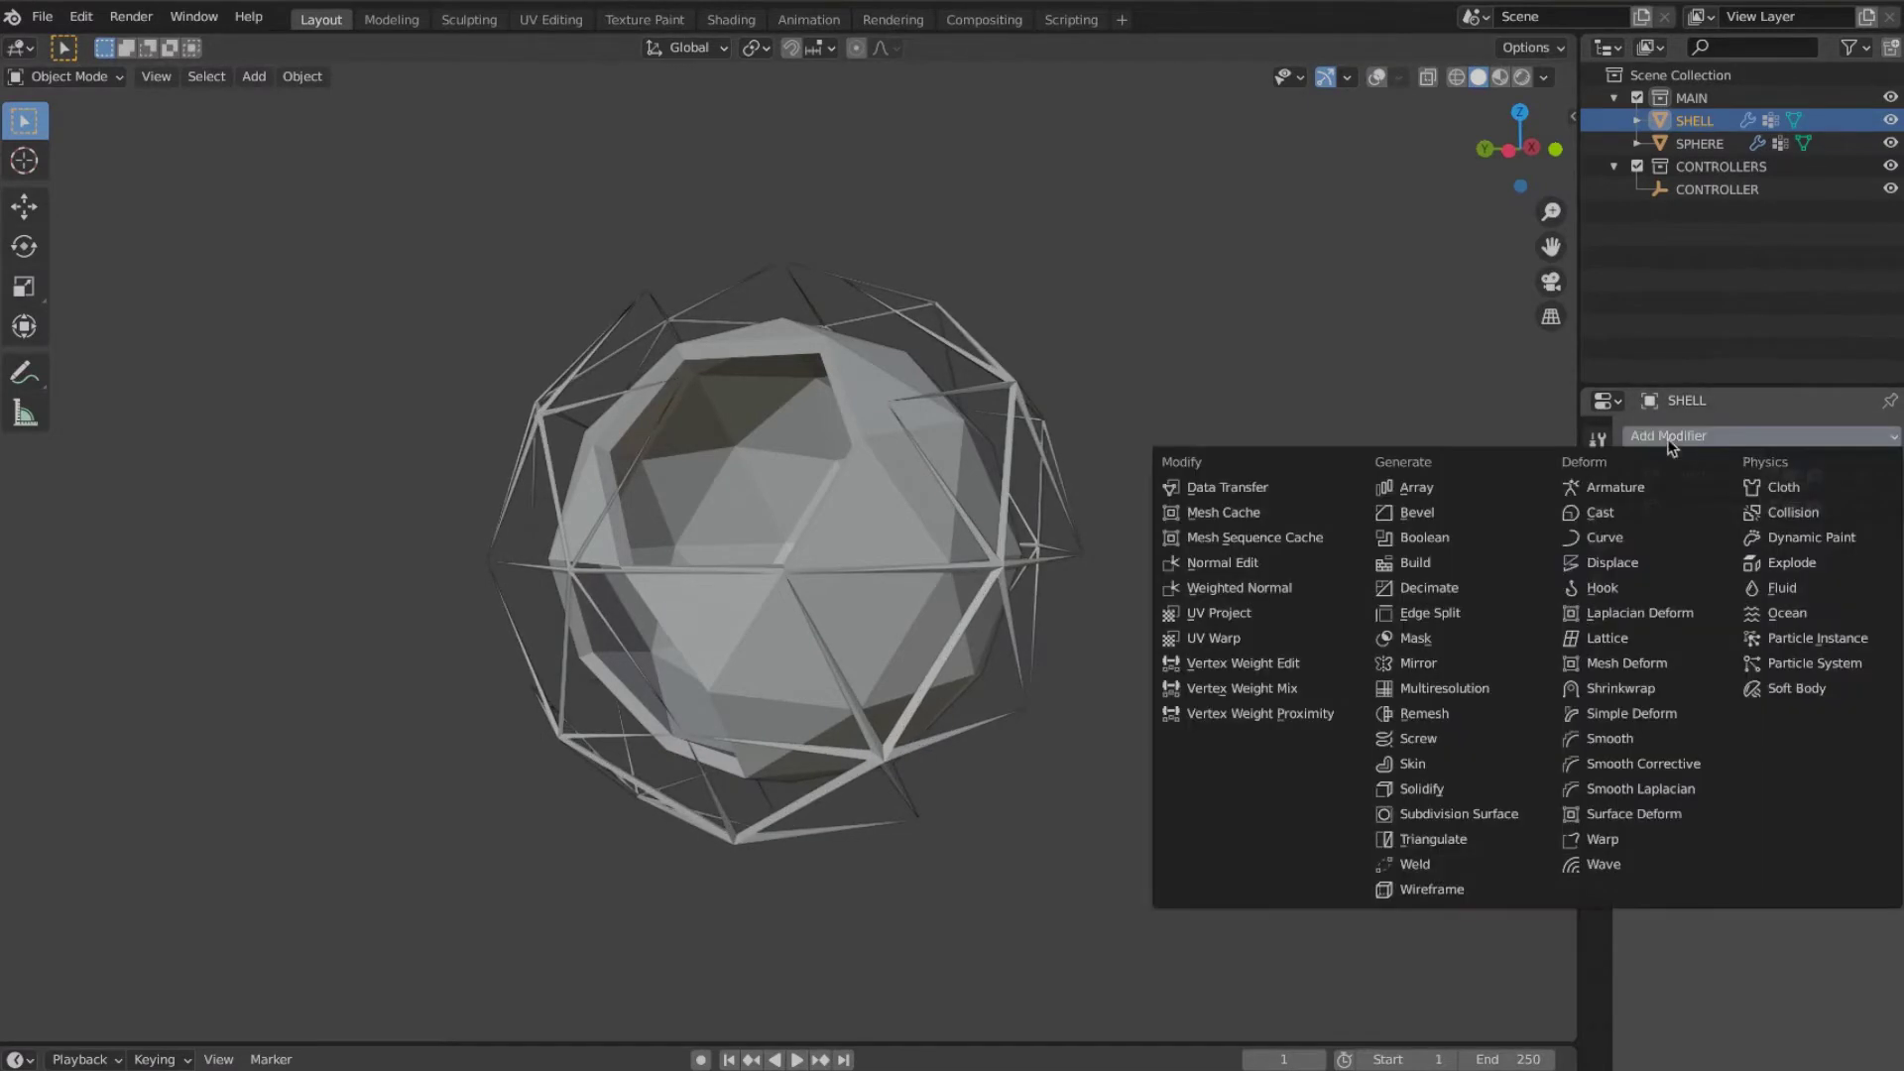
left_click(1466, 818)
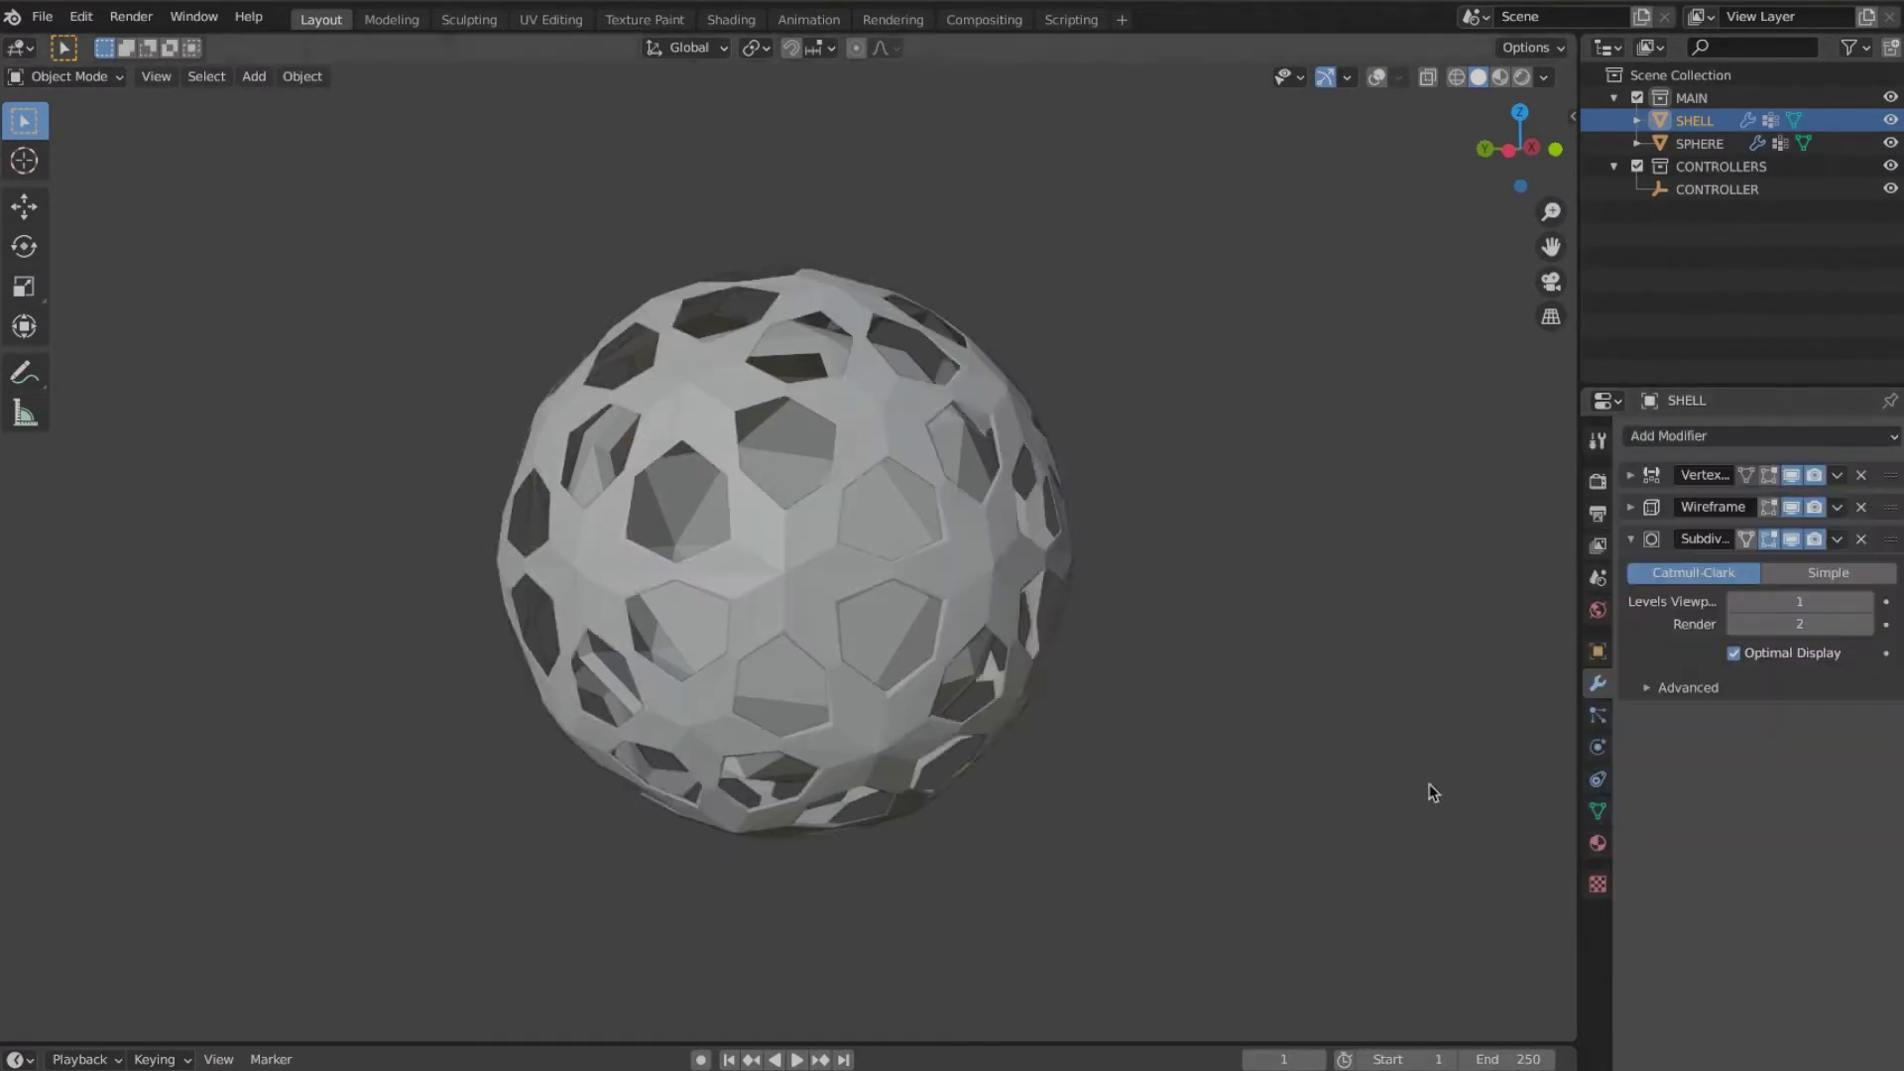
middle_click_drag(1196, 630, 1291, 687)
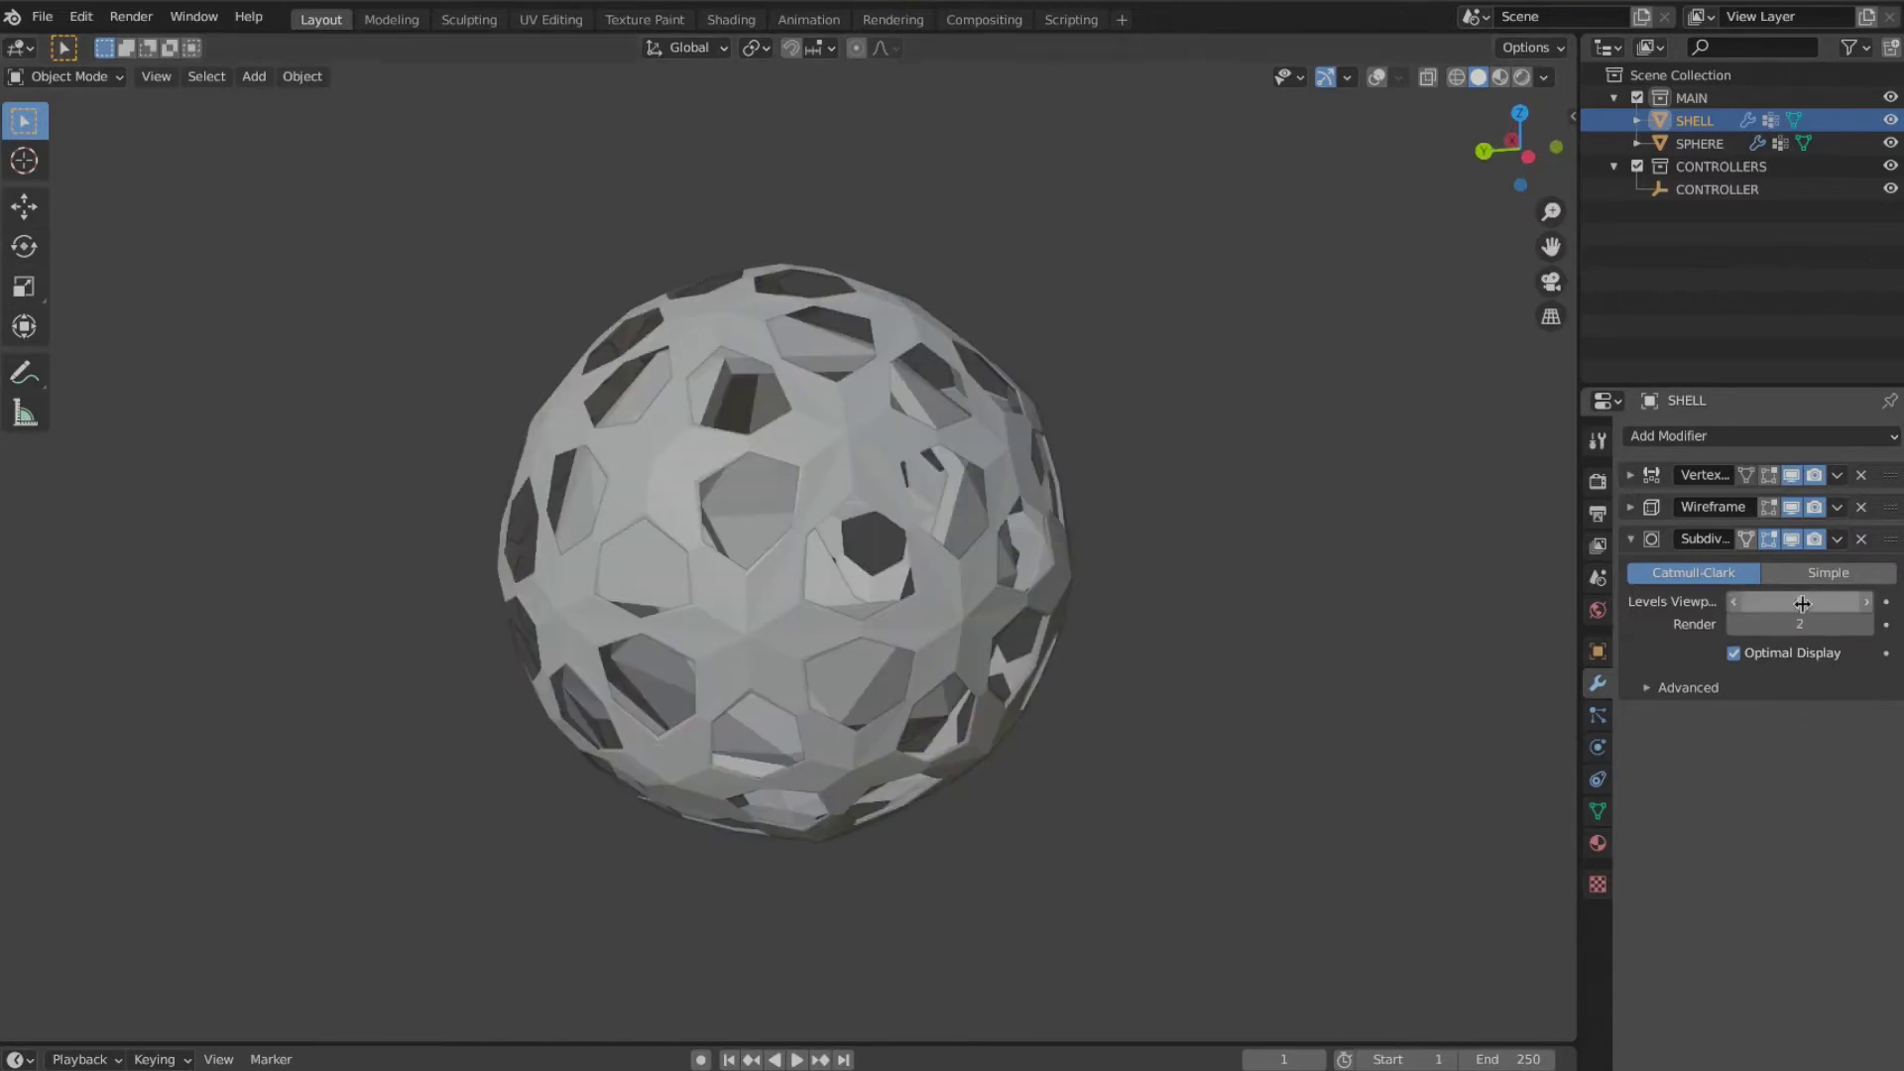
left_click(1870, 602)
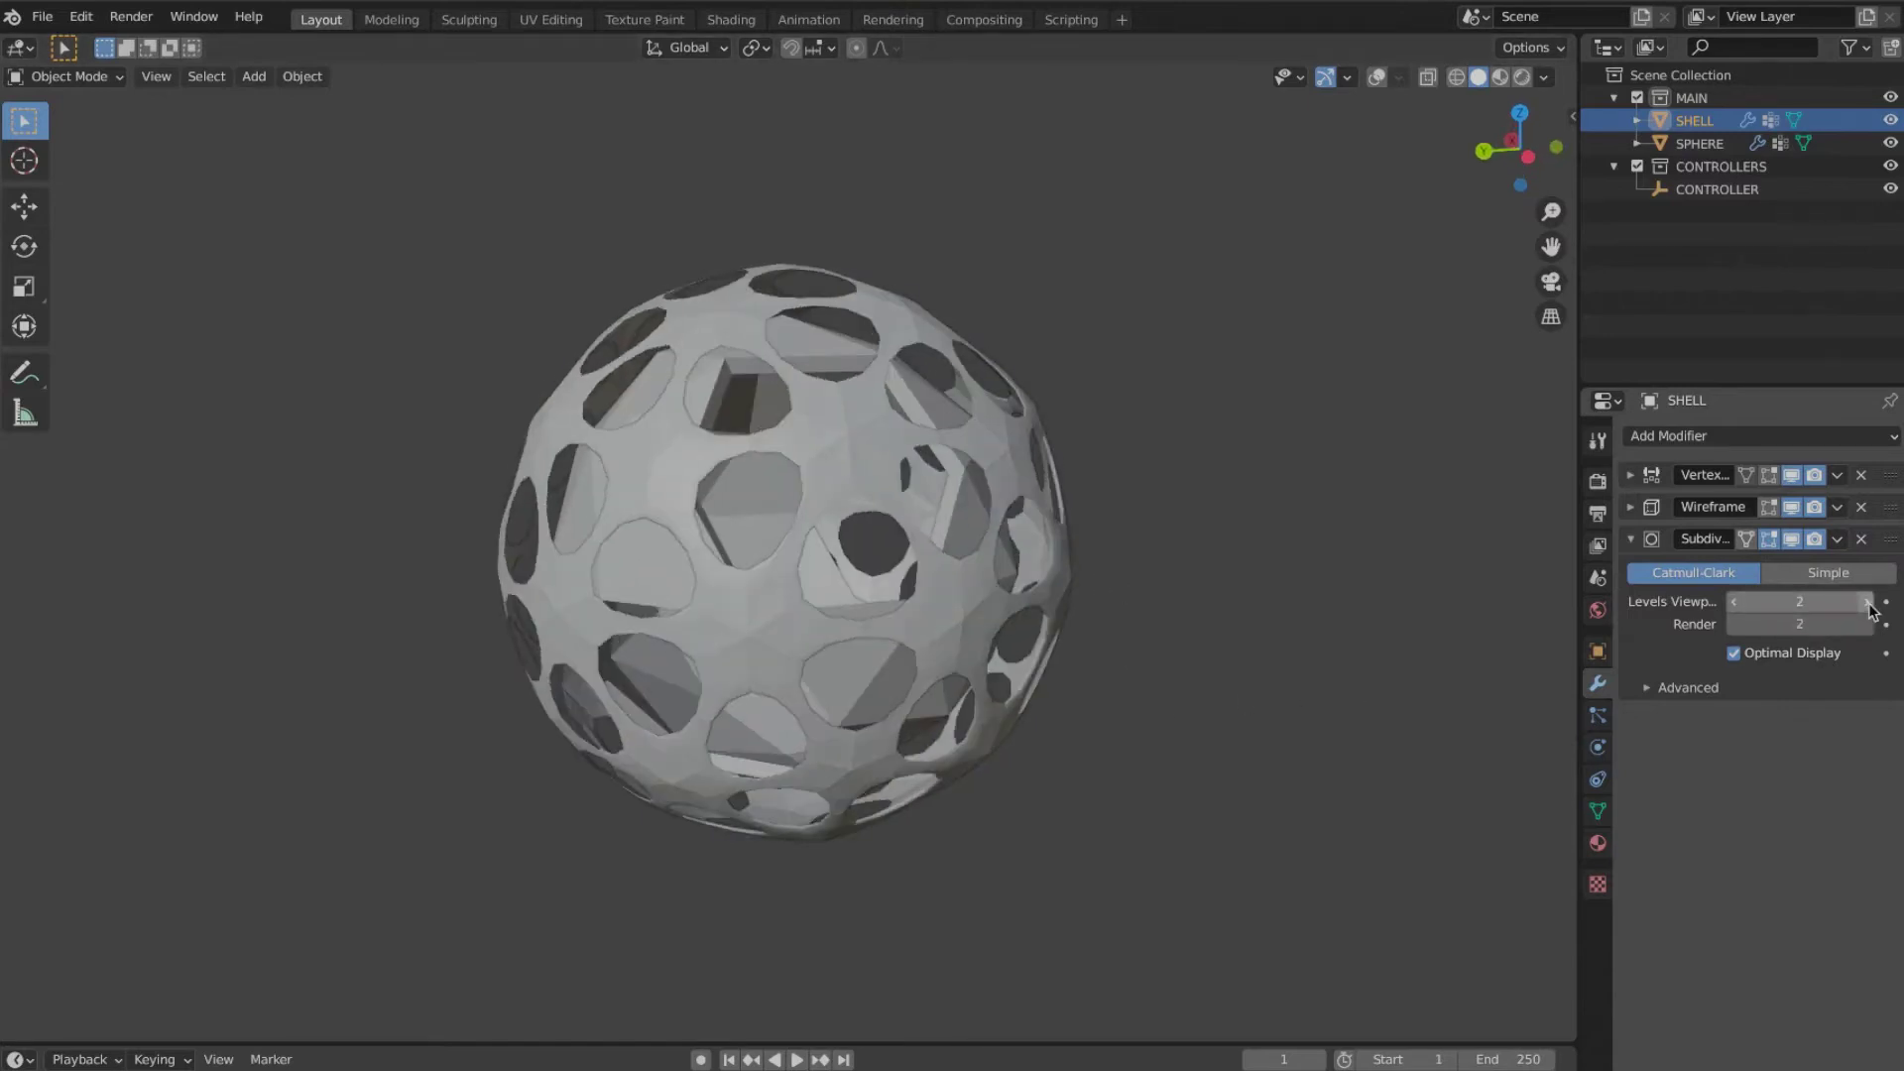
left_click(1731, 603)
middle_click_drag(1182, 643, 1902, 611)
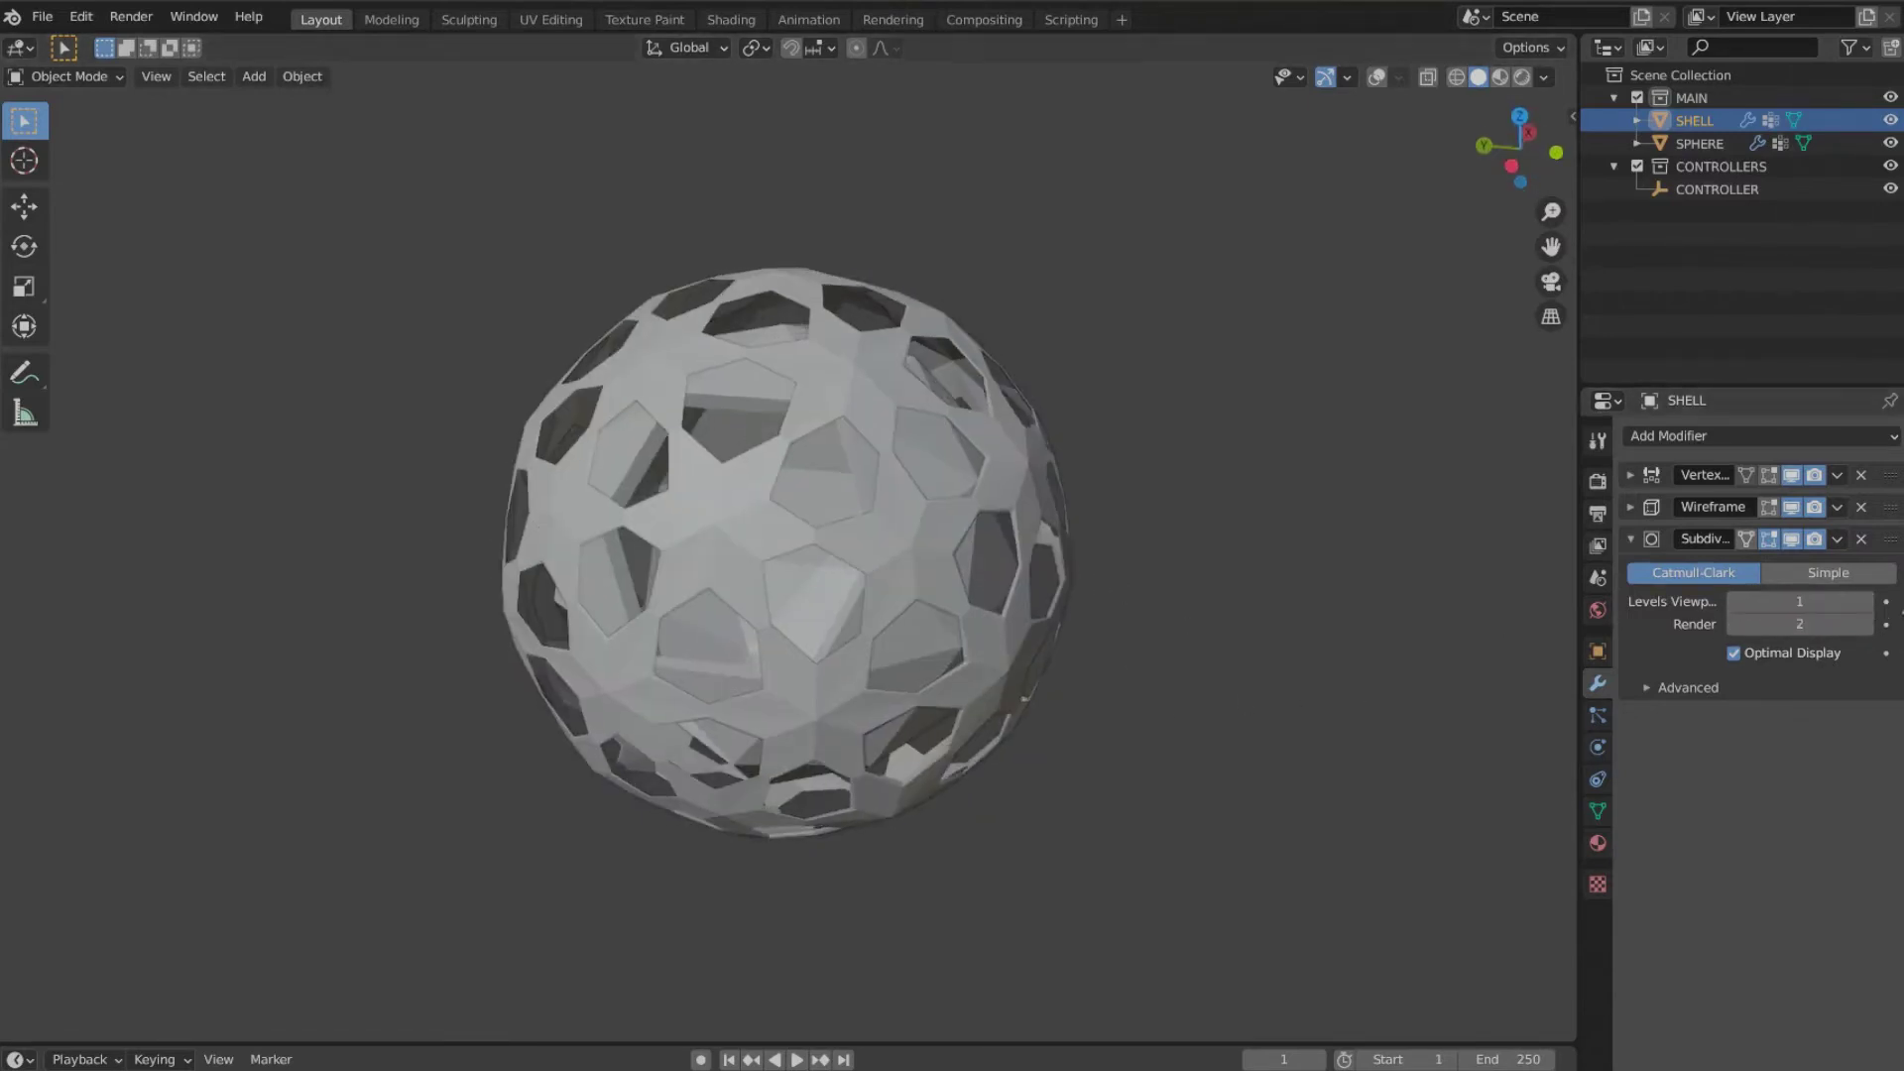
left_click(1842, 571)
left_click(1862, 539)
middle_click_drag(1286, 686, 1269, 602)
Step: Turn the viewport overlays back on to show the grid, object outlines and CONTROLLER empty
left_click(1598, 844)
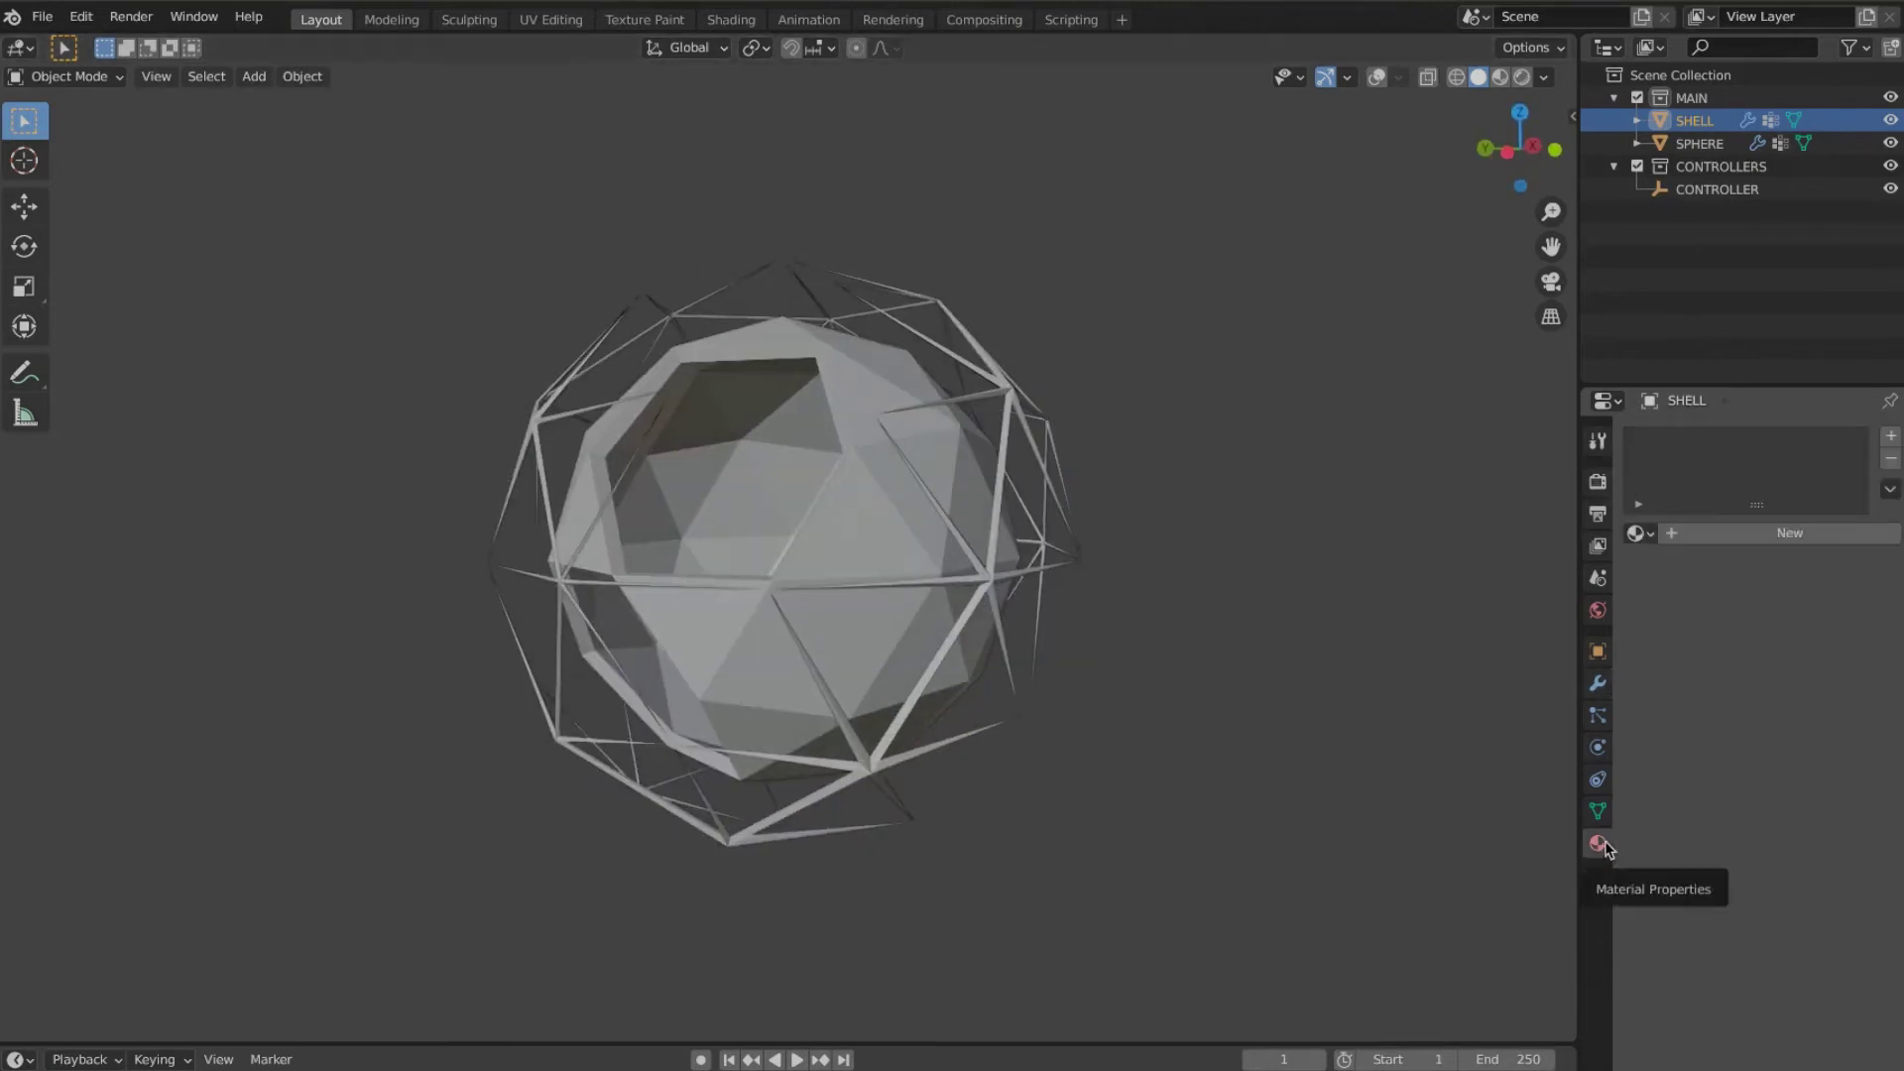
middle_click_drag(1022, 415, 1051, 445)
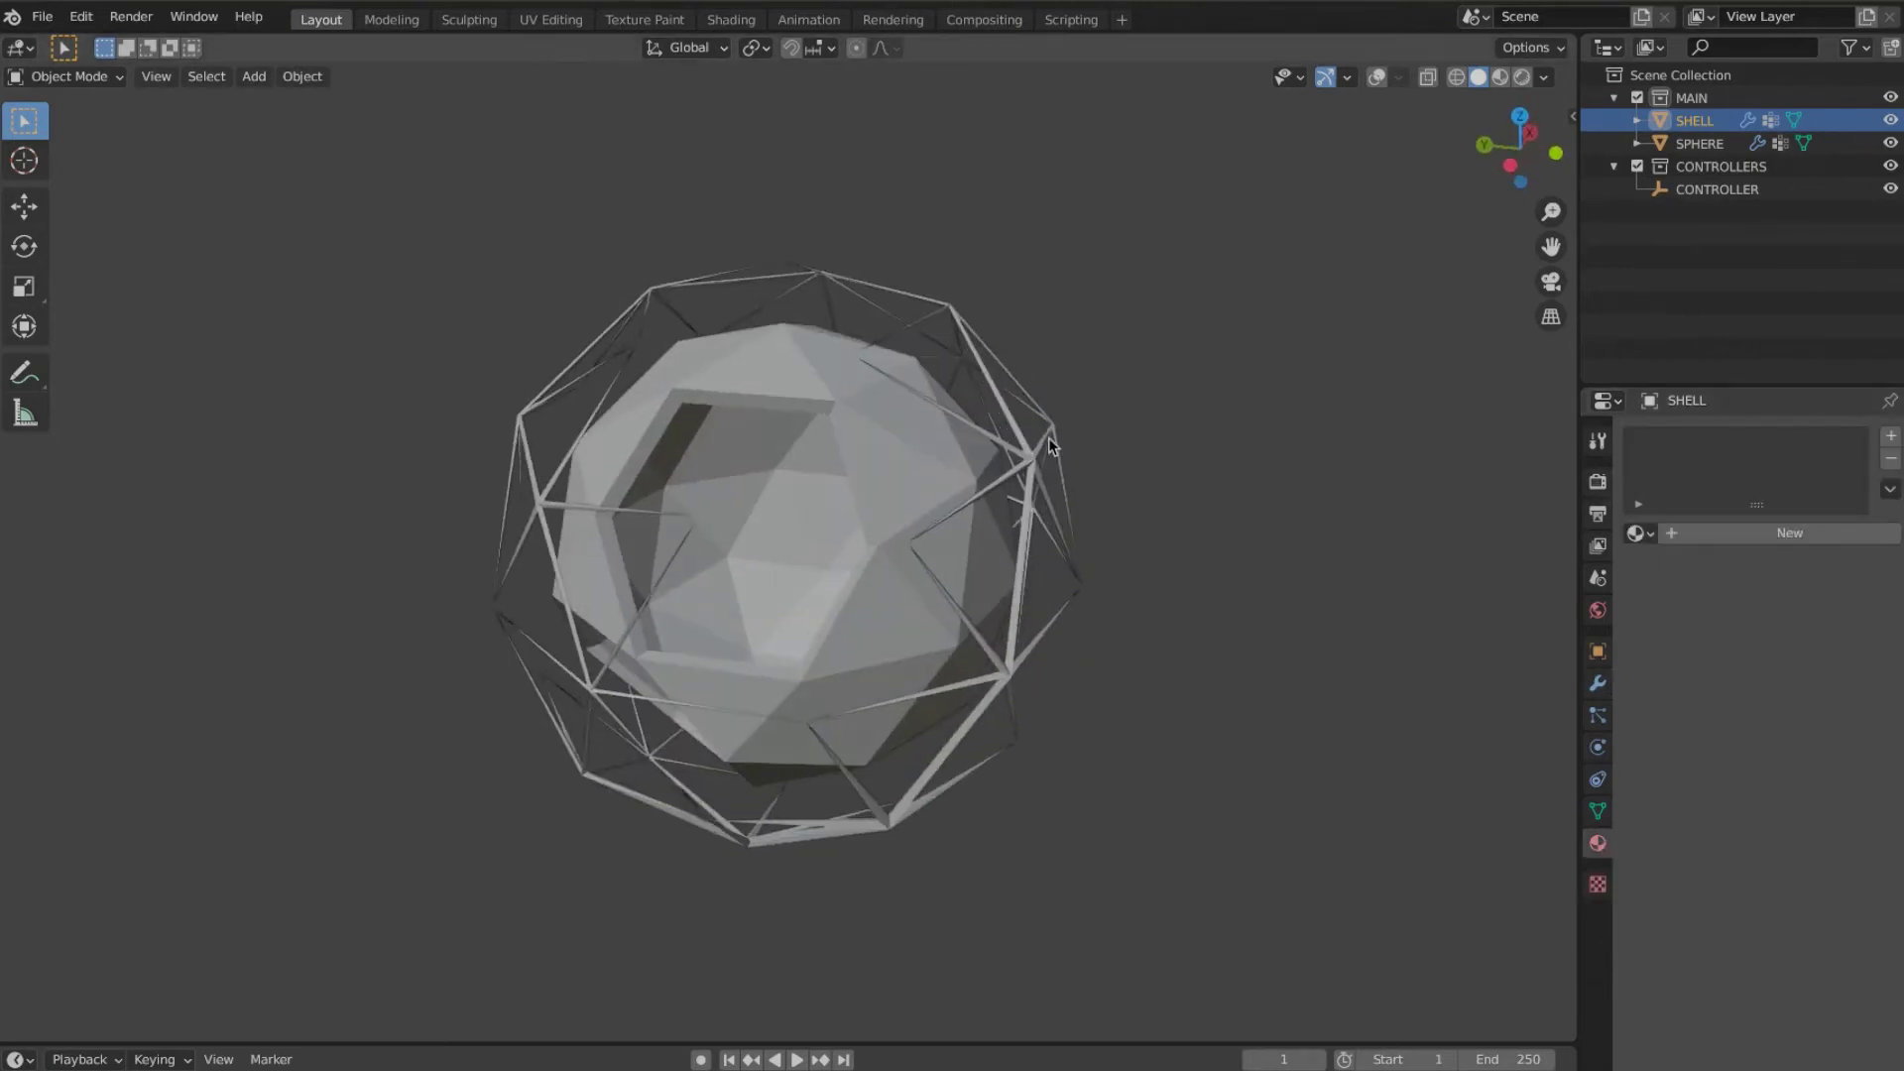
left_click(1379, 78)
key("q")
left_click(1008, 475)
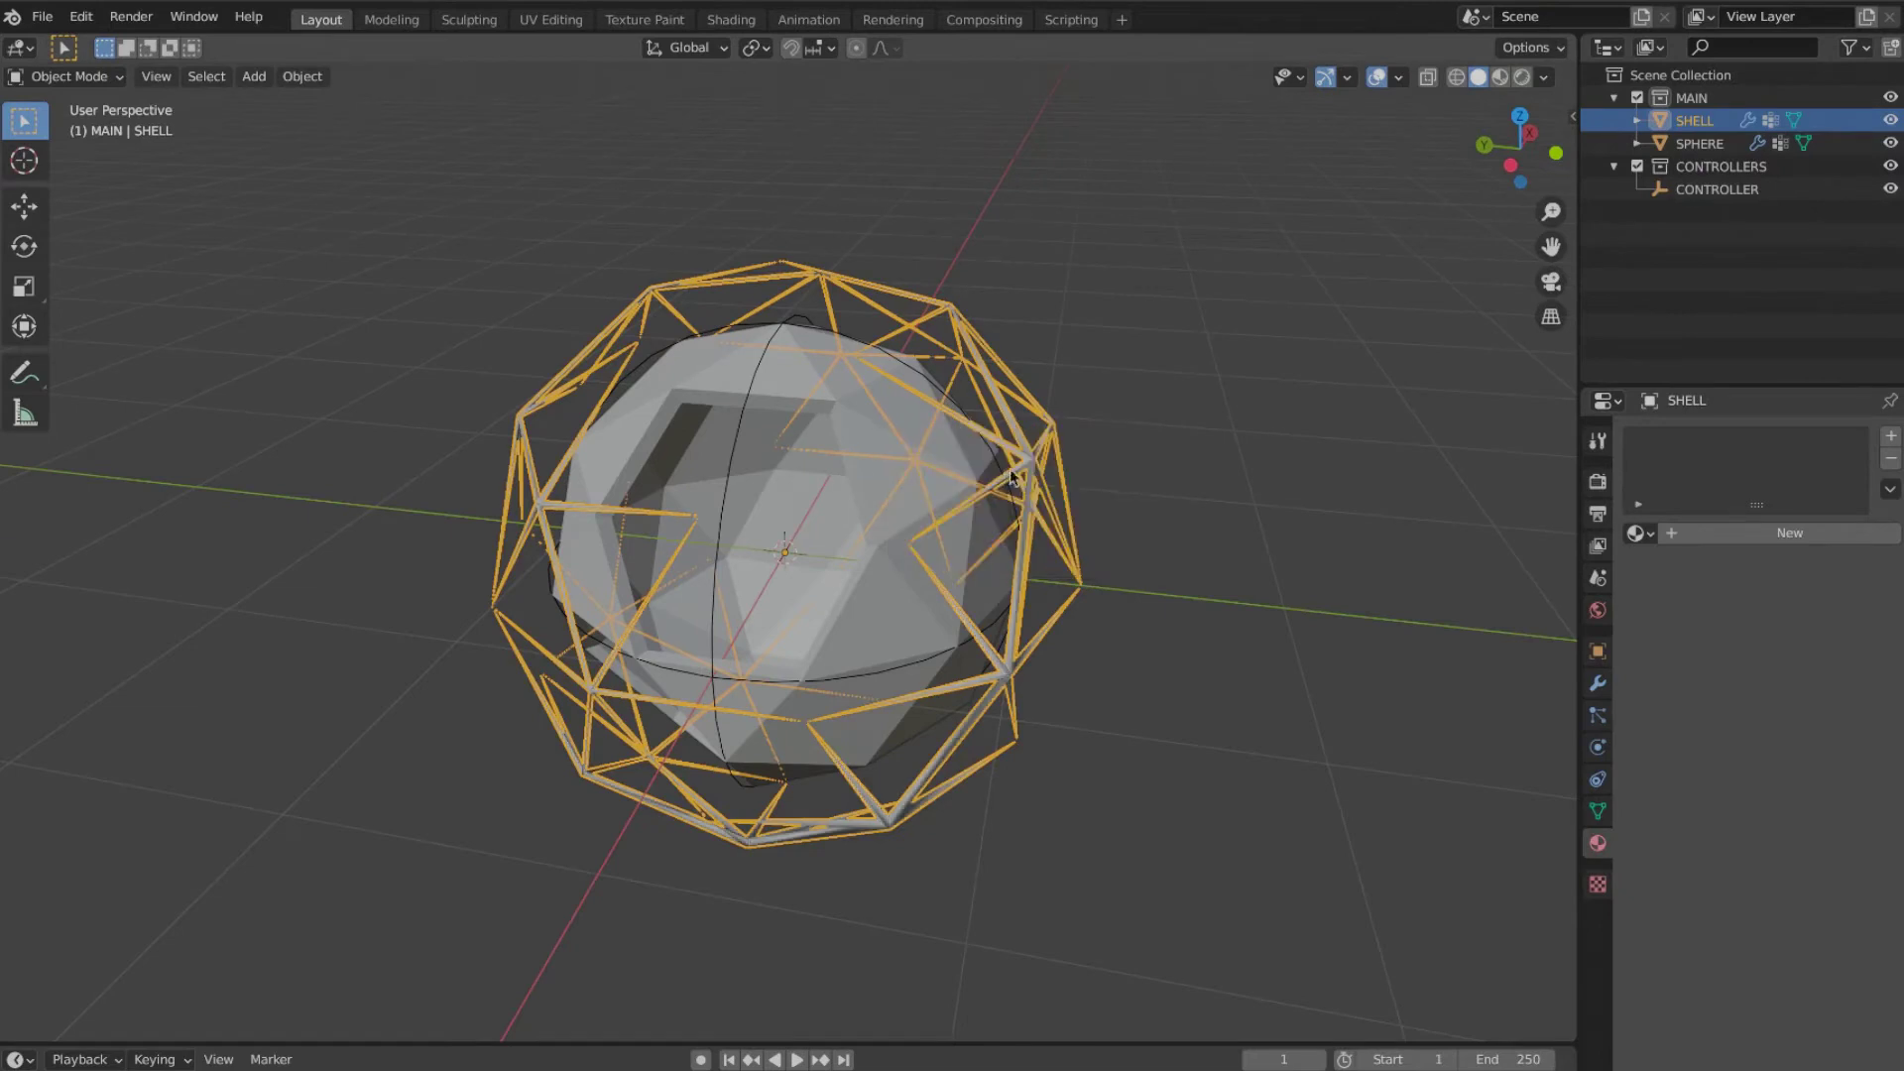
middle_click_drag(937, 510, 1075, 520)
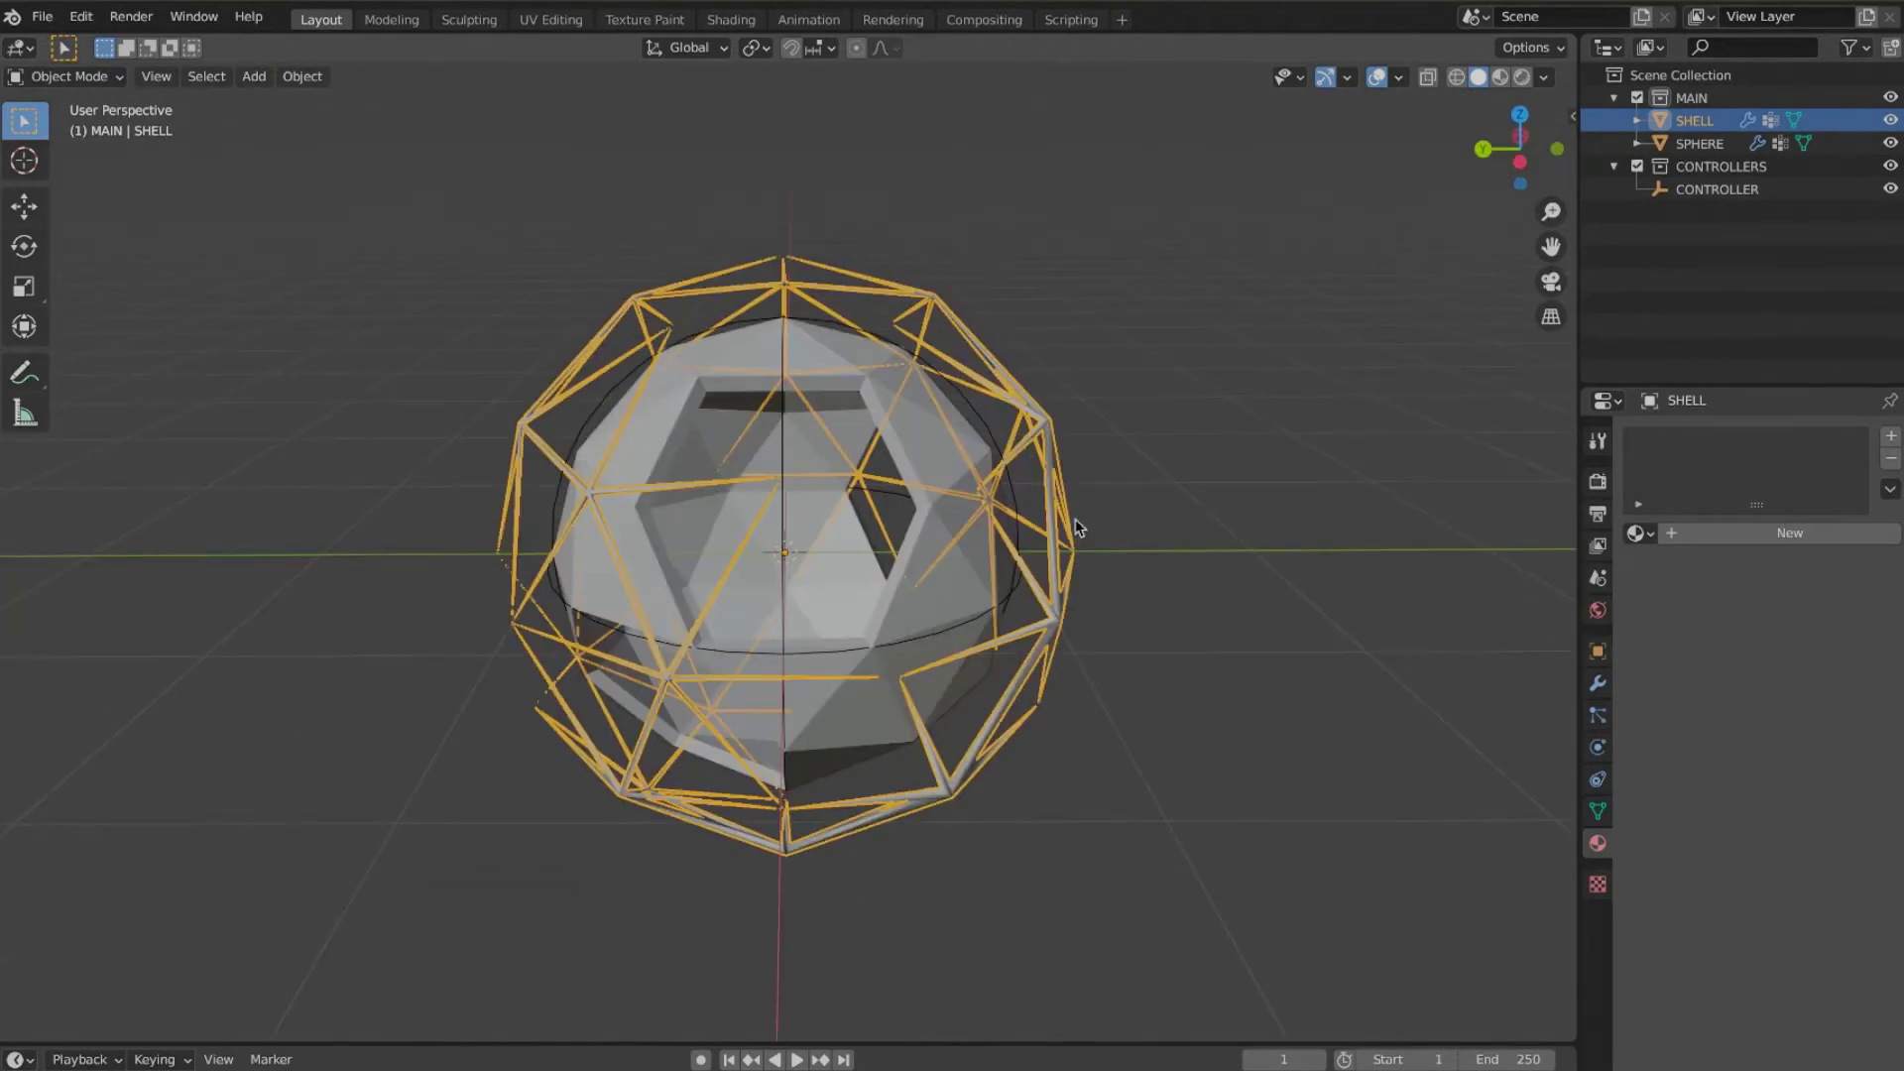
left_click(1024, 585)
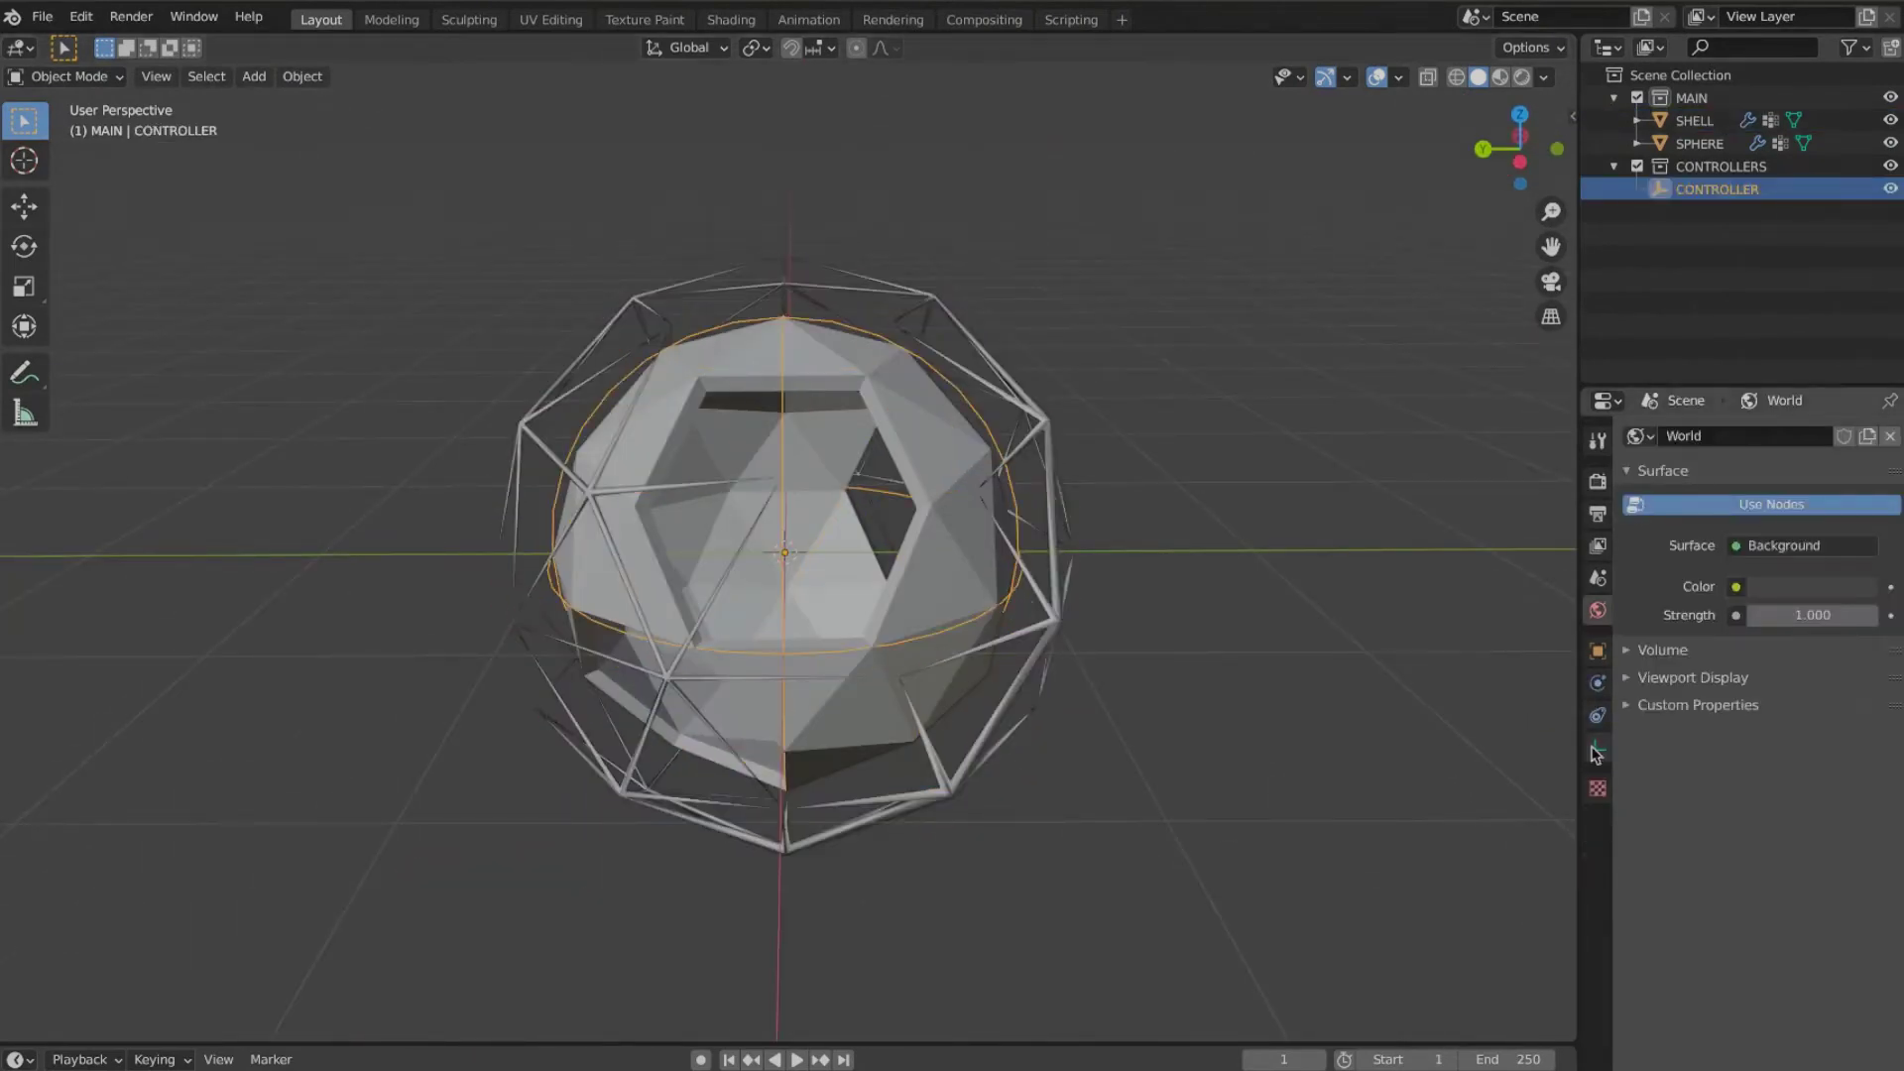
Step: Set the mask texture coordinates of SHELL's Vertex Weight Edit modifier to Object, using CONTROLLER as the object
left_click(1066, 623)
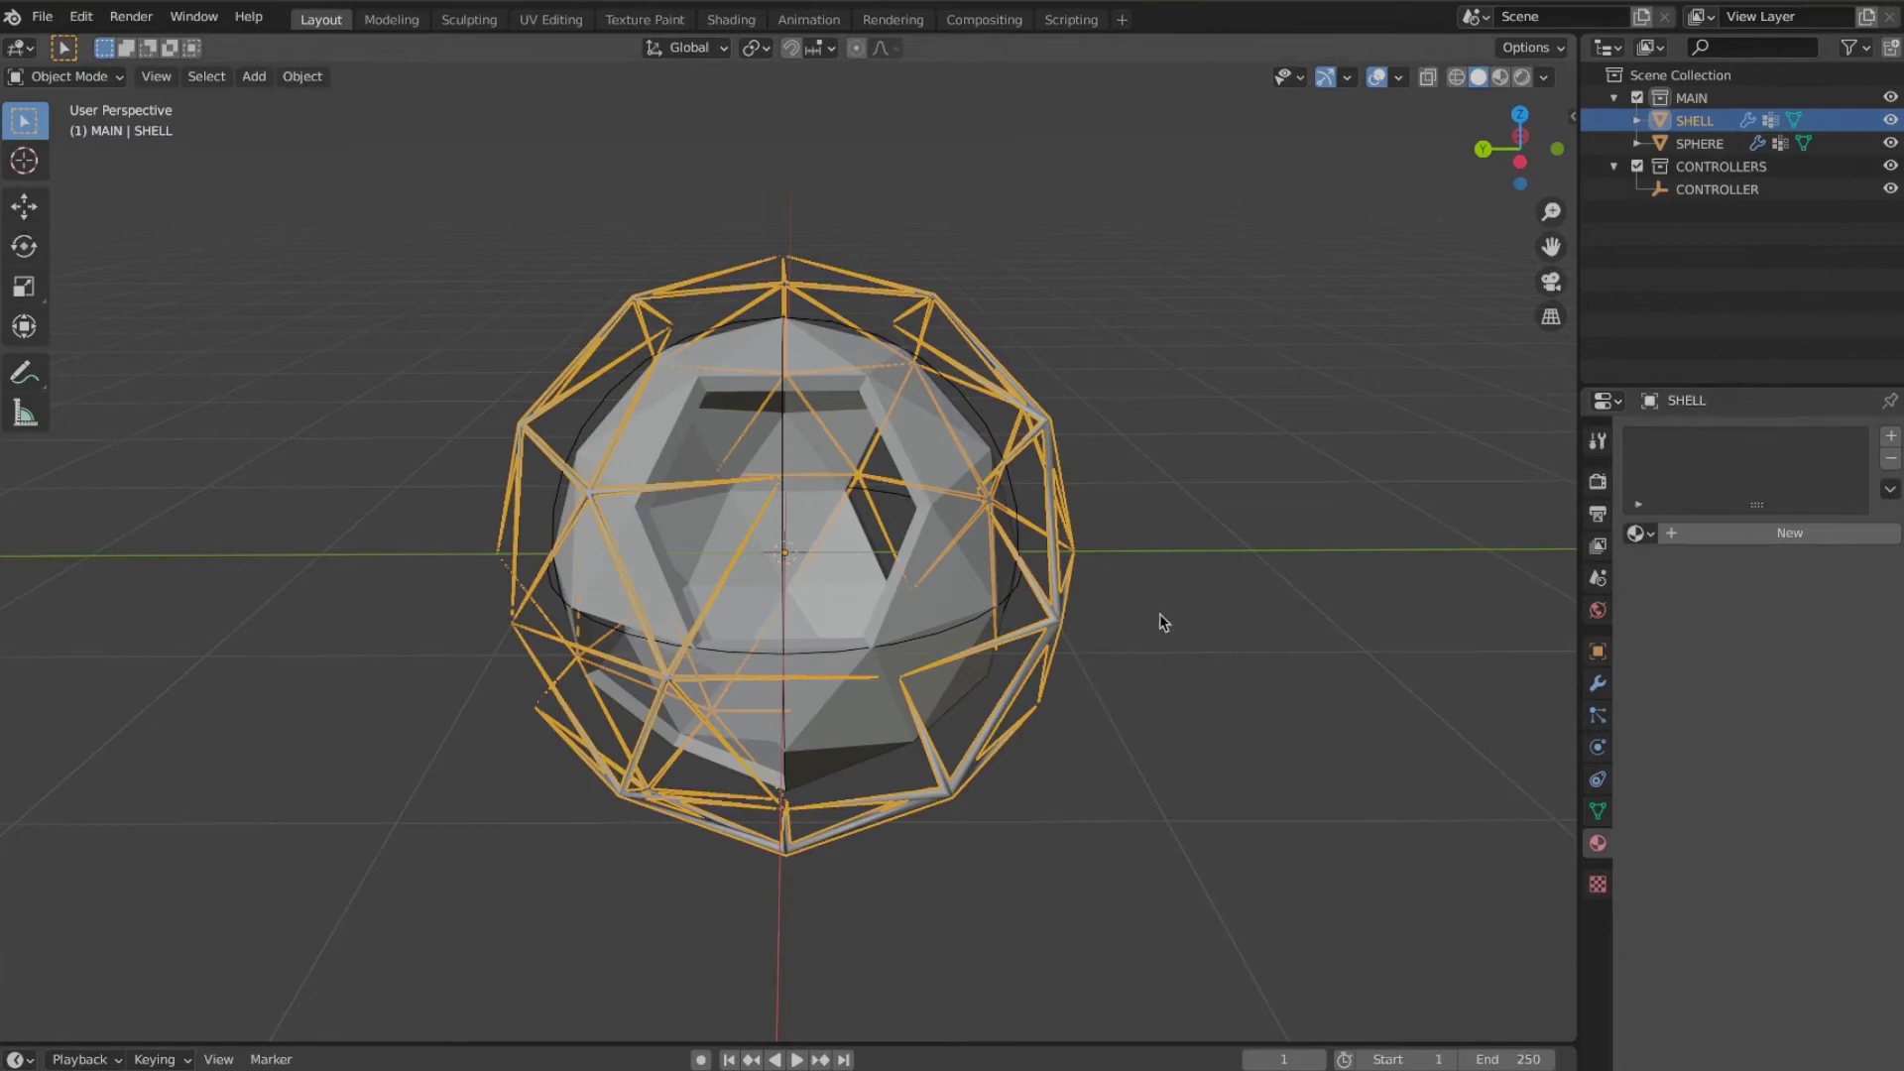
left_click(1597, 684)
left_click(1634, 479)
left_click(1633, 478)
left_click(1633, 478)
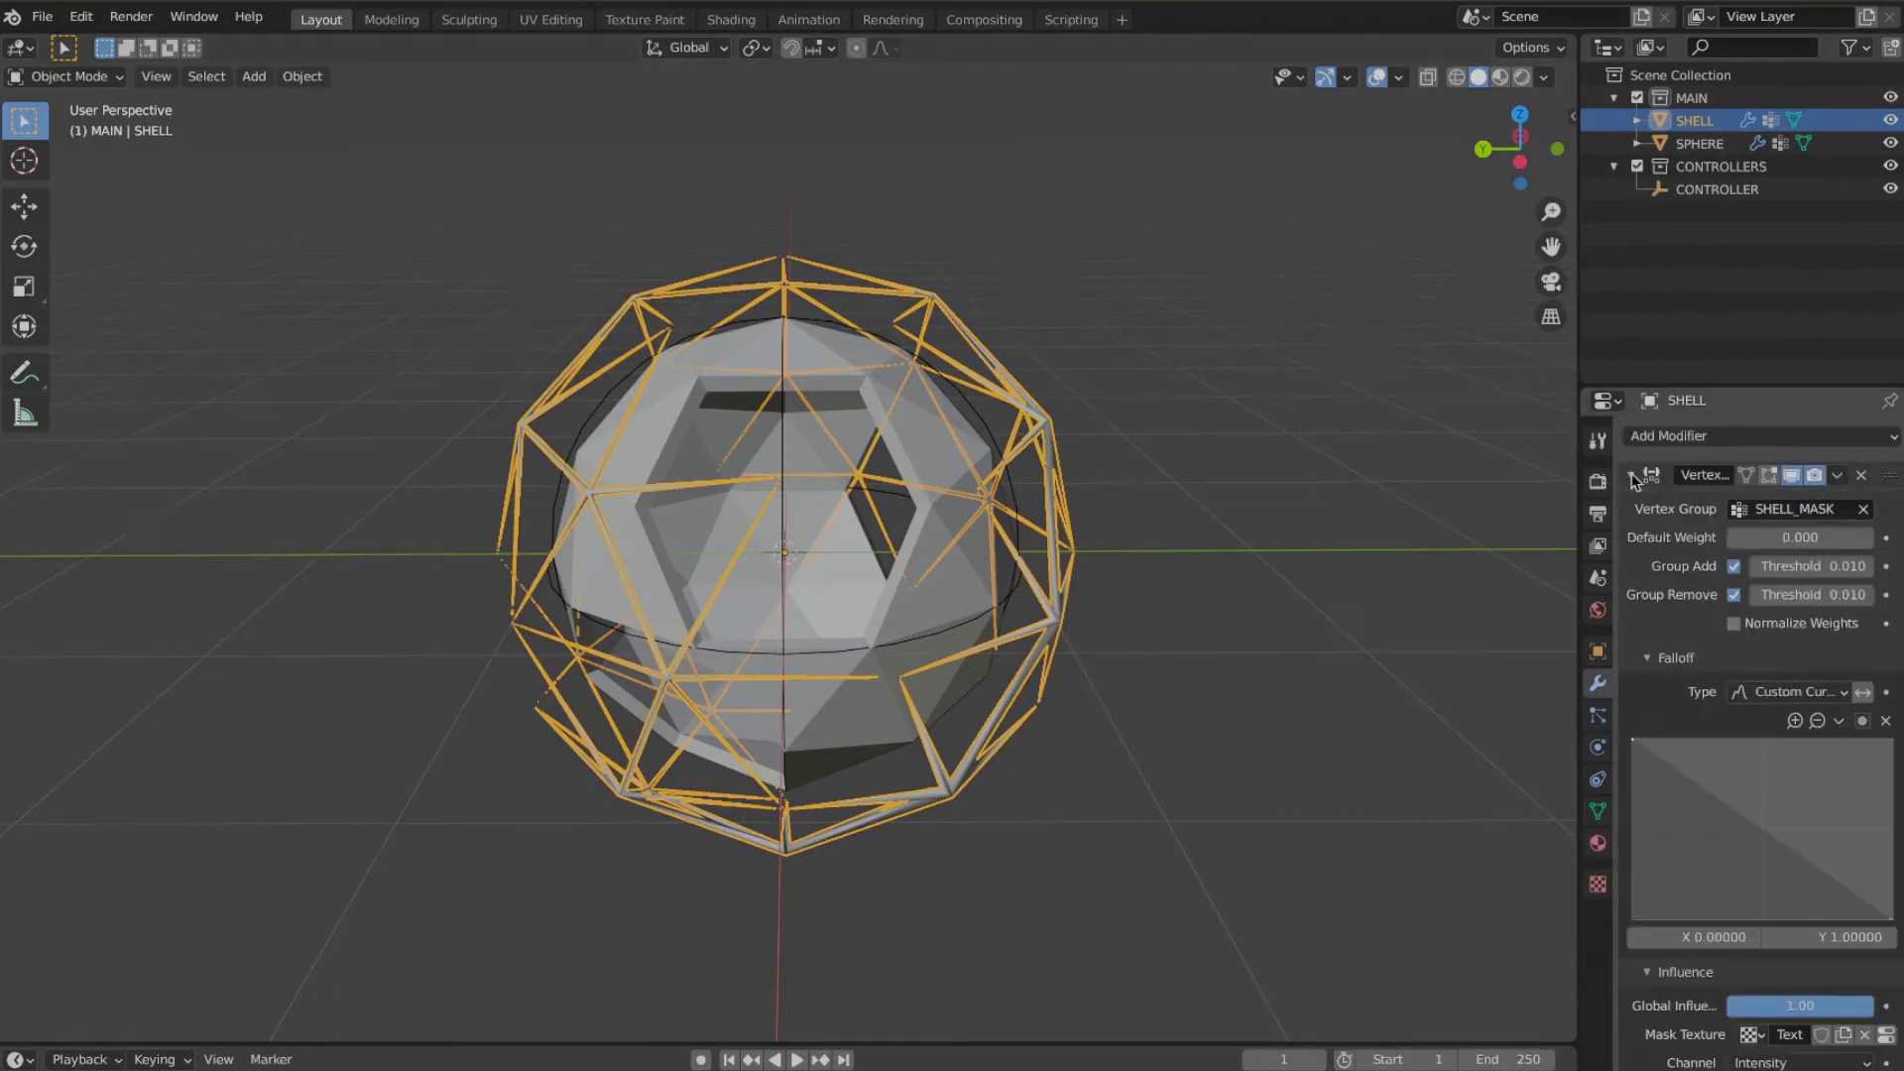
scroll(1757, 880, "down", 1)
middle_click_drag(1756, 872, 1756, 876)
left_click(1846, 1068)
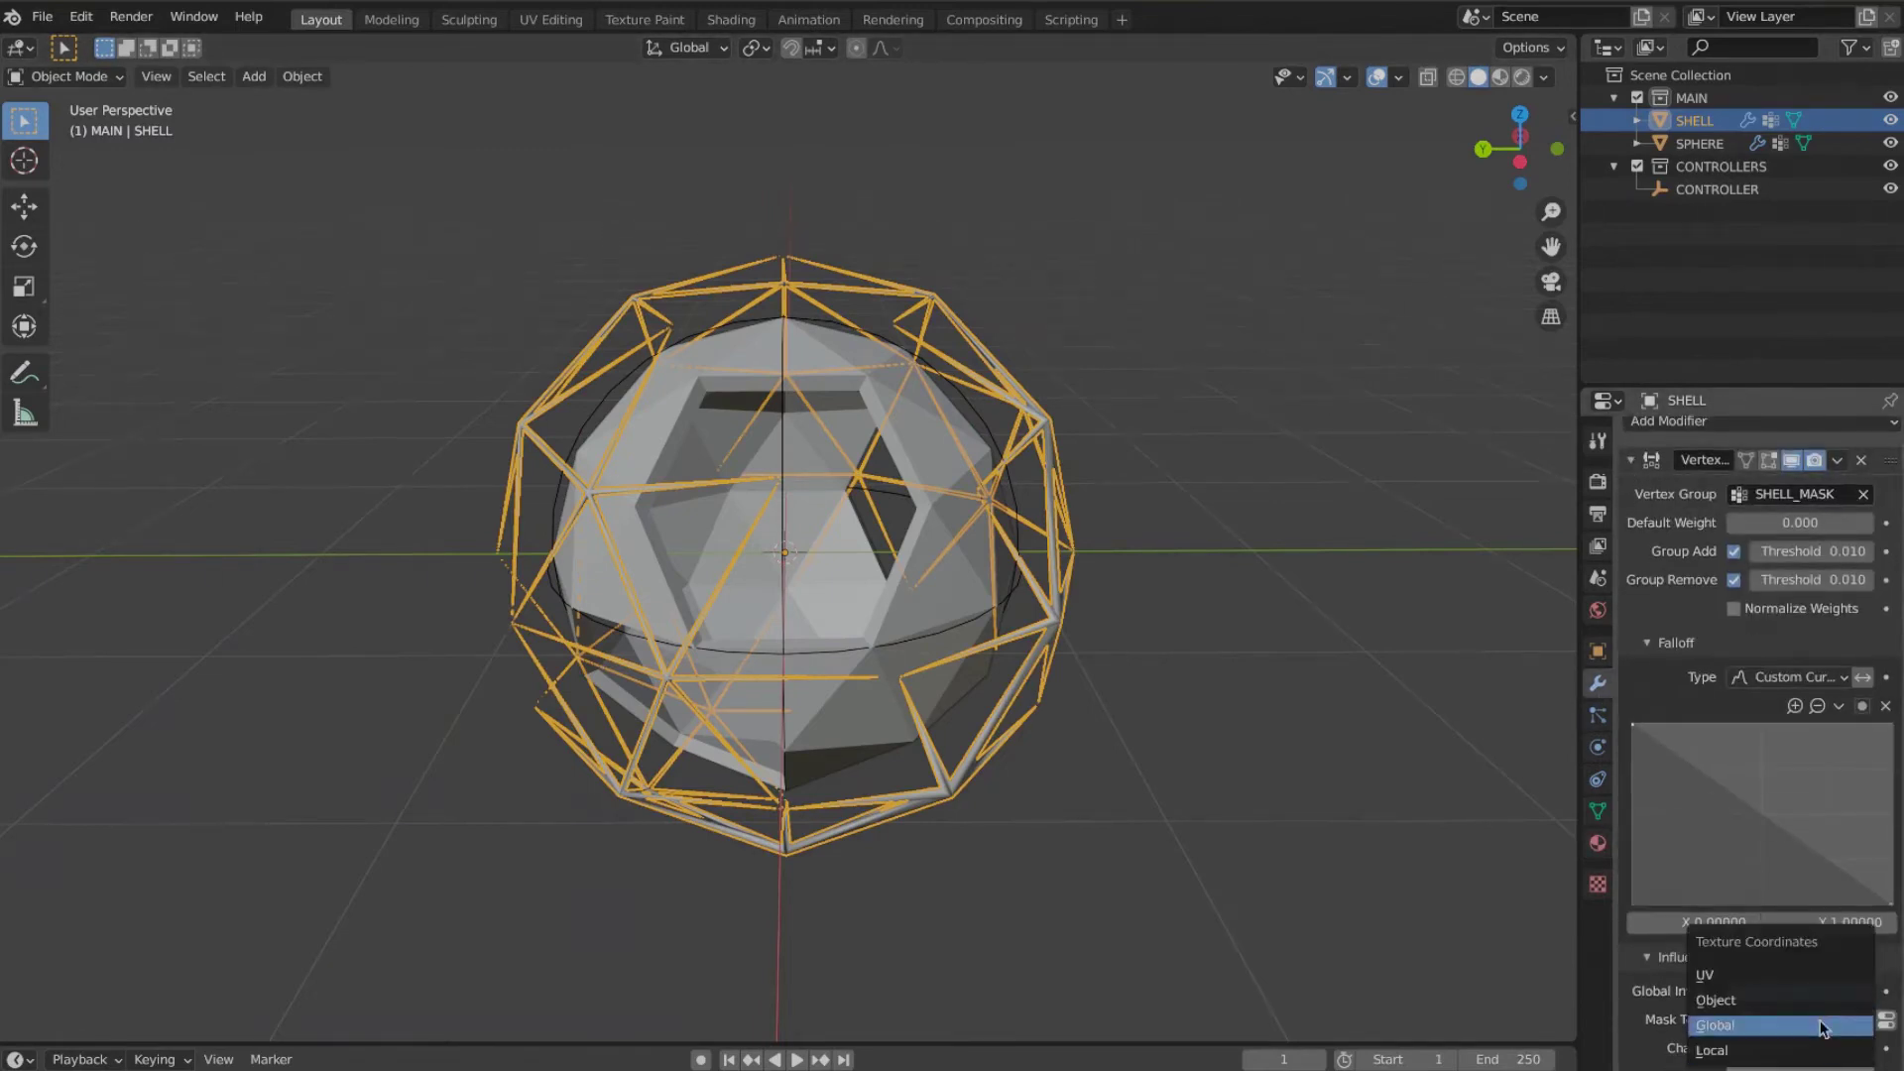
left_click(1825, 1001)
scroll(1810, 1026, "down", 1)
left_click(1785, 1068)
left_click(1736, 840)
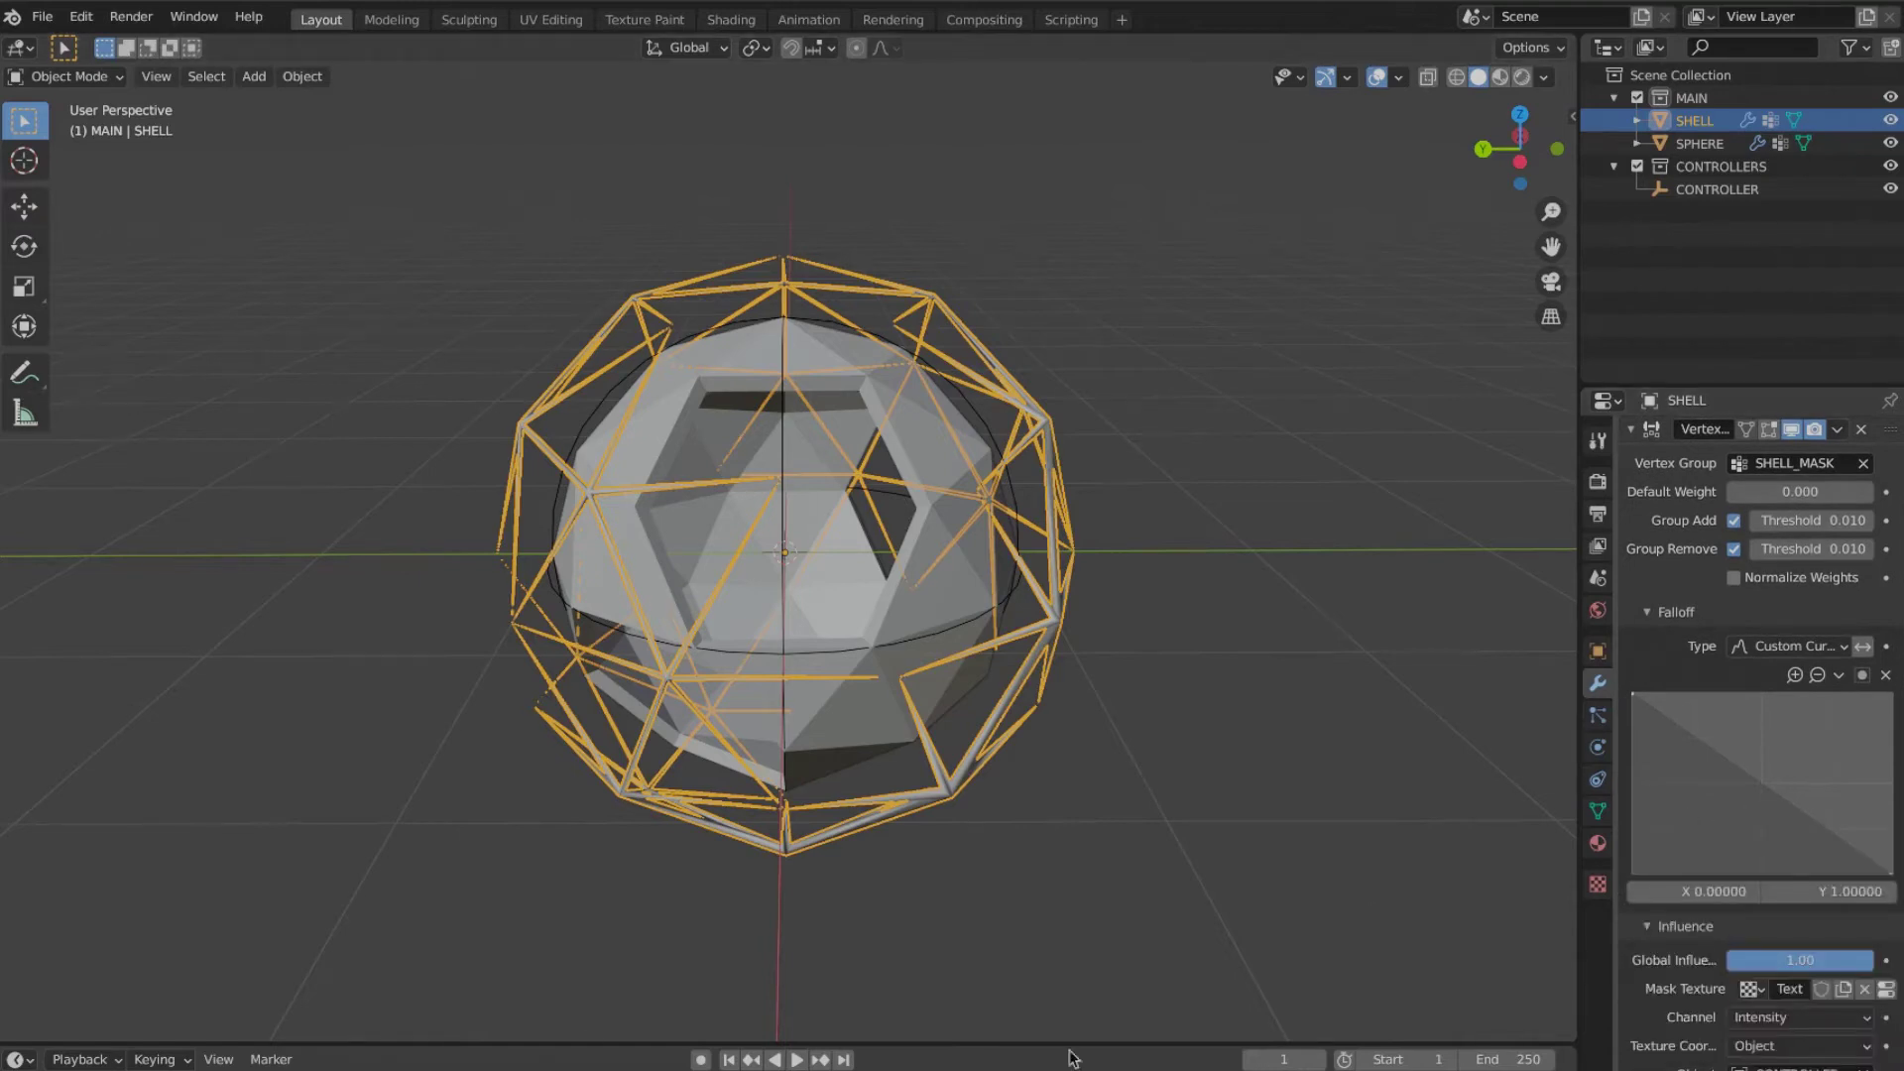
Step: Go to frame 0 and split the 3D viewport to show an Animation Nodes editor beside it
key("Left")
middle_click_drag(949, 535, 1091, 513)
left_click_drag(1571, 46, 772, 101)
left_click(805, 50)
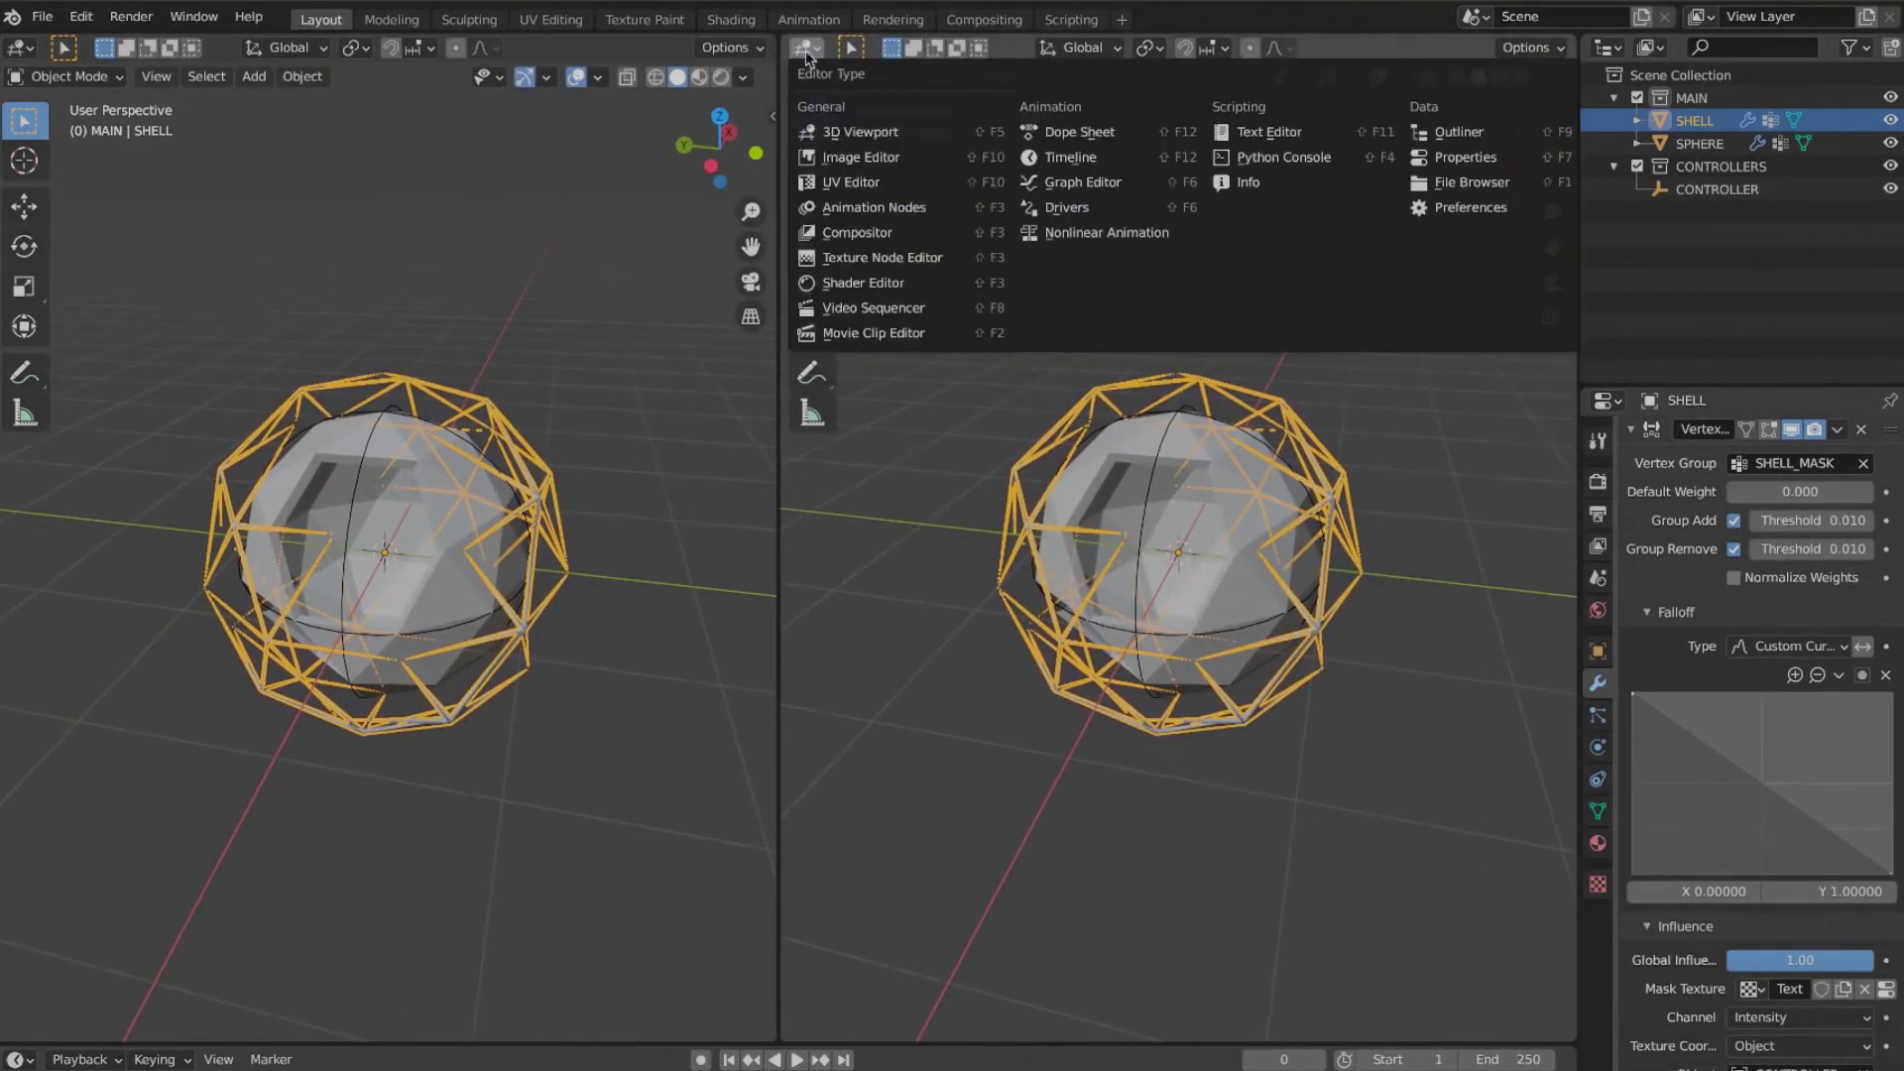
left_click(861, 209)
key("n")
Step: Create a new Animation Nodes tree and add an Object Input node holding the CONTROLLER empty
left_click(513, 599)
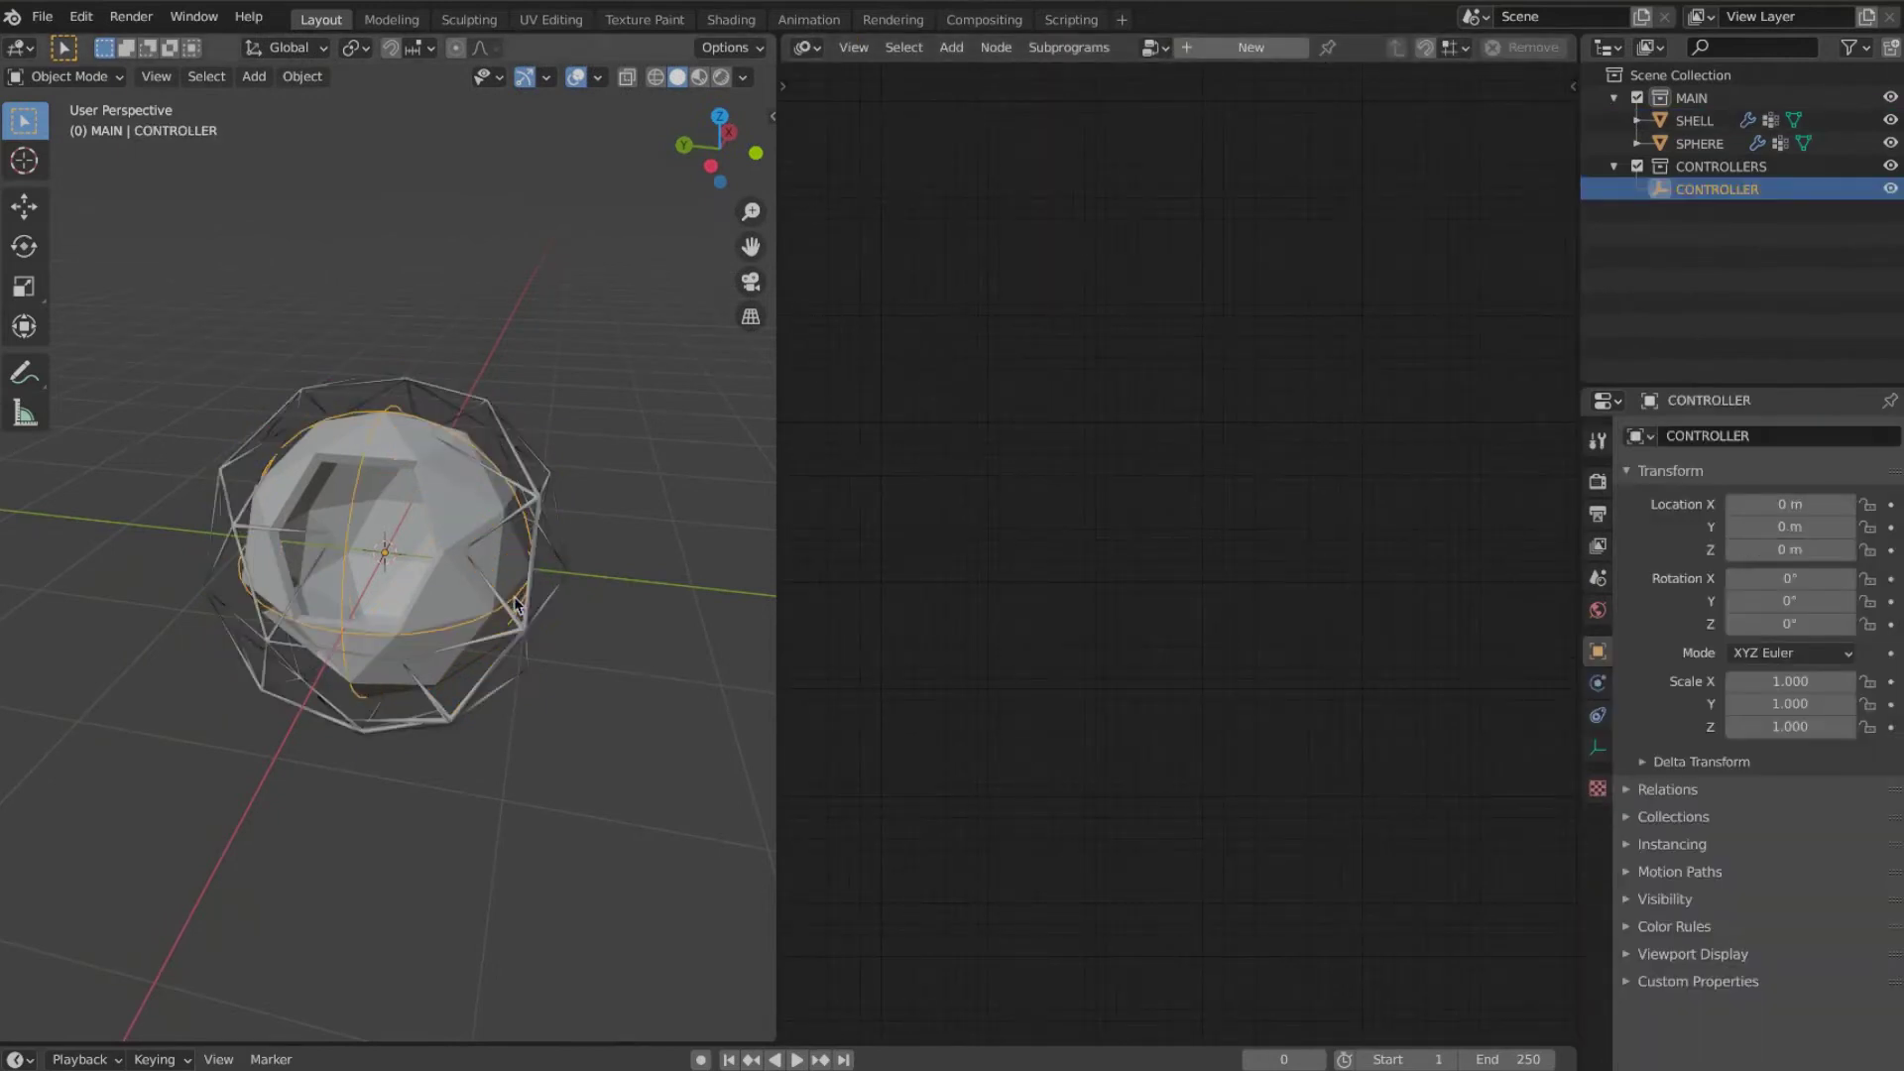
left_click(1236, 49)
key("shift+a")
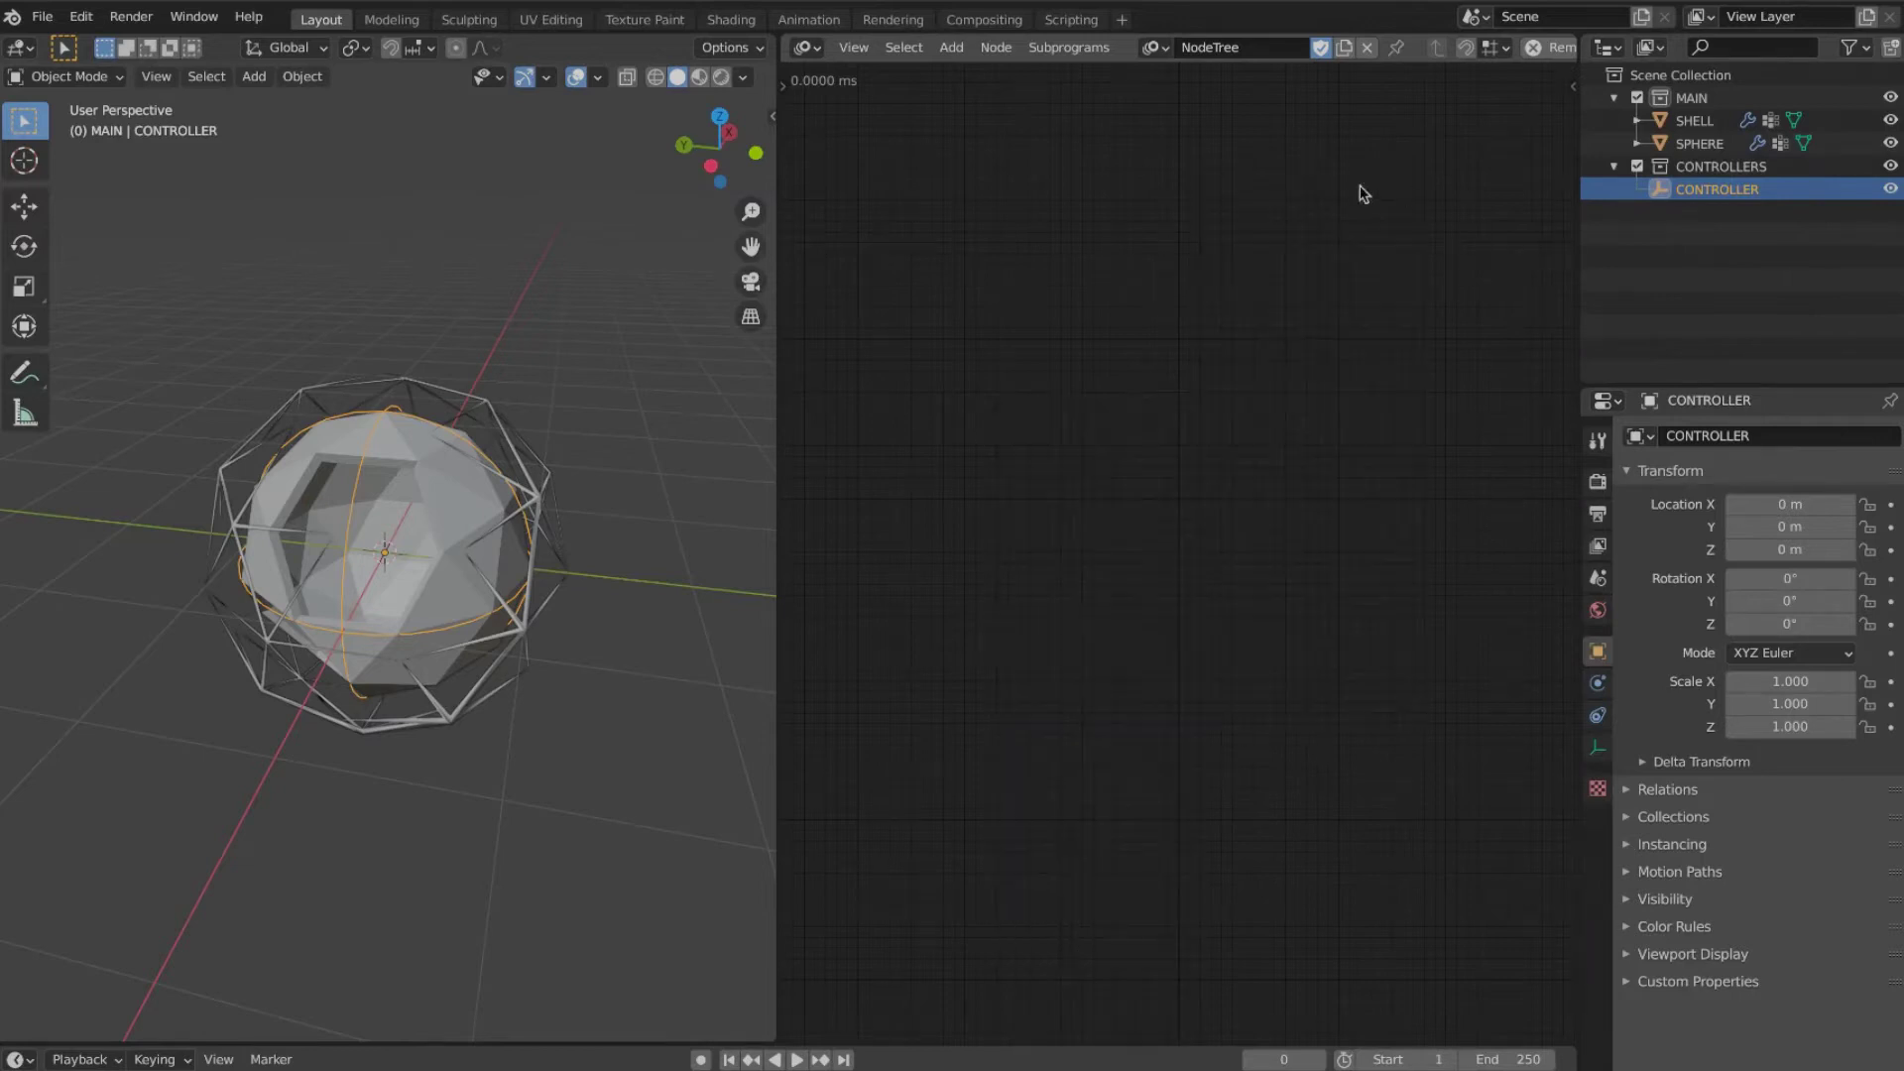
key("shift+a")
mouse_move(1153, 708)
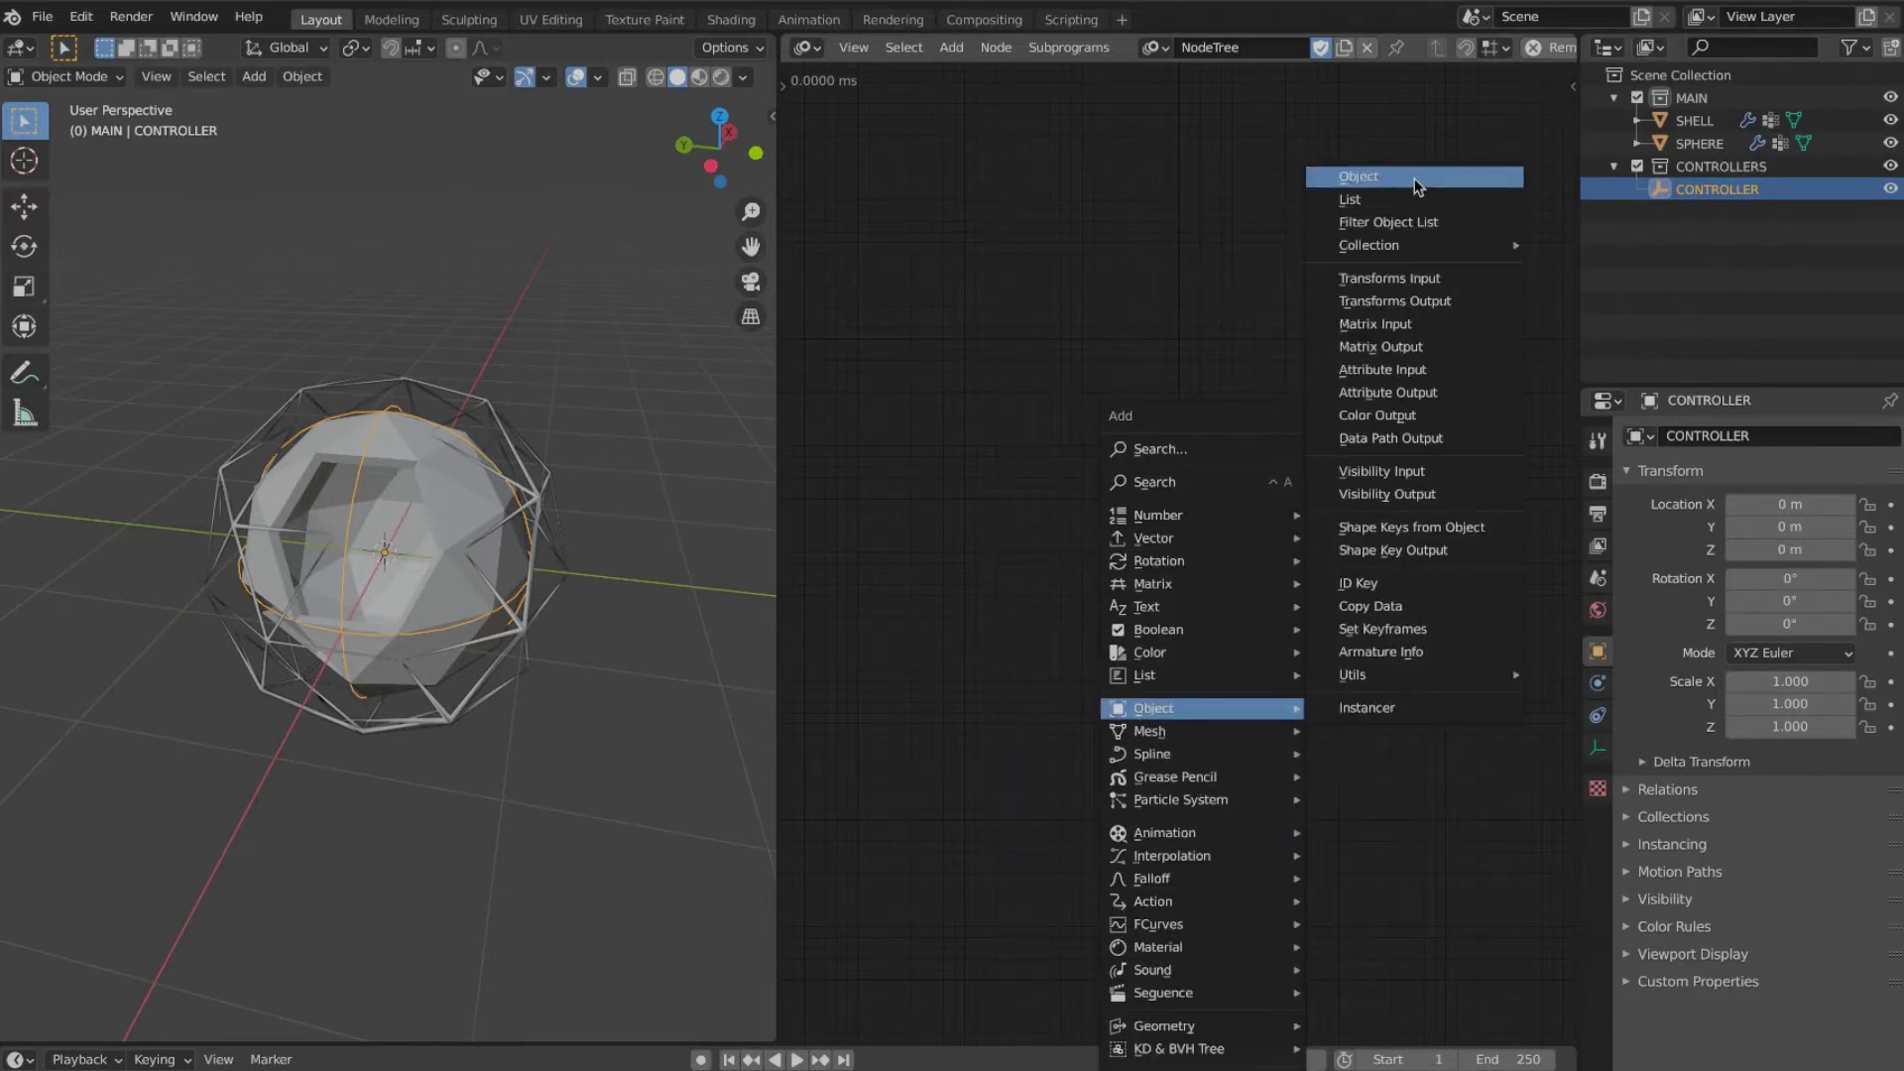
left_click(1324, 179)
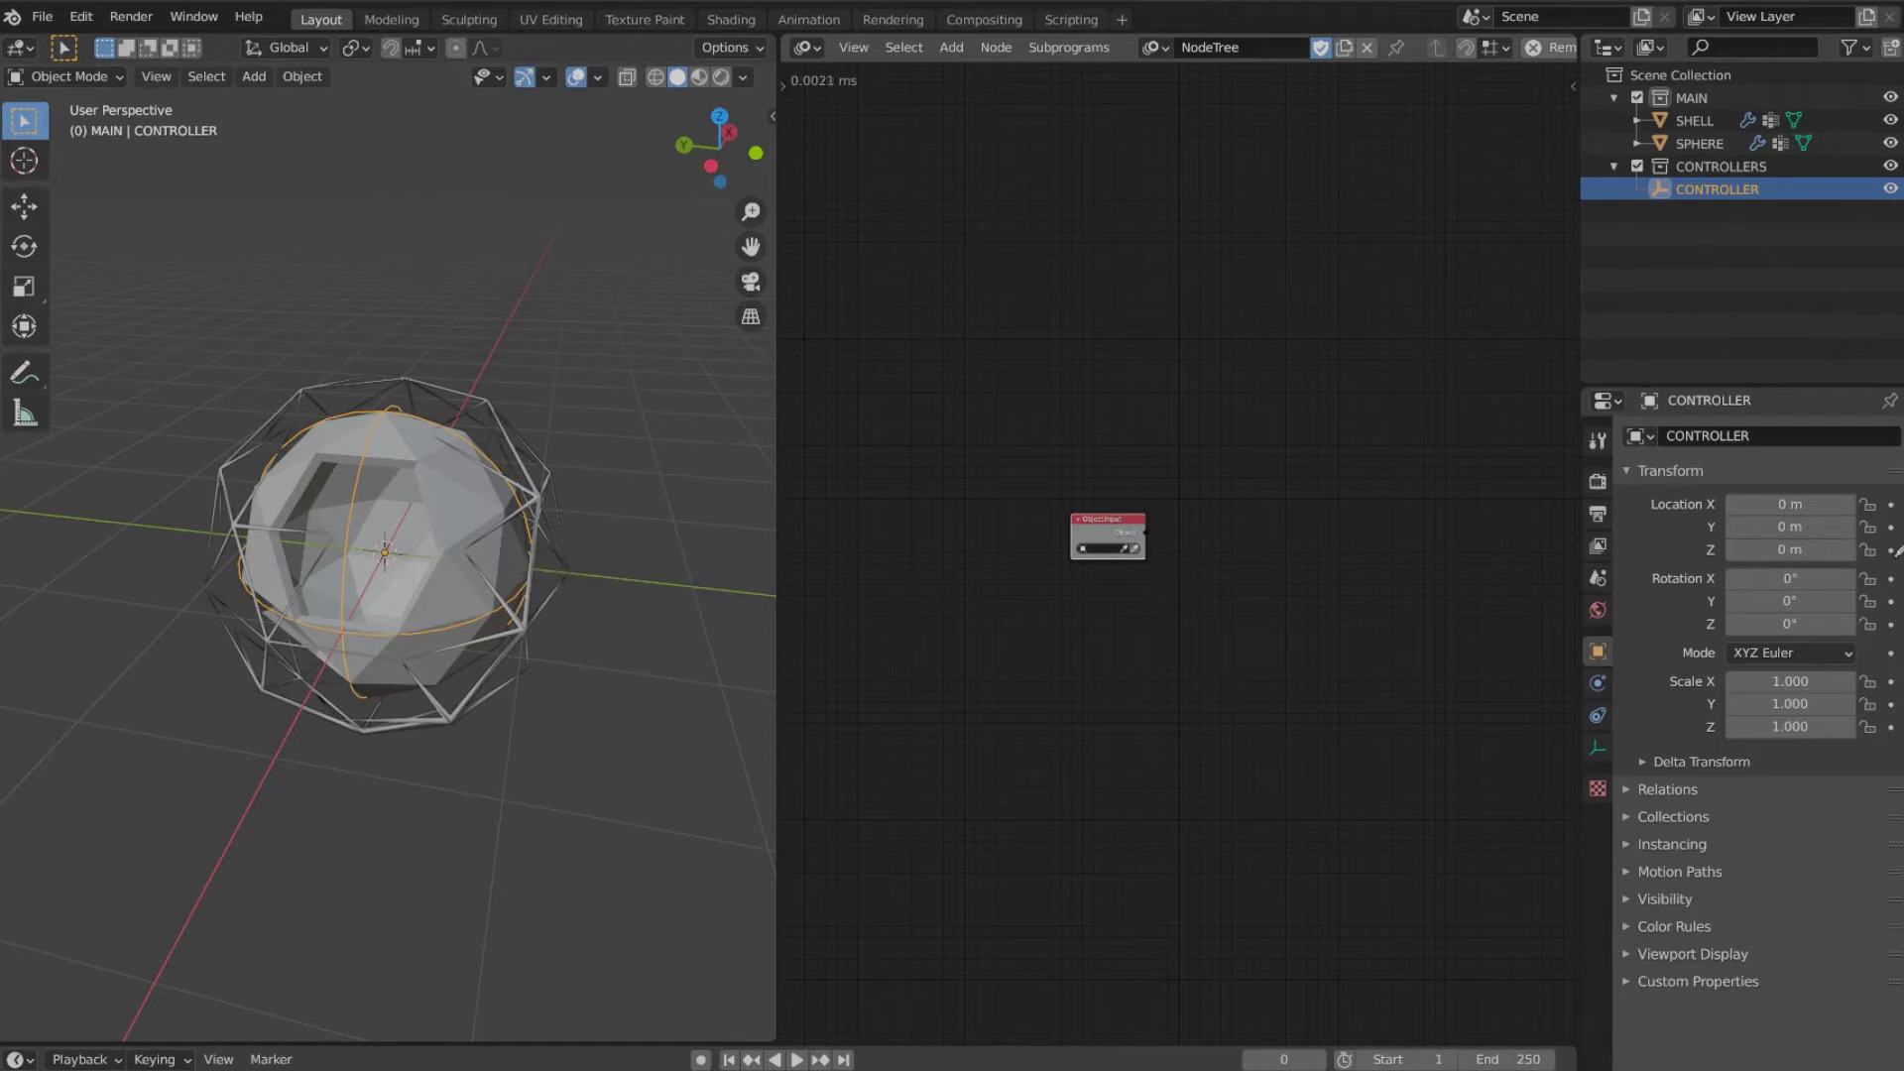
scroll(1190, 560, "up", 2)
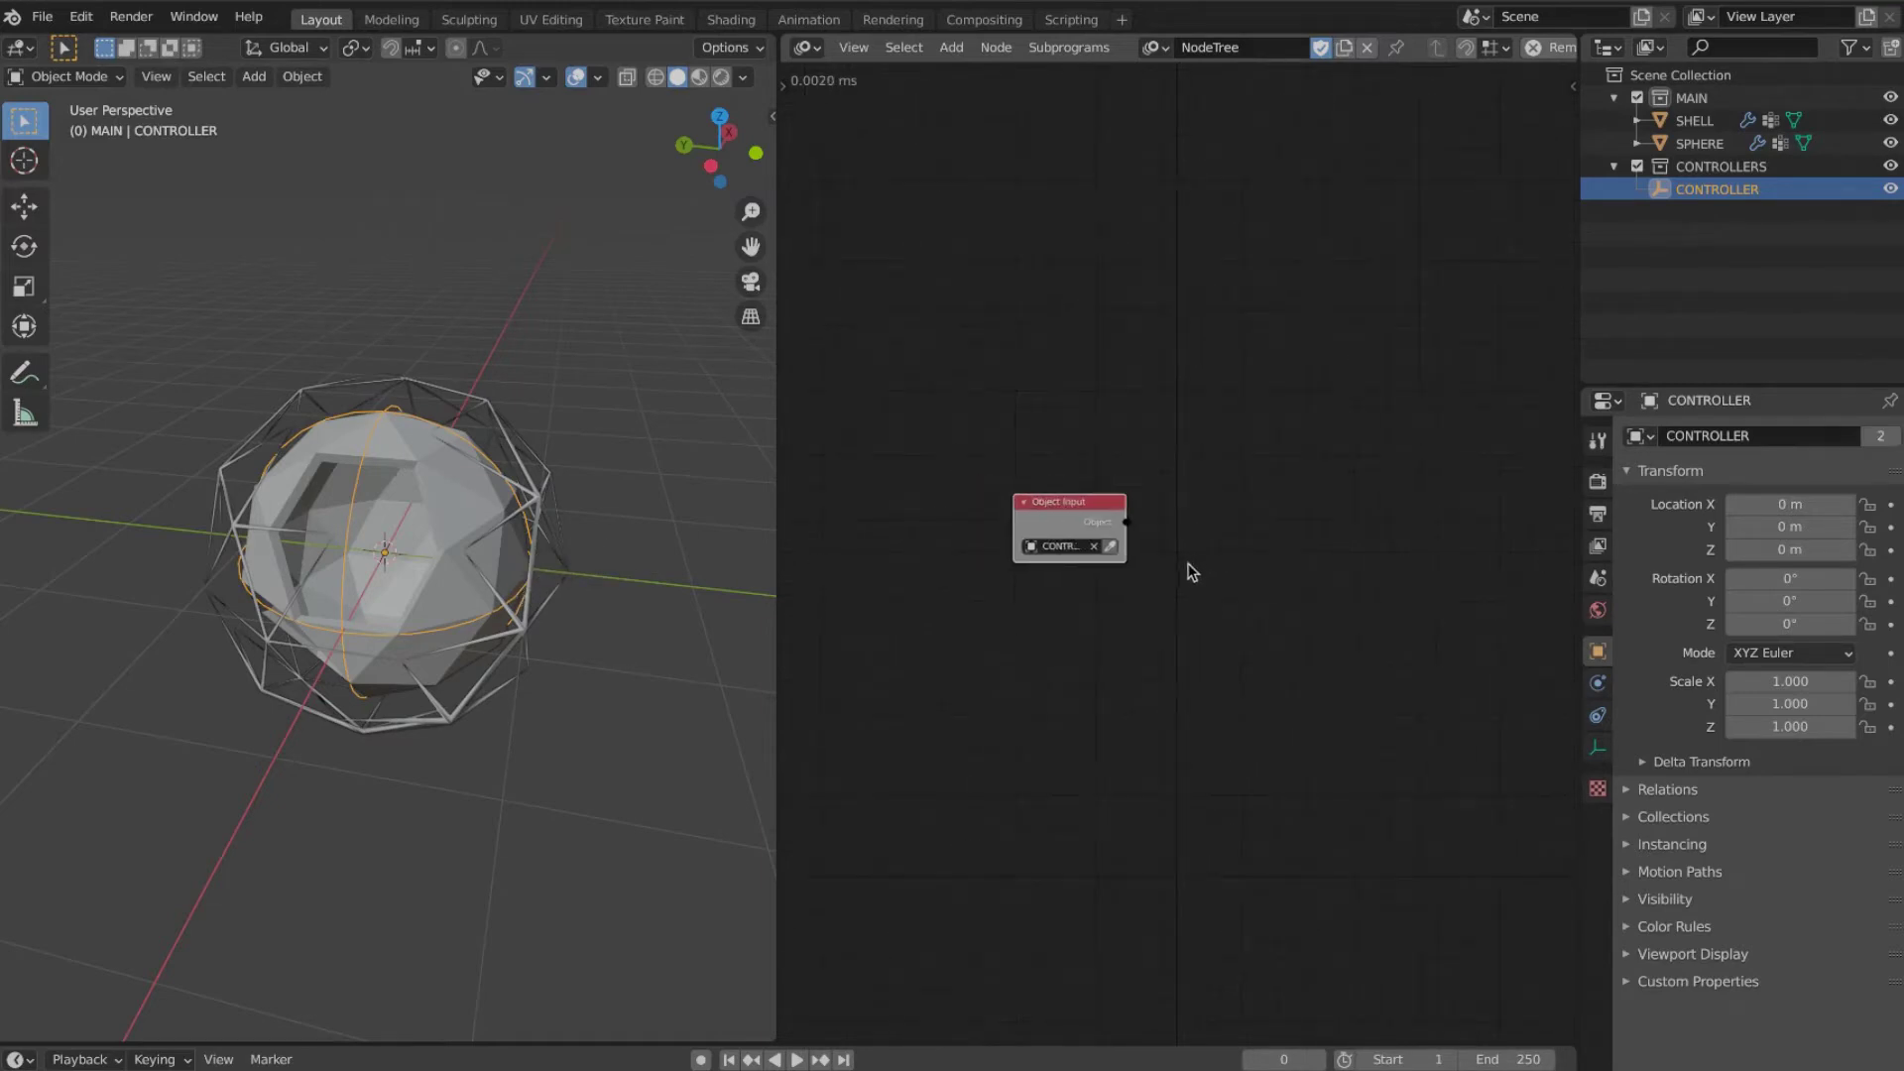
Step: Add an Object Transforms Output node fed by the Object Input, and enable its Z rotation with a value of 0°
key("shift+a")
mouse_move(1184, 567)
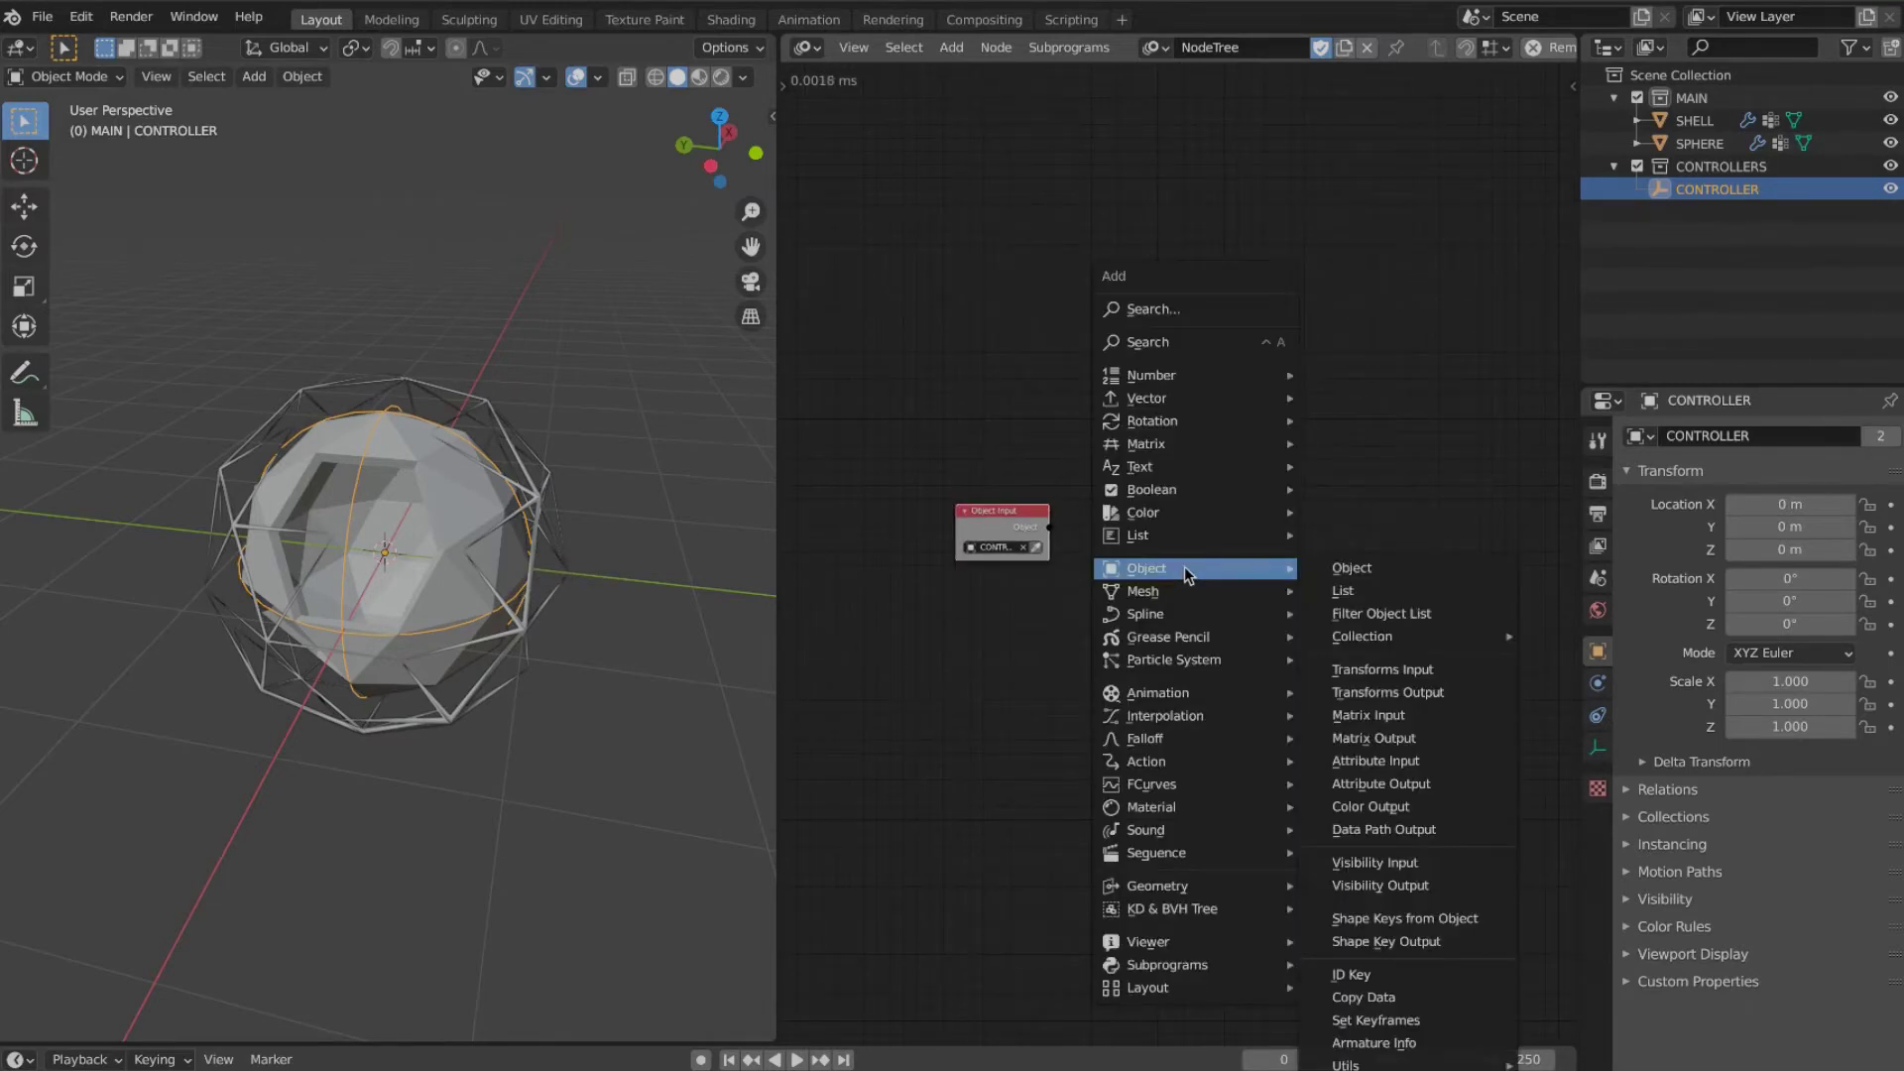
left_click(1386, 692)
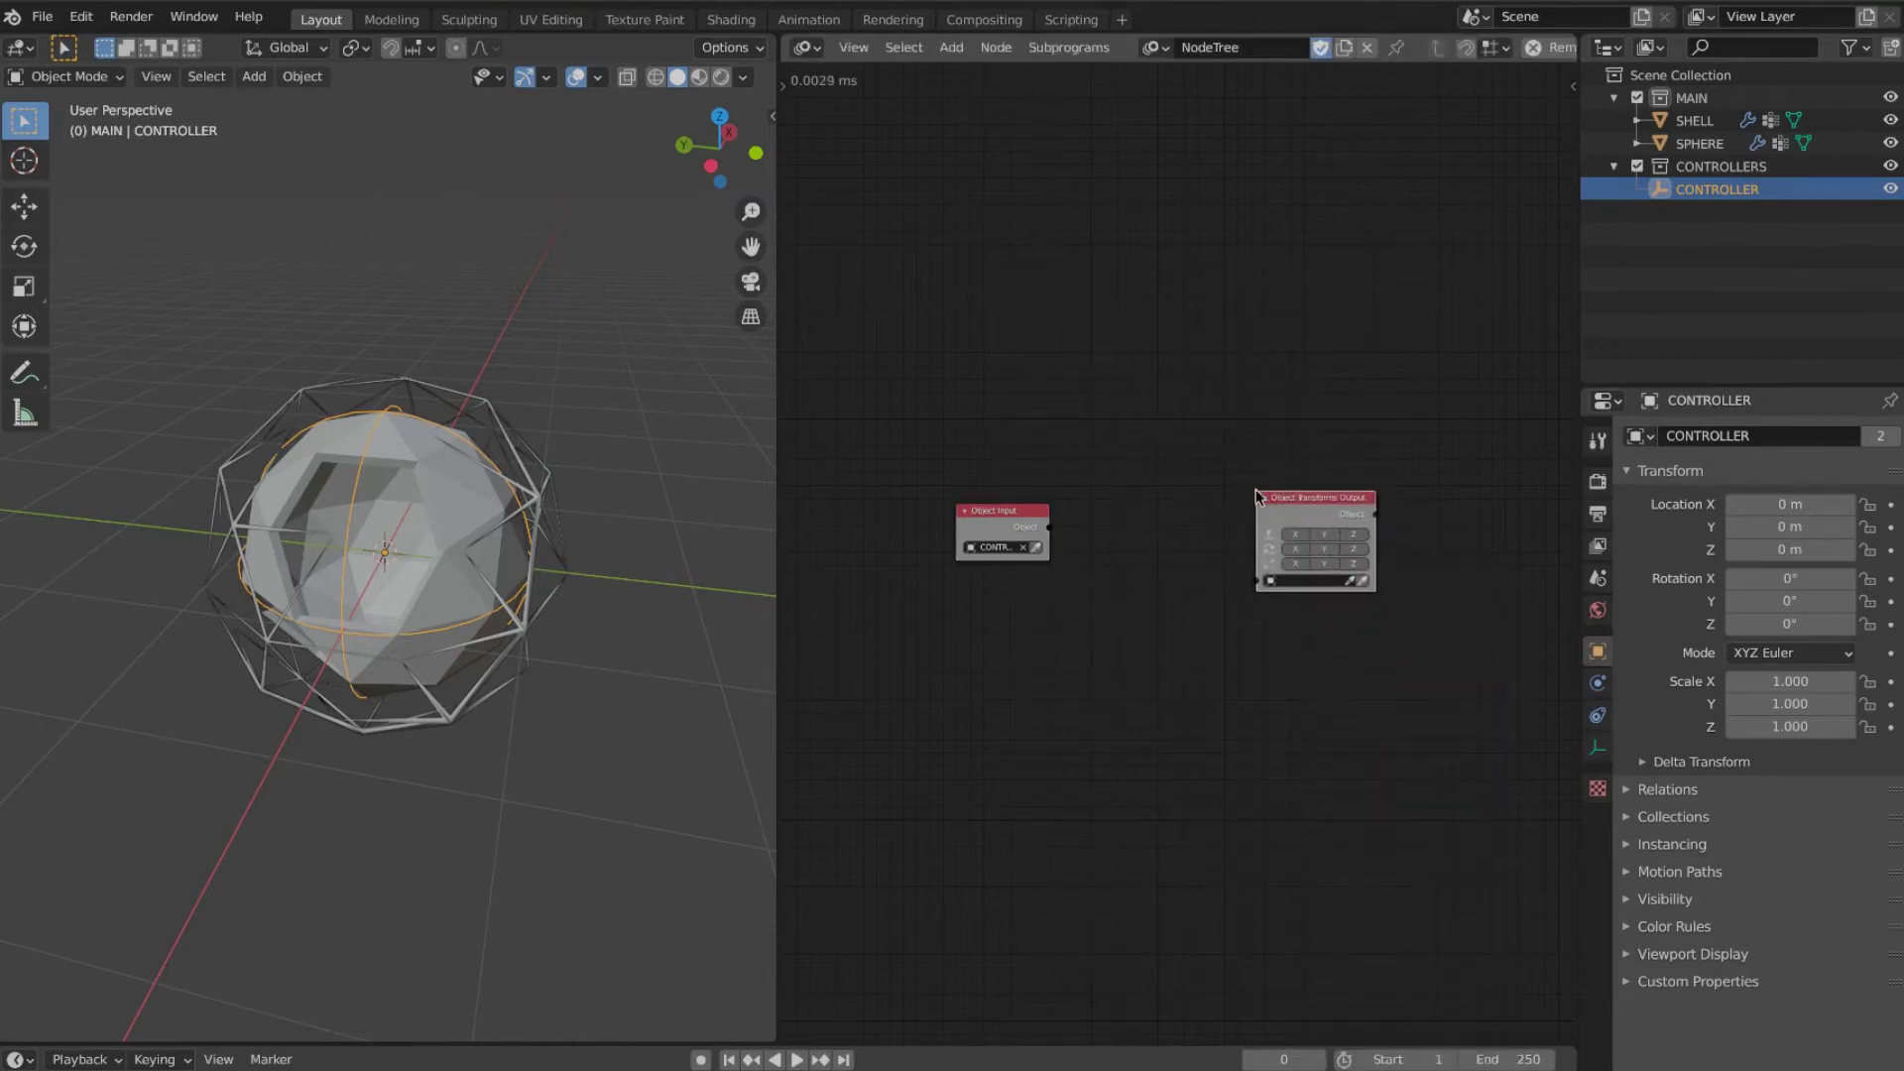
left_click_drag(1309, 498, 1392, 510)
left_click_drag(1003, 511, 939, 433)
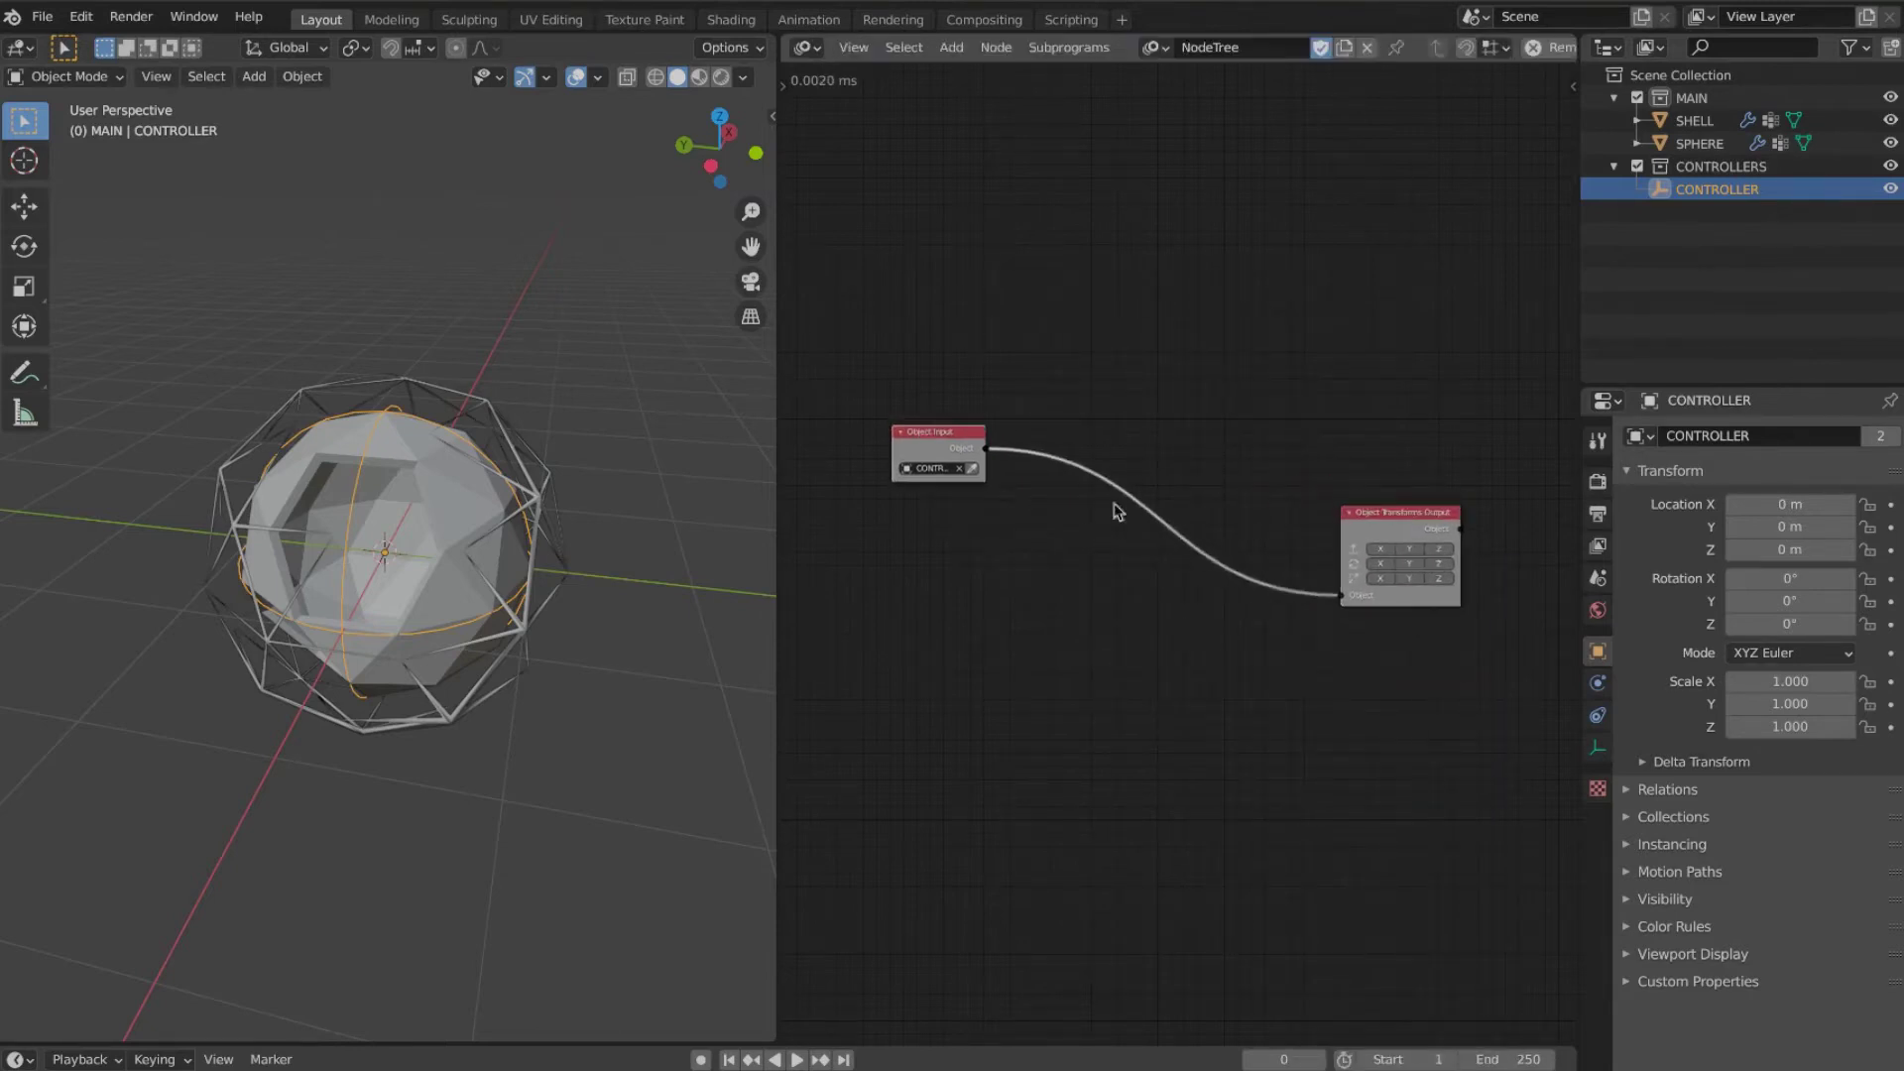
left_click_drag(1428, 512, 1326, 466)
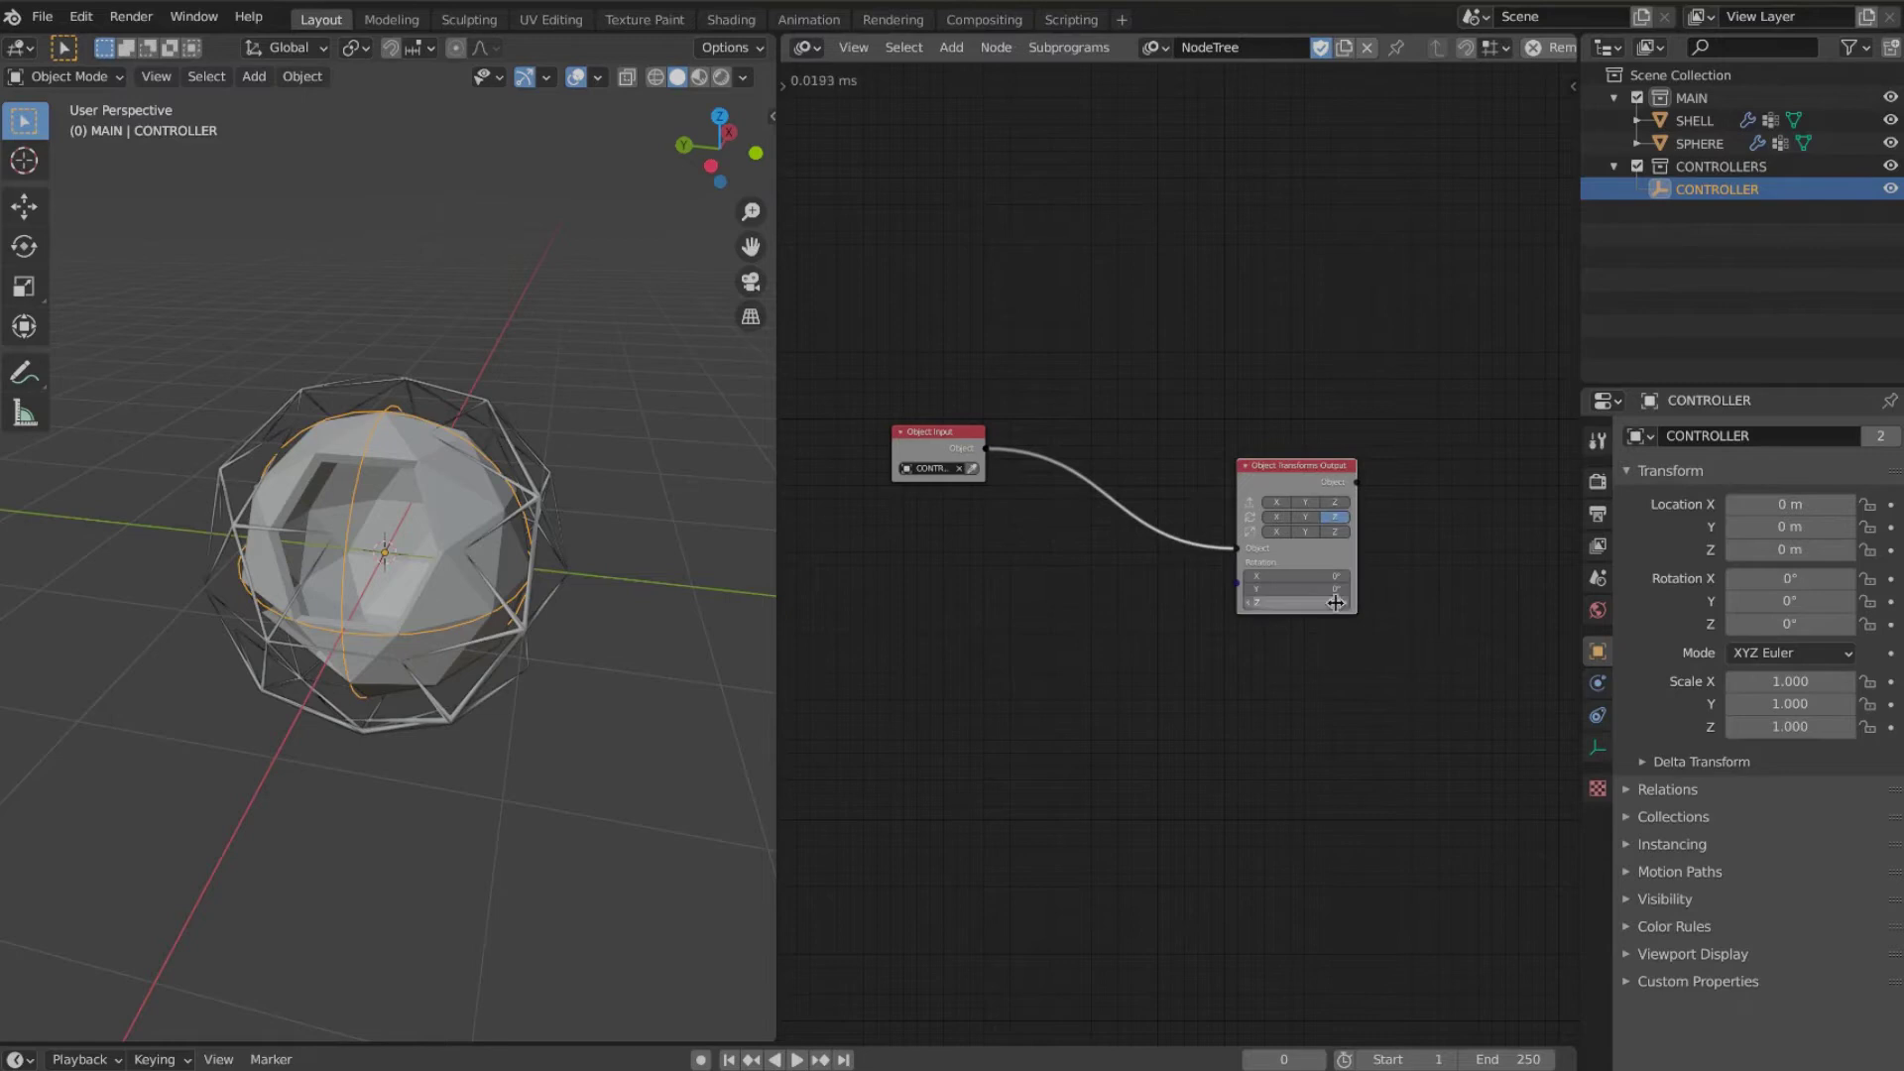
left_click_drag(1336, 603, 1286, 608)
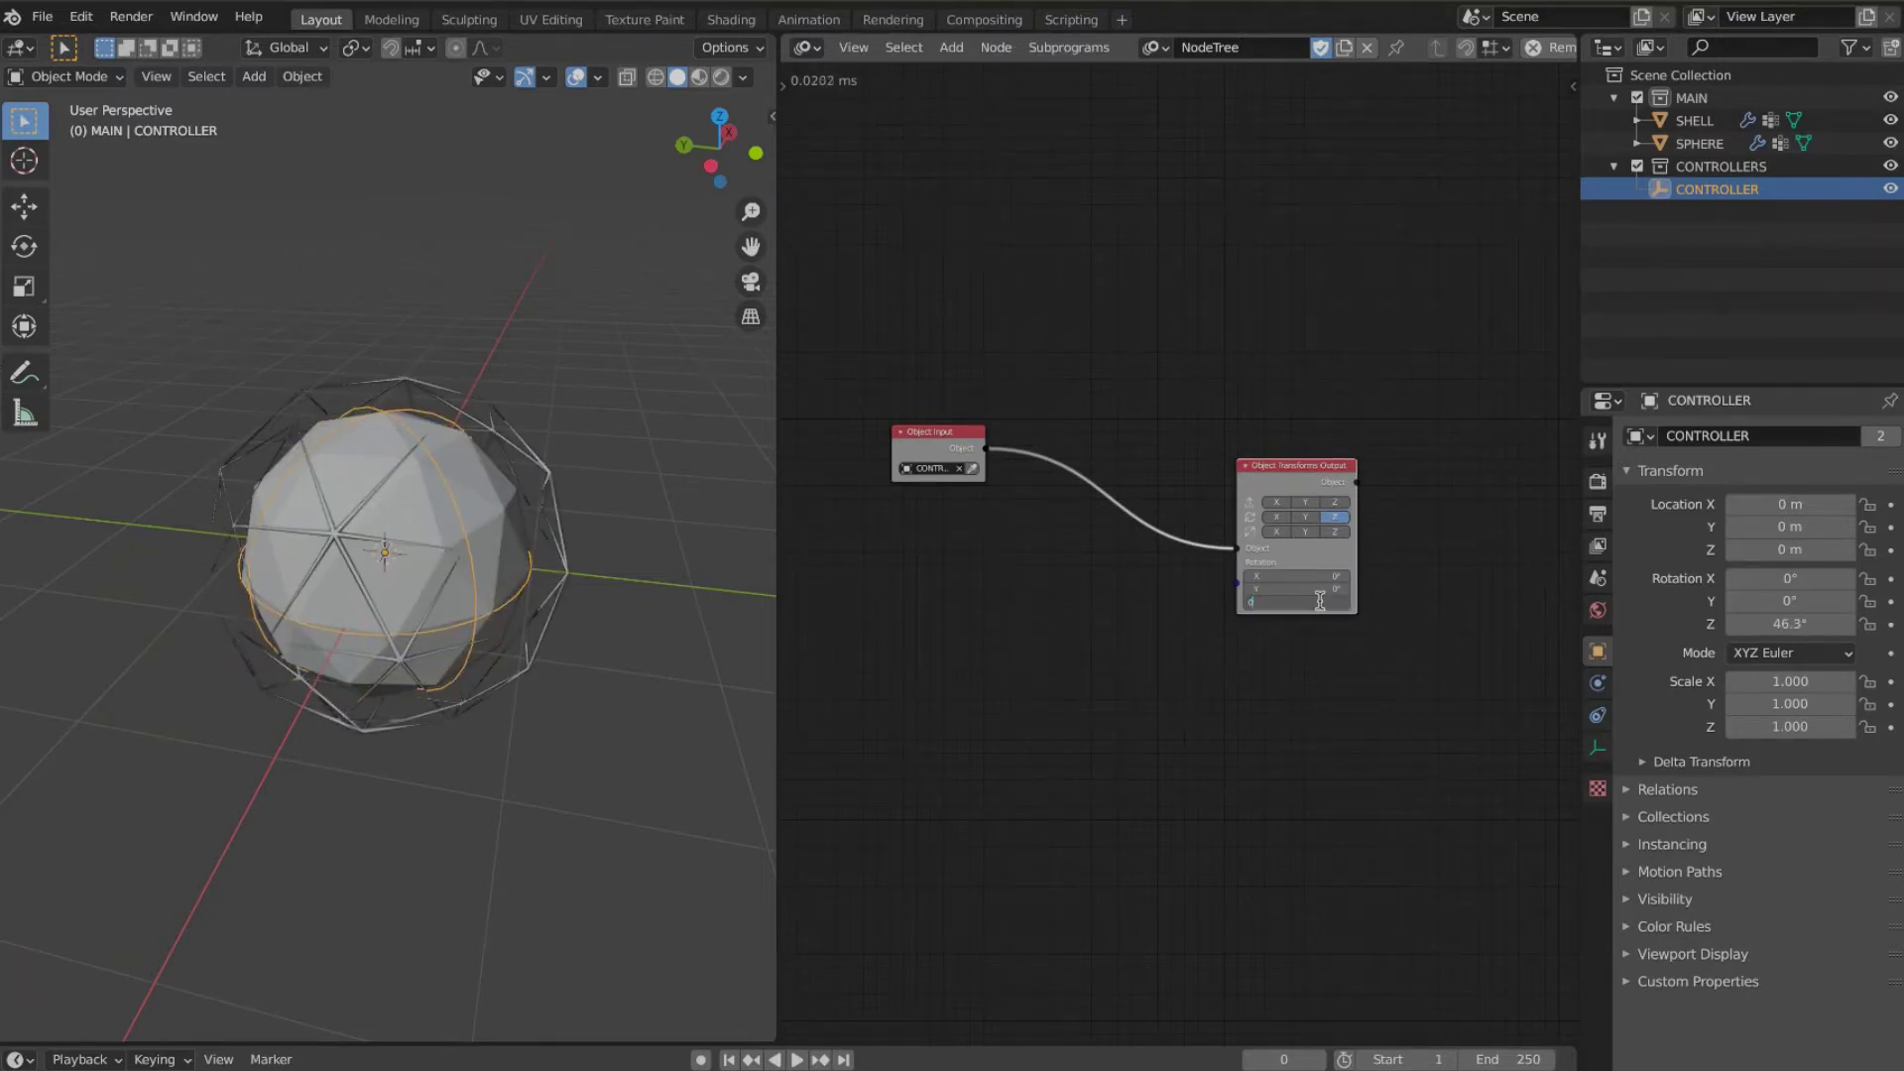
key("Return")
Step: Add a Time Info node and connect its frame output through a Combine Euler node to the transform output's rotation
key("shift+a")
mouse_move(960, 838)
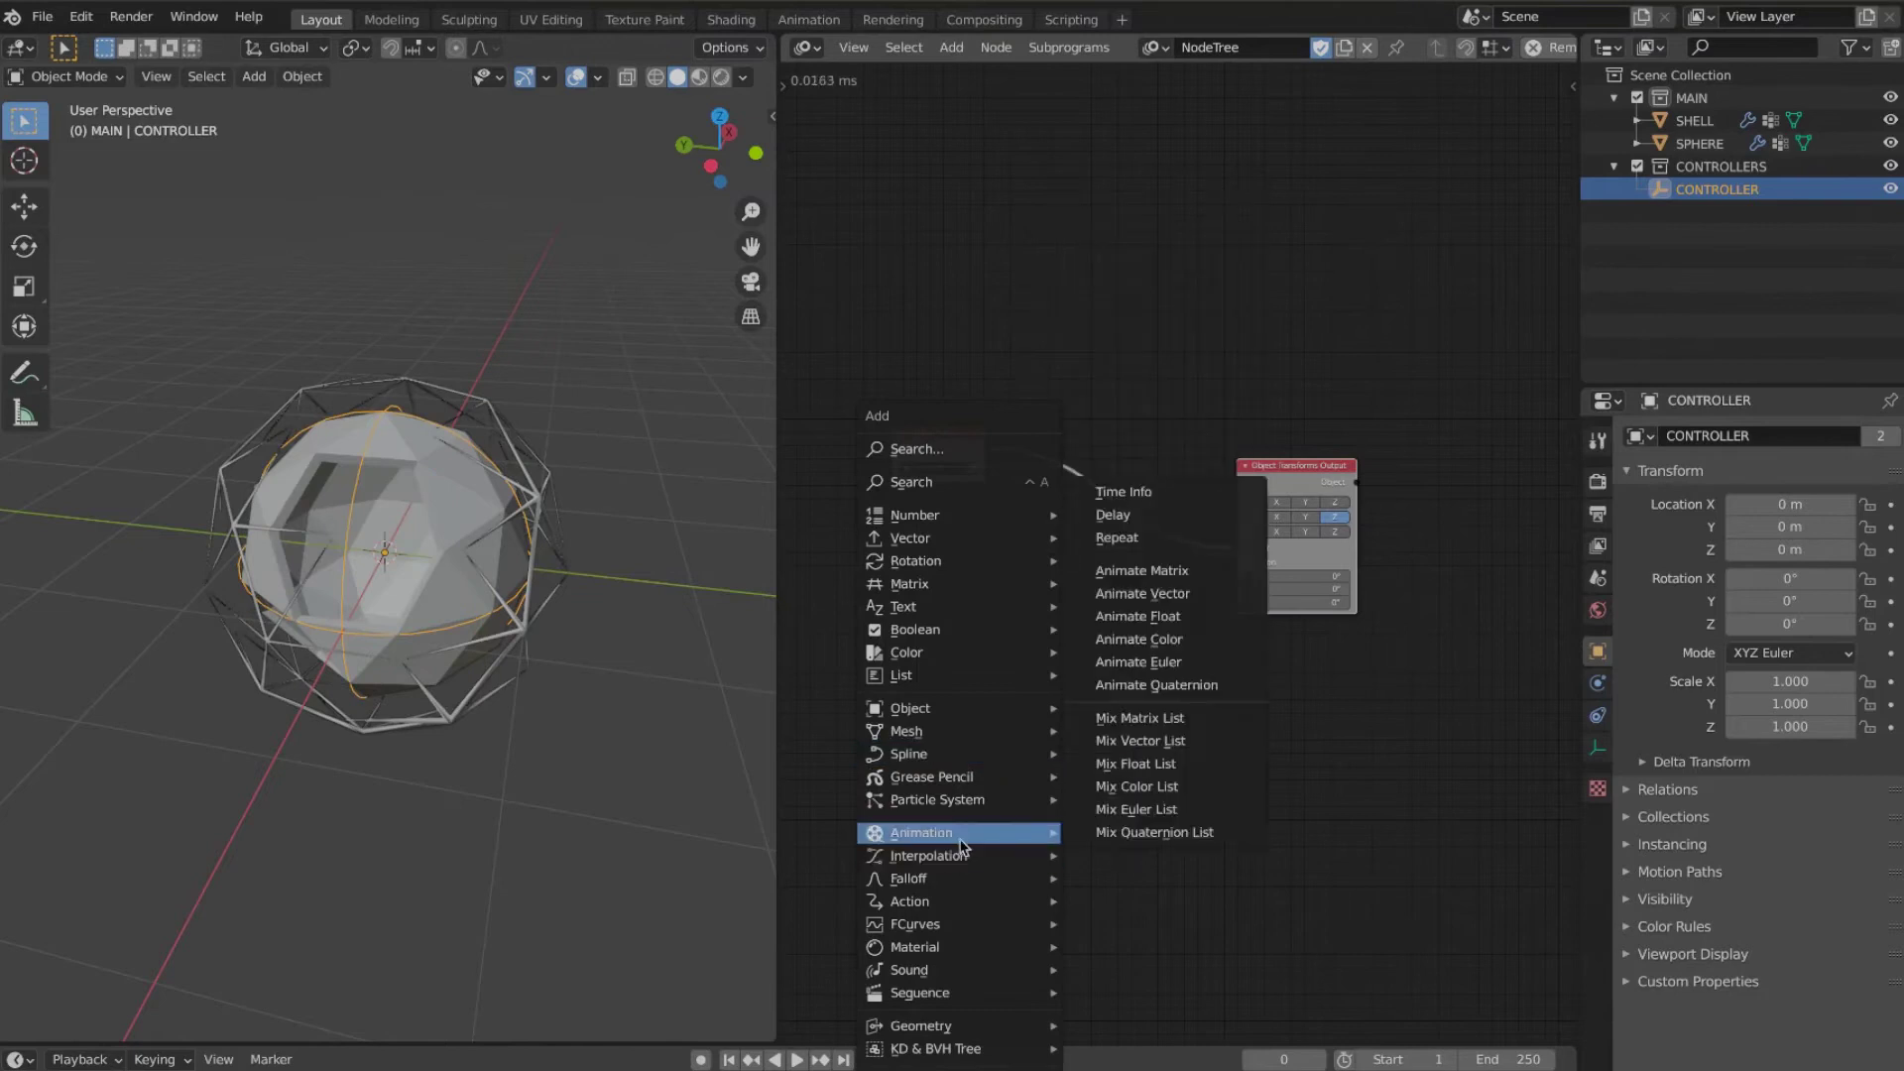
left_click(1178, 495)
left_click(854, 656)
left_click_drag(1305, 466, 1479, 489)
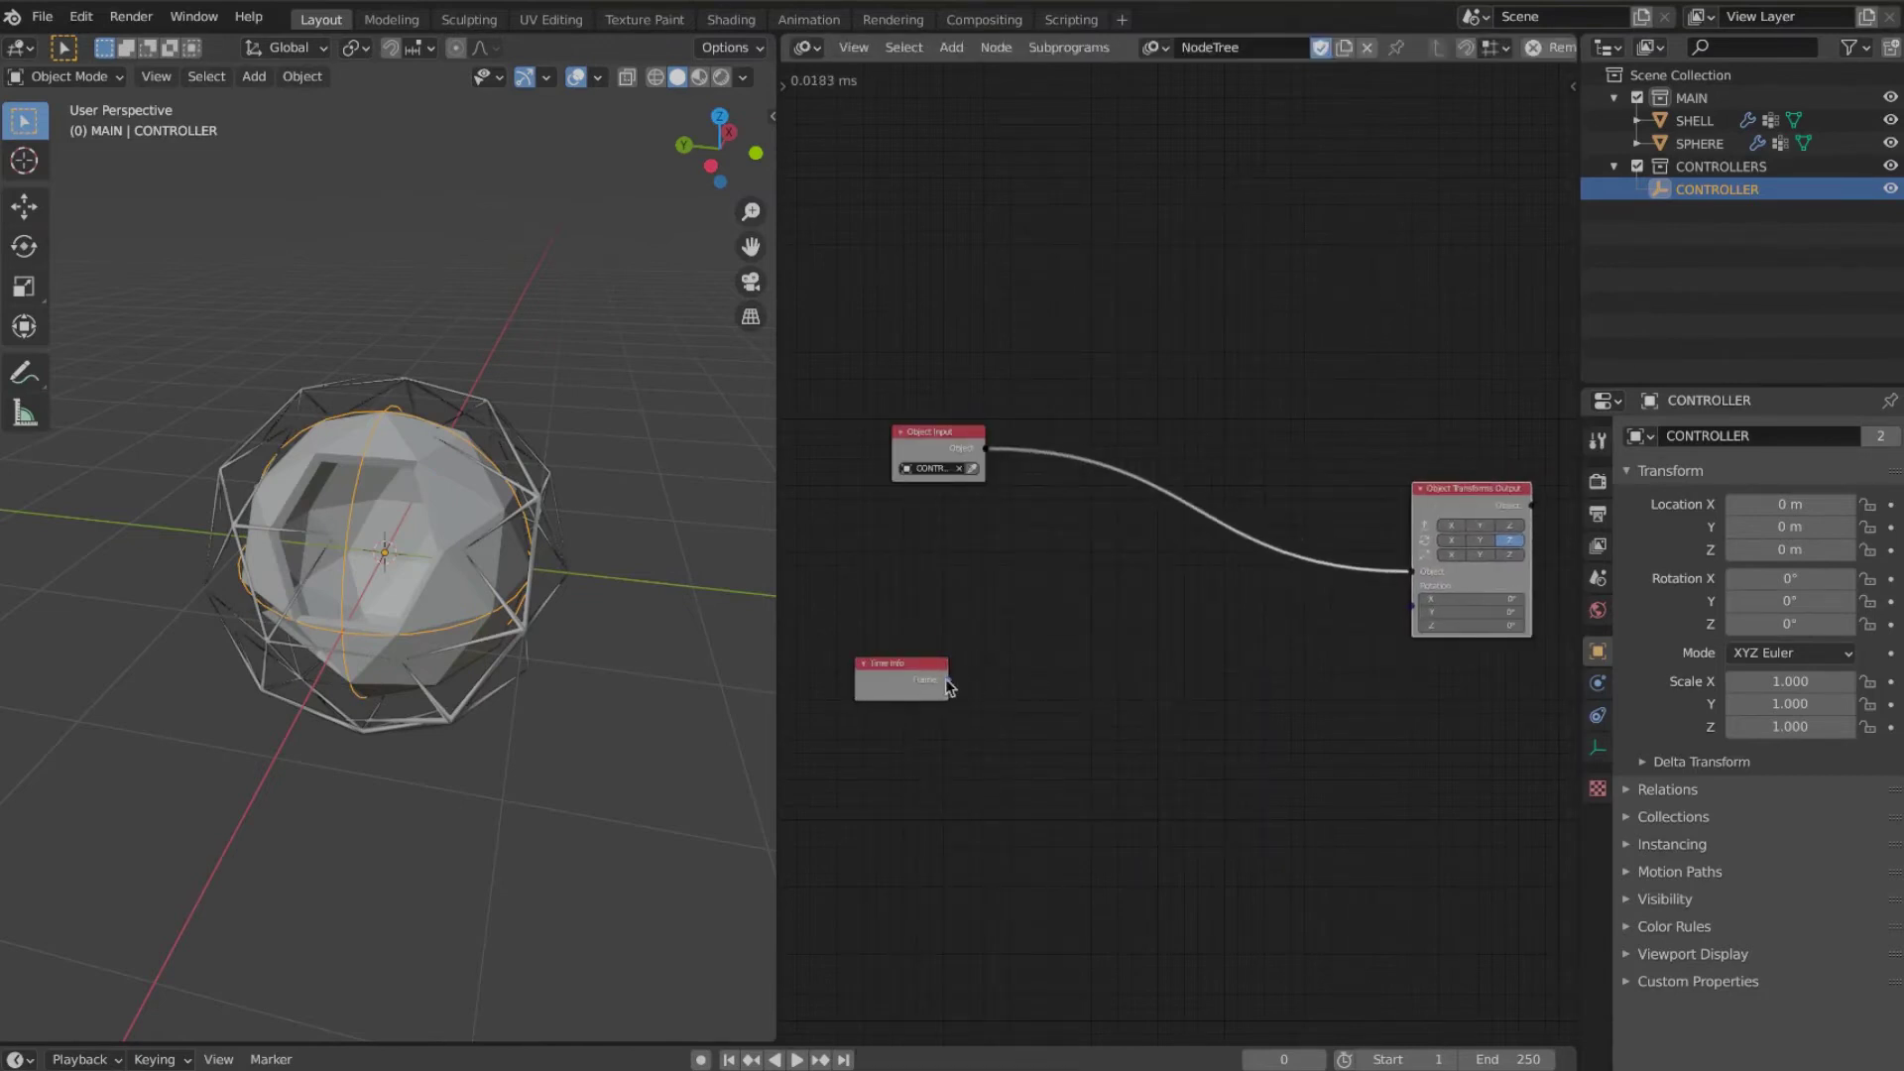
left_click_drag(1412, 609, 1413, 607)
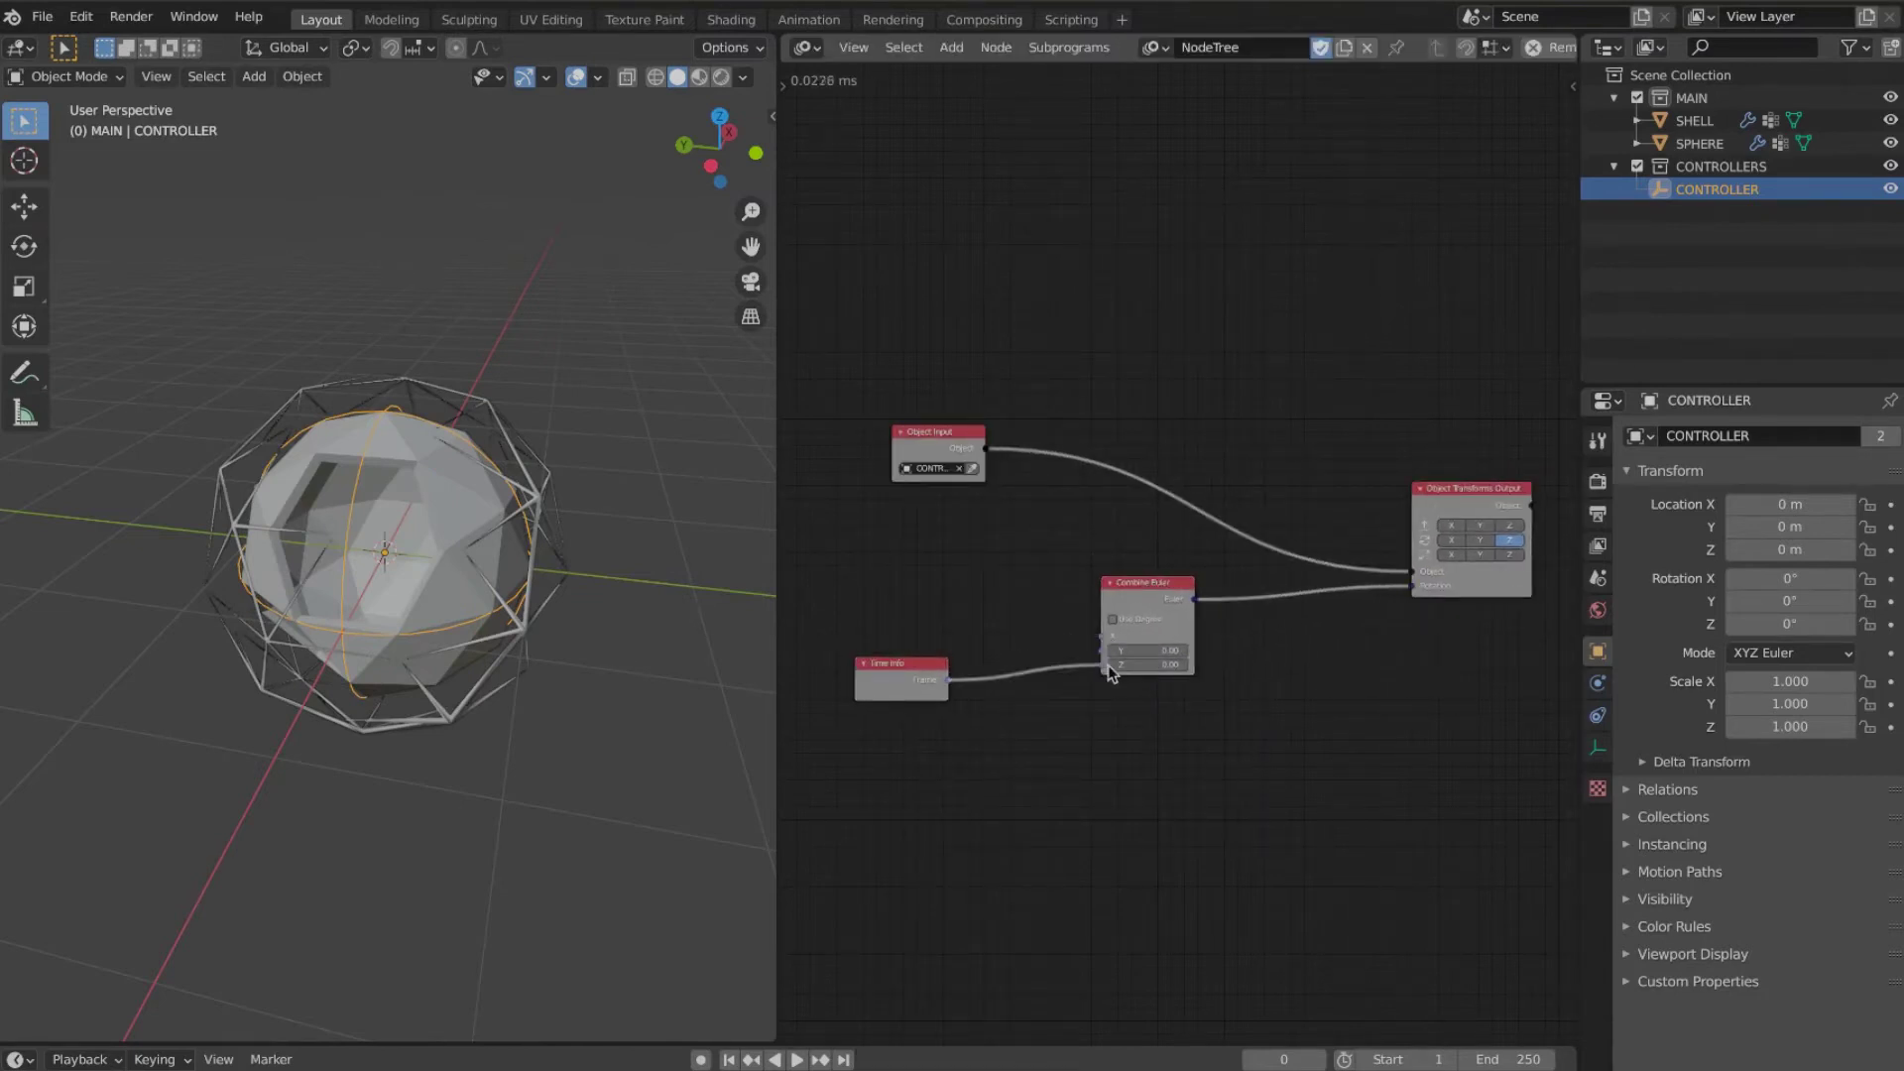
Step: Link the Time Info frame to the Combine Euler Z input and play the animation to check the rotation
left_click_drag(1108, 667, 1107, 667)
key("space")
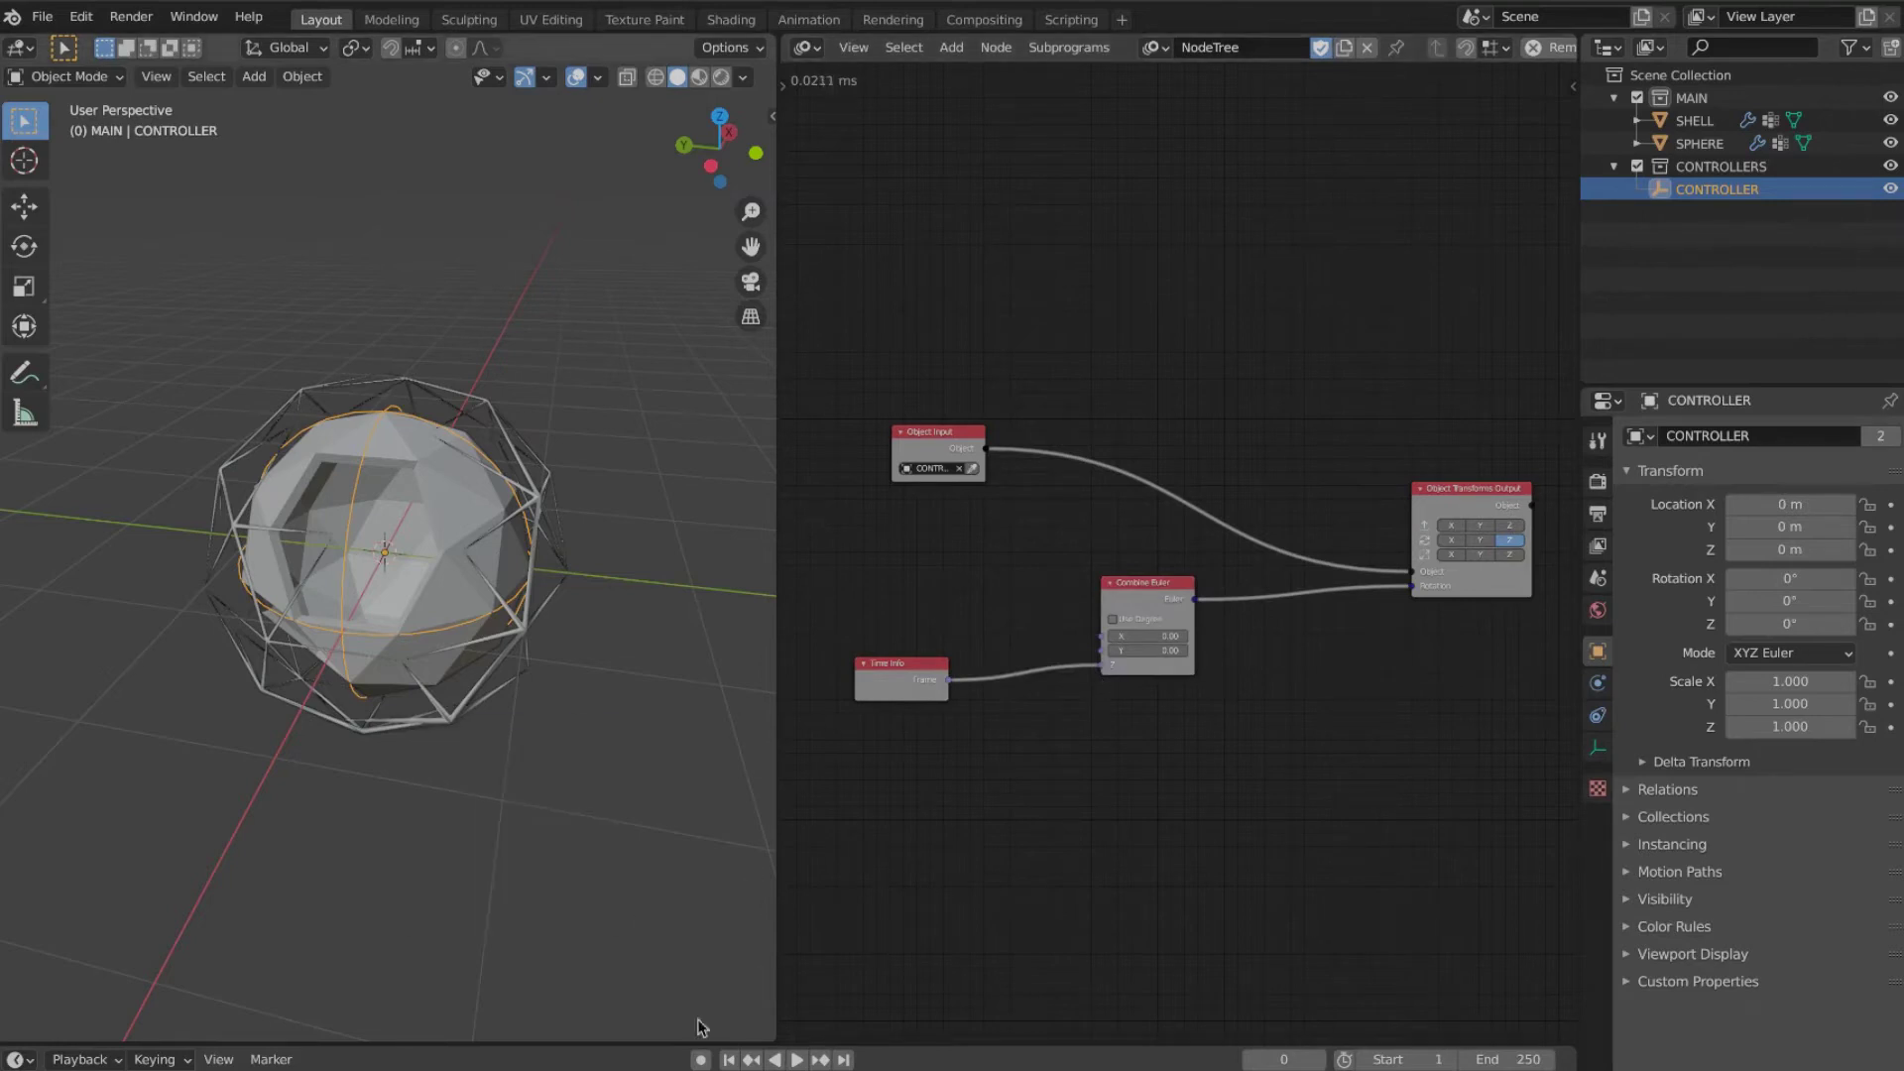
left_click(797, 1060)
left_click(797, 1062)
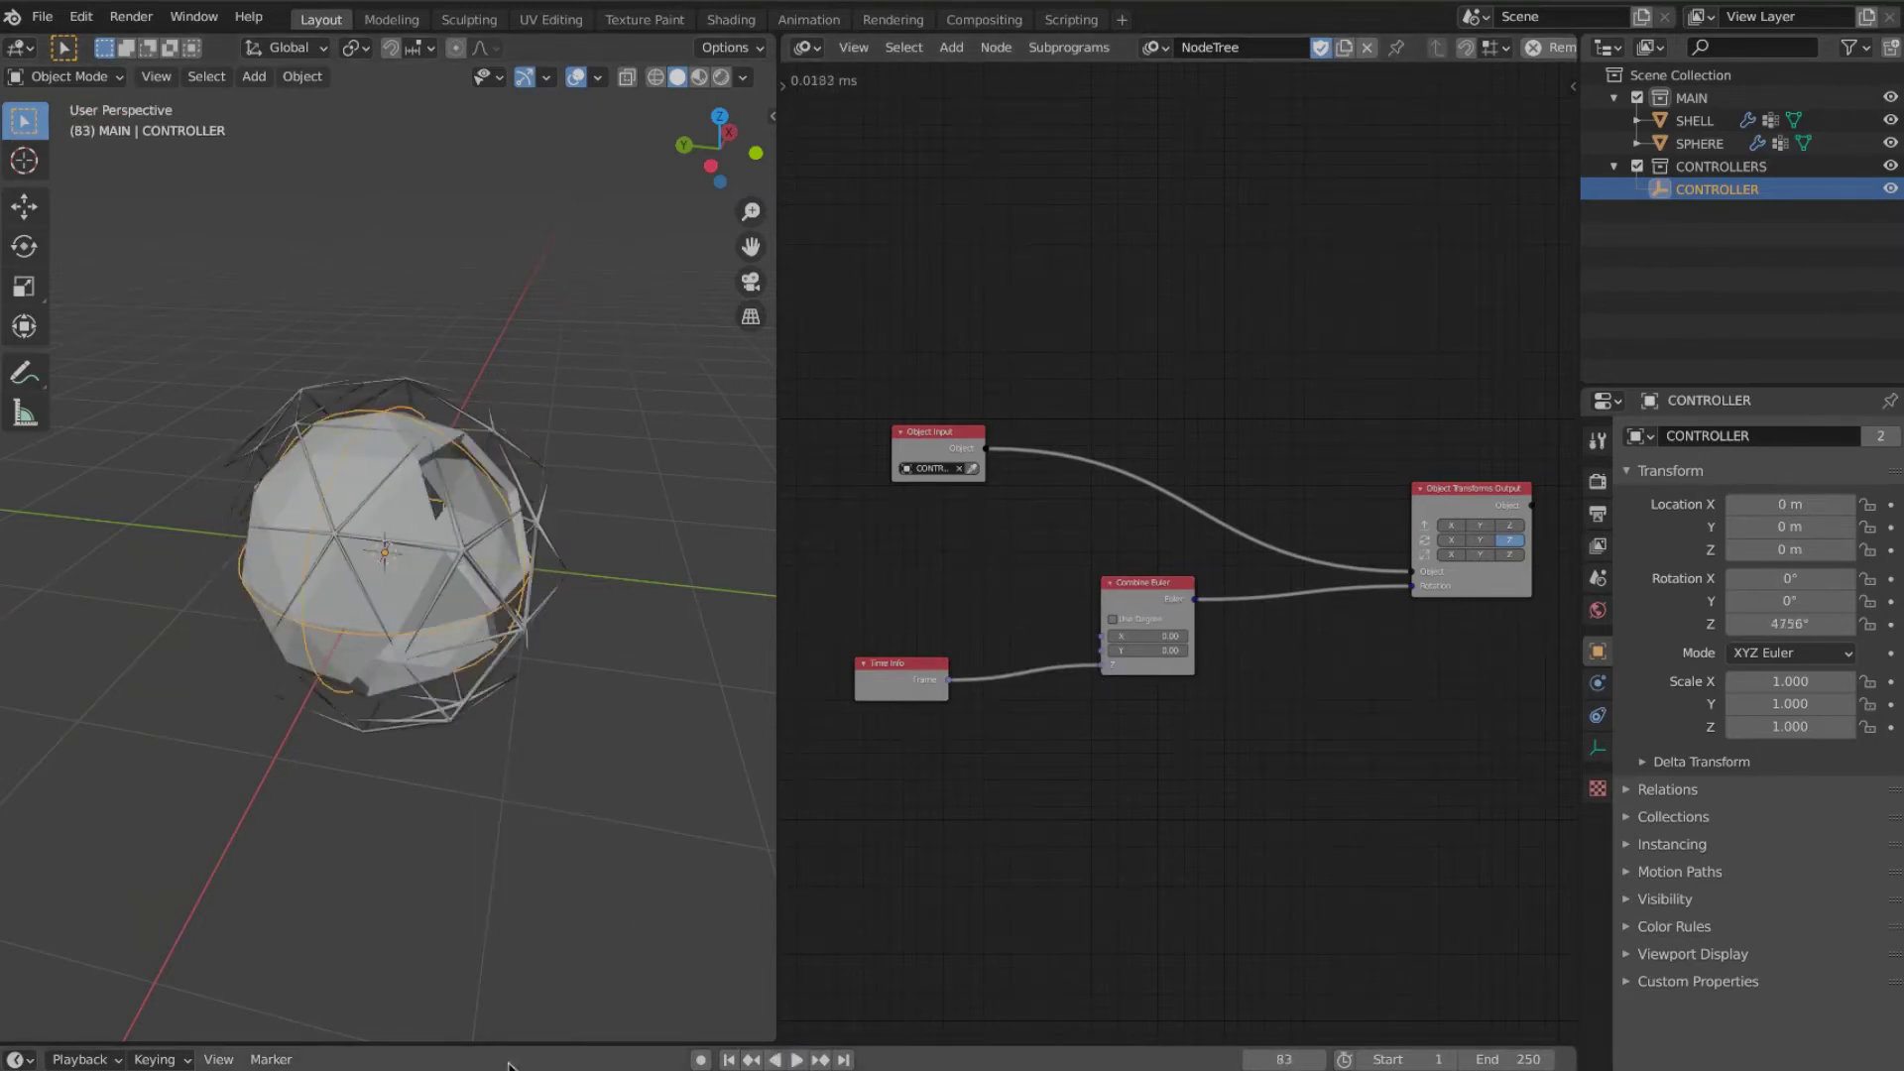
key("Escape")
Step: Set the scene's start frame to 0 in the output dimensions
left_click(1598, 482)
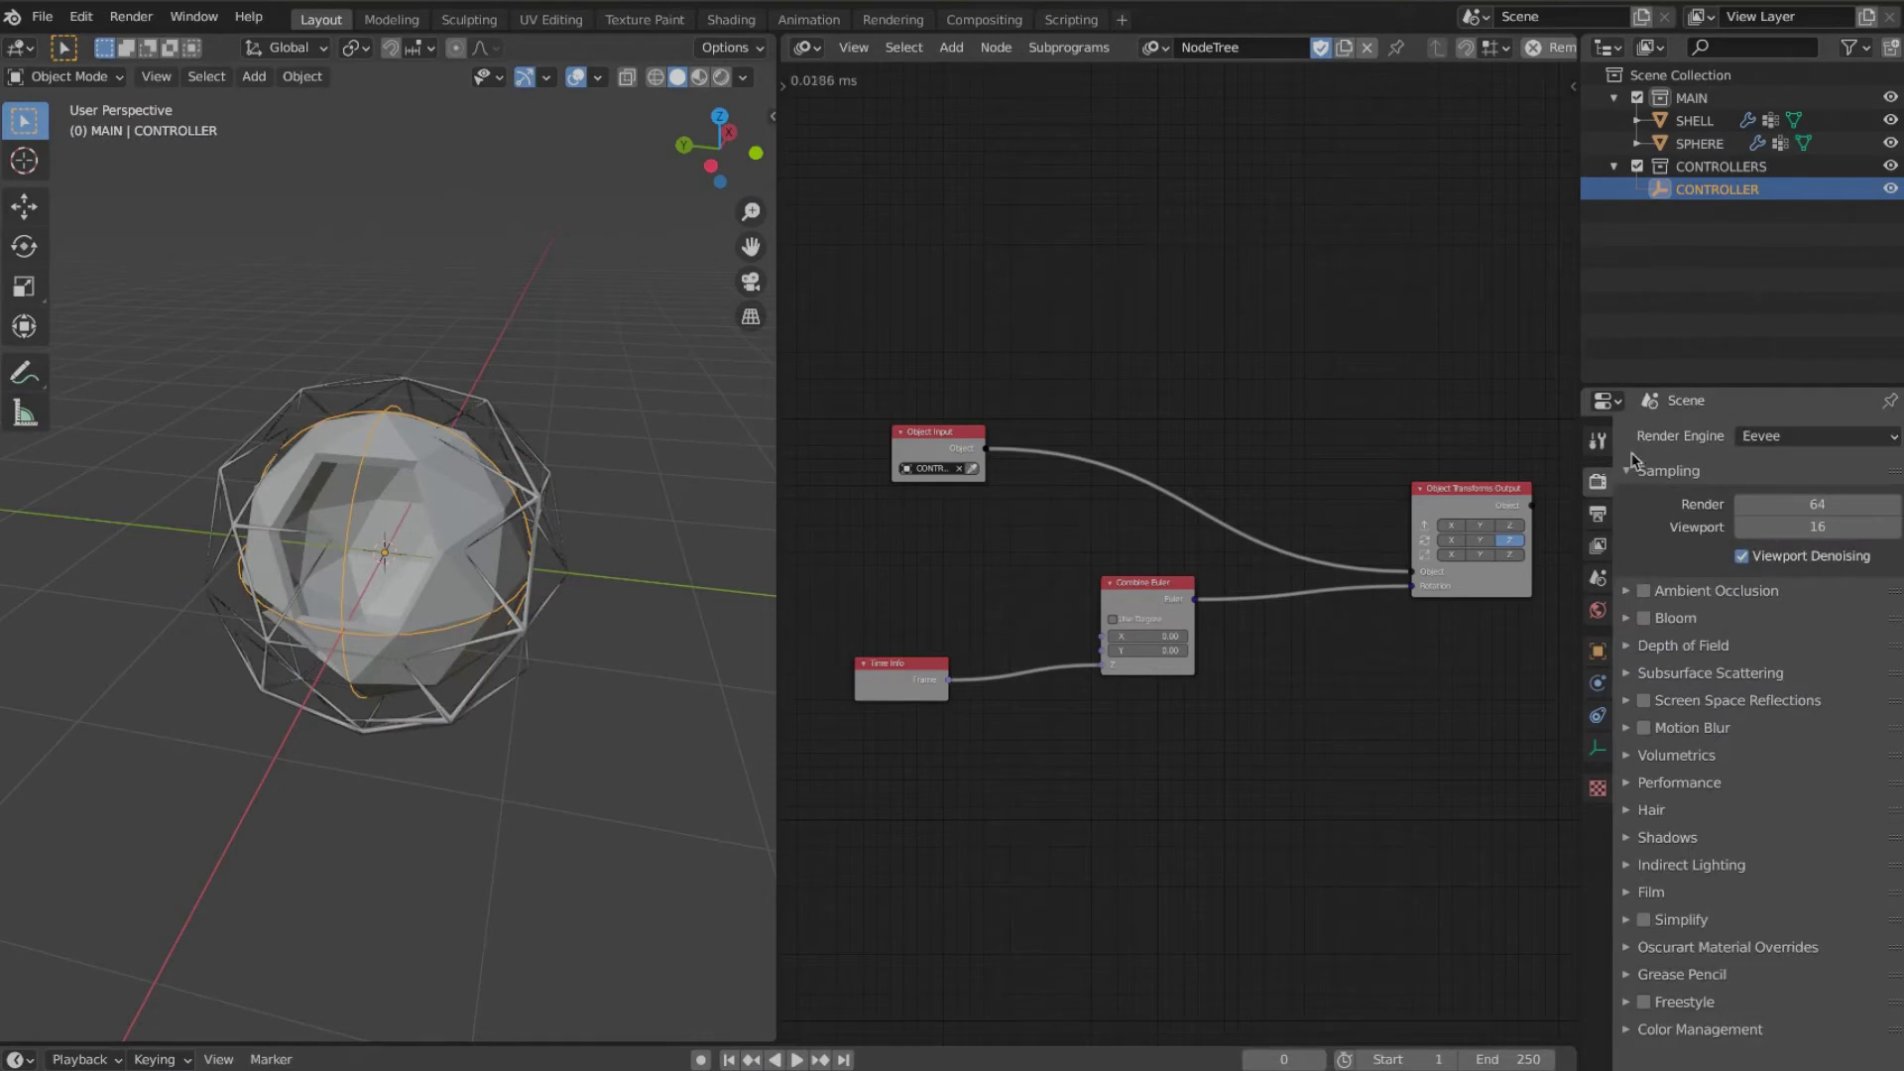
left_click(1633, 469)
left_click(1596, 514)
left_click(1746, 643)
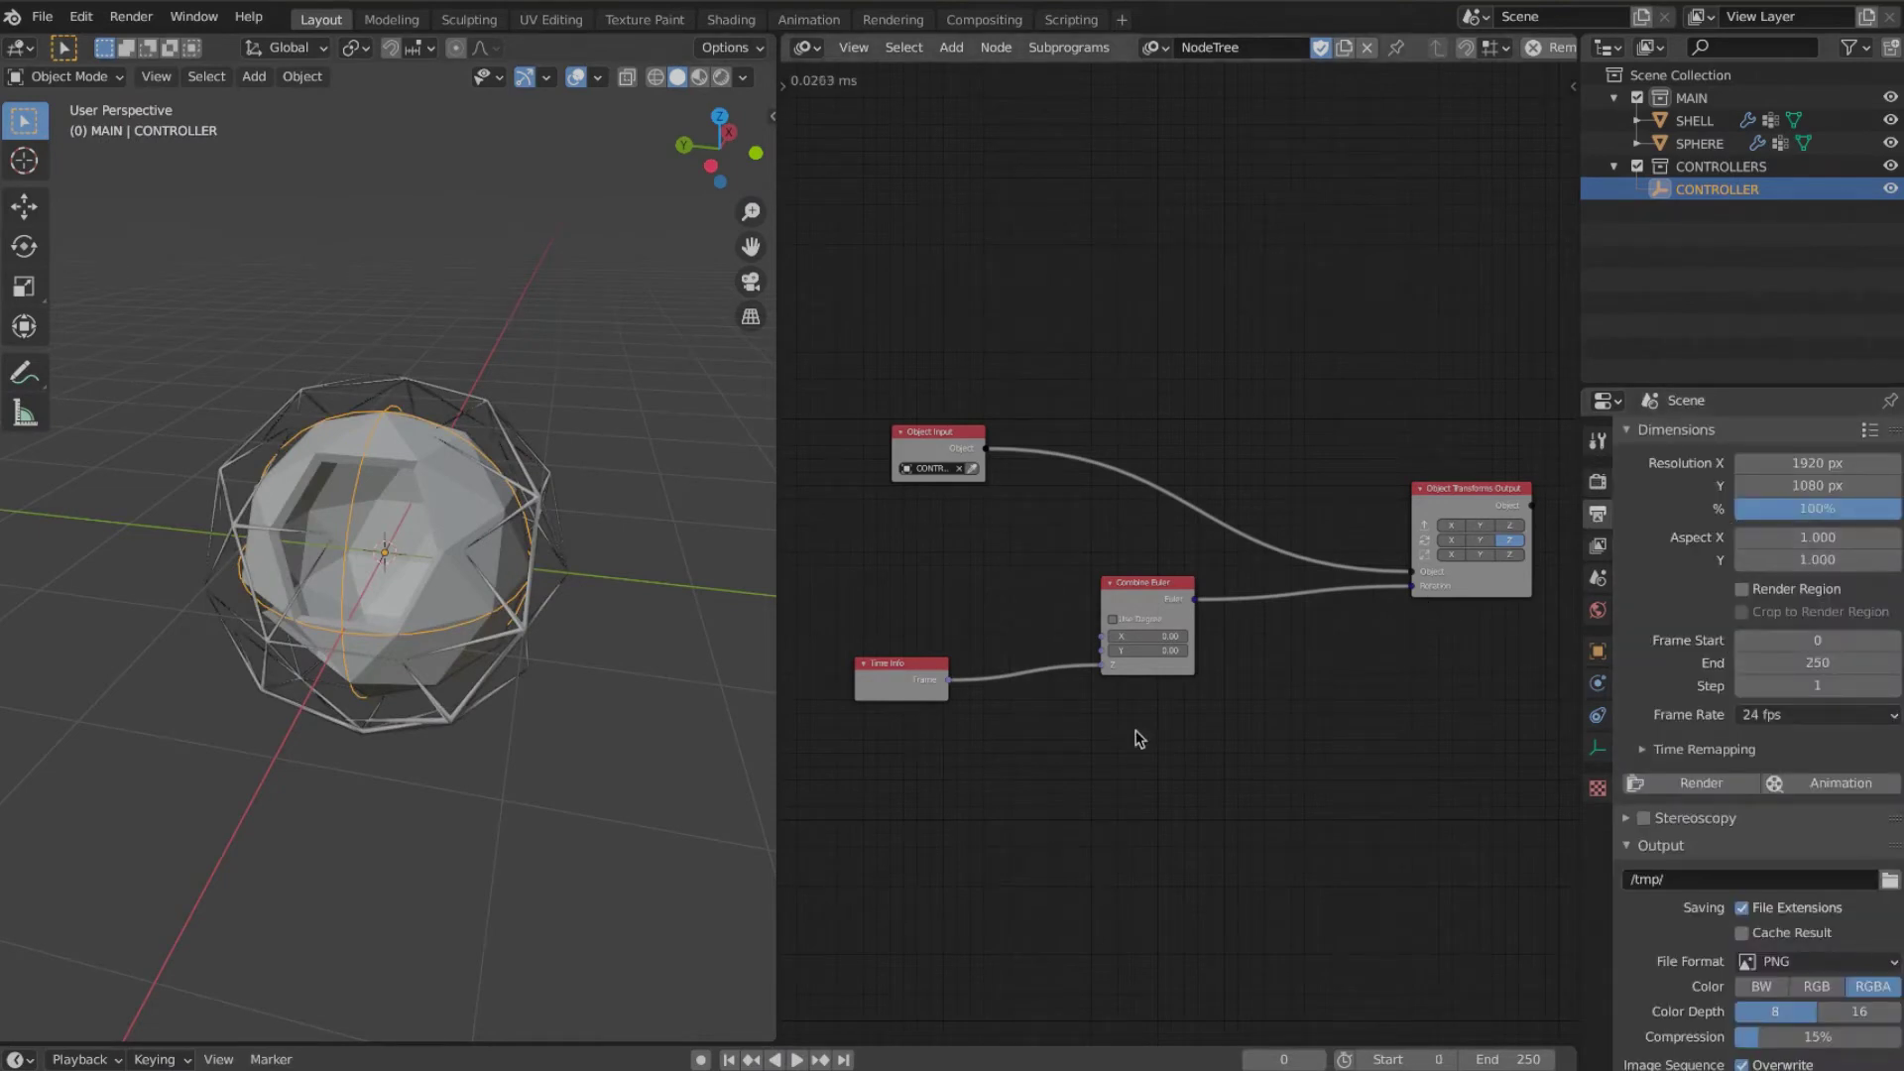
Step: Enable Use Degrees on the Combine Euler node and preview the animation
middle_click_drag(1137, 729, 1129, 749)
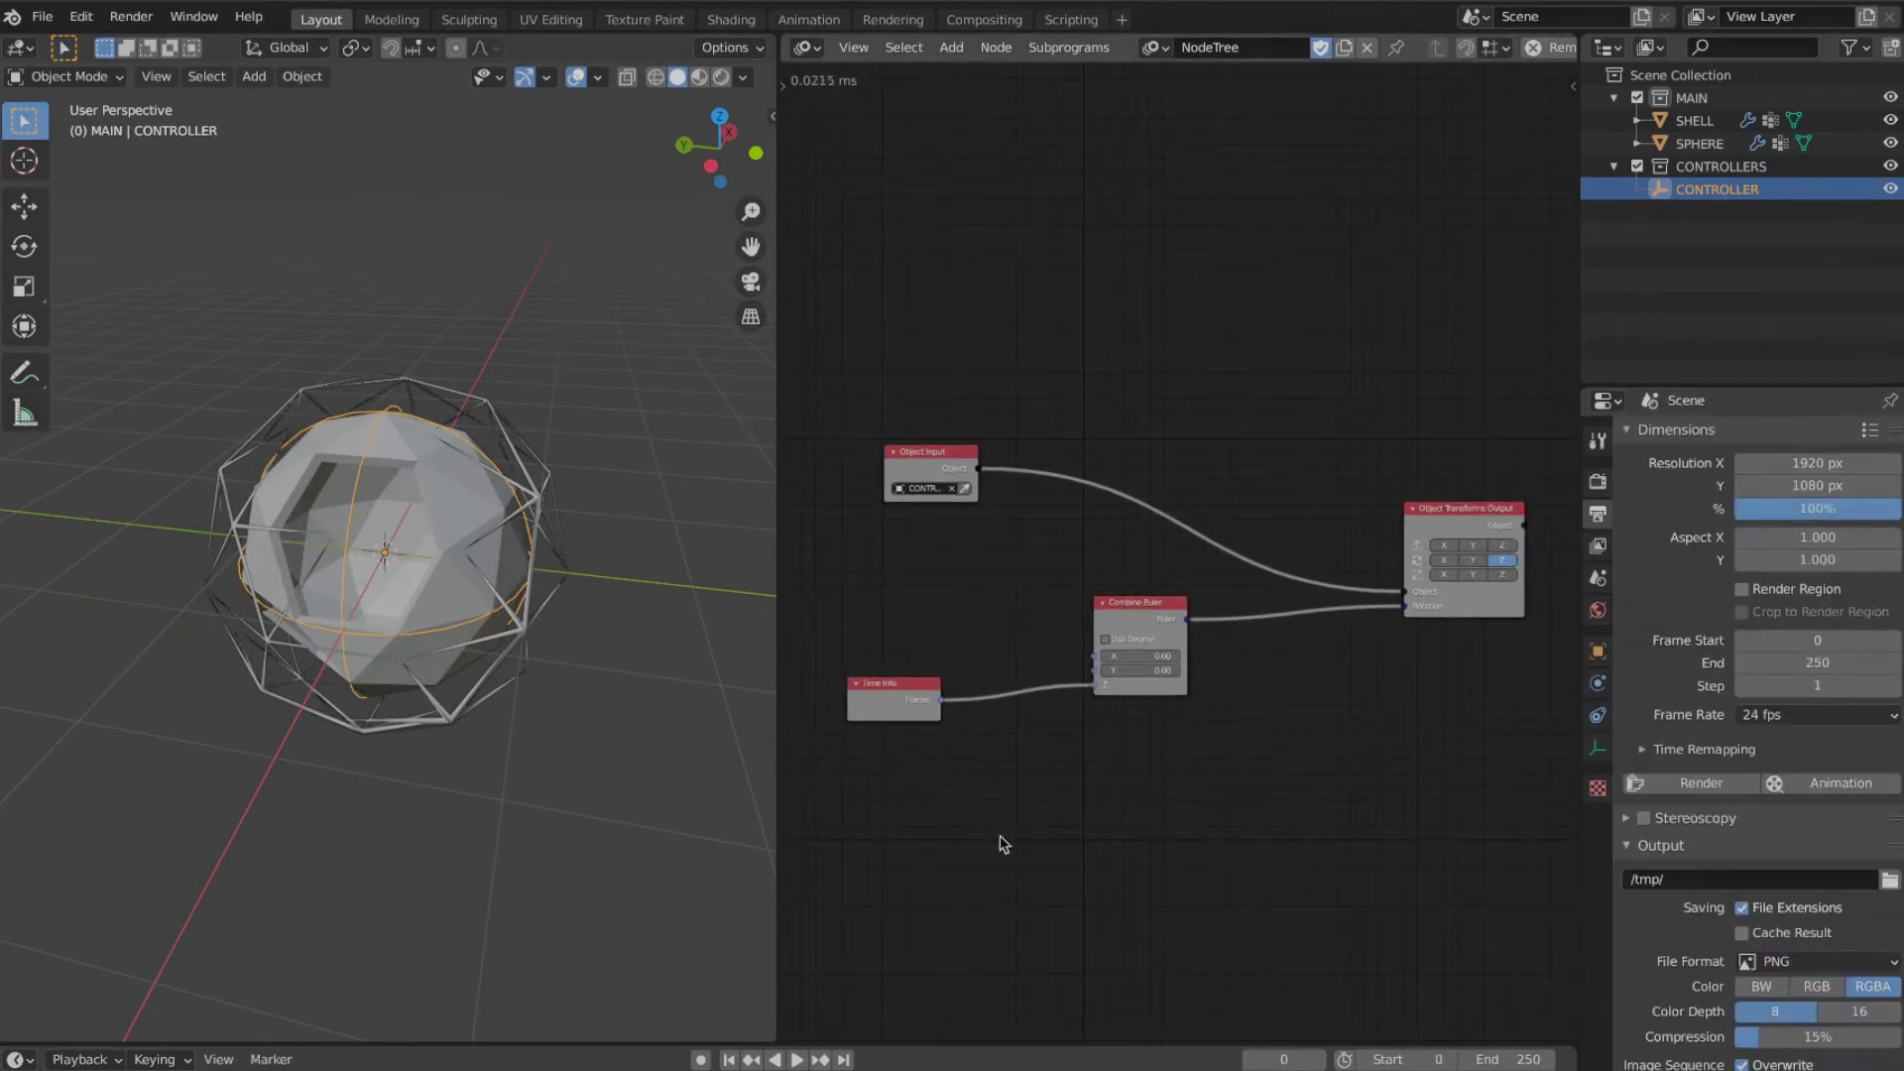
left_click_drag(1147, 617, 1183, 615)
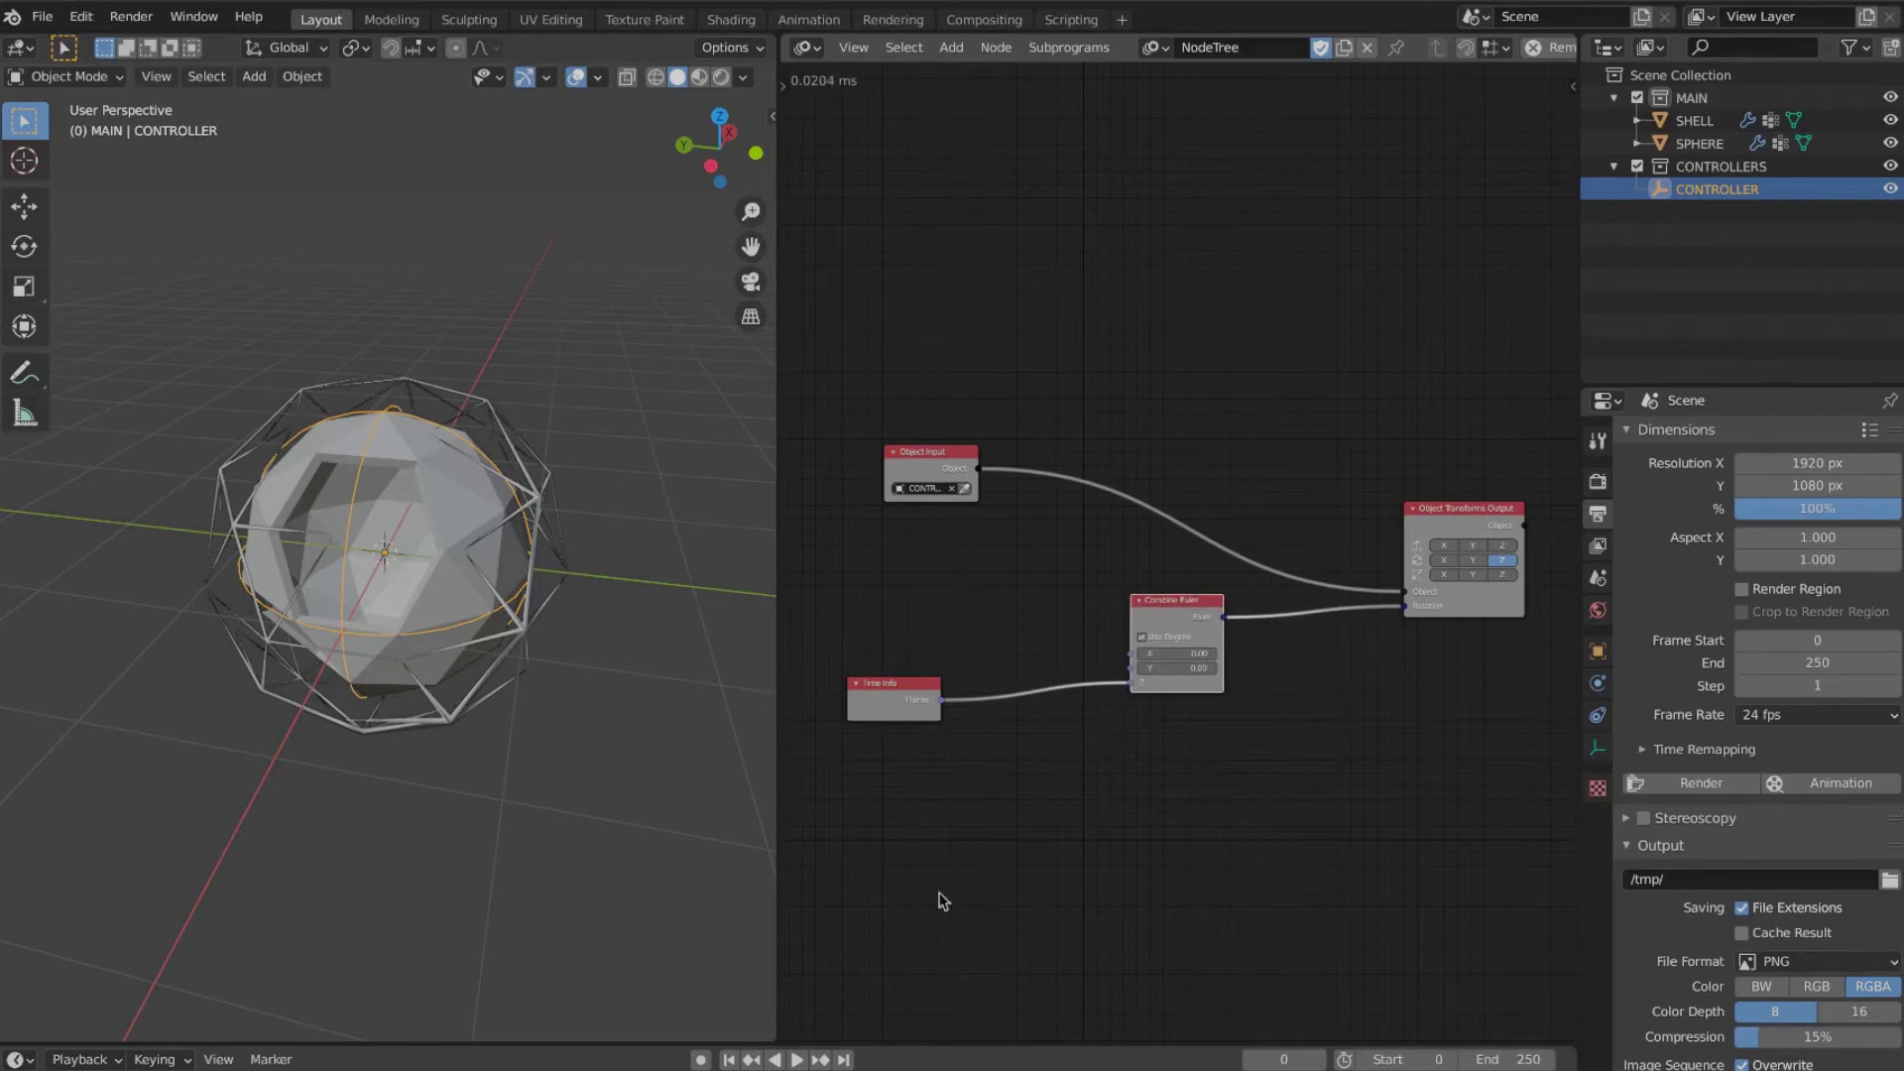
left_click(797, 1059)
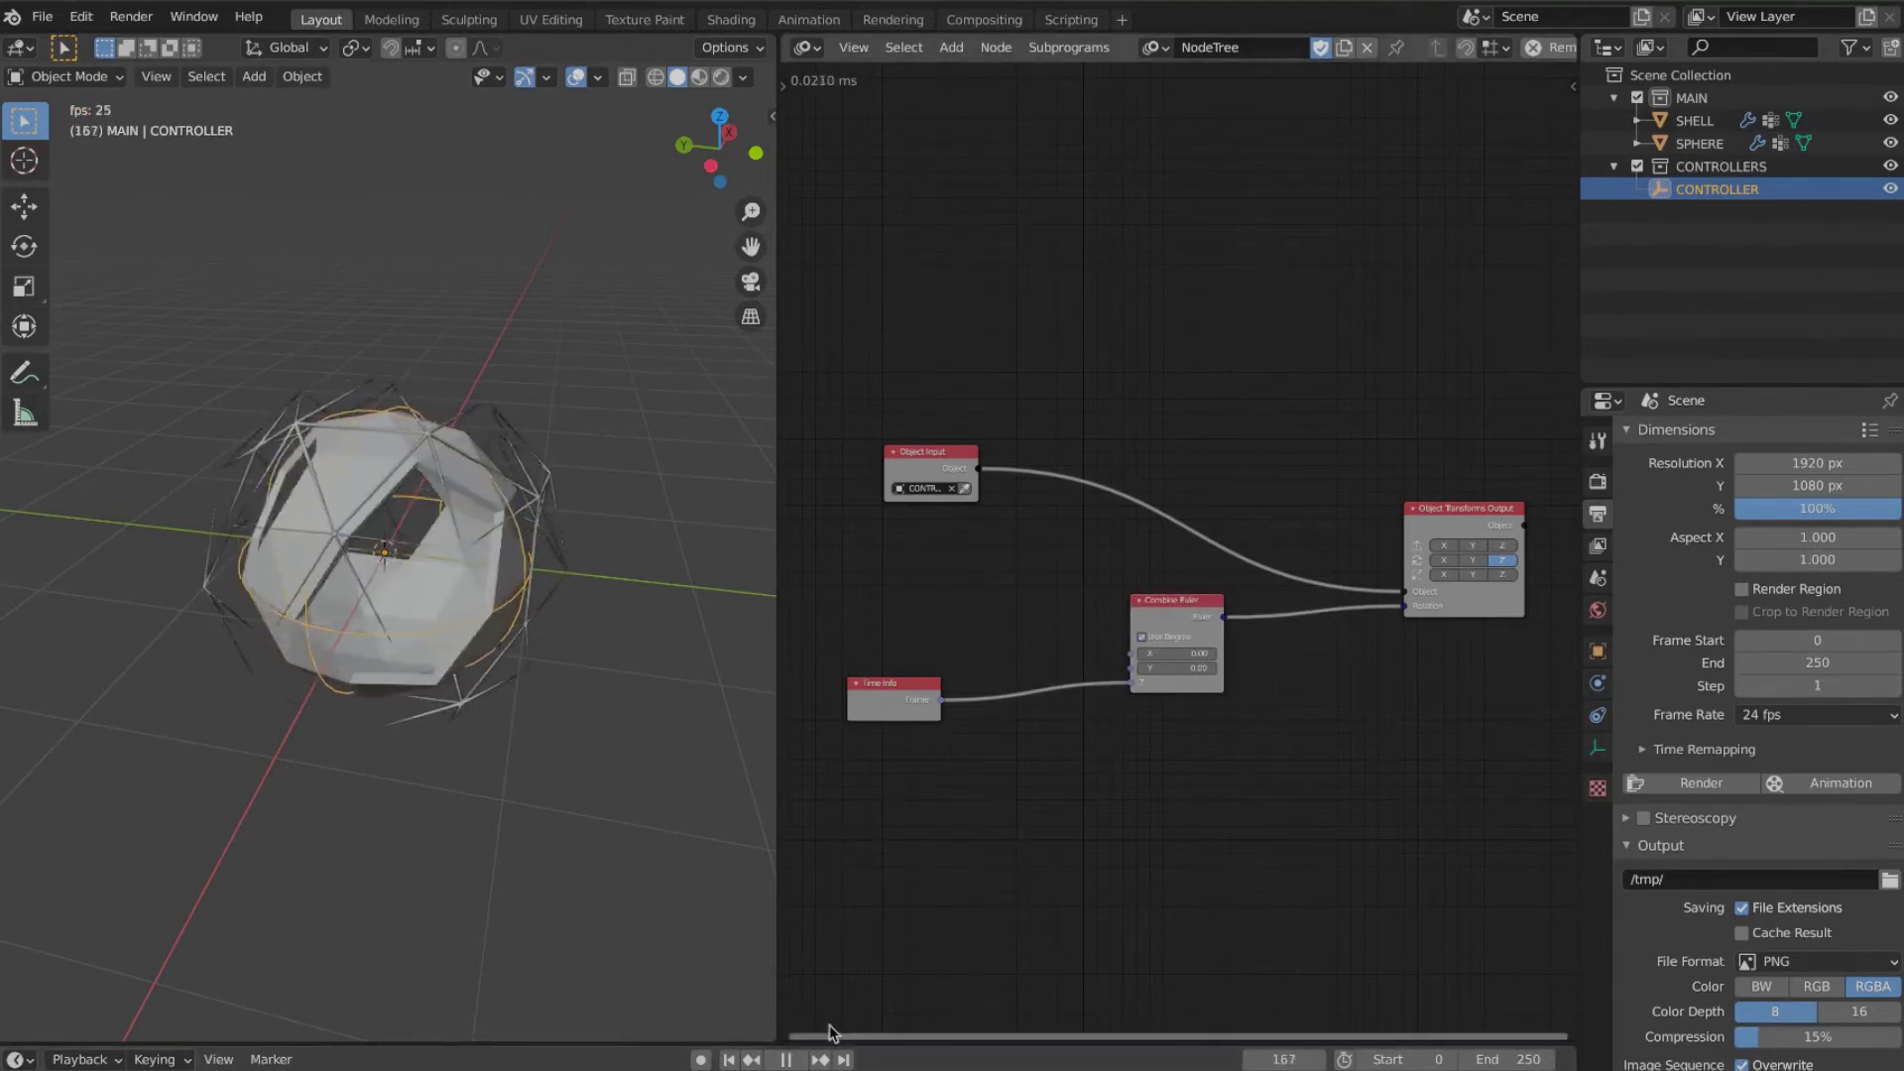
key("space")
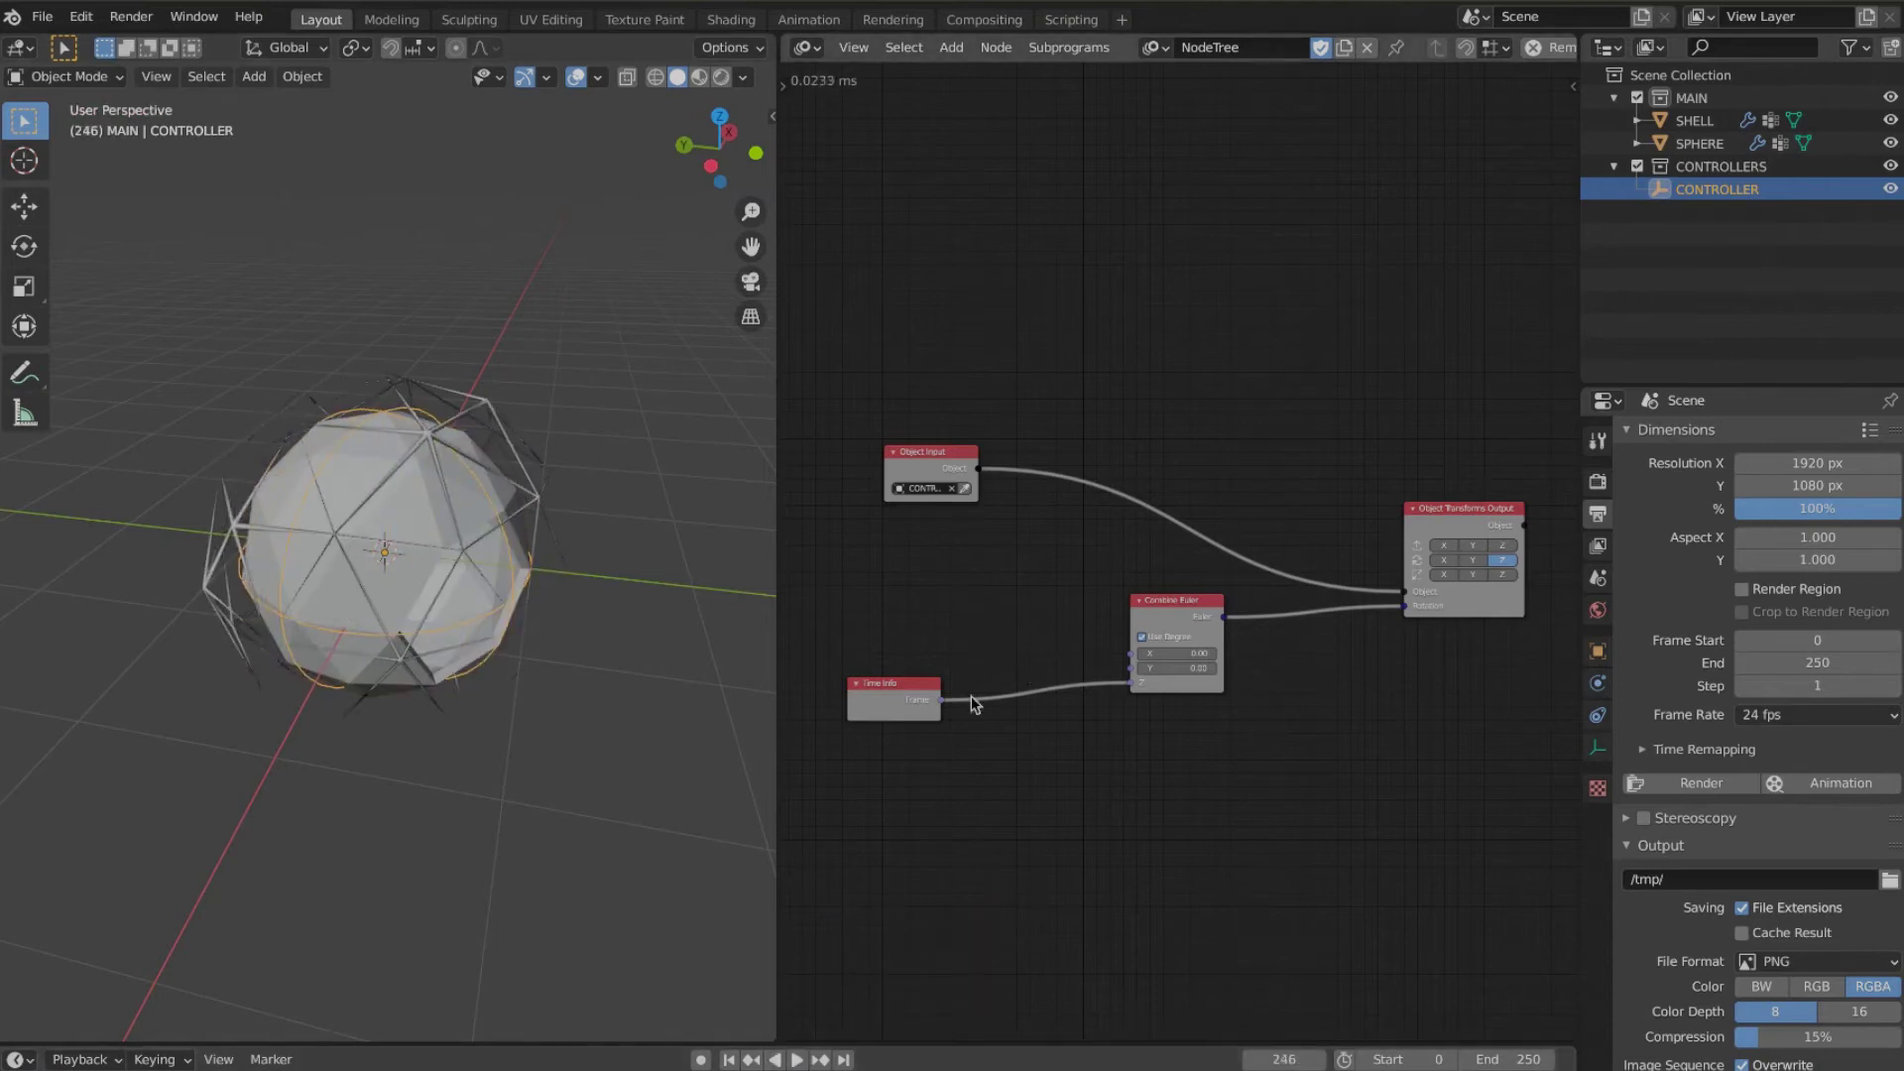
Step: Link the Time Info frame to Combine Euler's X and Y too, enable X and Y rotation on the transforms output, and preview the animation
left_click_drag(1126, 654, 1128, 659)
key("space")
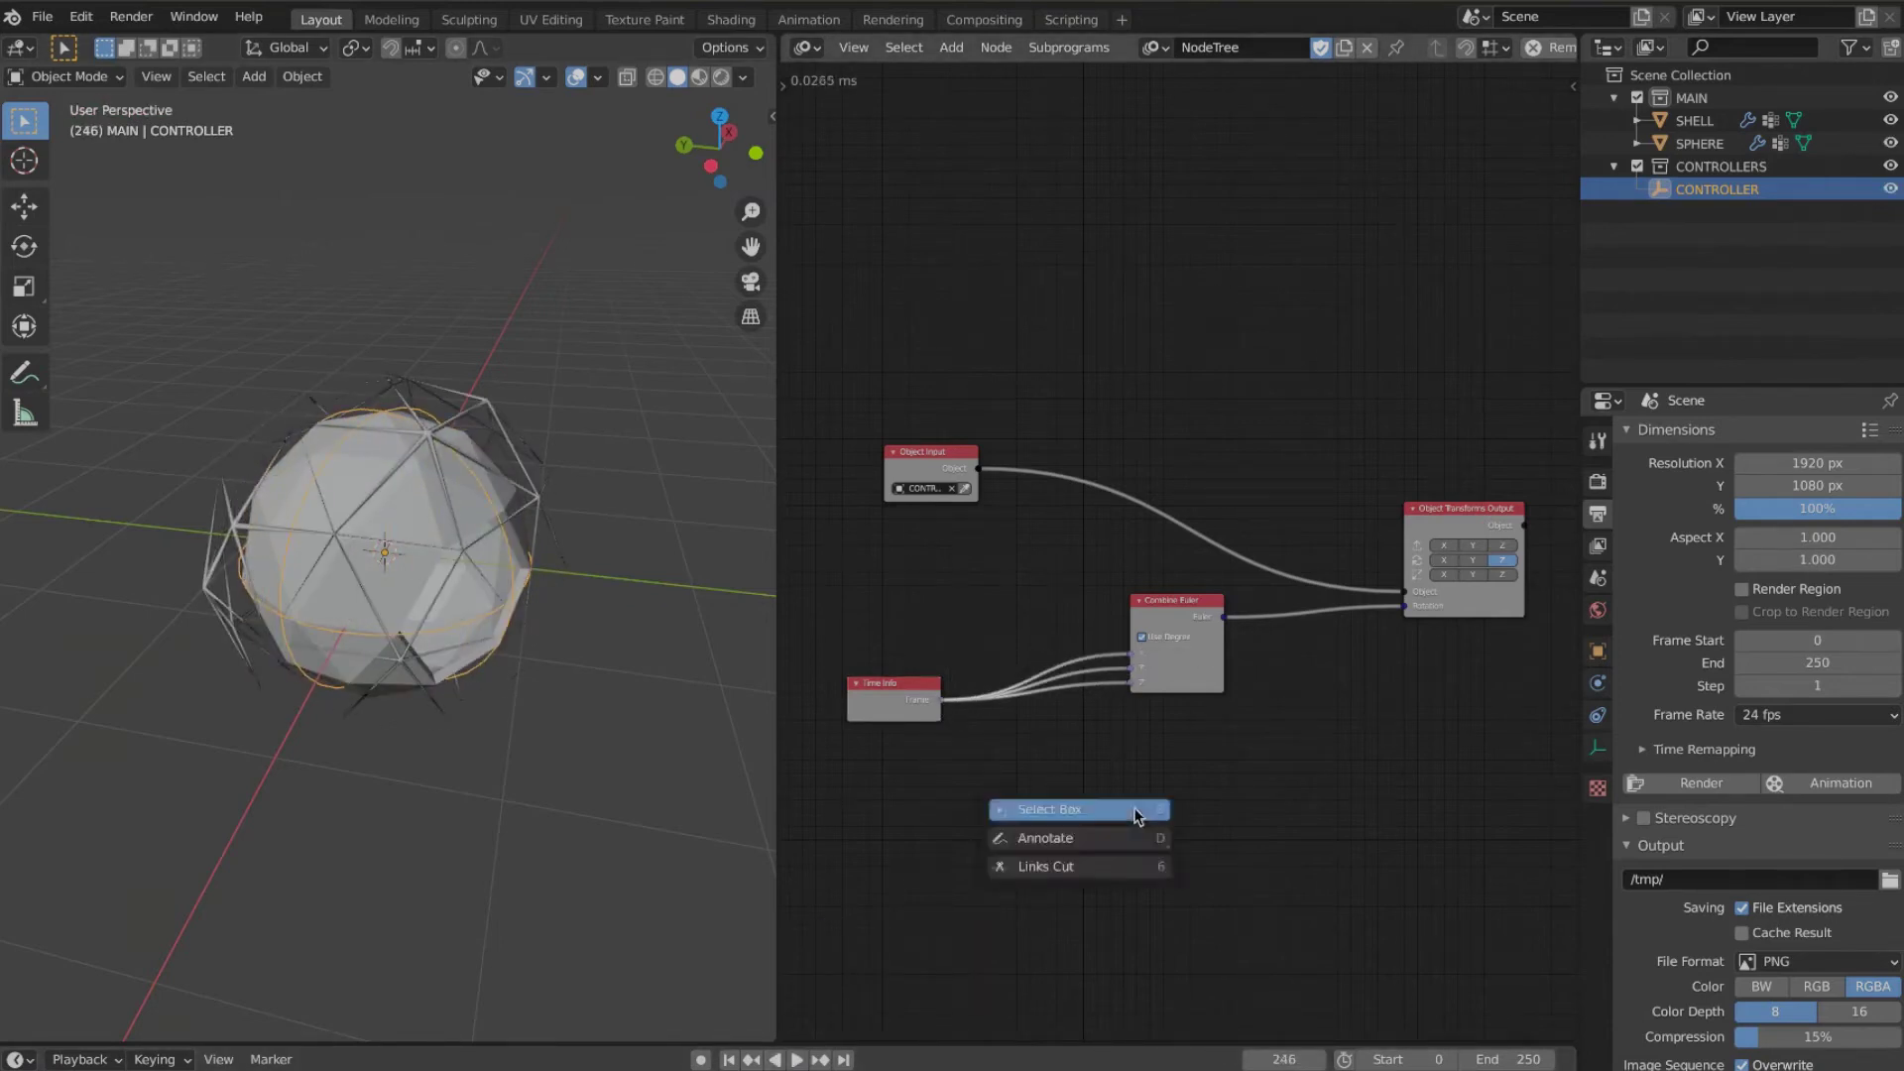
left_click(798, 1059)
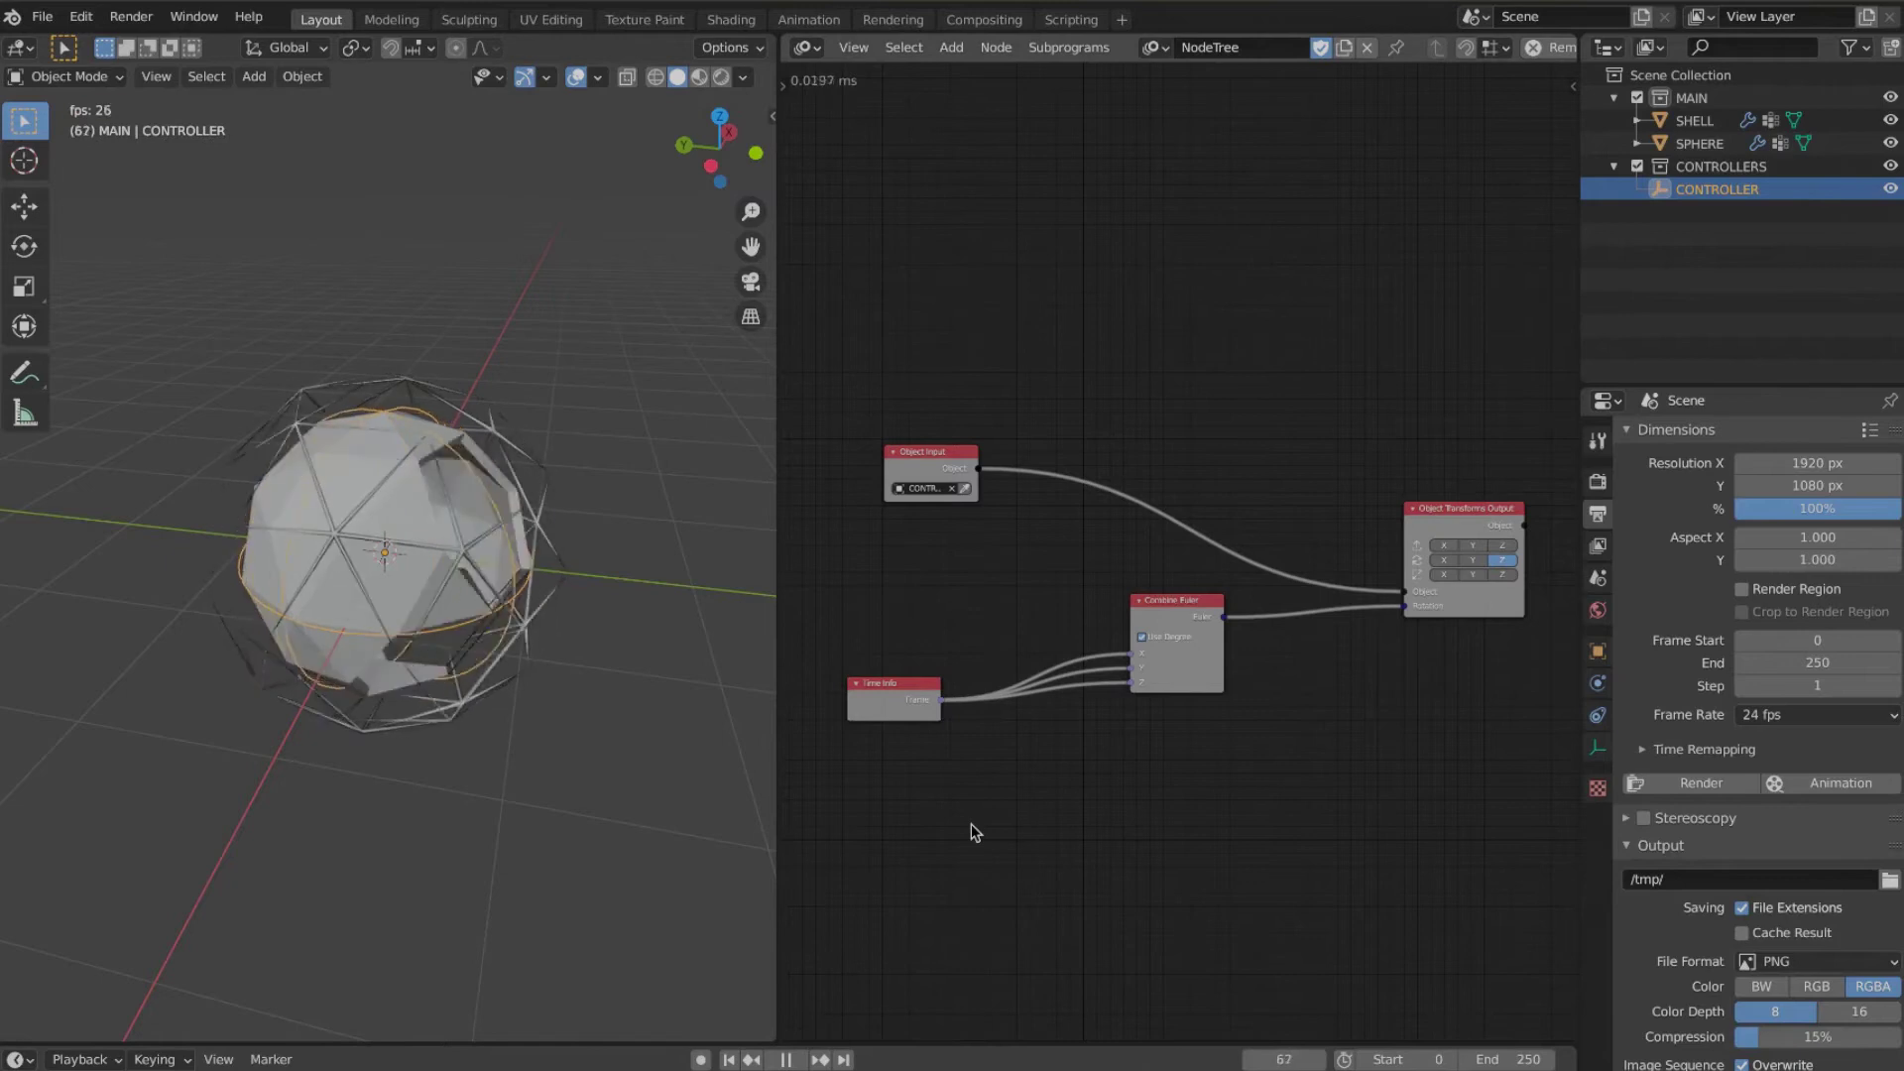
left_click(1448, 560)
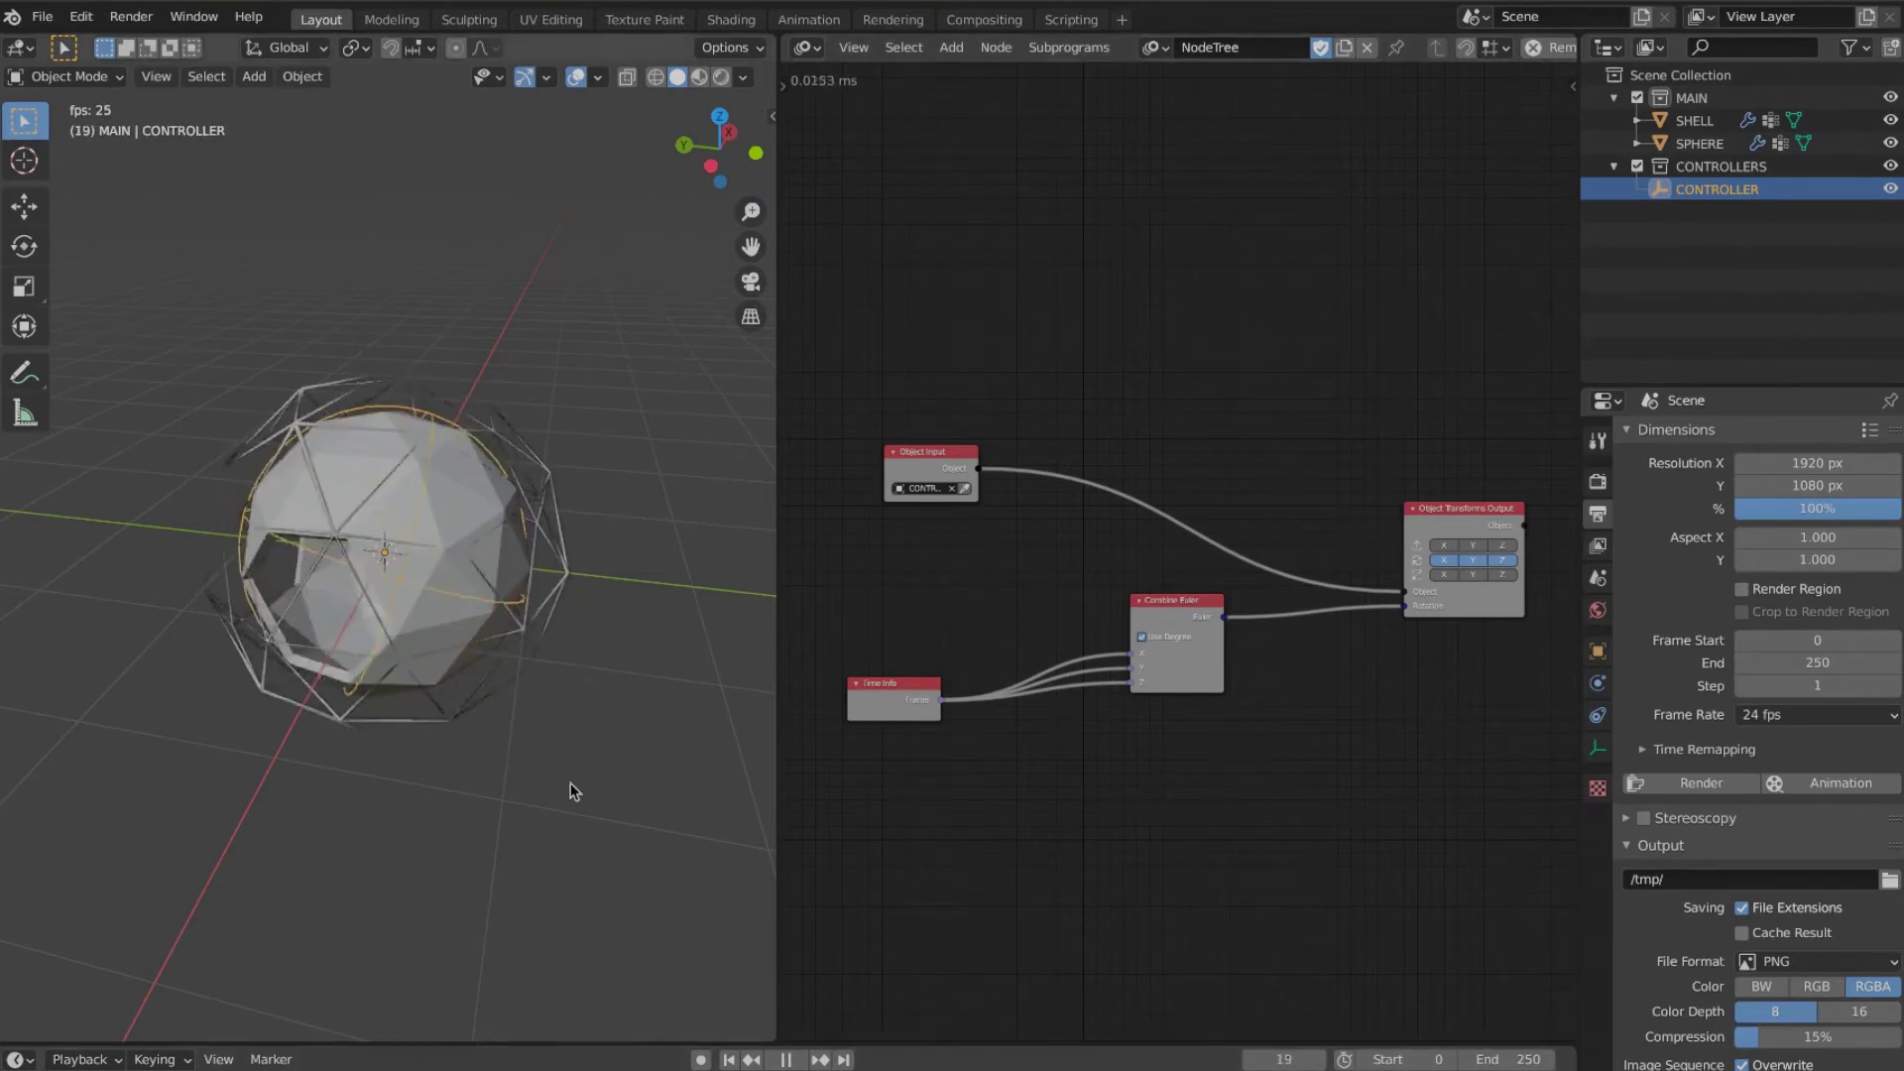
left_click(789, 1060)
Step: Close the node editor area to restore the full 3D viewport, and collapse the MAIN and CONTROLLERS collections
middle_click_drag(248, 617, 342, 617)
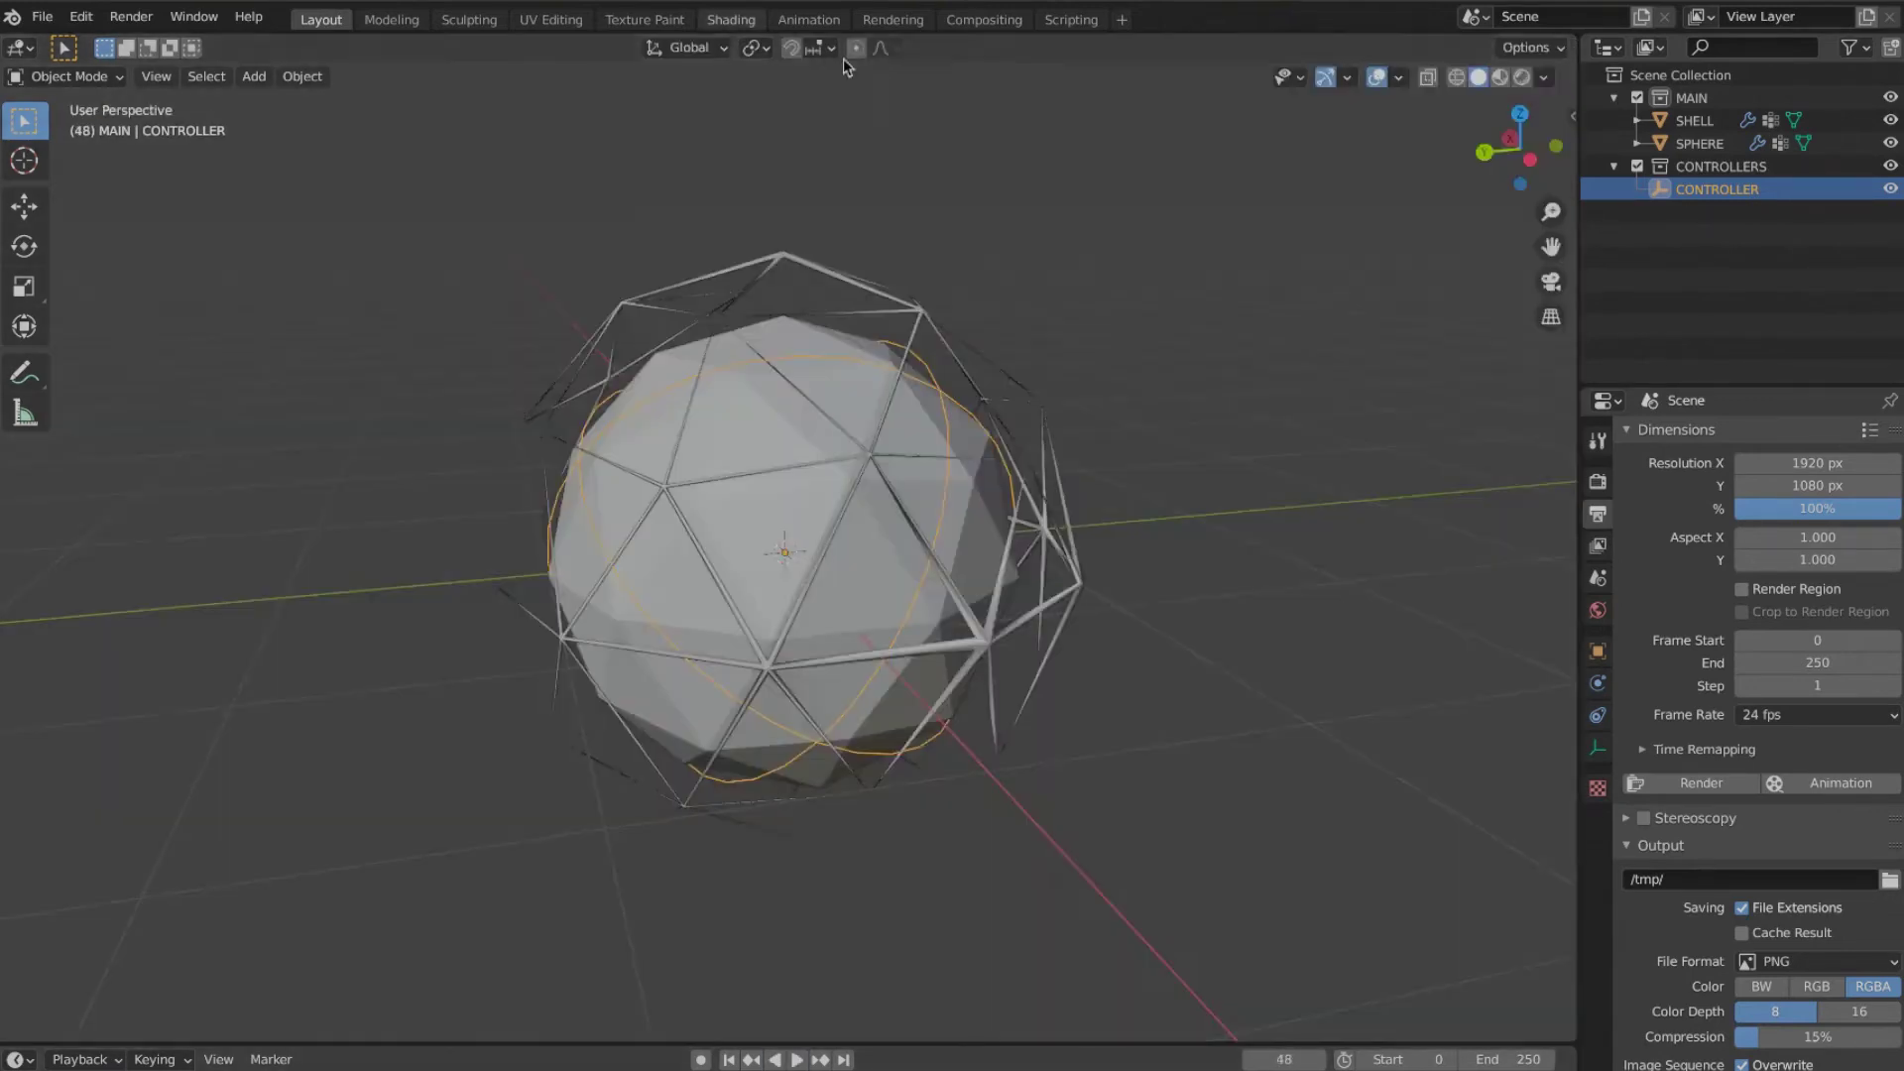
left_click(1615, 166)
left_click(1615, 99)
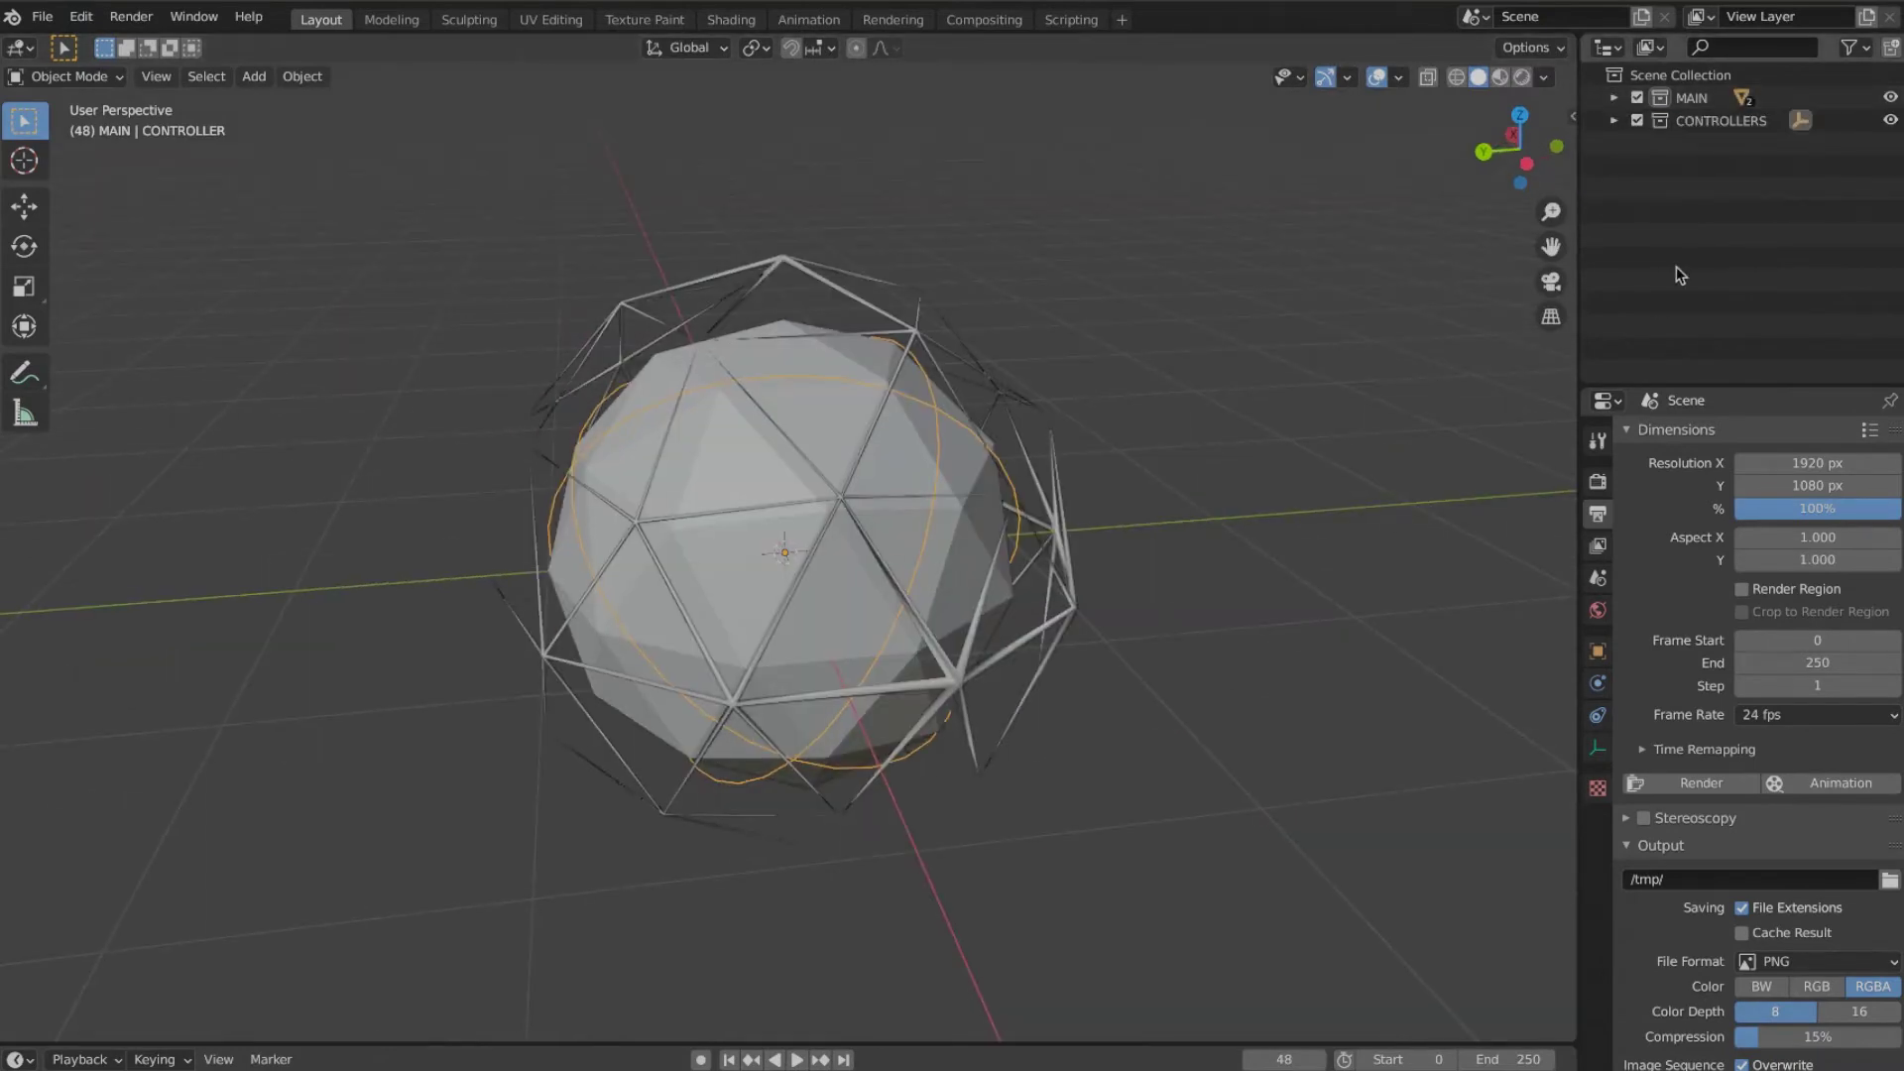
Step: Create a new collection named CAMERAS and exclude the CONTROLLERS collection from the view layer
right_click(1679, 276)
left_click(1696, 266)
double_click(1710, 141)
type("CA")
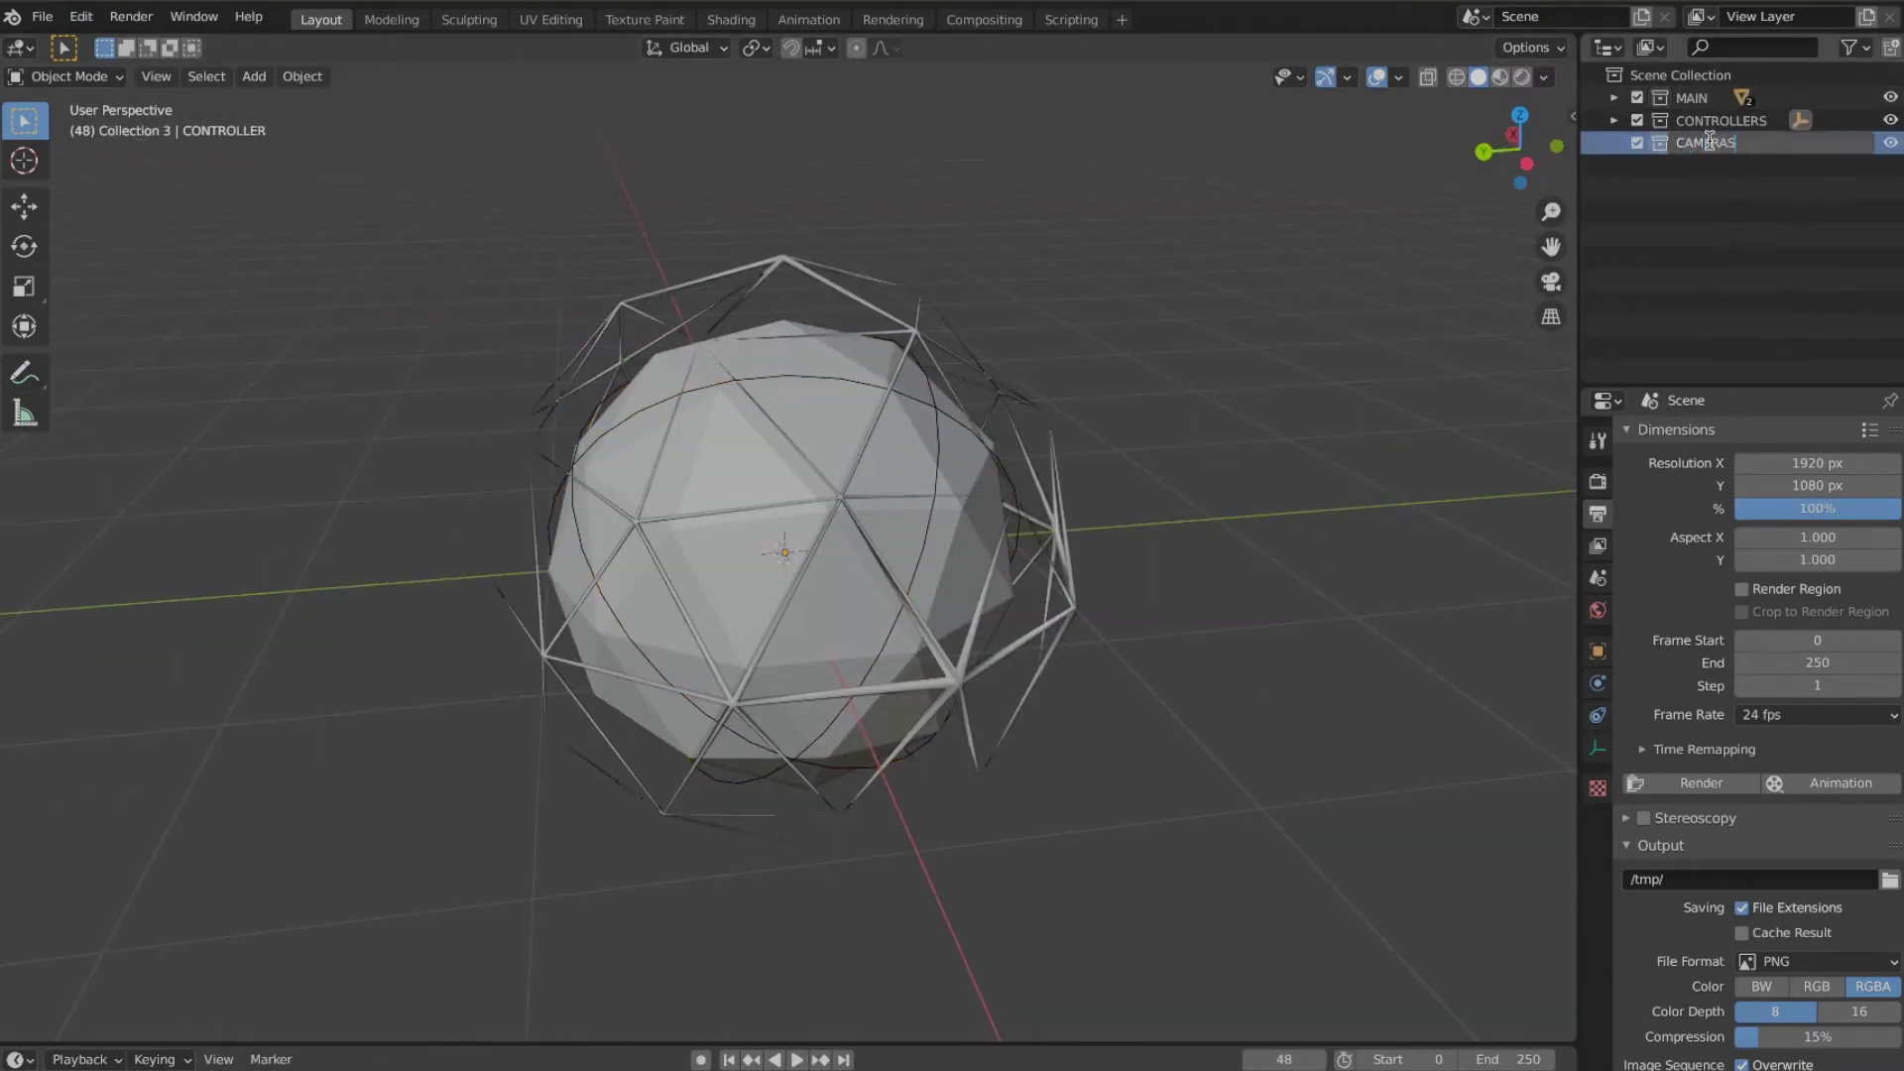
type("MERAS")
key("Return")
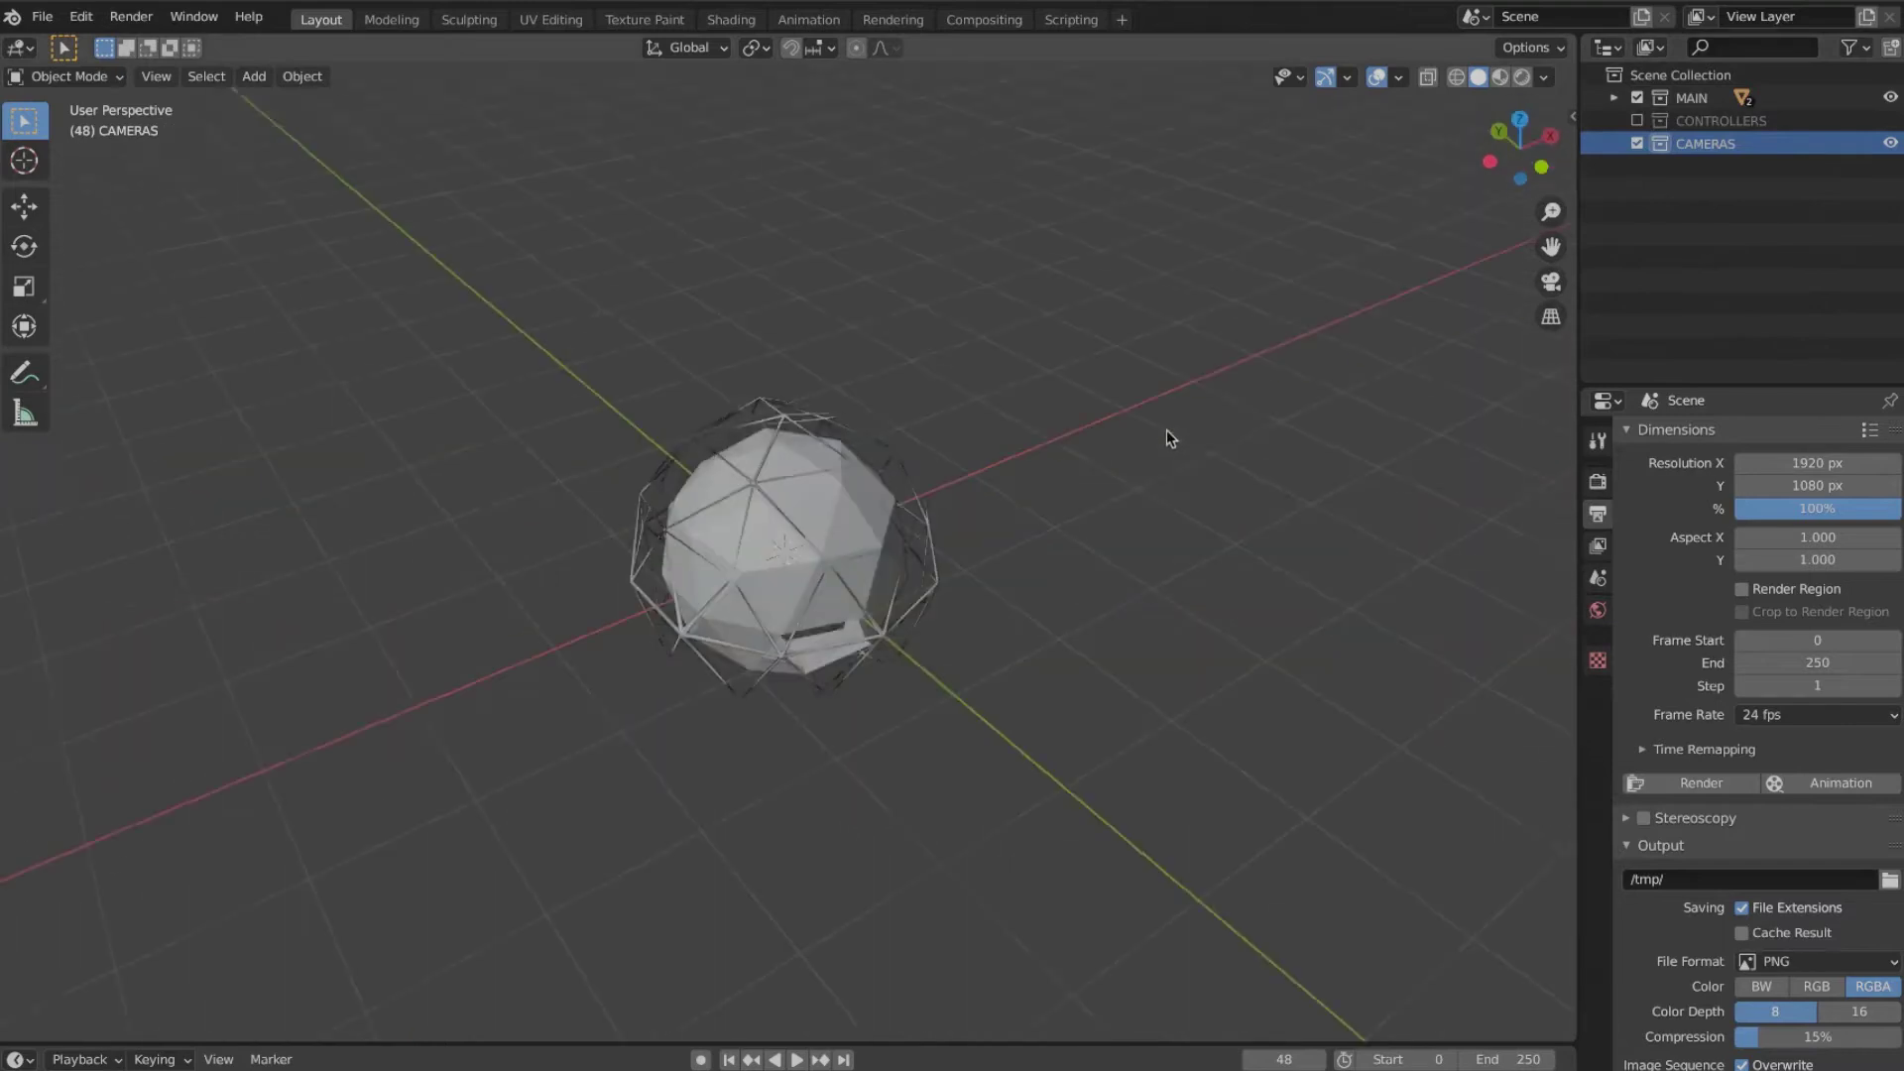
middle_click_drag(1025, 426, 875, 510)
scroll(1029, 397, "up", 4)
scroll(878, 511, "down", 3)
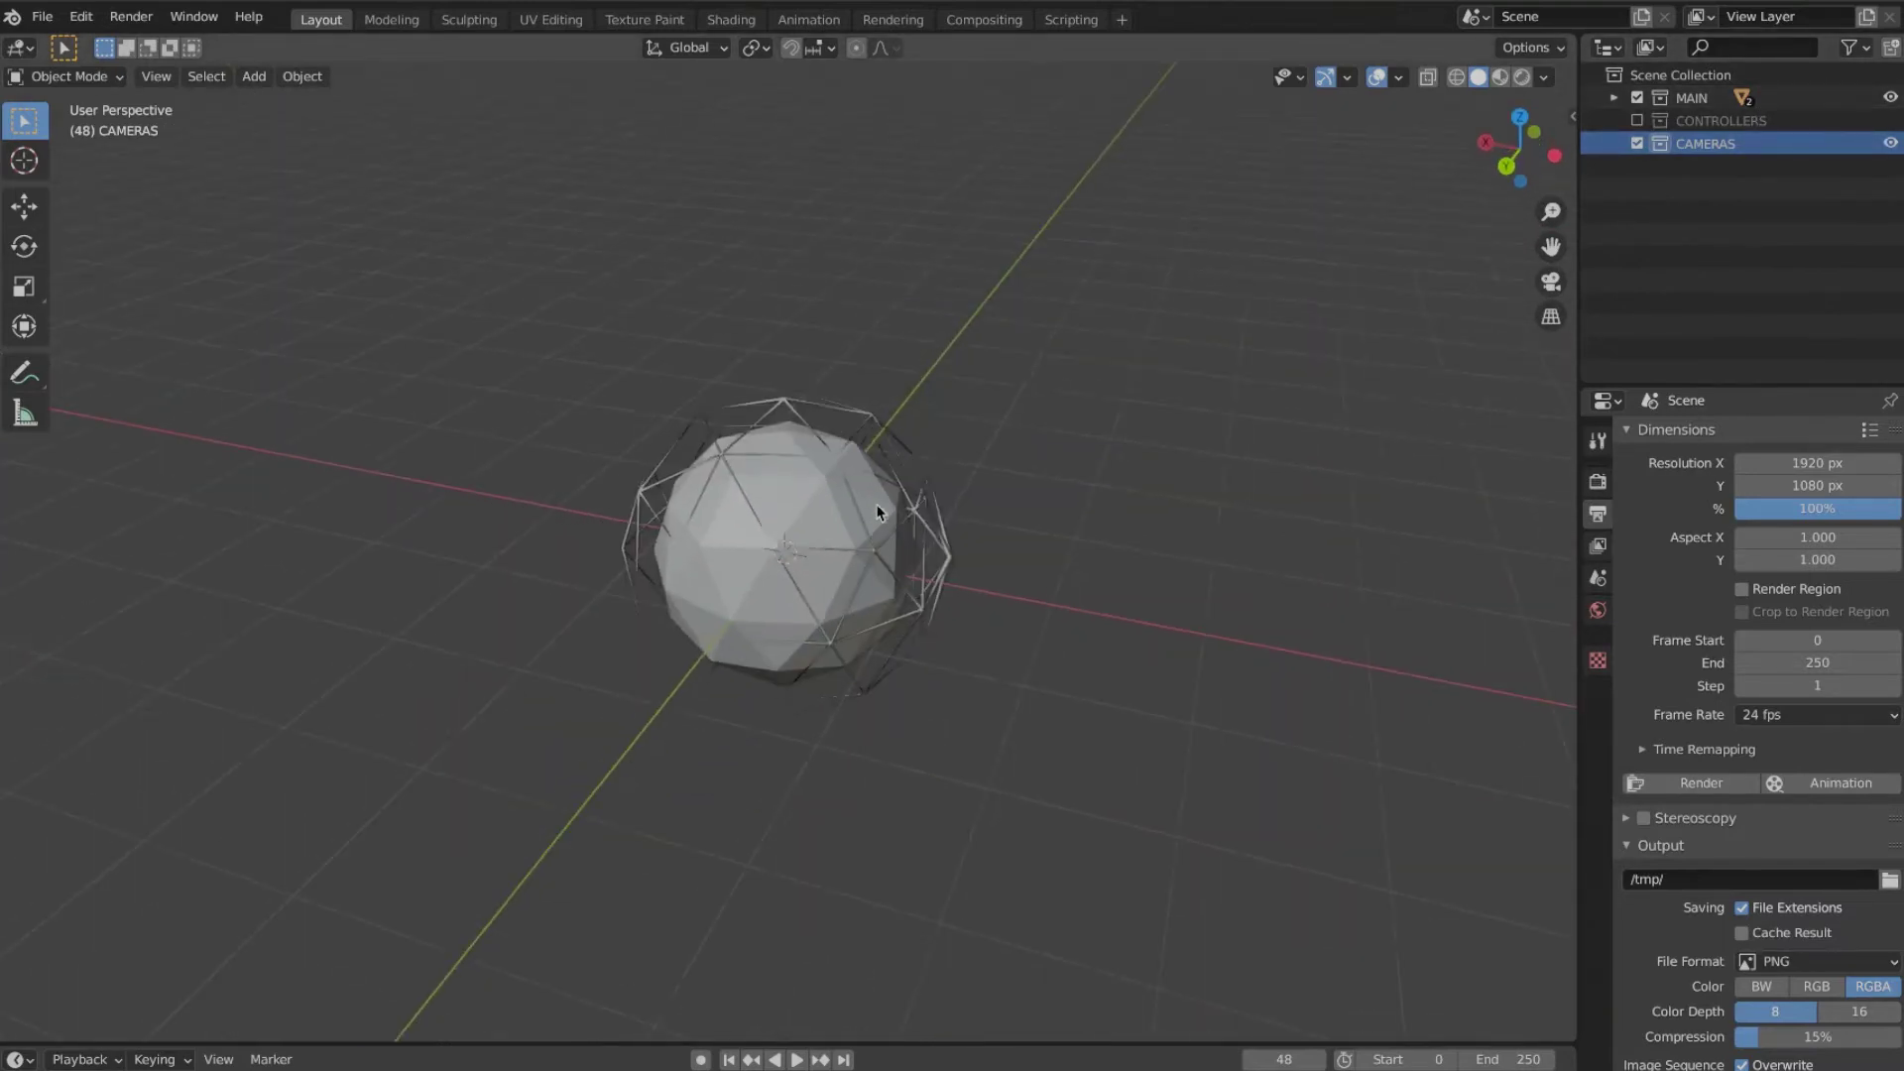
middle_click_drag(1393, 388, 1379, 379)
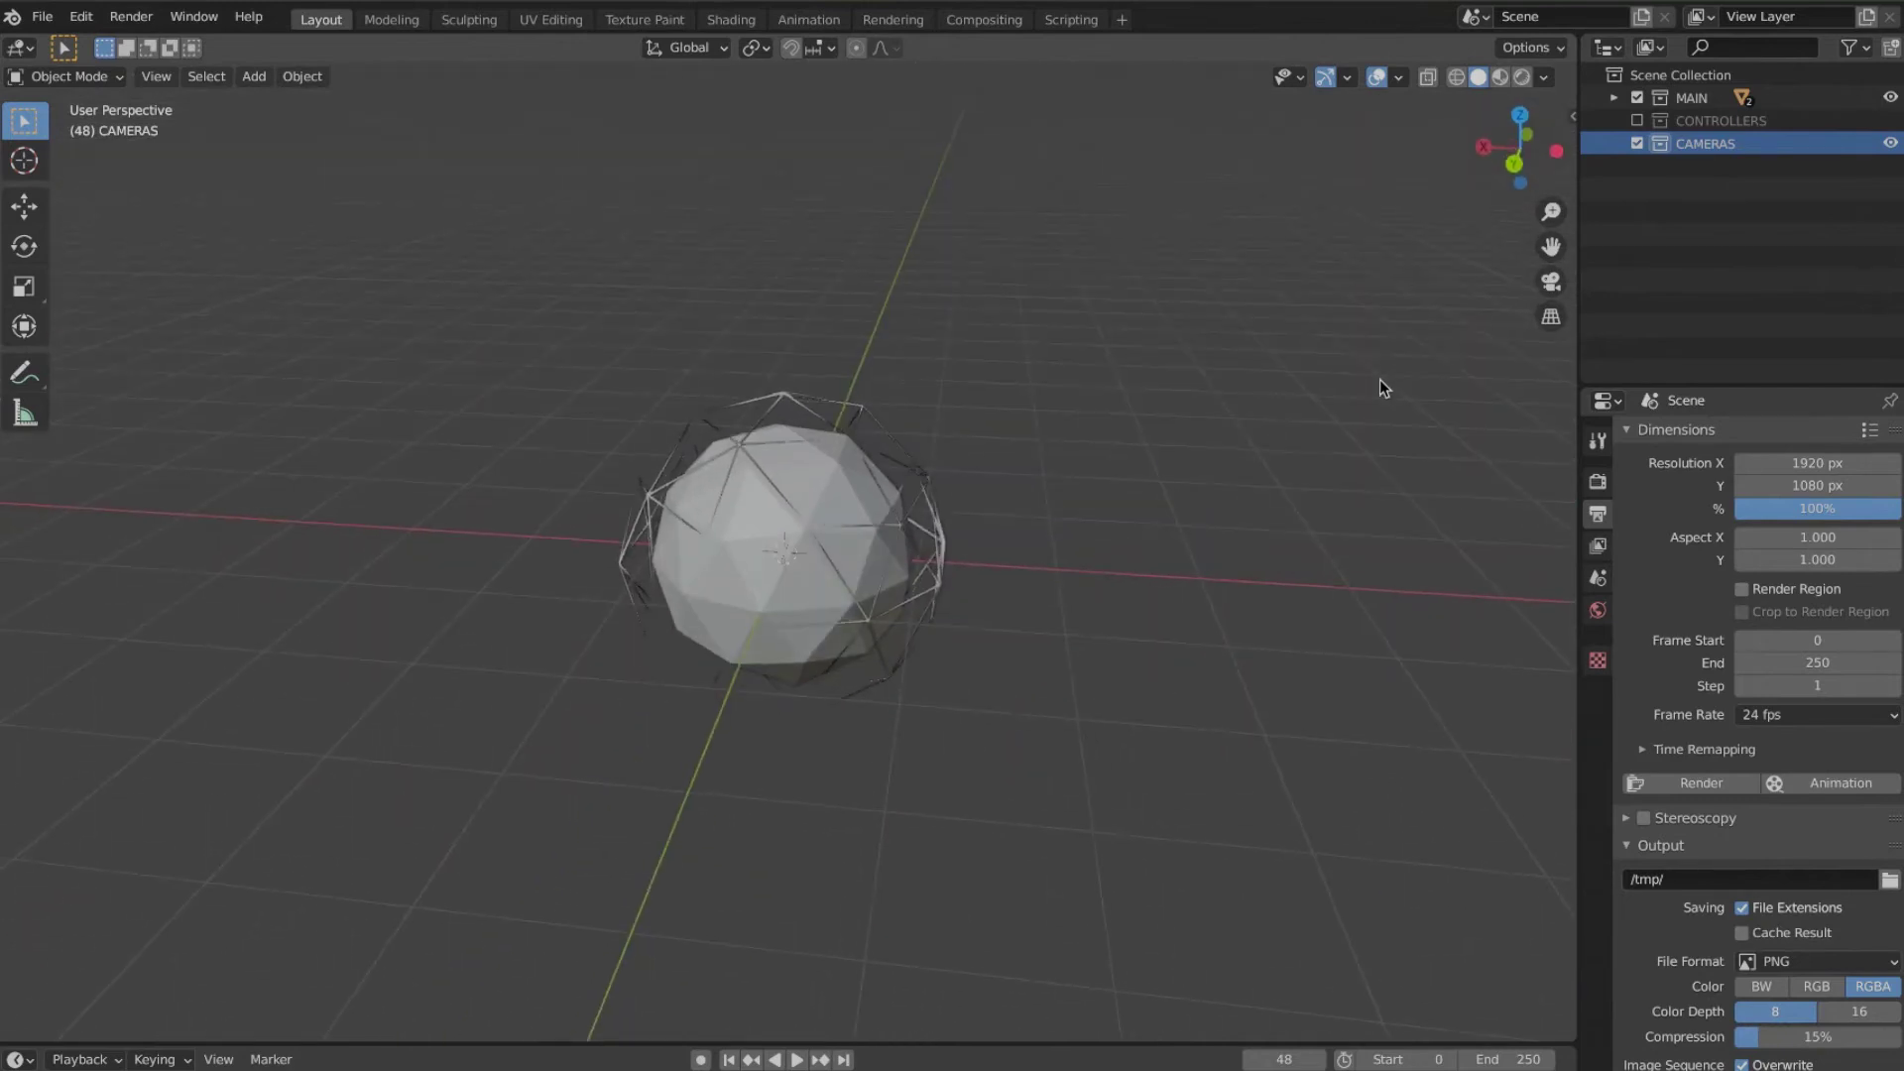
Step: Rename the SHELL object as SHELL_01 and the SPHERE object as SPHERE_01 in the MAIN collection
left_click(841, 404)
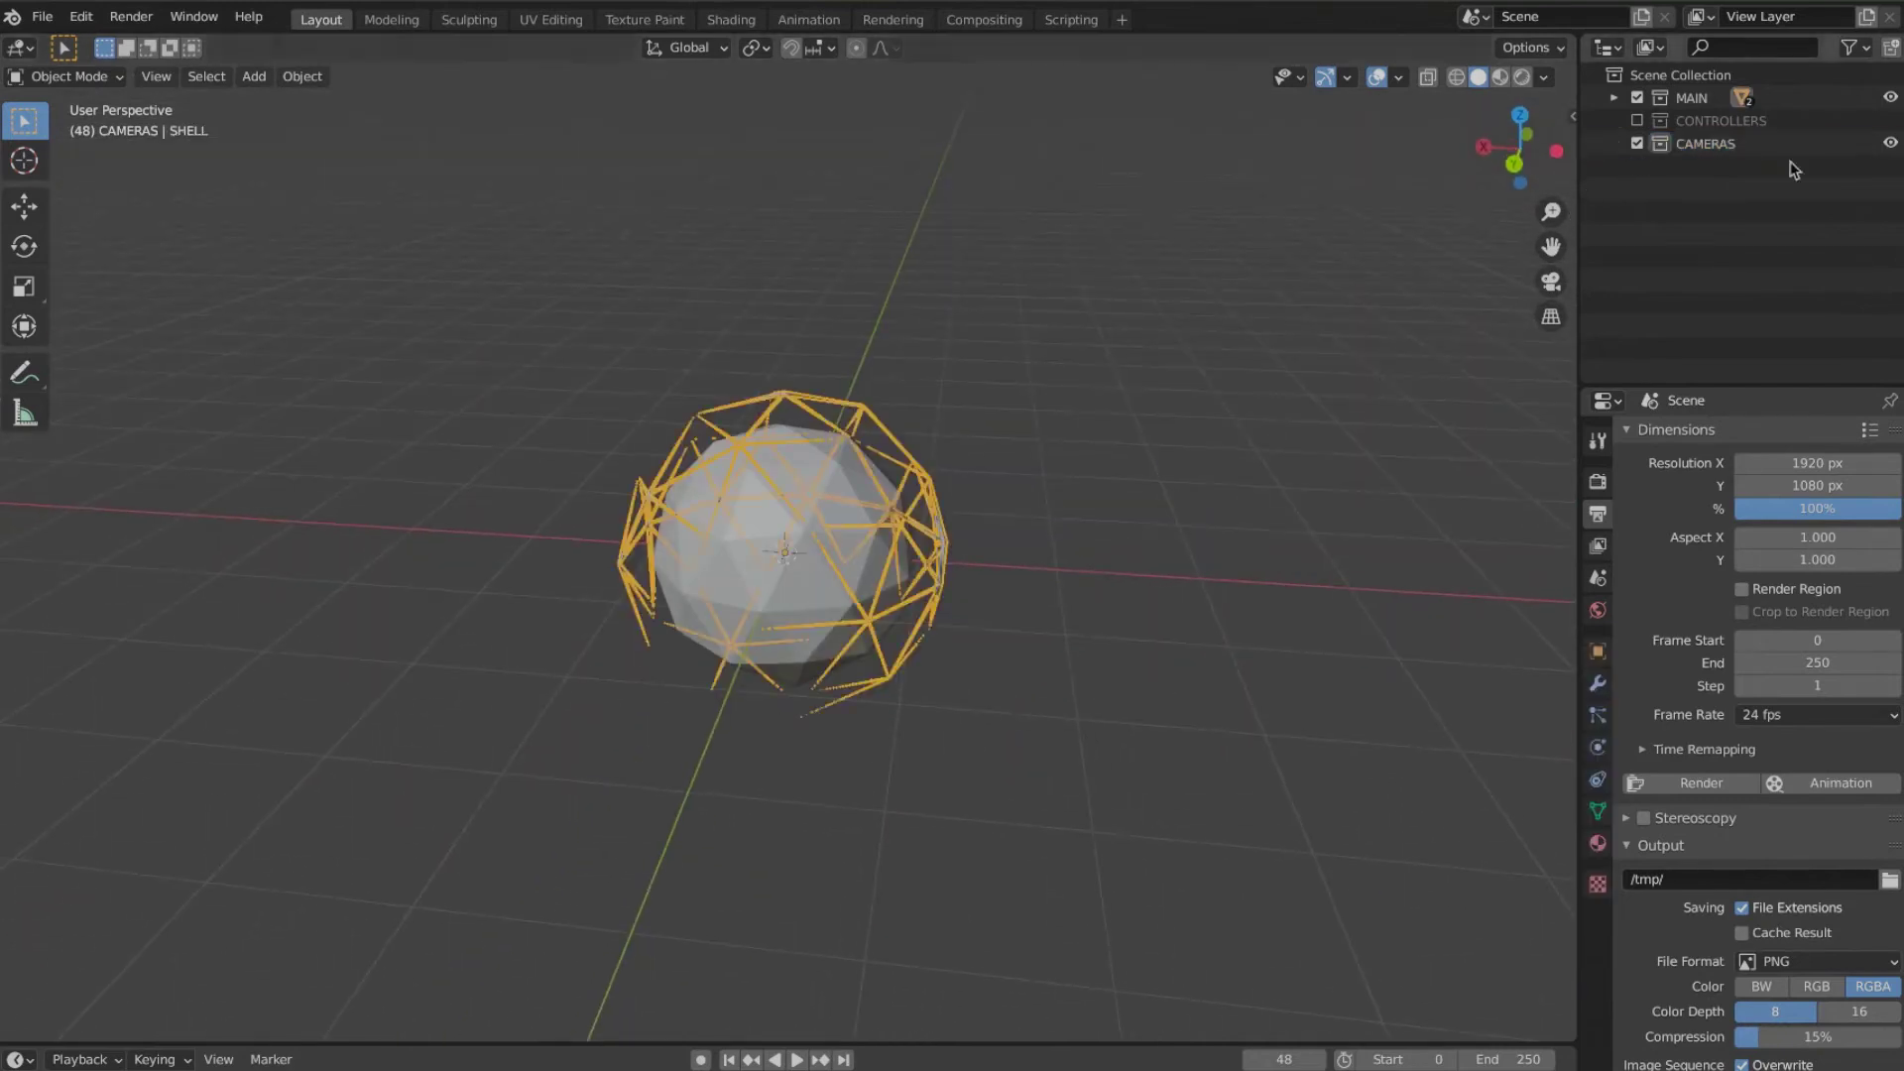
left_click(1614, 98)
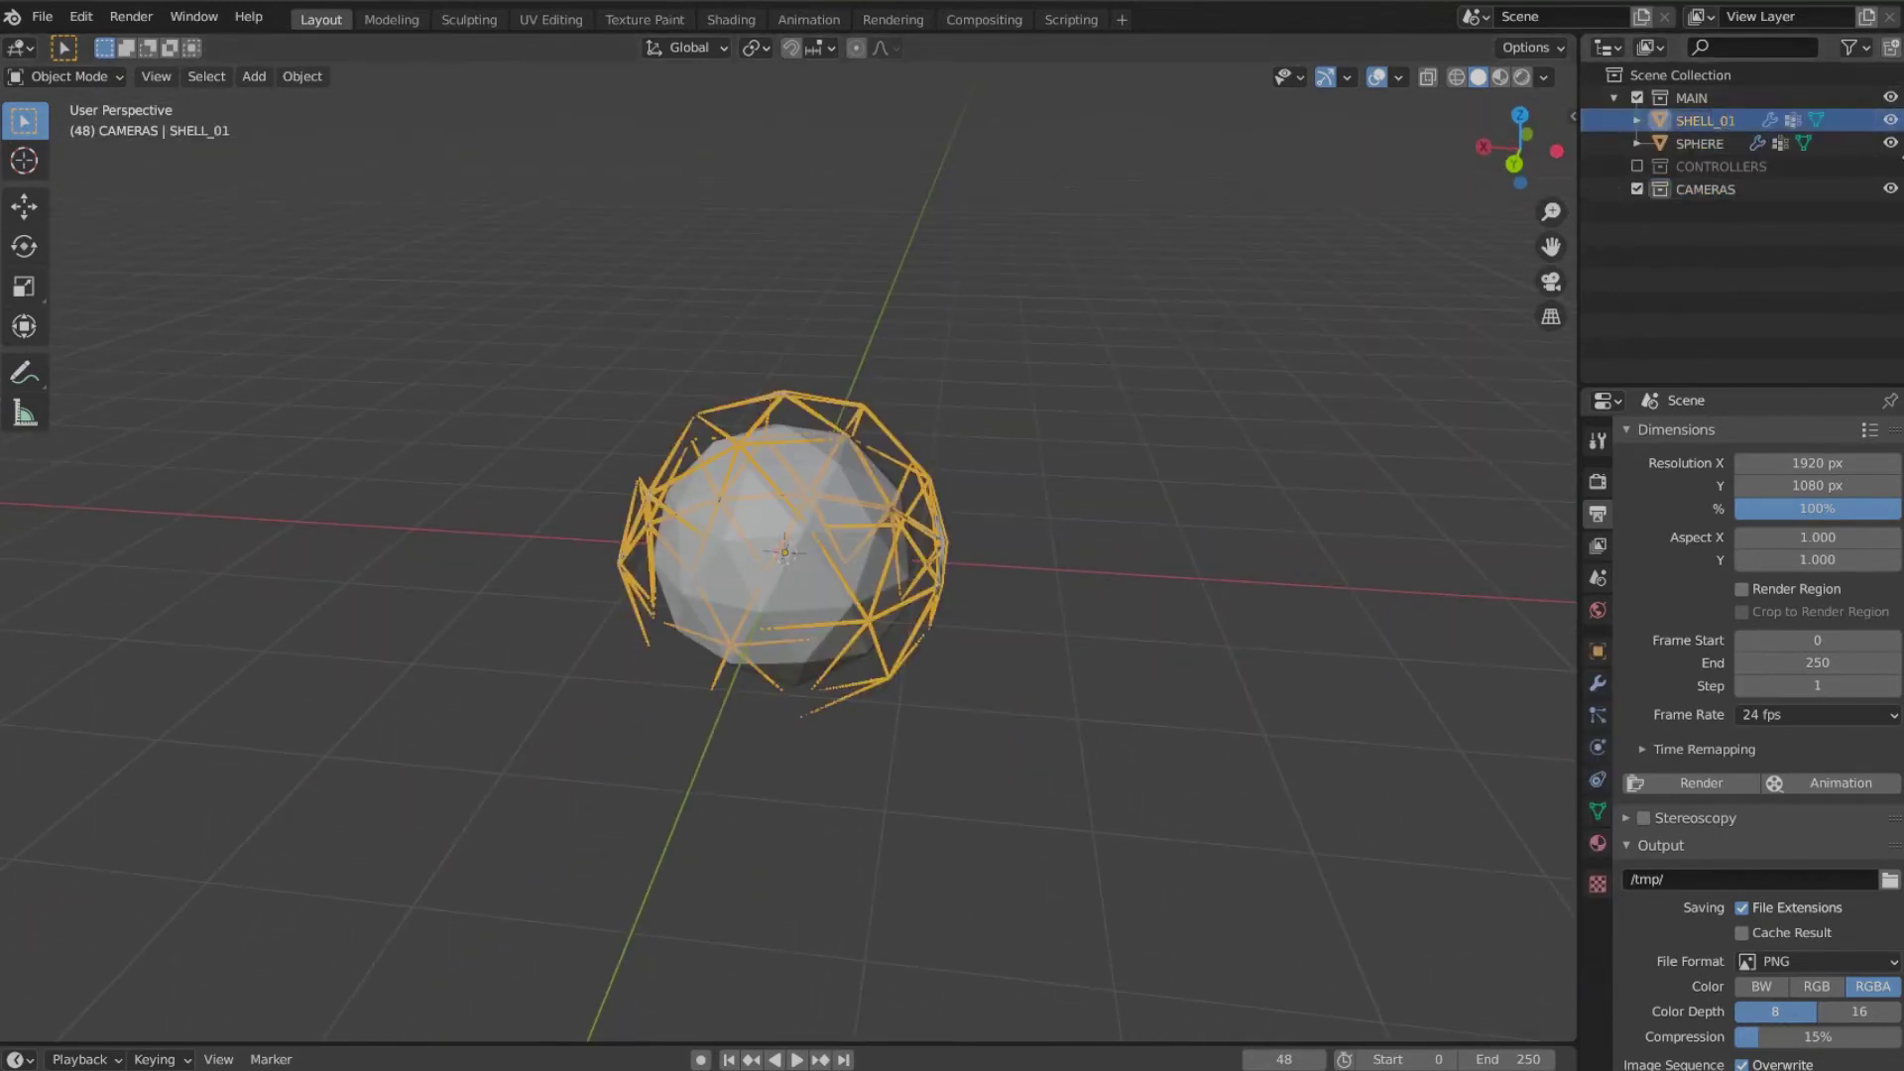
right_click(1694, 146)
double_click(1717, 144)
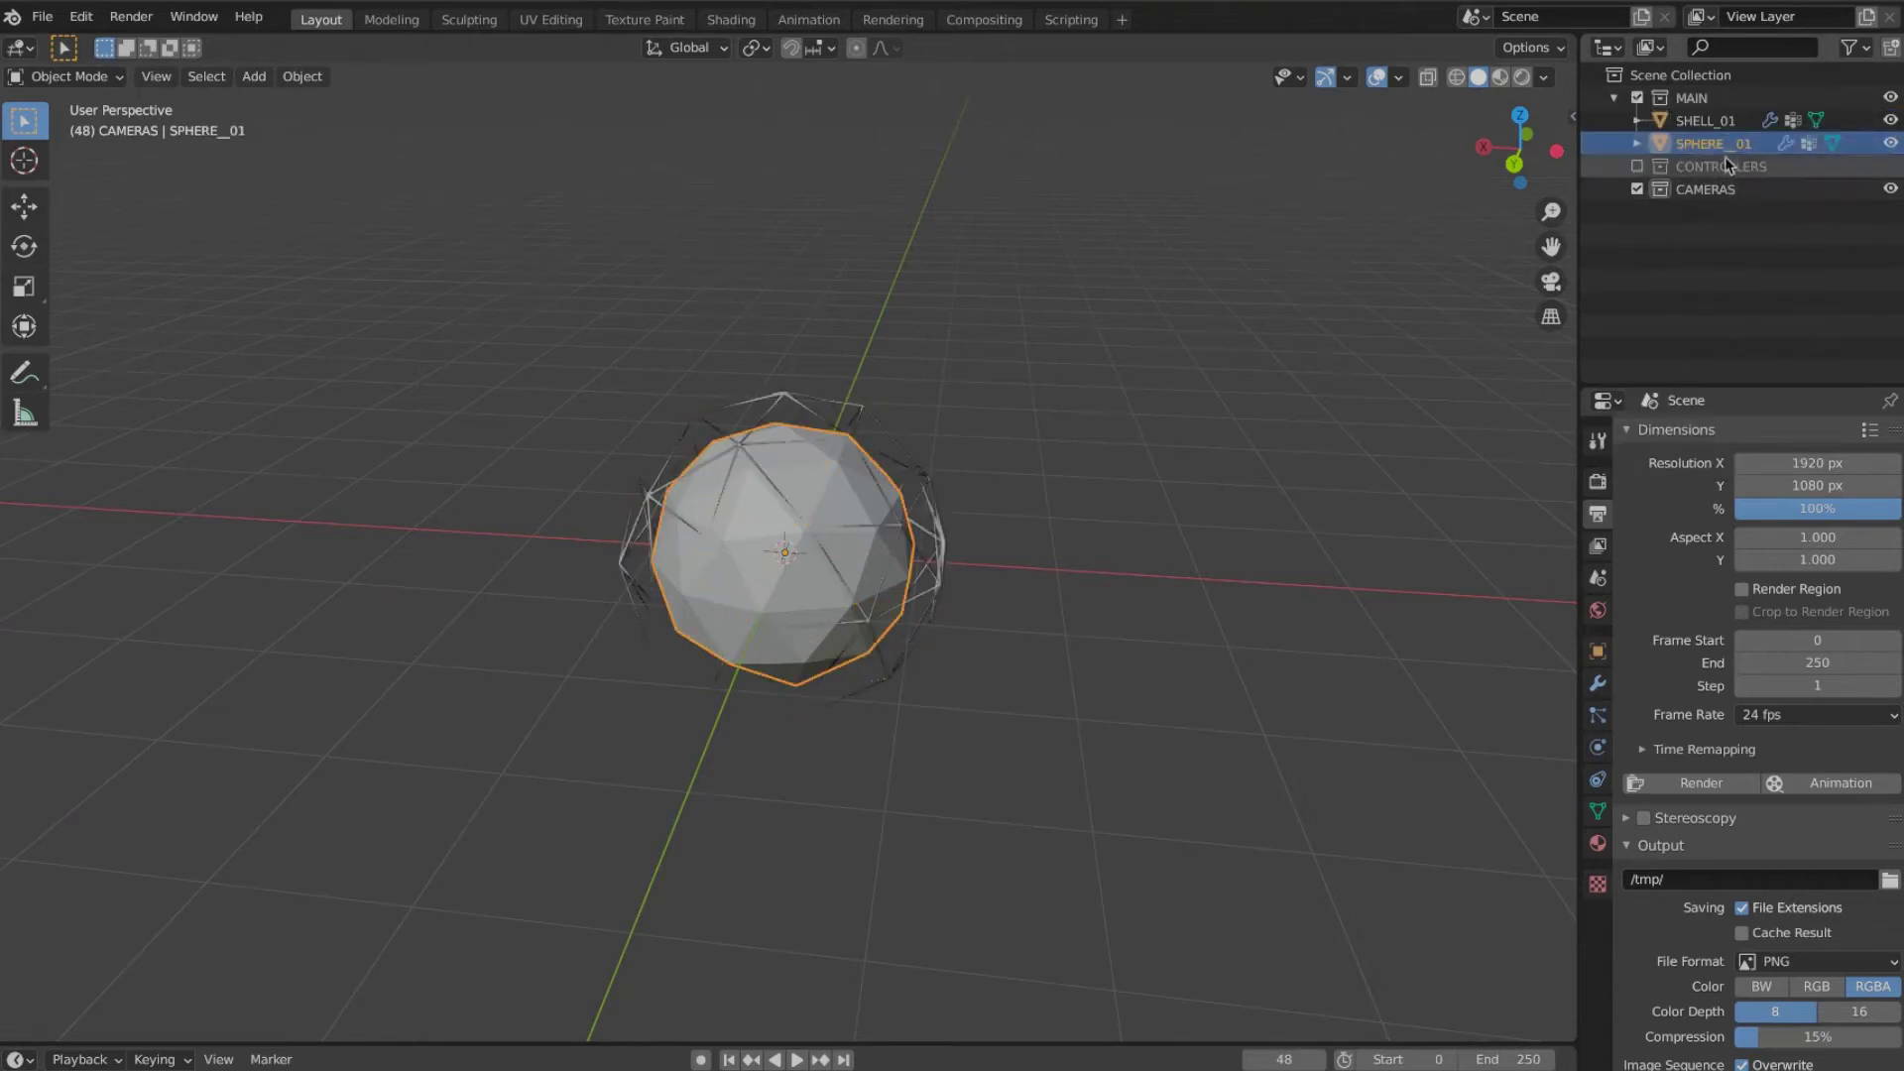
double_click(1729, 145)
left_click(1731, 144)
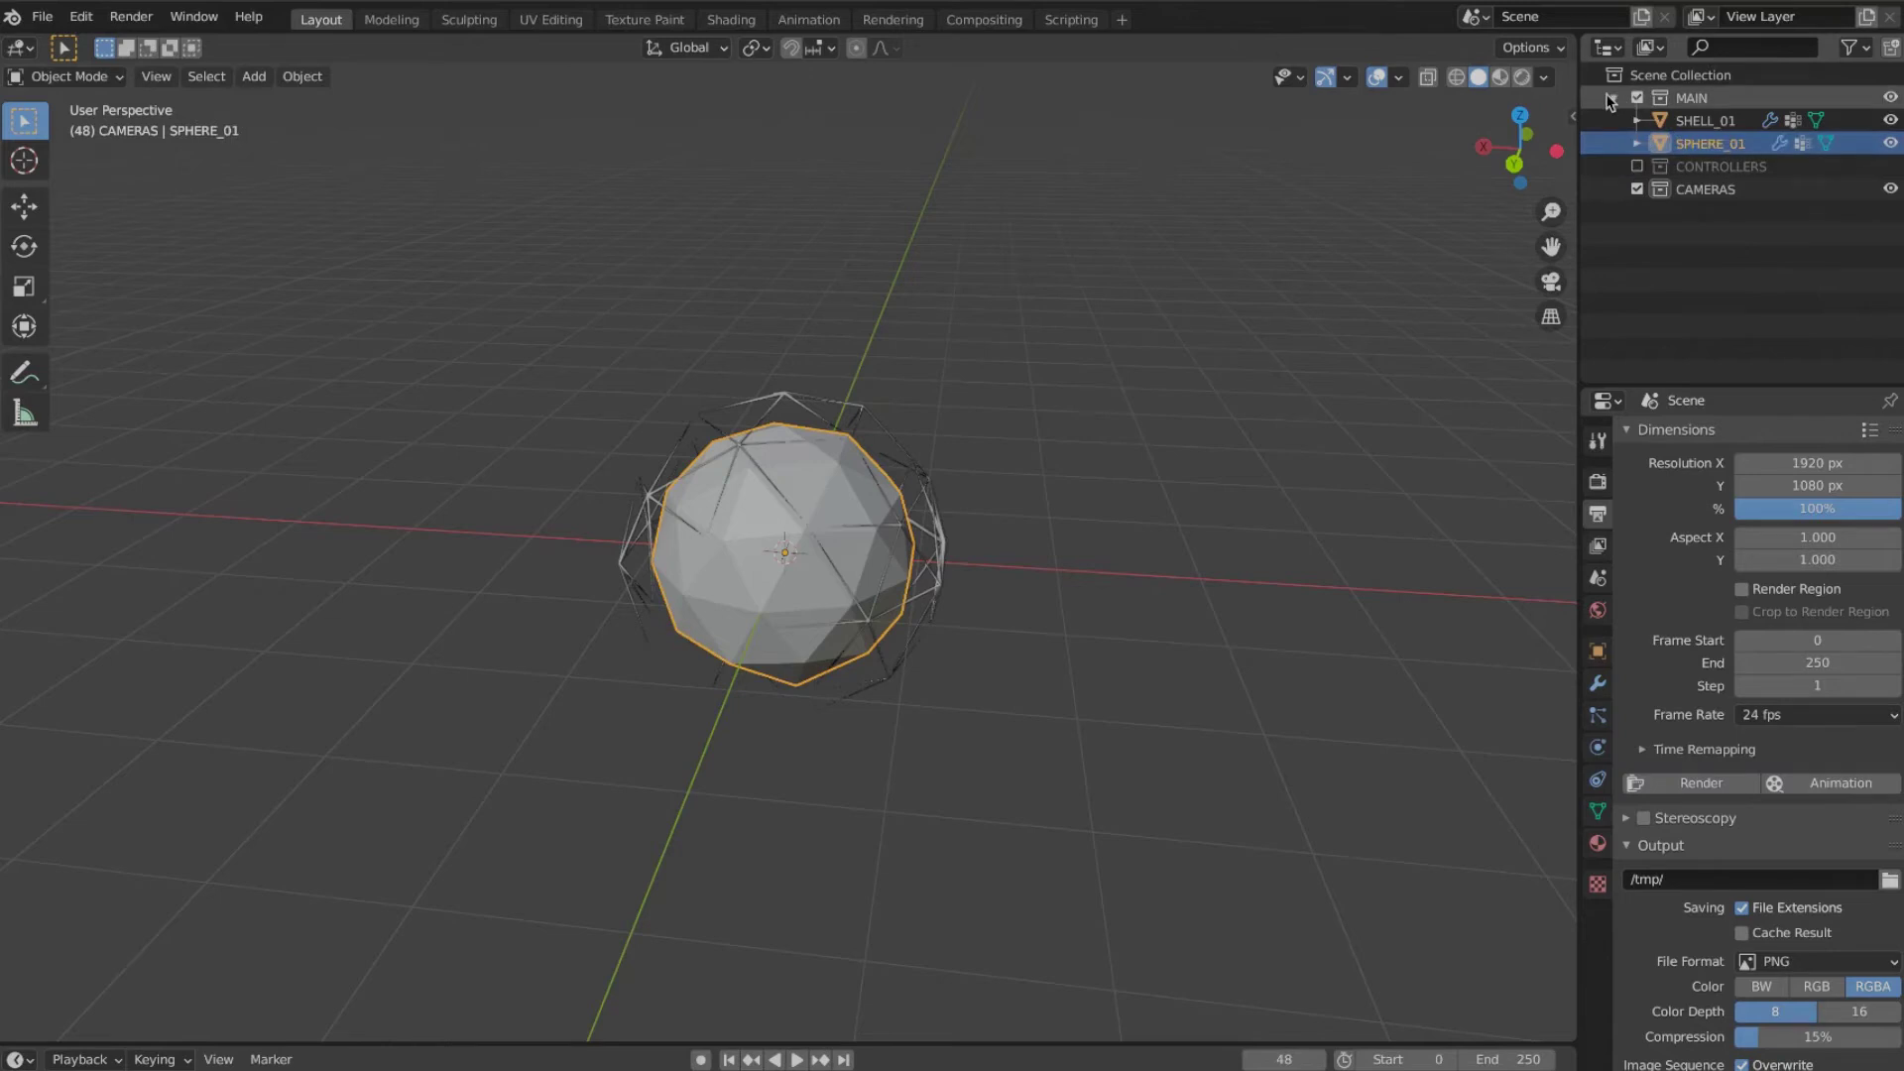
left_click(1612, 99)
Step: Add a new material to the wireframe shell and name it LIGHT_MAT
middle_click_drag(702, 702, 812, 643)
left_click(805, 472)
left_click(1598, 843)
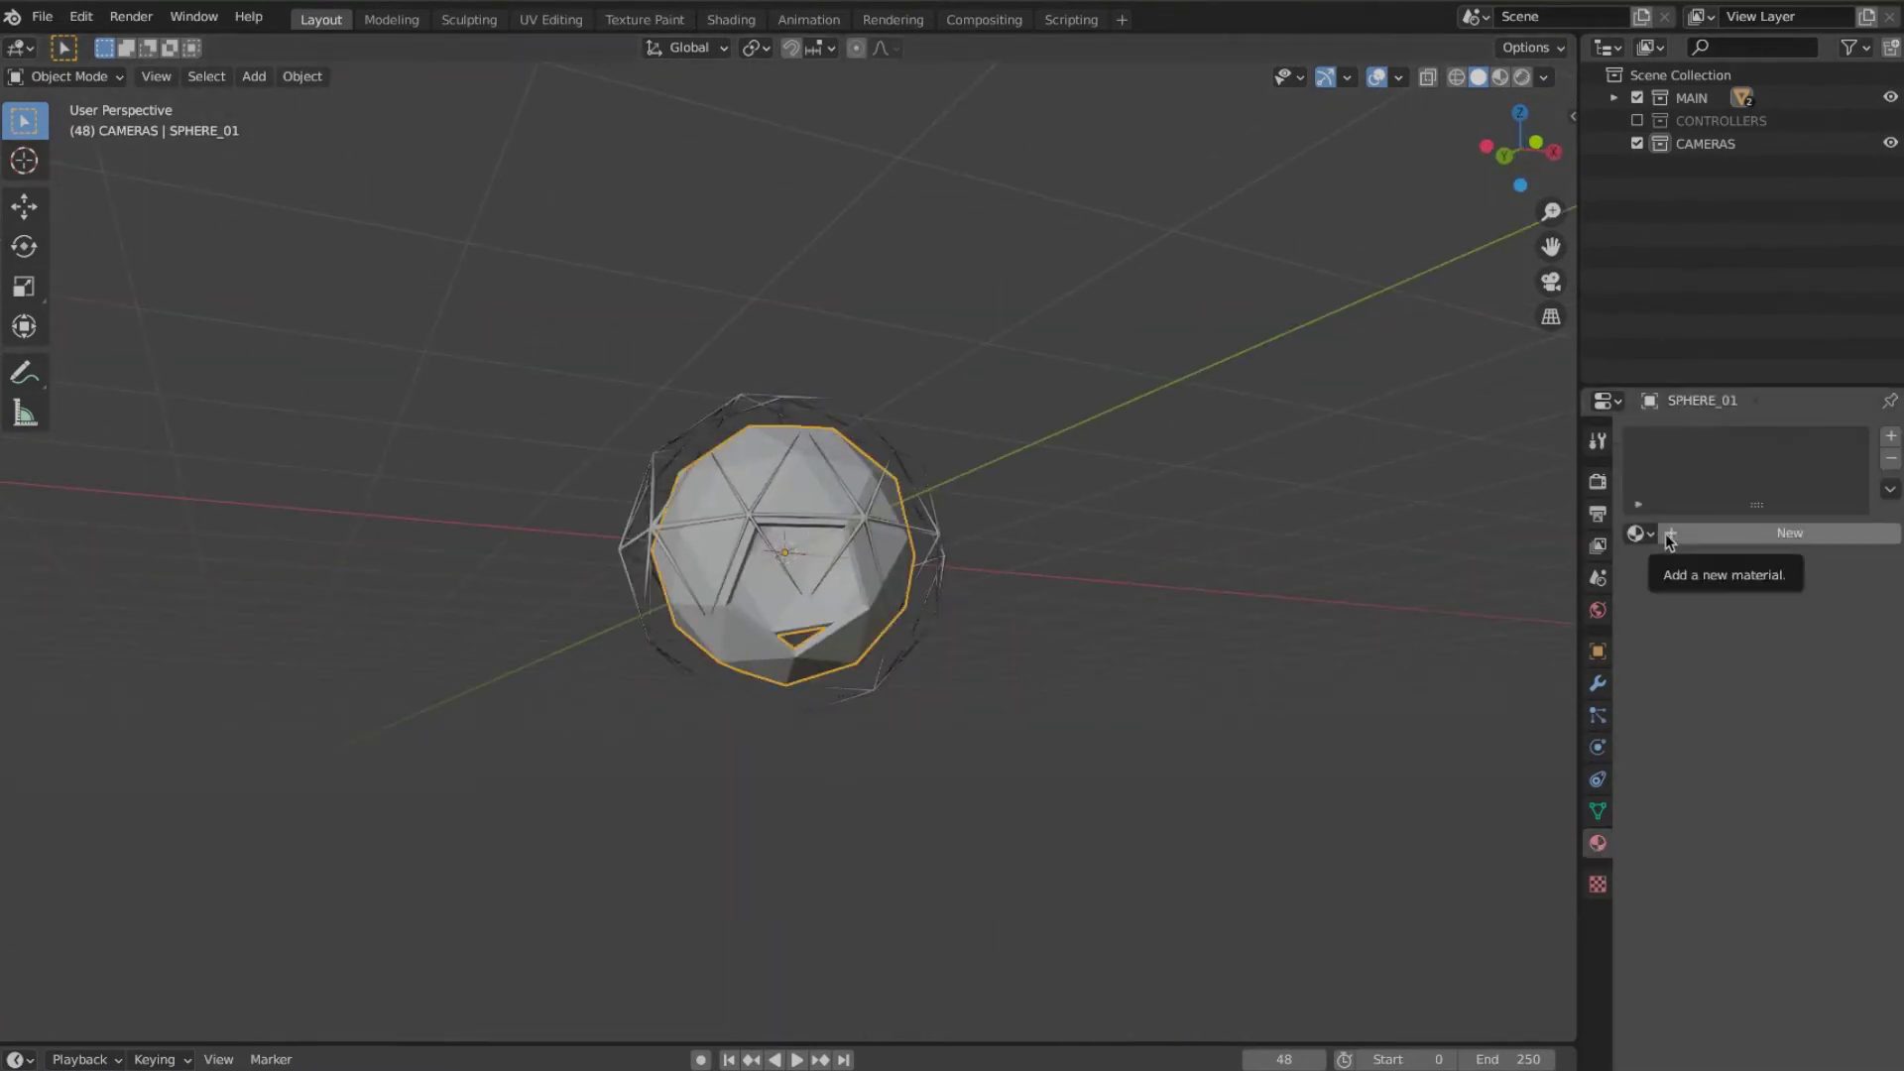
left_click(922, 427)
left_click(1783, 533)
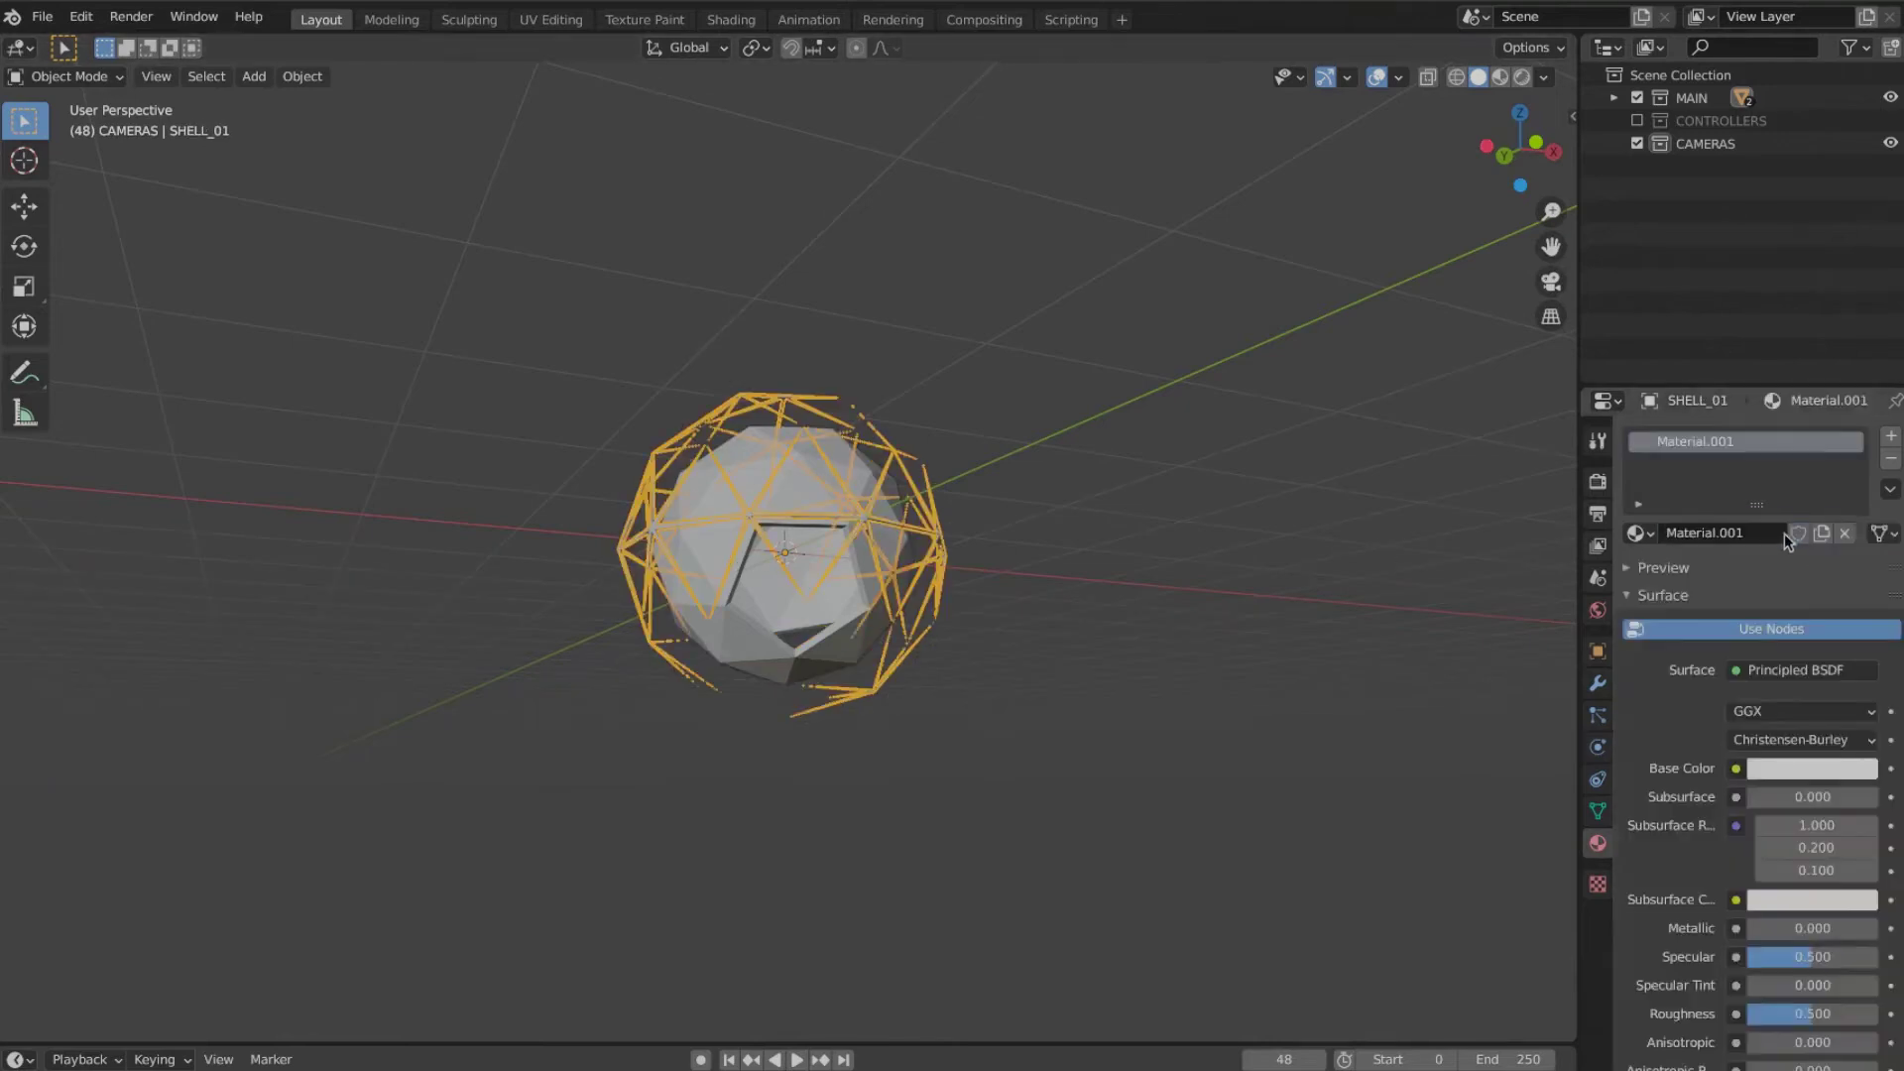
right_click(1693, 450)
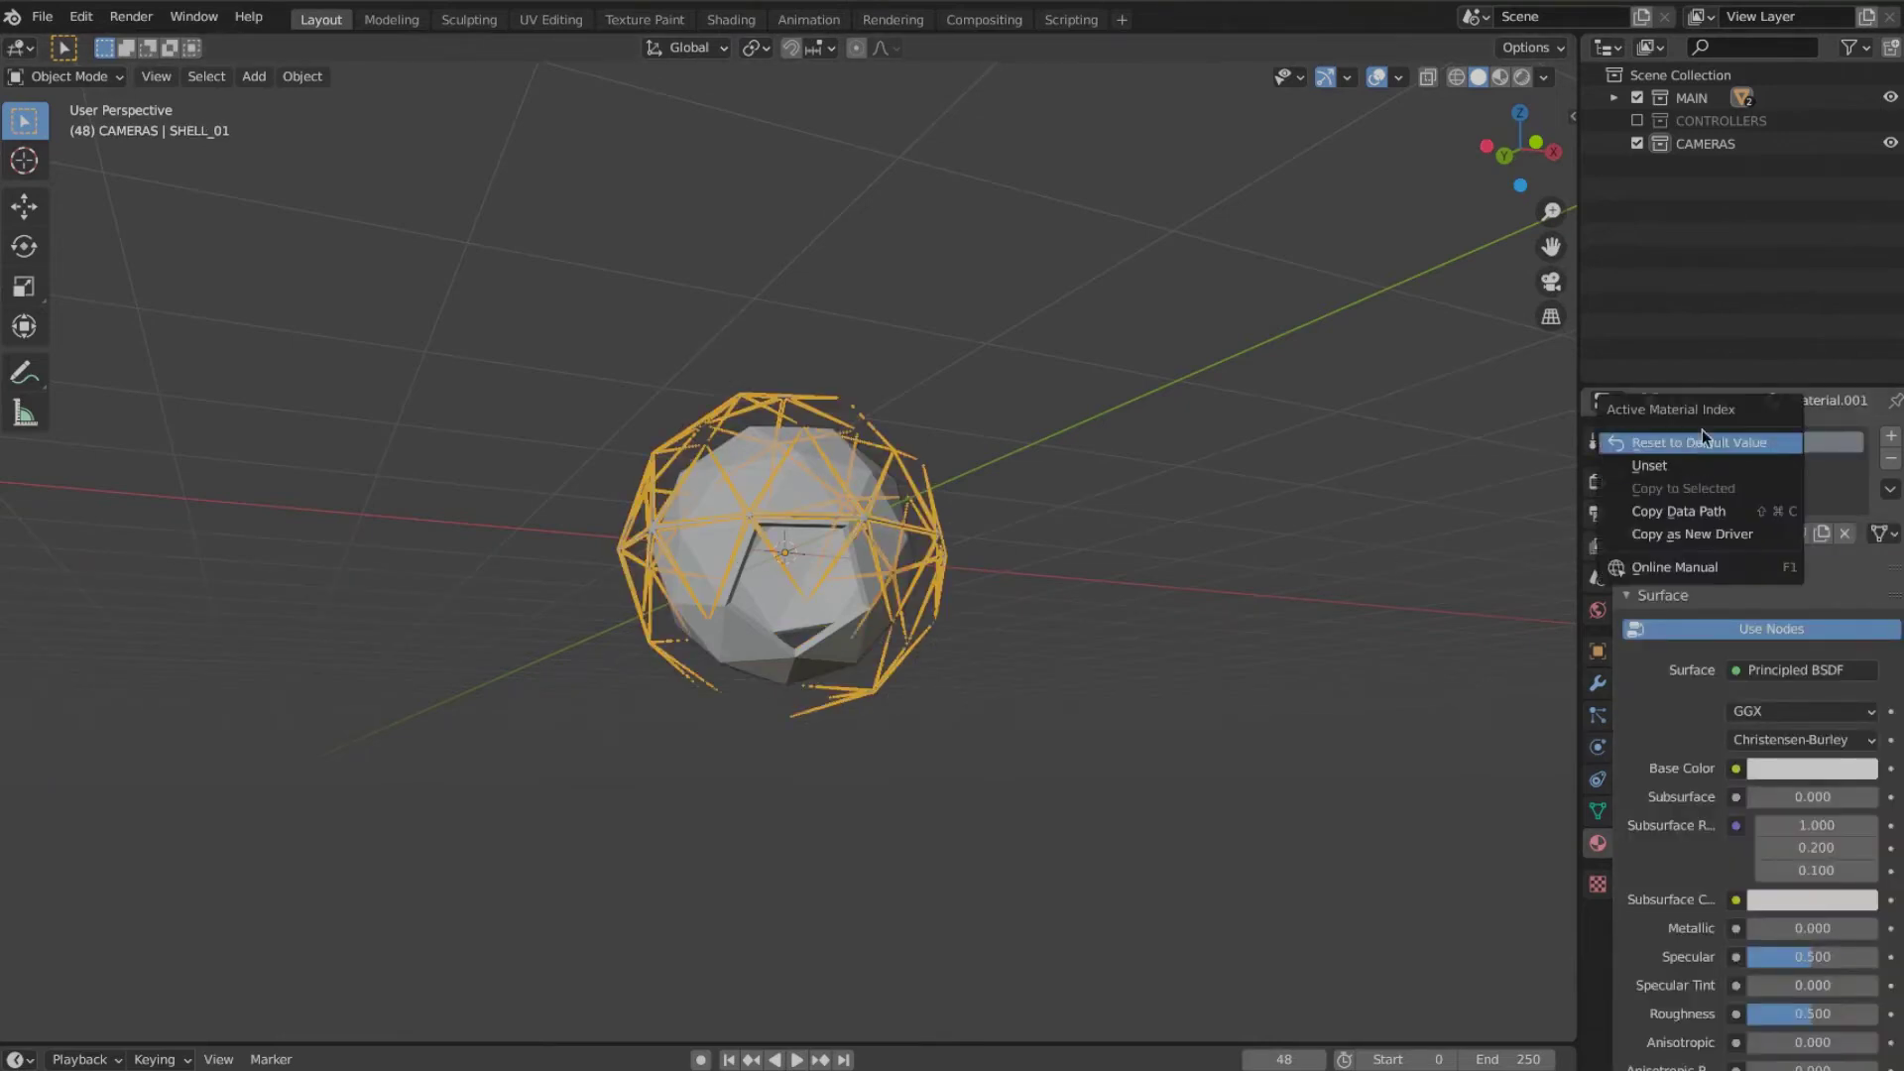
left_click(1703, 437)
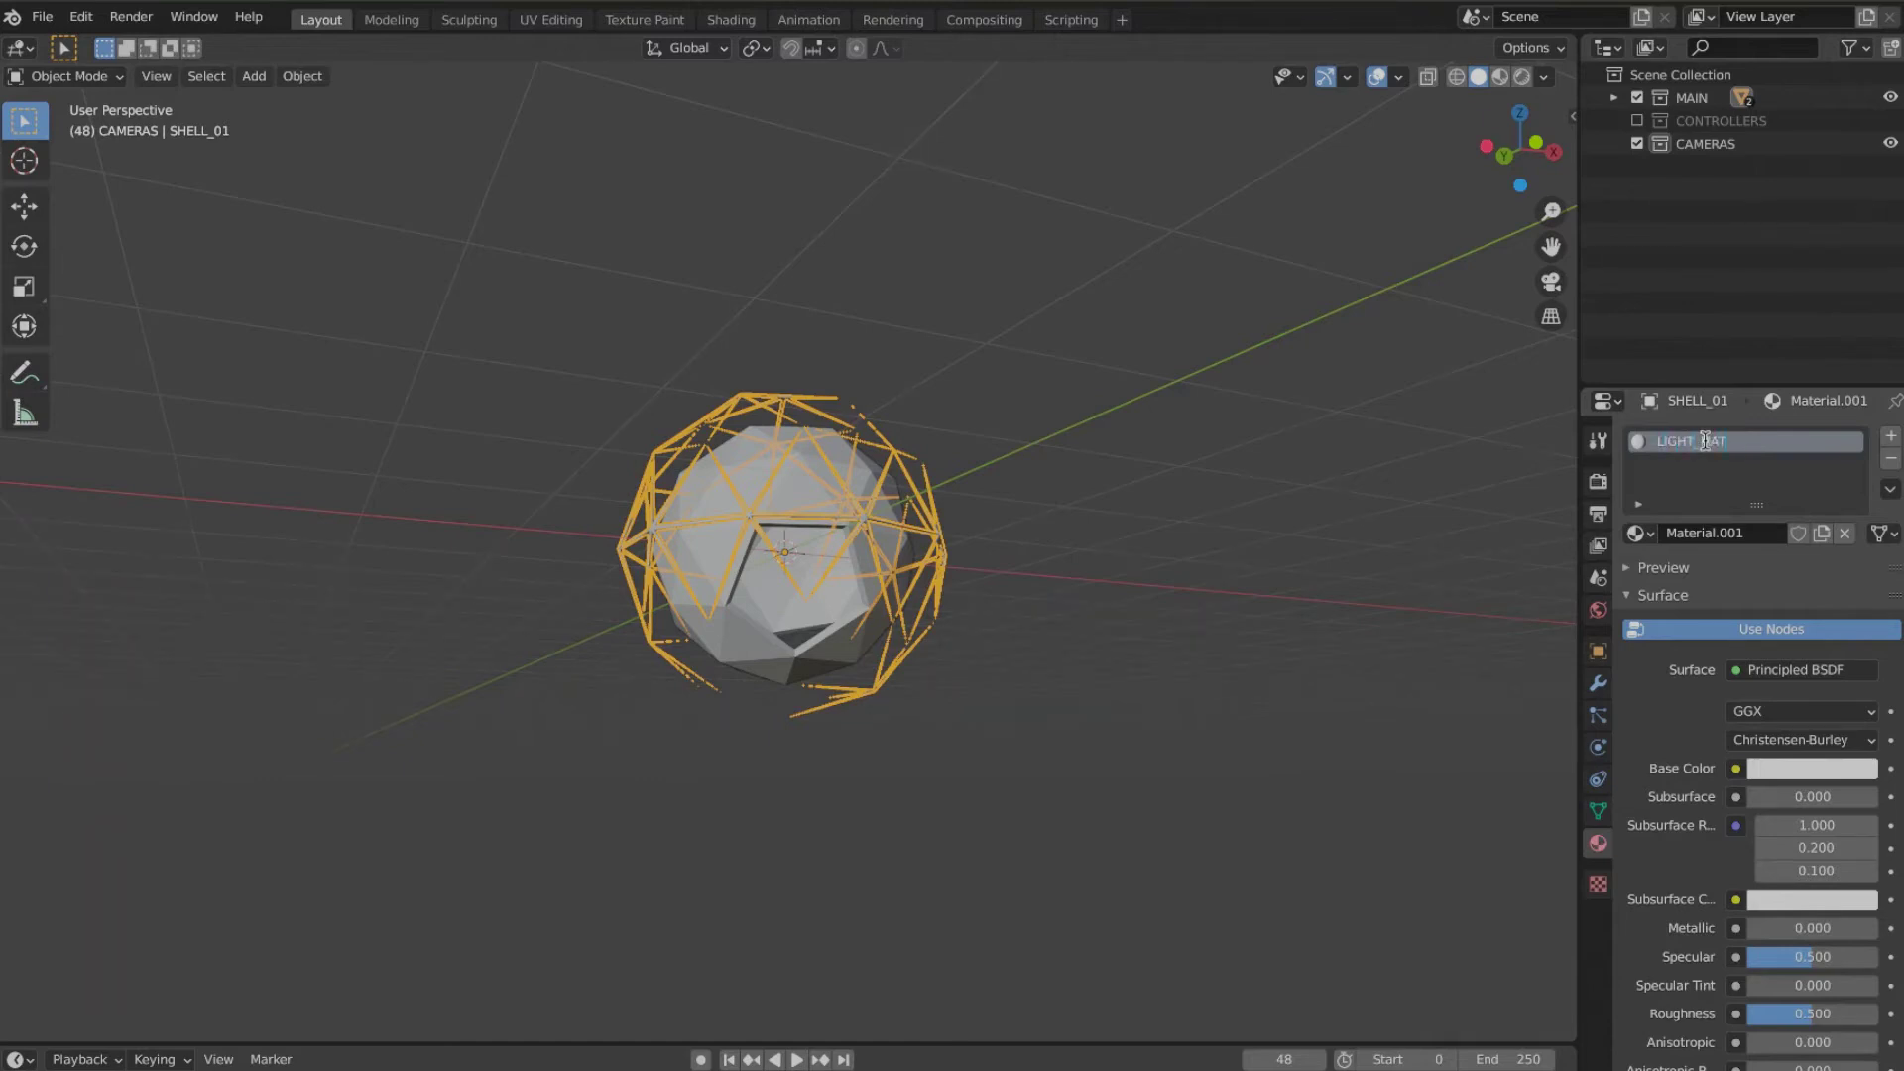
key("Return")
Step: Add three material slots to the inner sphere with new materials named EXTERNAL_MAT, RIM_MAT and INTERNAL_MAT
mouse_move(944, 645)
middle_mouse_down()
mouse_move(918, 667)
mouse_move(936, 661)
mouse_move(932, 680)
middle_mouse_up()
left_click(813, 536)
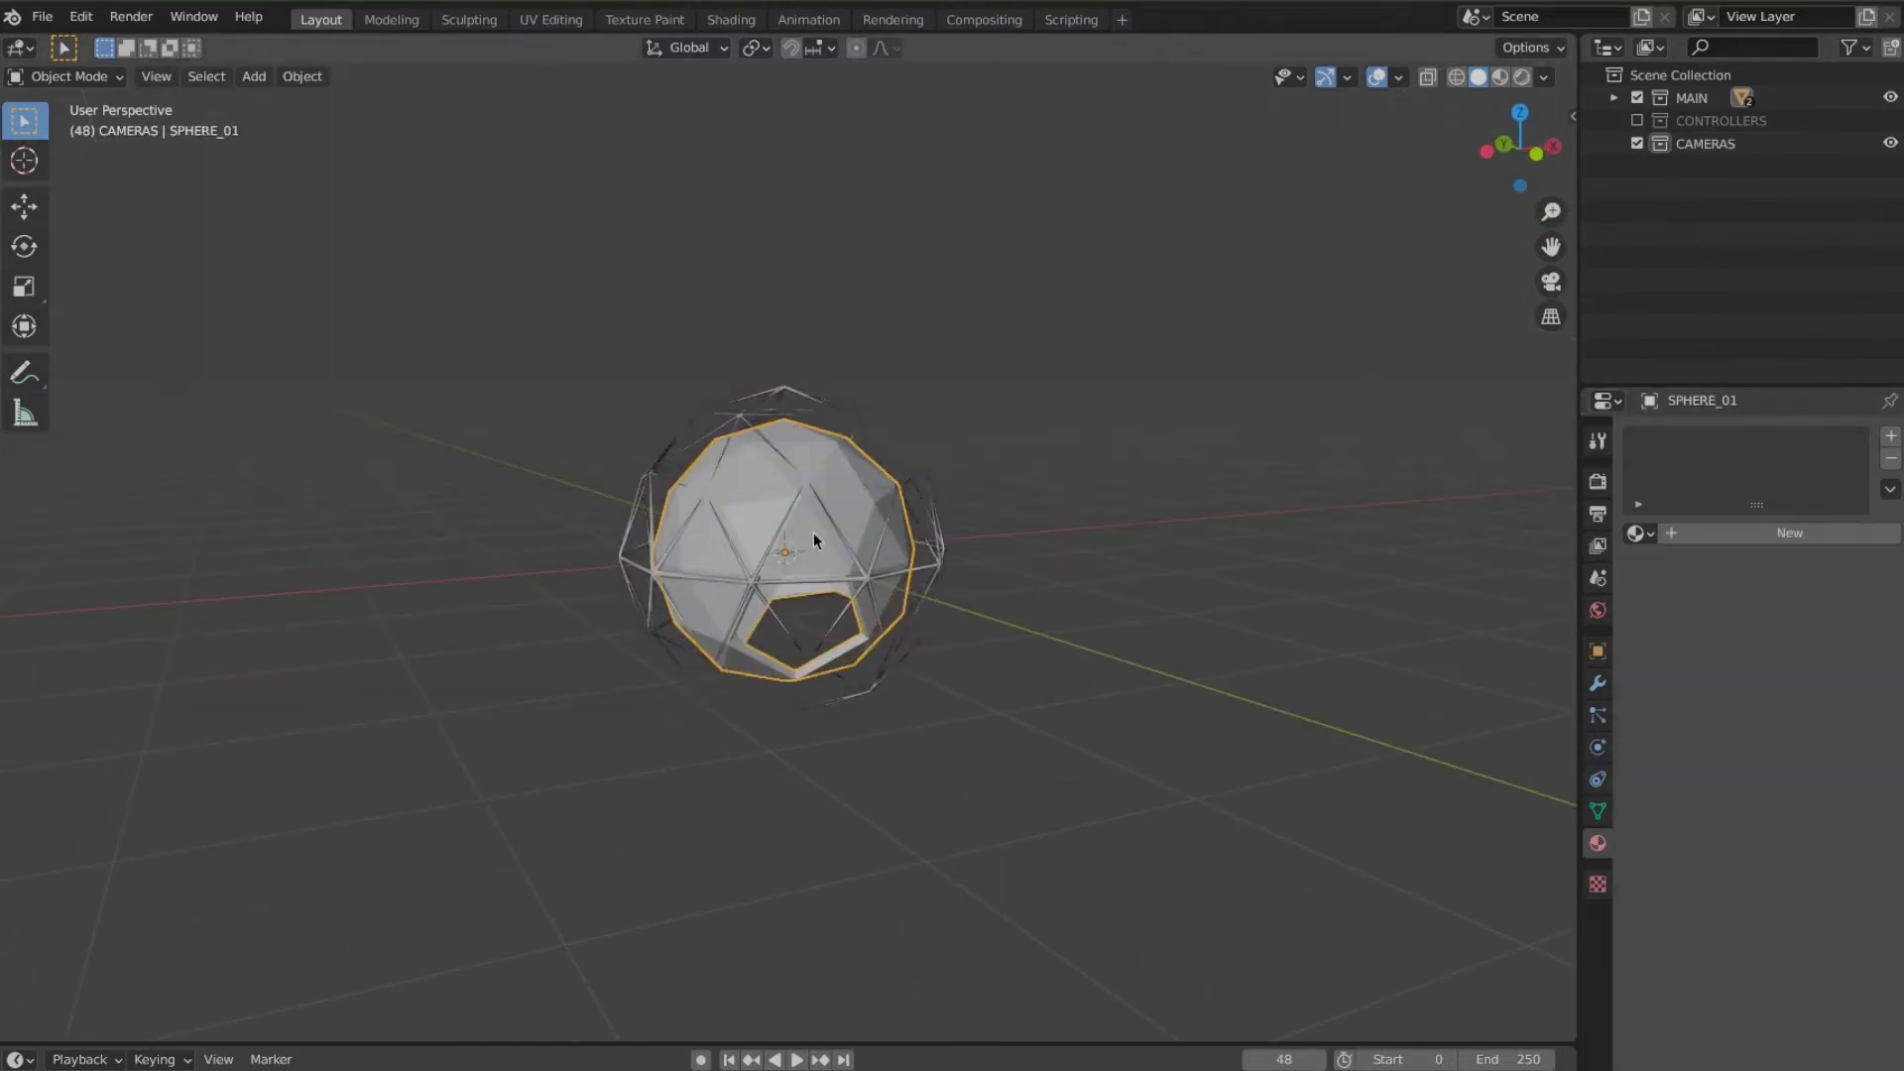
left_click(1698, 533)
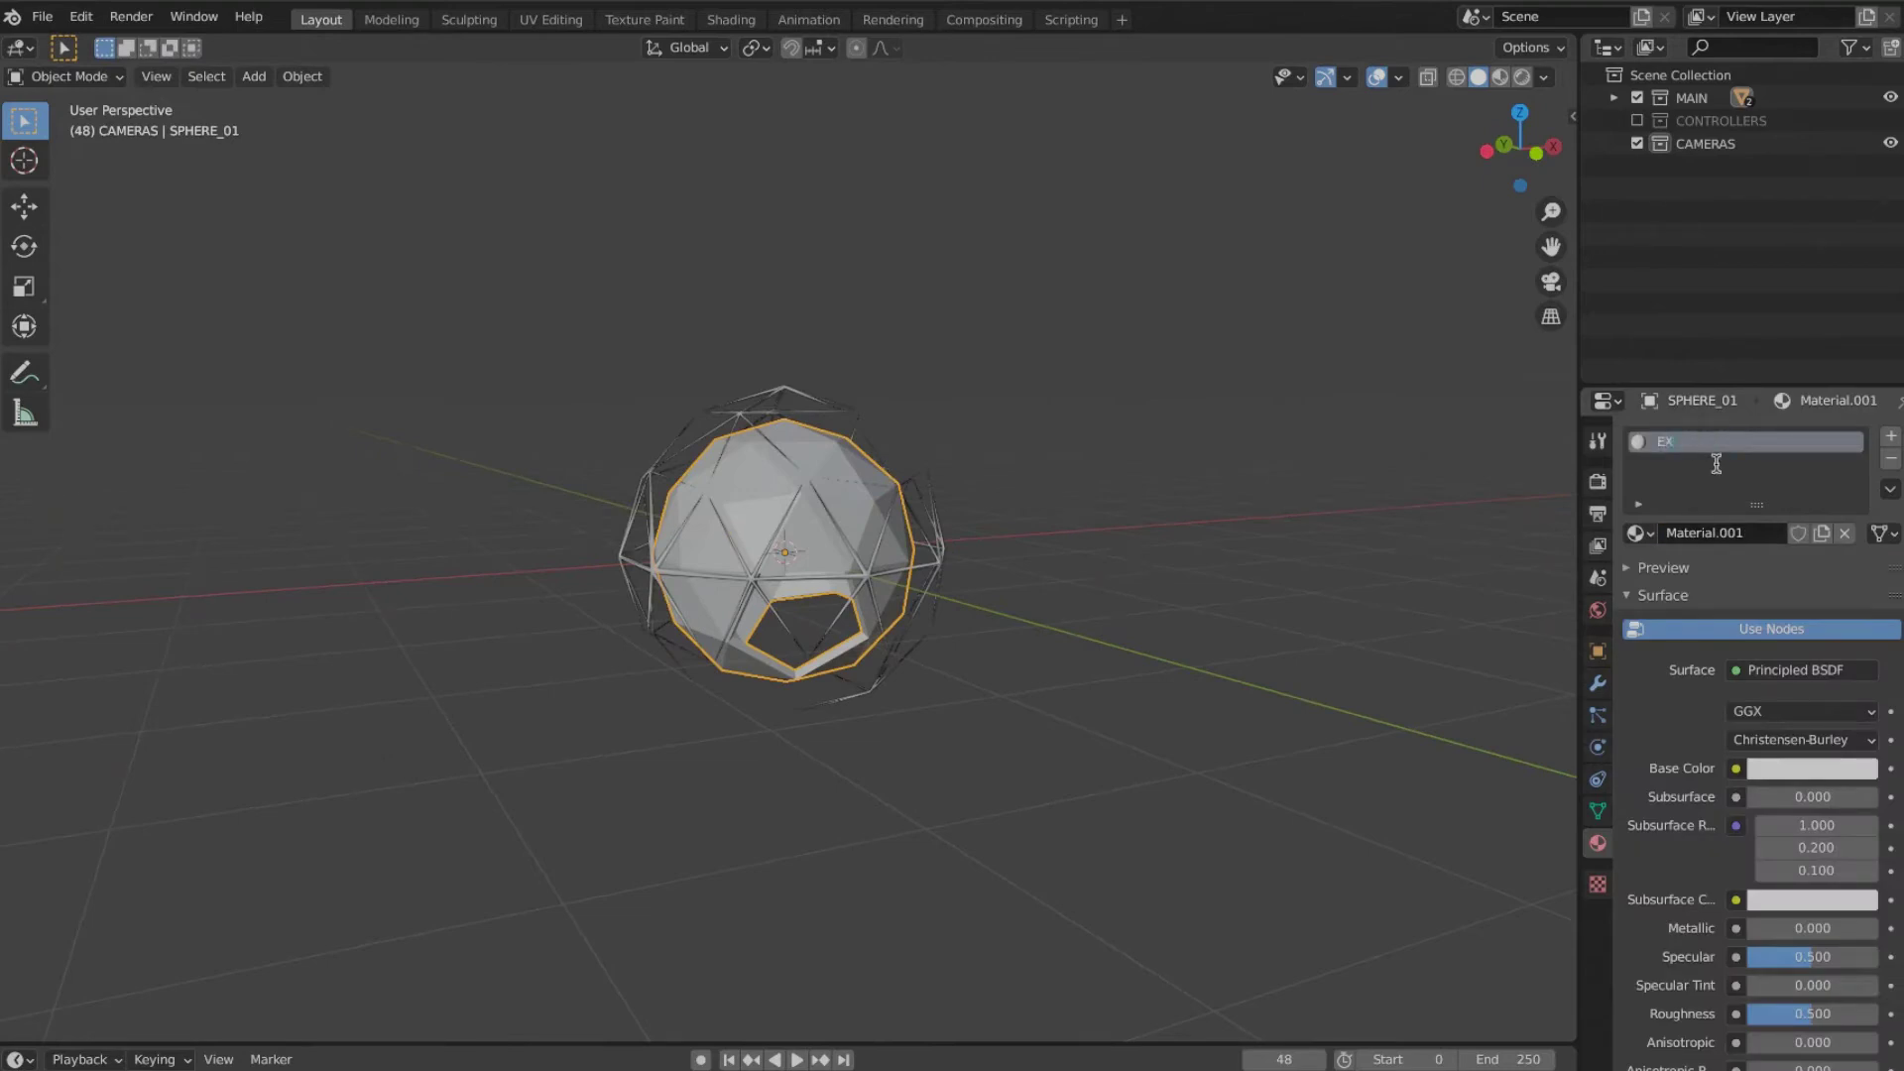
left_click(1890, 436)
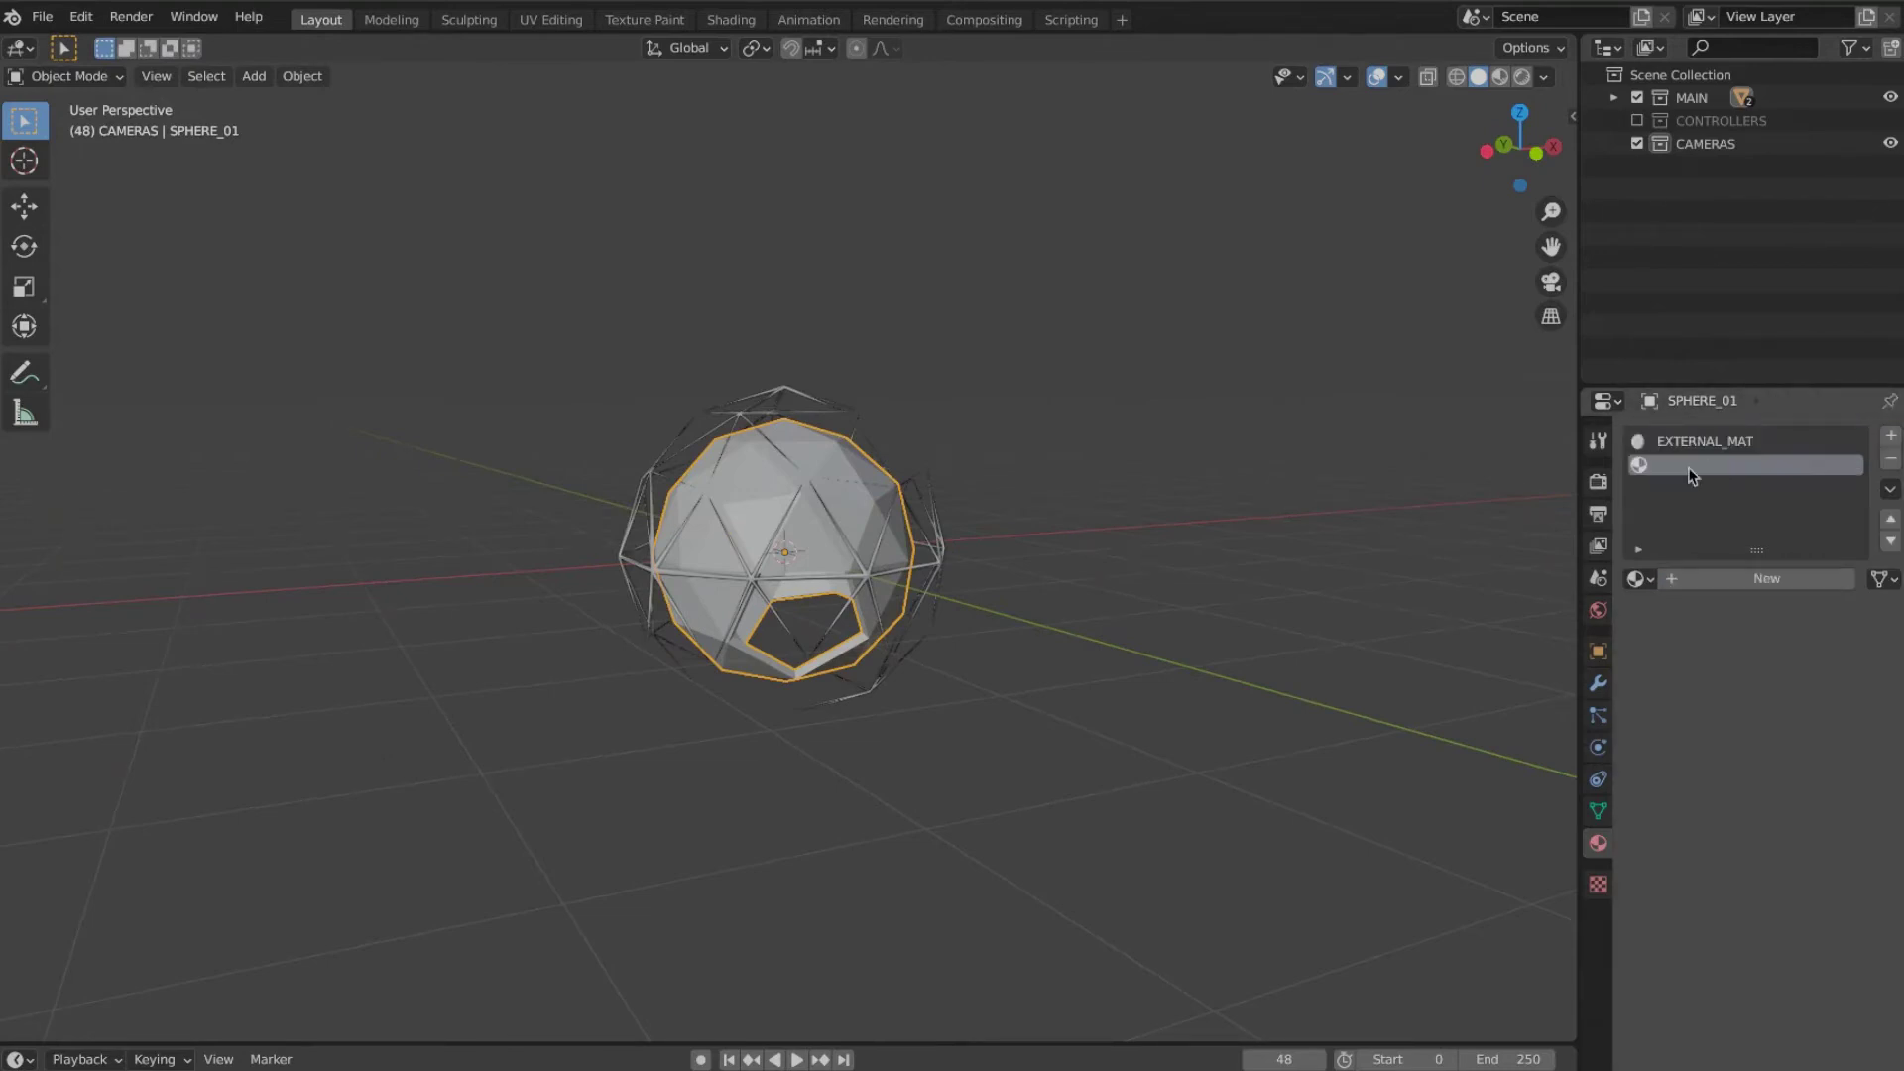
left_click(1710, 577)
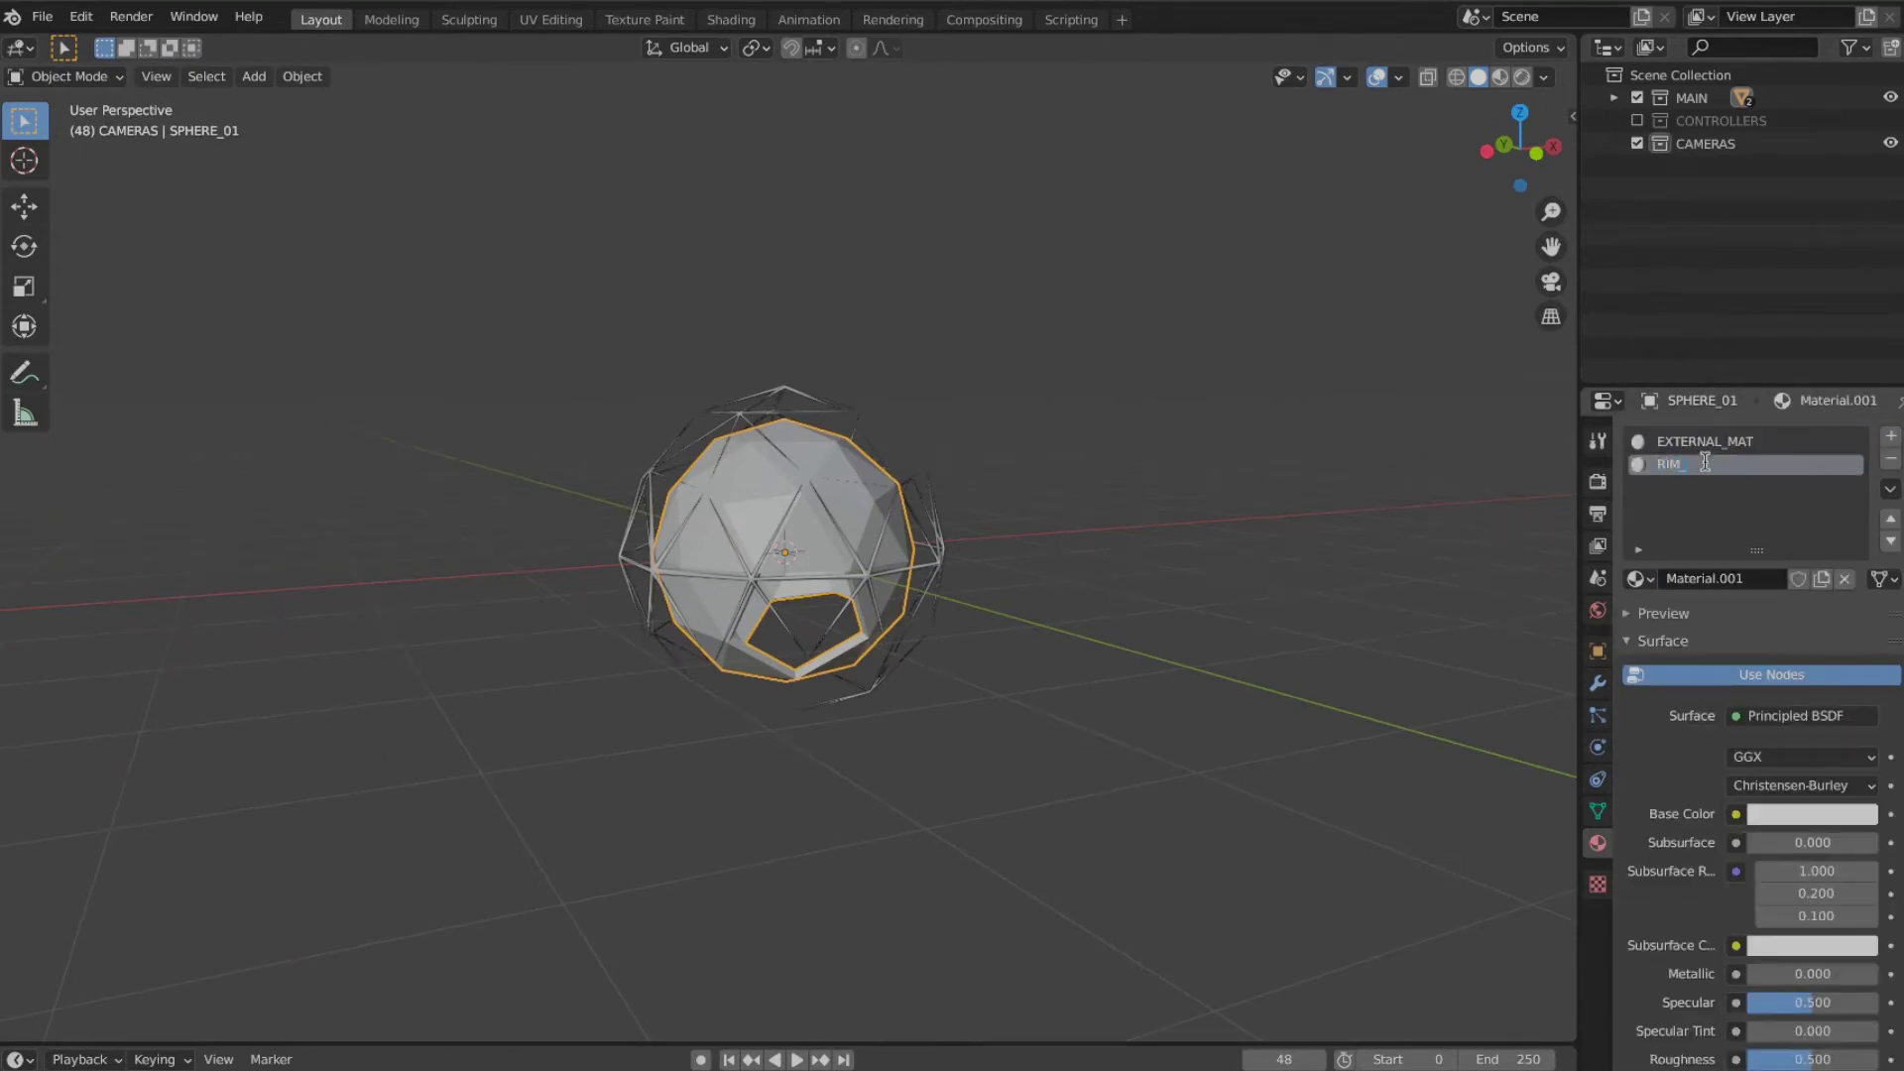
left_click(1891, 437)
left_click(1721, 578)
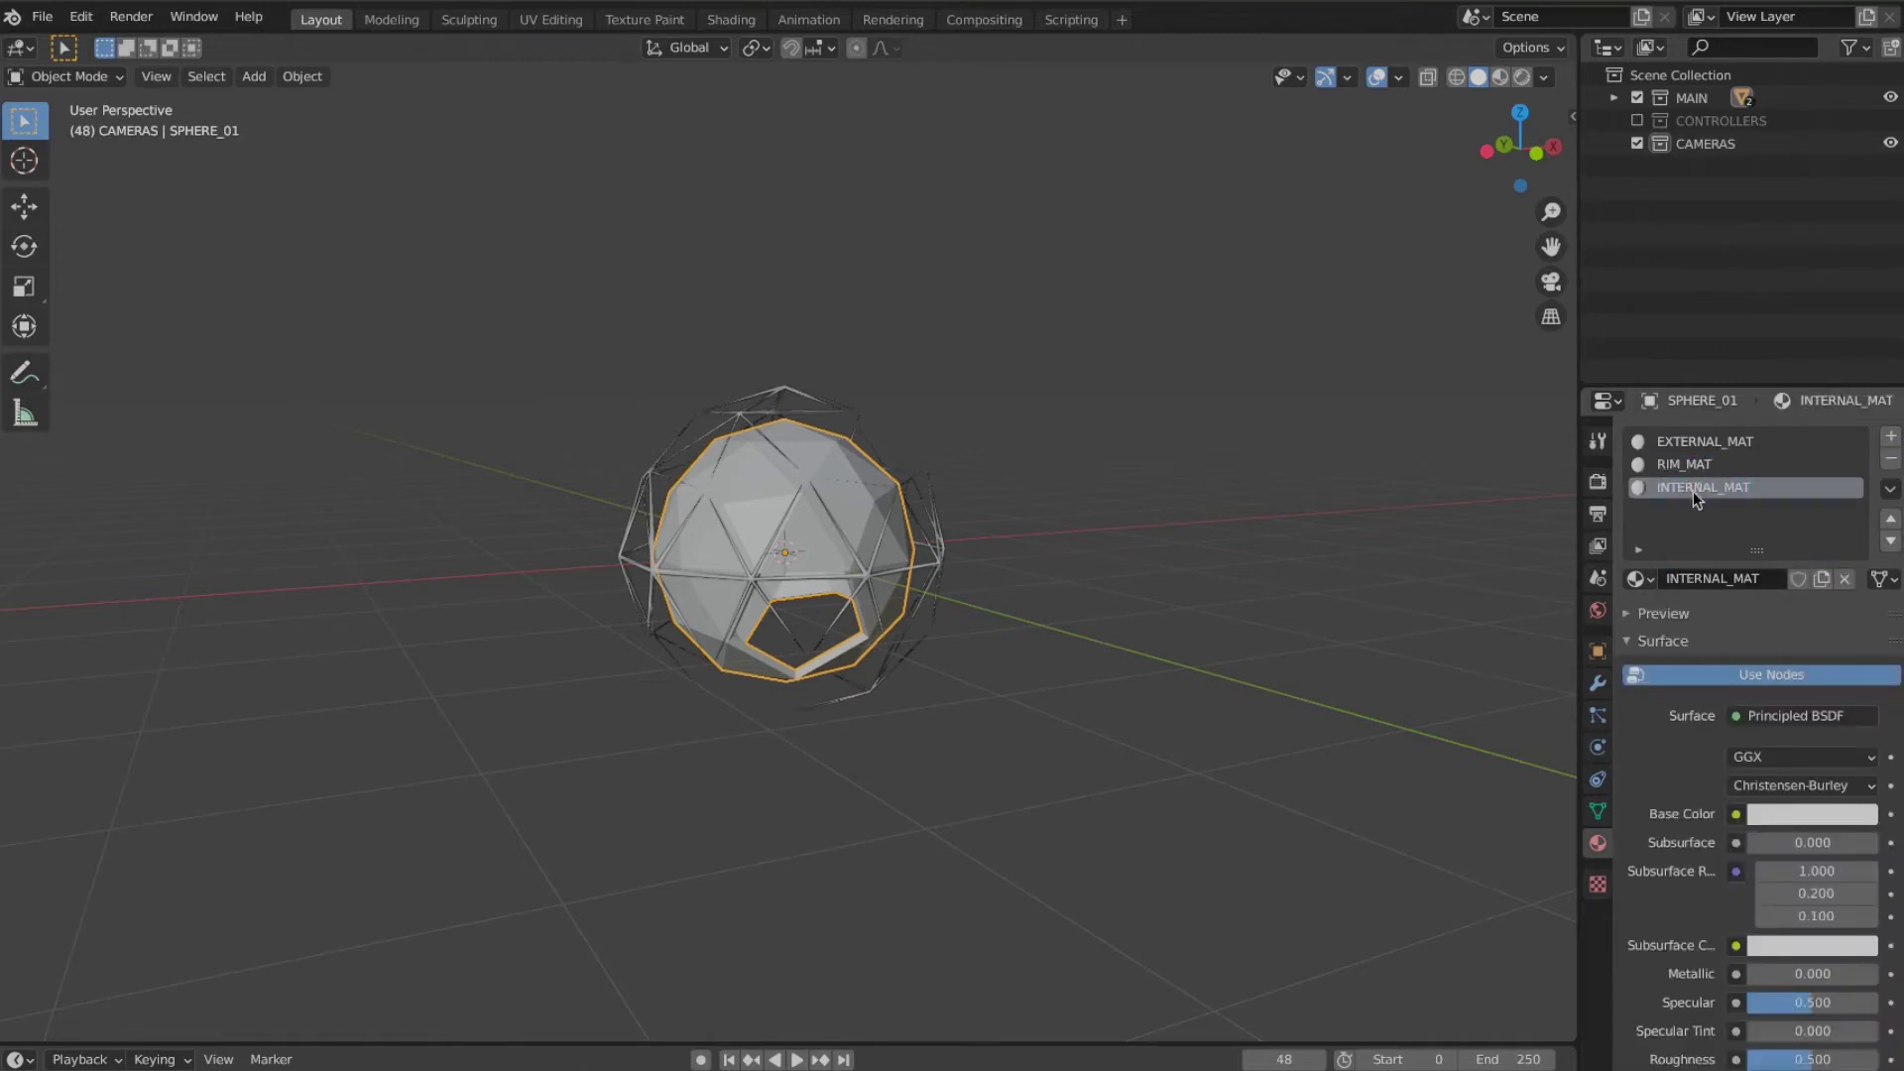
middle_click_drag(1028, 684, 1026, 682)
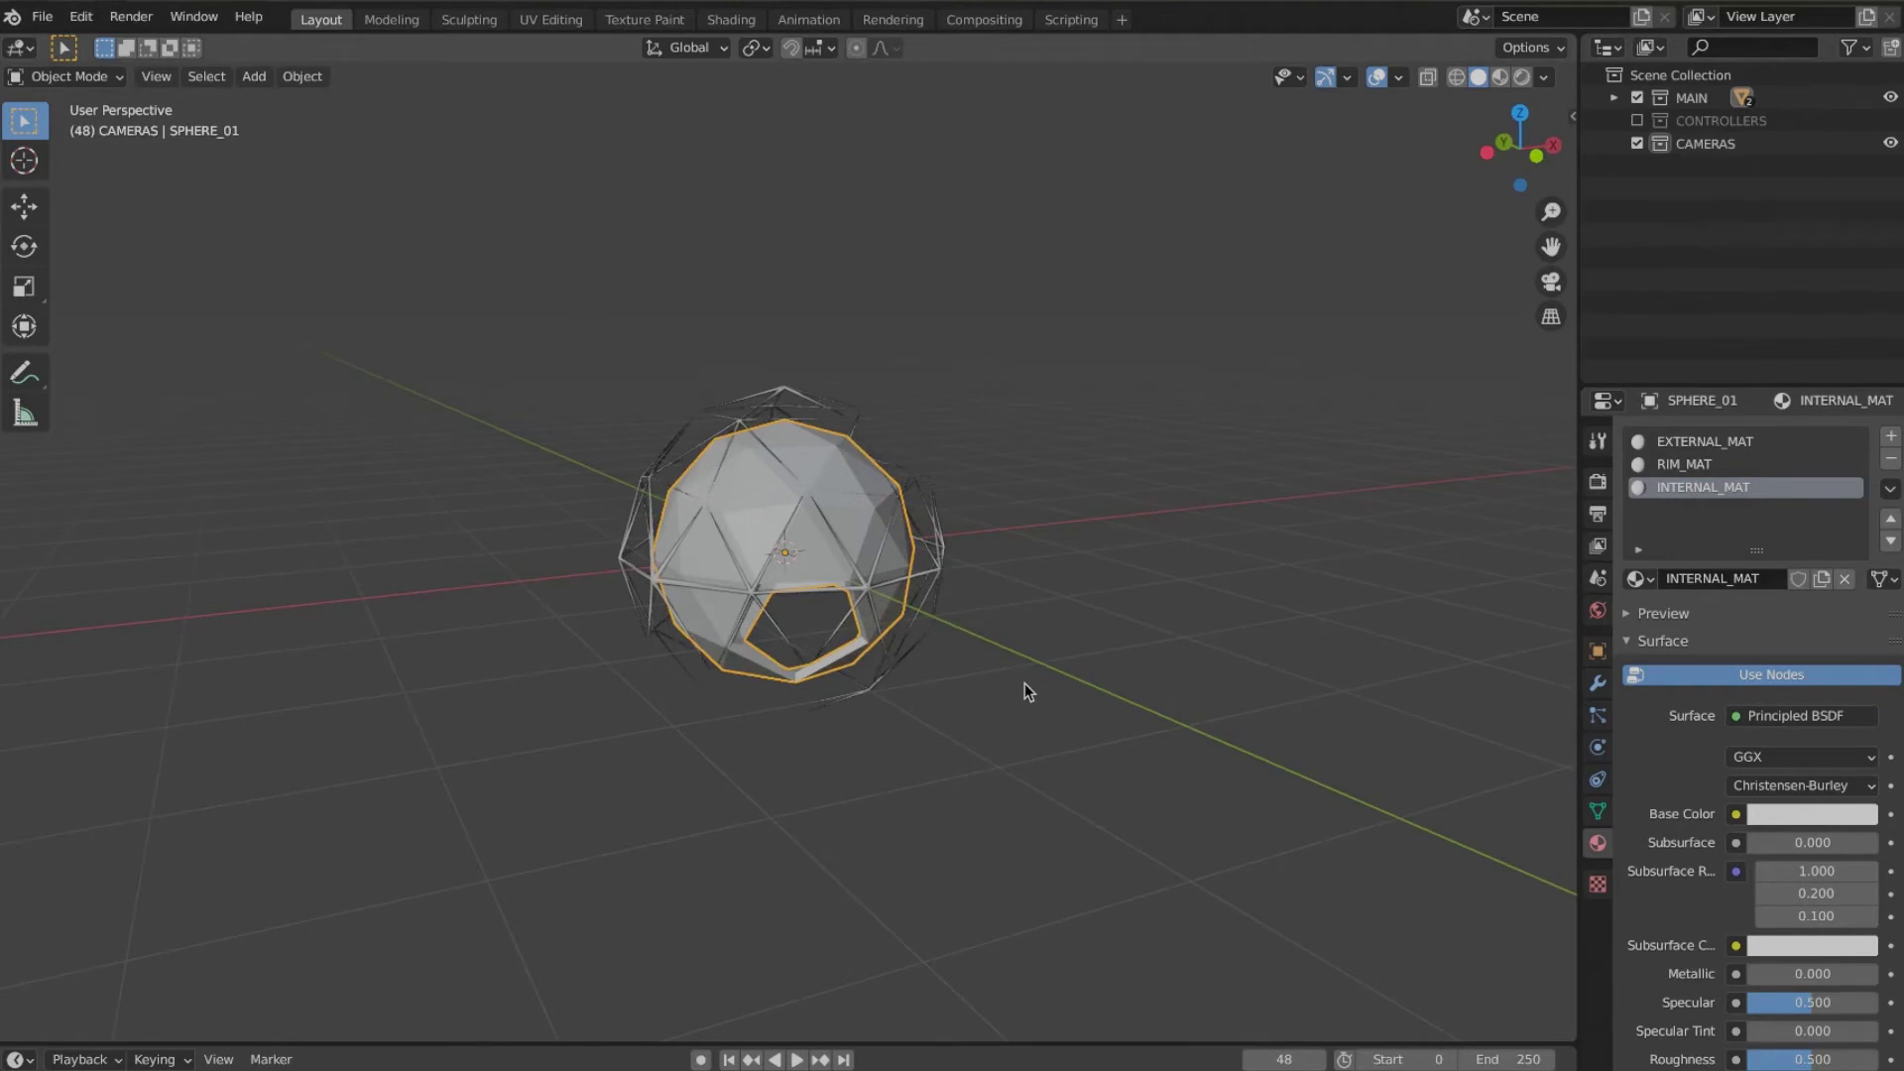
Step: Save the project as a blend file in the BLEND folder inside ABSTRACT_SPHERE
key("ctrl+shift+s")
left_click(1305, 901)
key("ctrl+shift+s")
double_click(754, 417)
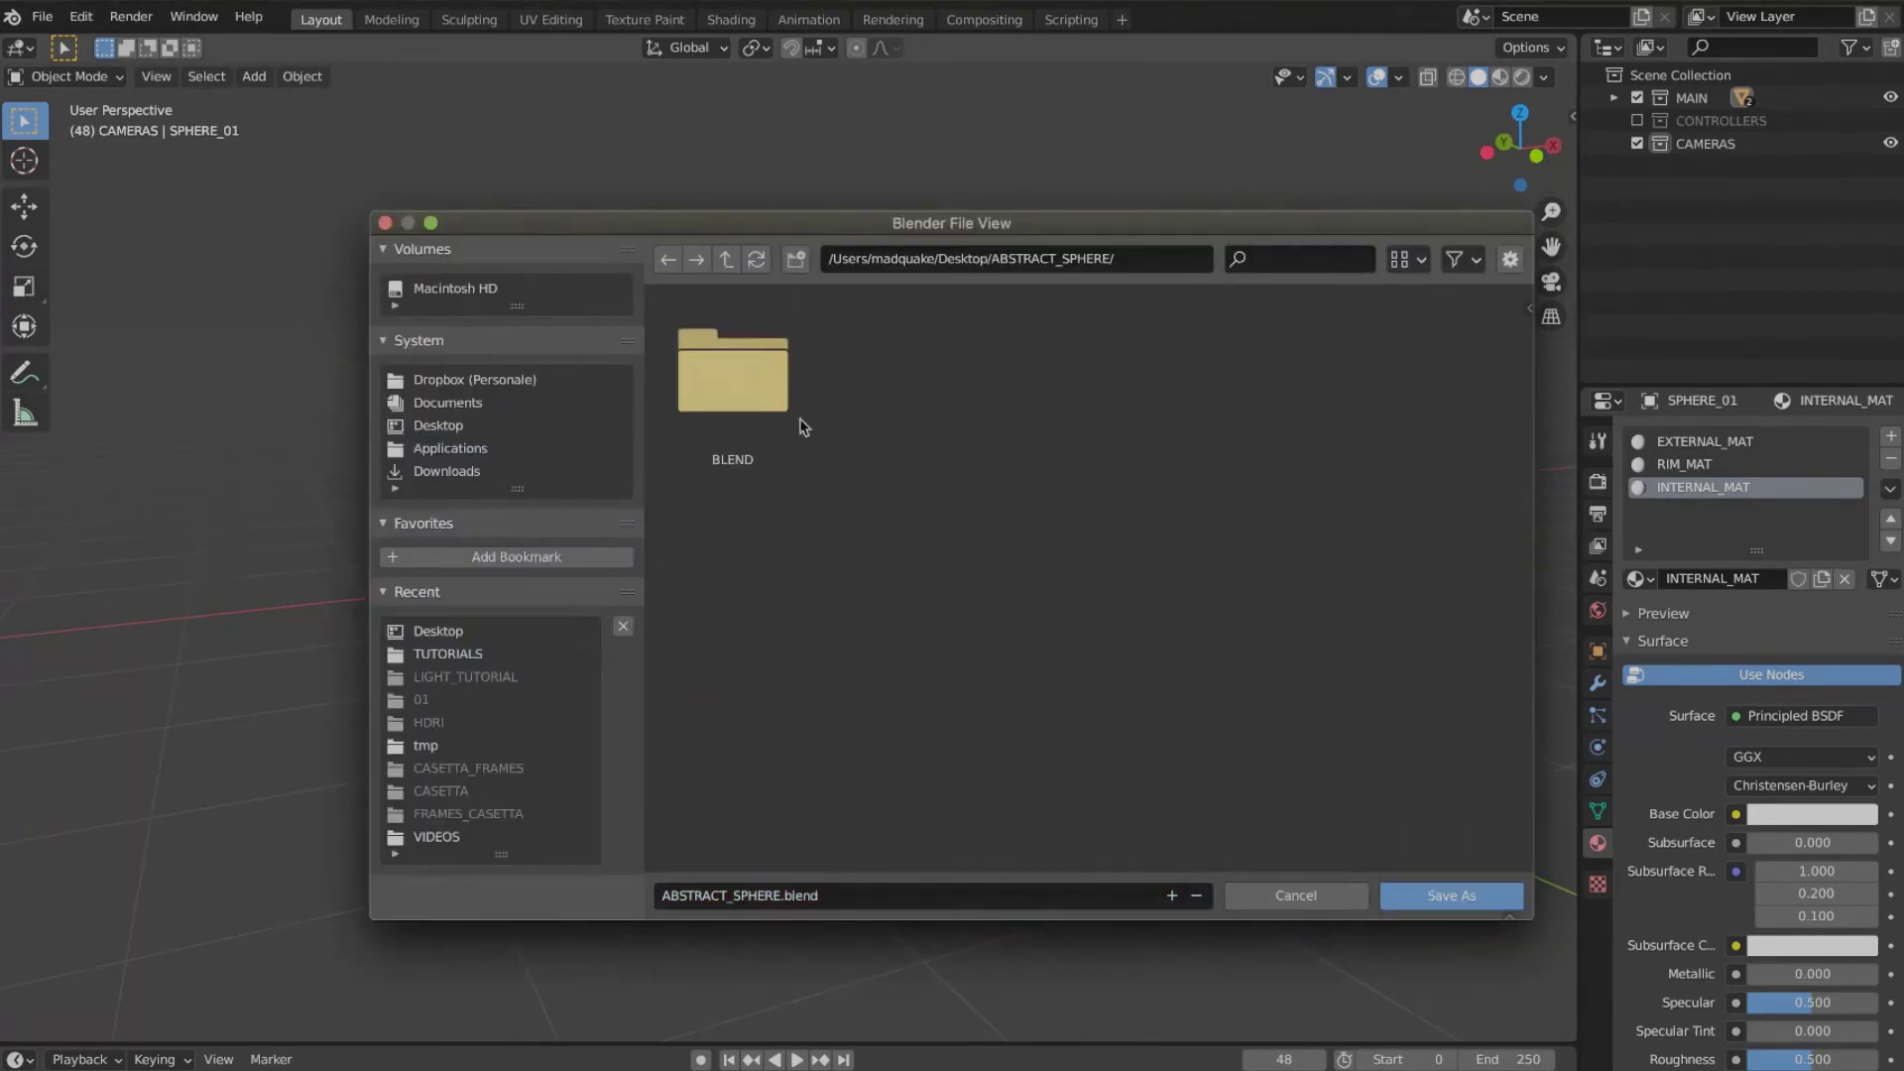
left_click(779, 895)
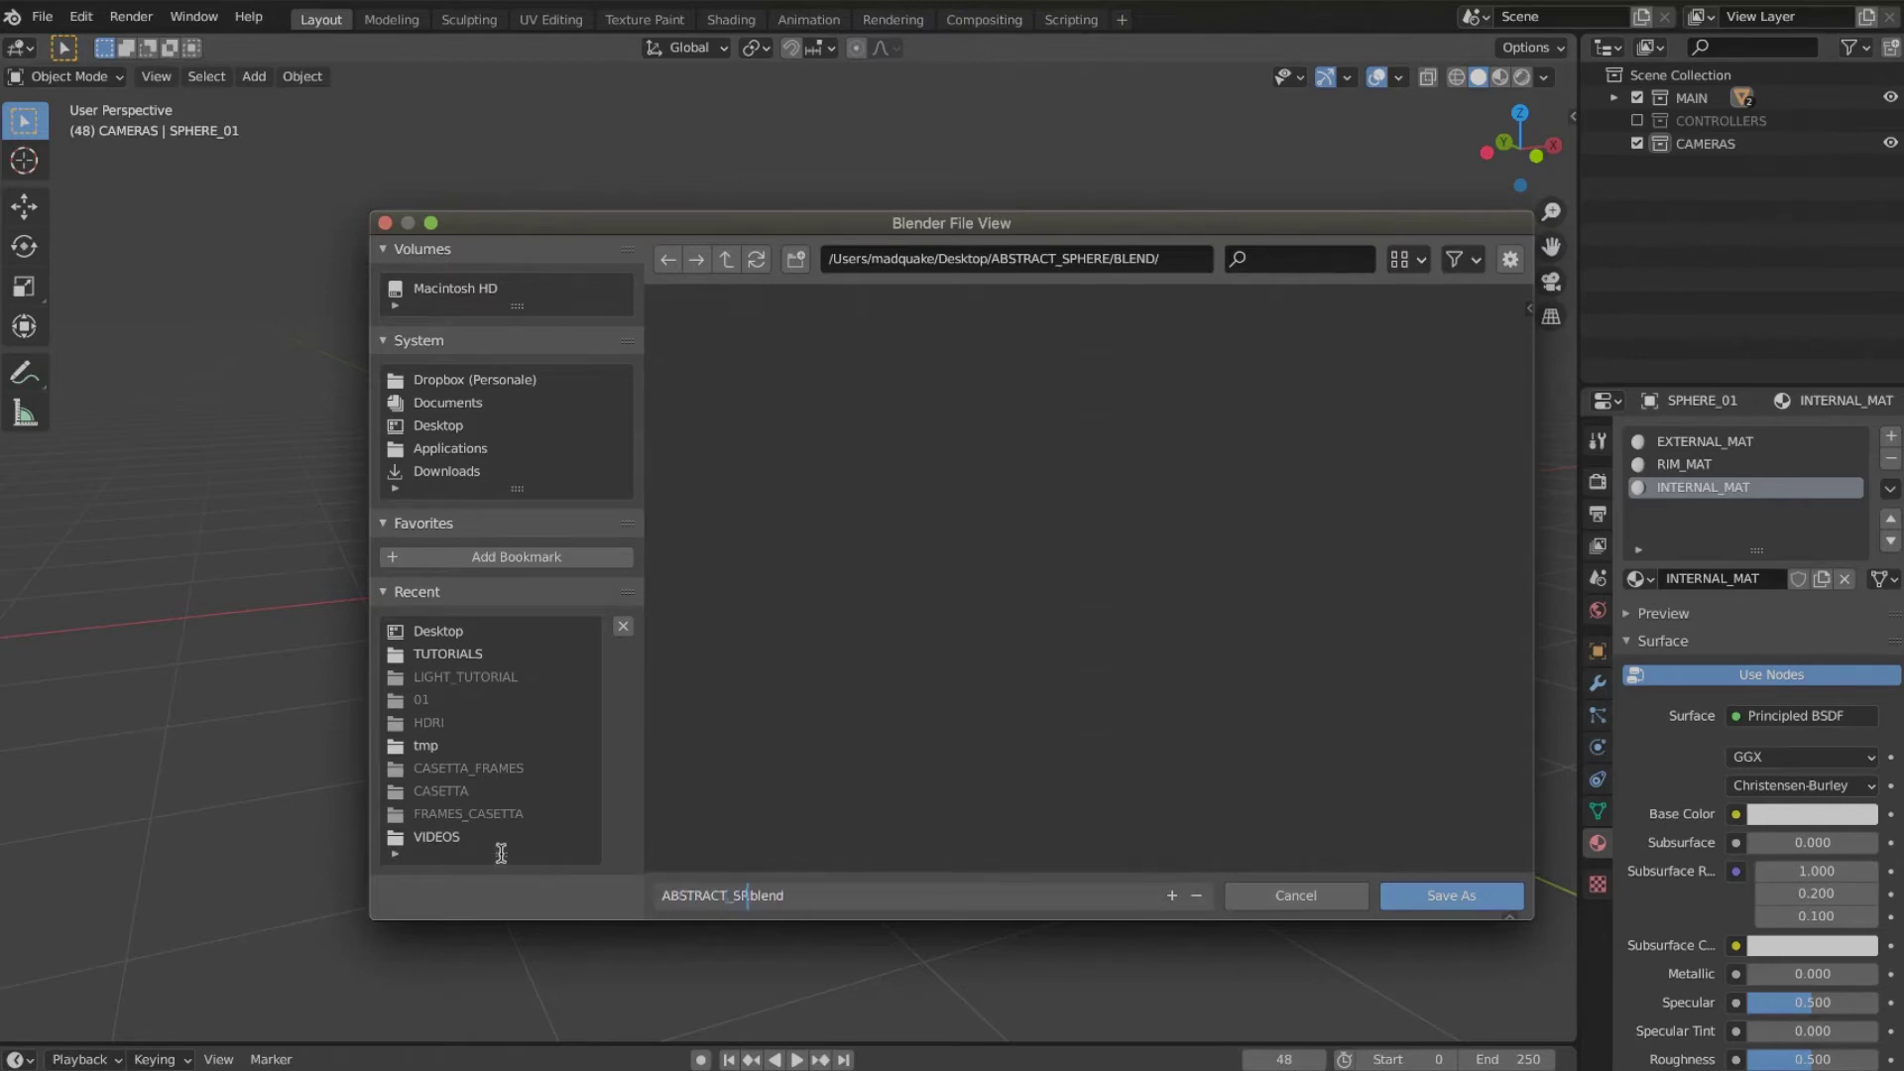
left_click(1492, 895)
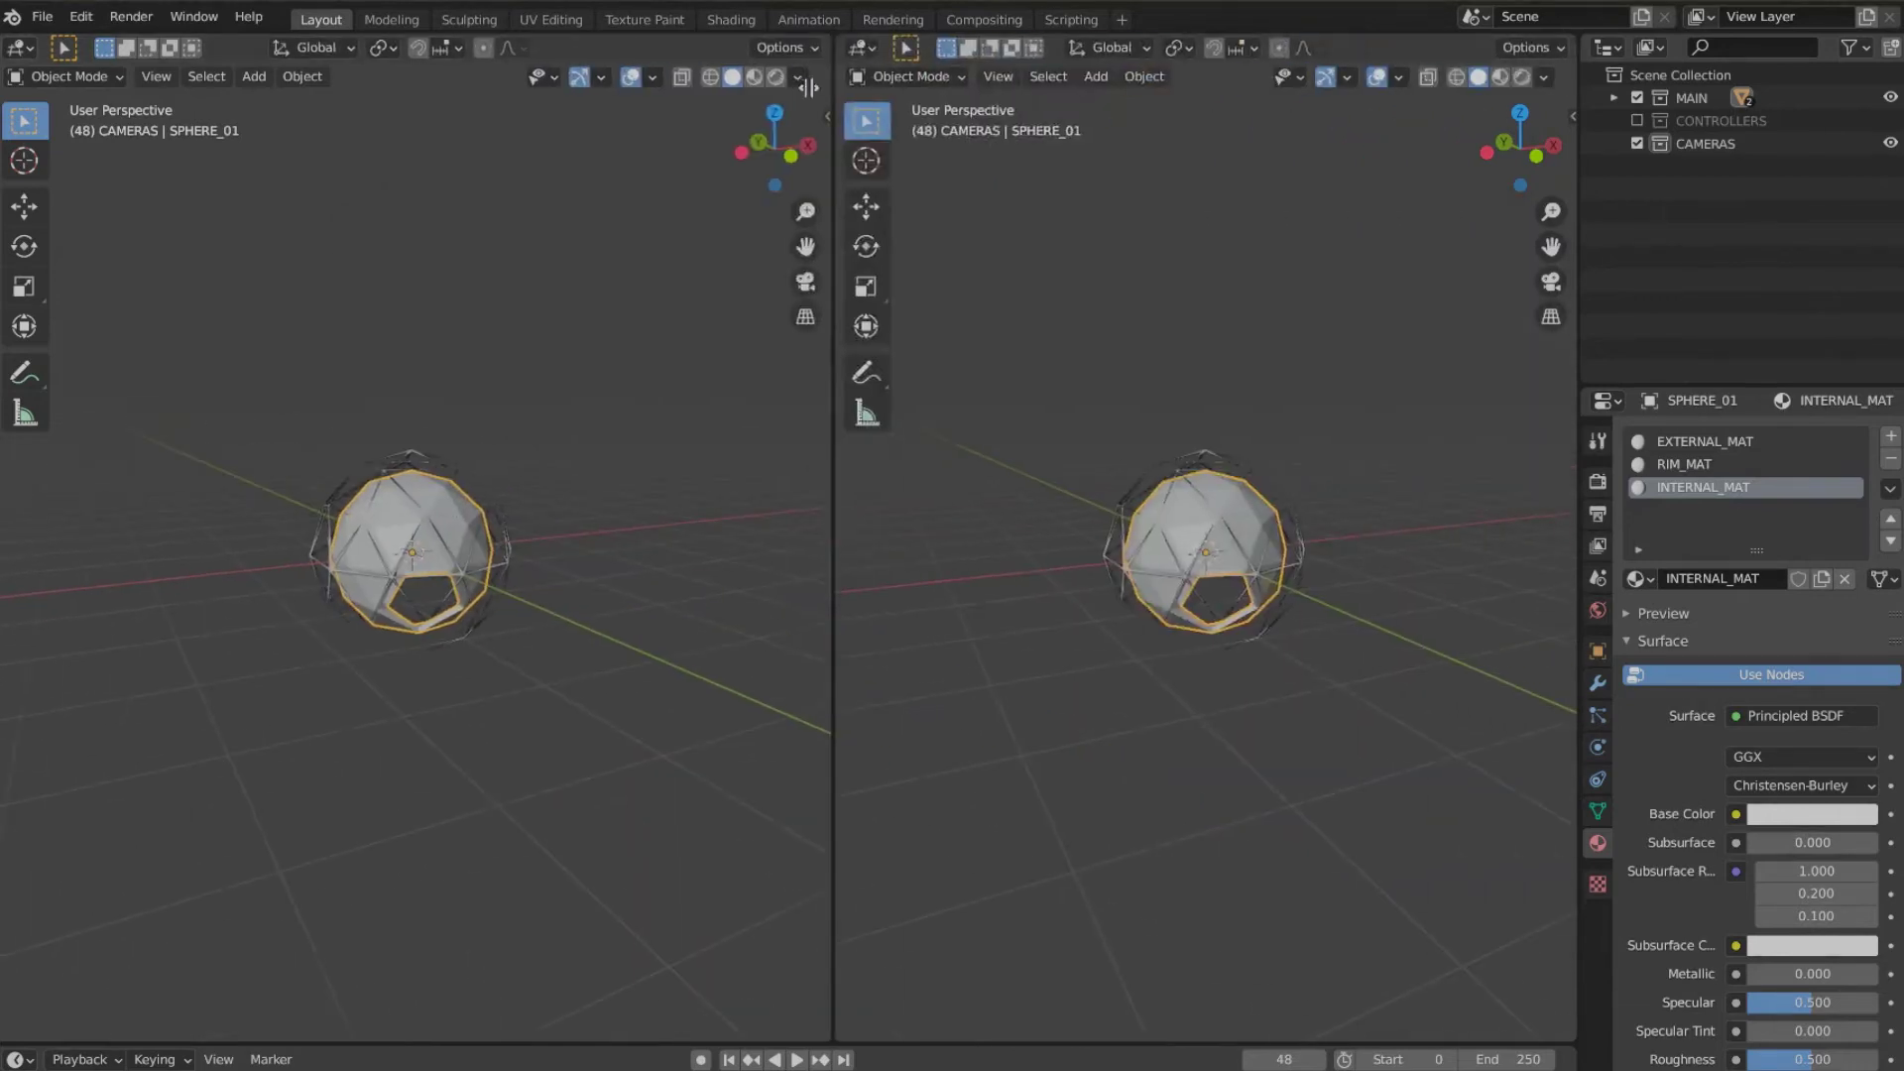
Step: Turn one half of the split viewport into a Shader Editor and show the sphere's EXTERNAL_MAT nodes
key("shift+F3")
middle_click_drag(863, 285, 1354, 416)
left_click(1701, 442)
middle_click_drag(1153, 802, 1310, 596)
Step: Add a ColorRamp node to EXTERNAL_MAT and place it to the left of the Principled BSDF
key("shift+a")
mouse_move(1048, 554)
mouse_move(1048, 639)
left_click(1225, 664)
left_click(1032, 411)
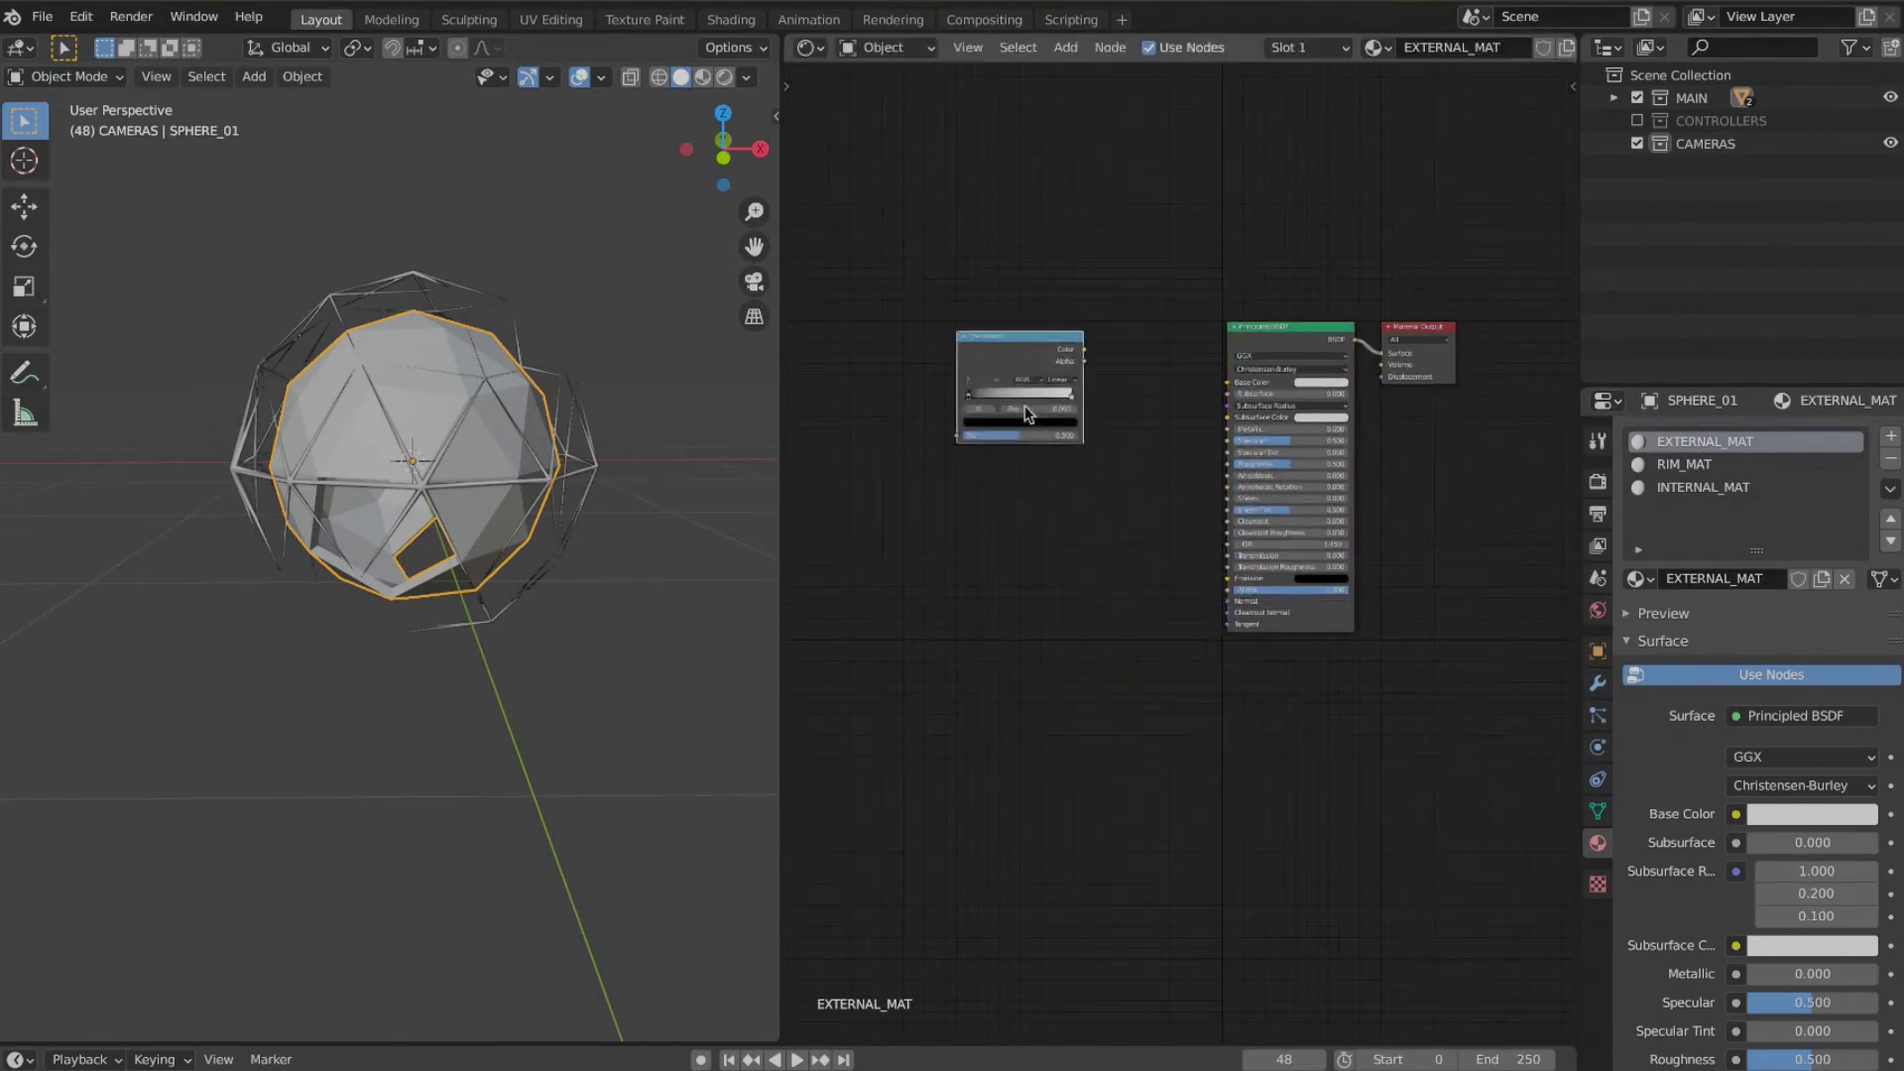
Step: Give the ColorRamp four evenly distributed stops and set its interpolation to Constant
middle_click_drag(1067, 400, 1195, 400)
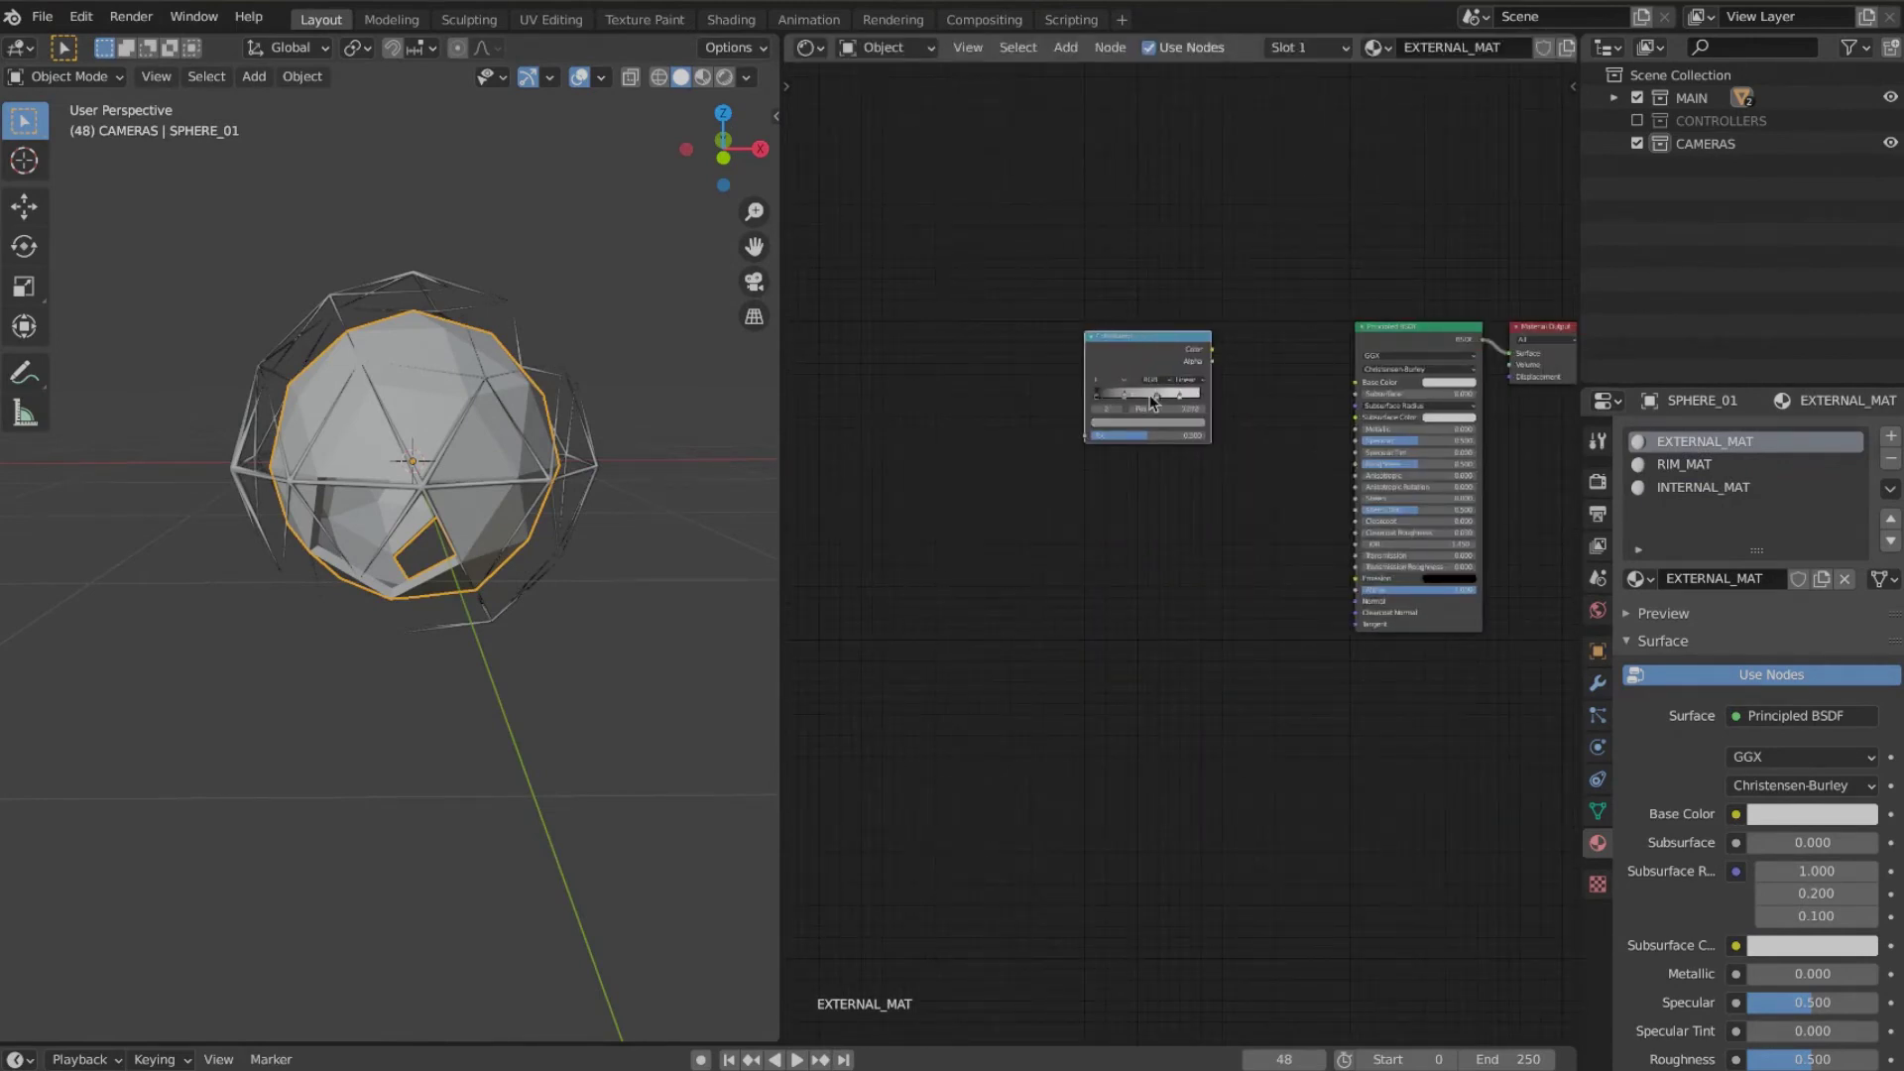
key("Return")
middle_click_drag(1190, 407, 1199, 403)
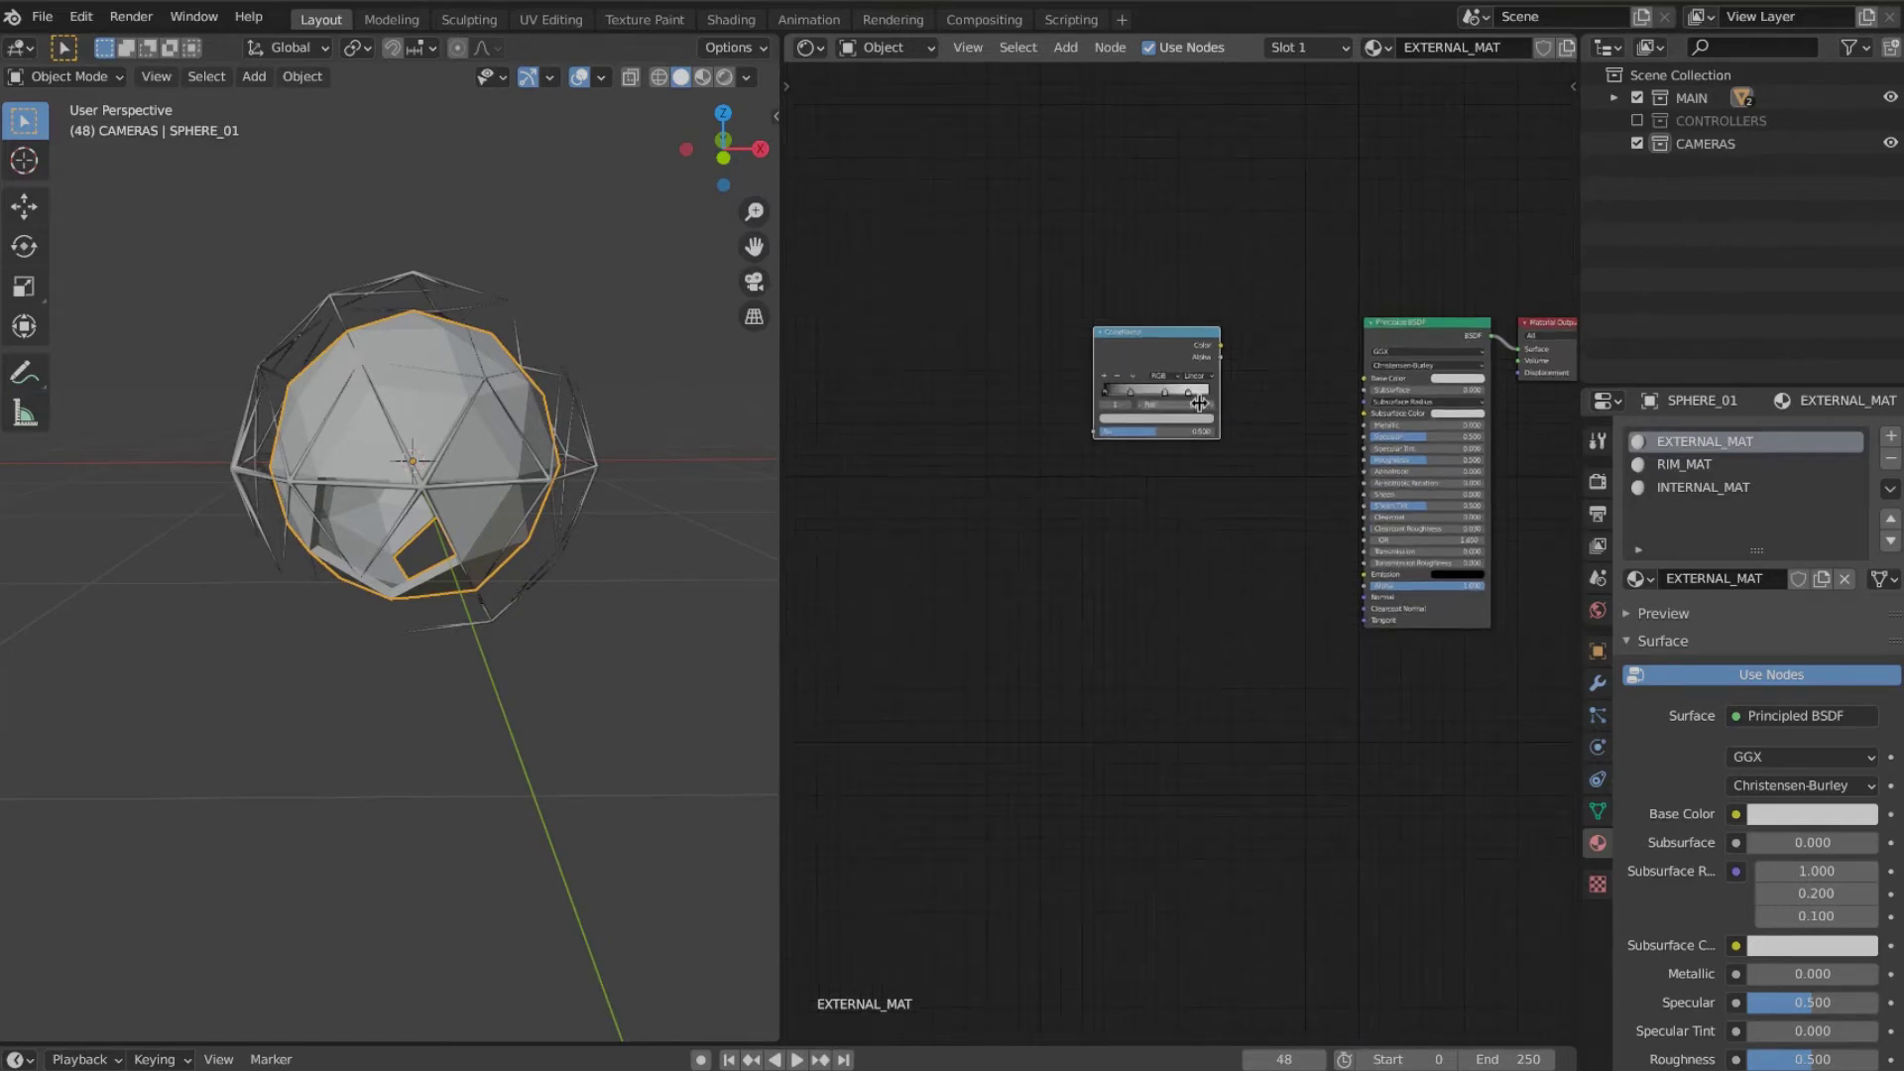
scroll(1168, 533, "up", 2)
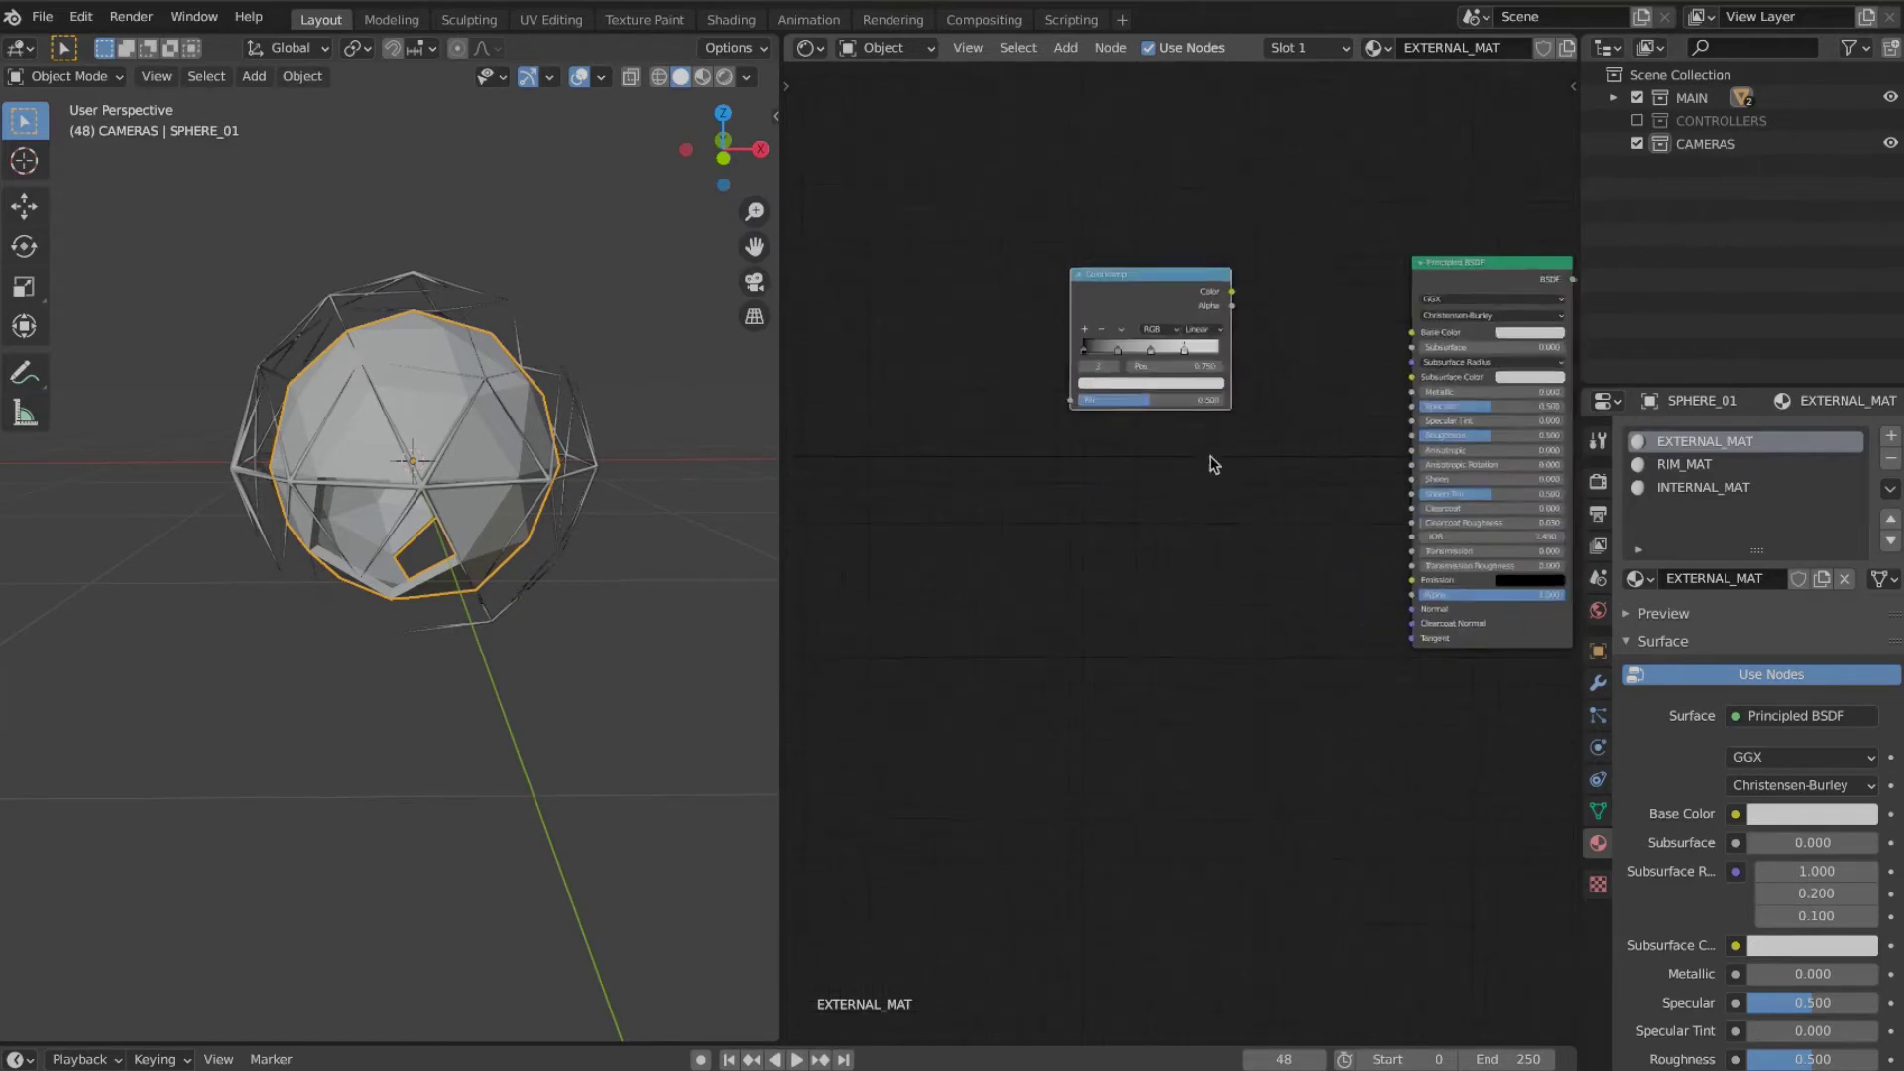
left_click(1203, 327)
Step: Colour the lower ColorRamp stops a soft yellow
left_click(1095, 385)
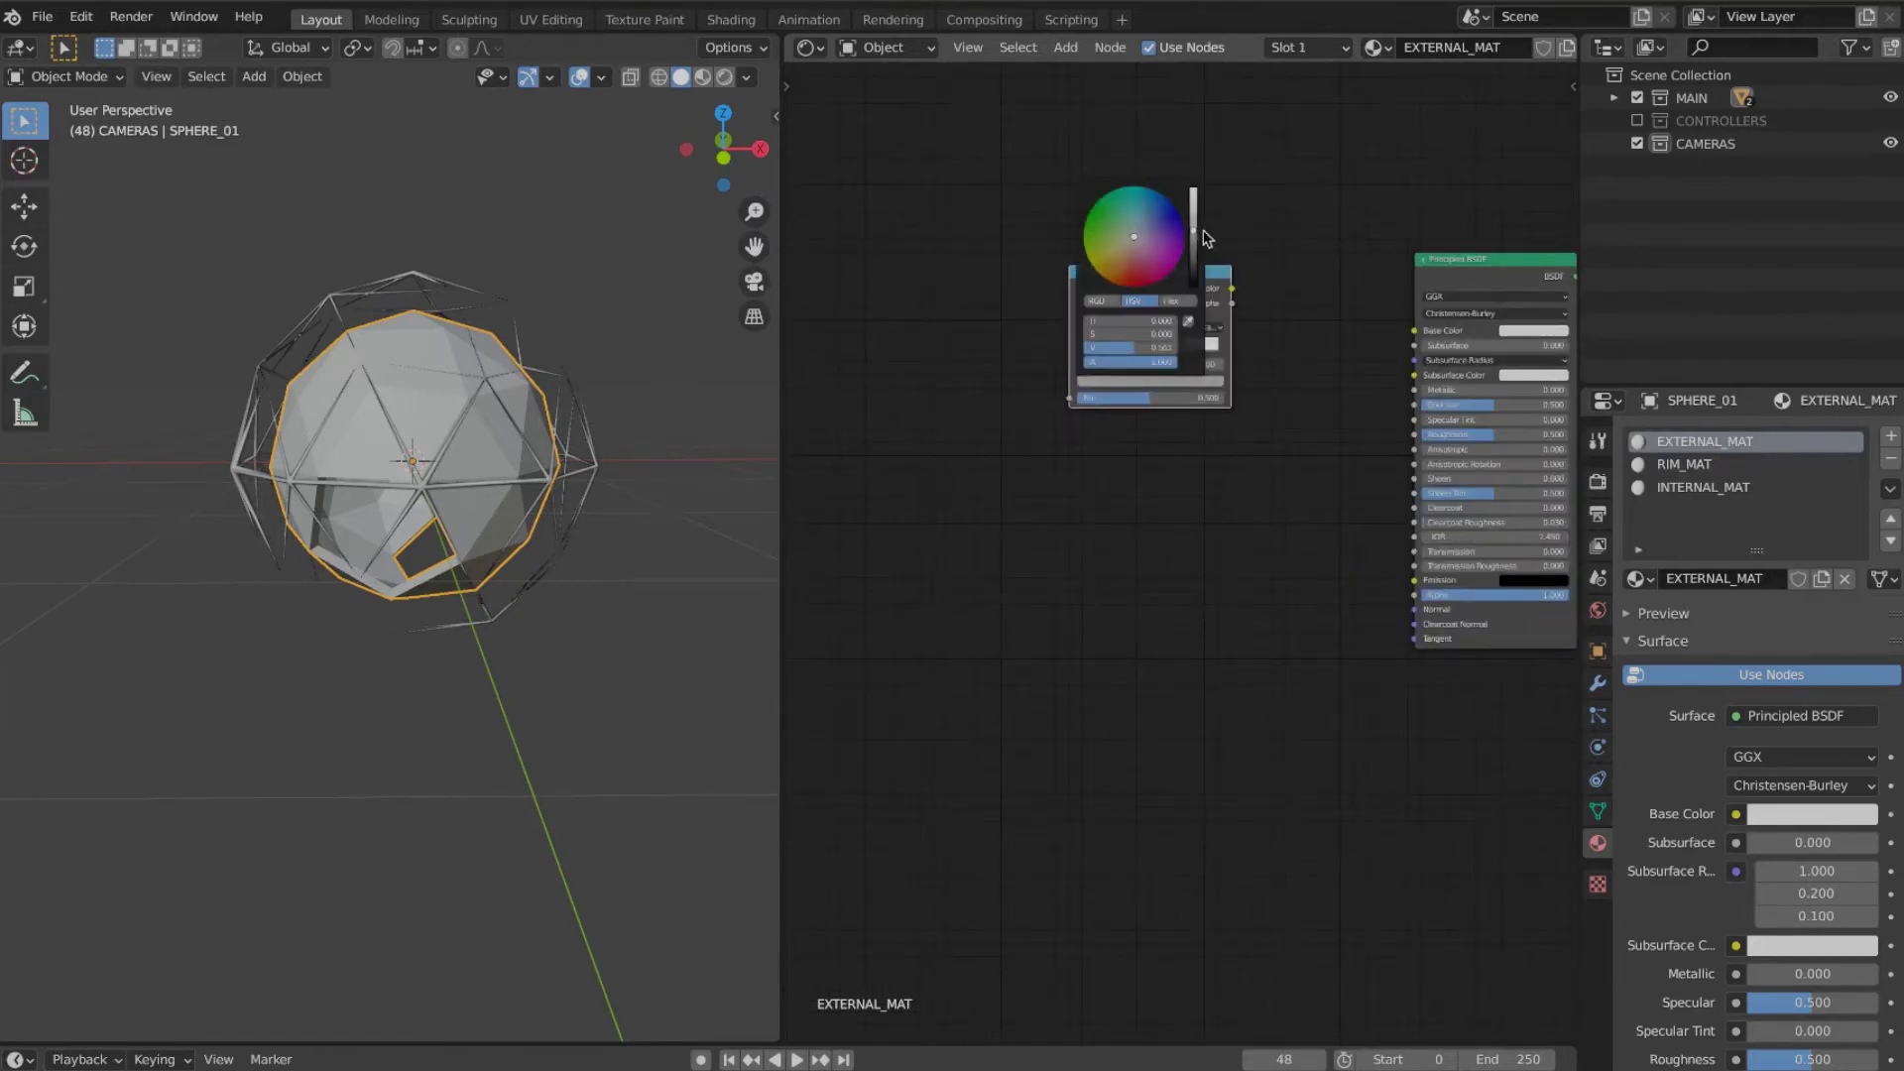
left_click_drag(1193, 238, 1193, 191)
left_click(1132, 381)
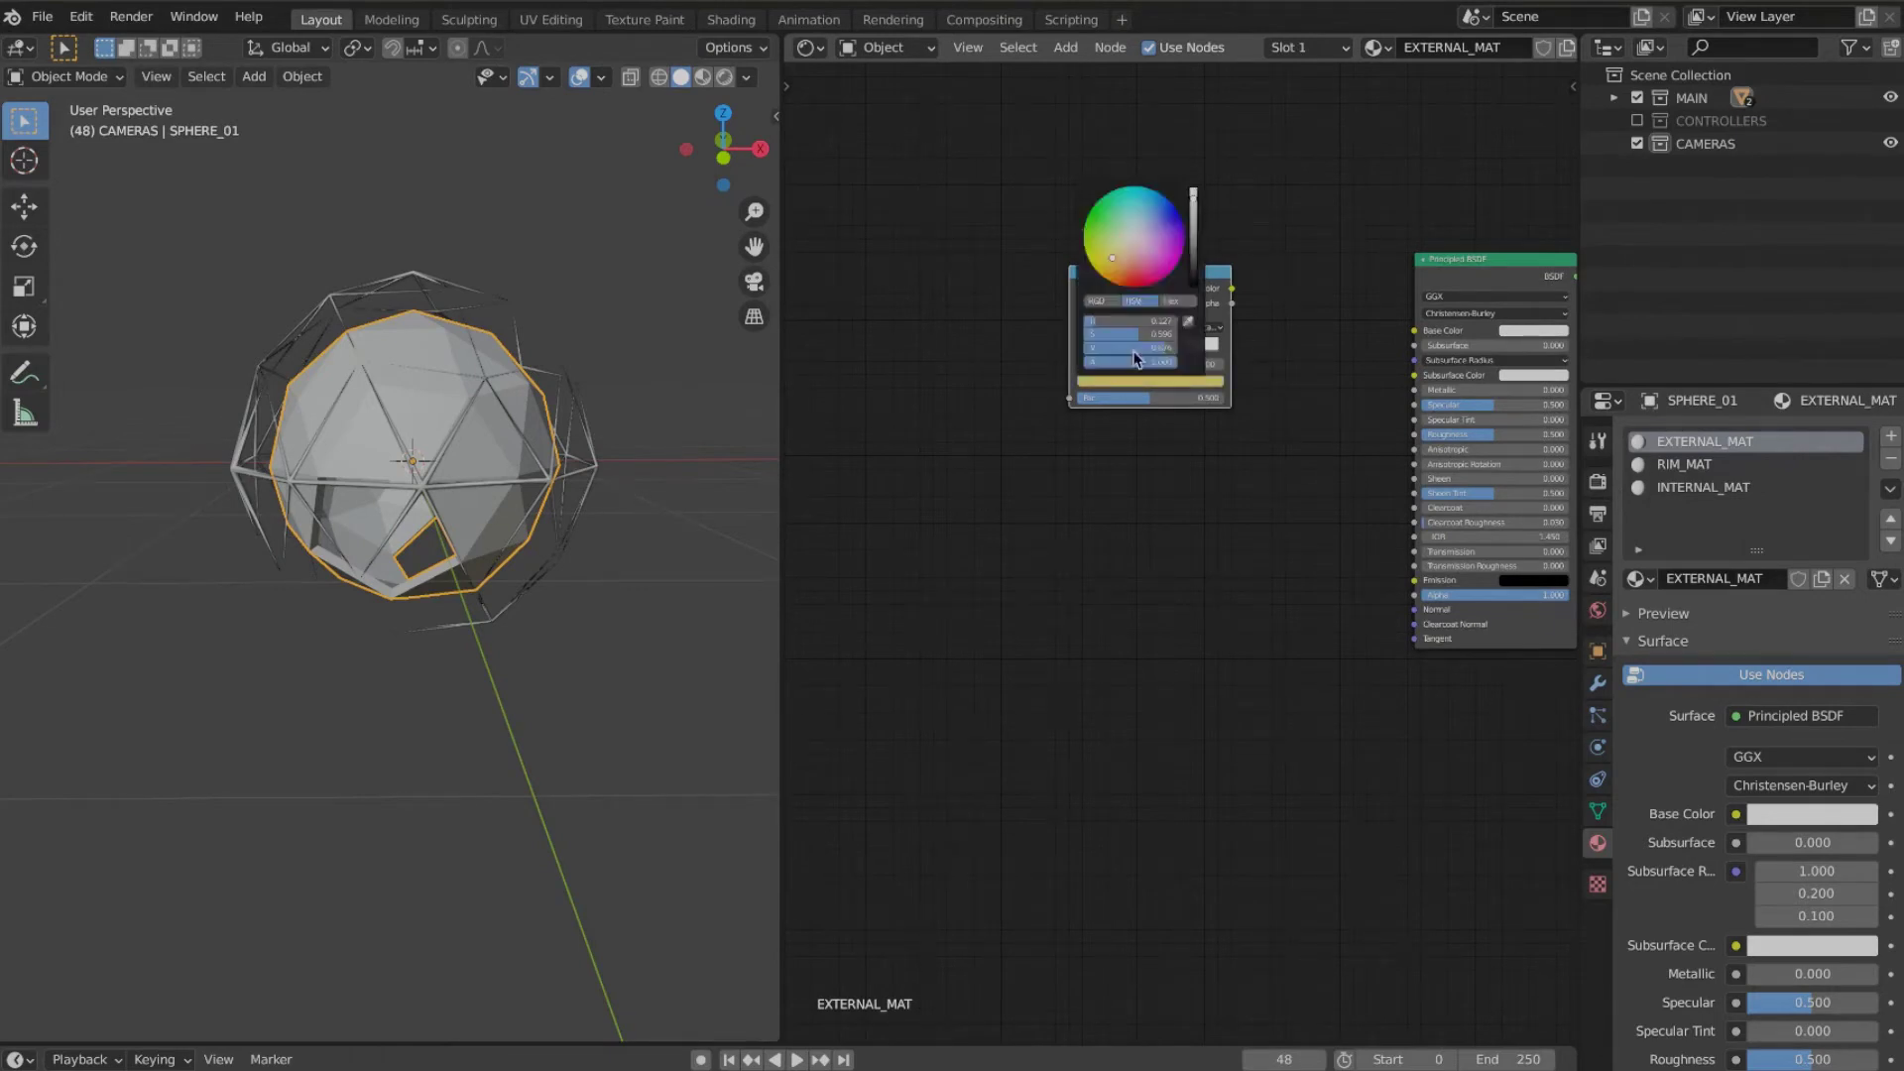
left_click(1058, 321)
left_click(1142, 381)
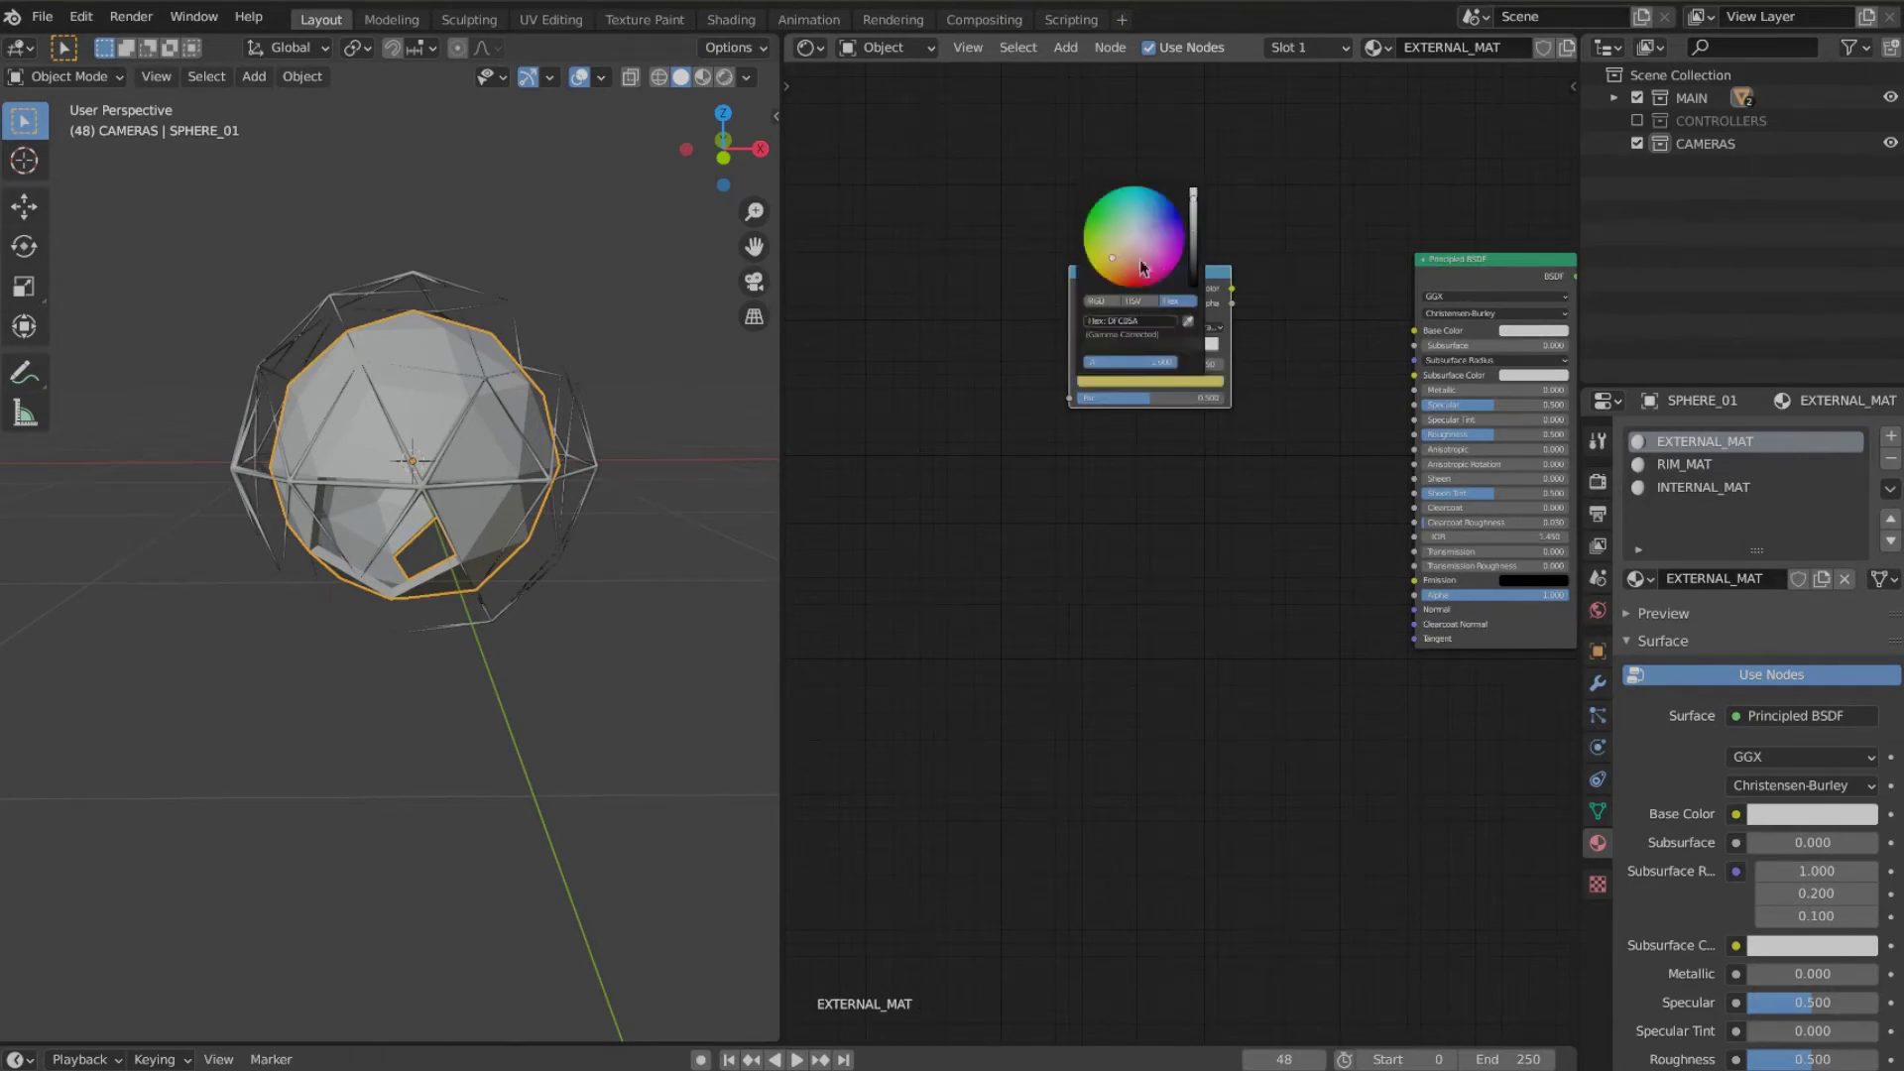
Step: Copy the yellow's hex code into the next ramp stop and shift that stop's hue to soft green
left_click(1117, 382)
left_click(1155, 320)
key("ctrl+c")
left_click(1177, 398)
left_click(1151, 347)
left_click(1124, 383)
left_click(1152, 322)
key("ctrl+v")
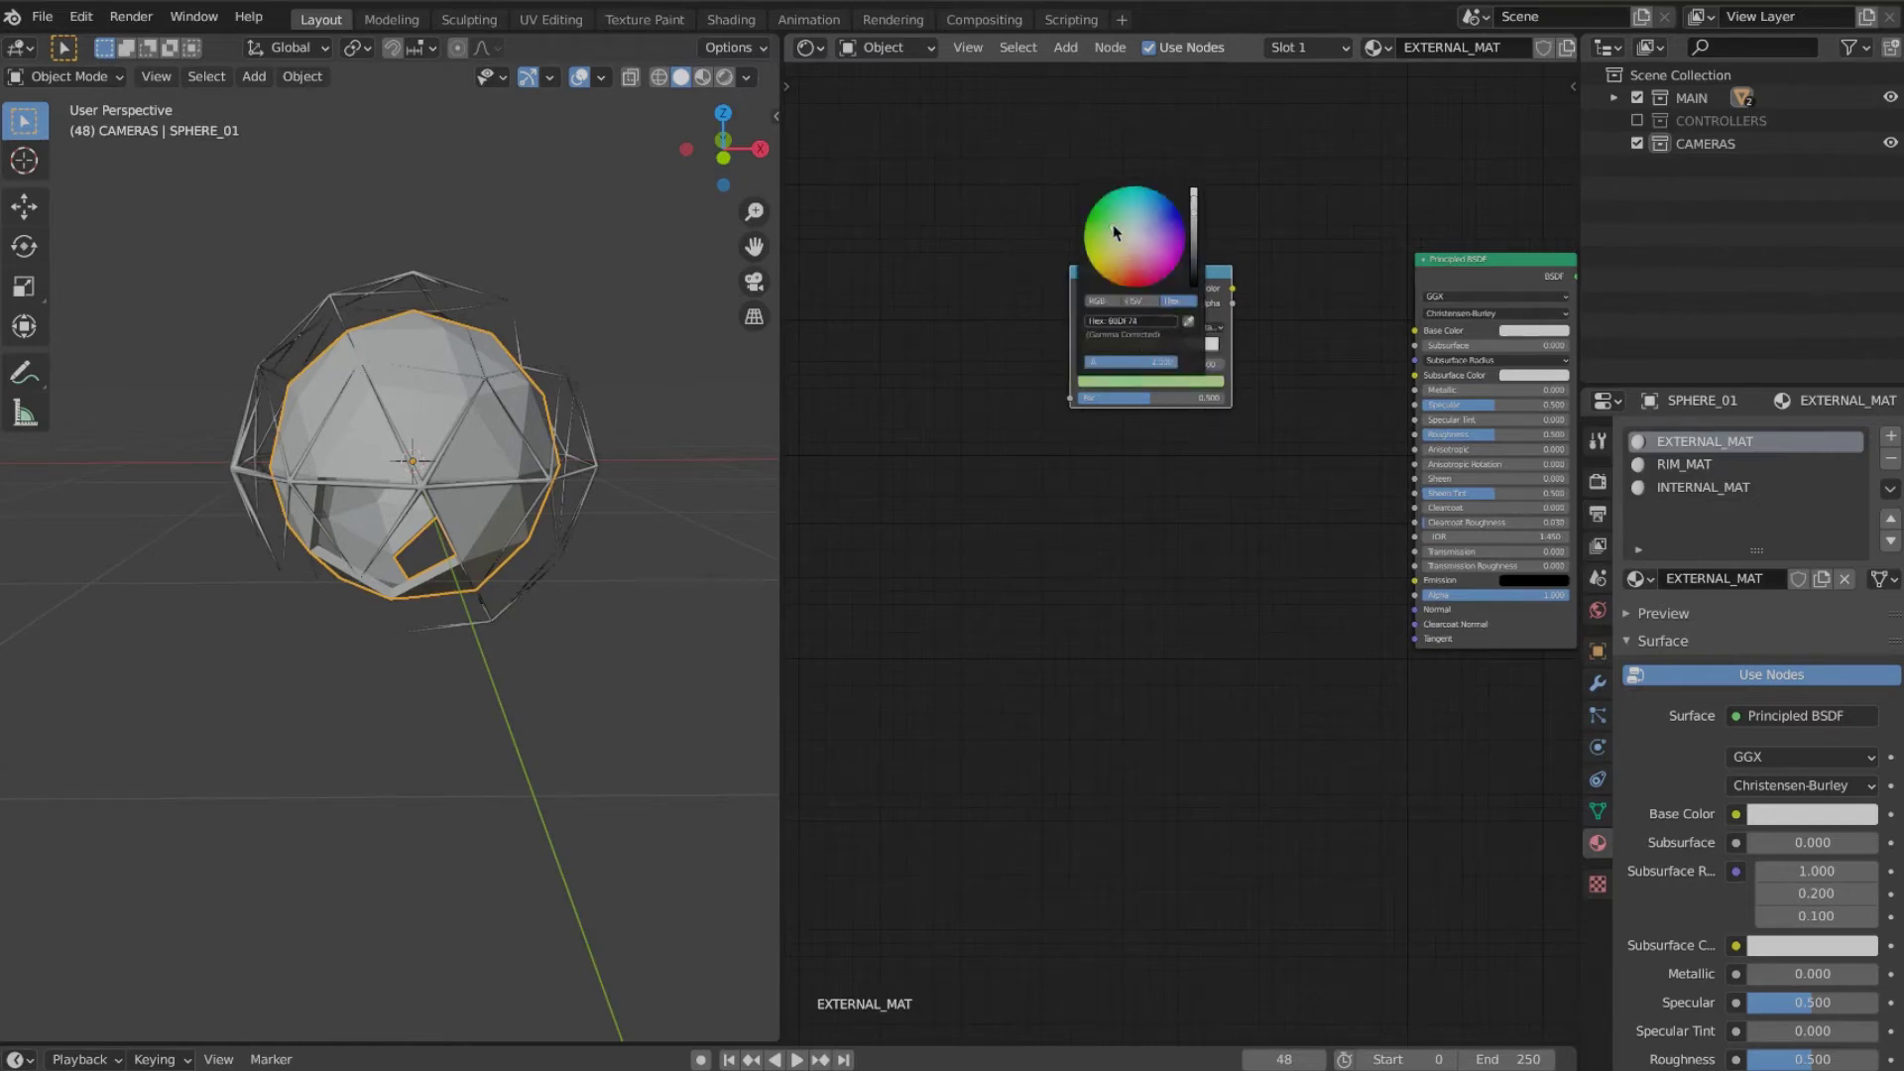
Step: Copy the green stop's hex code into the last ramp stop and shift its hue to soft blue
left_click(1128, 380)
left_click(1150, 320)
key("ctrl+c")
left_click(1185, 347)
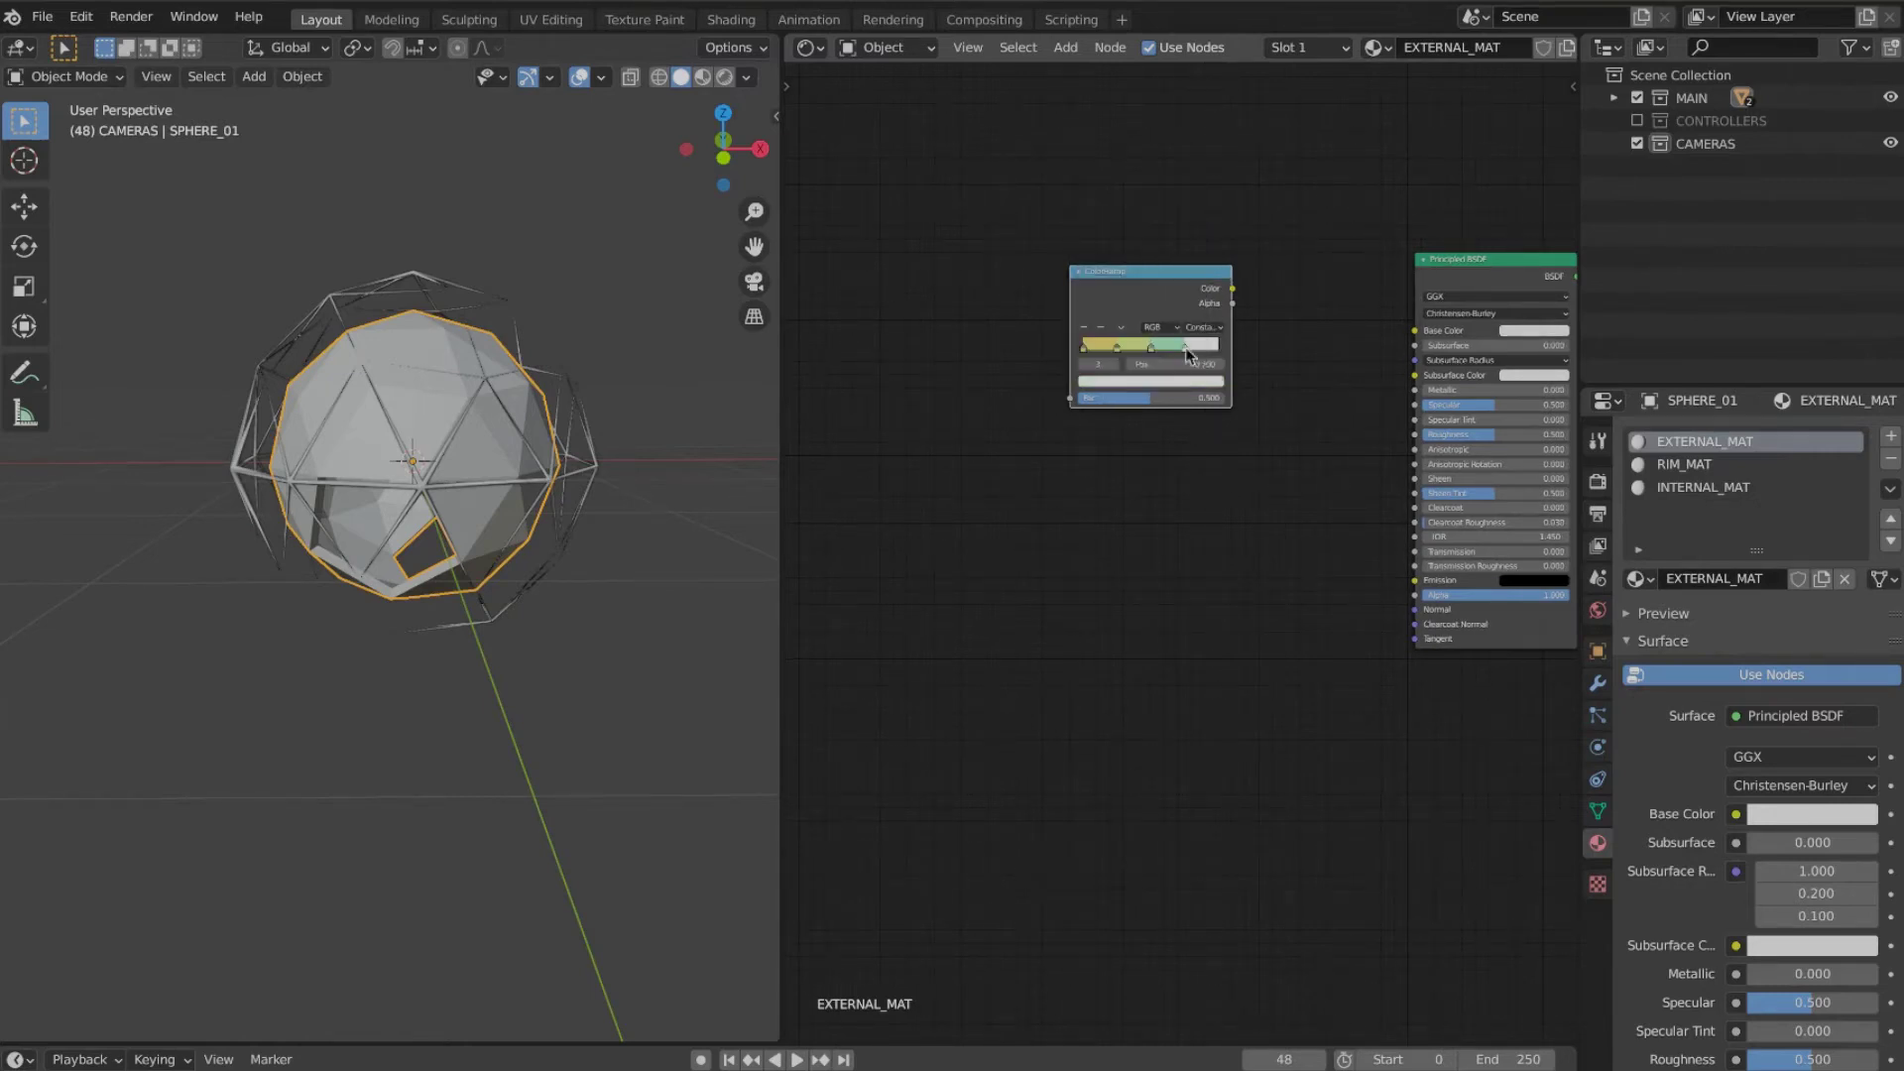
left_click(1141, 382)
left_click(1150, 320)
key("ctrl+v")
key("Return")
Step: Link the ColorRamp colour to Base Color, drive its factor with an Object Info node's Random output, and preview the material
left_click_drag(1397, 327, 1415, 330)
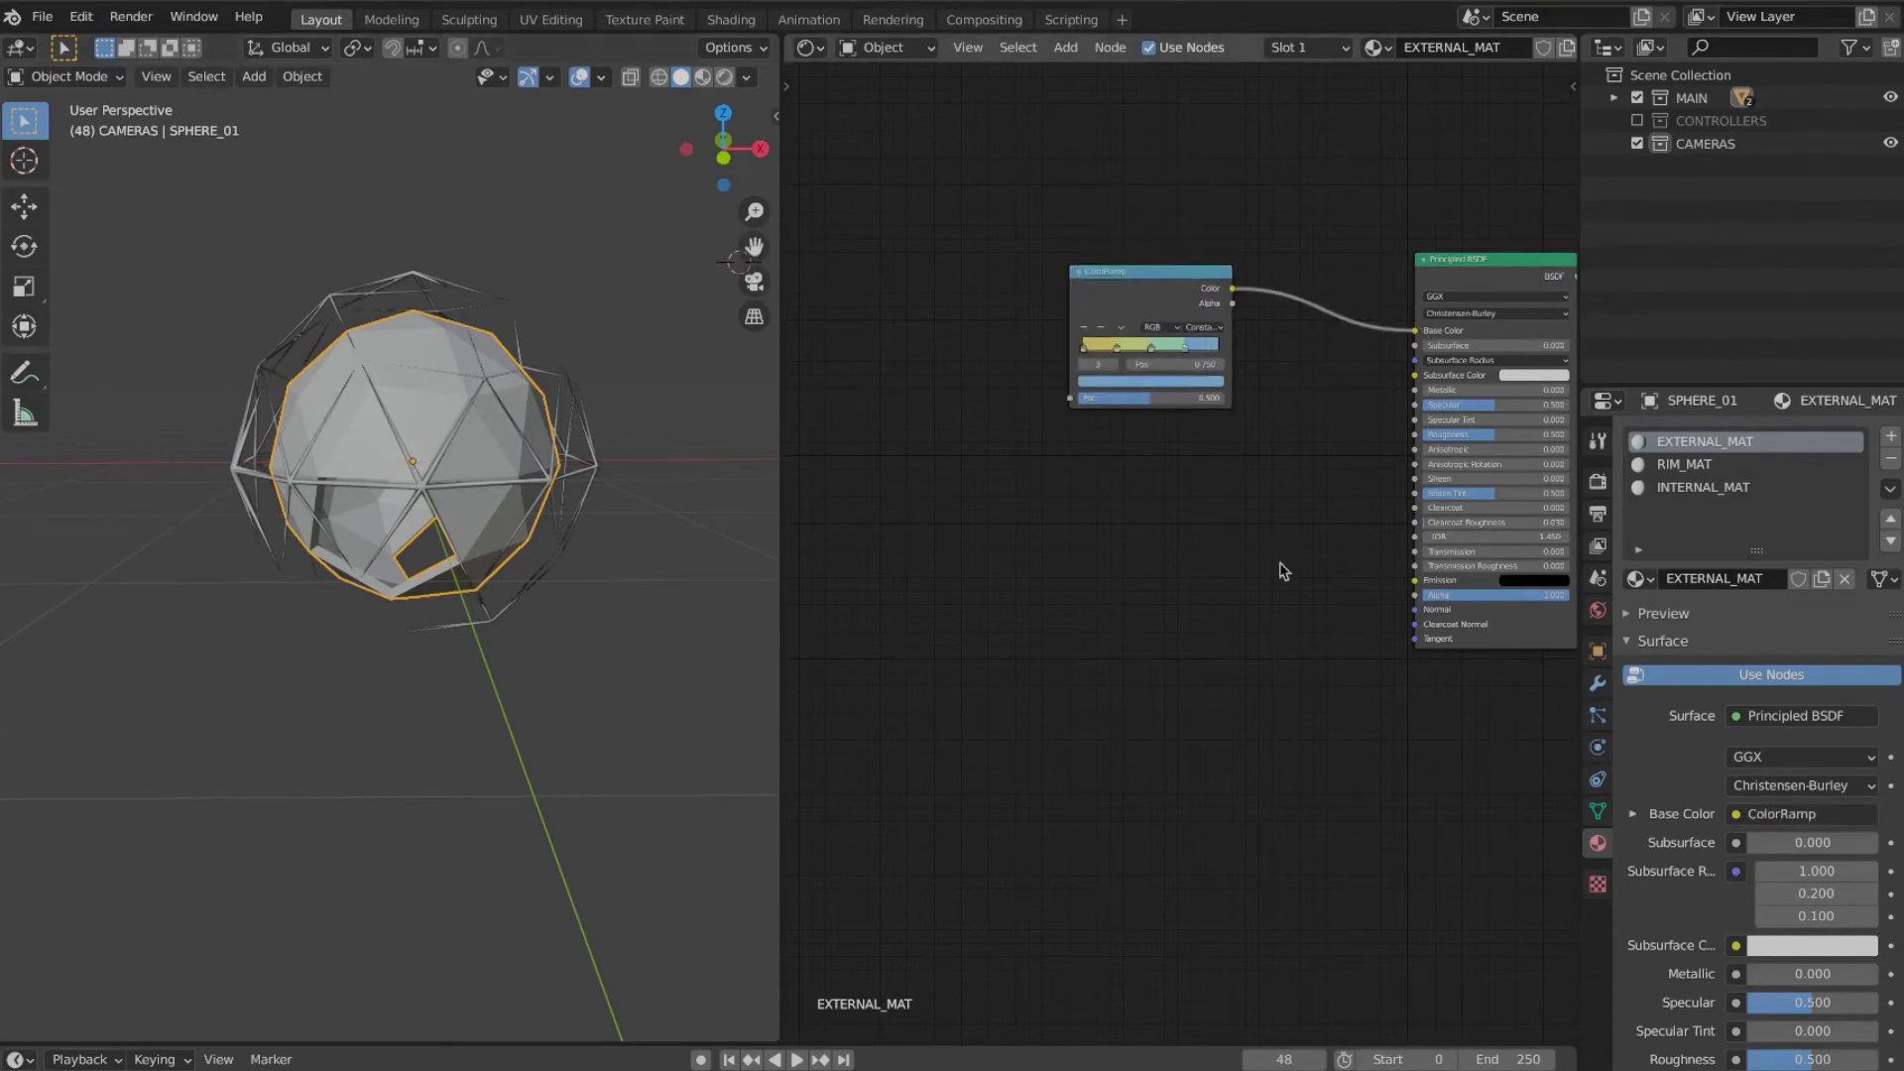
key("z")
mouse_move(633, 524)
middle_mouse_down()
mouse_move(578, 532)
mouse_move(607, 523)
middle_mouse_up()
middle_click_drag(1034, 502, 1101, 501)
key("shift+a")
mouse_move(1140, 357)
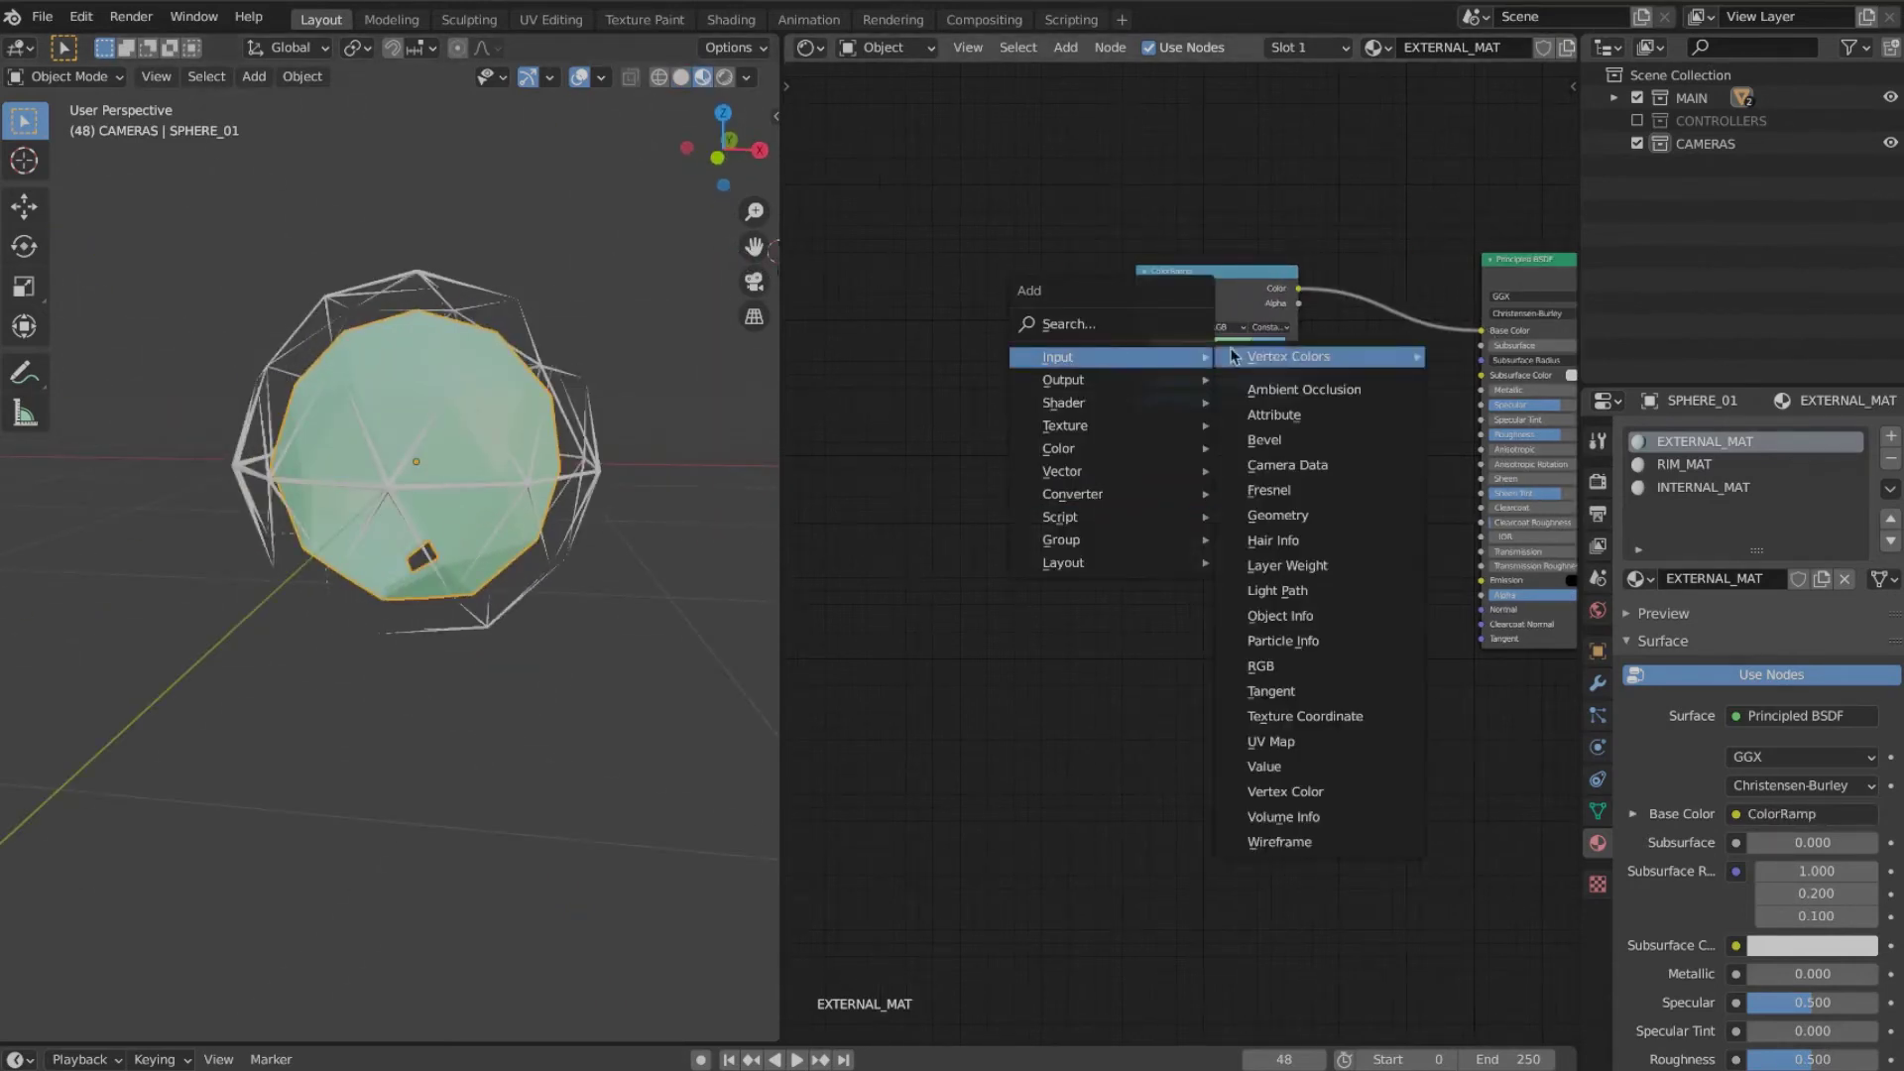
left_click(1280, 616)
left_click(849, 281)
left_click_drag(940, 359, 1137, 398)
middle_click_drag(166, 433, 150, 381)
scroll(151, 381, "up", 3)
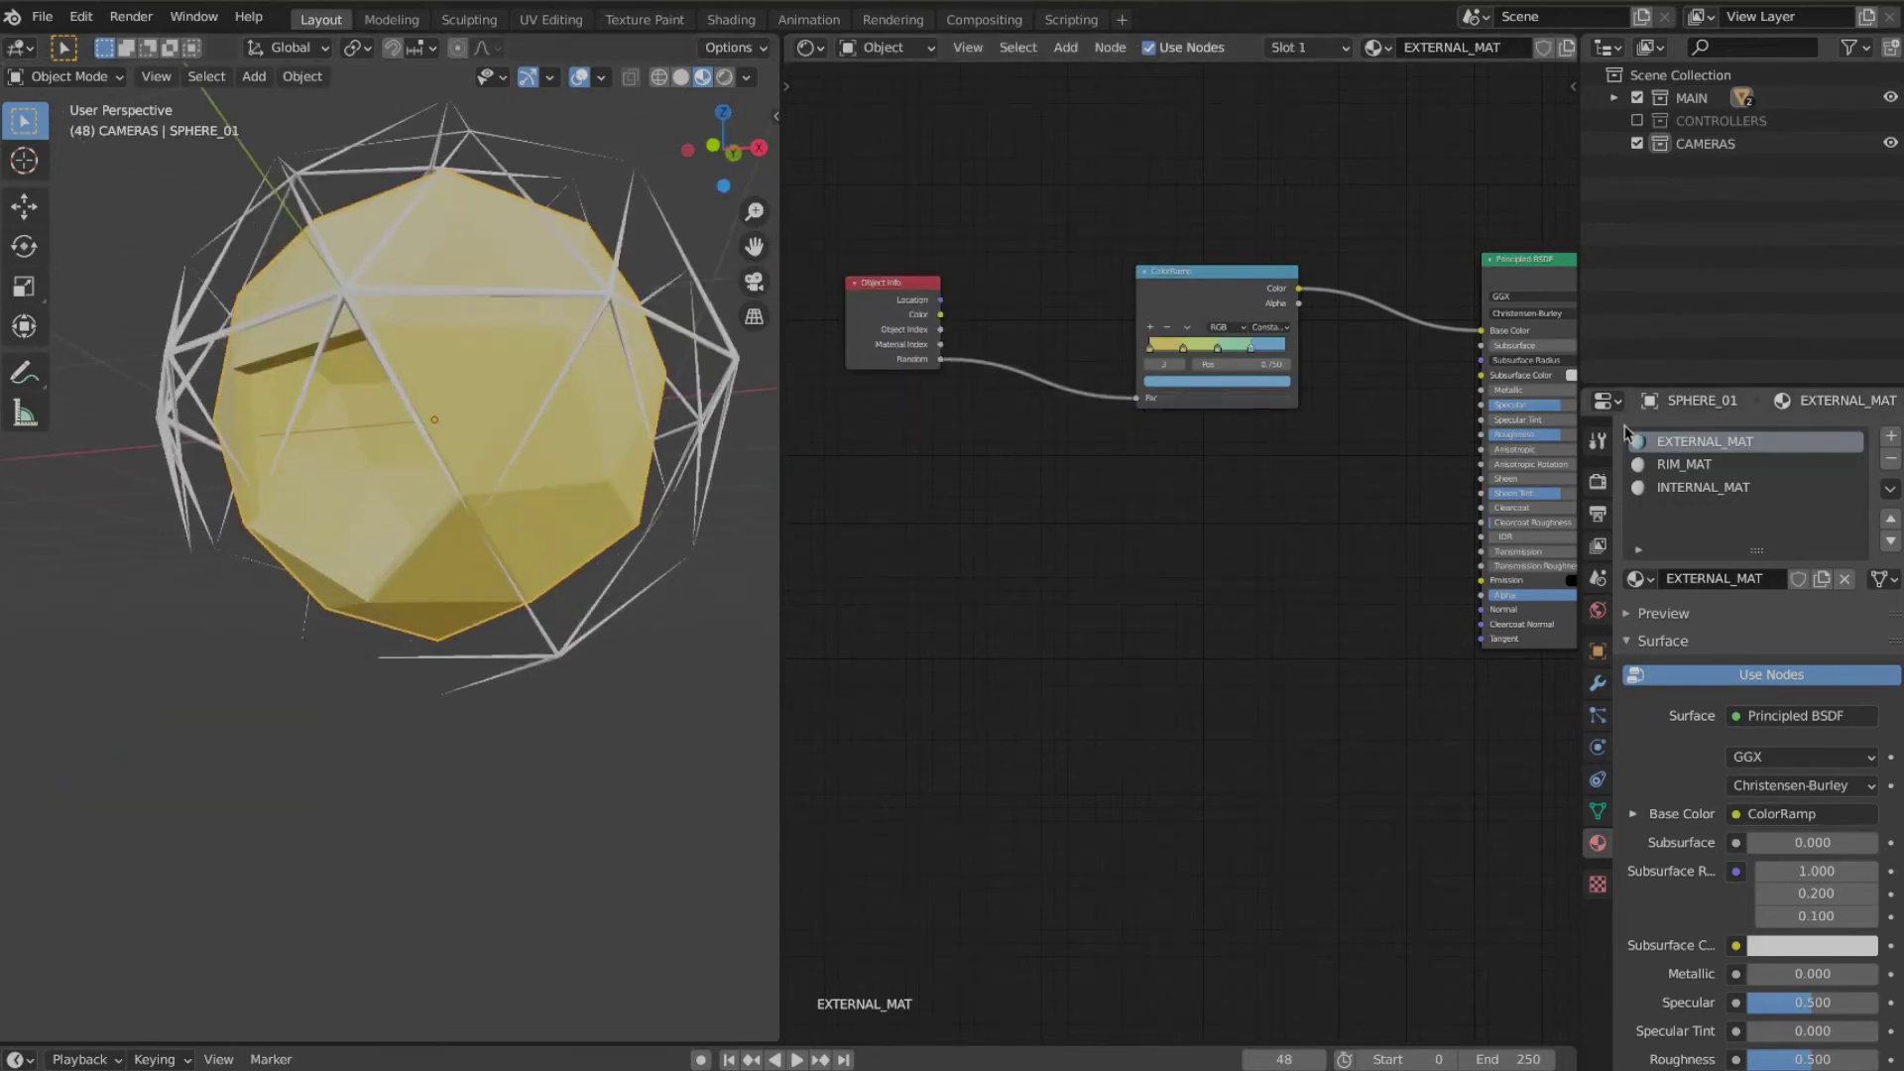
Step: Set the inner sphere's Solidify Material Offset to 2 and raise the Rim material offset by one
left_click(1597, 684)
left_click(1648, 844)
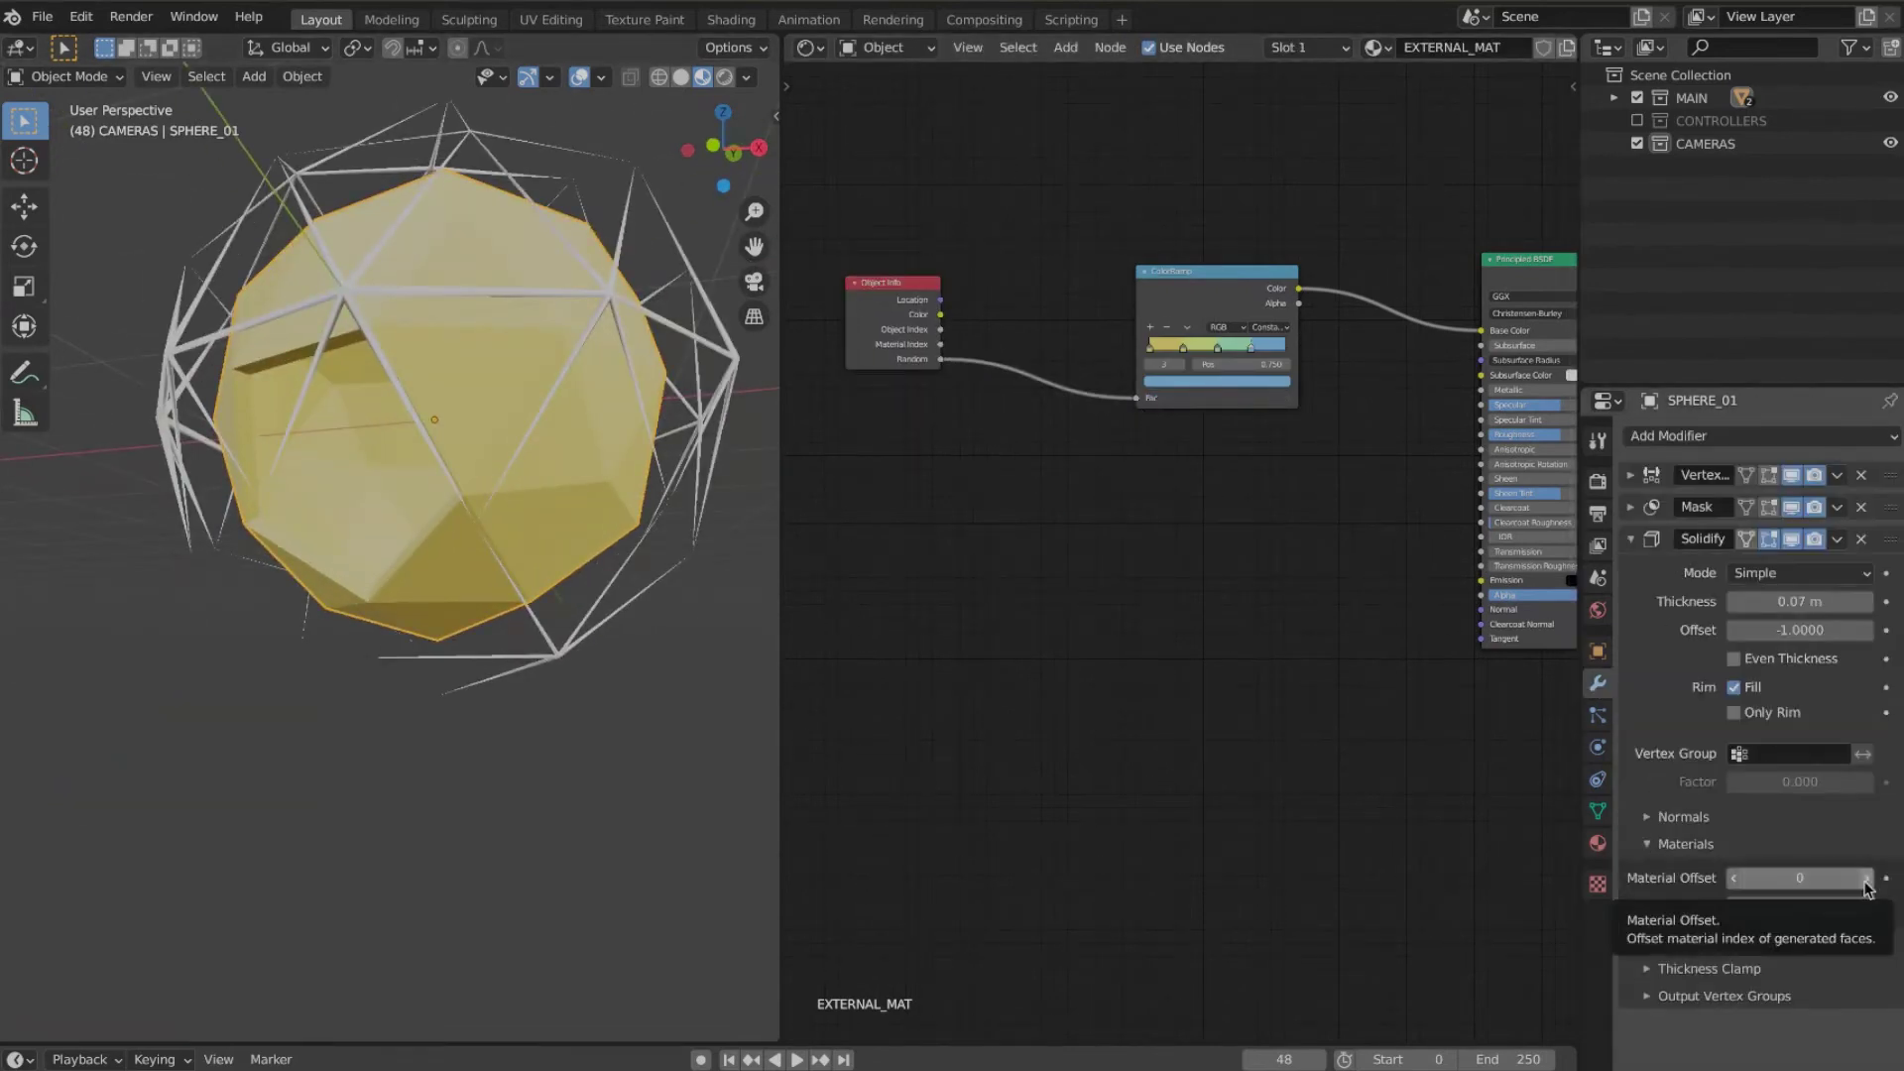
left_click(1598, 844)
left_click(1597, 684)
left_click(1865, 904)
left_click(1866, 880)
left_click(1865, 880)
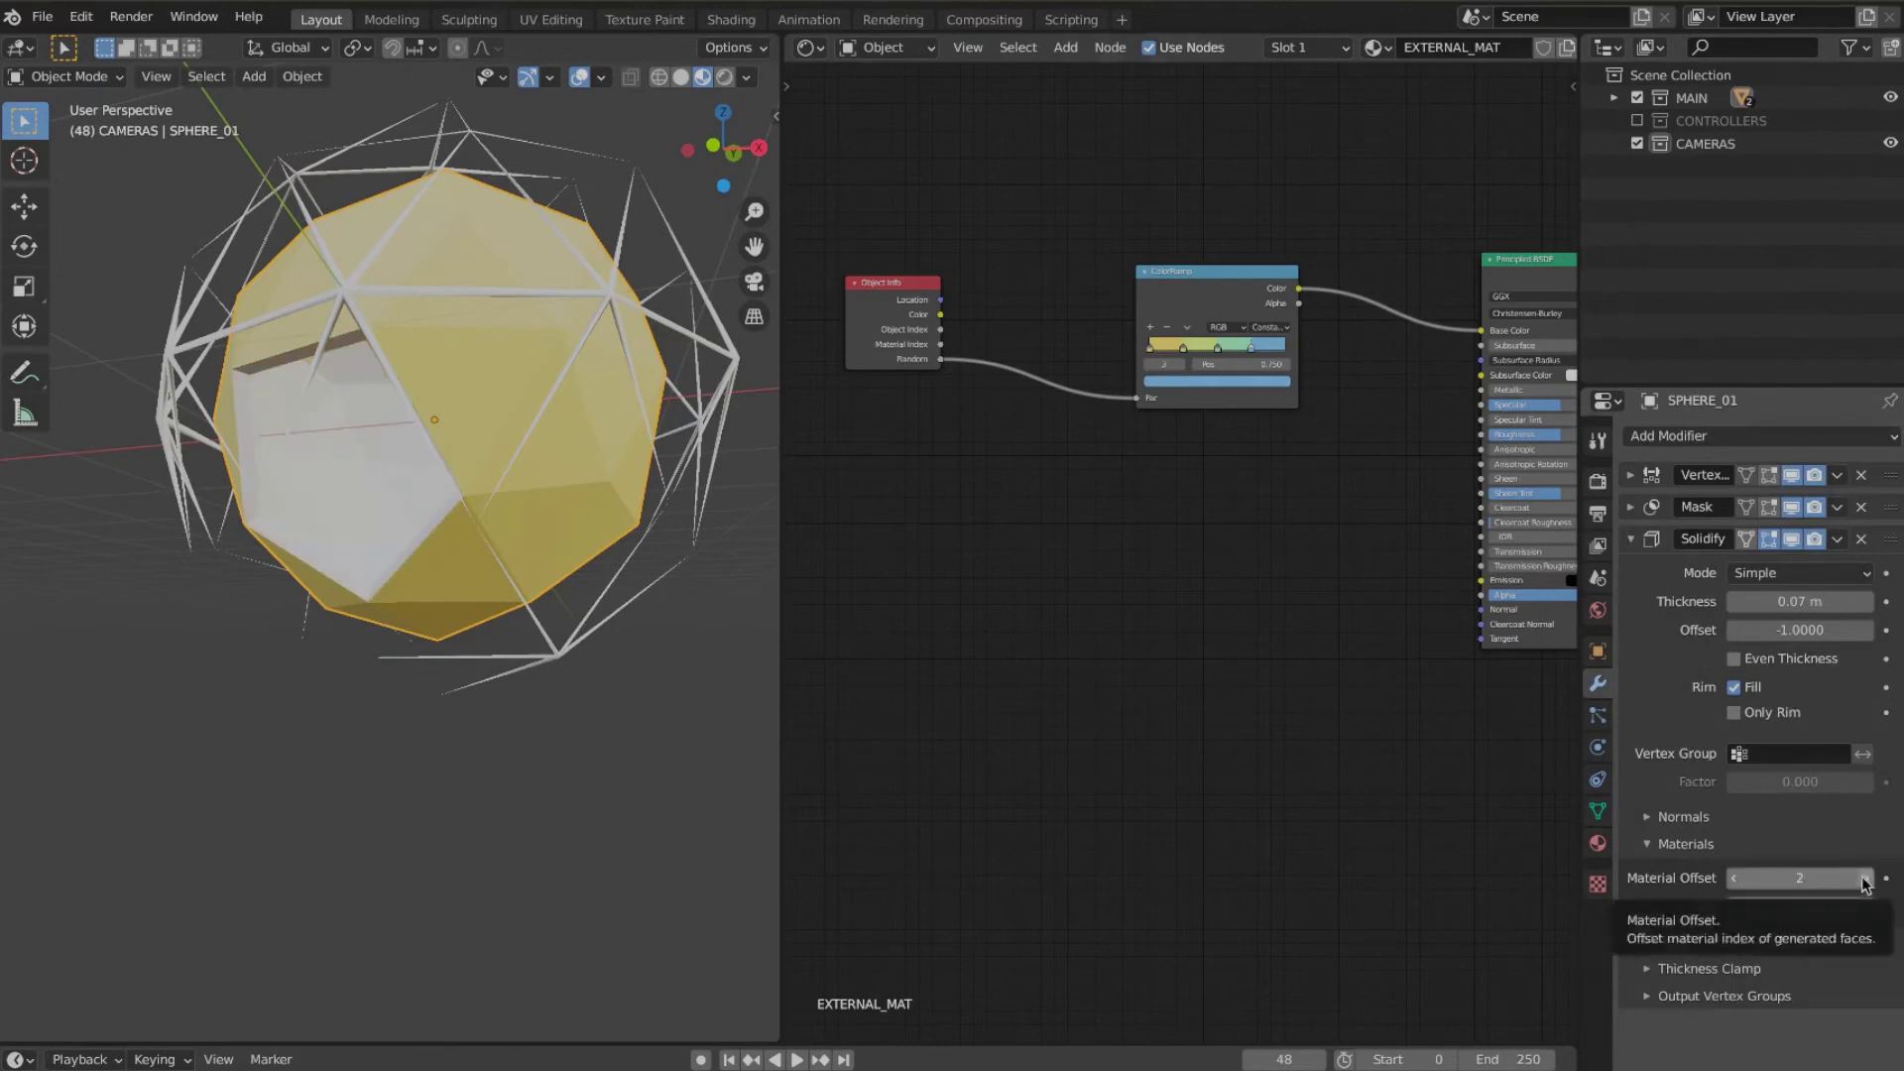
middle_click_drag(467, 436, 587, 470)
Step: Set the roughness of RIM_MAT's Principled BSDF to 0.8
left_click(1598, 843)
left_click(1682, 464)
middle_click_drag(1528, 416, 1306, 416)
left_click(1379, 330)
left_click(1363, 435)
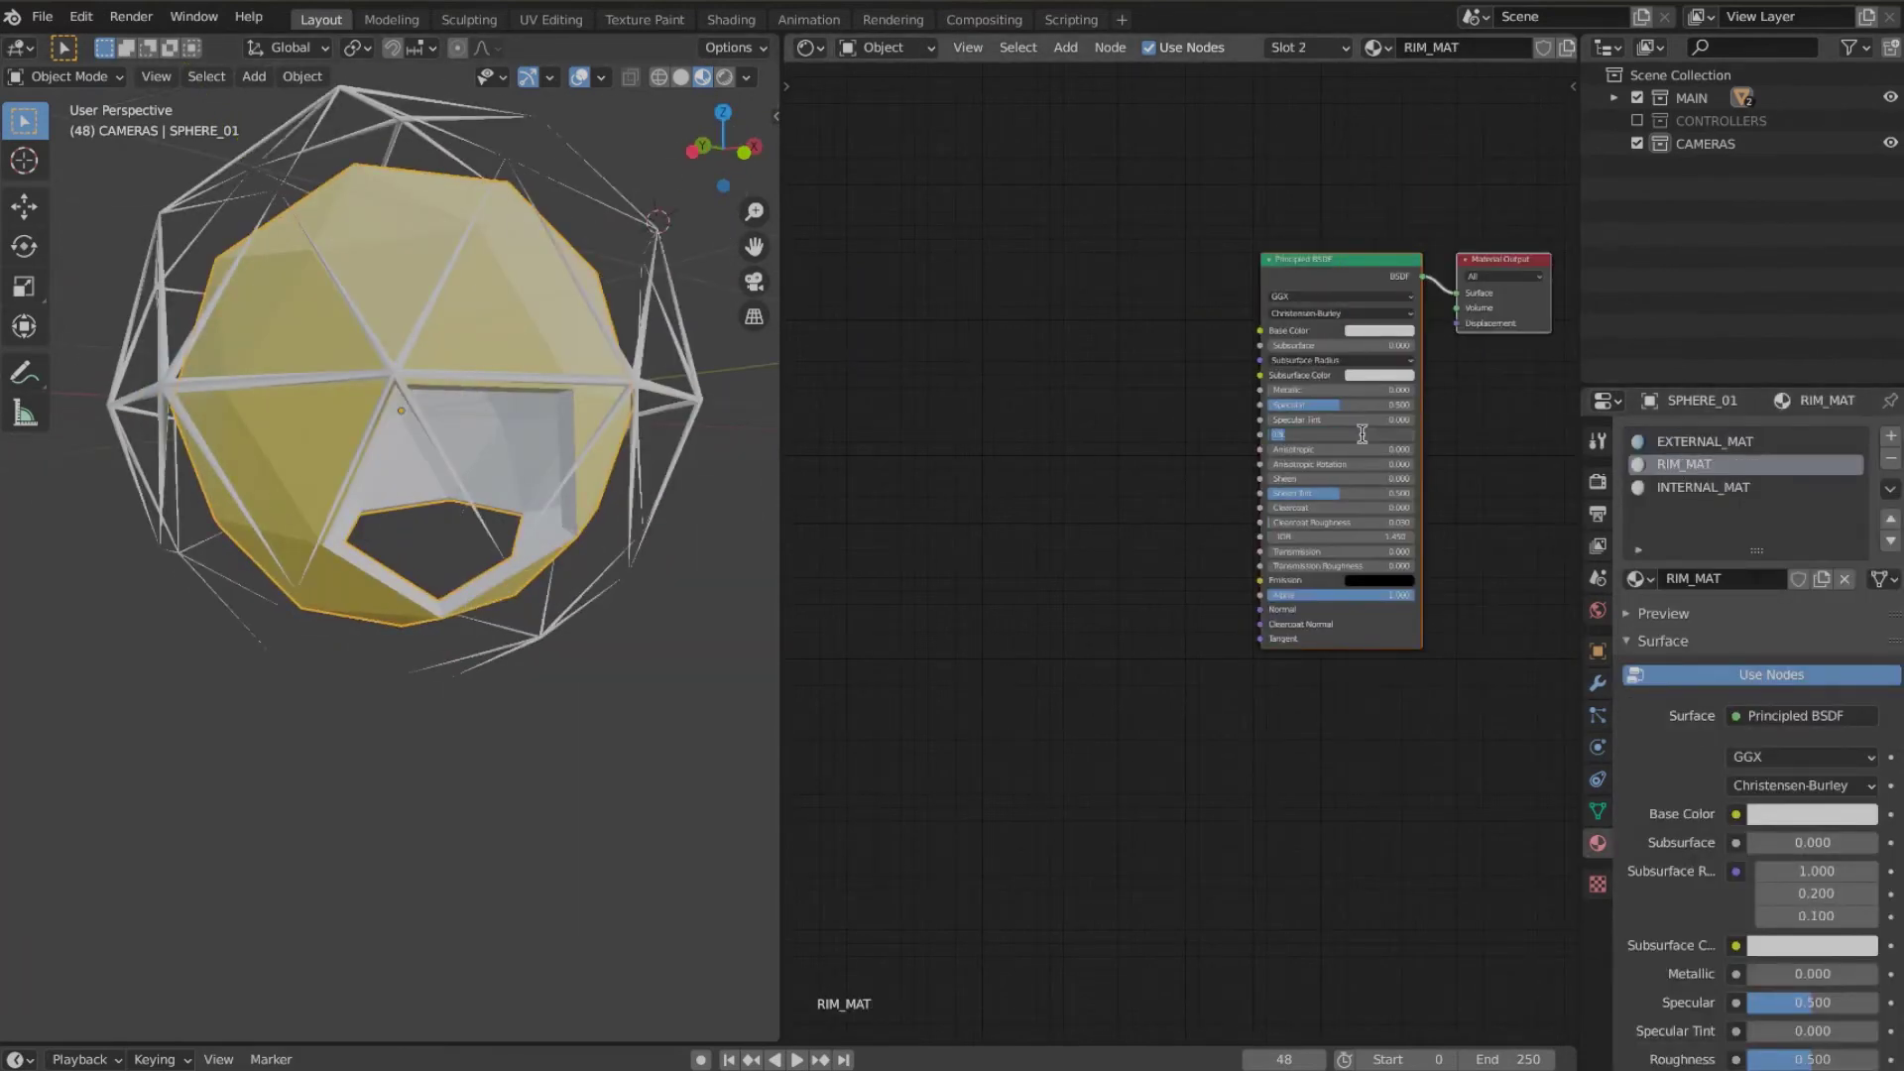
left_click(1378, 331)
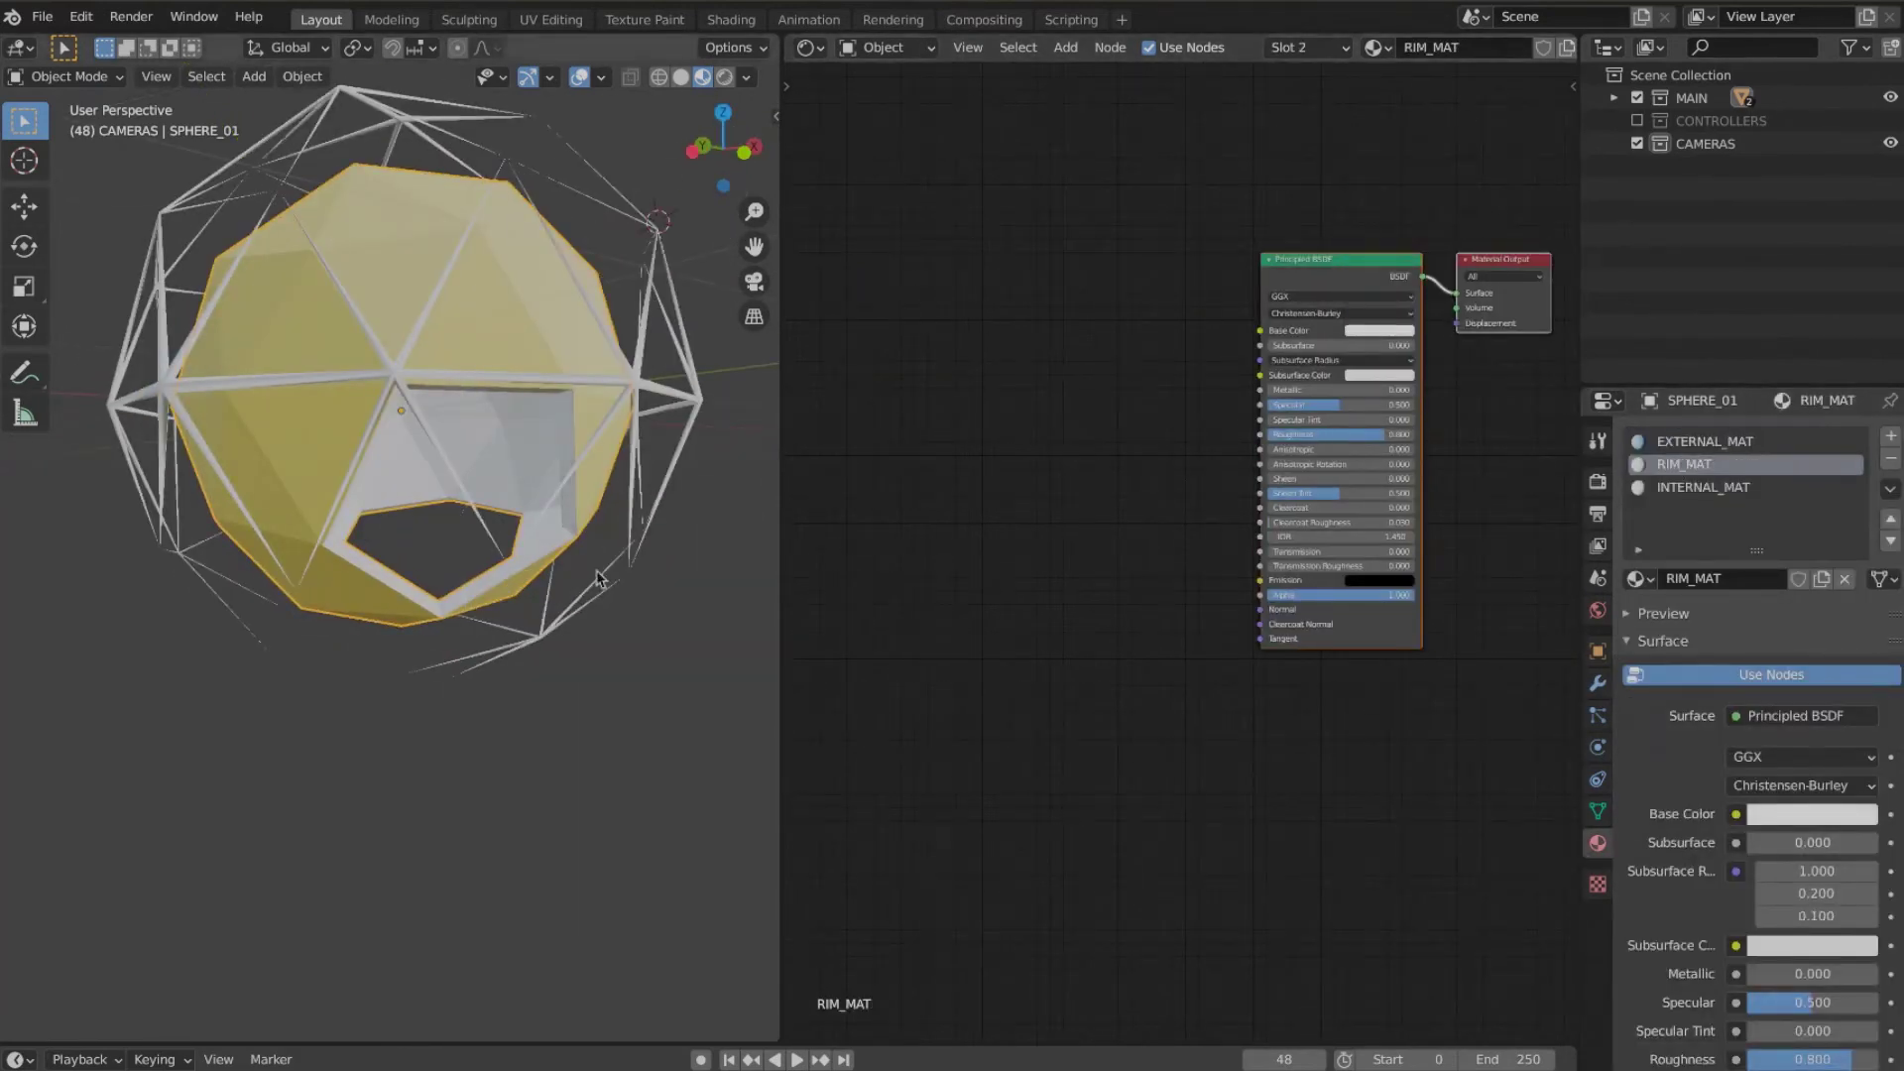
middle_click_drag(599, 578, 595, 557)
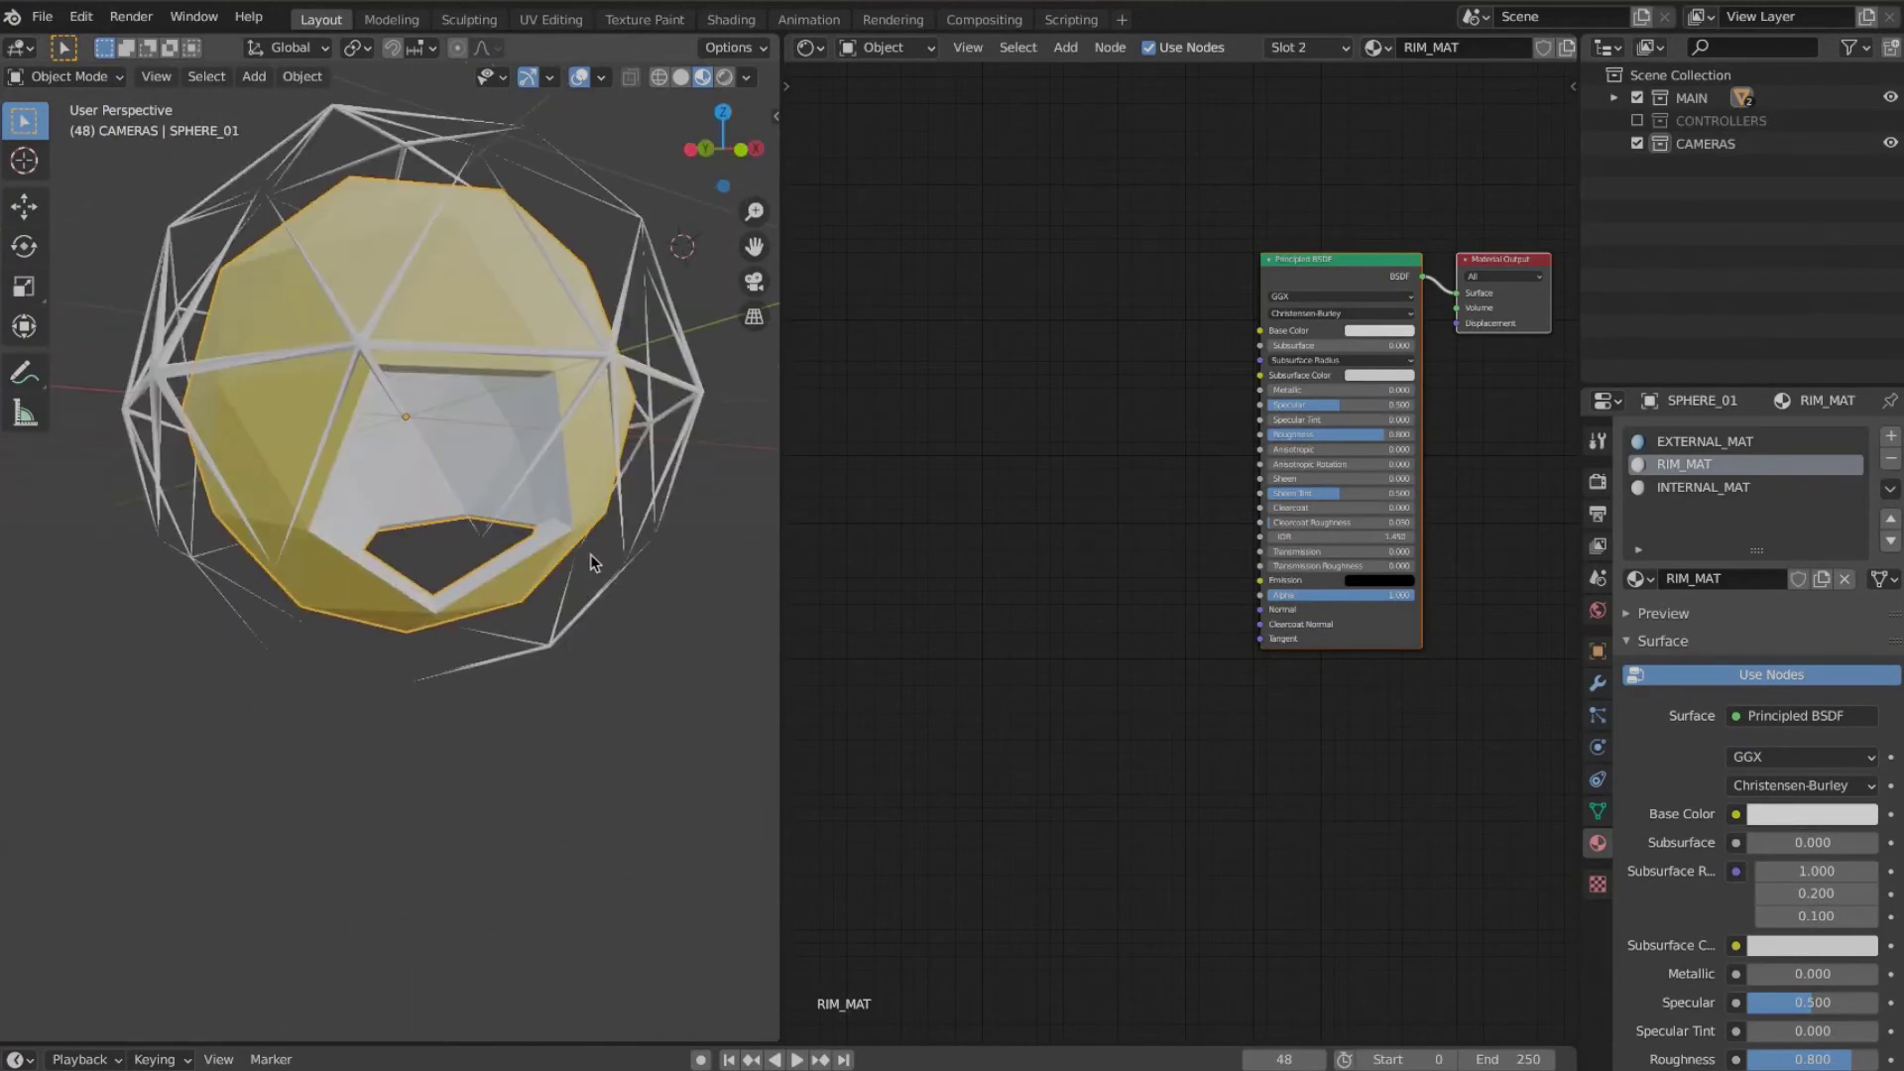
Step: Copy the Object Info and ColorRamp nodes from EXTERNAL_MAT into INTERNAL_MAT
middle_click_drag(1537, 422, 1484, 421)
left_click(1704, 442)
middle_click_drag(789, 290, 1103, 289)
left_click(937, 288, "shift")
key("ctrl+c")
left_click(1704, 487)
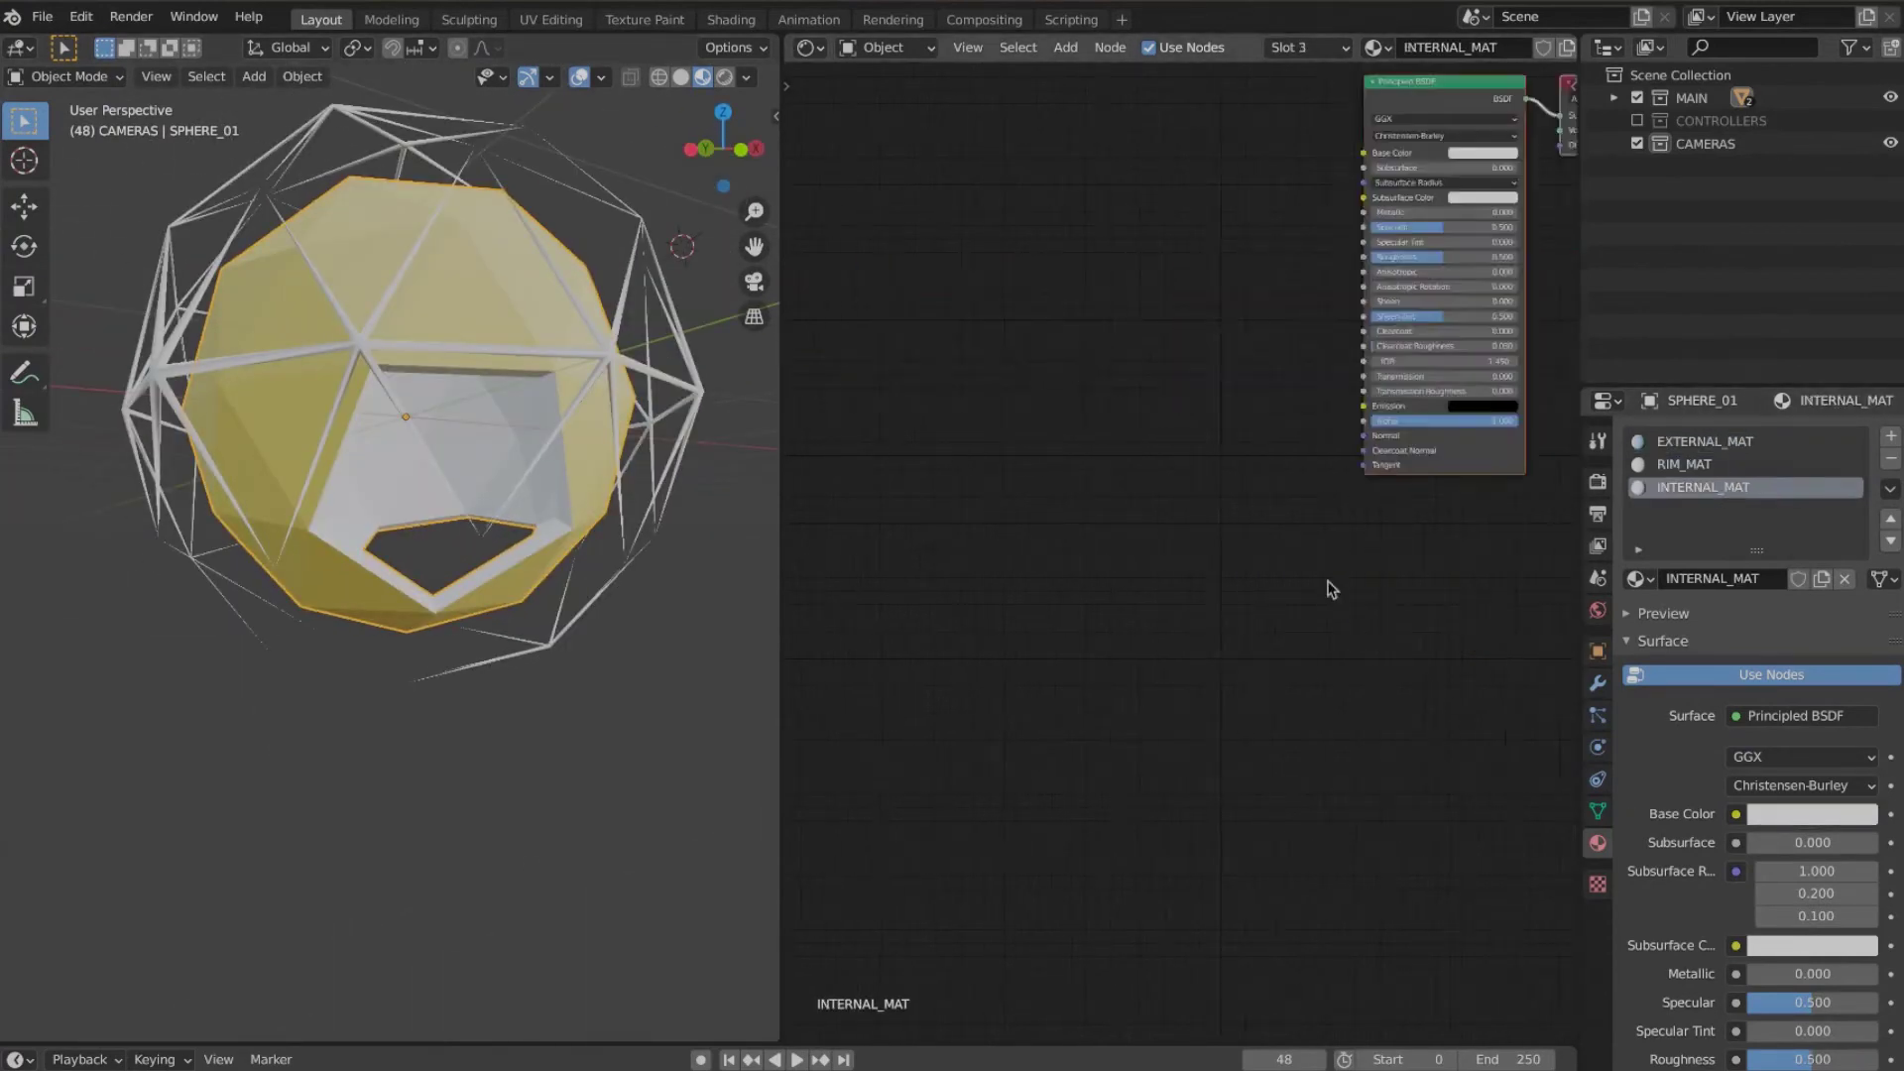
middle_click_drag(1330, 586, 1274, 816)
key("ctrl+v")
Step: Replace INTERNAL_MAT's Principled BSDF with an Emission shader linked from the ColorRamp colour to the output's Surface
key("x")
key("shift+a")
mouse_move(1294, 454)
left_click(1480, 498)
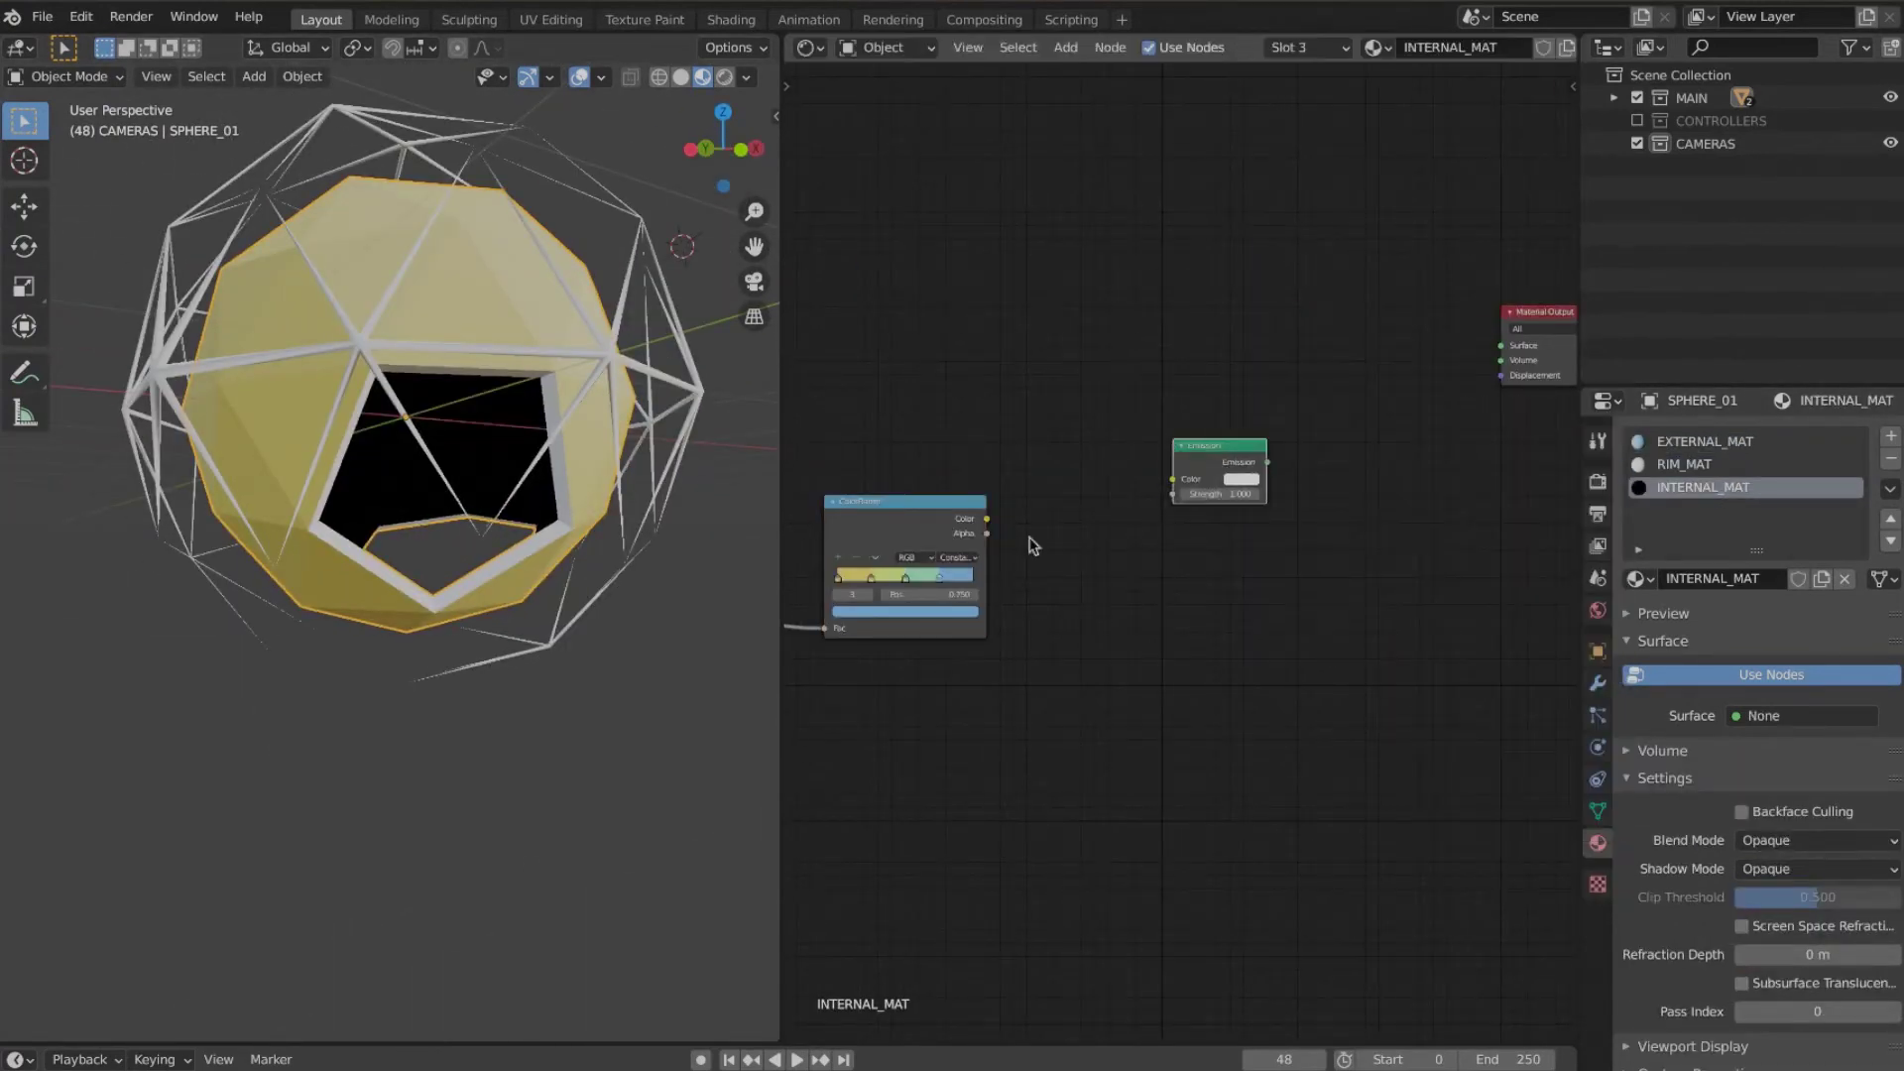
left_click_drag(1523, 349, 1507, 347)
Step: Try an Emission strength of 0.3 in INTERNAL_MAT
double_click(1226, 494)
type("0.3")
key("Return")
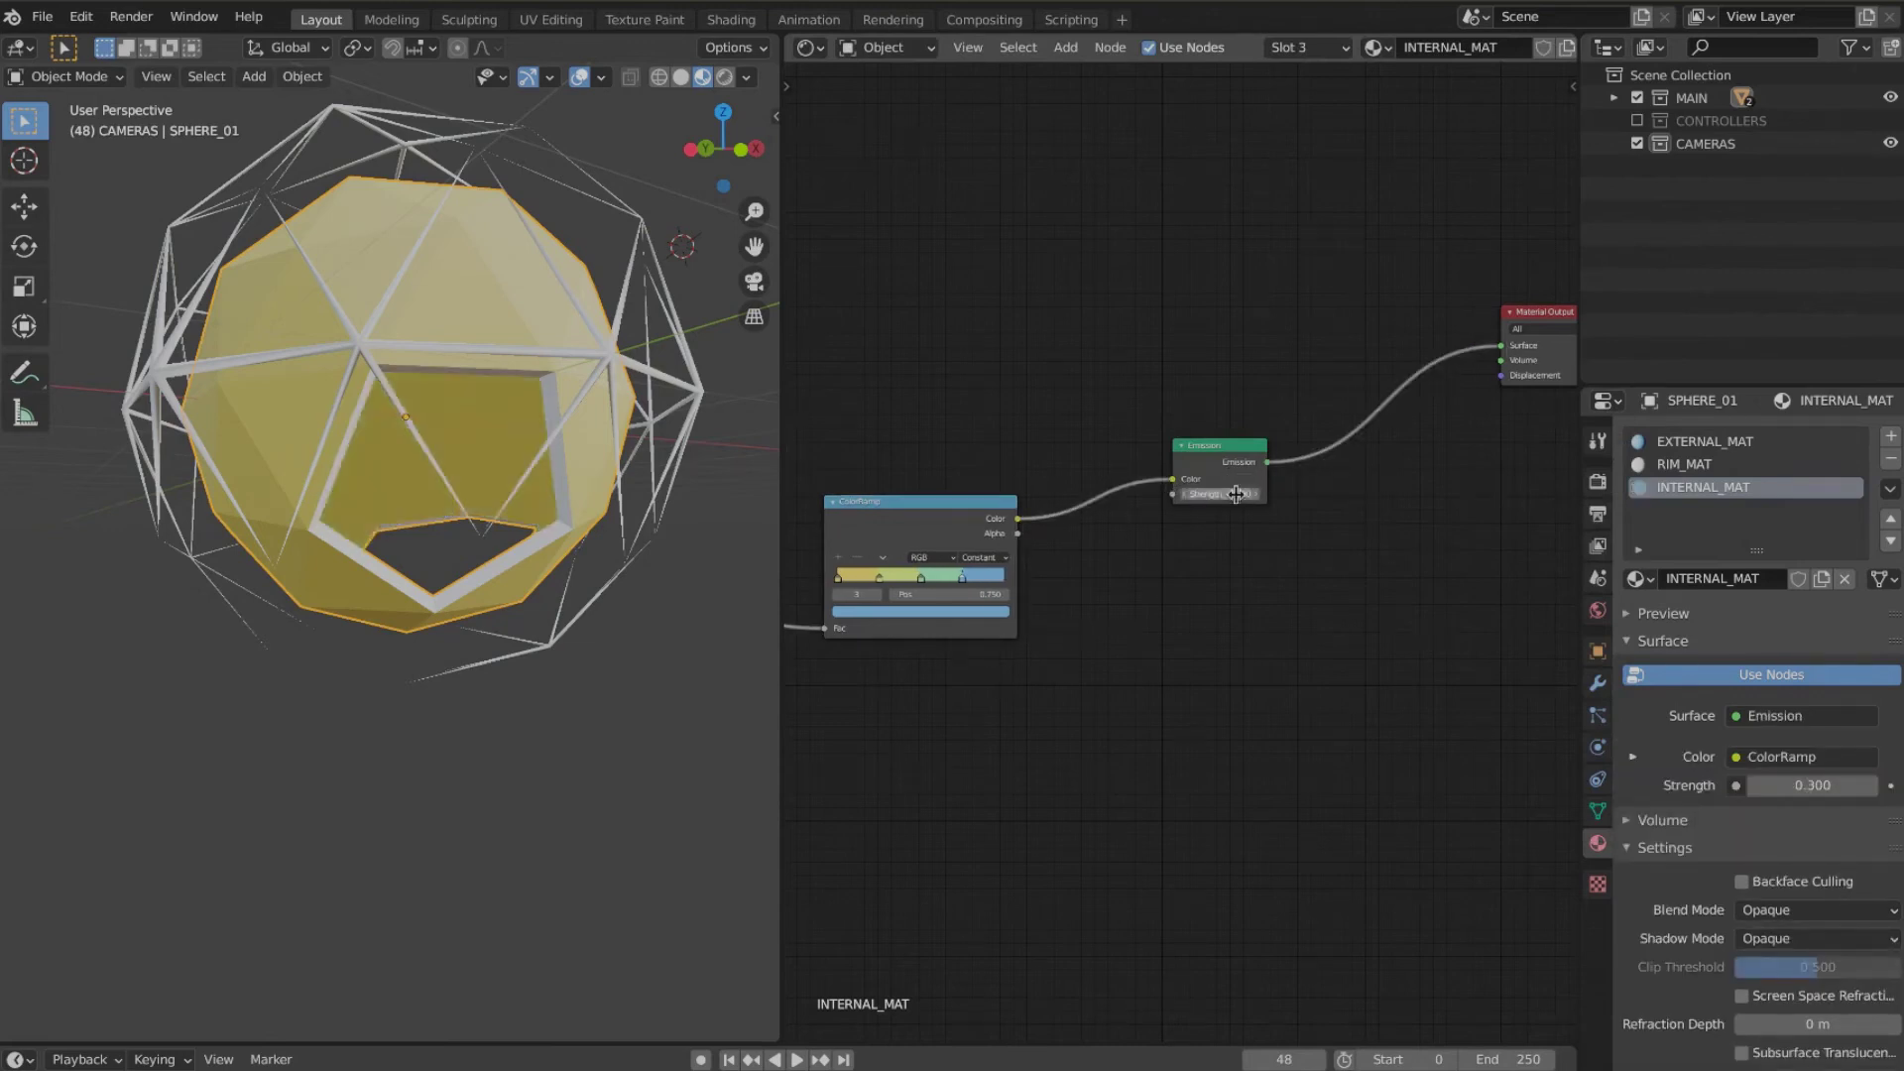
Step: Set INTERNAL_MAT's Emission strength to 3
double_click(1236, 494)
type("3")
key("Return")
mouse_move(446, 540)
middle_mouse_down()
mouse_move(341, 567)
mouse_move(466, 526)
middle_mouse_up()
Step: Give the wireframe shell's LIGHT_MAT an Emission shader in place of its Principled BSDF, linked to the material output's Surface
left_click(491, 468)
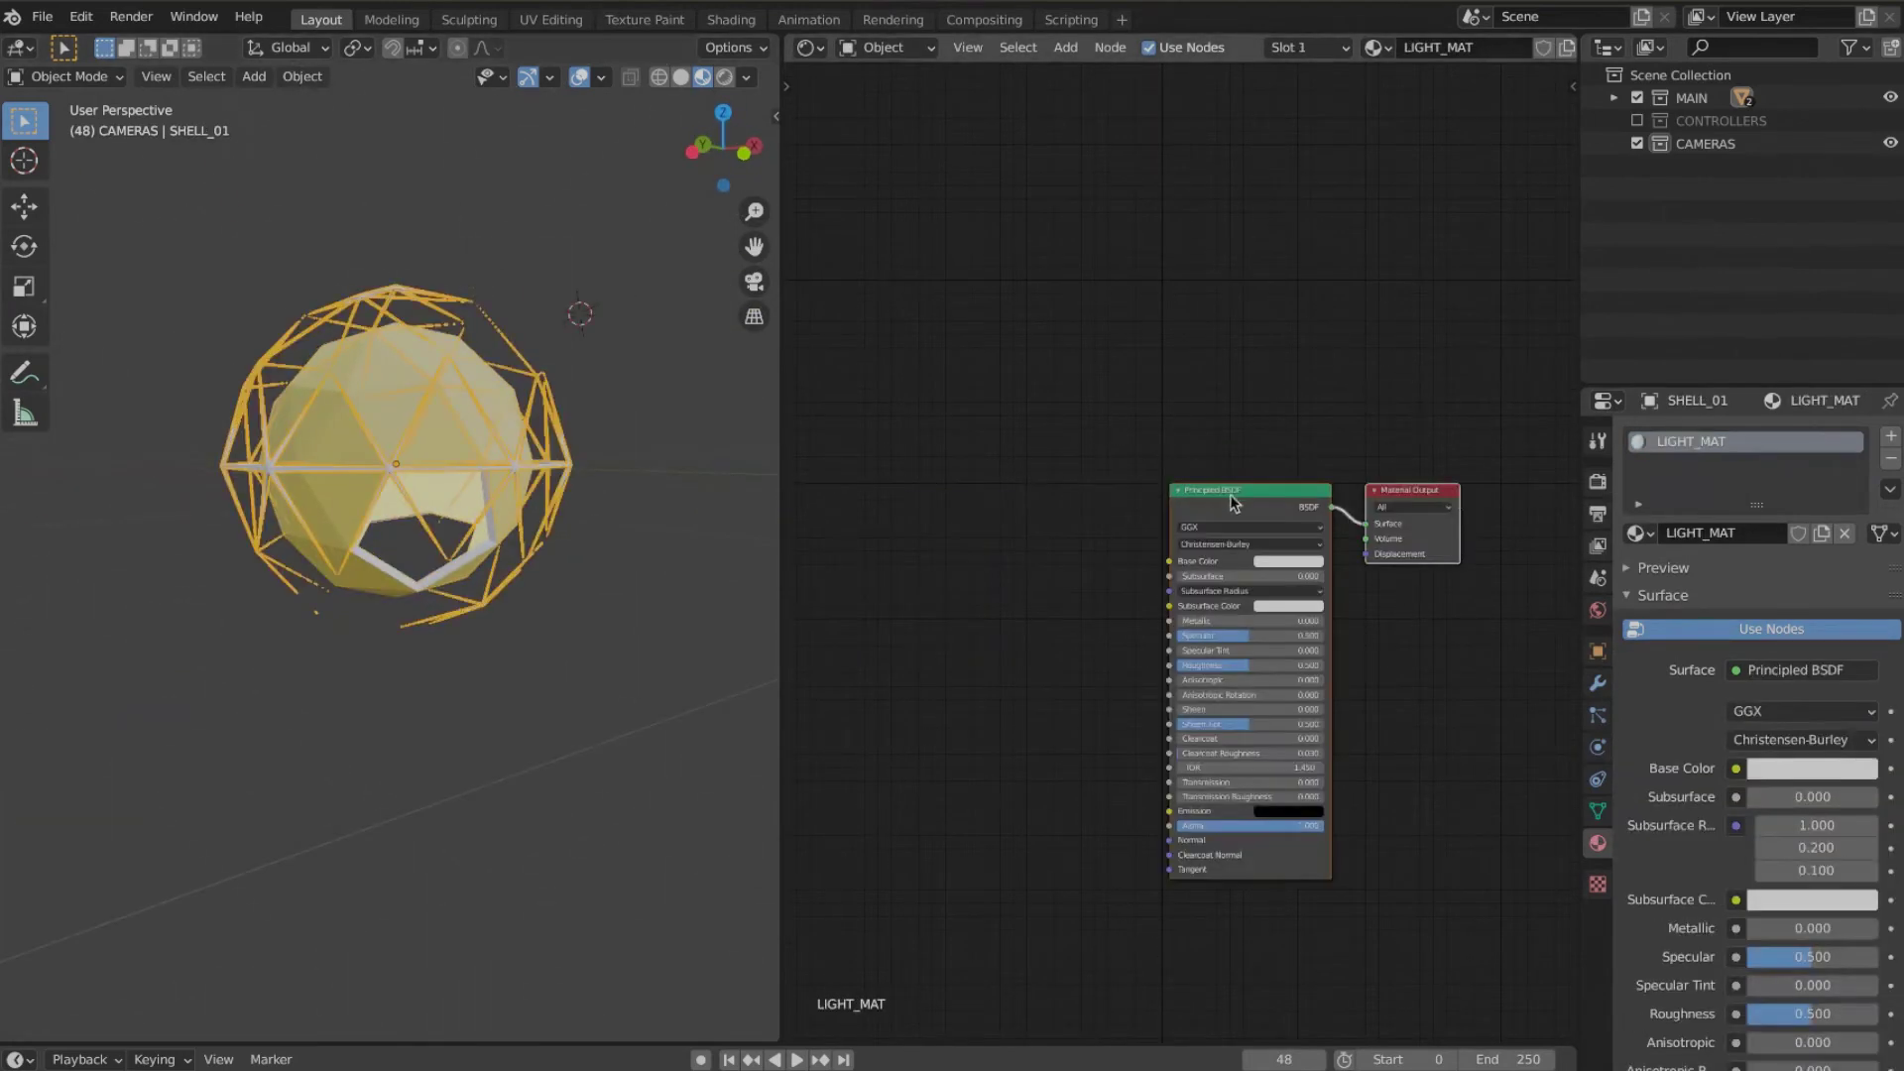
left_click_drag(1232, 498, 1185, 264)
left_click_drag(1380, 253, 1468, 329)
left_click_drag(1220, 252, 1154, 261)
key("x")
key("shift+a")
mouse_move(1059, 464)
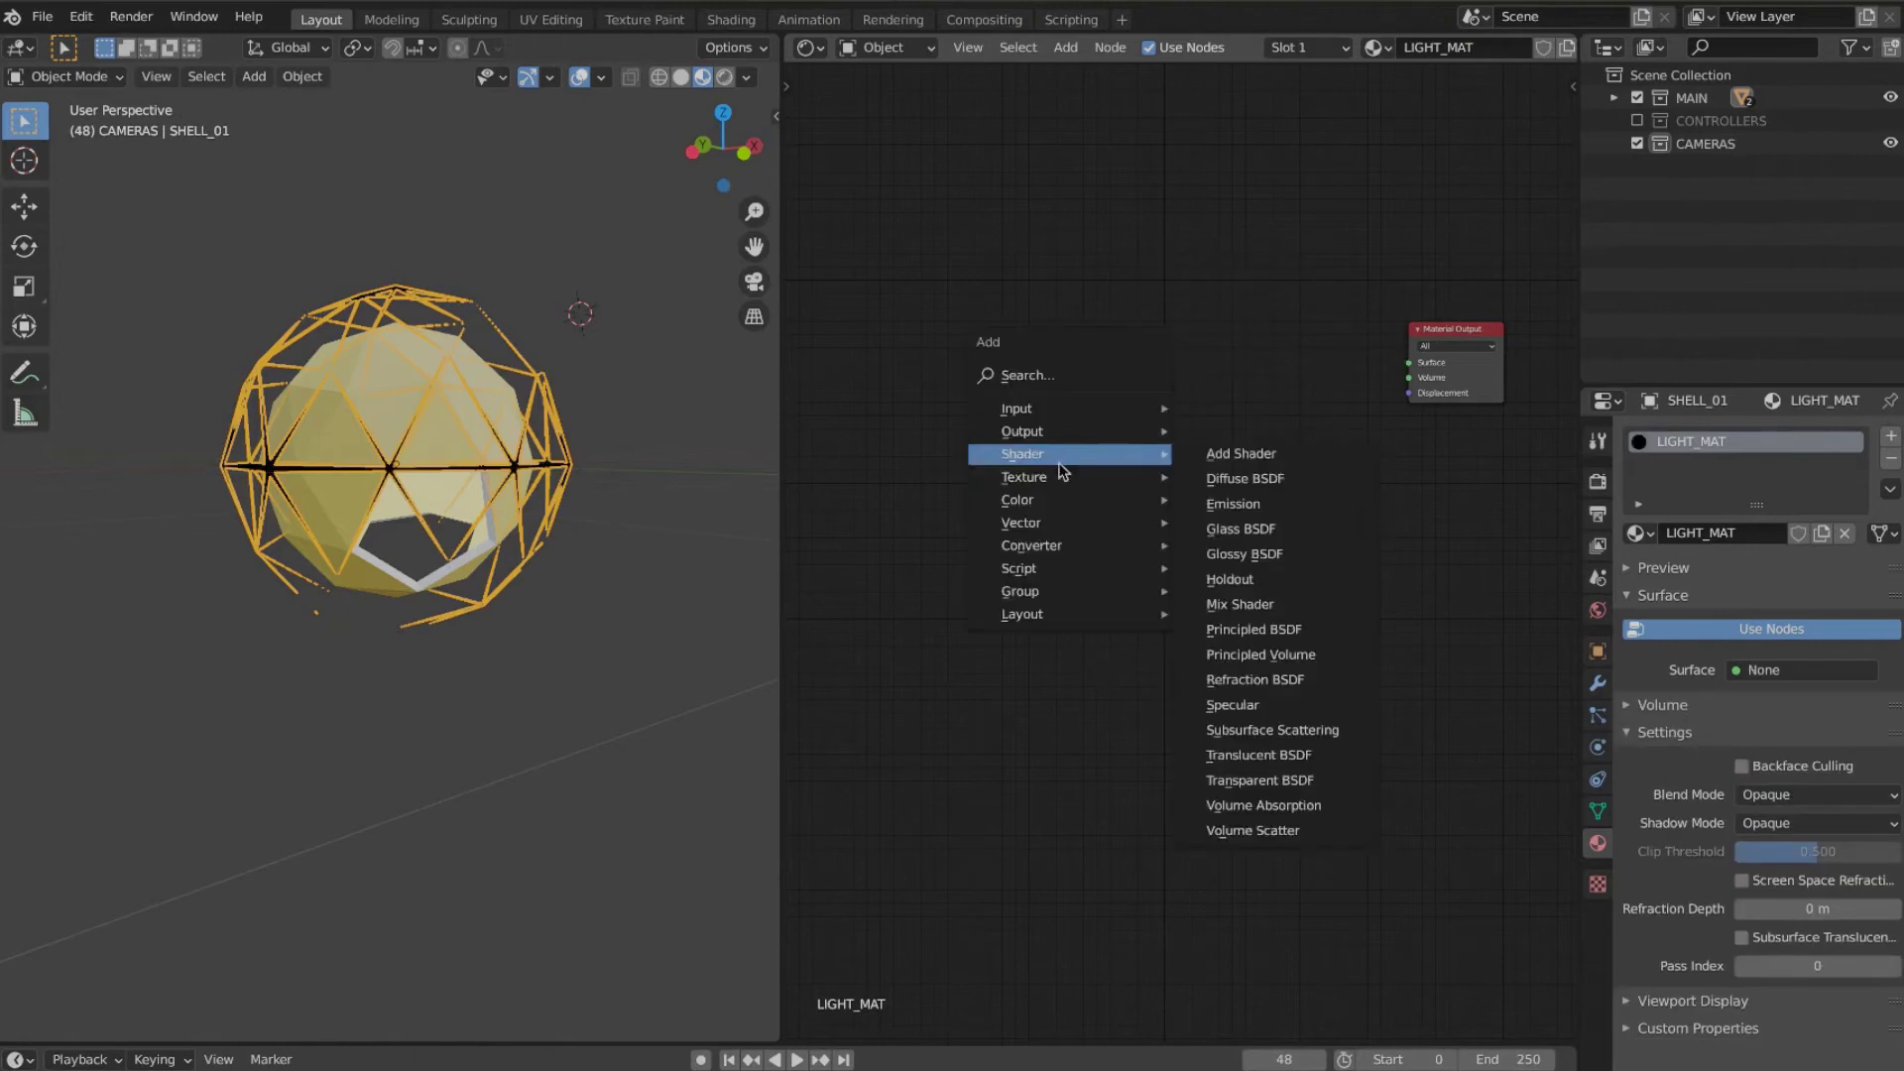
left_click(1280, 517)
key("Return")
Step: Play the animation briefly and switch the viewport to Rendered shading
left_click(635, 427)
middle_click_drag(556, 436, 595, 451)
scroll(595, 451, "down", 3)
key("space")
key("space")
left_click(725, 78)
scroll(640, 716, "up", 5)
middle_click_drag(641, 705, 640, 734)
scroll(640, 734, "down", 1)
Step: Enable Ambient Occlusion, Bloom, Screen Space Reflections and High Bitdepth shadows in the Eevee render settings
left_click(1598, 482)
left_click(1642, 527)
left_click(1627, 555)
left_click(1627, 554)
left_click(1643, 609)
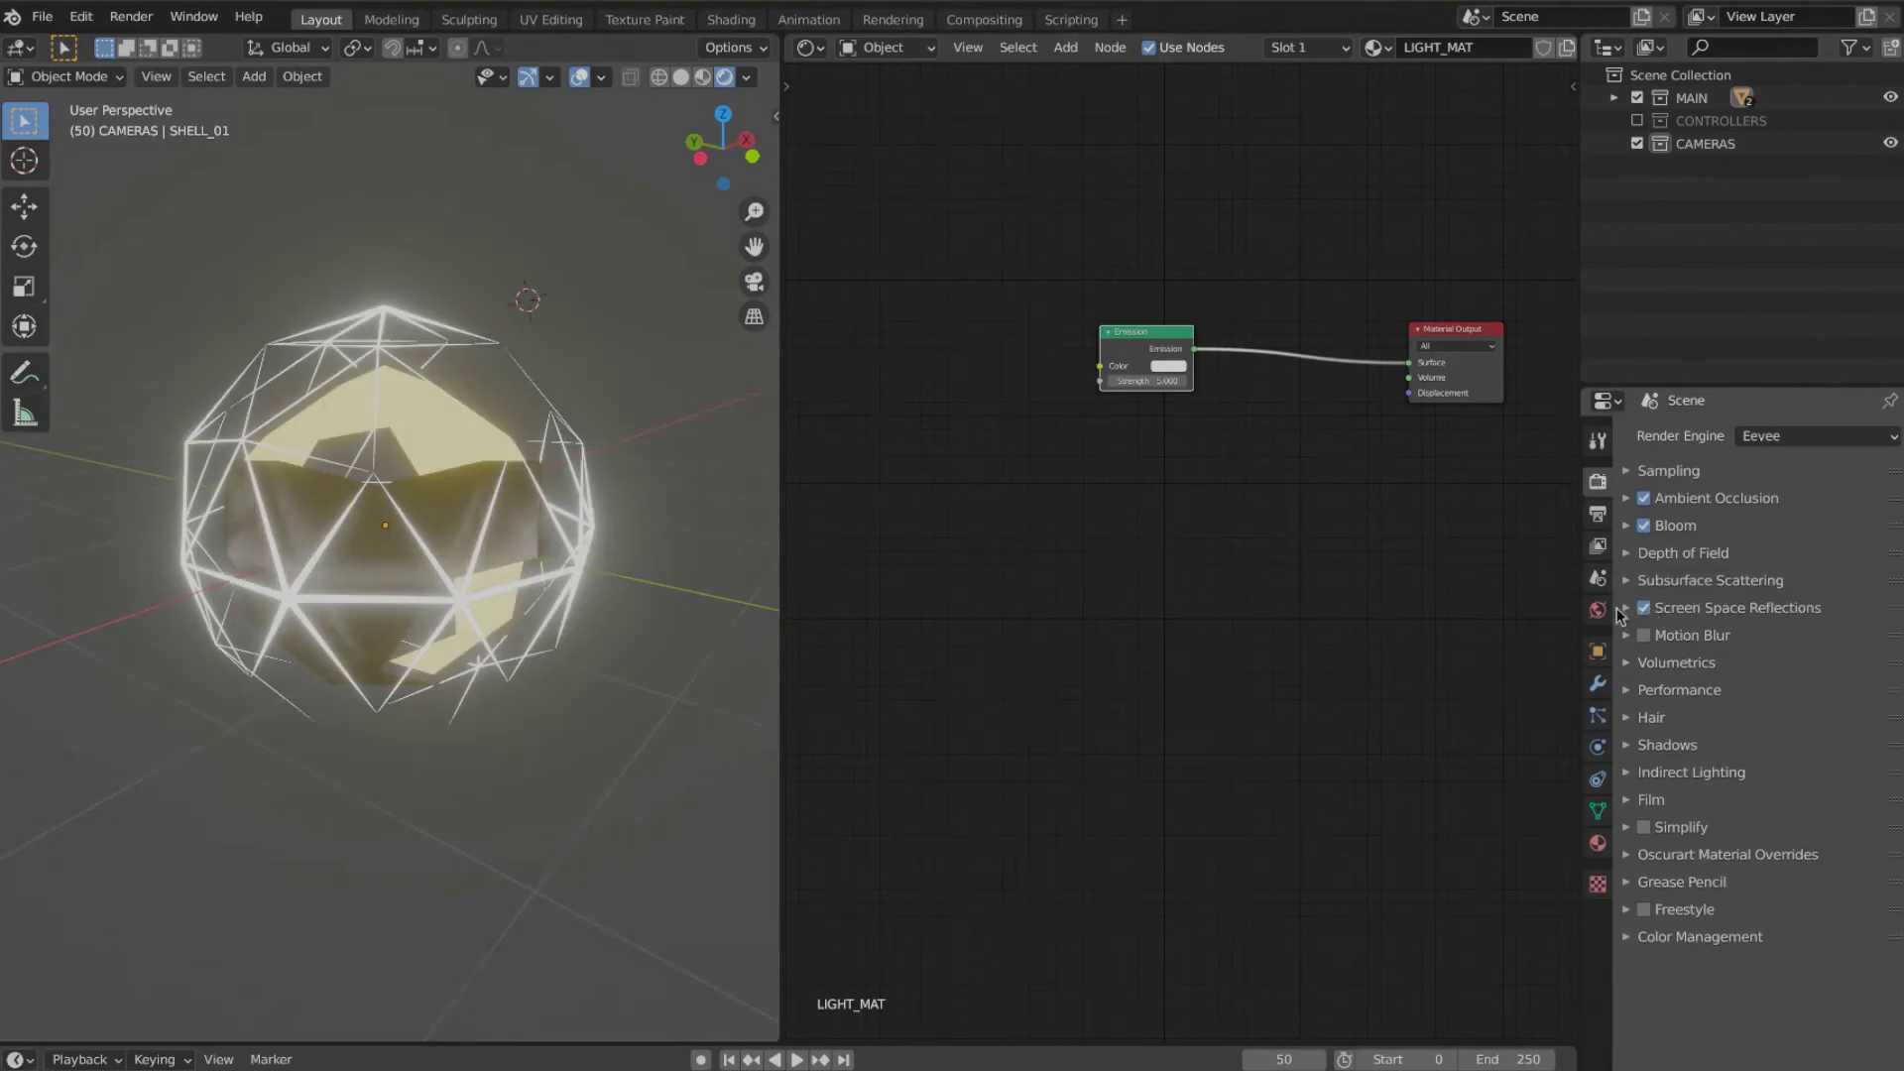
left_click(1627, 610)
left_click(1626, 610)
left_click(1627, 745)
Step: Play the animation in rendered view and examine the glowing sphere and shell from several angles
key("space")
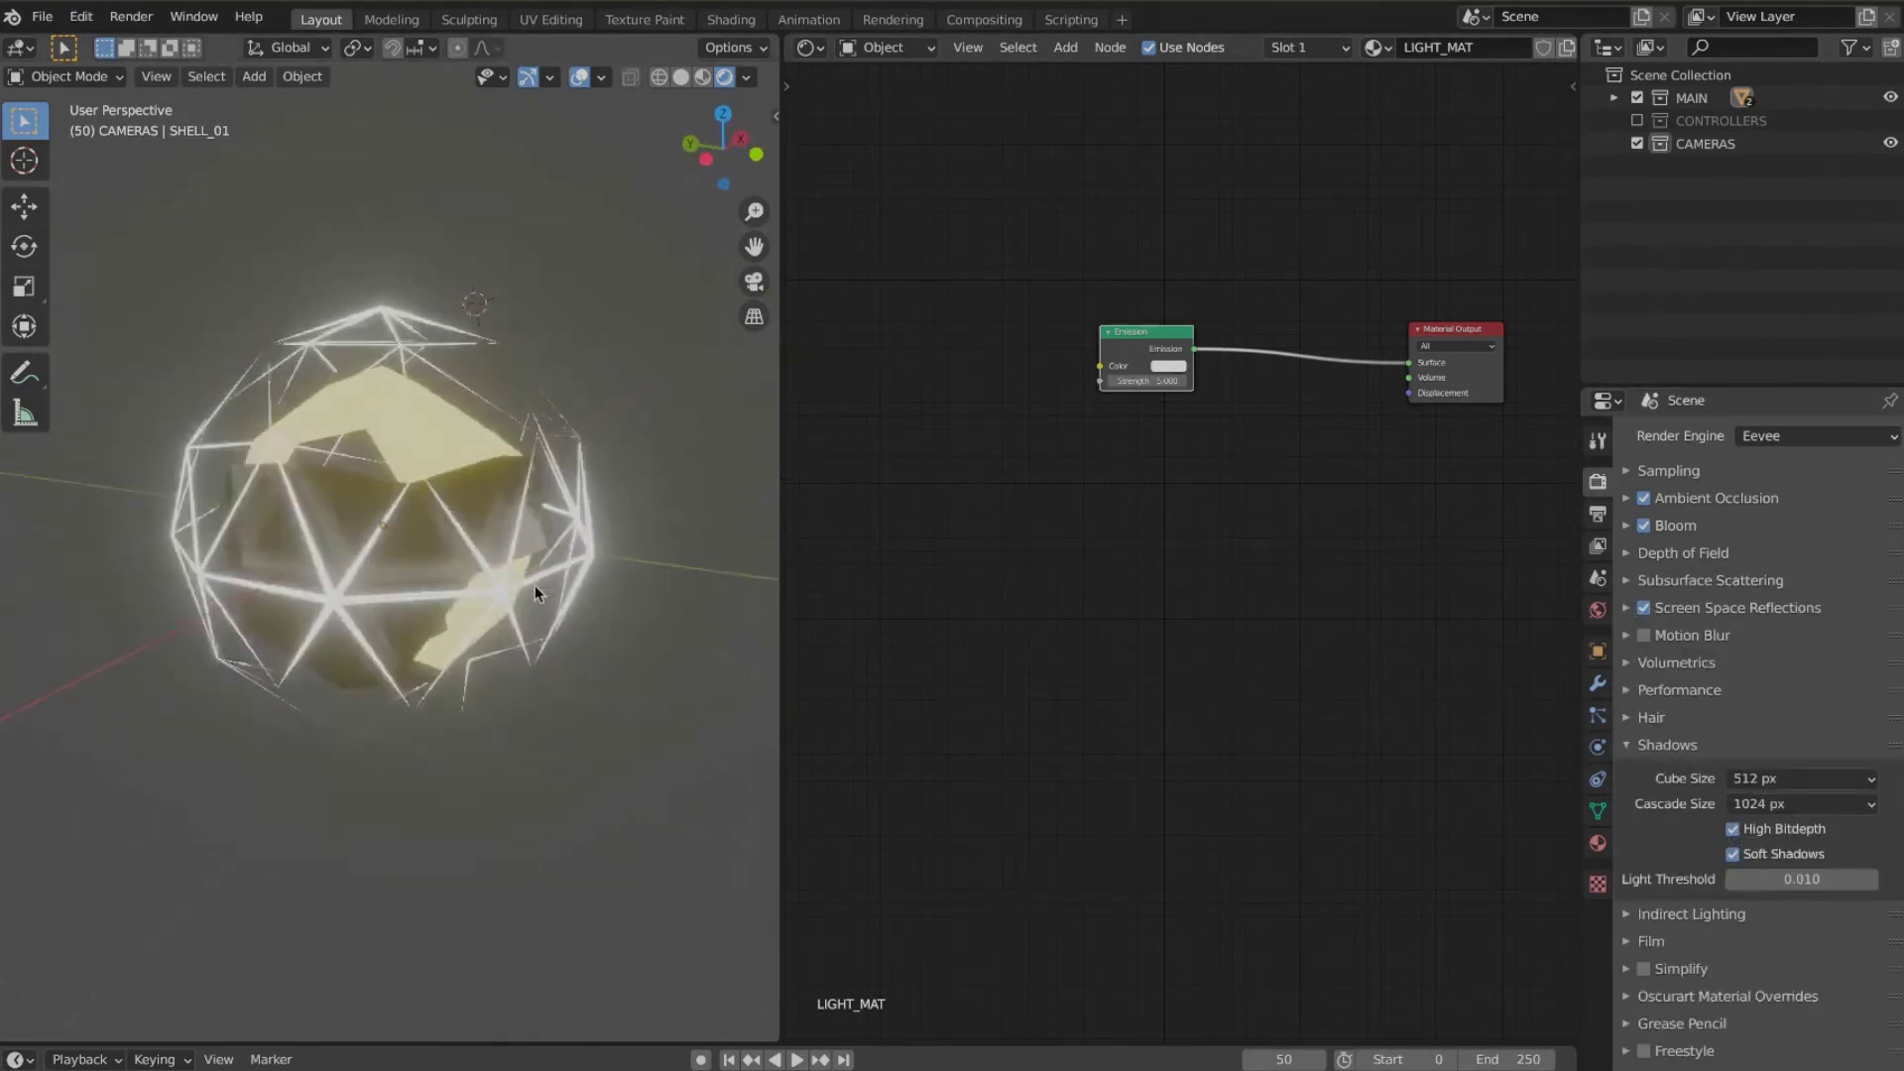
key("space")
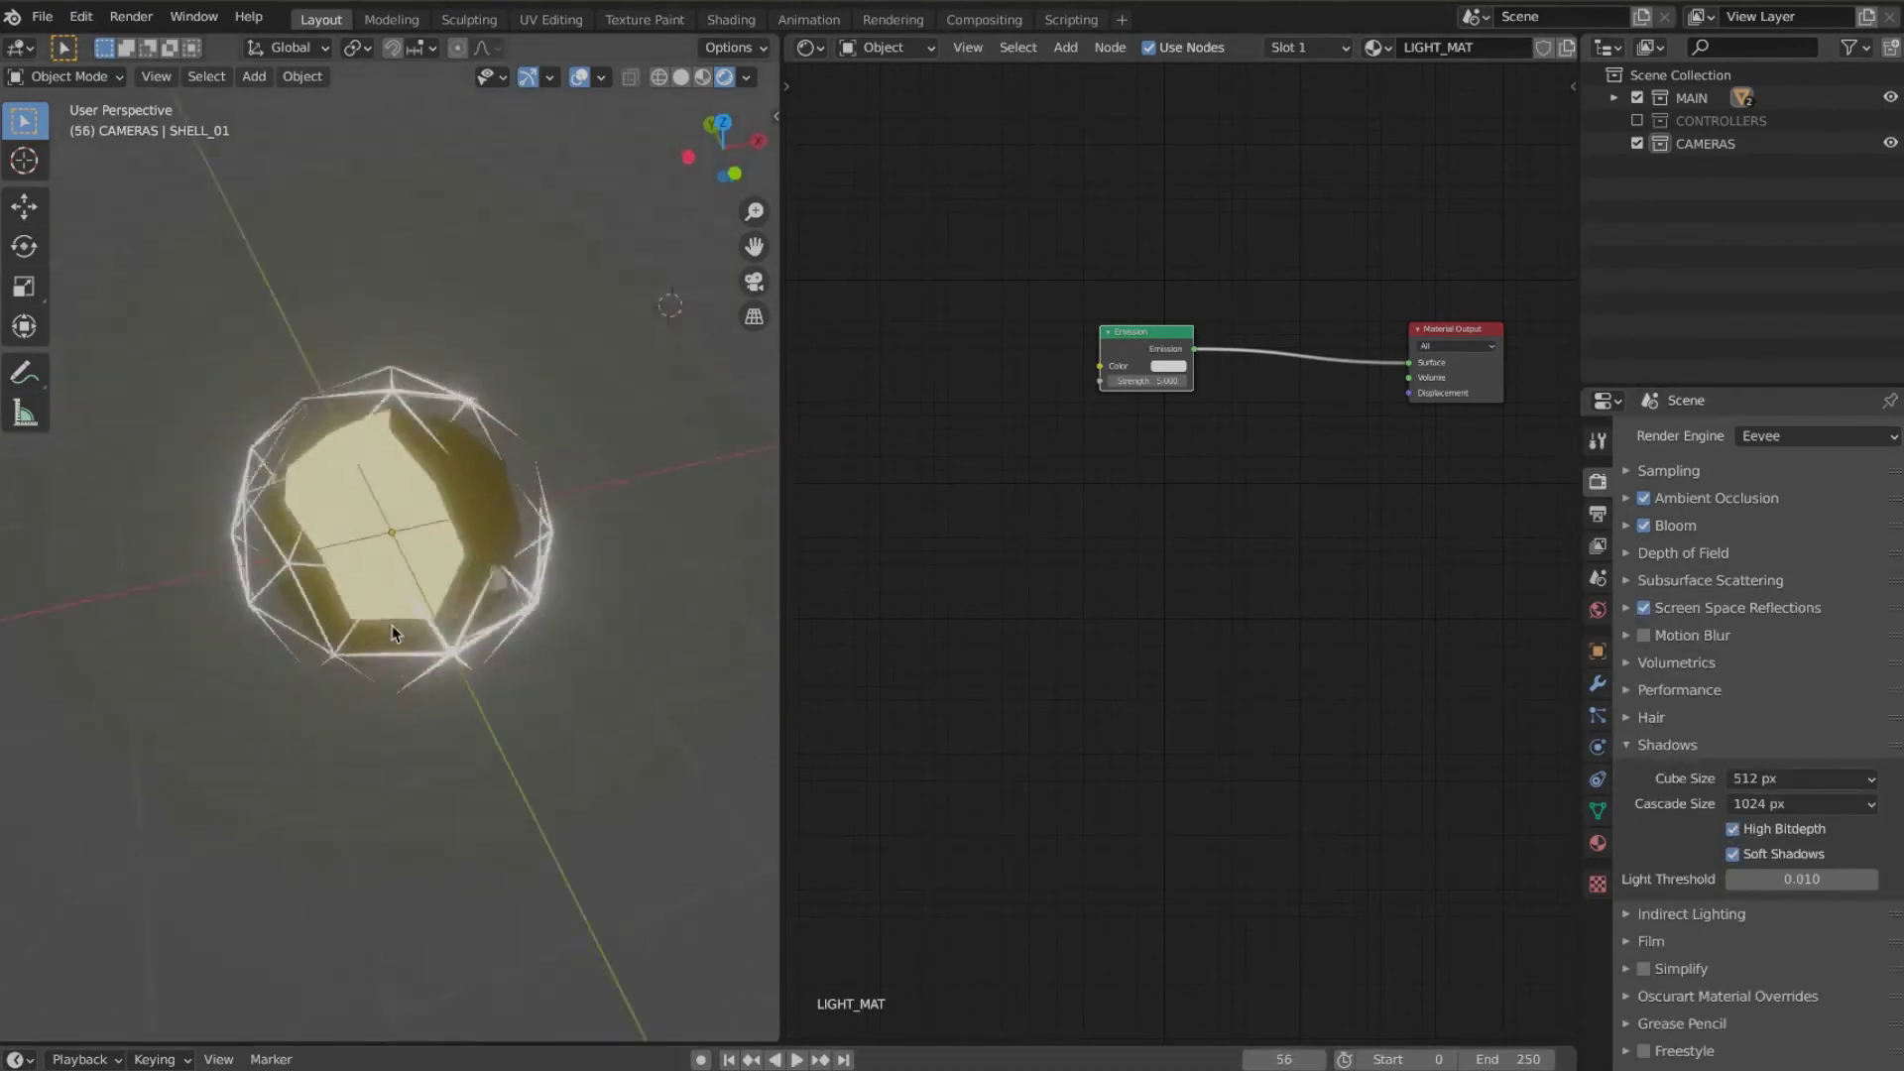
scroll(390, 624, "up", 3)
middle_click_drag(391, 625, 466, 605)
scroll(316, 631, "up", 2)
scroll(464, 607, "down", 5)
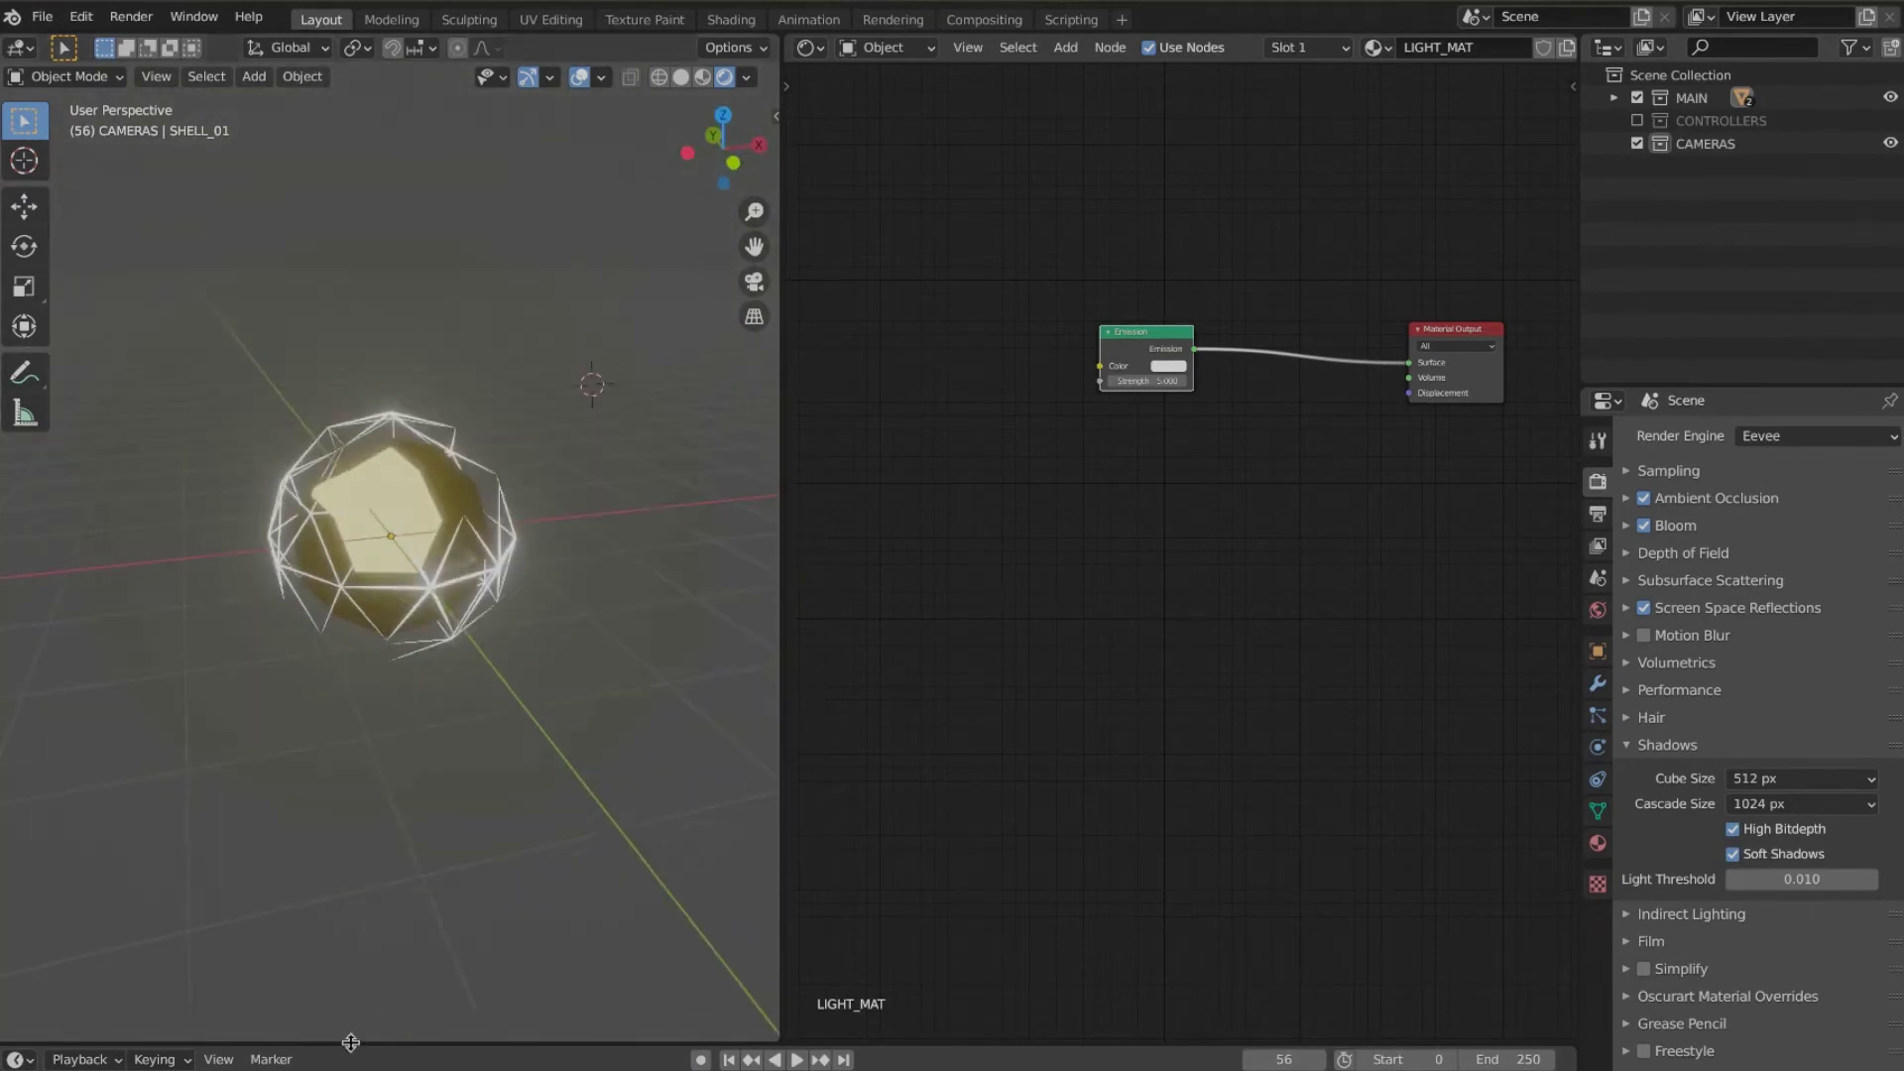
left_click(797, 1061)
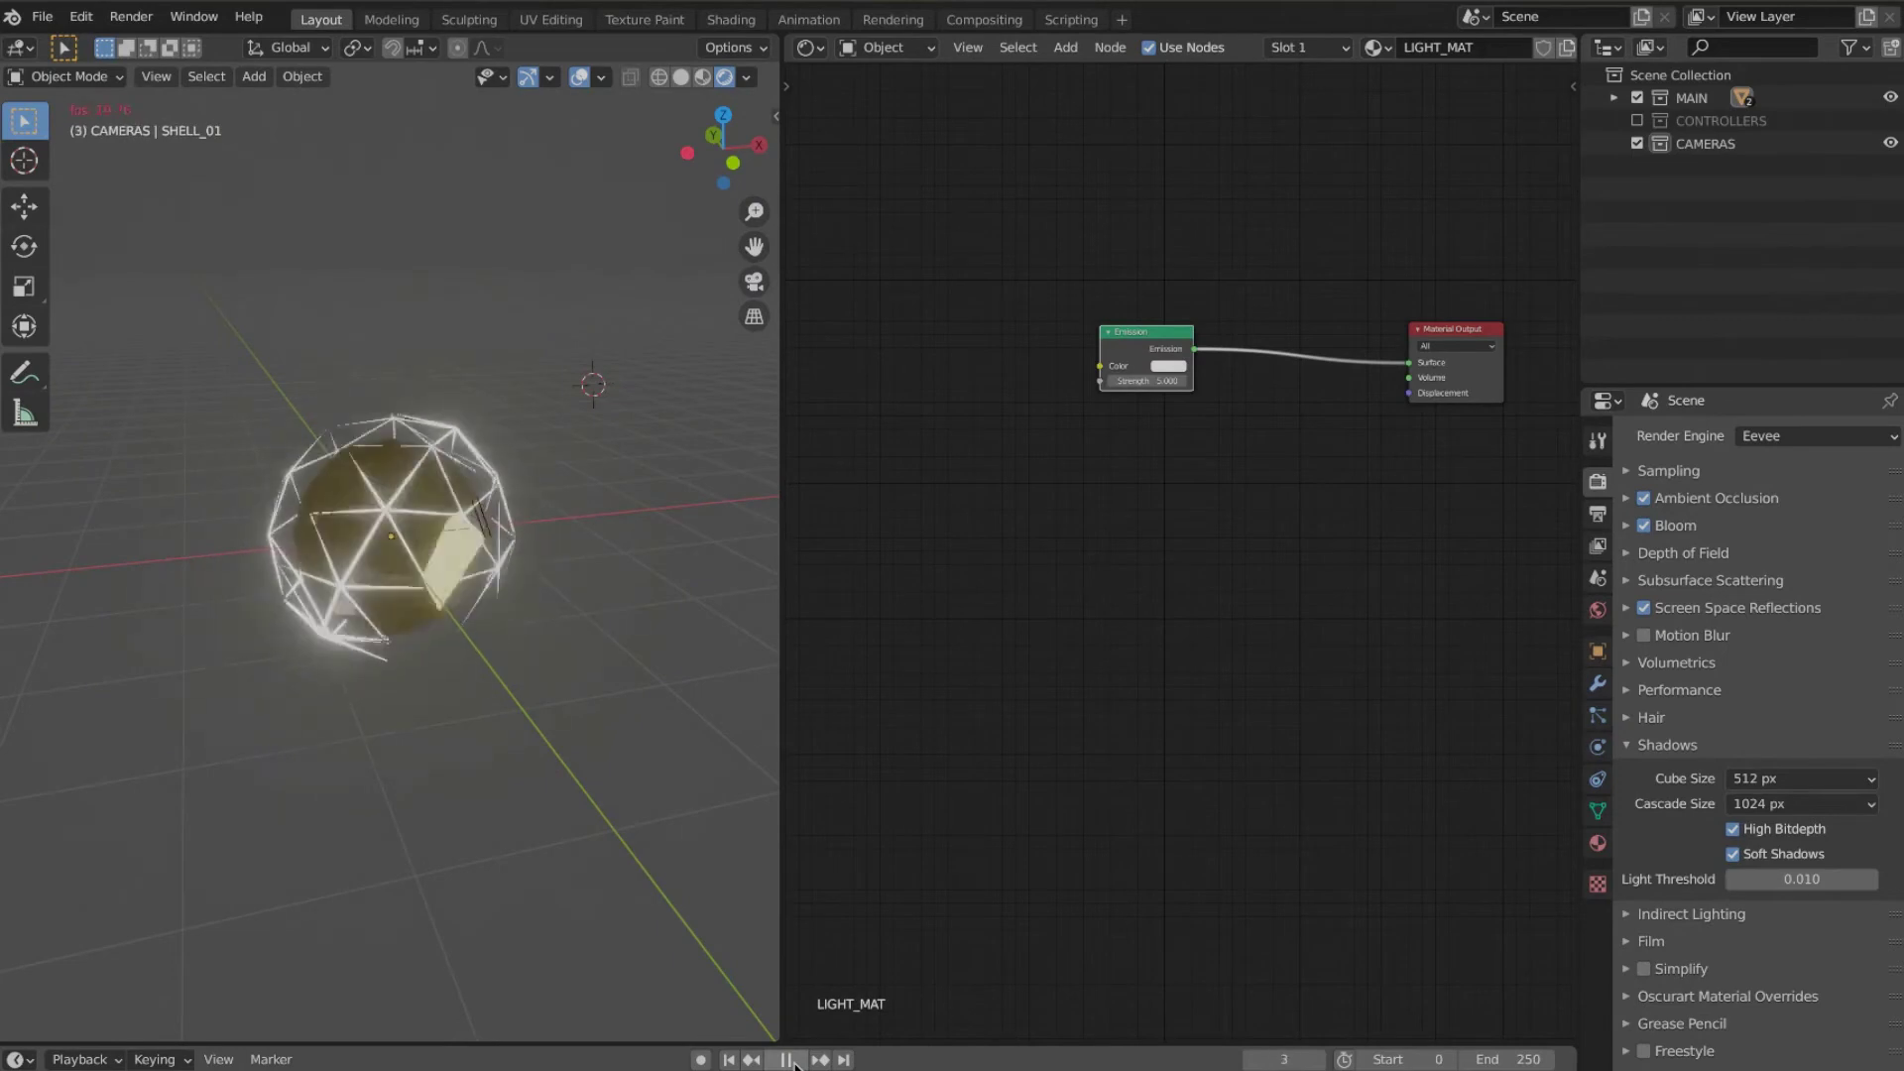
key("space")
middle_click_drag(574, 634, 609, 415)
scroll(469, 470, "up", 5)
Step: Select the inner sphere and switch the viewport to Solid shading
left_click(468, 472)
mouse_move(468, 473)
middle_mouse_down()
mouse_move(722, 582)
mouse_move(711, 545)
middle_mouse_up()
scroll(722, 583, "down", 3)
scroll(711, 545, "down", 4)
key("z")
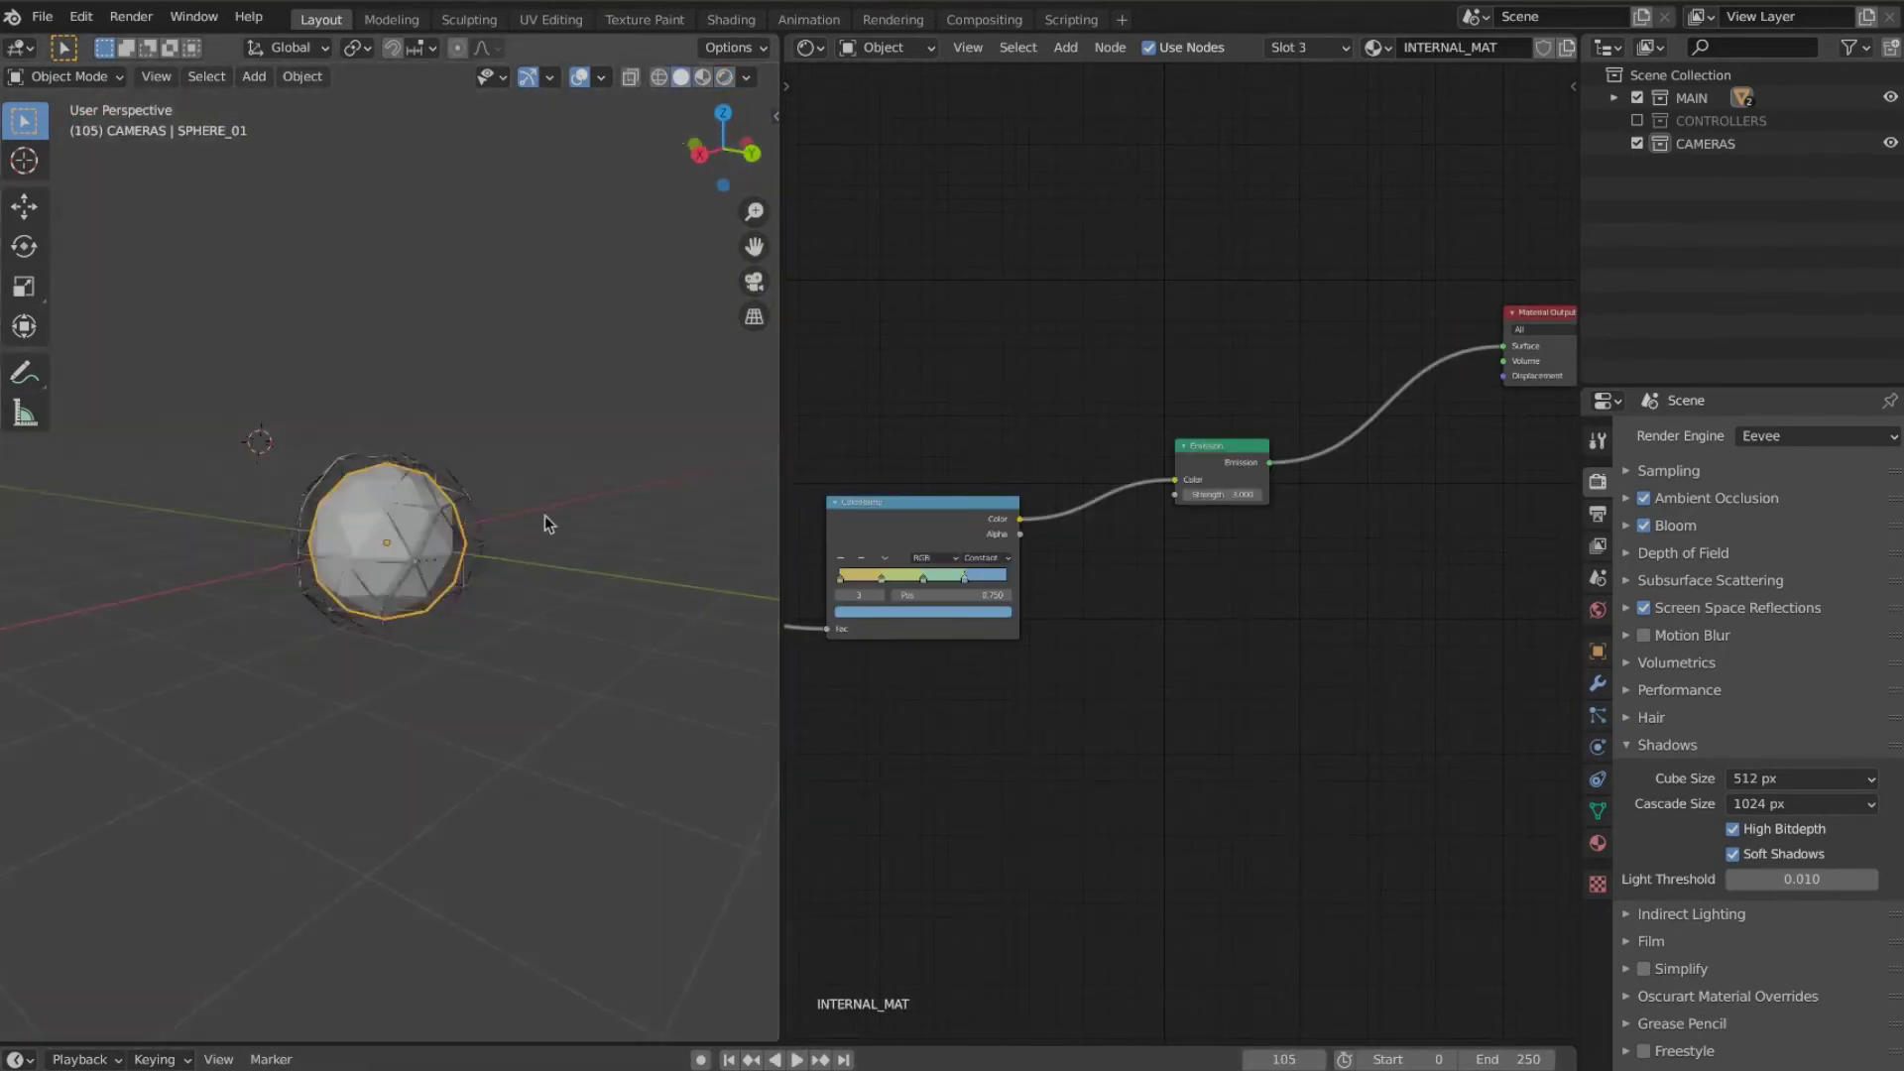
Step: Line up INTERNAL_MAT's nodes in a compact row and return the viewport to Material Preview shading
scroll(996, 661, "down", 4)
mouse_move(996, 661)
middle_mouse_down()
mouse_move(1049, 652)
mouse_move(887, 653)
middle_mouse_up()
left_click_drag(1428, 410, 1311, 531)
left_click_drag(1260, 499, 1181, 530)
left_click_drag(1226, 489, 1187, 526)
left_click_drag(1300, 528, 1281, 523)
left_click_drag(836, 529, 895, 524)
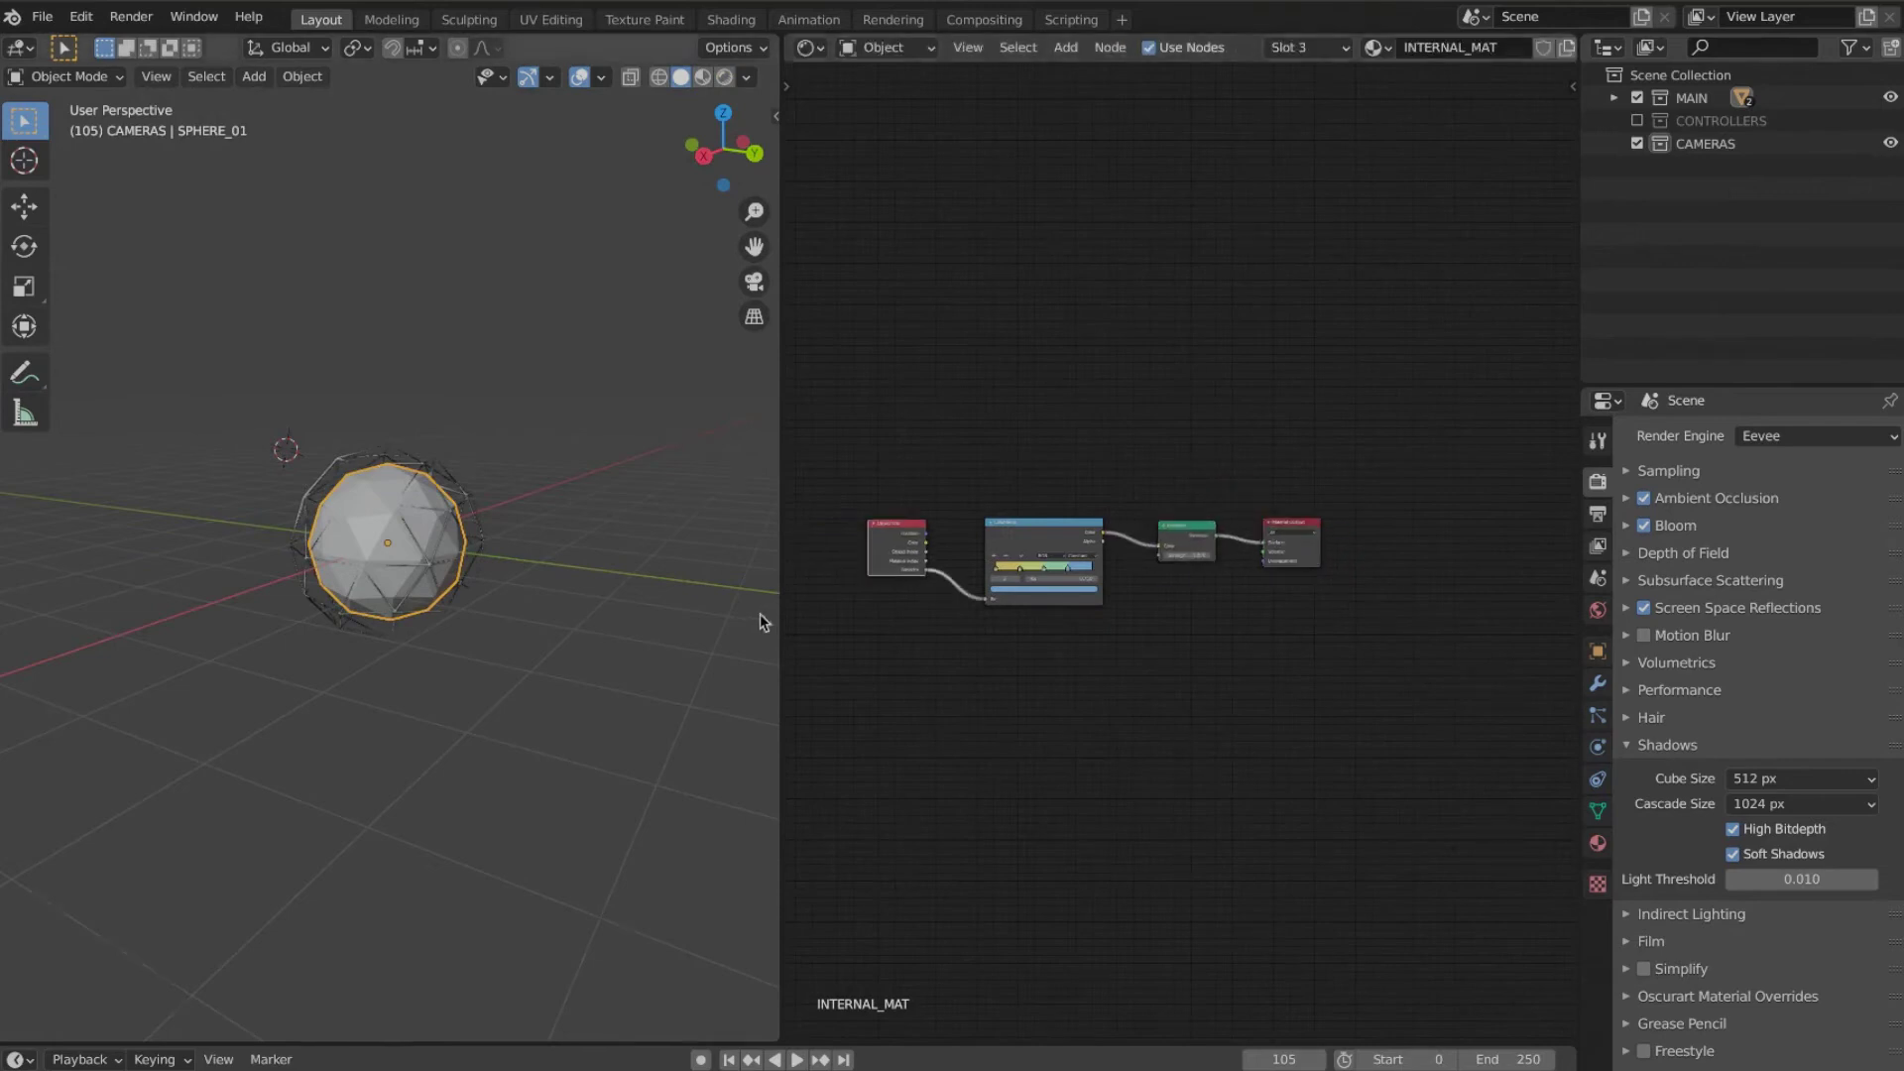
middle_click_drag(760, 613, 674, 619)
key("z")
left_click(460, 484)
key("shift+d")
right_click(633, 312)
key("ctrl+z")
Step: Select the shell together with its inner sphere and place a first duplicate of the pair beside the original
left_click(424, 557)
left_click(402, 554, "shift")
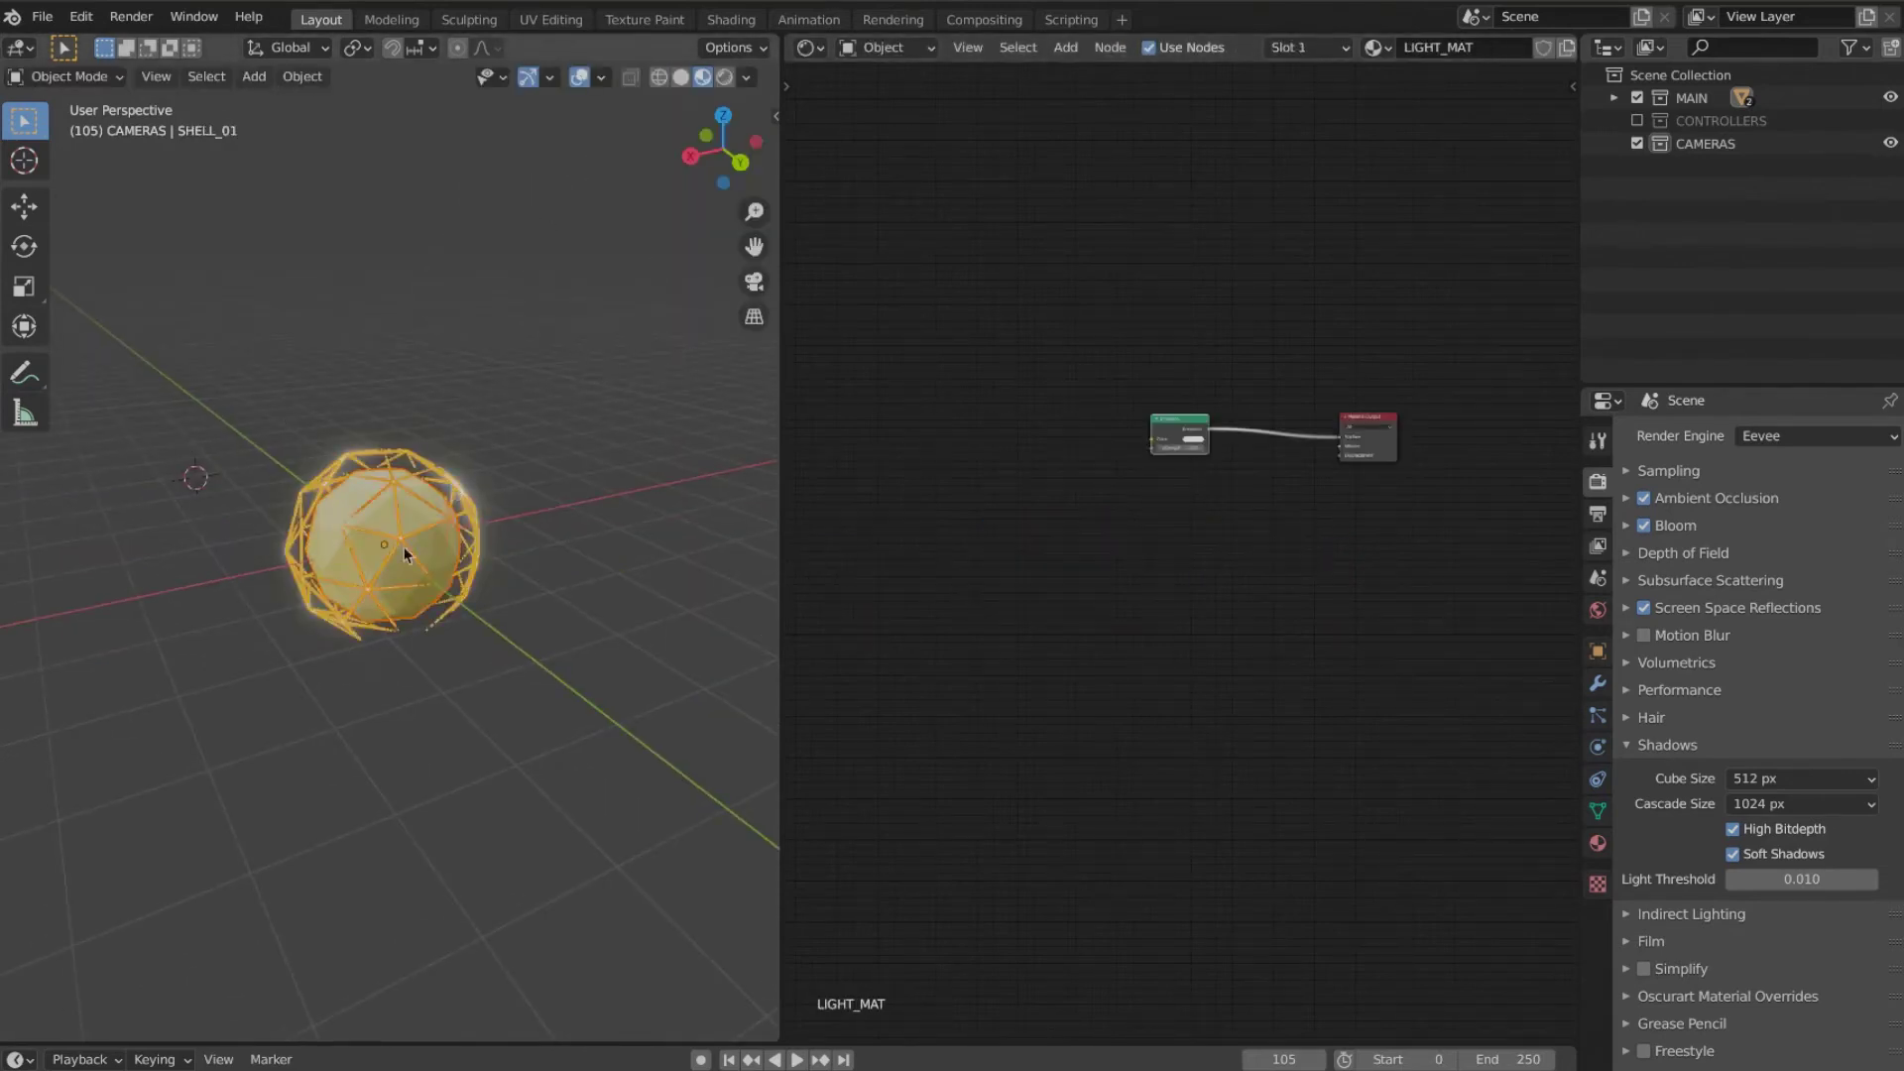
key("shift+d")
left_click(662, 264)
Step: Place a second duplicate of the sphere and shell from the top view and offset it along Z
key("KP_7")
key("shift+d")
left_click(721, 265)
middle_click_drag(721, 264, 670, 213)
key("g")
key("z")
left_click(676, 397)
left_click(131, 260)
Step: Add a third duplicate of the sphere and shell, reposition it in the top view and adjust its height along Z
key("shift+d")
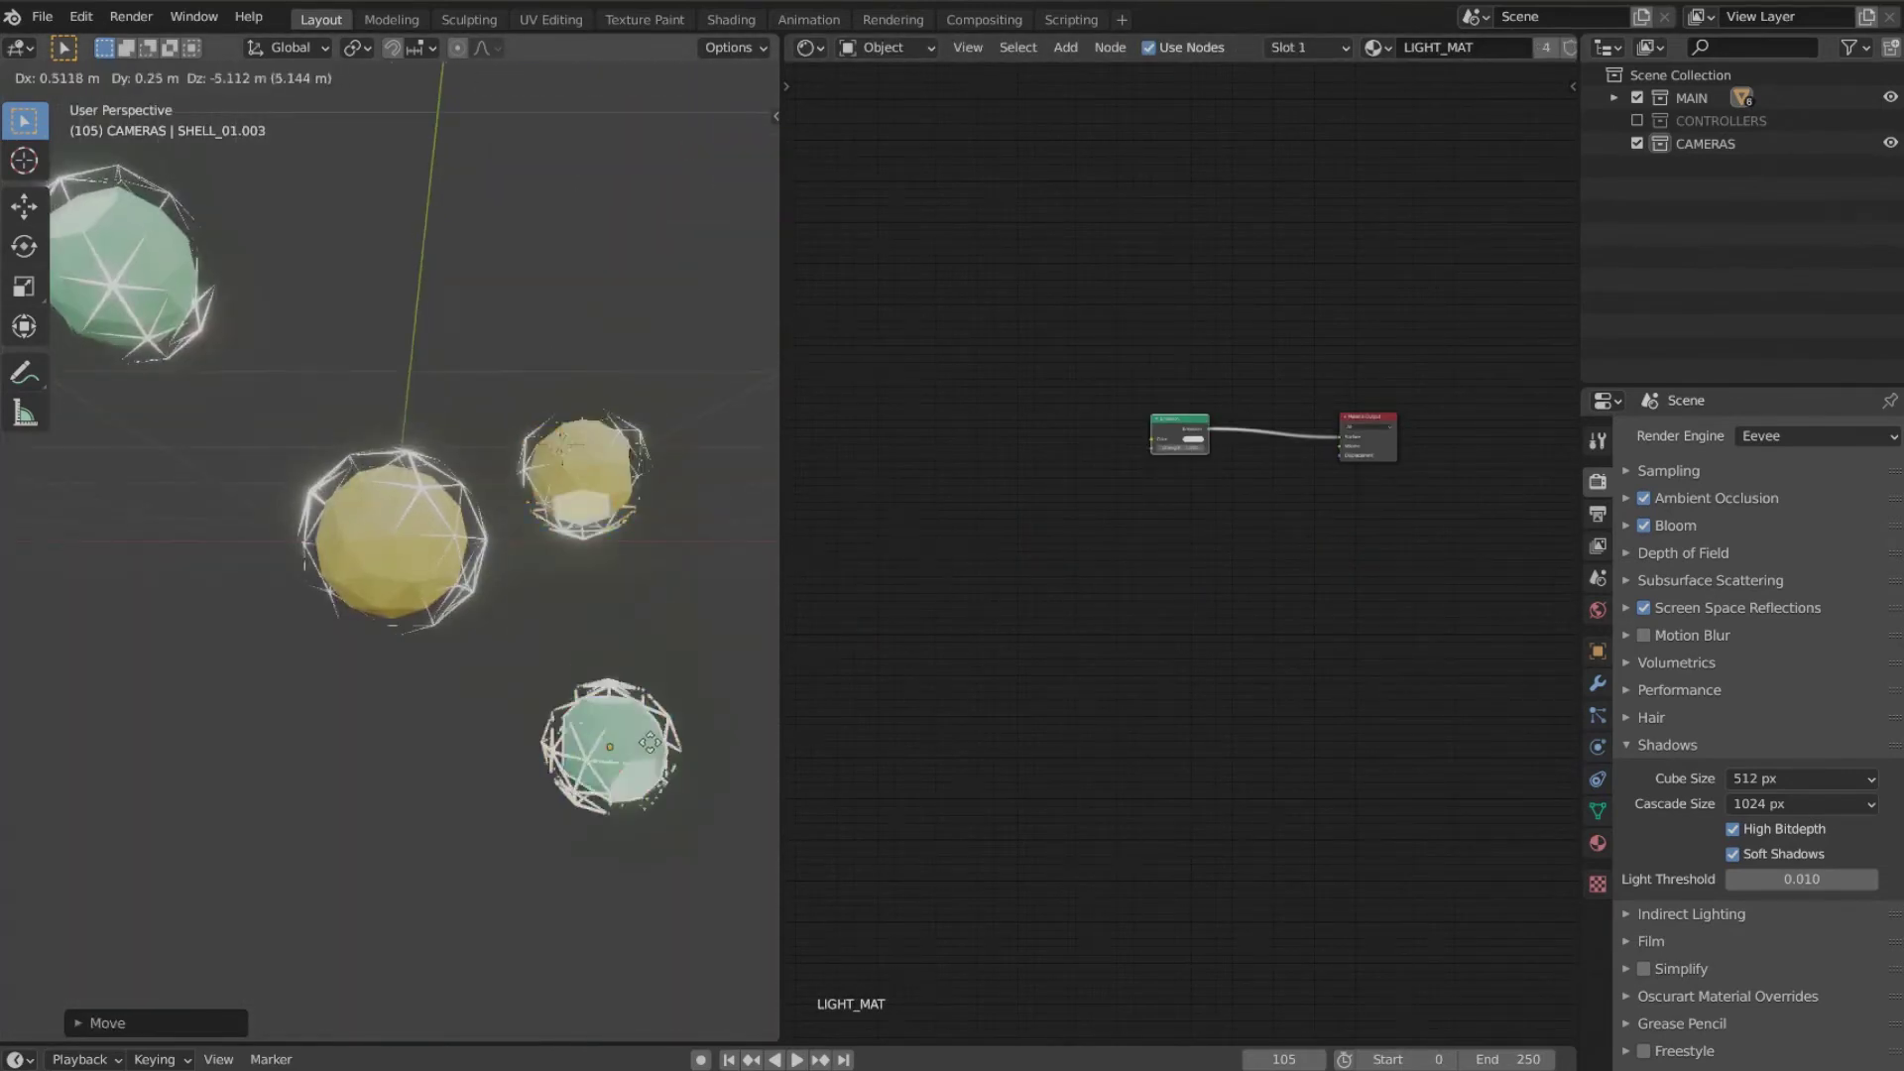
key("KP_7")
key("g")
left_click(708, 843)
middle_click_drag(708, 846, 403, 761)
key("g")
key("z")
left_click(404, 760)
Step: Add a fourth duplicate of the sphere and shell and reposition it in the front view, away from the others
key("shift+d")
left_click(211, 460)
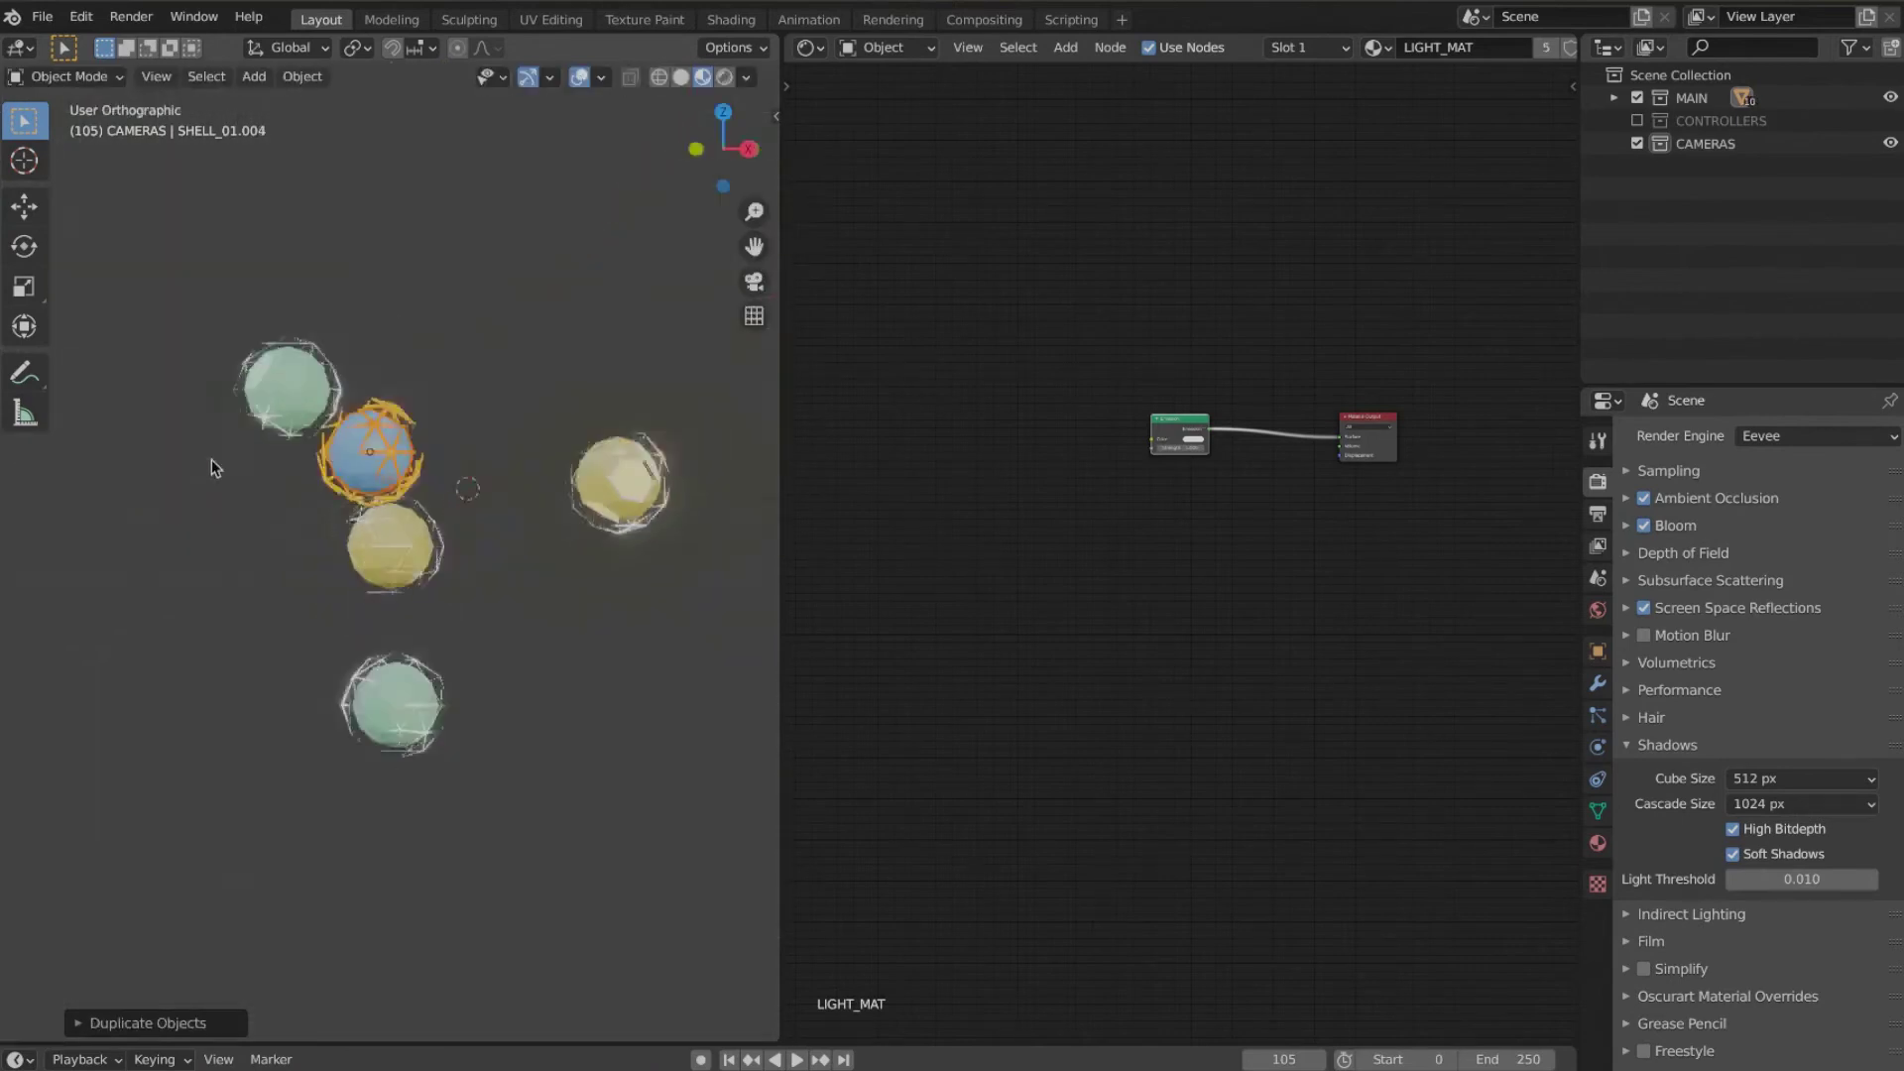
key("KP_1")
key("g")
left_click(743, 370)
Step: Add a fifth duplicate of the sphere and shell and move it to an empty area in the top view
key("shift+d")
left_click(116, 735)
key("KP_7")
key("g")
left_click(234, 820)
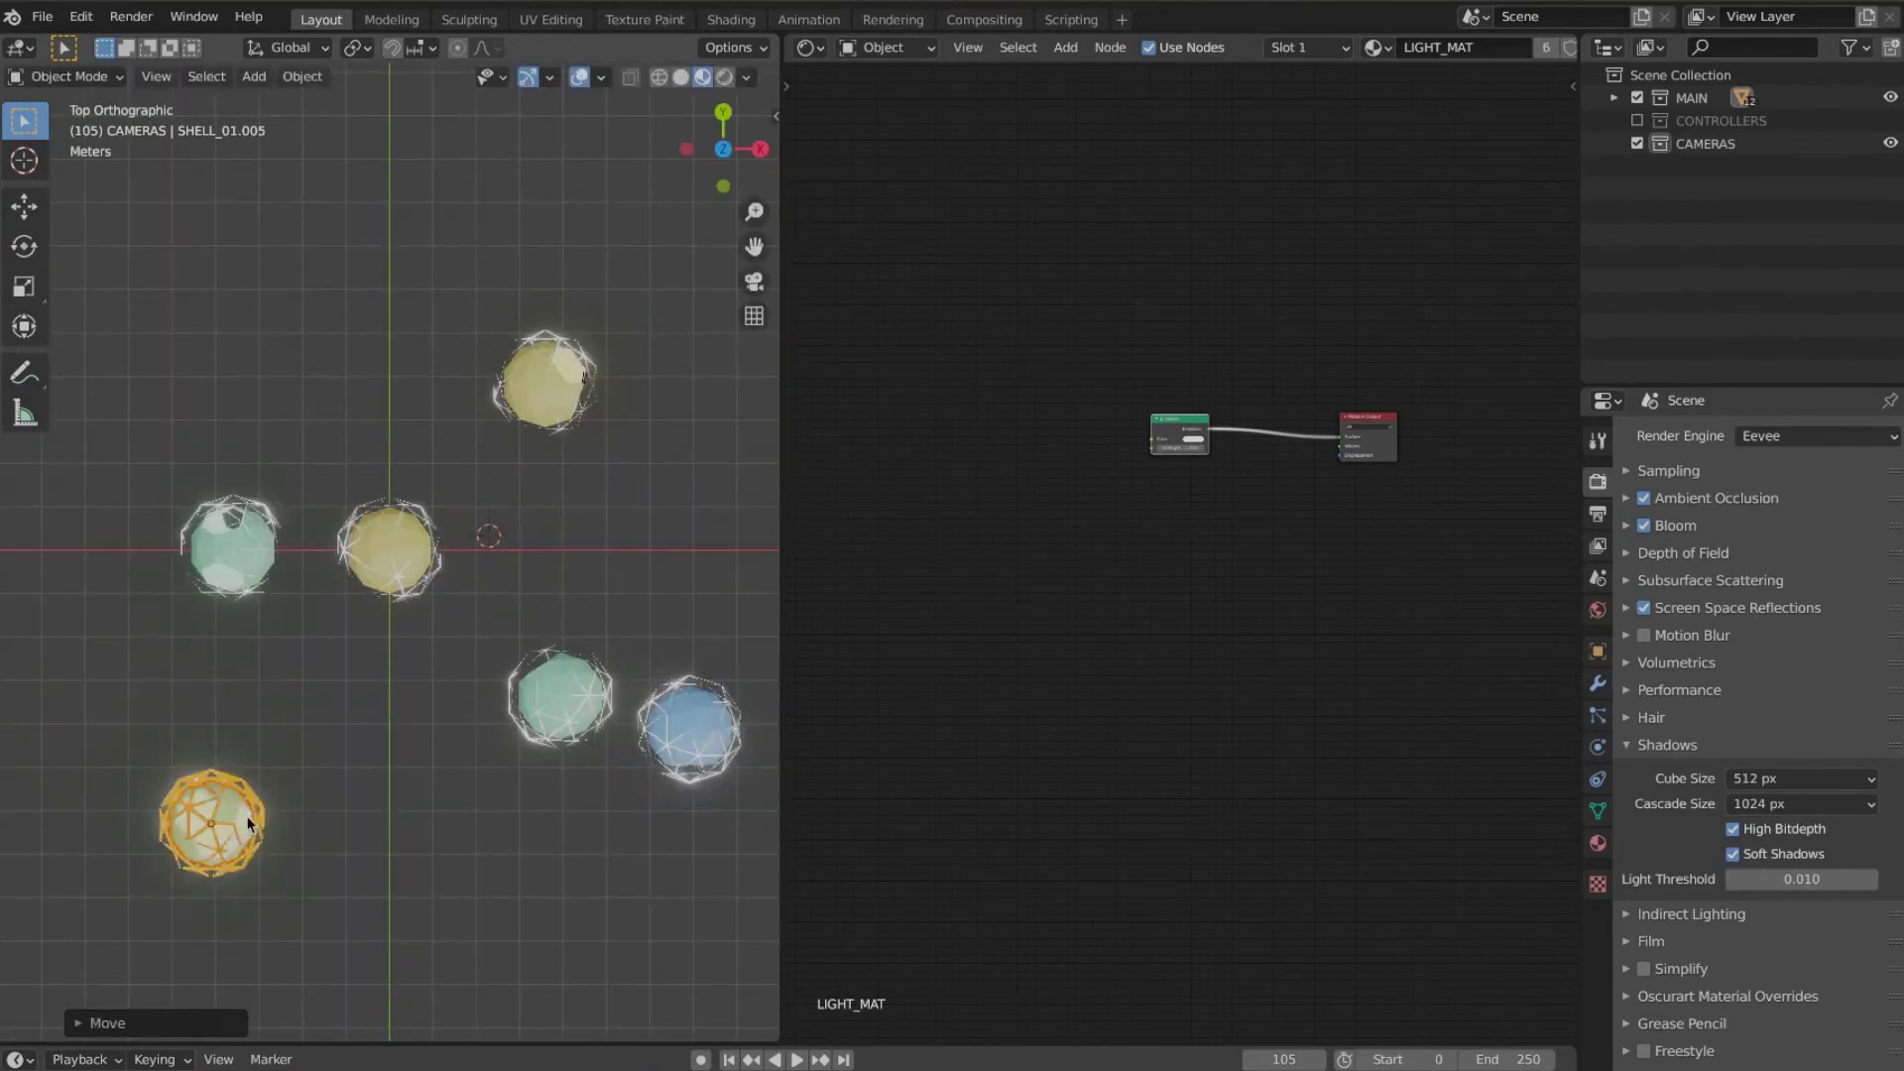
Step: Add the sixth and seventh duplicates of the sphere and shell and adjust the seventh's height along Z
key("shift+d")
left_click(334, 198)
middle_click_drag(335, 197, 347, 446)
scroll(348, 496, "up", 6)
scroll(343, 444, "down", 9)
key("shift+d")
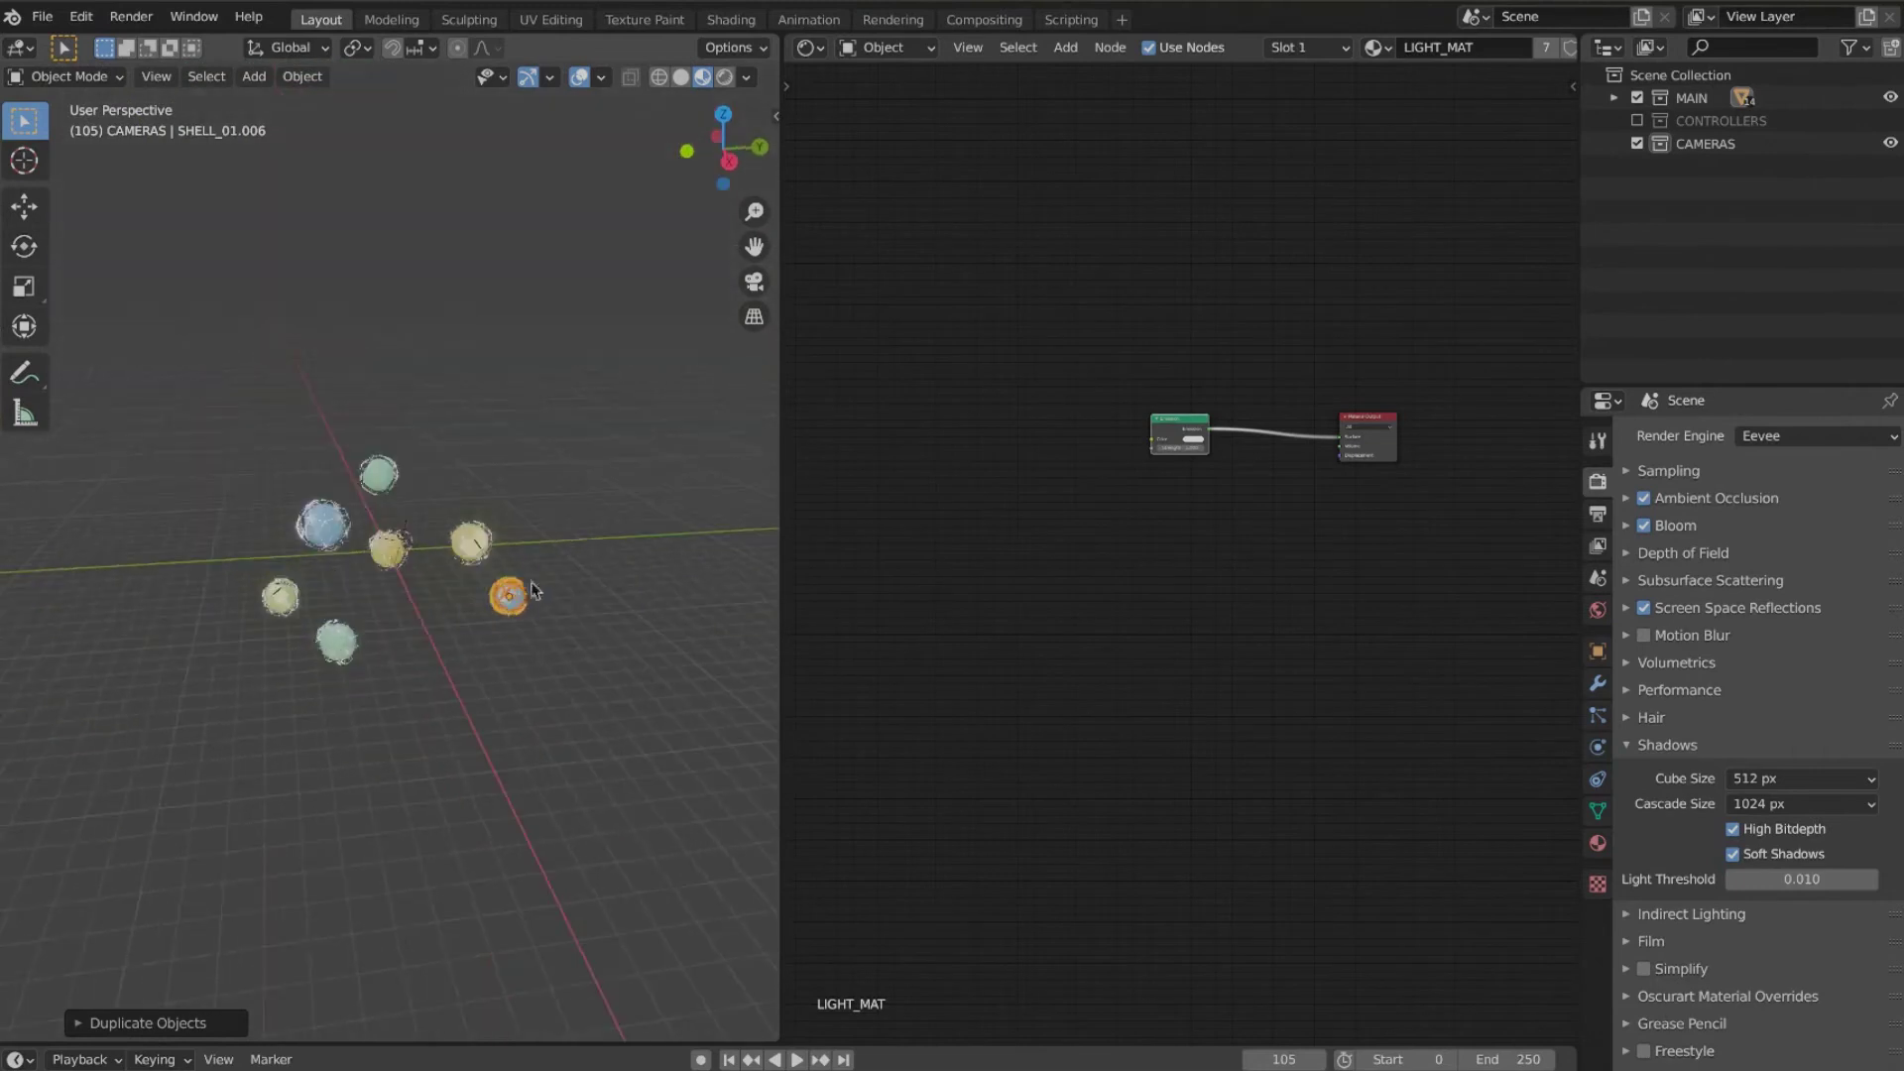
key("g")
key("z")
left_click(522, 442)
Step: Add the eighth and ninth duplicates of the sphere and shell, spreading them to opposite sides of the cluster
key("shift+d")
left_click(228, 447)
middle_click_drag(228, 446, 281, 455)
key("shift+d")
left_click(658, 582)
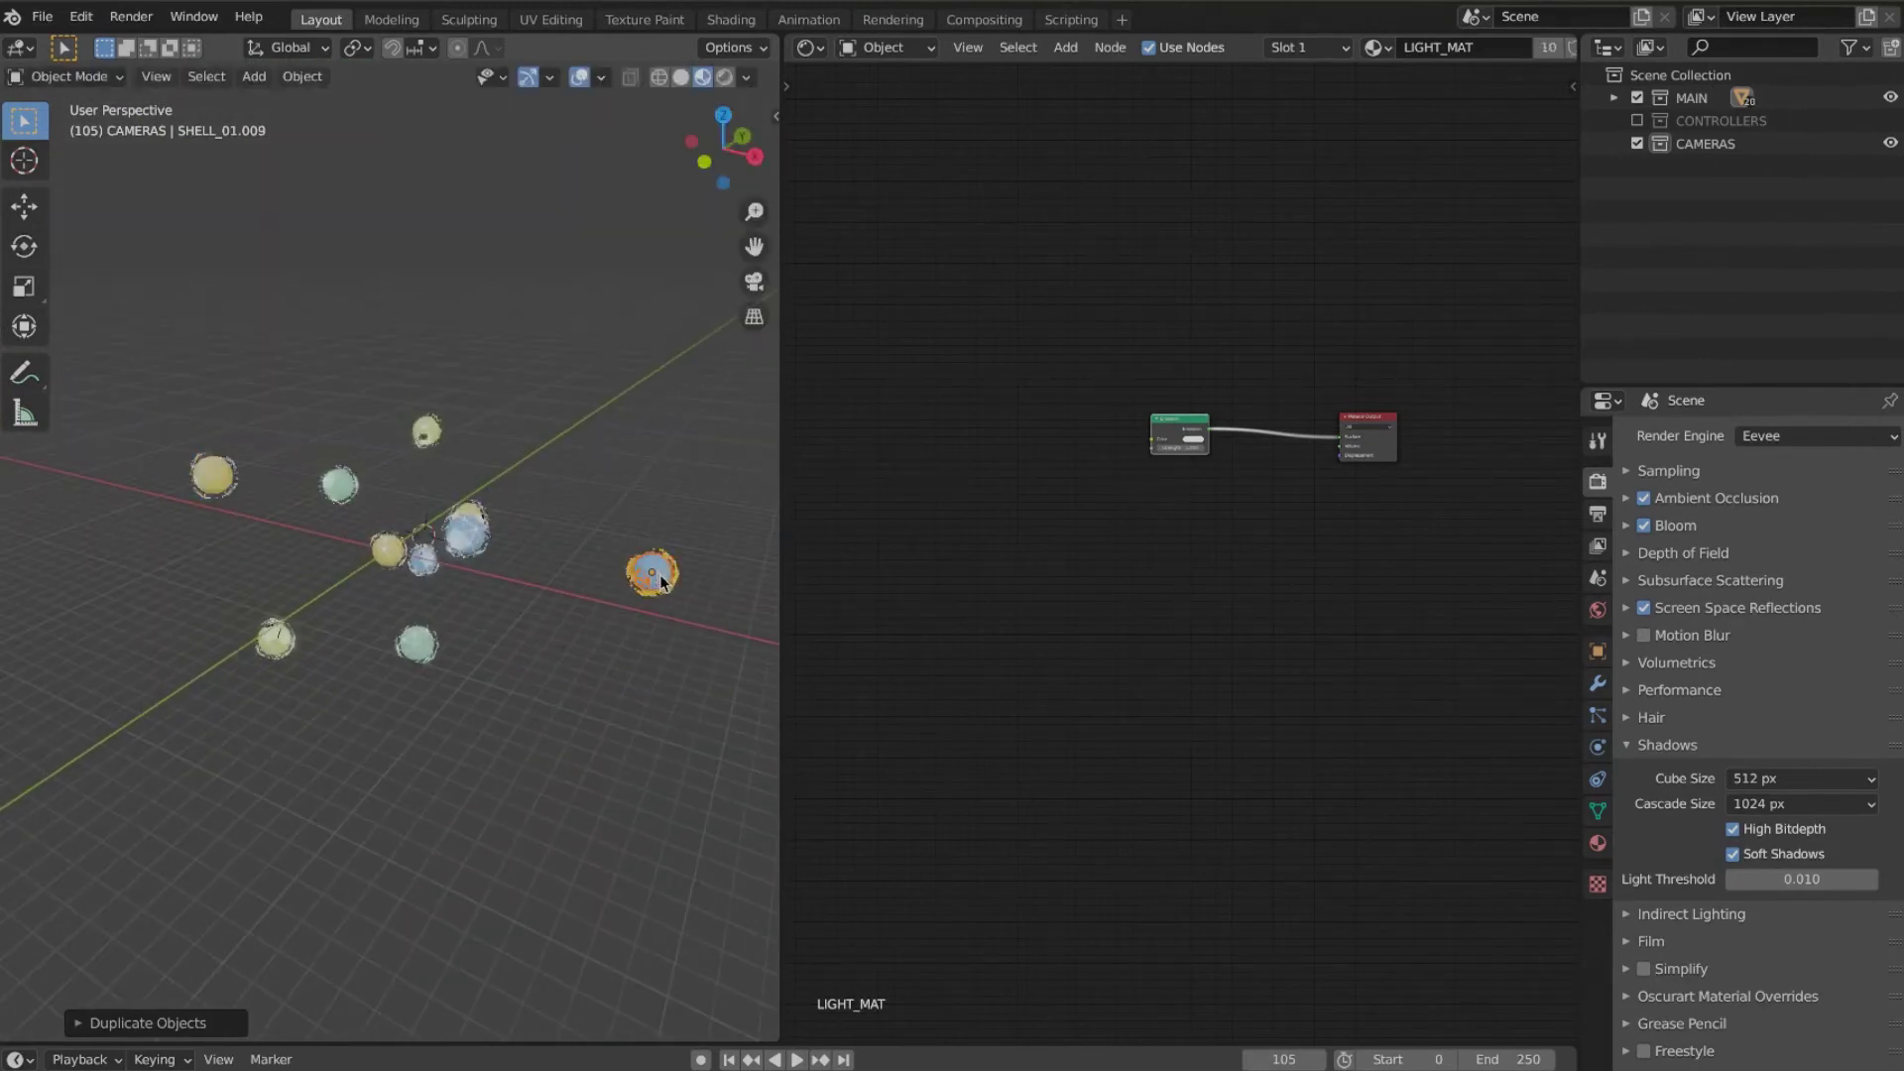
Step: Add the tenth and eleventh duplicates of the sphere and shell and shift the eleventh along Z
key("shift+d")
left_click(625, 592)
middle_click_drag(658, 582, 570, 397)
key("shift+d")
left_click(503, 368)
key("g")
key("z")
left_click(506, 451)
Step: Place a twelfth duplicate of the sphere and shell in a free spot of the cluster
mouse_move(507, 451)
middle_mouse_down()
mouse_move(522, 430)
mouse_move(517, 471)
middle_mouse_up()
key("shift+d")
left_click(585, 551)
scroll(589, 551, "up", 7)
middle_click_drag(589, 551, 611, 535)
scroll(611, 536, "down", 7)
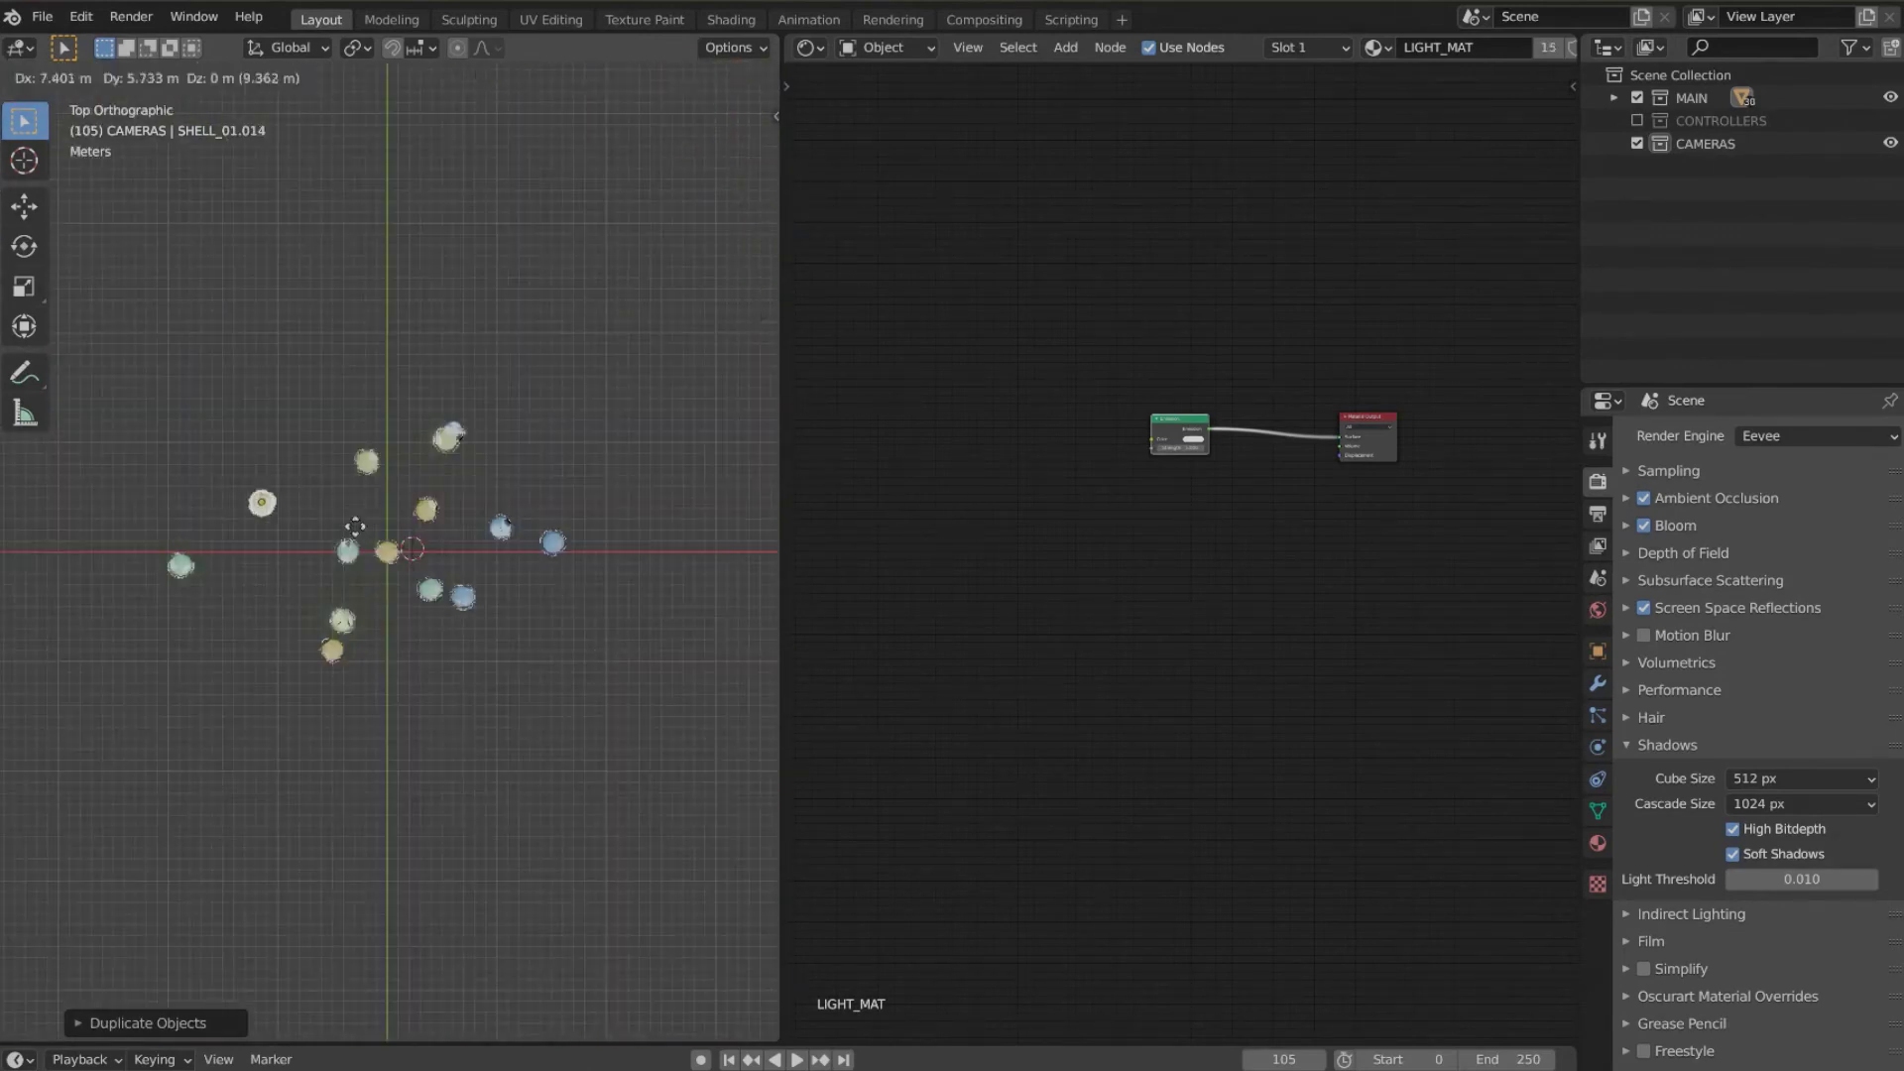
Step: Place the final duplicates of the sphere and shell around the cluster's outer edge in top view and widen the 3D viewport
key("KP_7")
key("shift+d")
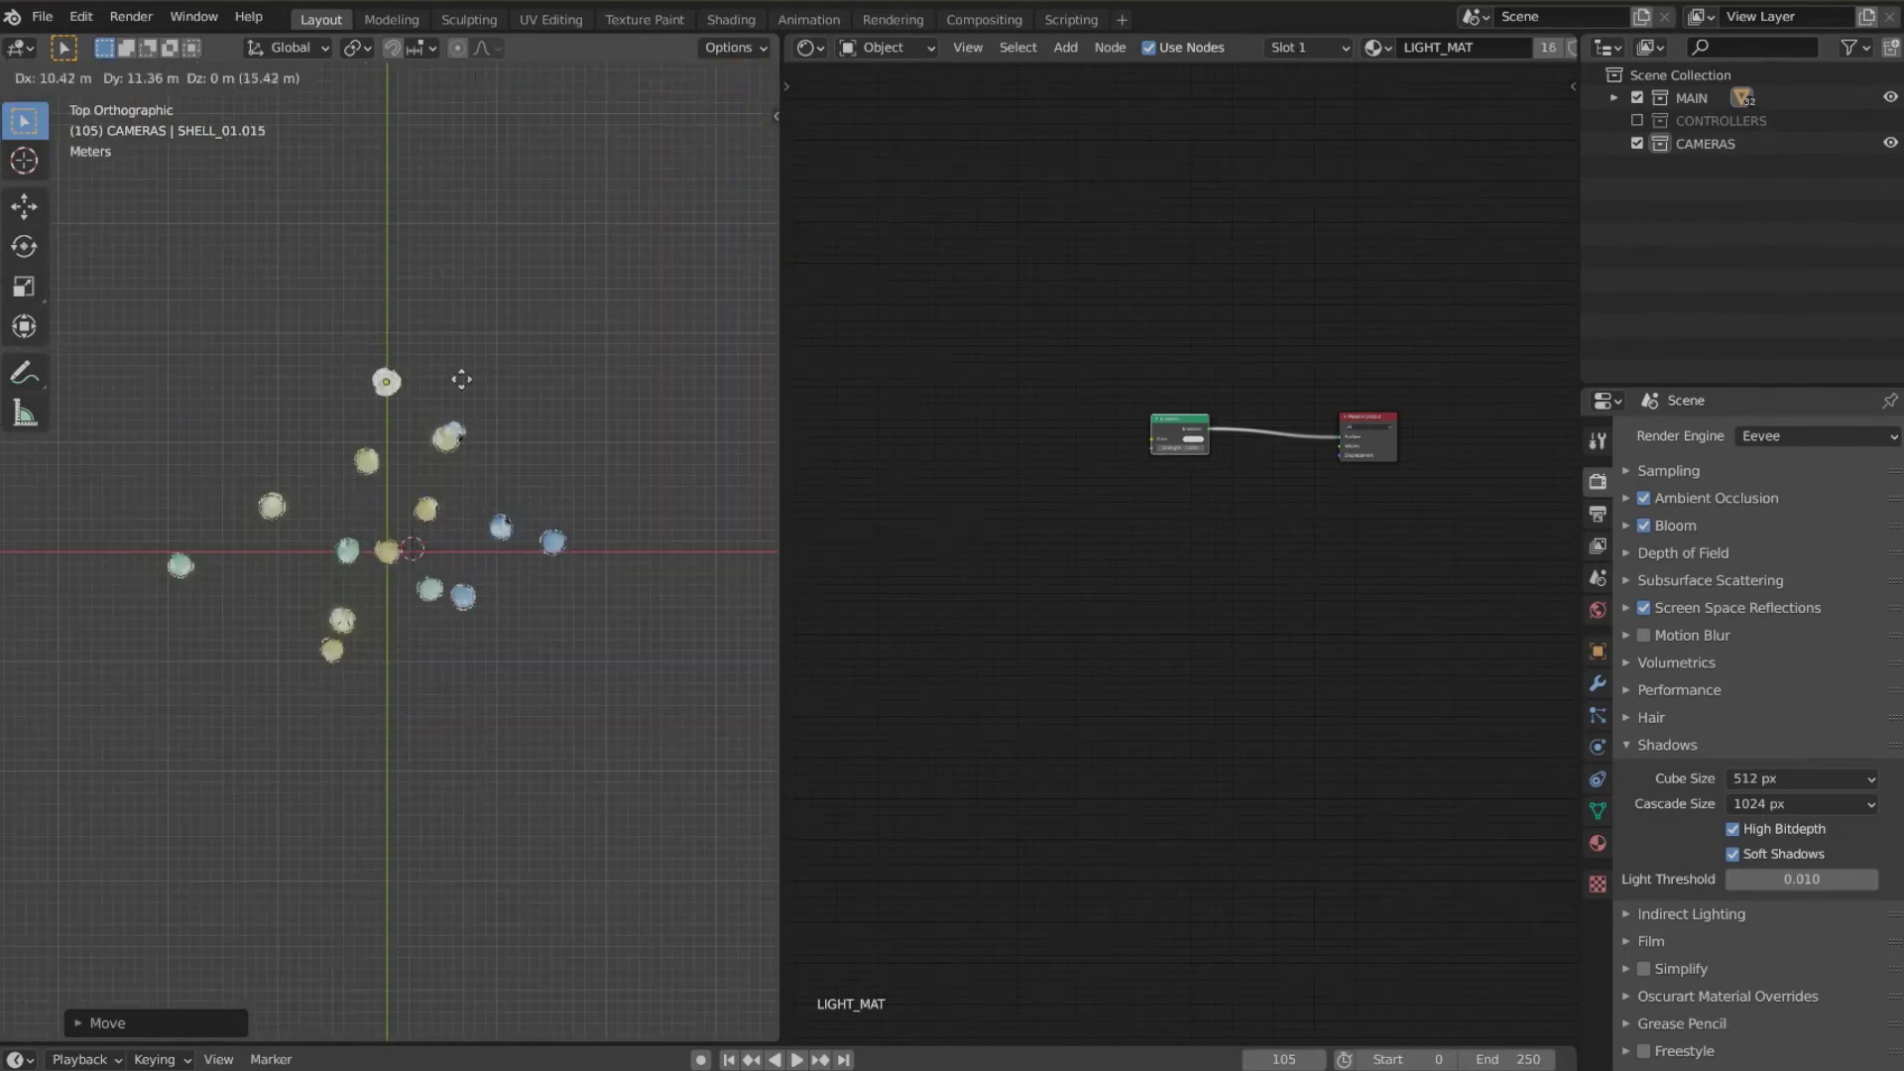
left_click(459, 379)
key("shift+d")
left_click(445, 679)
middle_click_drag(456, 625, 555, 546)
scroll(460, 621, "up", 7)
left_click_drag(779, 260, 929, 288)
middle_click_drag(601, 635, 615, 595)
key("shift+s")
left_click(691, 740)
middle_click_drag(692, 740, 784, 740)
scroll(693, 739, "down", 2)
key("shift+a")
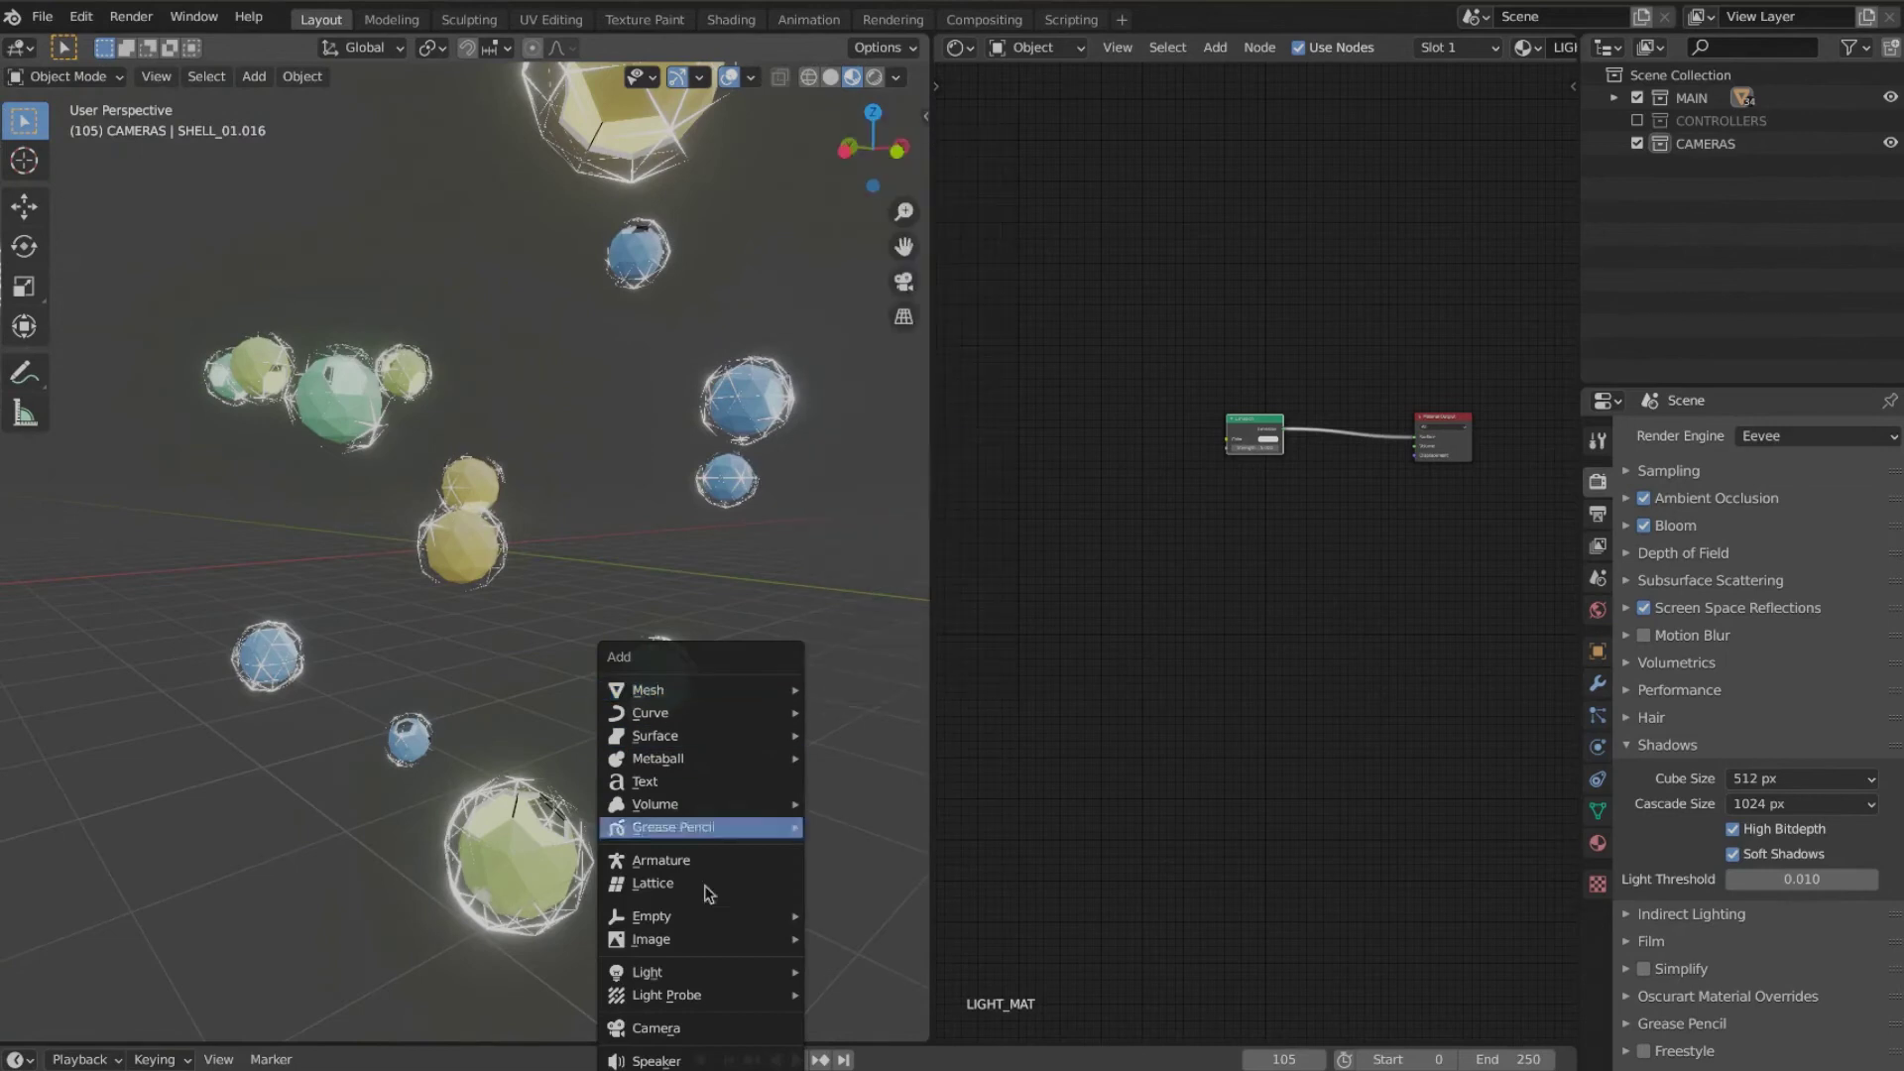
mouse_move(700, 971)
left_click(861, 1038)
scroll(602, 556, "down", 3)
key("ctrl+z")
Step: Add a large area light, about 59 m in size, at the world origin and raise it along Z above the spheres
key("shift+s")
left_click(460, 738)
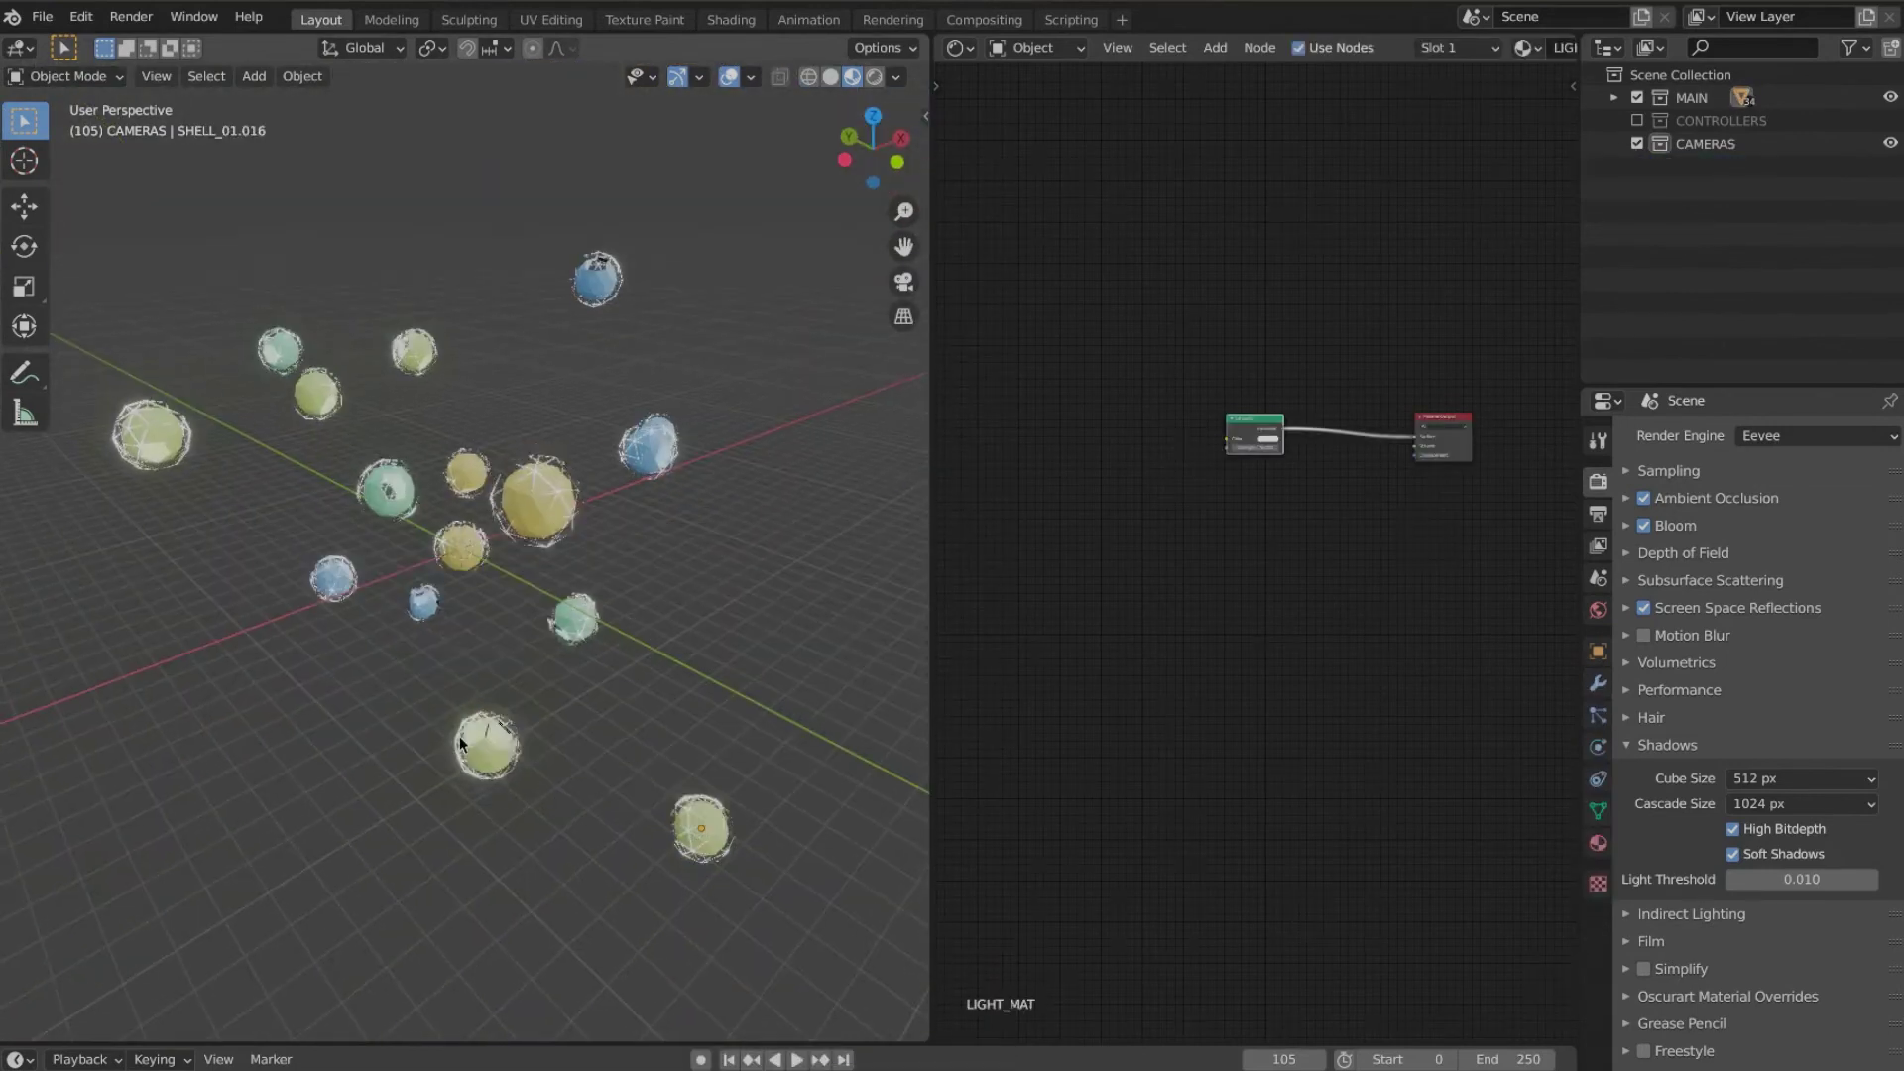
key("shift+a")
mouse_move(460, 736)
left_click(649, 809)
key("g")
key("z")
middle_click_drag(499, 288, 525, 388)
scroll(526, 388, "down", 4)
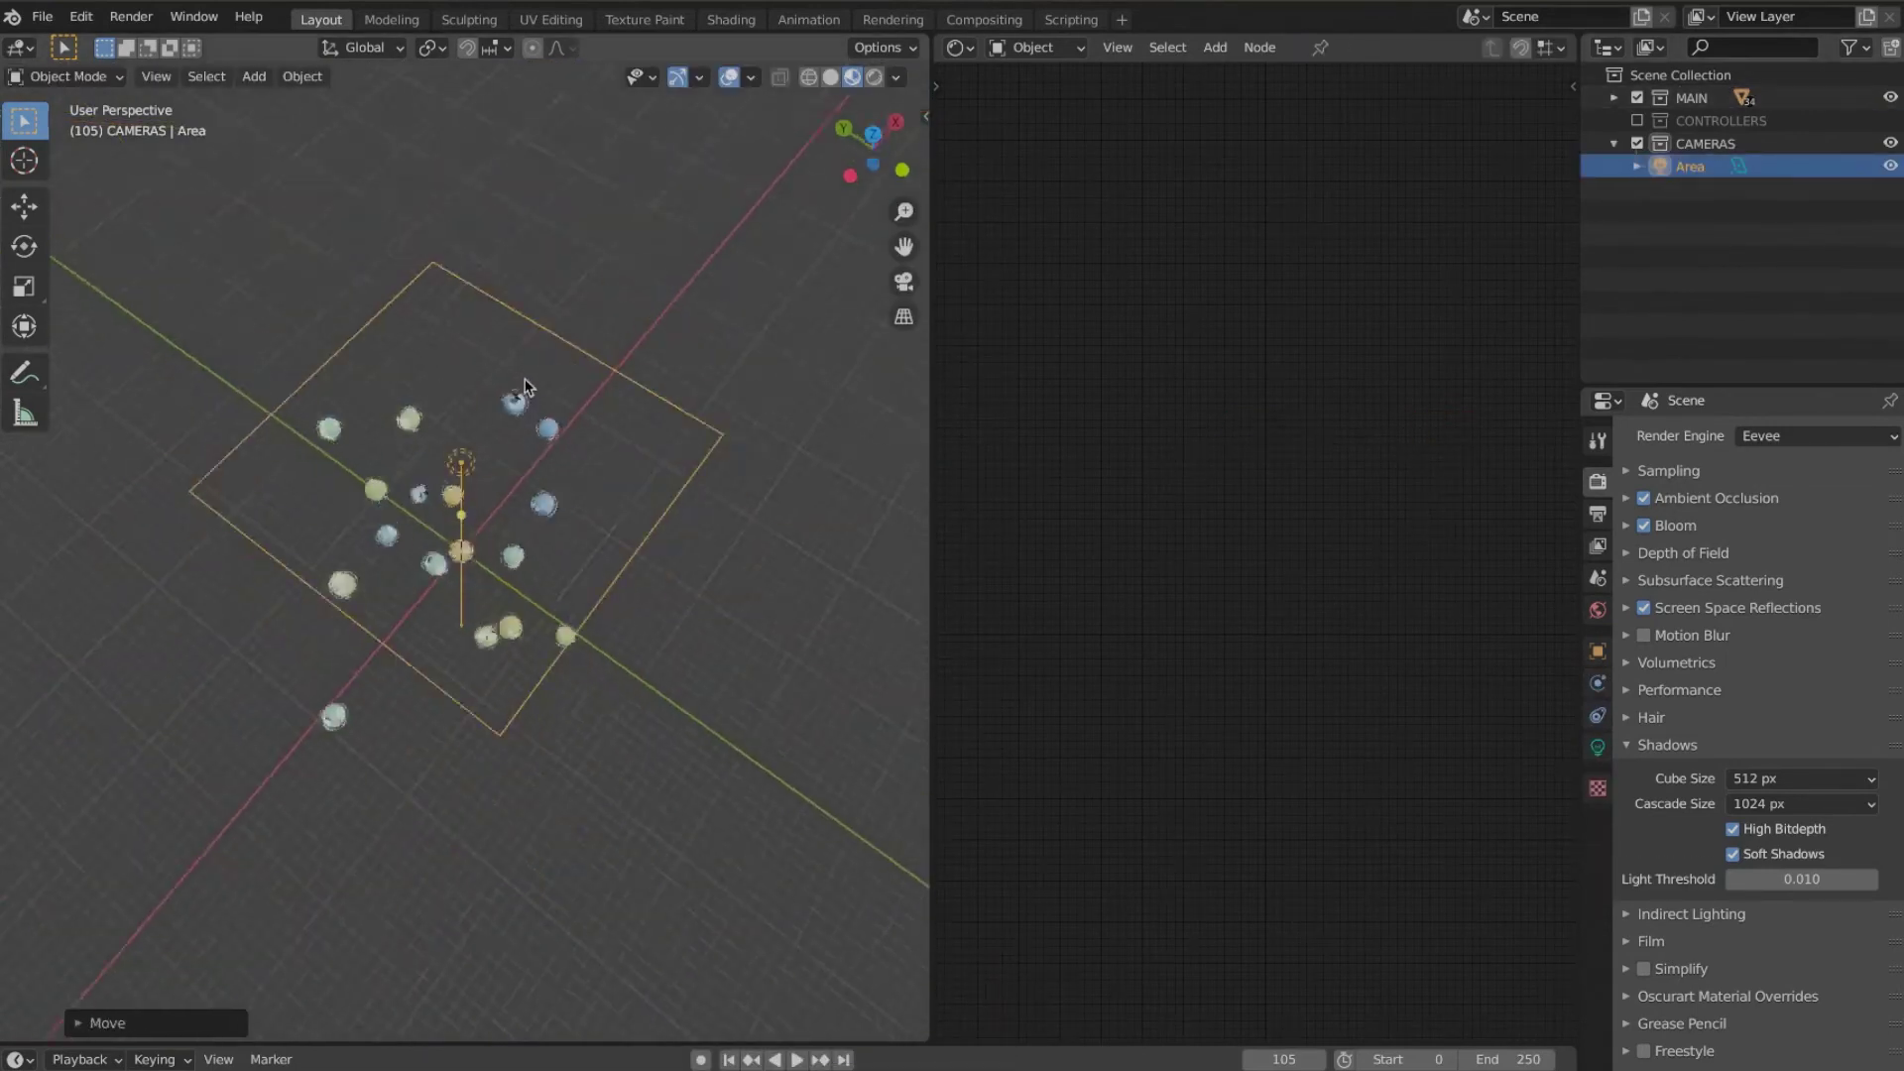
Step: Switch the 3D viewport to rendered shading
left_click_drag(1297, 407, 1293, 410)
middle_click_drag(636, 595, 640, 528)
scroll(641, 528, "up", 4)
key("z")
mouse_move(670, 635)
middle_mouse_down()
mouse_move(614, 605)
mouse_move(674, 607)
middle_mouse_up()
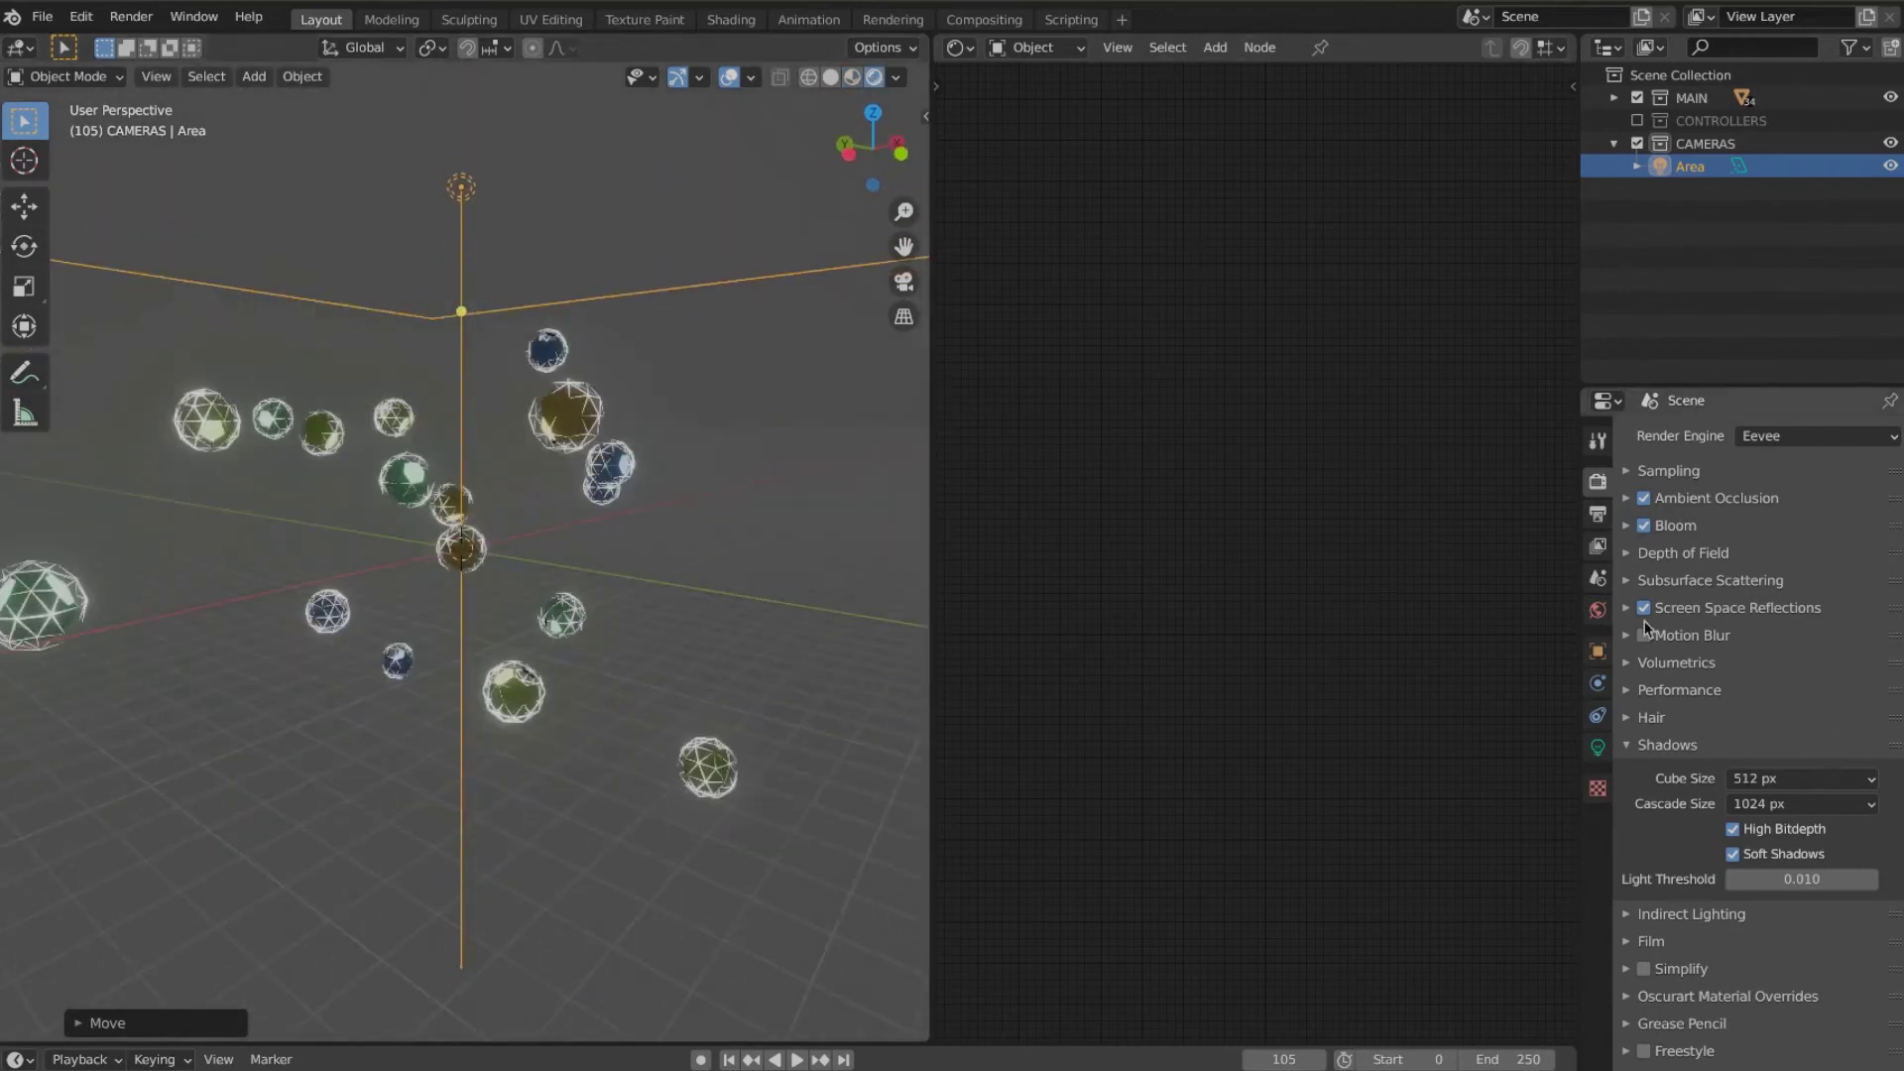
Step: Use an Environment Texture with spruit_sunrise_4k.hdr as the world background colour and show the world's shader nodes
left_click_drag(928, 508, 794, 509)
left_click(1598, 610)
left_click(1738, 586)
left_click(1301, 687)
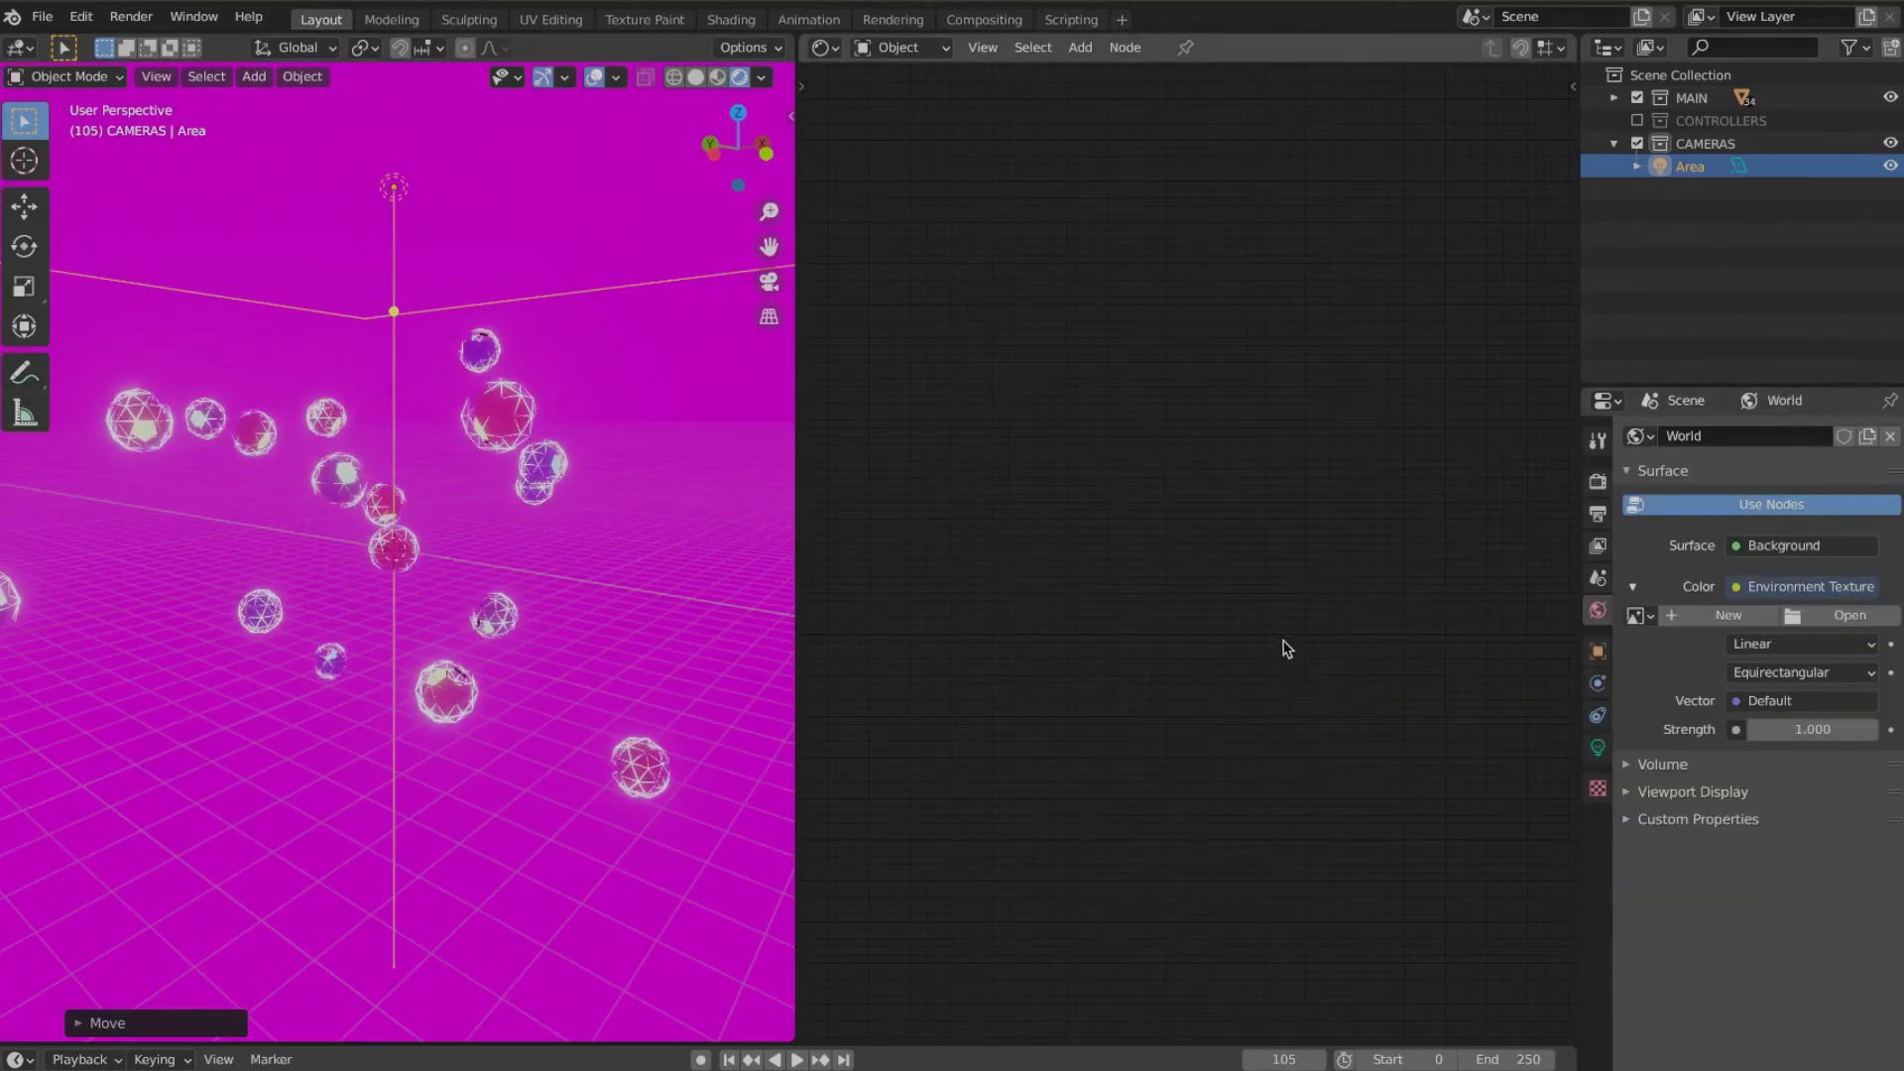
middle_click_drag(1189, 670, 1195, 530)
left_click(1139, 416)
left_click(910, 380)
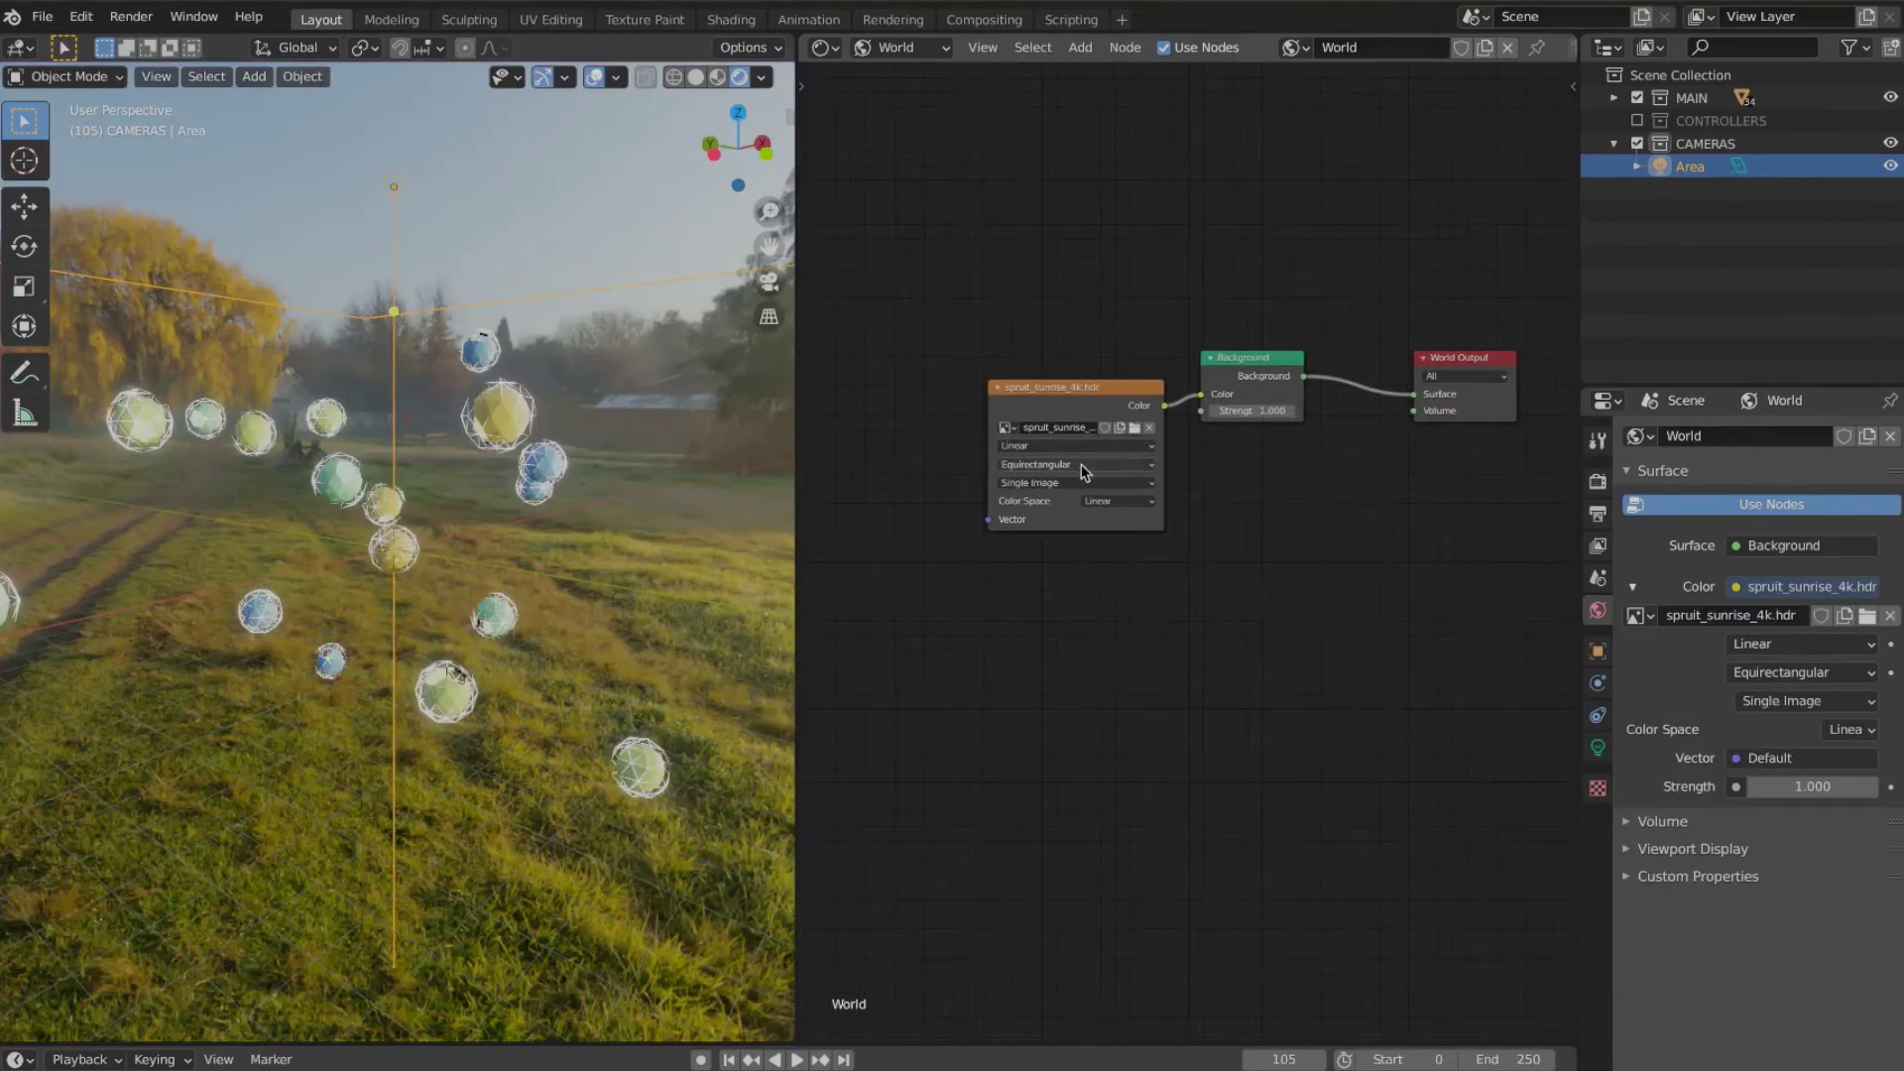
Step: Spread out the world nodes and set the Background strength to 0.1
middle_click_drag(635, 467, 496, 504)
left_click_drag(1071, 388, 891, 349)
left_click_drag(1450, 358, 1448, 357)
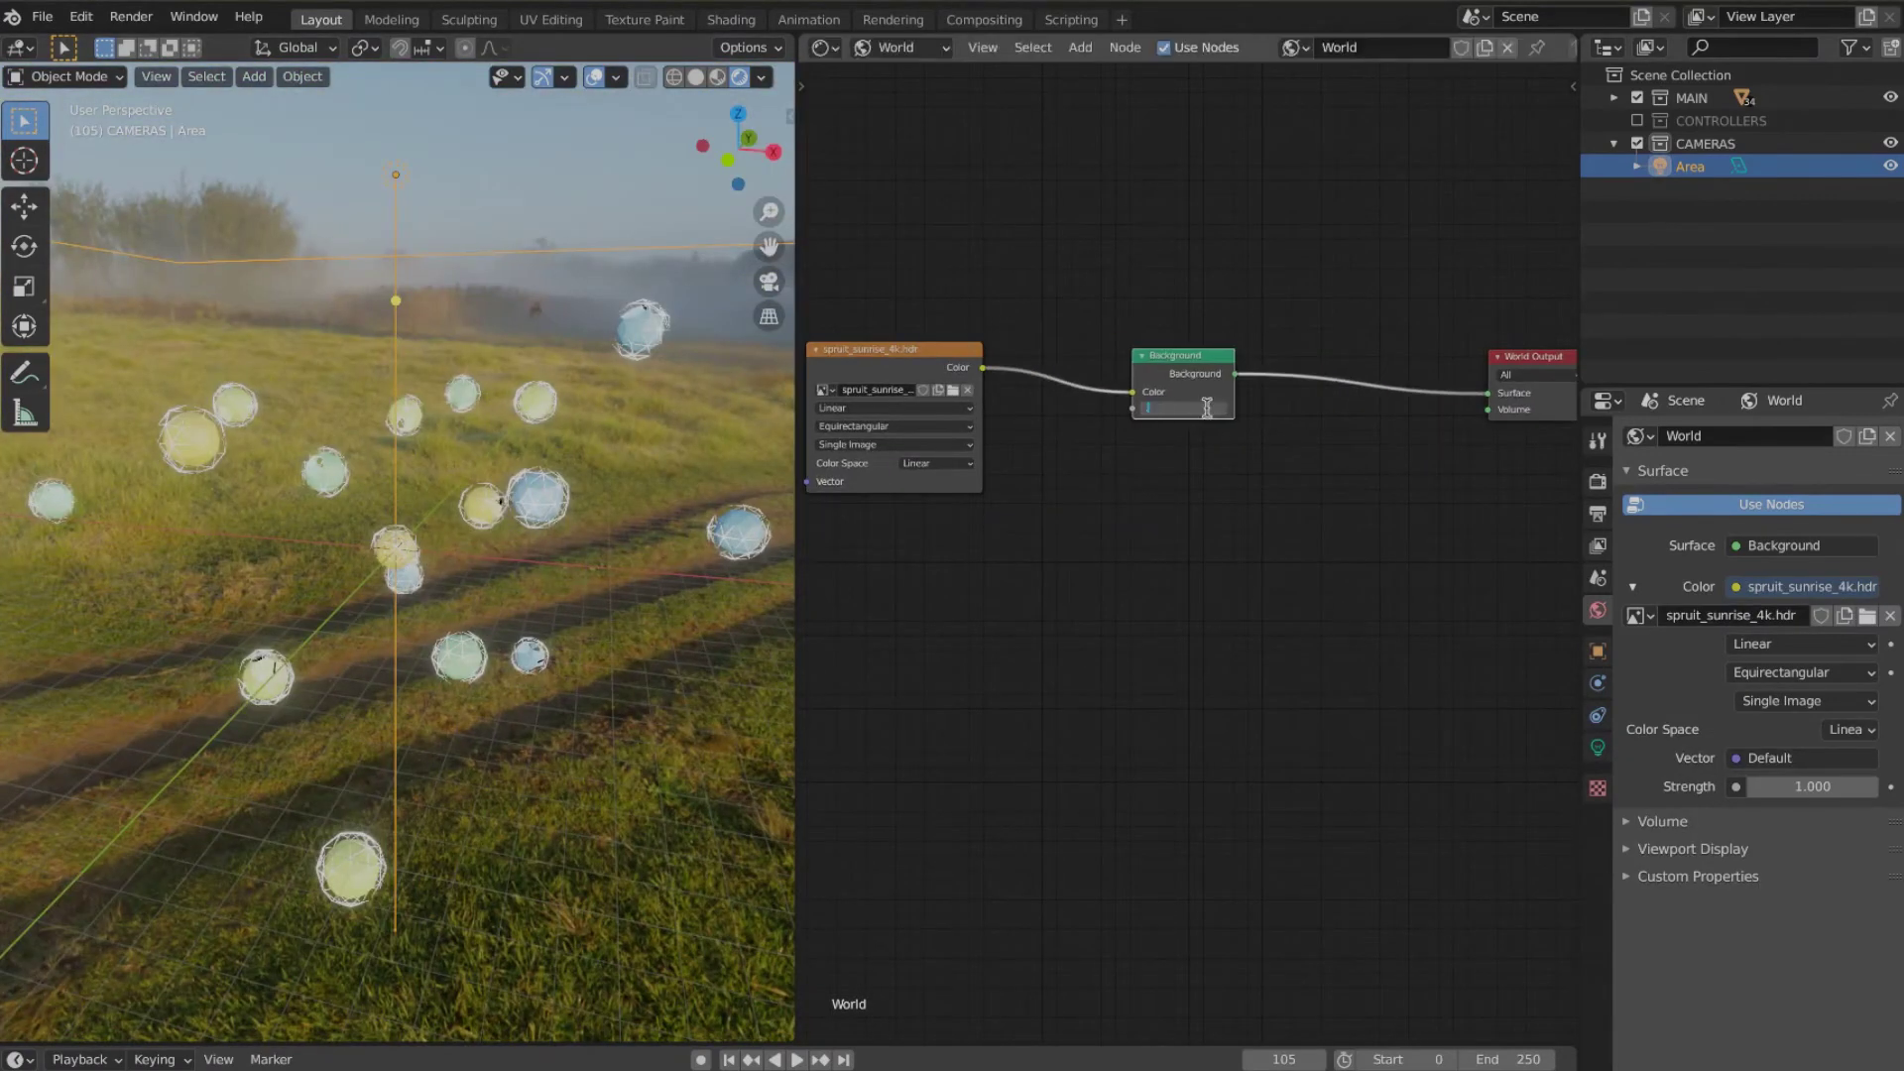
type("0.1")
key("Return")
scroll(555, 516, "down", 4)
middle_click_drag(555, 515, 555, 593)
Step: Add a Light Path node to the world nodes and lower the HDR Background's strength to 0.01
key("shift+a")
mouse_move(997, 671)
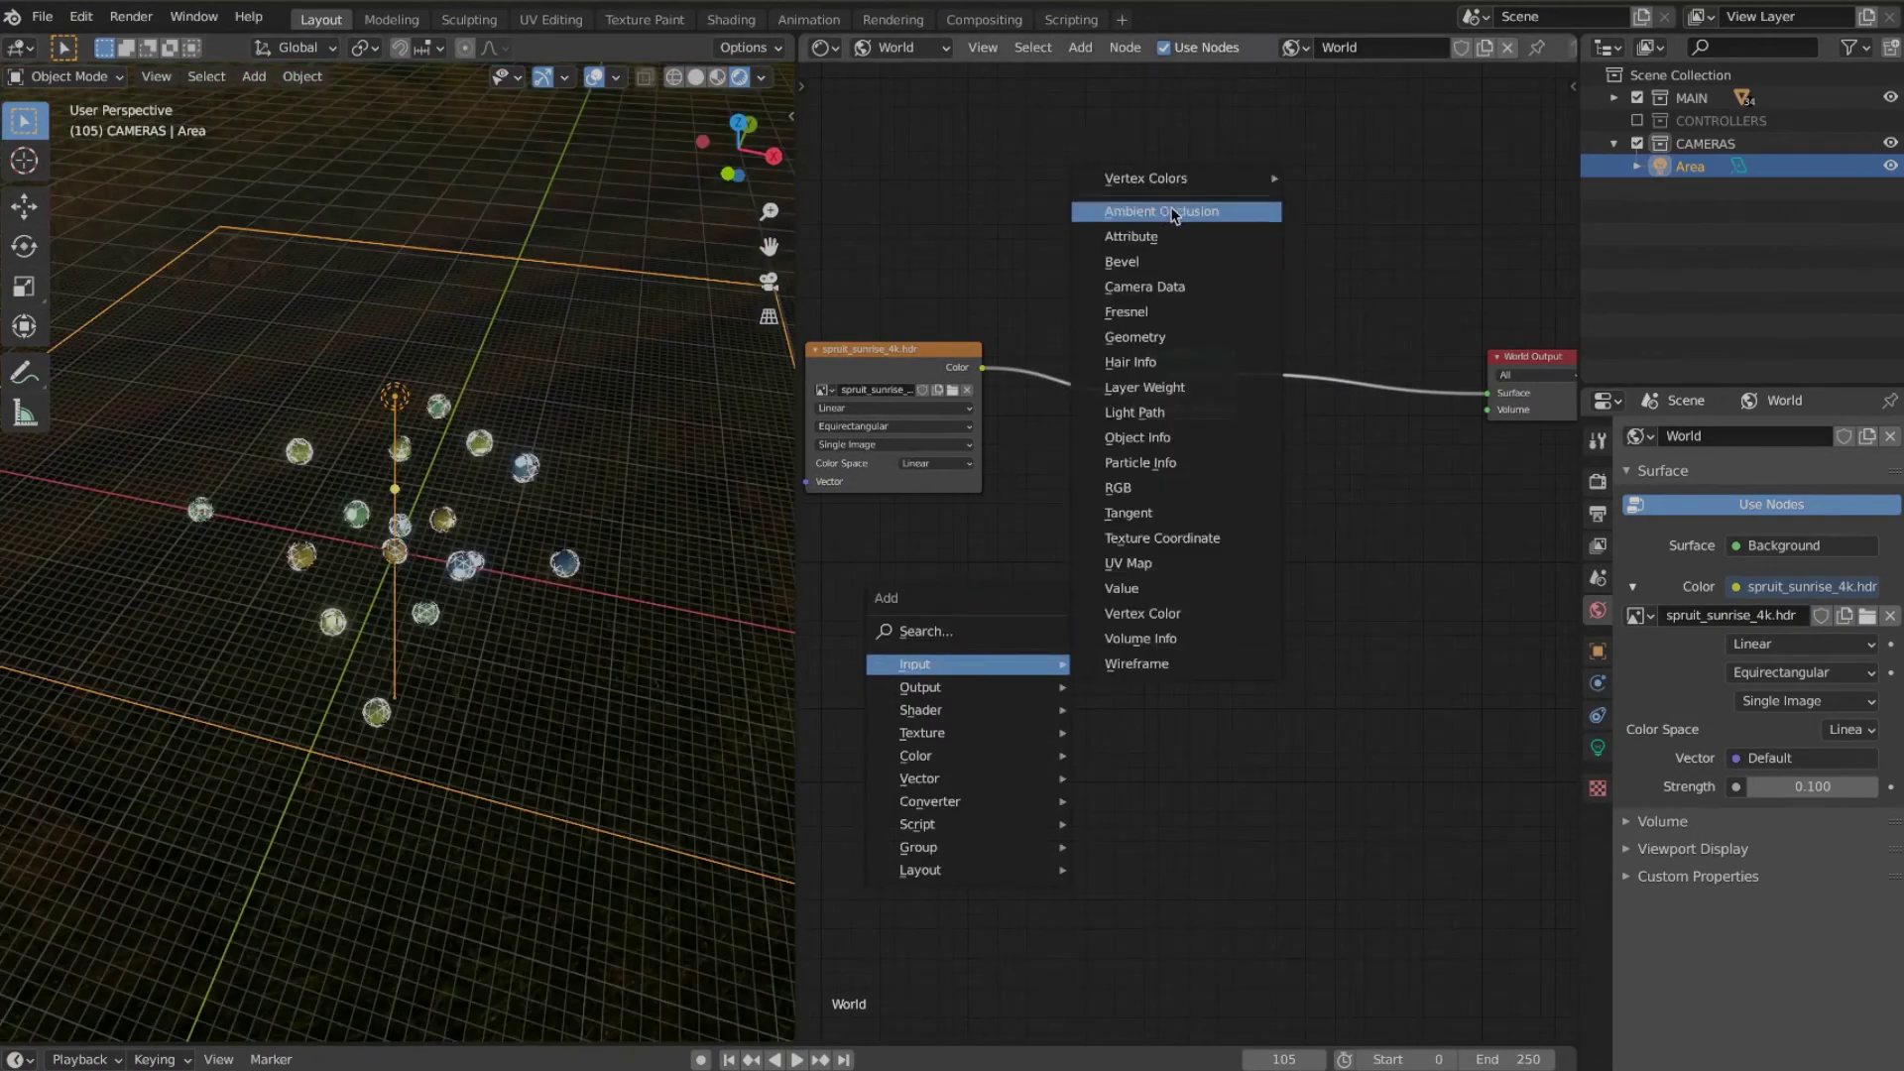
left_click(1163, 411)
key("BackSpace")
type("01")
key("Return")
Step: Insert a Mix Shader before the World Output, mixing in a second black Background with Is Camera Ray as the factor
middle_click_drag(579, 471, 580, 400)
mouse_move(1316, 746)
left_click(1478, 808)
left_click(1329, 353)
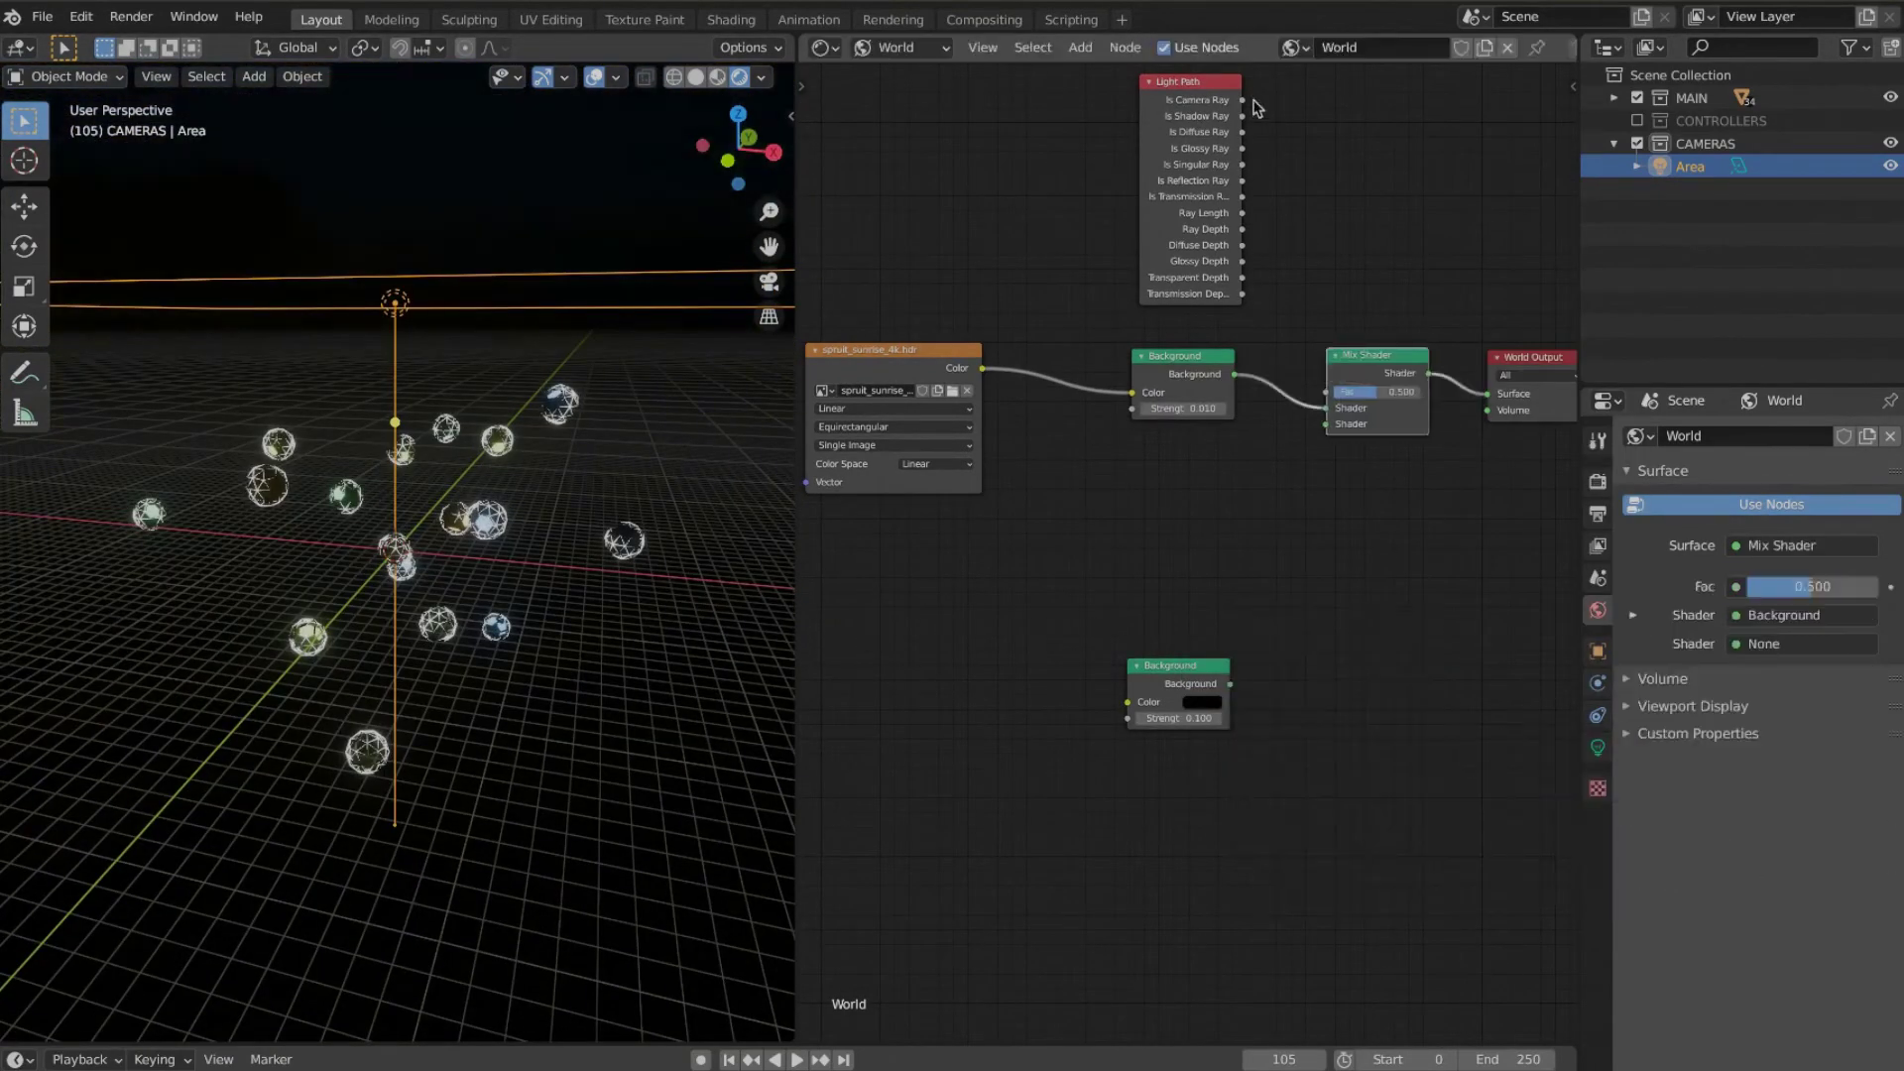
left_click_drag(1180, 355, 1145, 355)
Step: Connect Mapping and Texture Coordinate nodes to the environment texture's vector input
left_click(872, 349)
middle_click_drag(871, 337, 1390, 338)
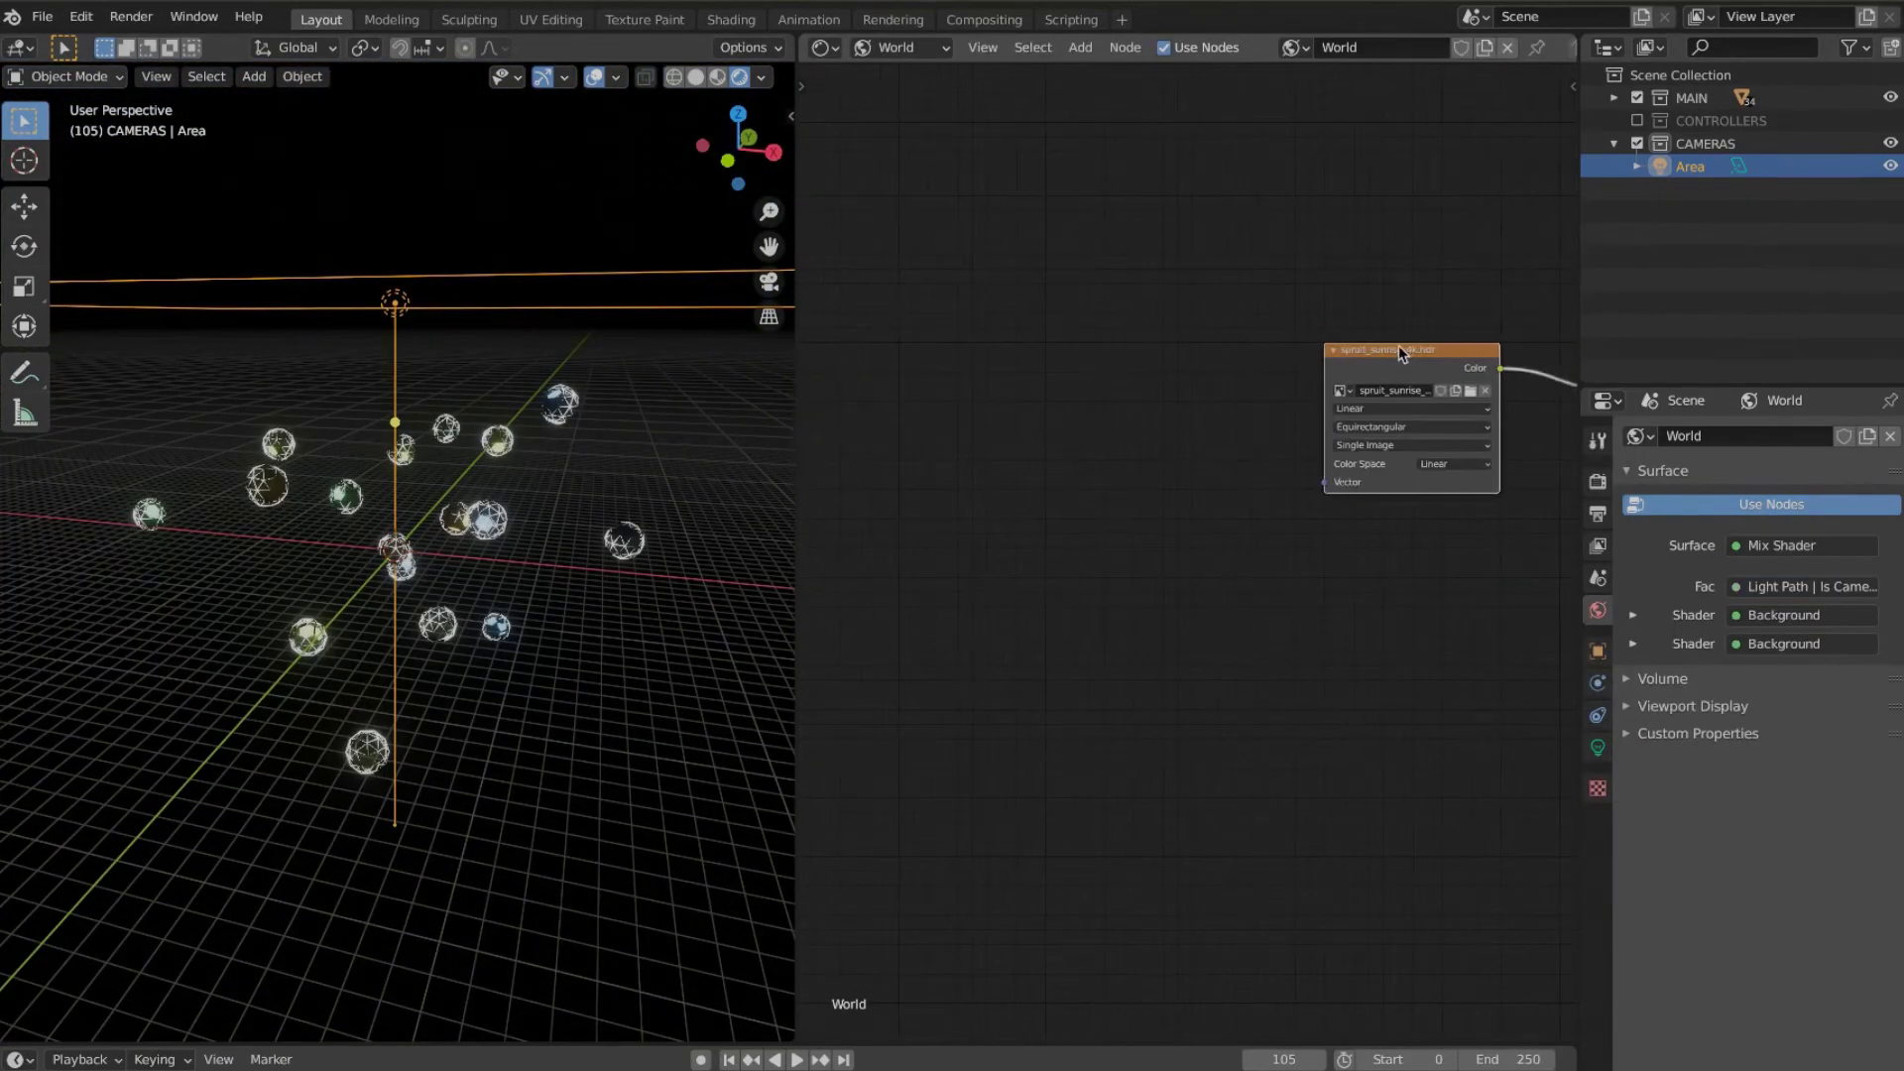
key("ctrl+t")
left_click_drag(1180, 391, 1109, 355)
scroll(982, 481, "down", 10)
Step: Hide the viewport overlays and play the animation to examine the glowing spheres in the dark scene
left_click(594, 78)
scroll(491, 551, "up", 6)
scroll(491, 552, "down", 5)
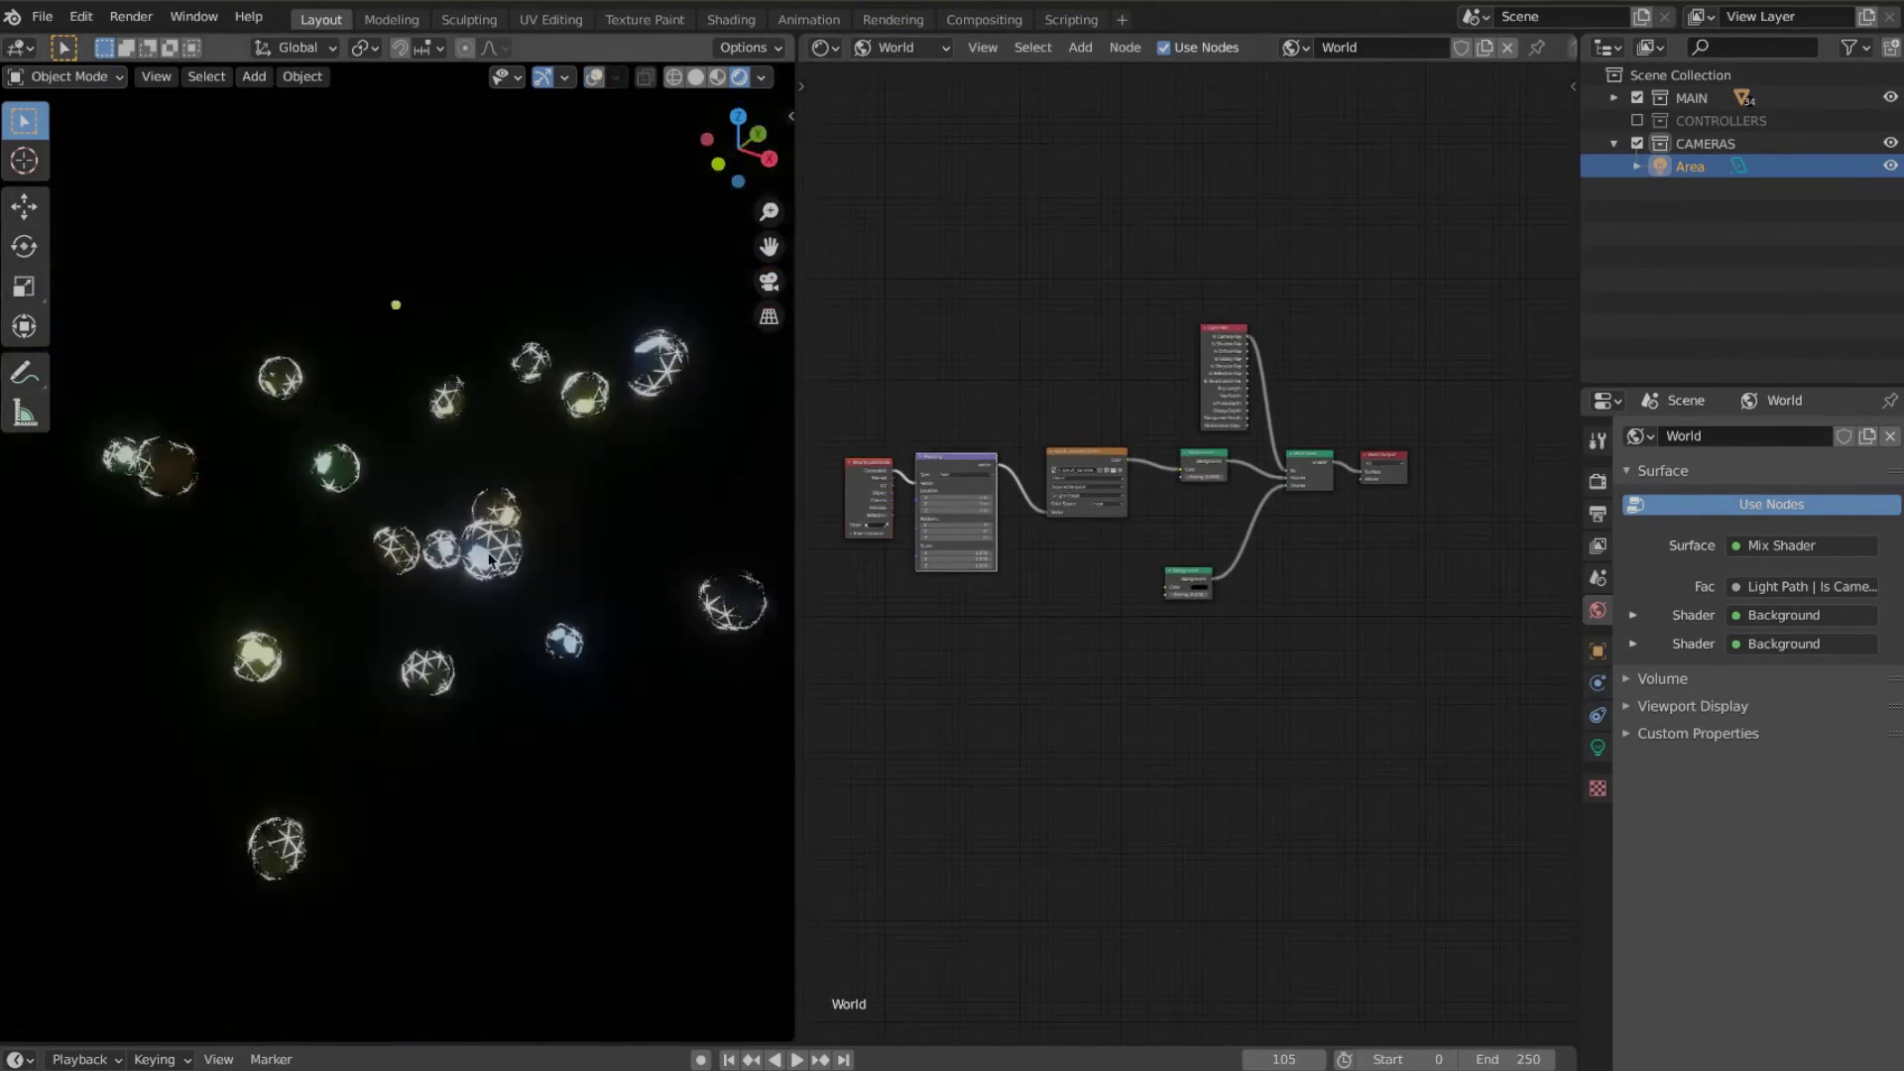
middle_click_drag(491, 595, 541, 607)
scroll(490, 562, "up", 5)
scroll(490, 567, "down", 8)
key("space")
scroll(575, 587, "up", 9)
key("space")
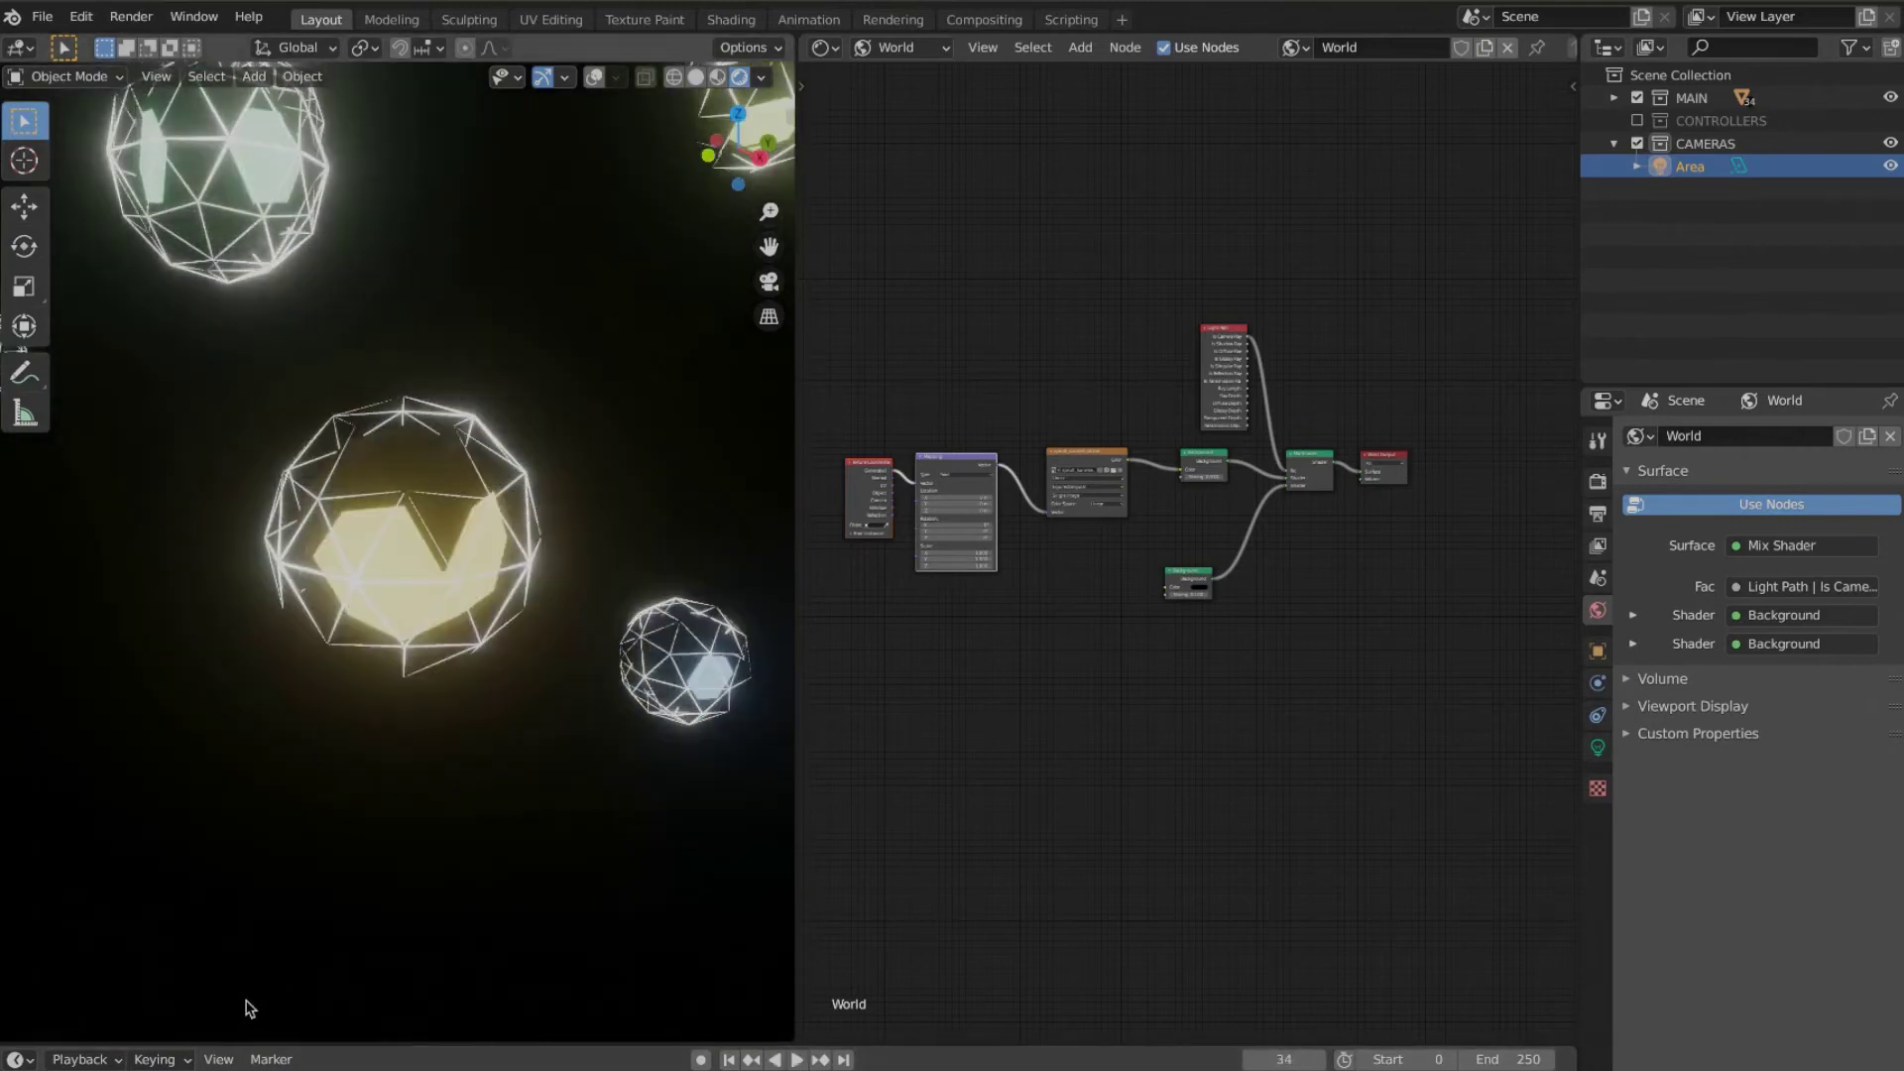
Step: Return the viewport to solid shading, put the area light in a LIGHTS collection and rename it TOP
left_click(696, 77)
middle_click_drag(392, 525, 480, 549)
scroll(480, 549, "down", 7)
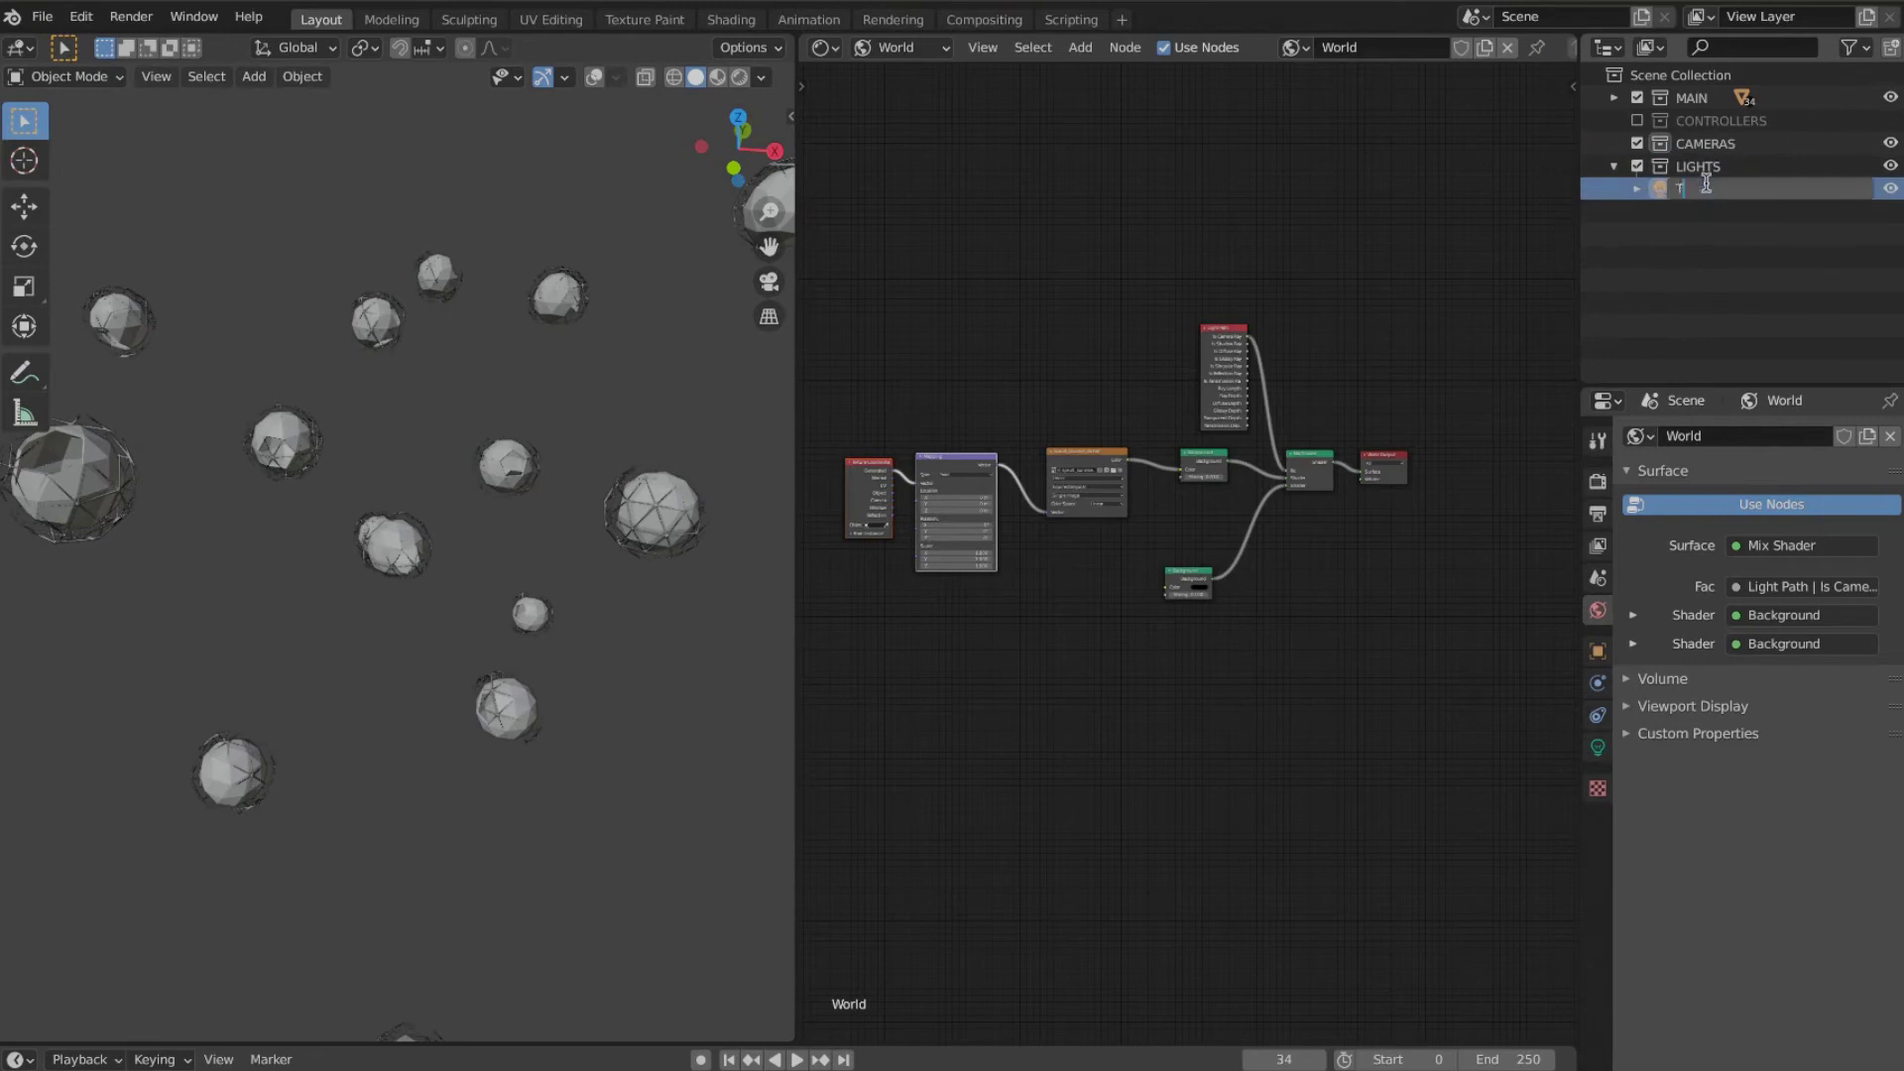
left_click(1706, 186)
type("T")
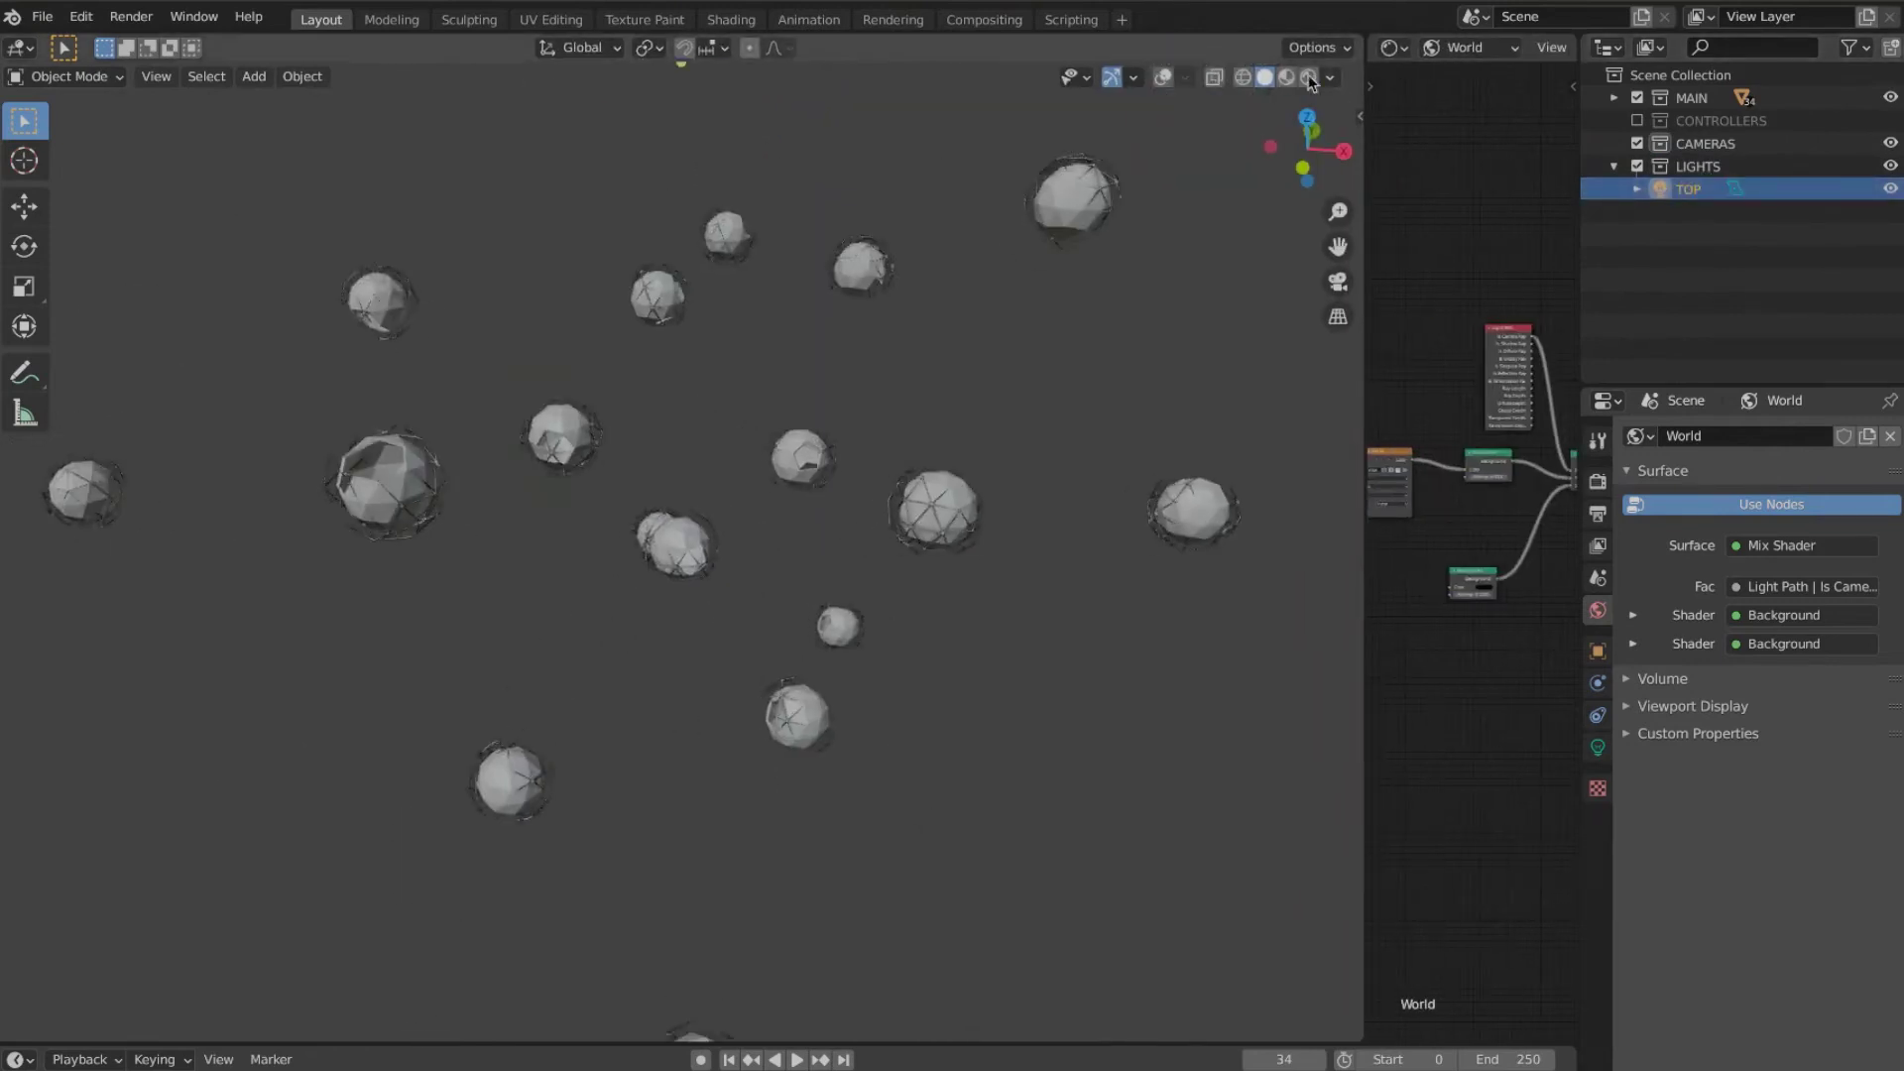
Step: Raise the TOP light's power to about 2562.6 W and play the animation in rendered shading to check it
left_click(1597, 747)
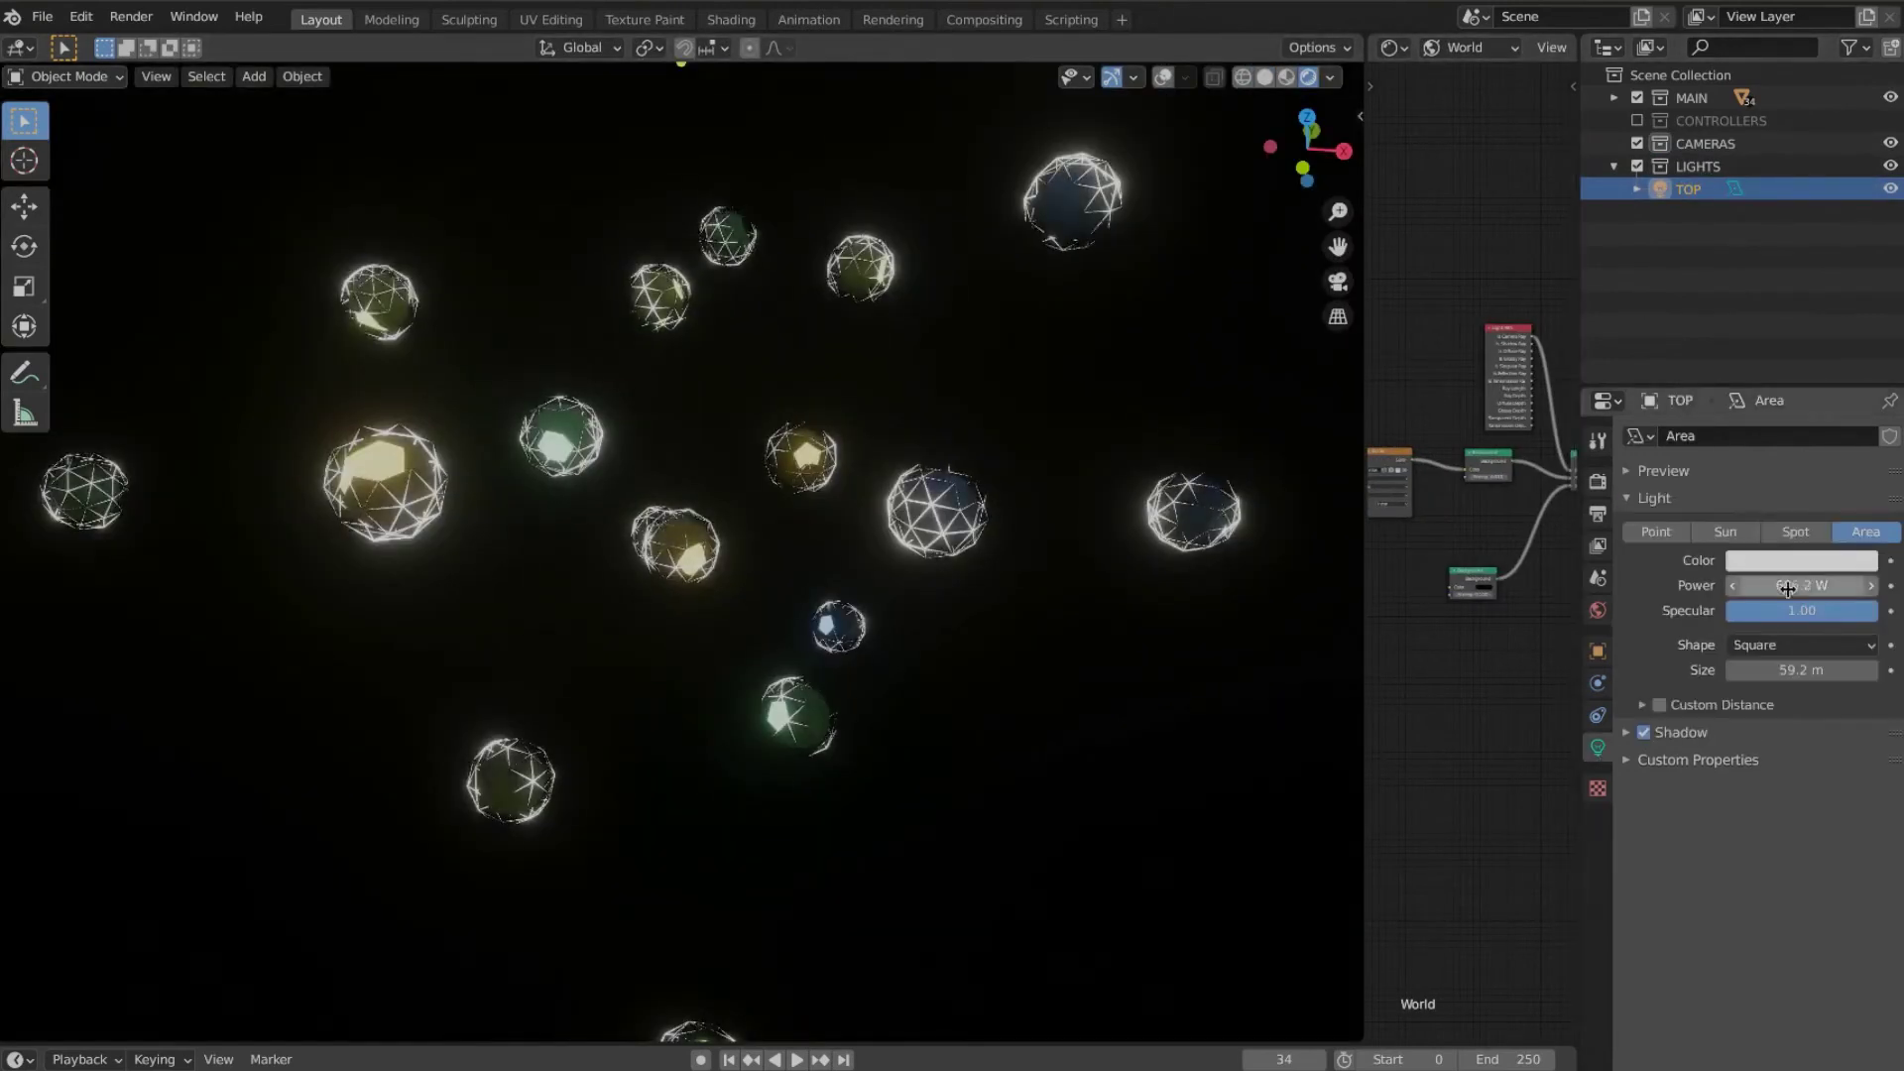
key("space")
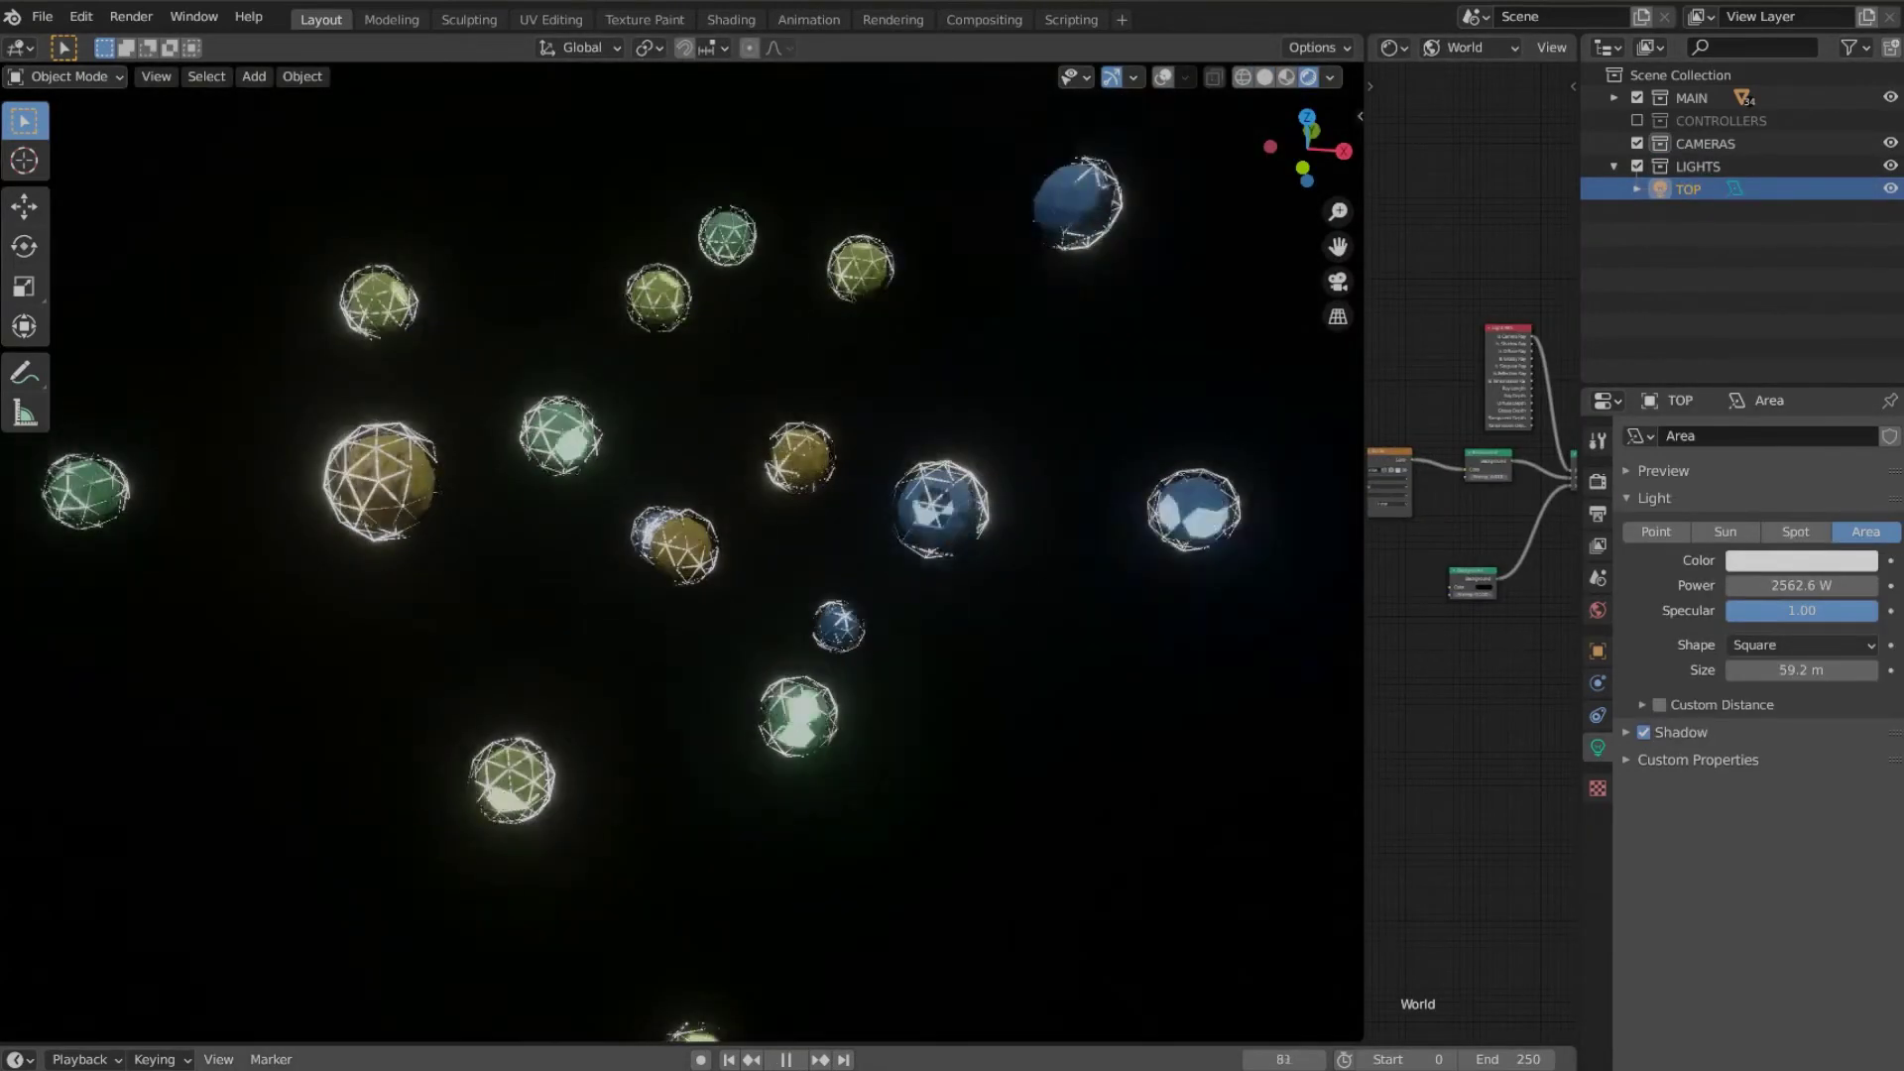
key("space")
scroll(437, 582, "up", 5)
middle_click_drag(431, 733, 635, 621)
key("space")
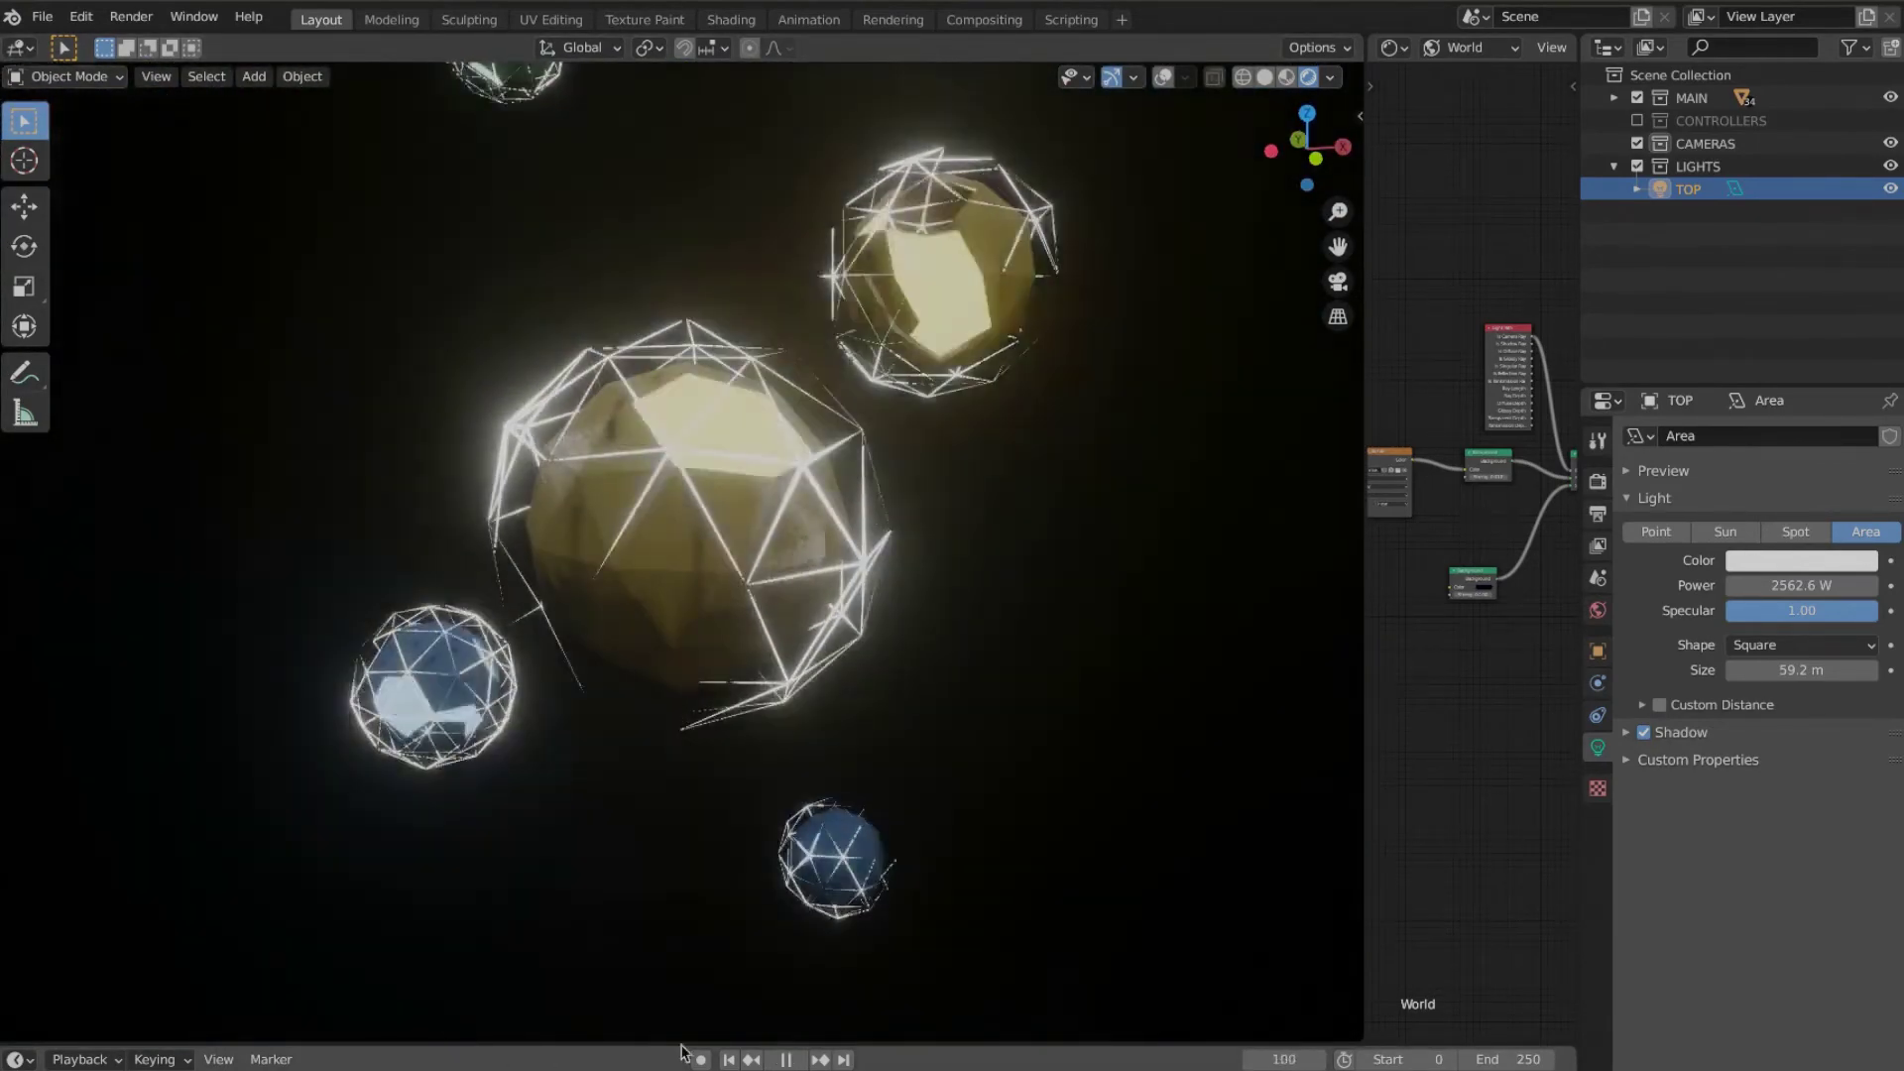
key("space")
Step: Tint the TOP light pink (hex FF8DA1), check it in playback and return to solid shading with overlays on
middle_click_drag(663, 561, 1031, 476)
left_click(1802, 561)
left_click(1767, 383)
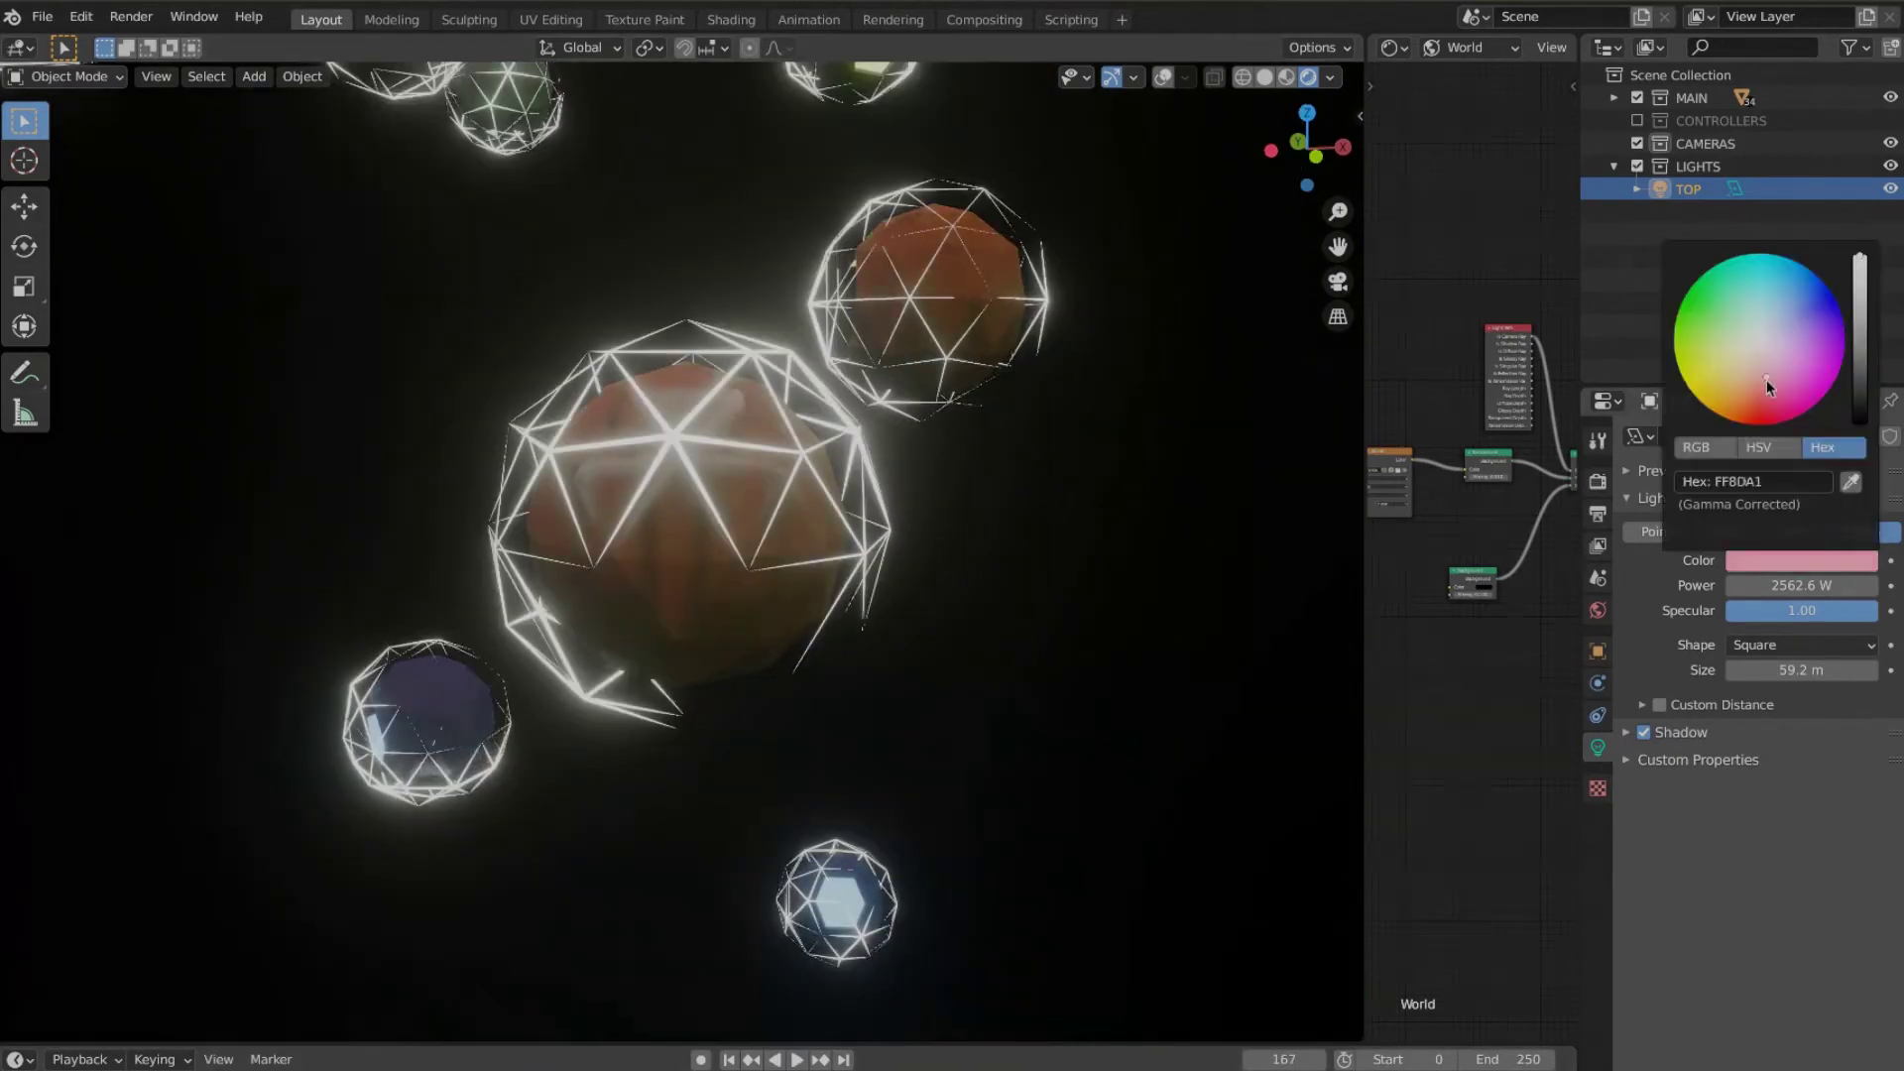
key("space")
key("space")
middle_click_drag(992, 555, 839, 578)
scroll(888, 610, "down", 10)
scroll(883, 601, "up", 10)
scroll(883, 601, "down", 6)
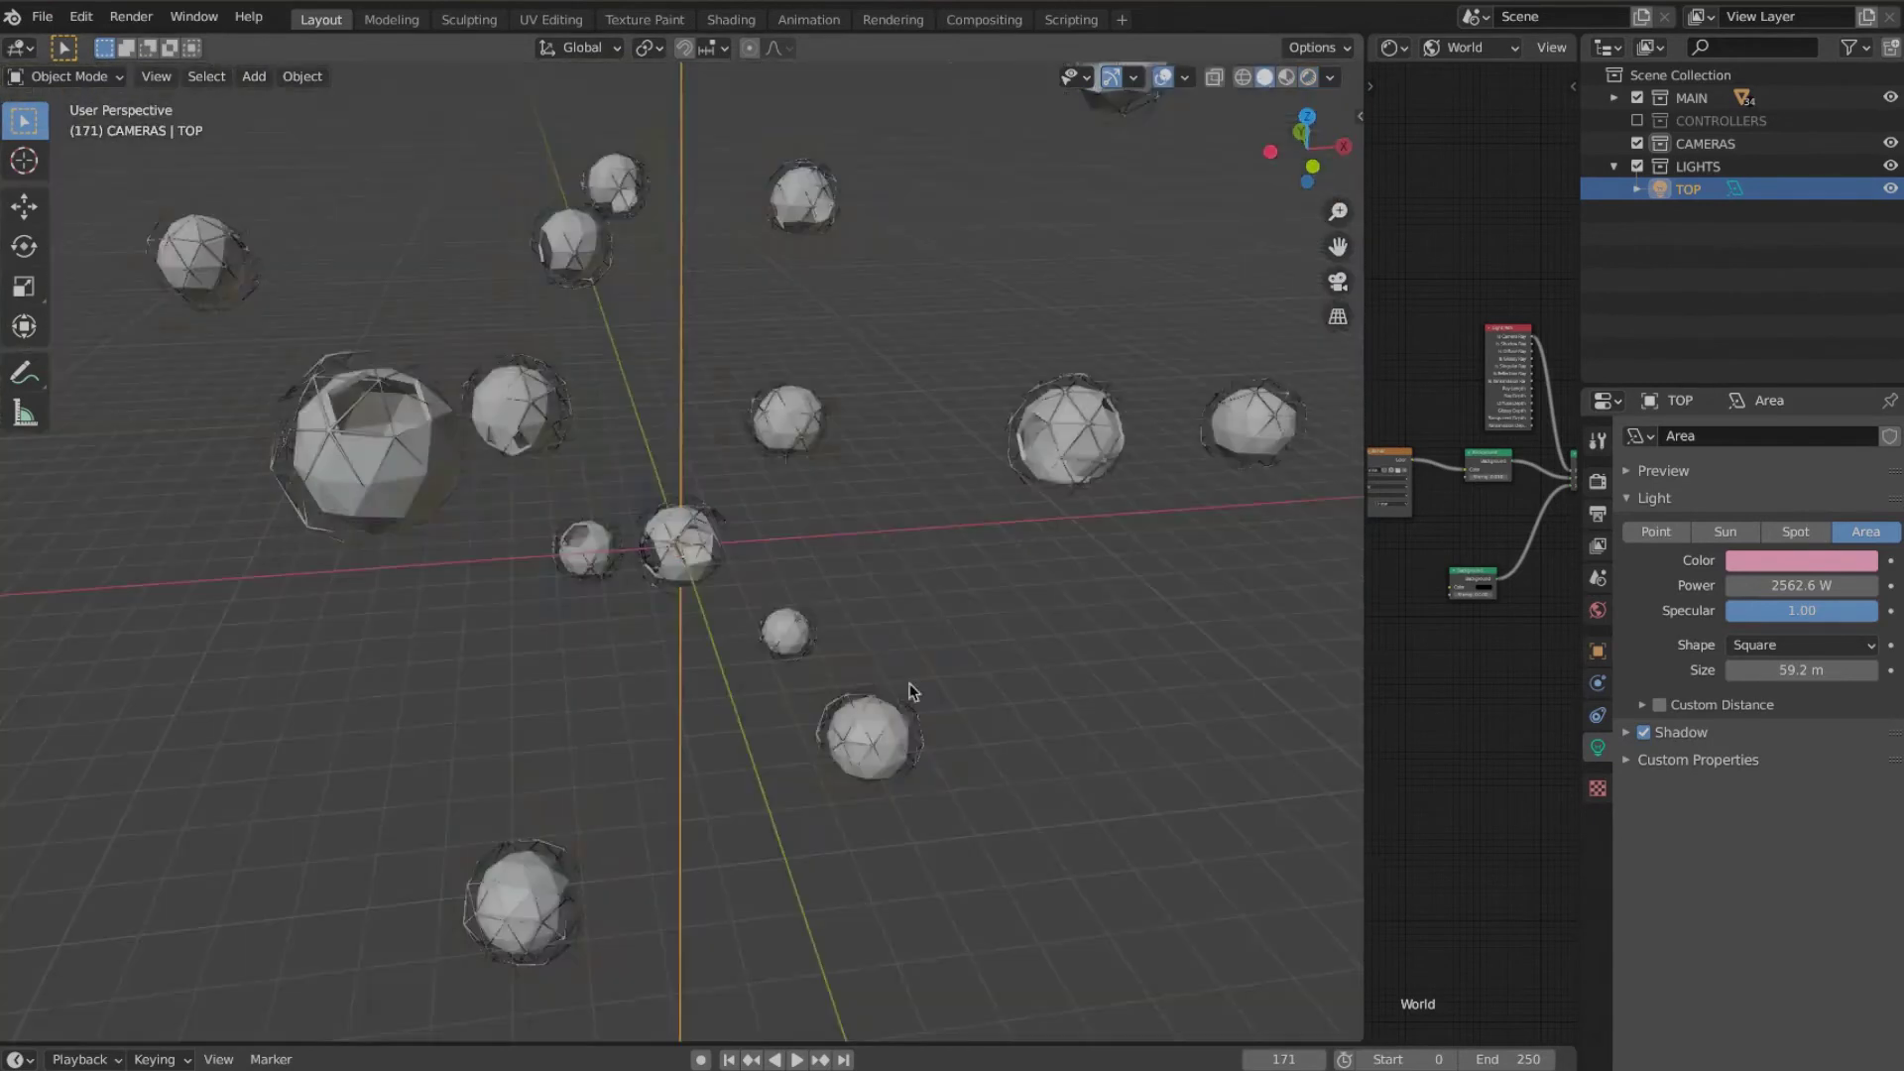
Step: Add a Plain Axes empty at the world origin
key("shift+a")
mouse_move(908, 661)
mouse_move(1086, 662)
mouse_move(889, 889)
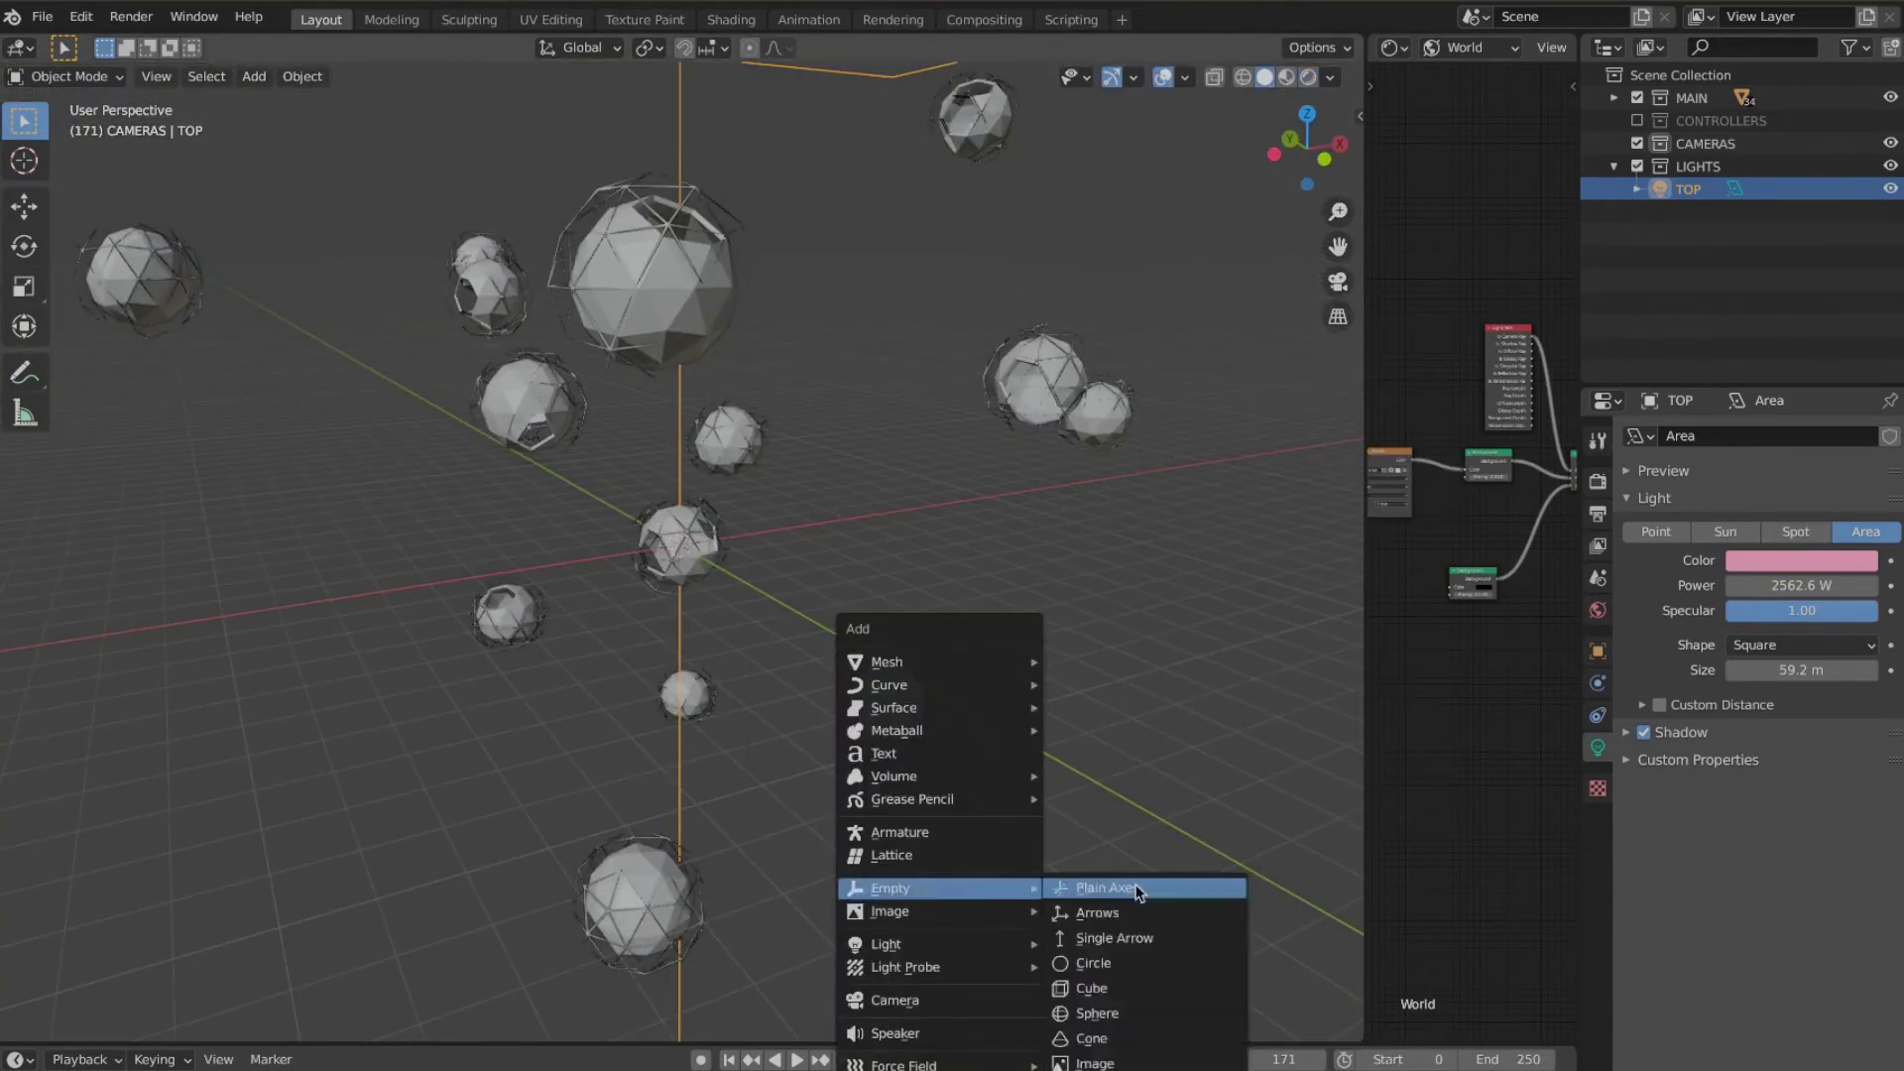
left_click(1140, 889)
key("m")
left_click(861, 600)
type("CAMERAS")
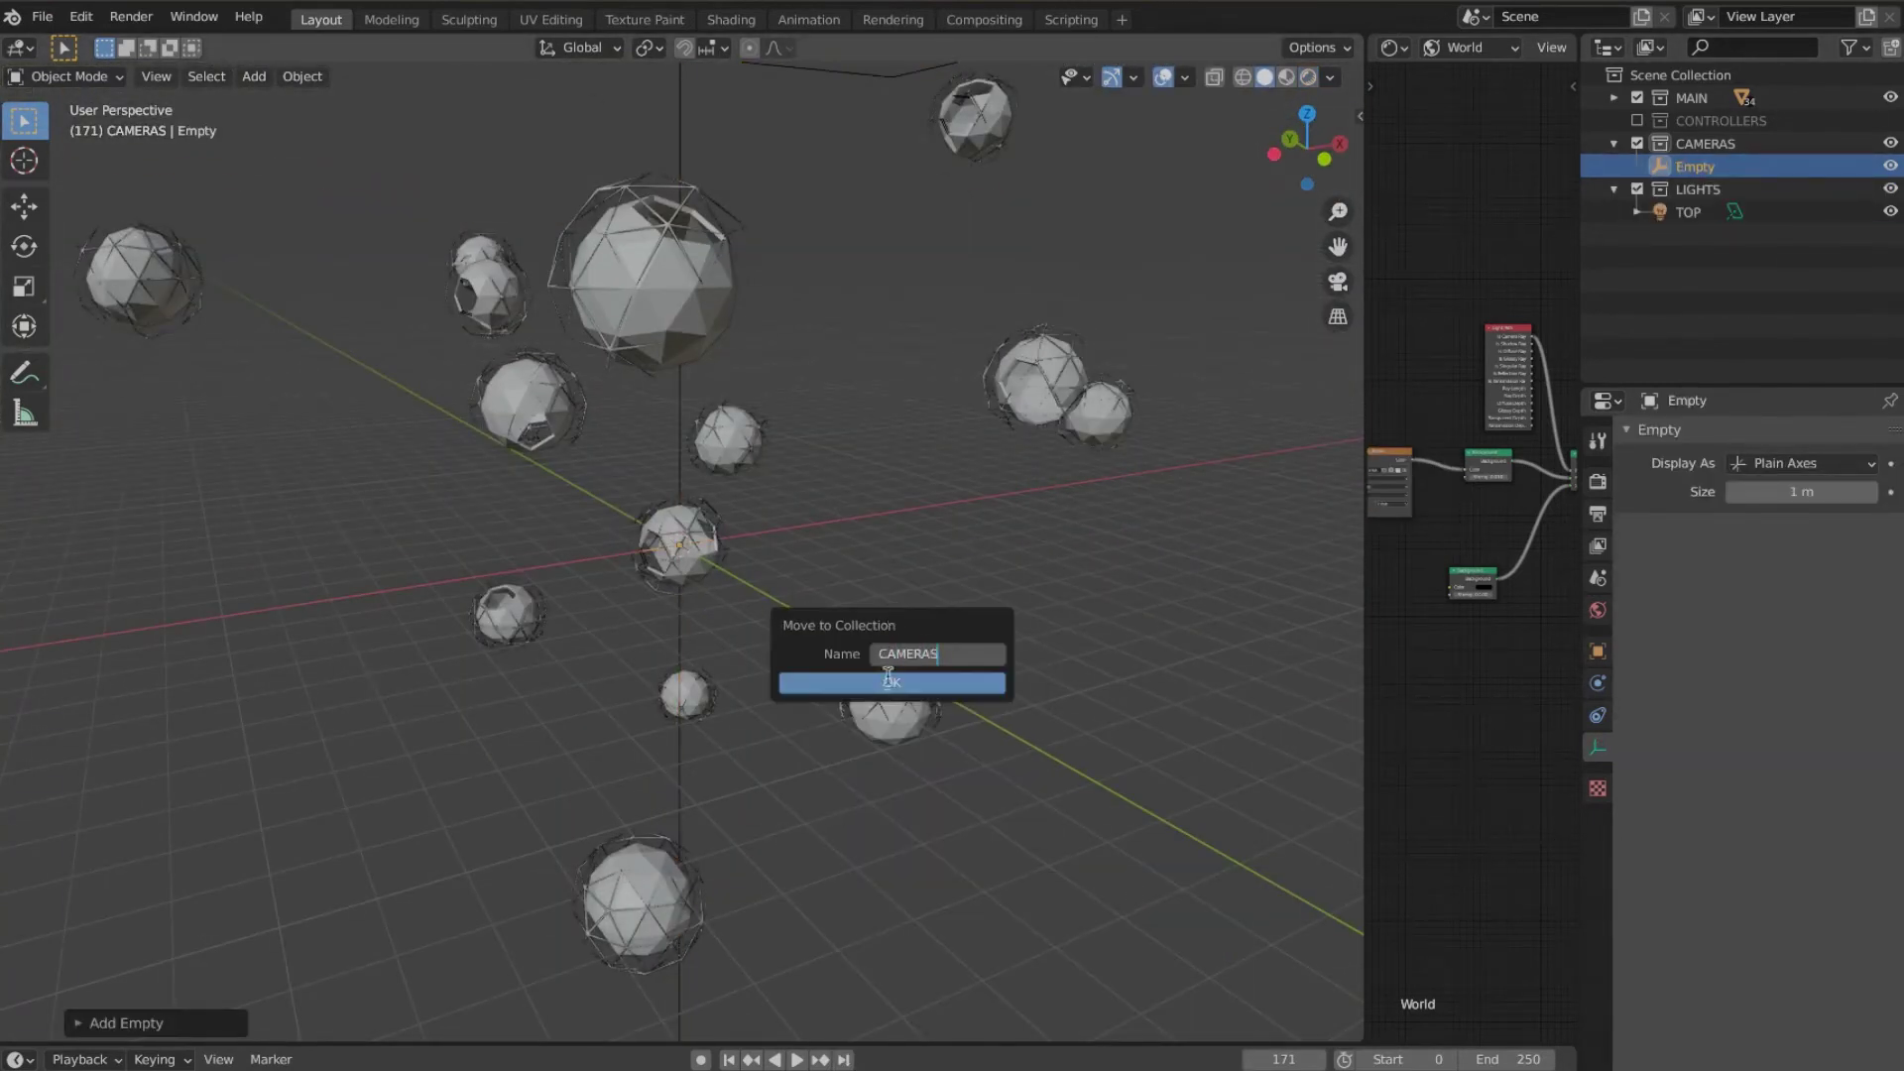
key("Return")
left_click_drag(1707, 146, 1706, 146)
right_click(1700, 236)
left_click(1672, 362)
Step: Rename the empty to FOCUS and add a camera to the CAMERAS collection
left_click(1686, 147)
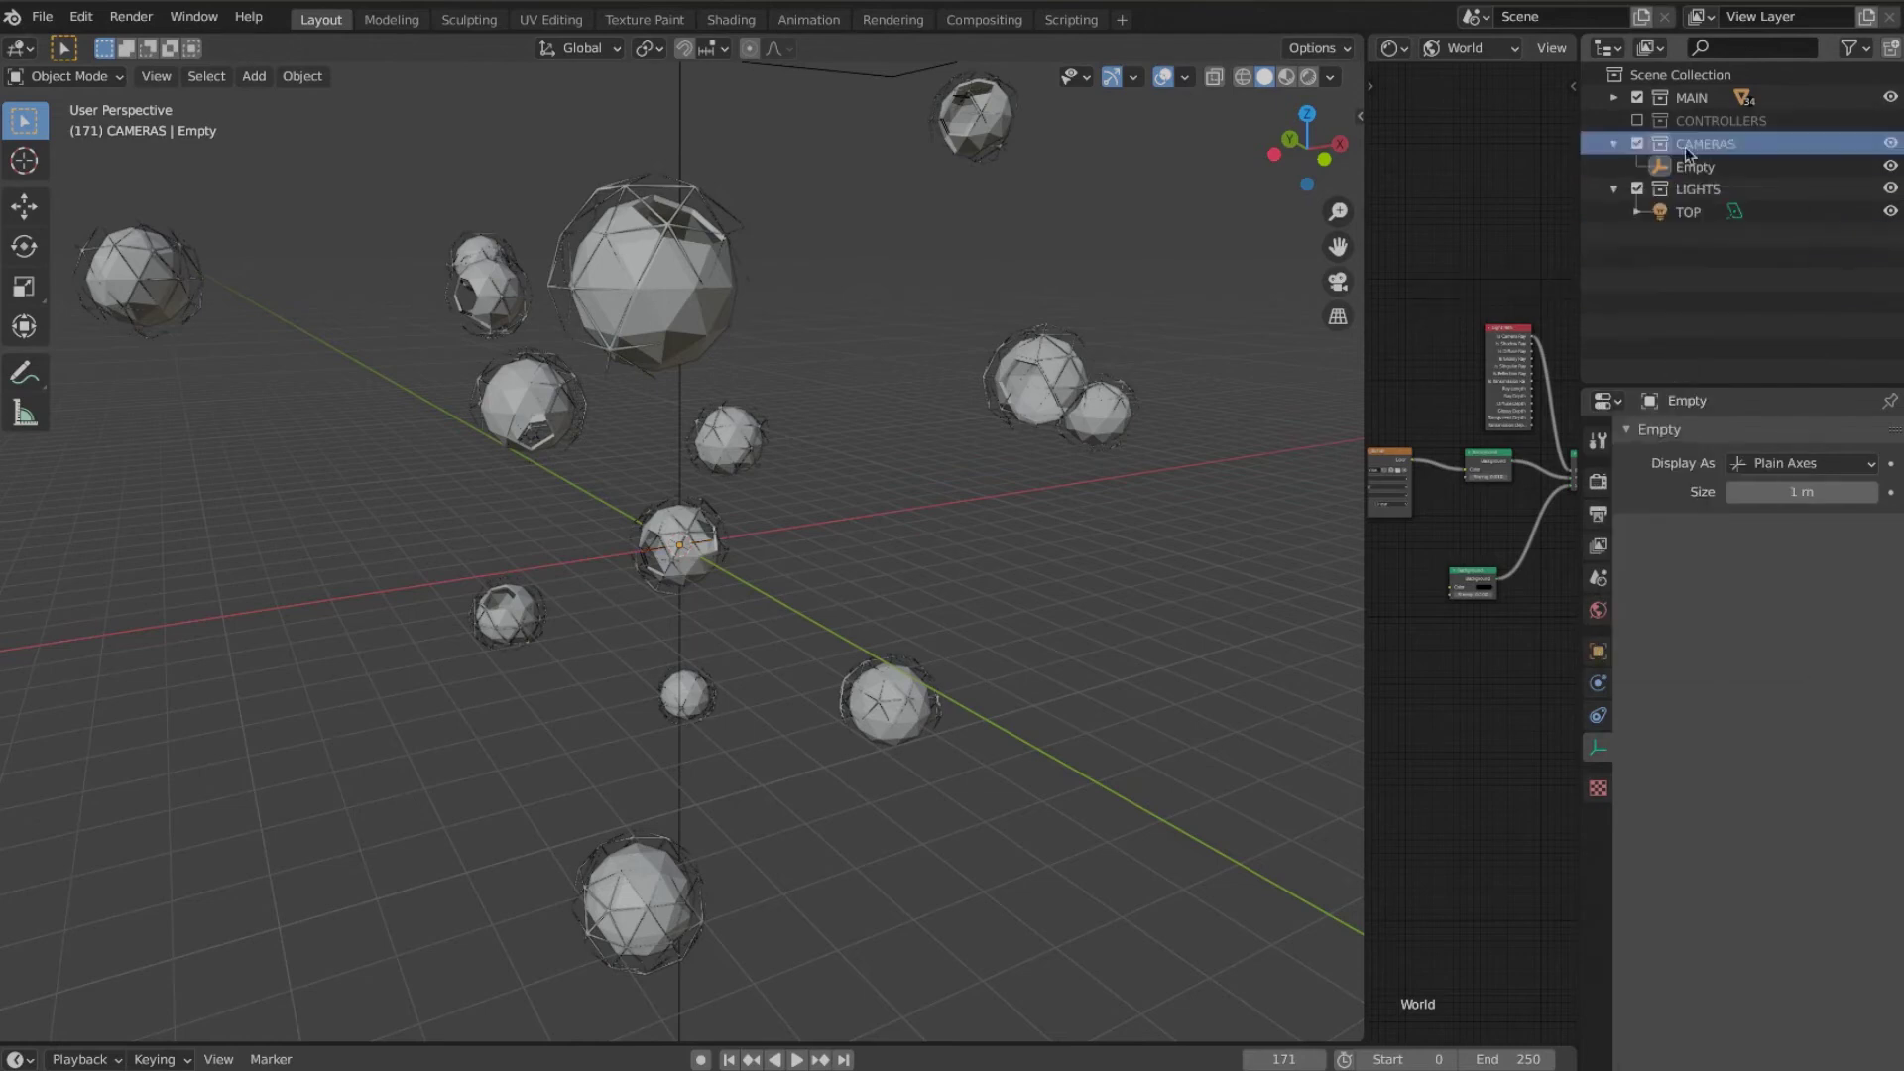
left_click(1729, 146)
key("shift+a")
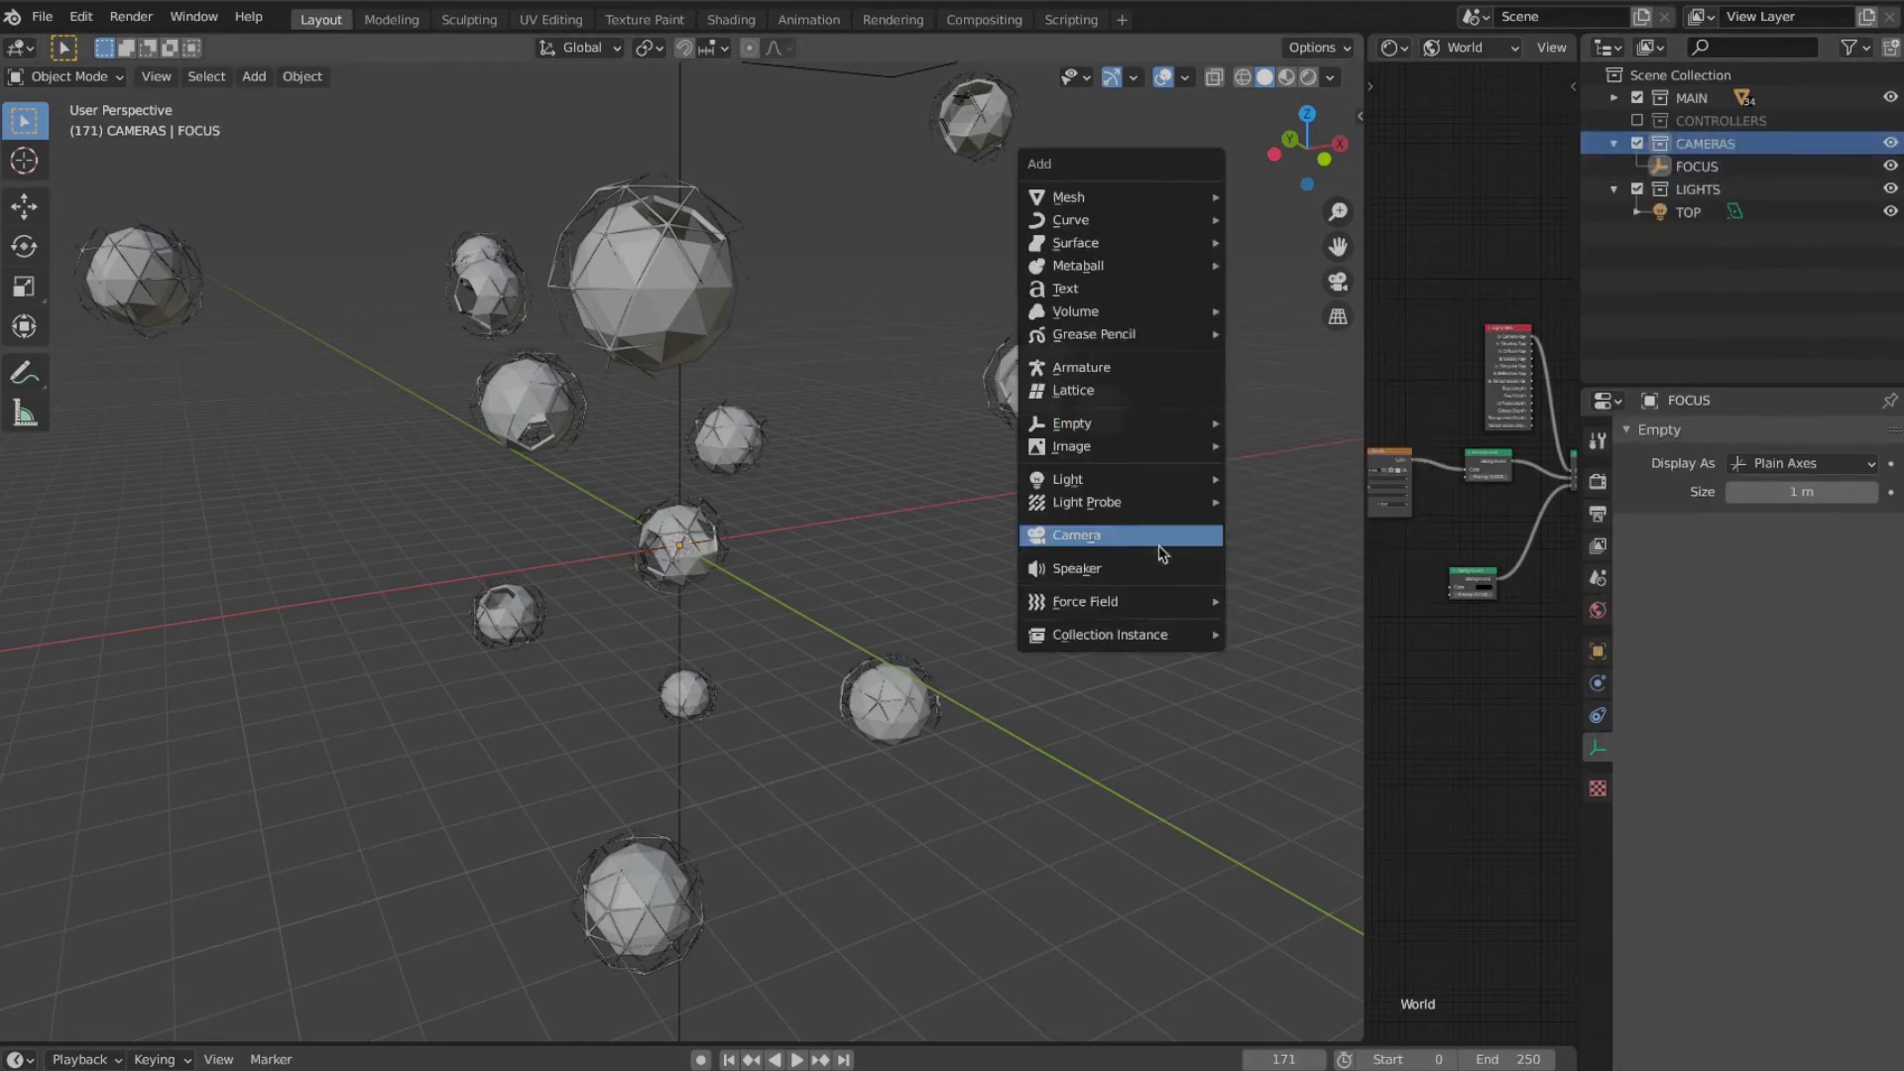
left_click(1158, 540)
Step: Lock the camera to the view and frame the central spheres through it from a distance
middle_click_drag(516, 554, 693, 552)
left_click_drag(1365, 34, 1430, 60)
key("n")
left_click(1563, 219)
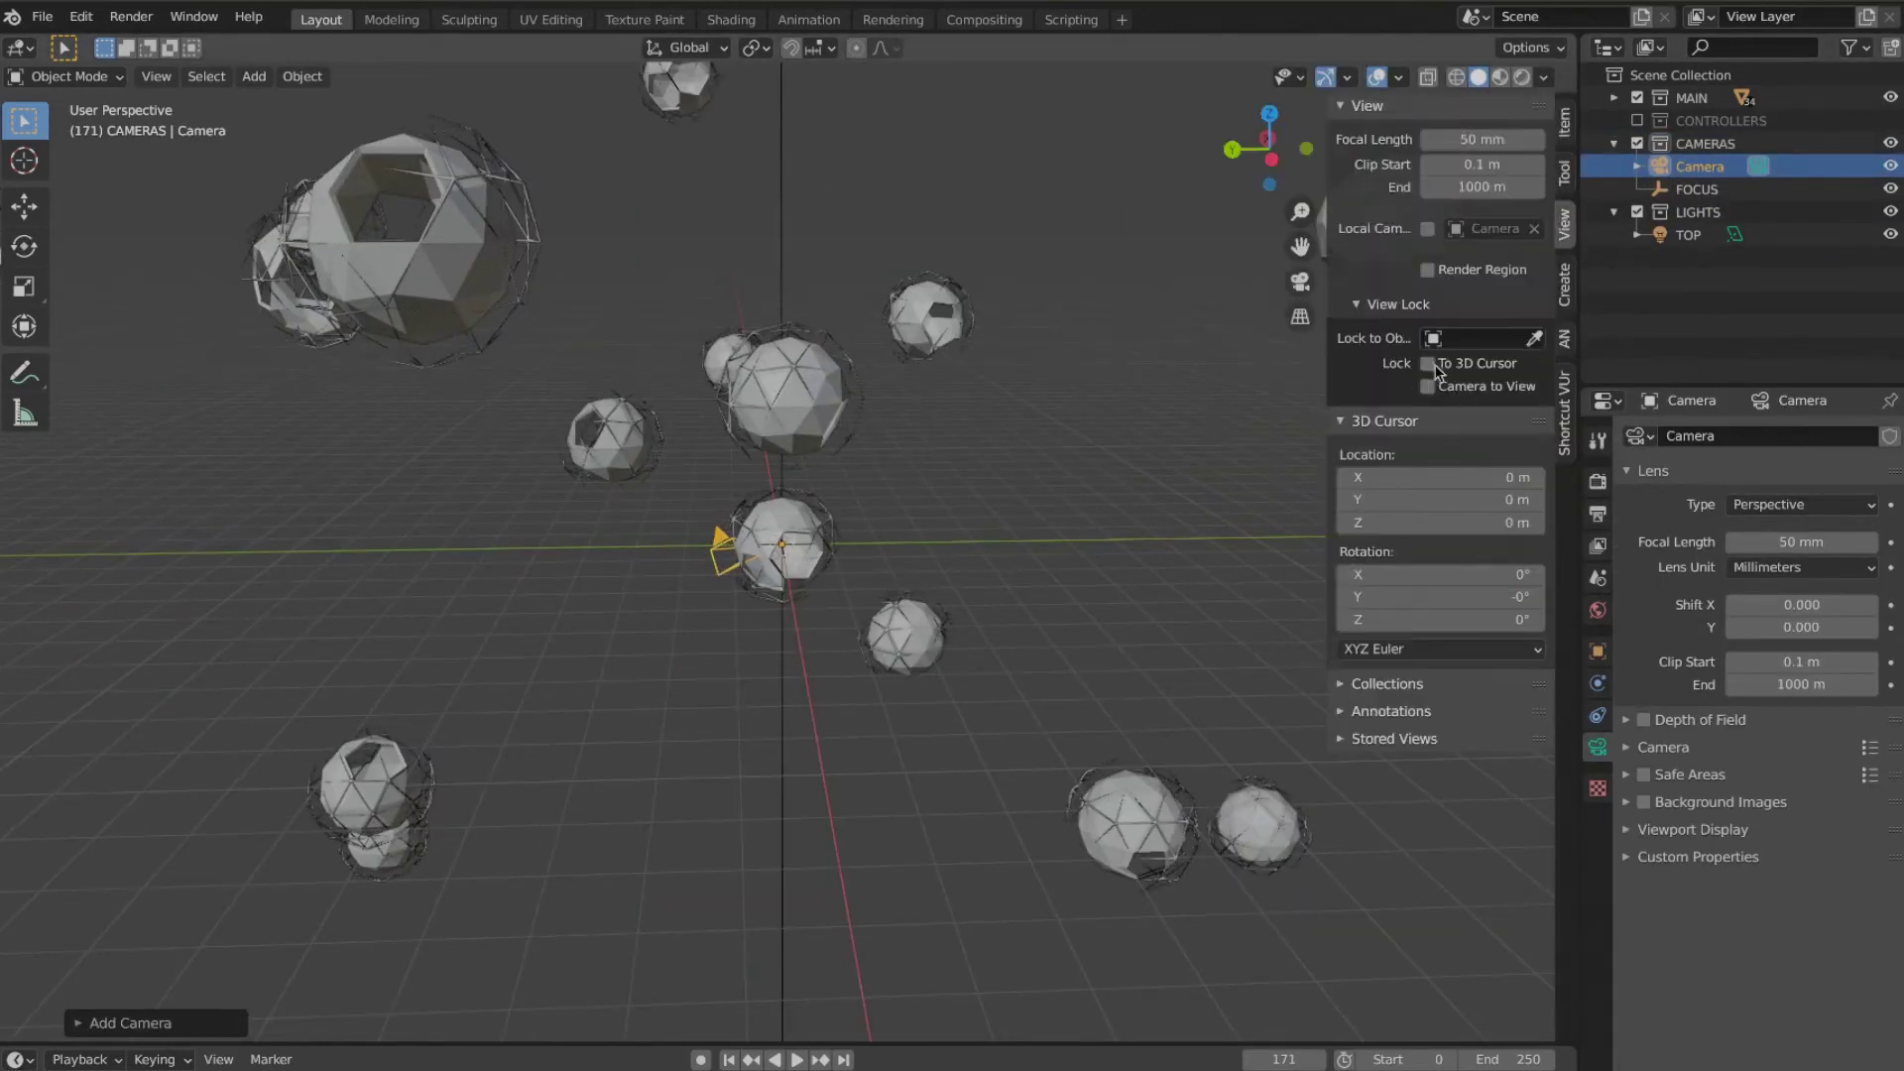
left_click(1430, 384)
key("KP_0")
scroll(962, 487, "down", 8)
middle_click_drag(962, 487, 1053, 404)
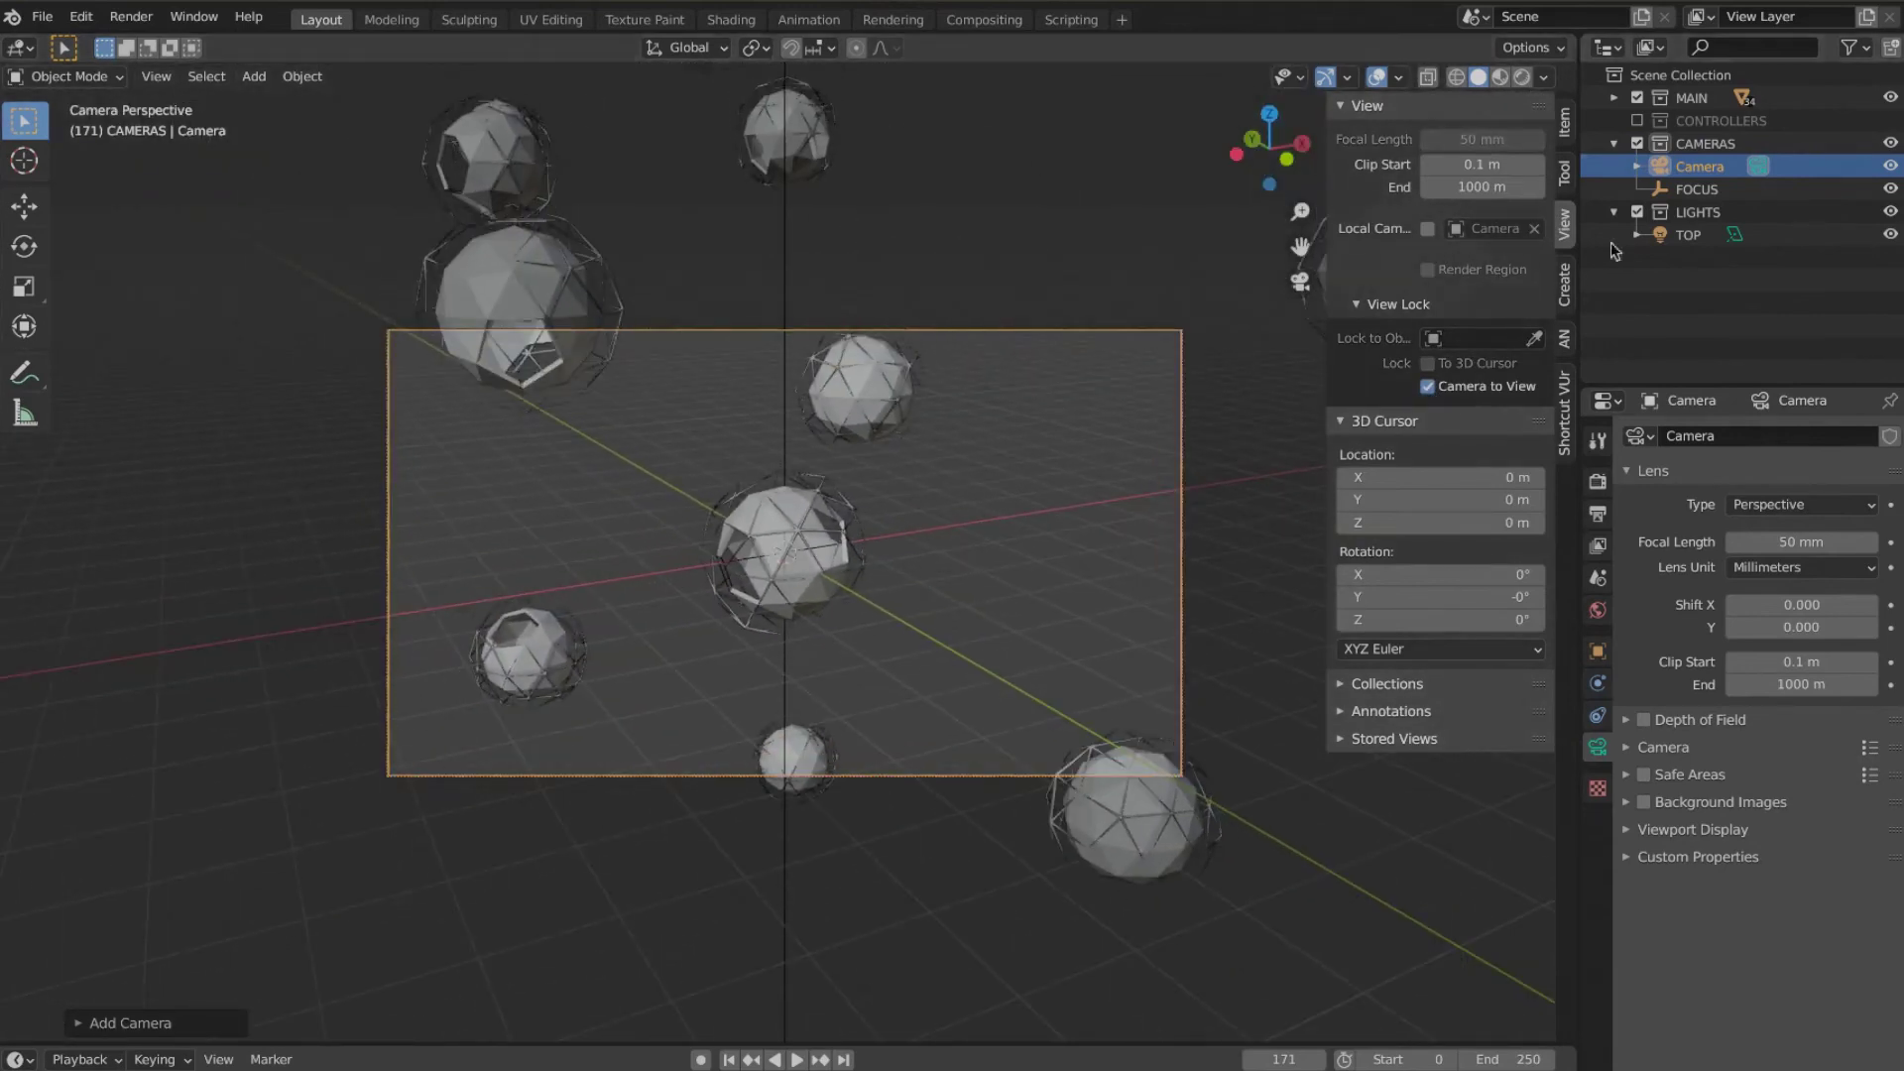
Step: Unlock the camera from the view and rename it CAM
left_click(1428, 387)
middle_click_drag(932, 560, 1121, 565)
scroll(1122, 563, "down", 6)
Step: Add a Track To constraint to the CAM camera
left_click(1598, 715)
left_click(1745, 438)
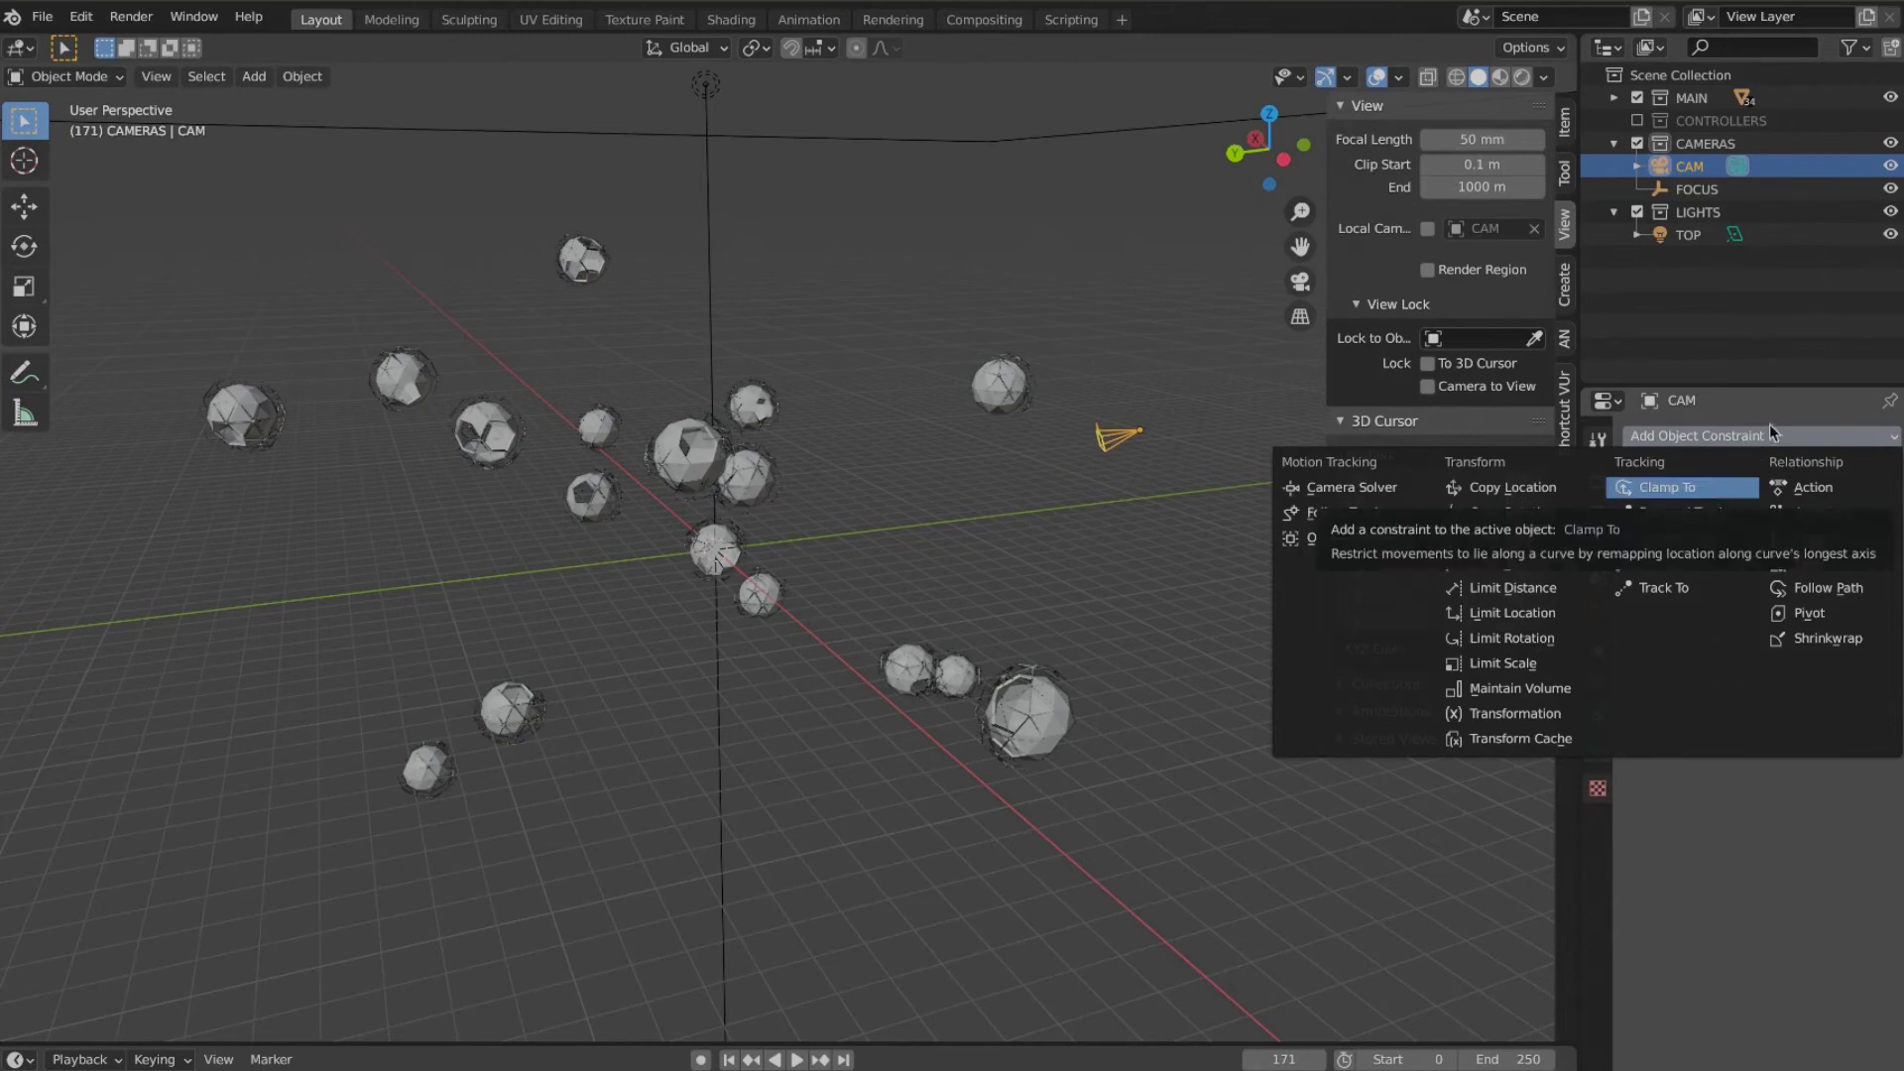
left_click(1663, 587)
Step: Move the CAM camera to a higher position beside the spheres
left_click(1021, 601)
middle_click_drag(1021, 601, 1092, 556)
scroll(1091, 557, "down", 3)
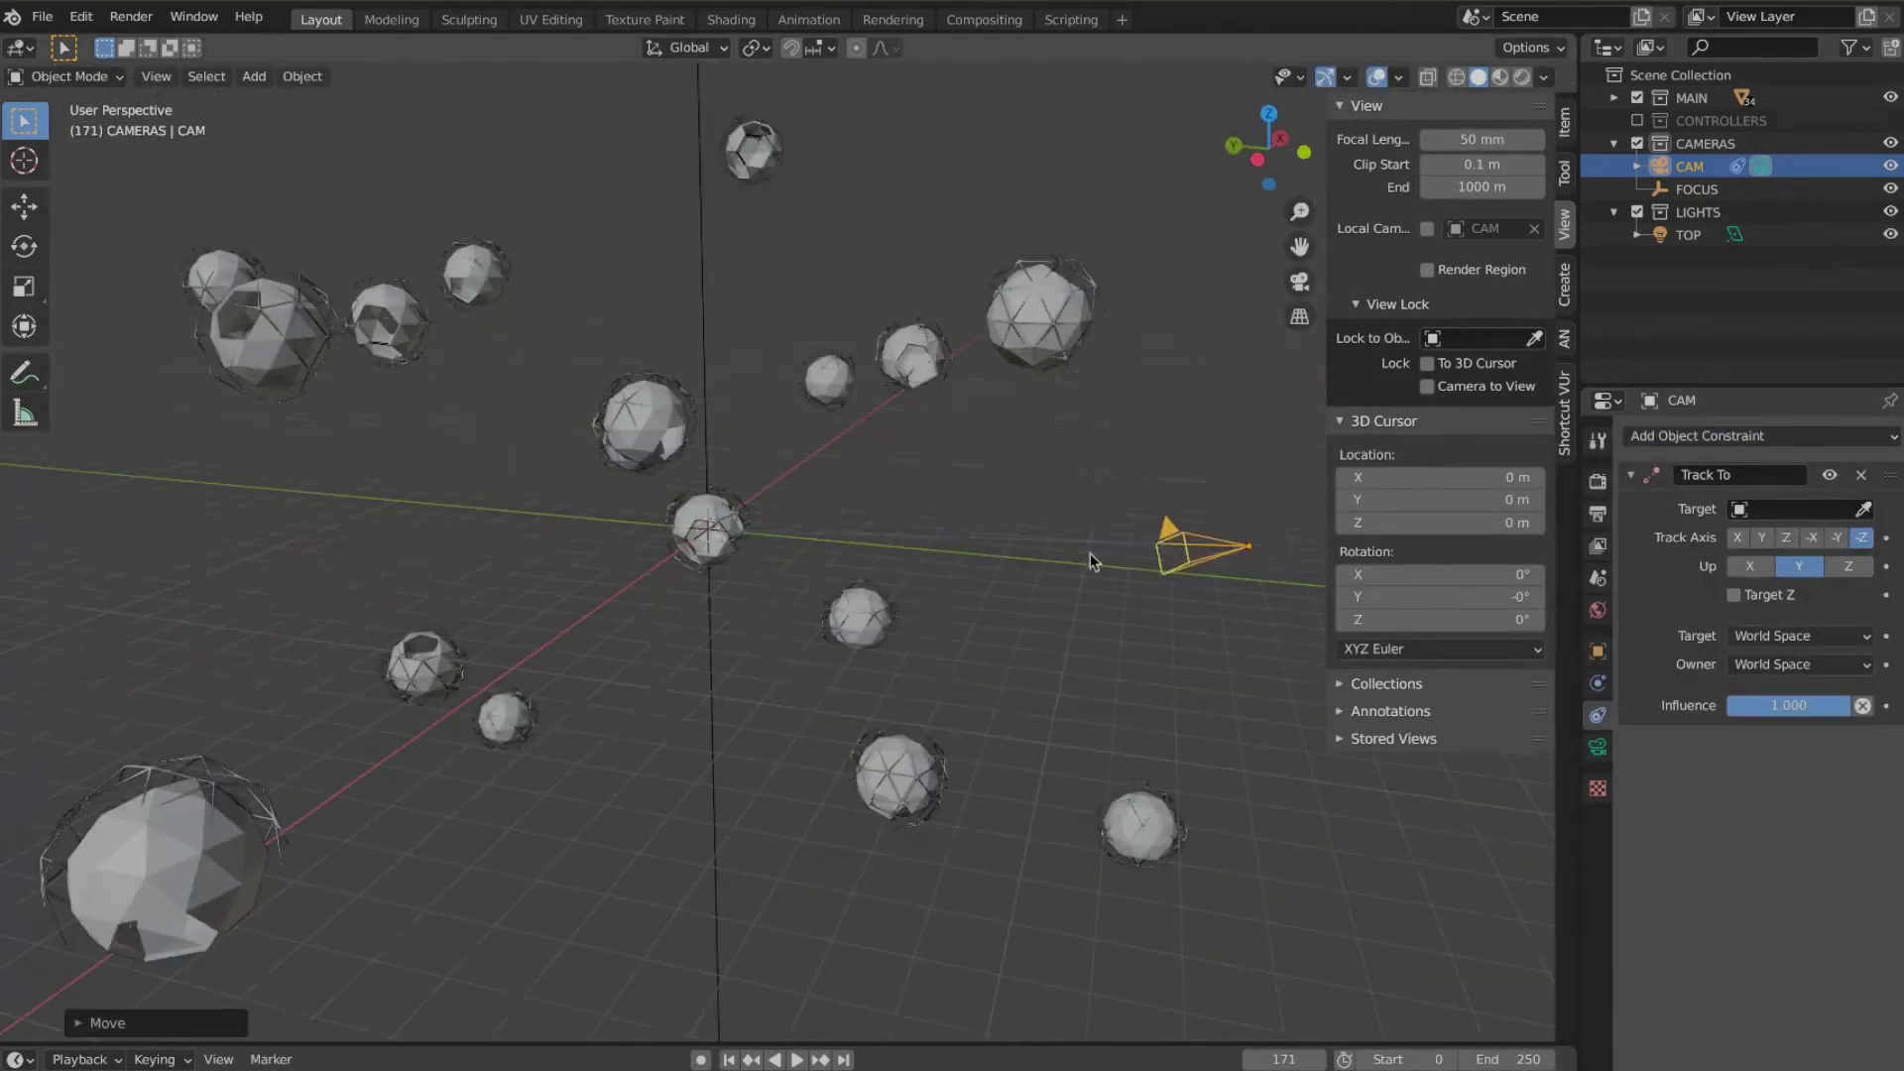
key("g")
left_click(1103, 312)
Step: Target the CAM camera's Track To constraint at FOCUS, tracking -Z with Y up, and move the camera closer to the spheres
left_click(1785, 508)
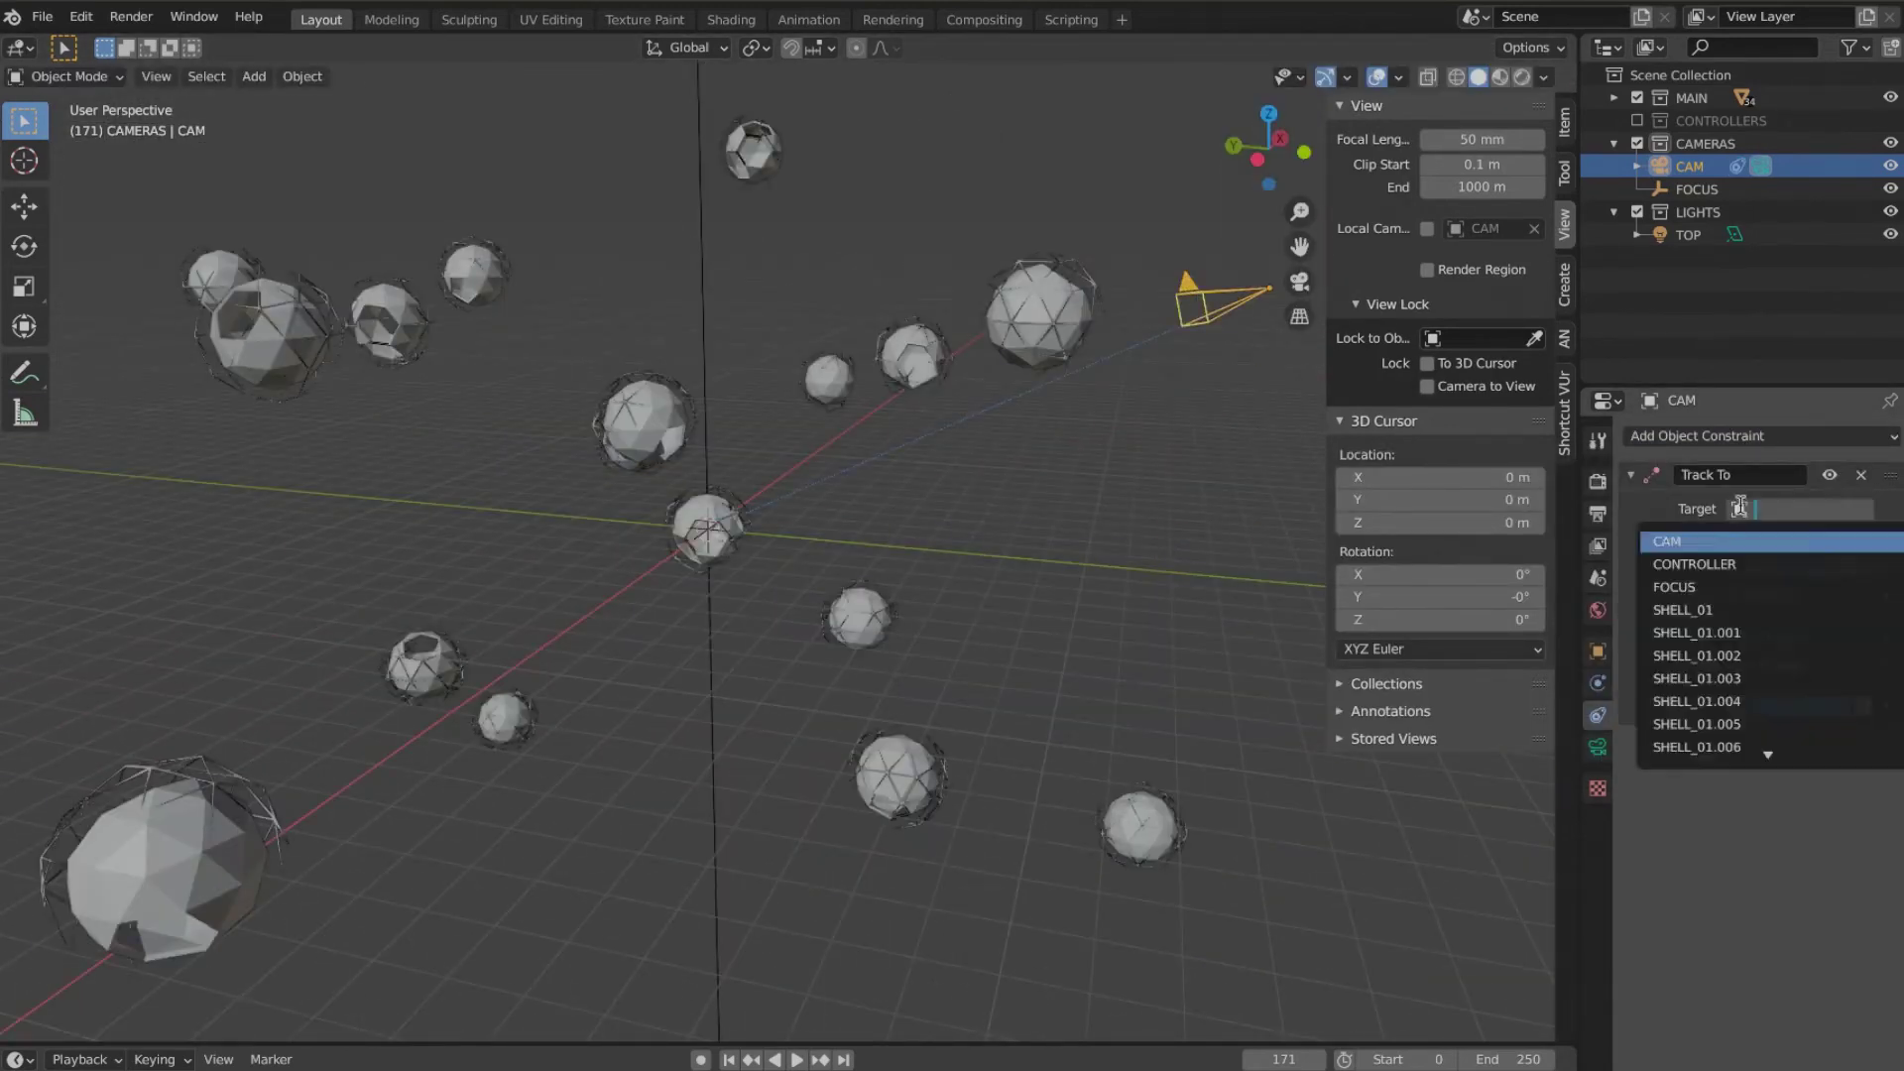
type("f")
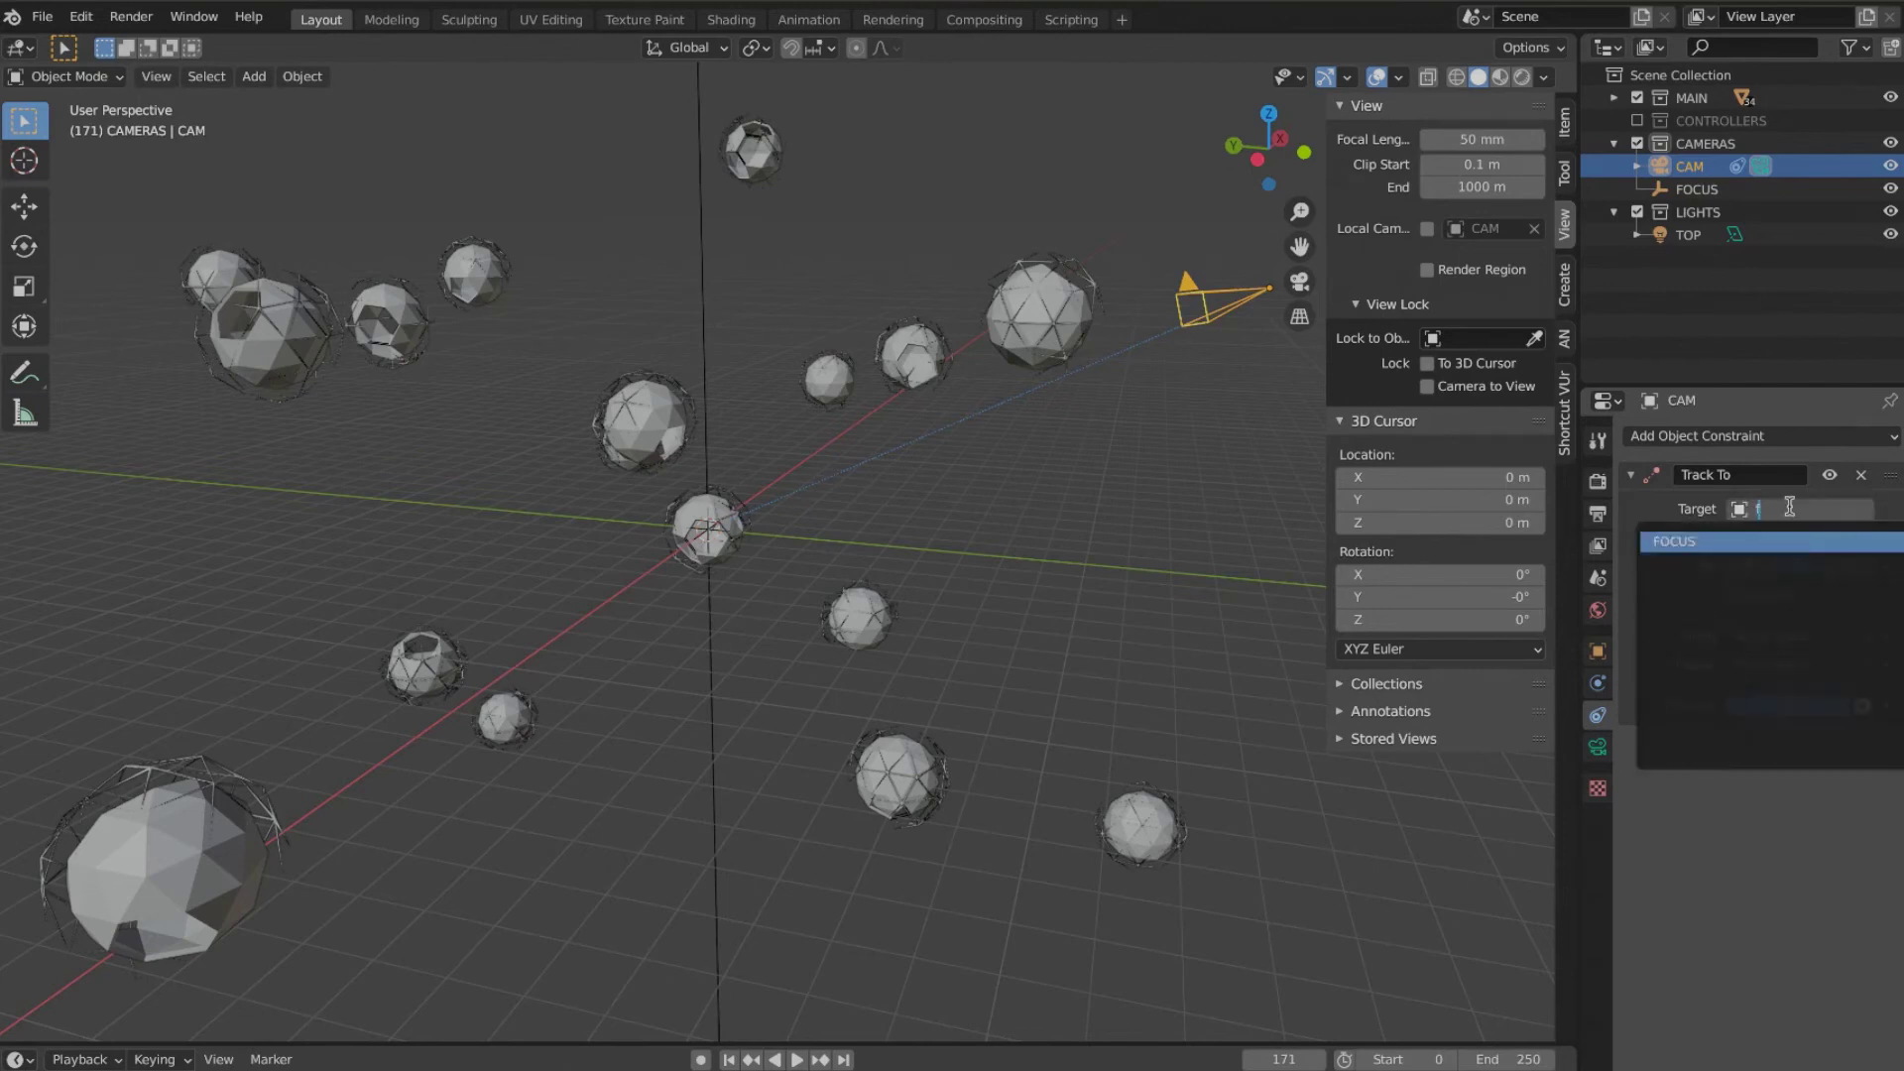
key("Return")
left_click(1850, 567)
middle_click_drag(1088, 454, 1218, 518)
left_click(1862, 537)
left_click(1800, 566)
key("g")
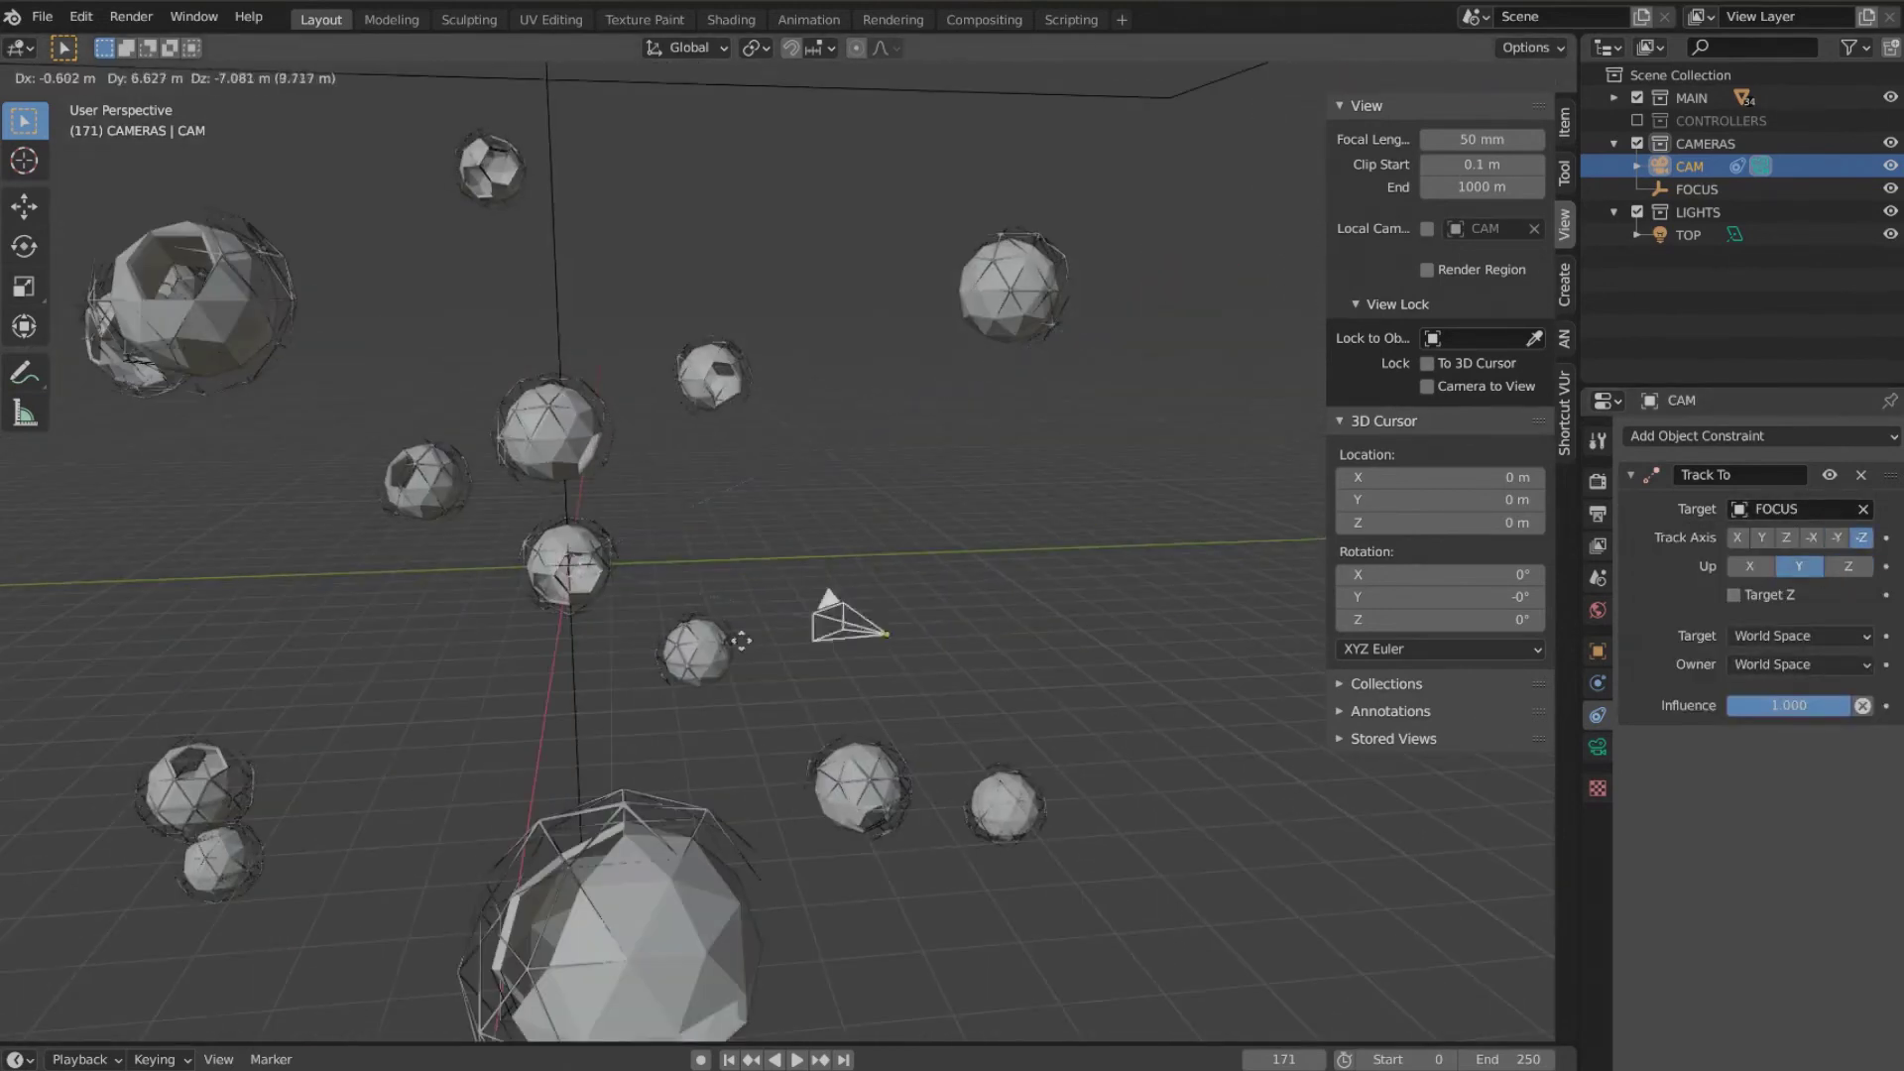
key("KP_0")
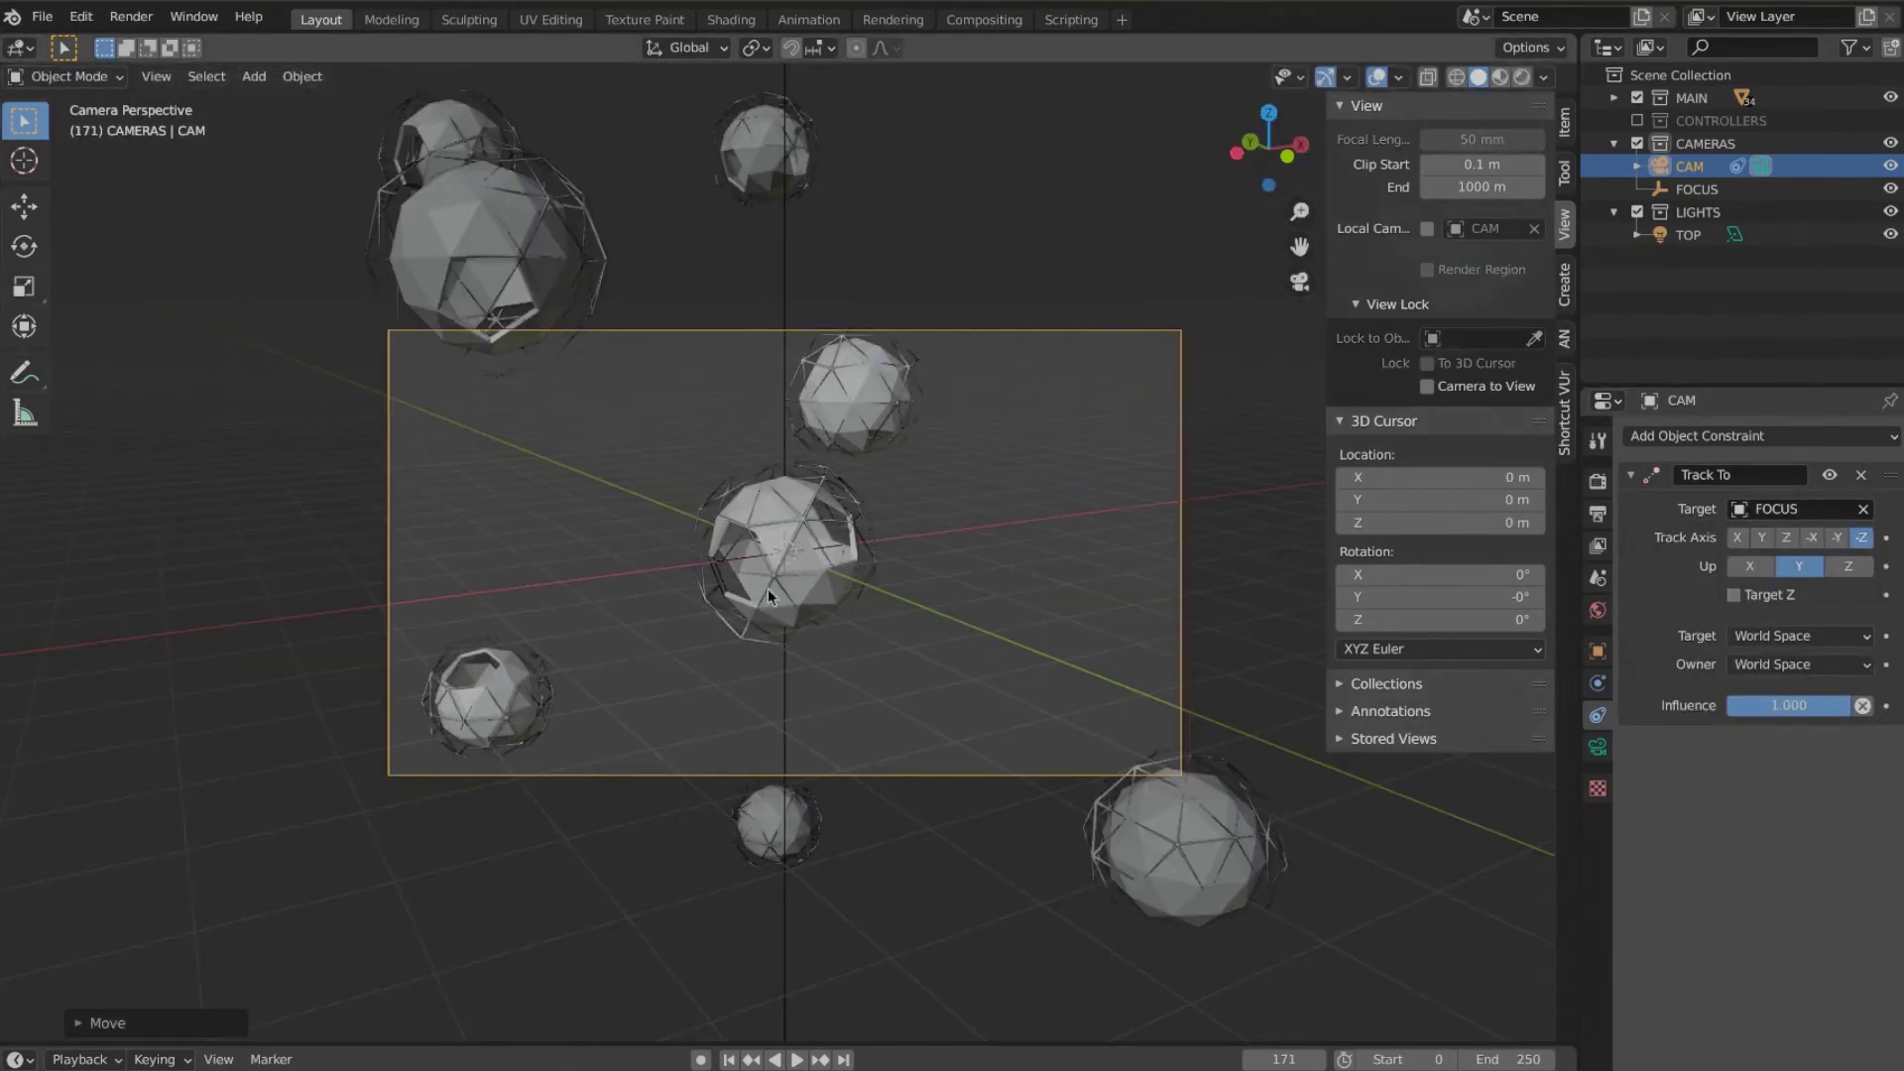
Step: Enable depth of field on the camera and set FOCUS as its focus object
left_click(1598, 747)
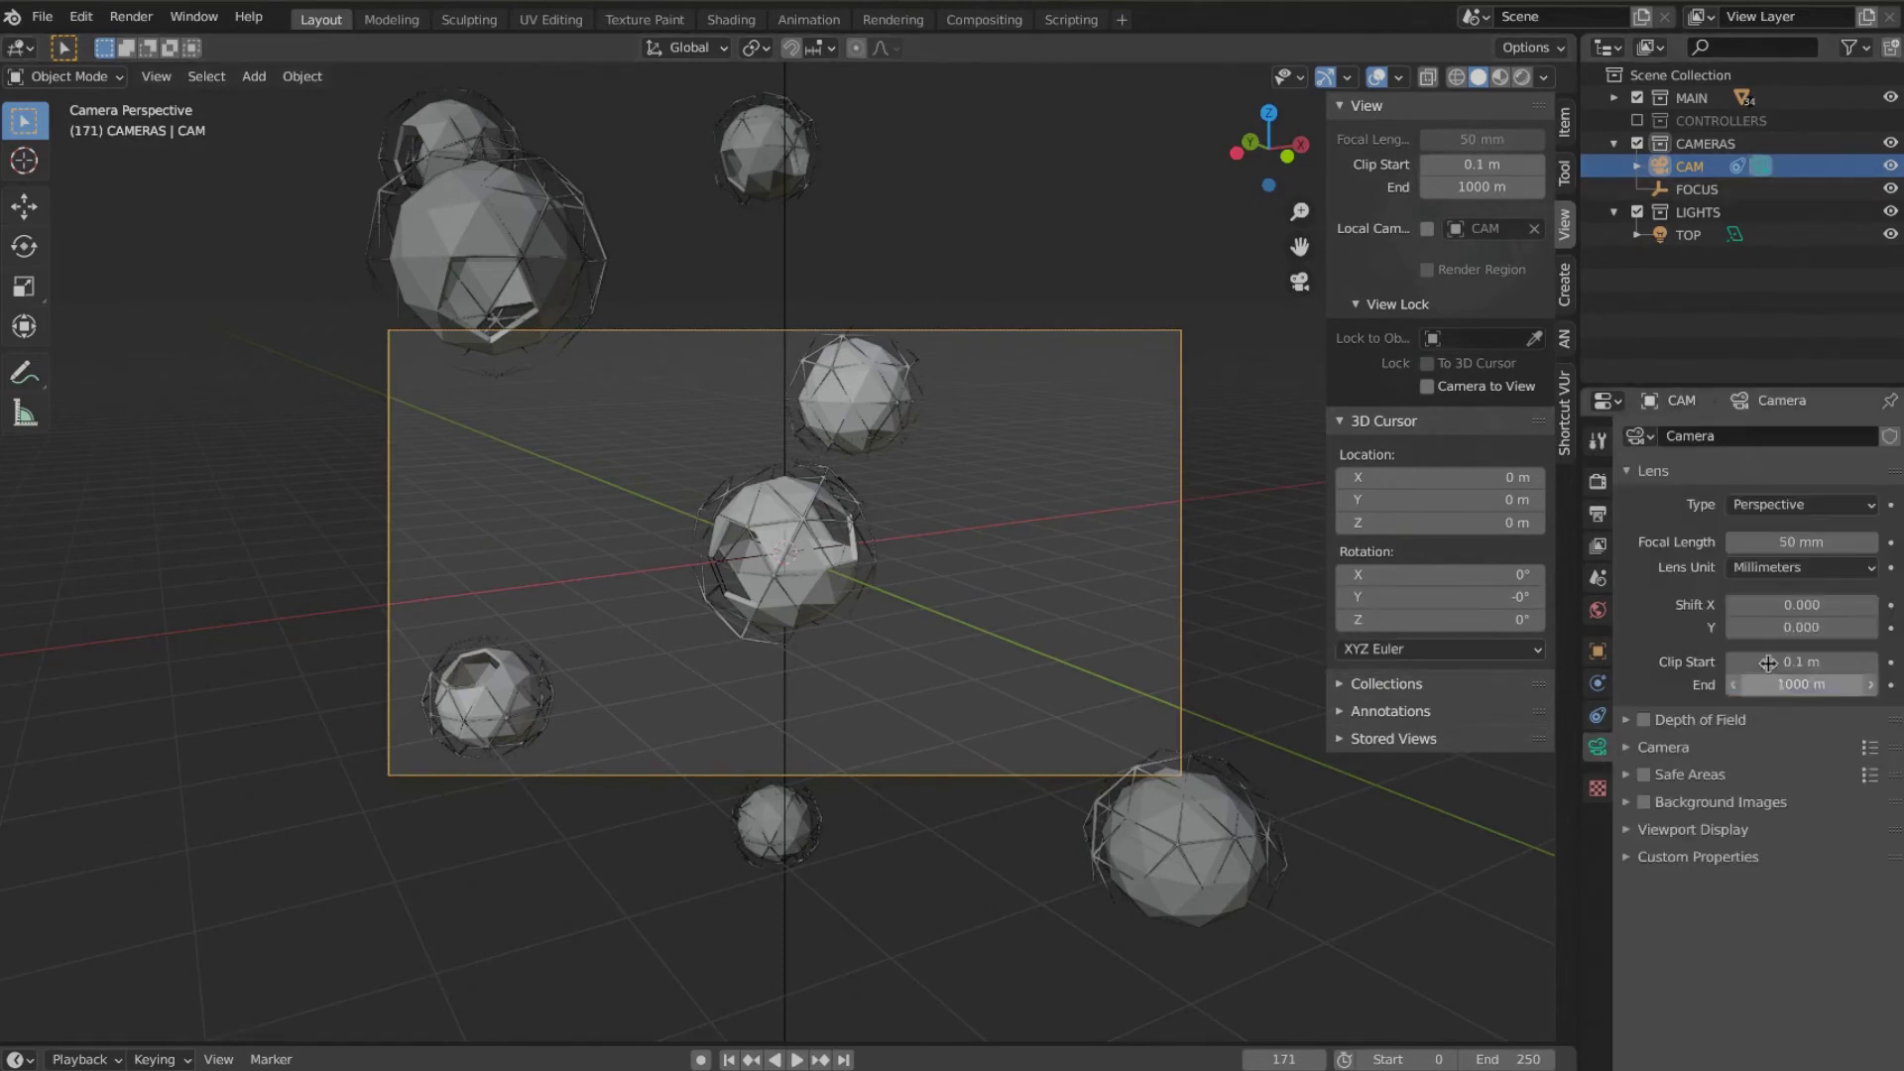
left_click(1688, 723)
left_click(1644, 720)
left_click(1787, 758)
key("Return")
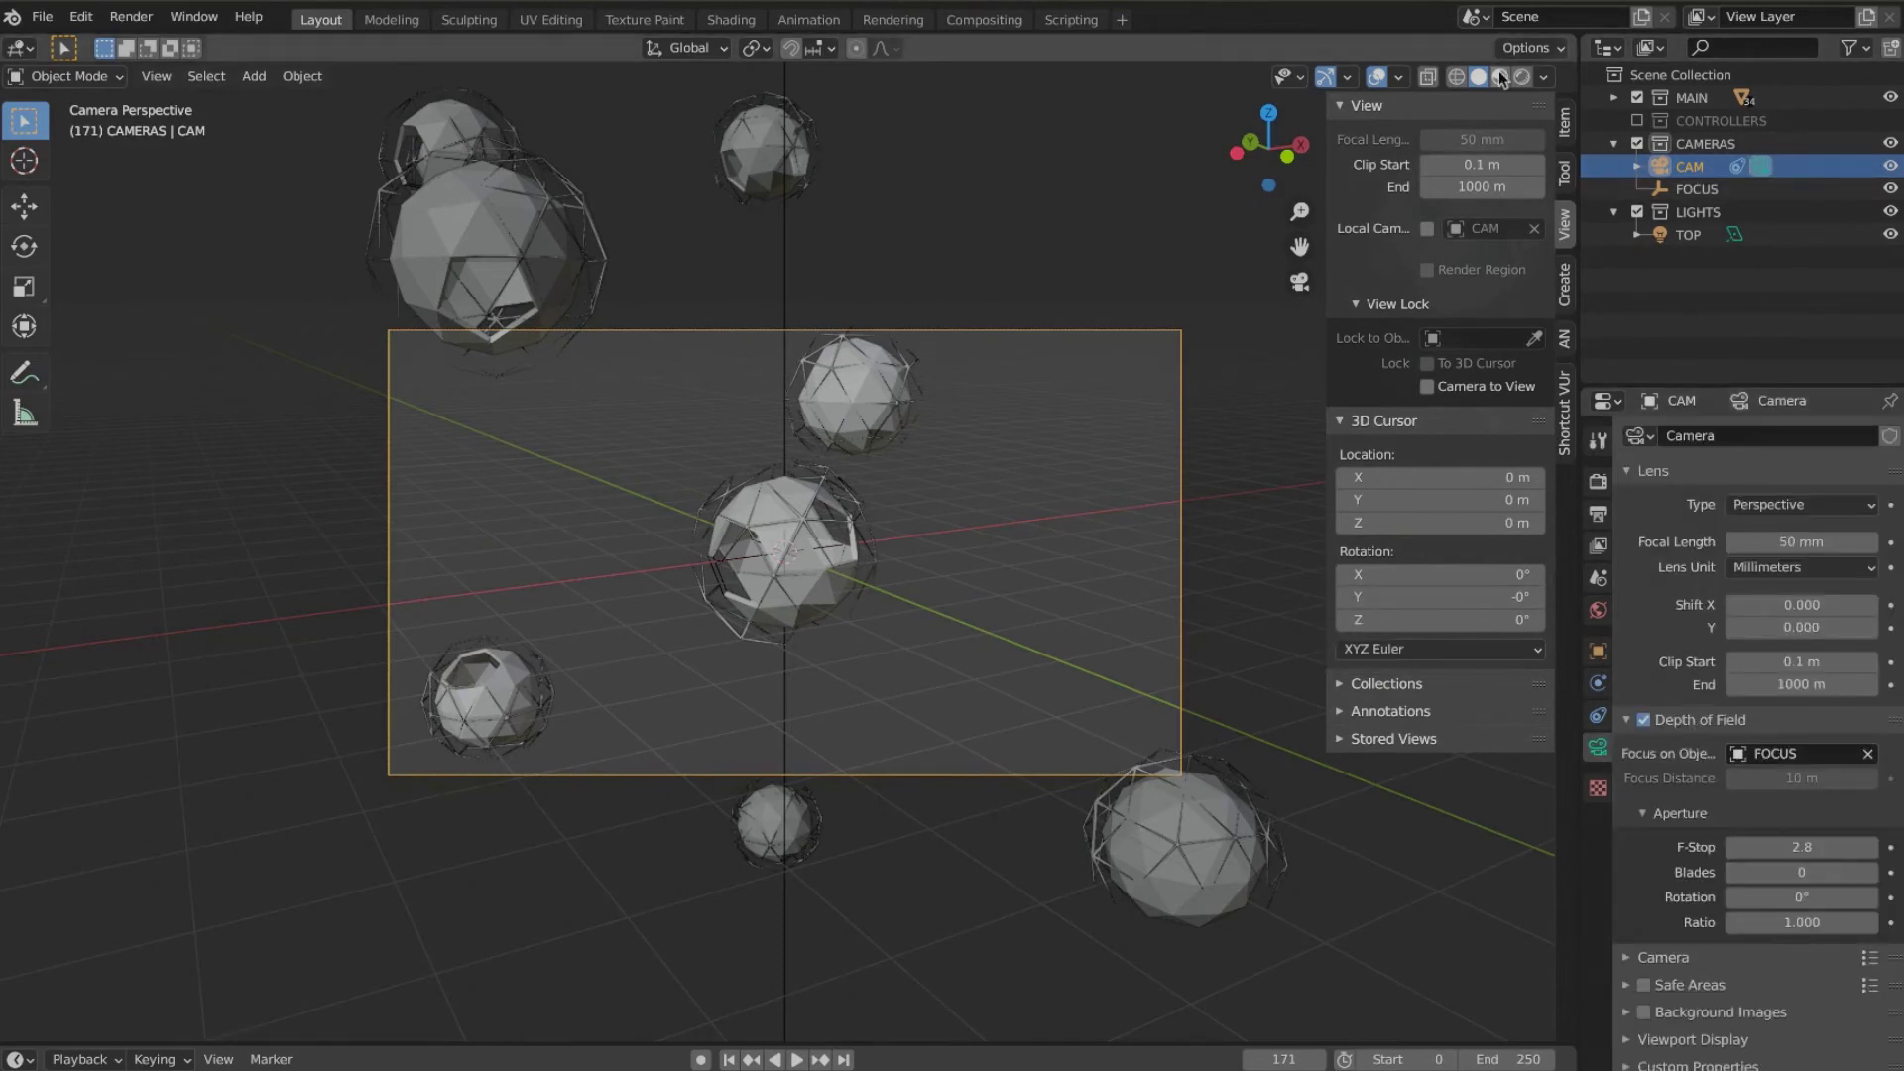
Step: Preview the materials and set the camera's depth-of-field F-Stop to 1.1
left_click(1500, 77)
left_click_drag(1802, 847, 1731, 847)
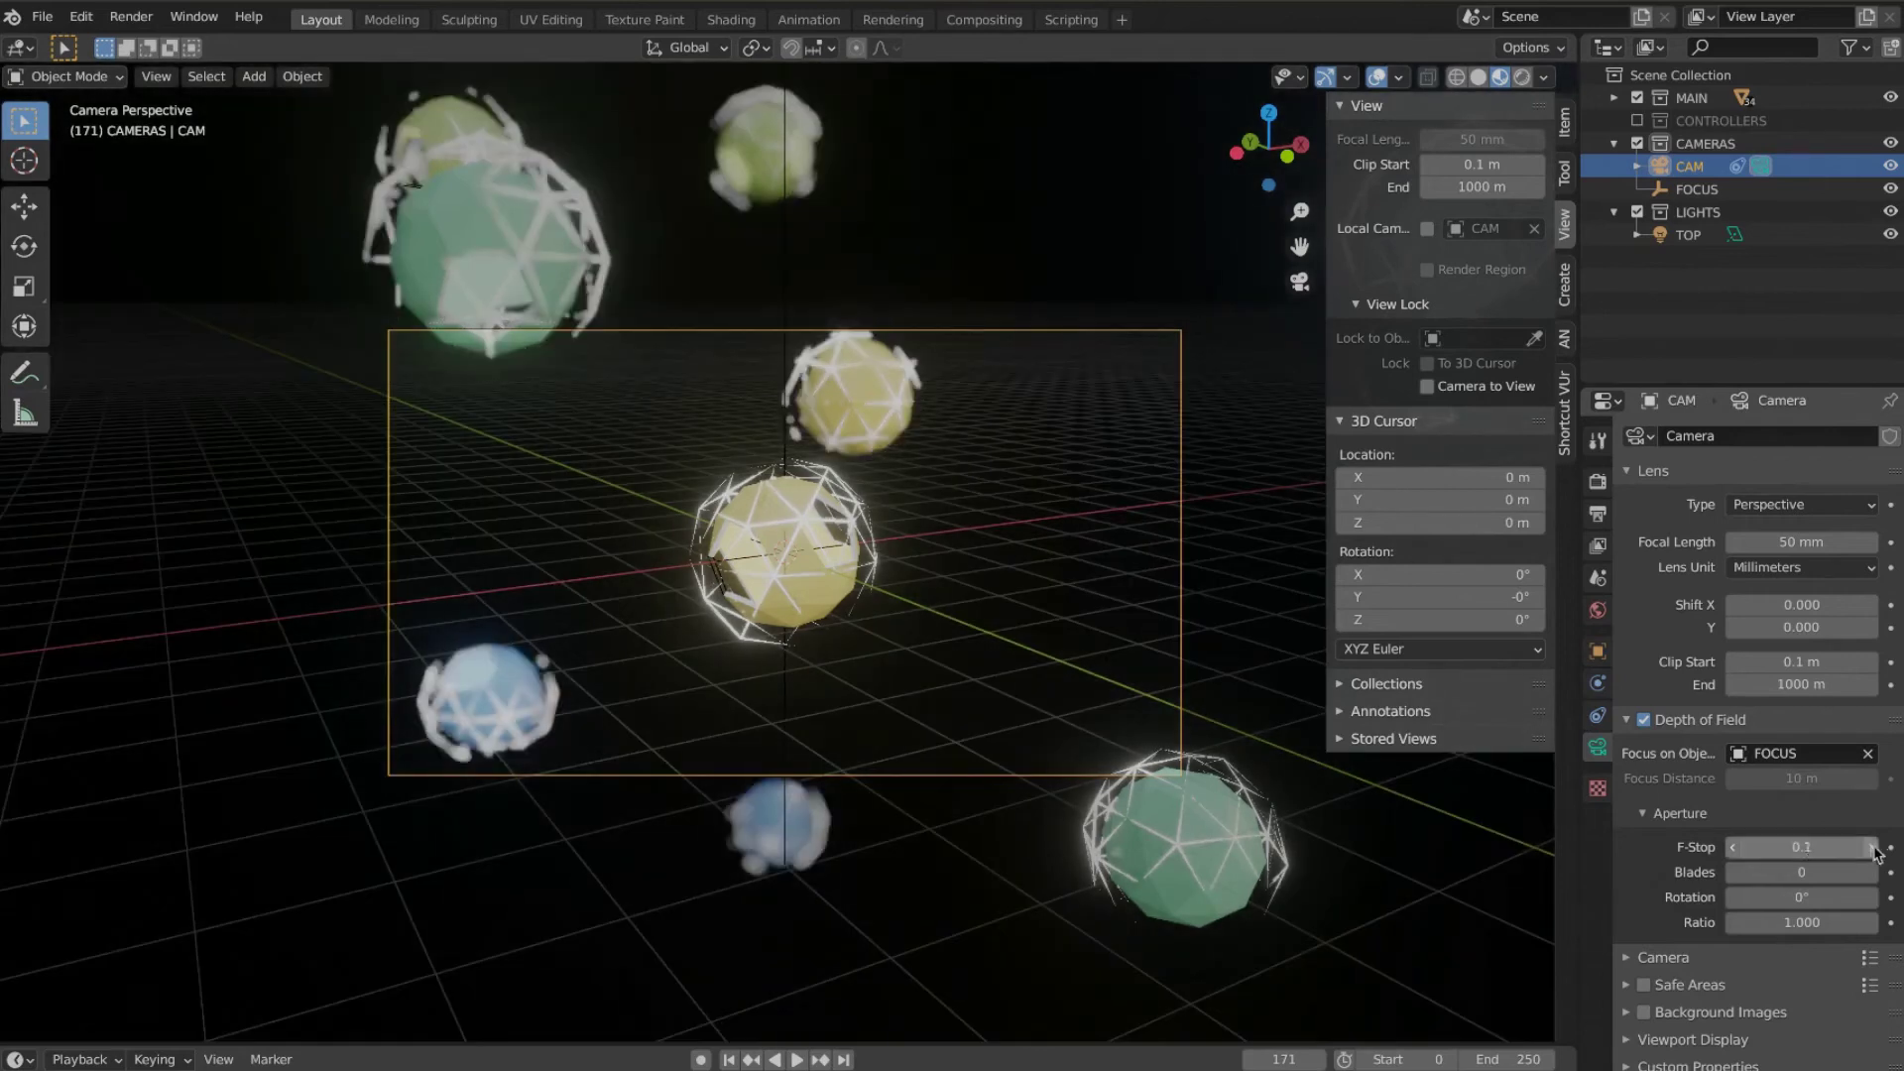
left_click(1871, 847)
Step: Lock the camera to the view and show the camera view in rendered shading with overlays hidden
middle_click_drag(1041, 679, 1041, 658)
key("KP_0")
left_click(1427, 387)
left_click(1522, 78)
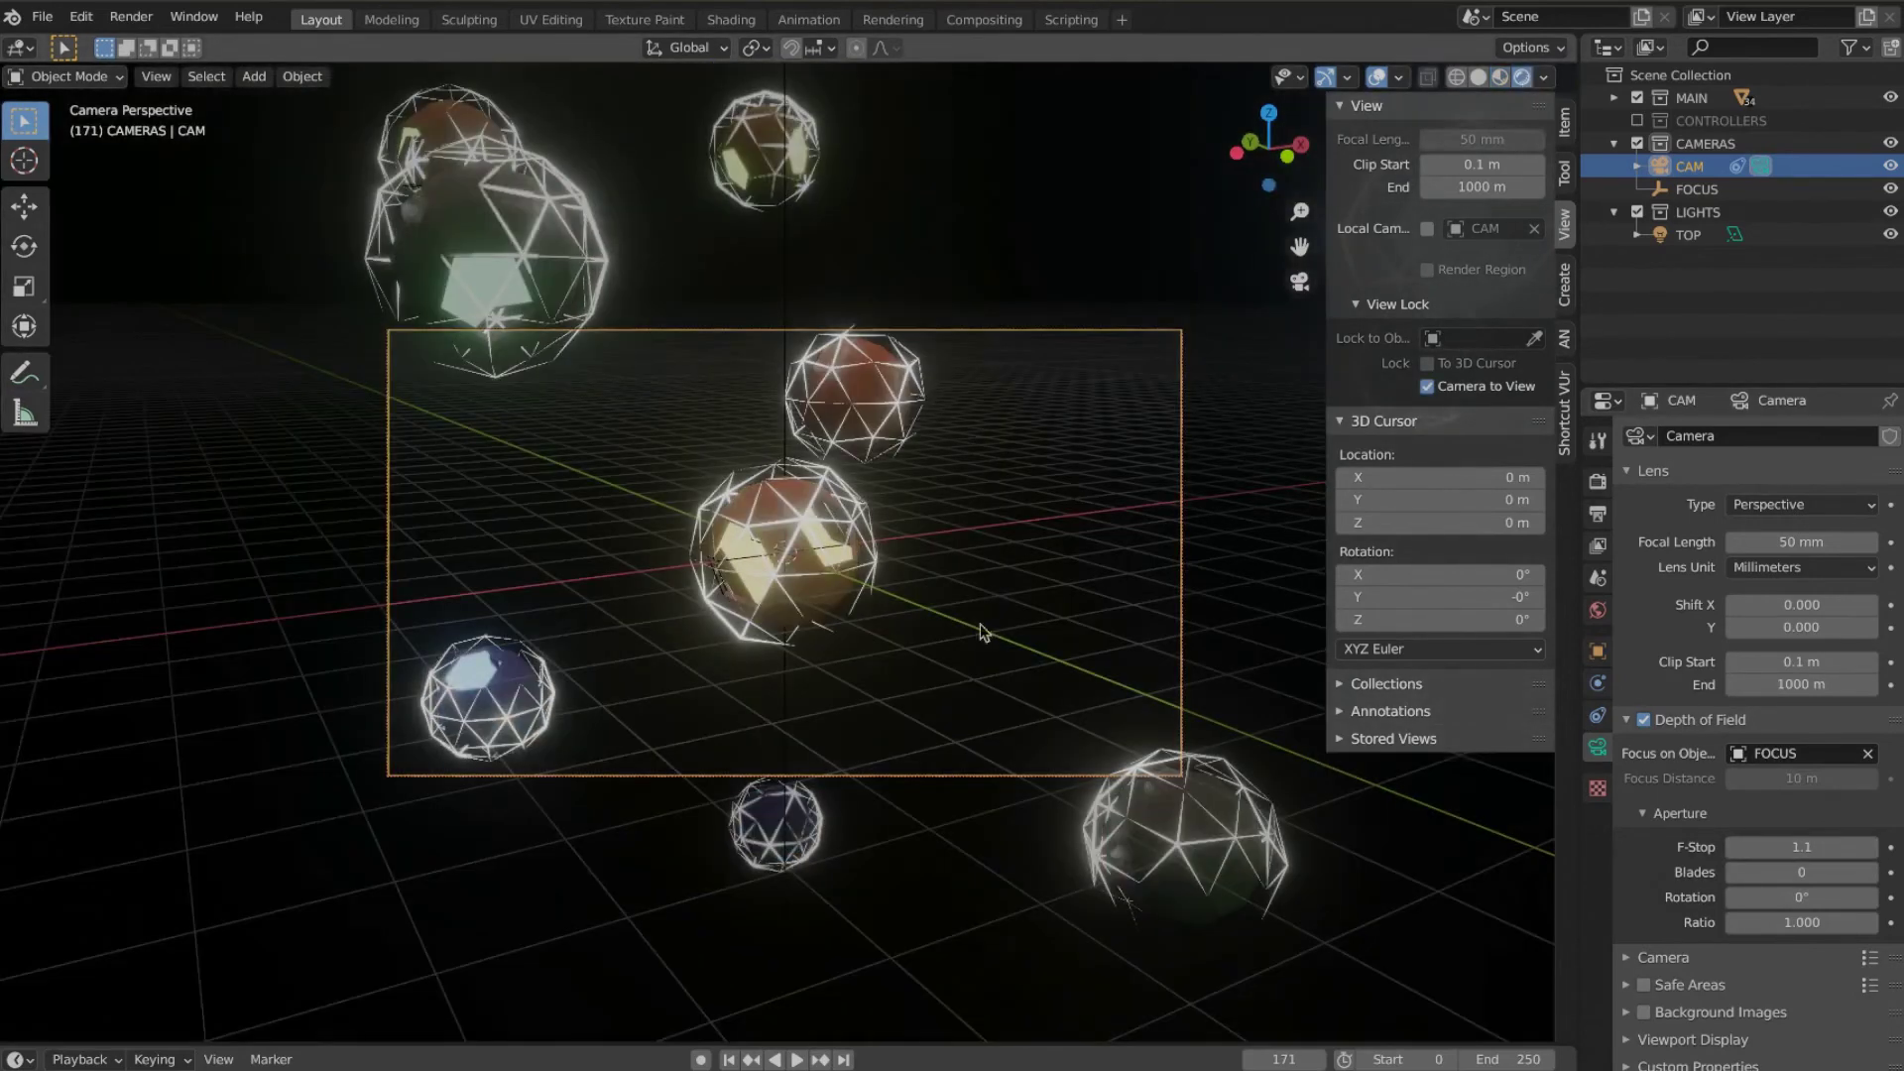
left_click(1376, 77)
scroll(1017, 543, "up", 3)
scroll(1017, 543, "down", 3)
Step: Return to the first frame and set the Eevee Bloom threshold to 0.726
left_click(729, 1059)
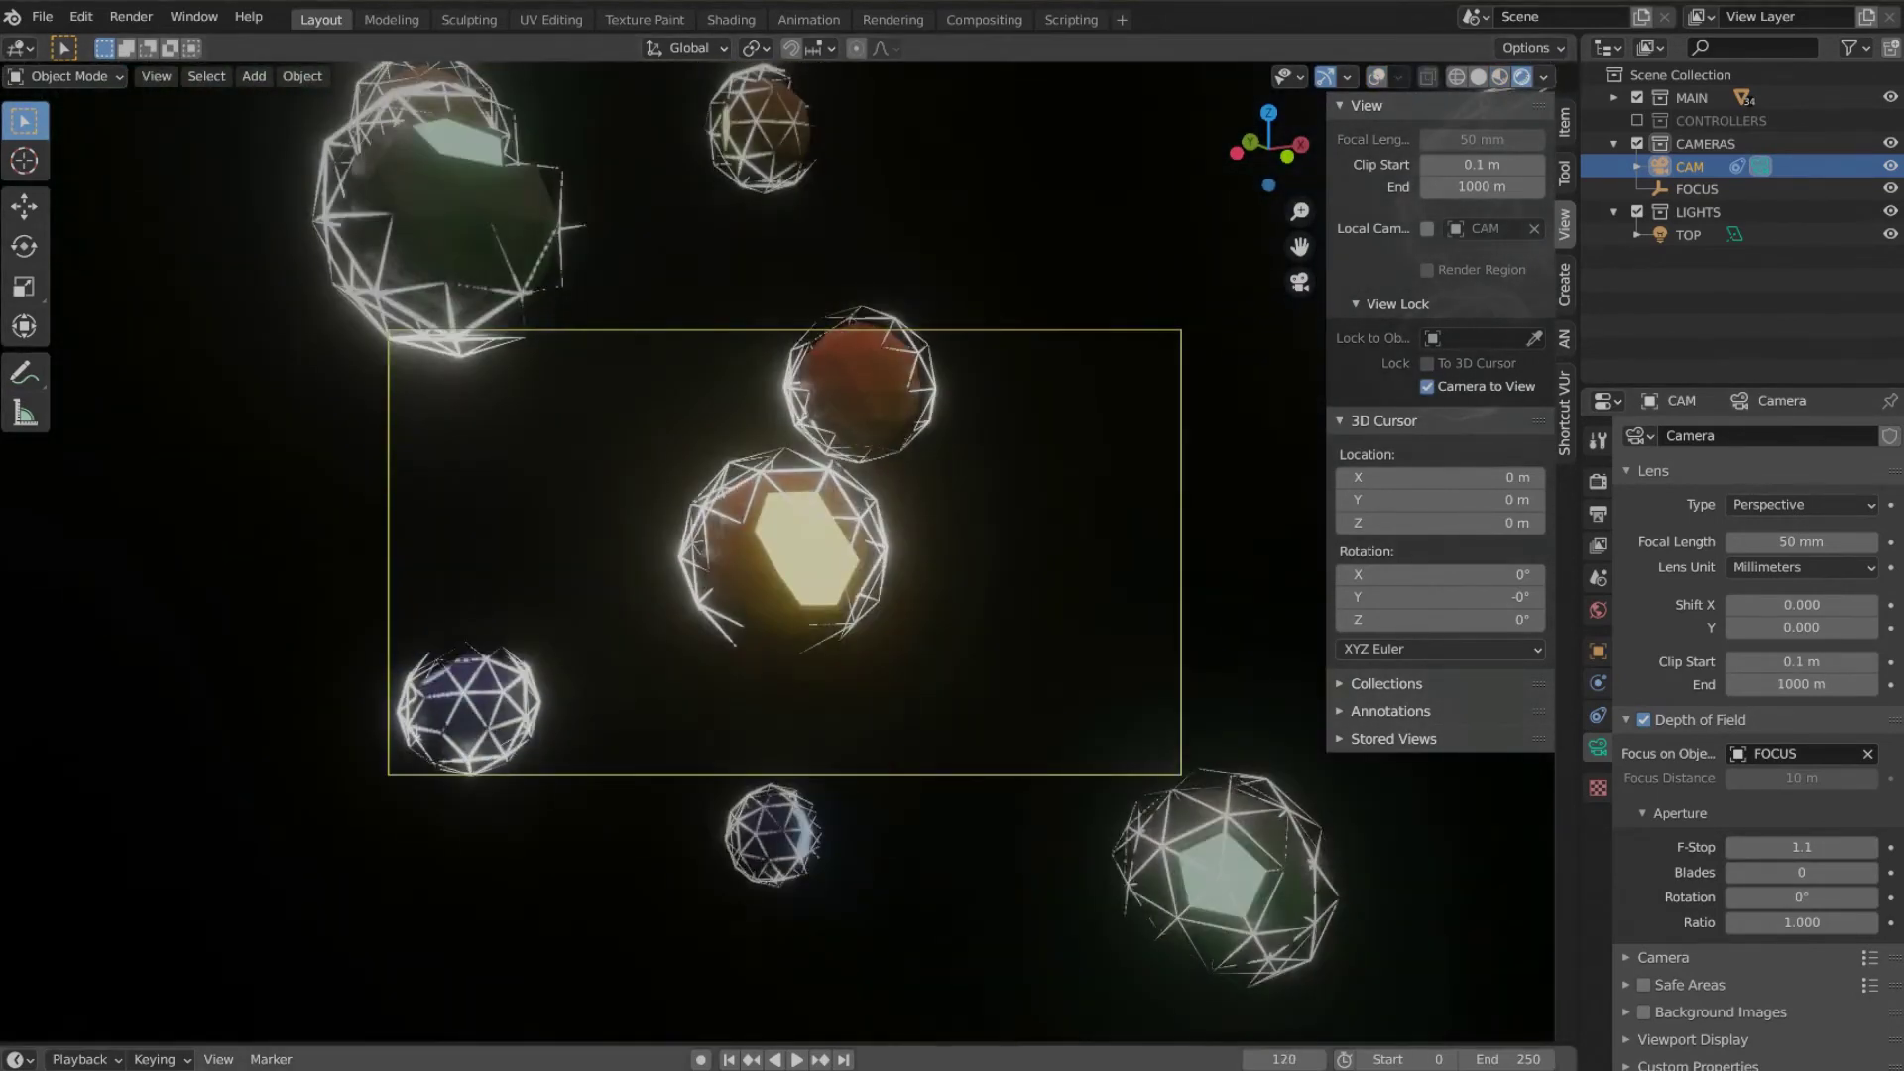
left_click(1597, 482)
left_click(1626, 526)
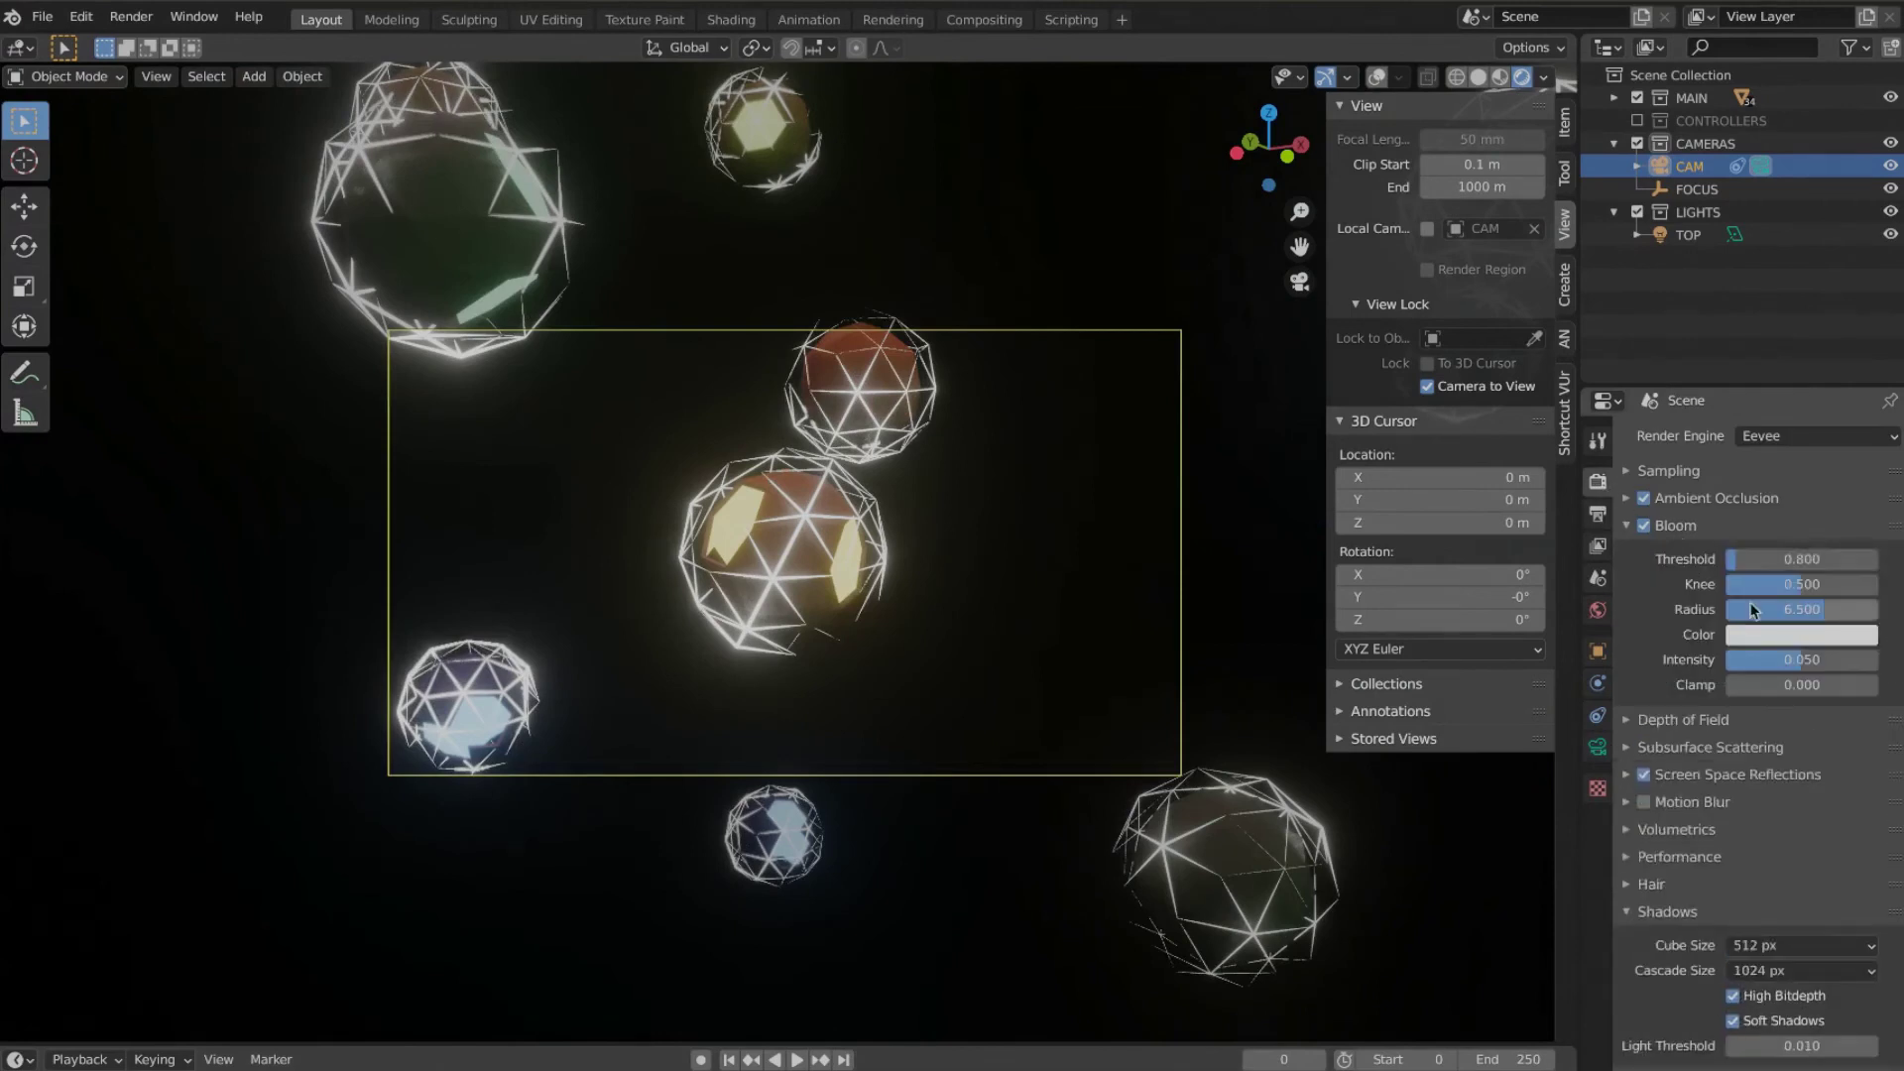
left_click_drag(1745, 560, 1780, 699)
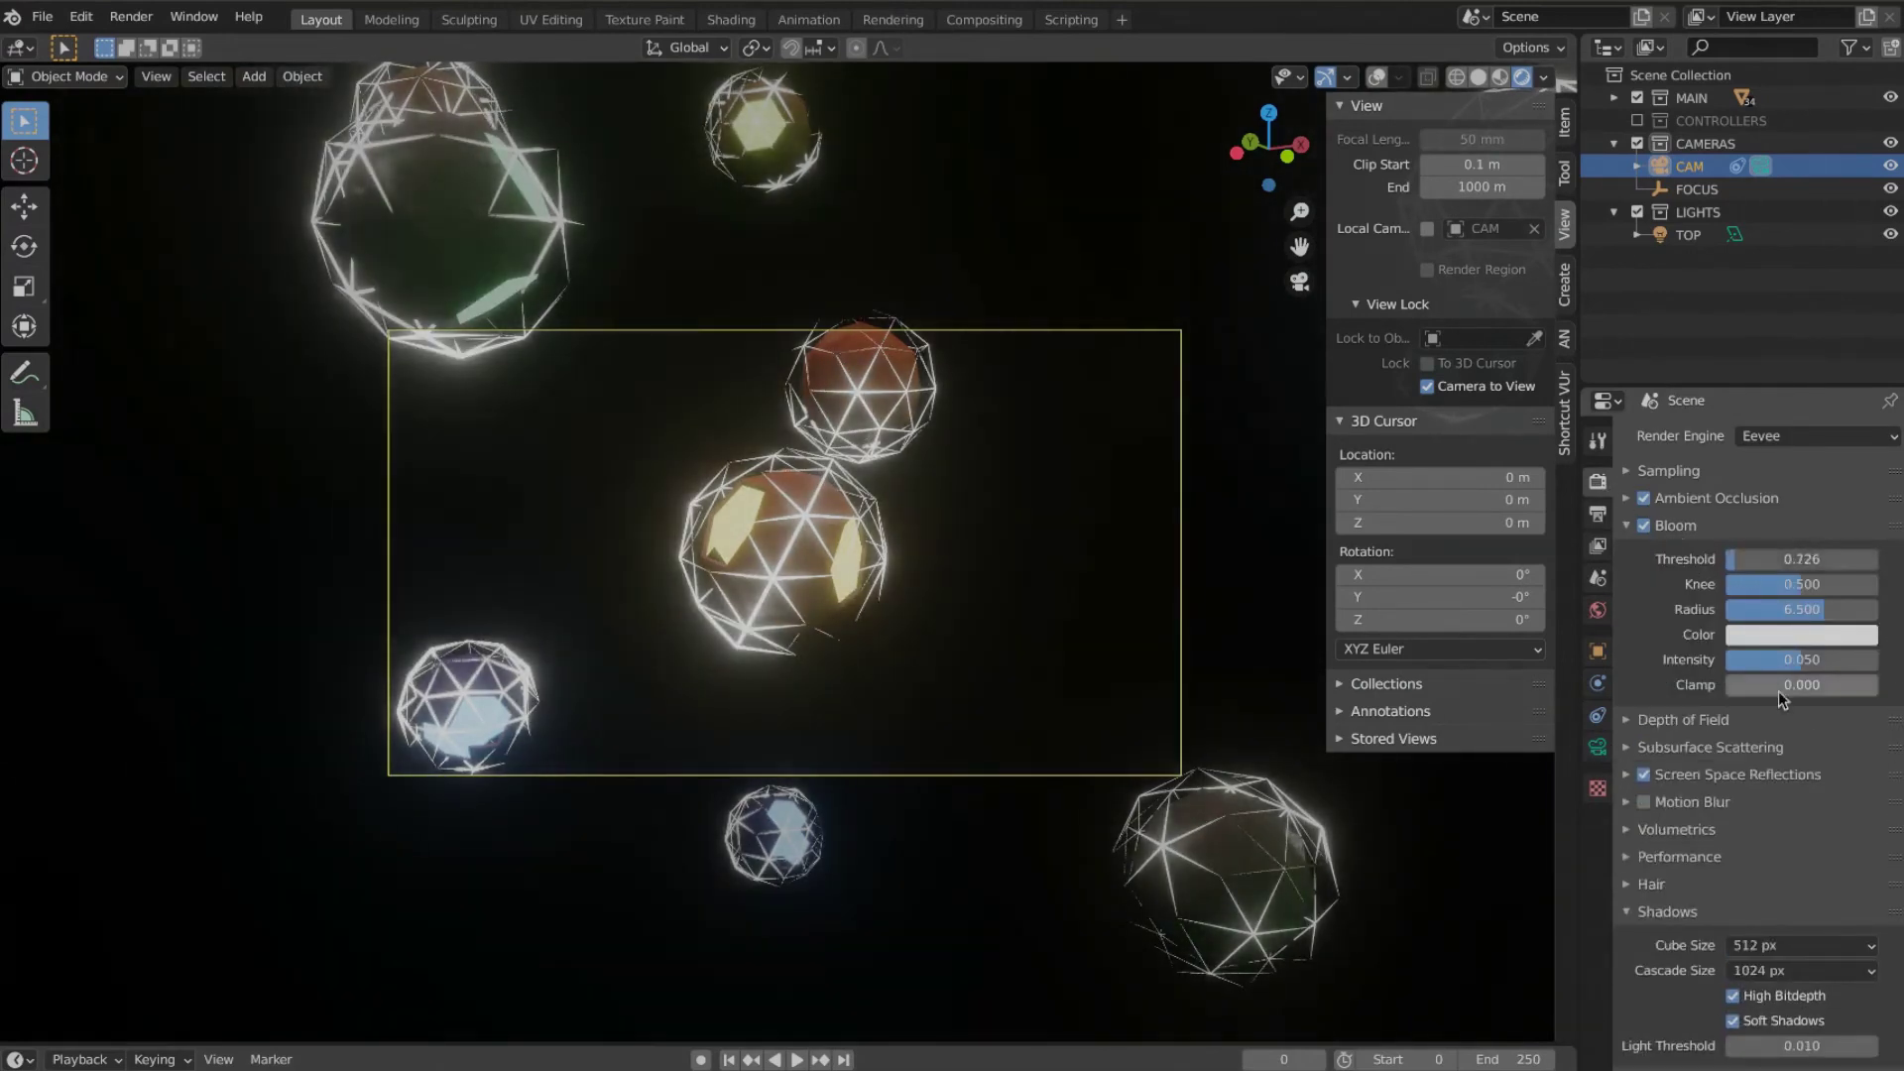
left_click(1626, 526)
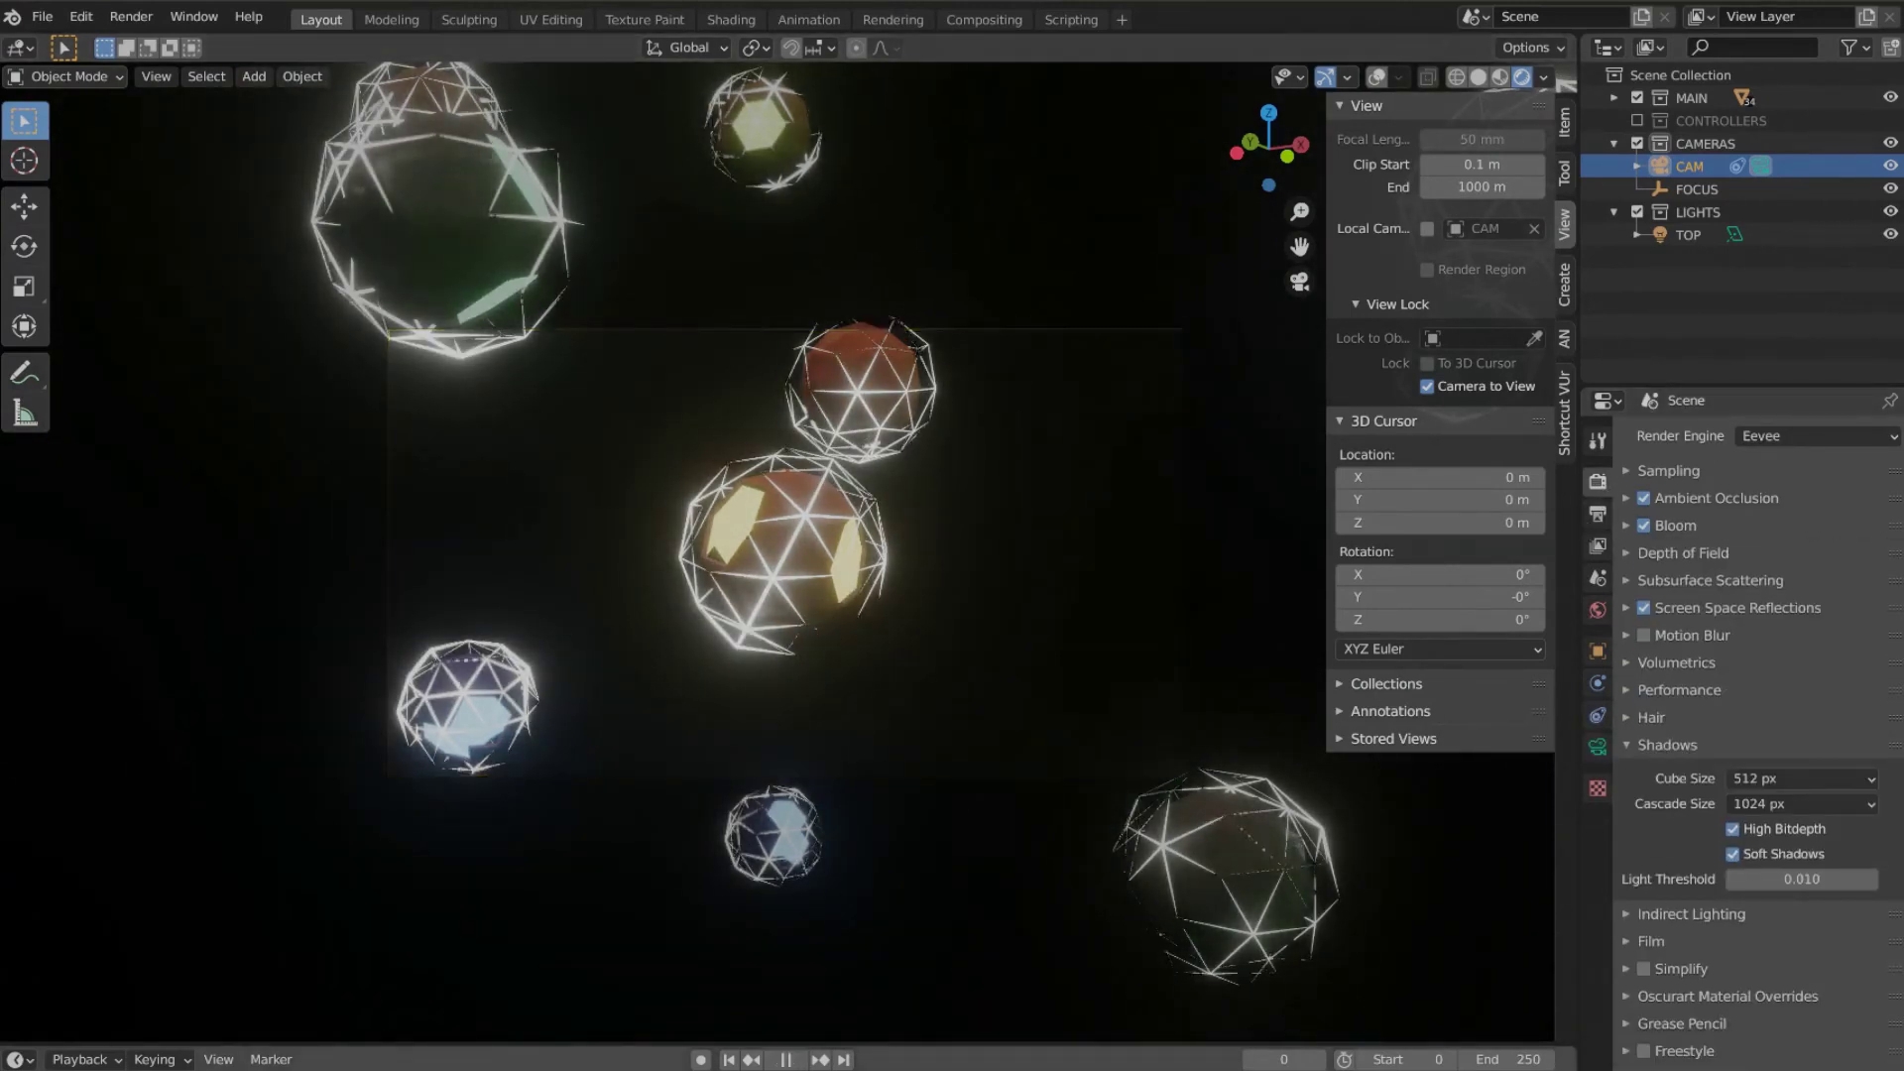
Step: Insert a transform keyframe for the CAM camera at frame 0 and switch the viewport to solid shading
key("i")
left_click(927, 685)
key("z")
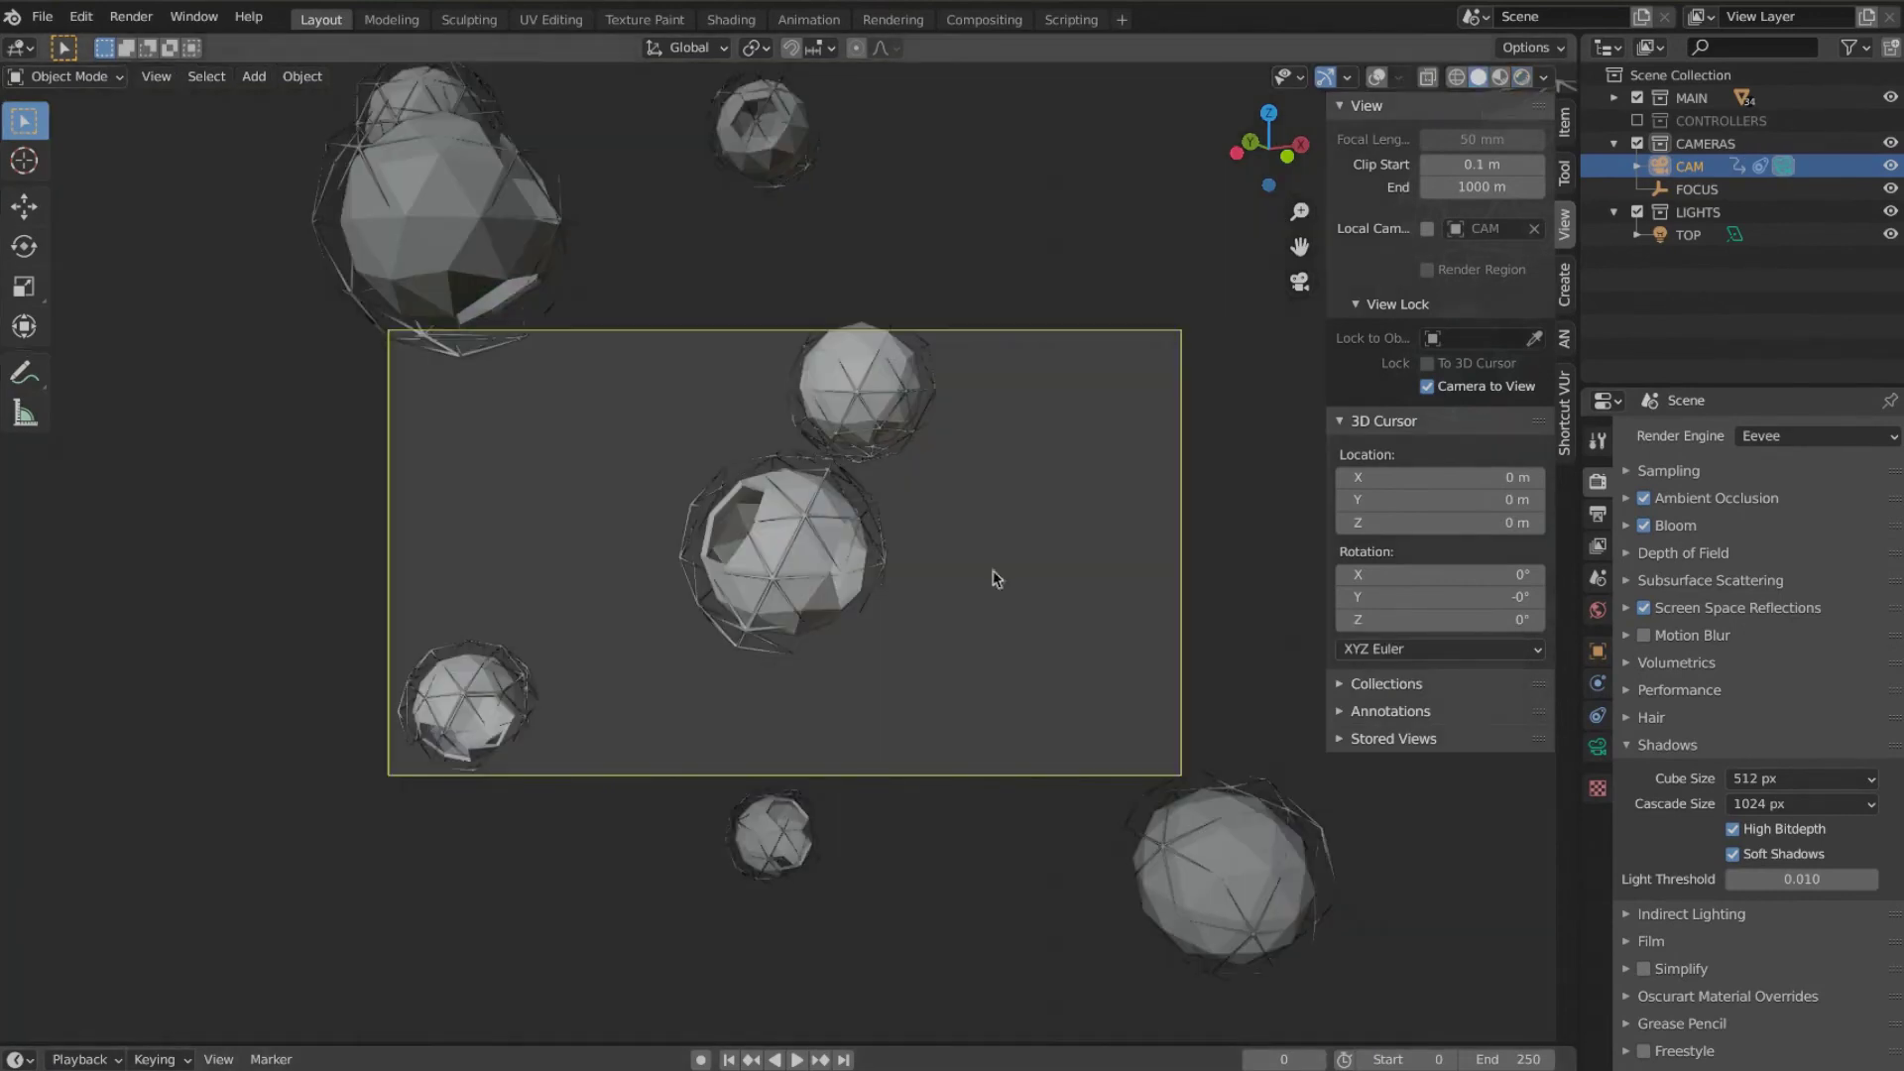
Step: Orbit the locked camera in close to the central sphere and keyframe it at frame 125
key("space")
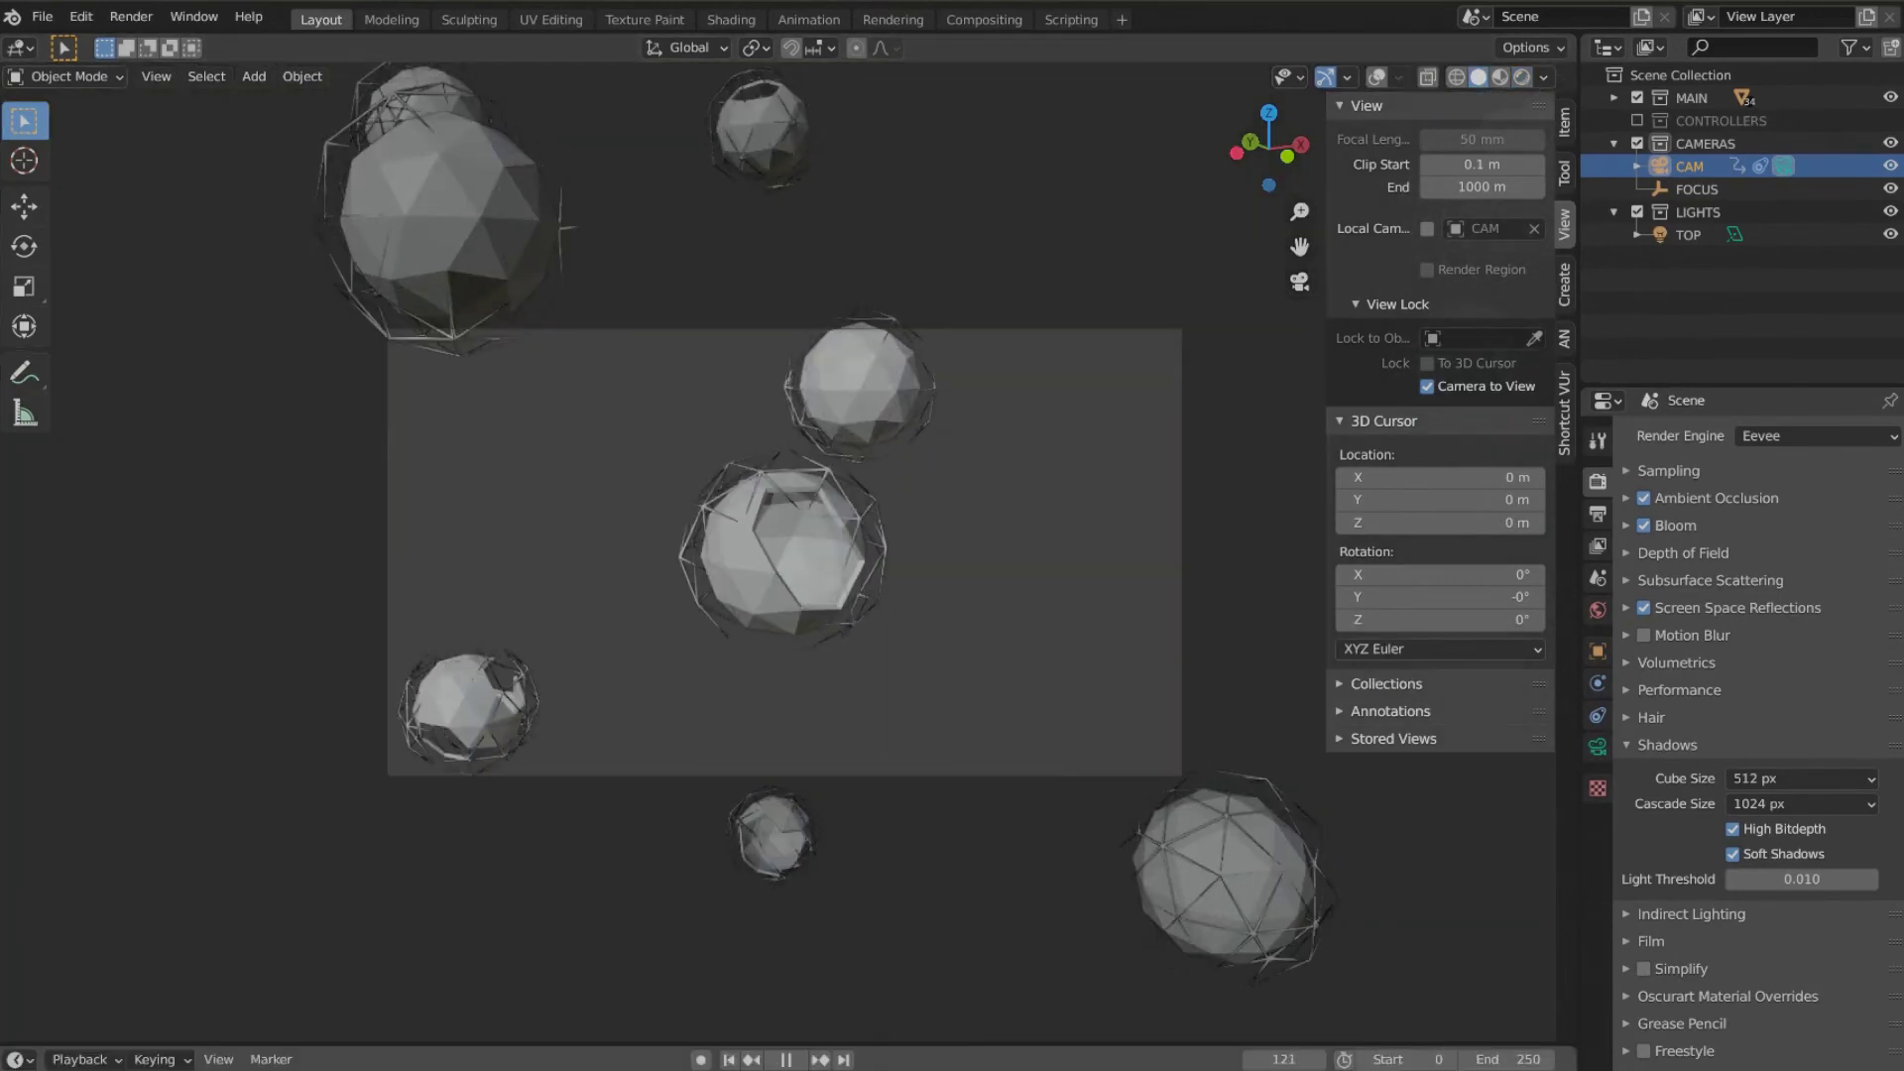
key("space")
middle_click_drag(1009, 654, 996, 660)
scroll(997, 663, "up", 2)
key("i")
left_click(946, 711)
left_click_drag(595, 1044, 278, 1037)
key("space")
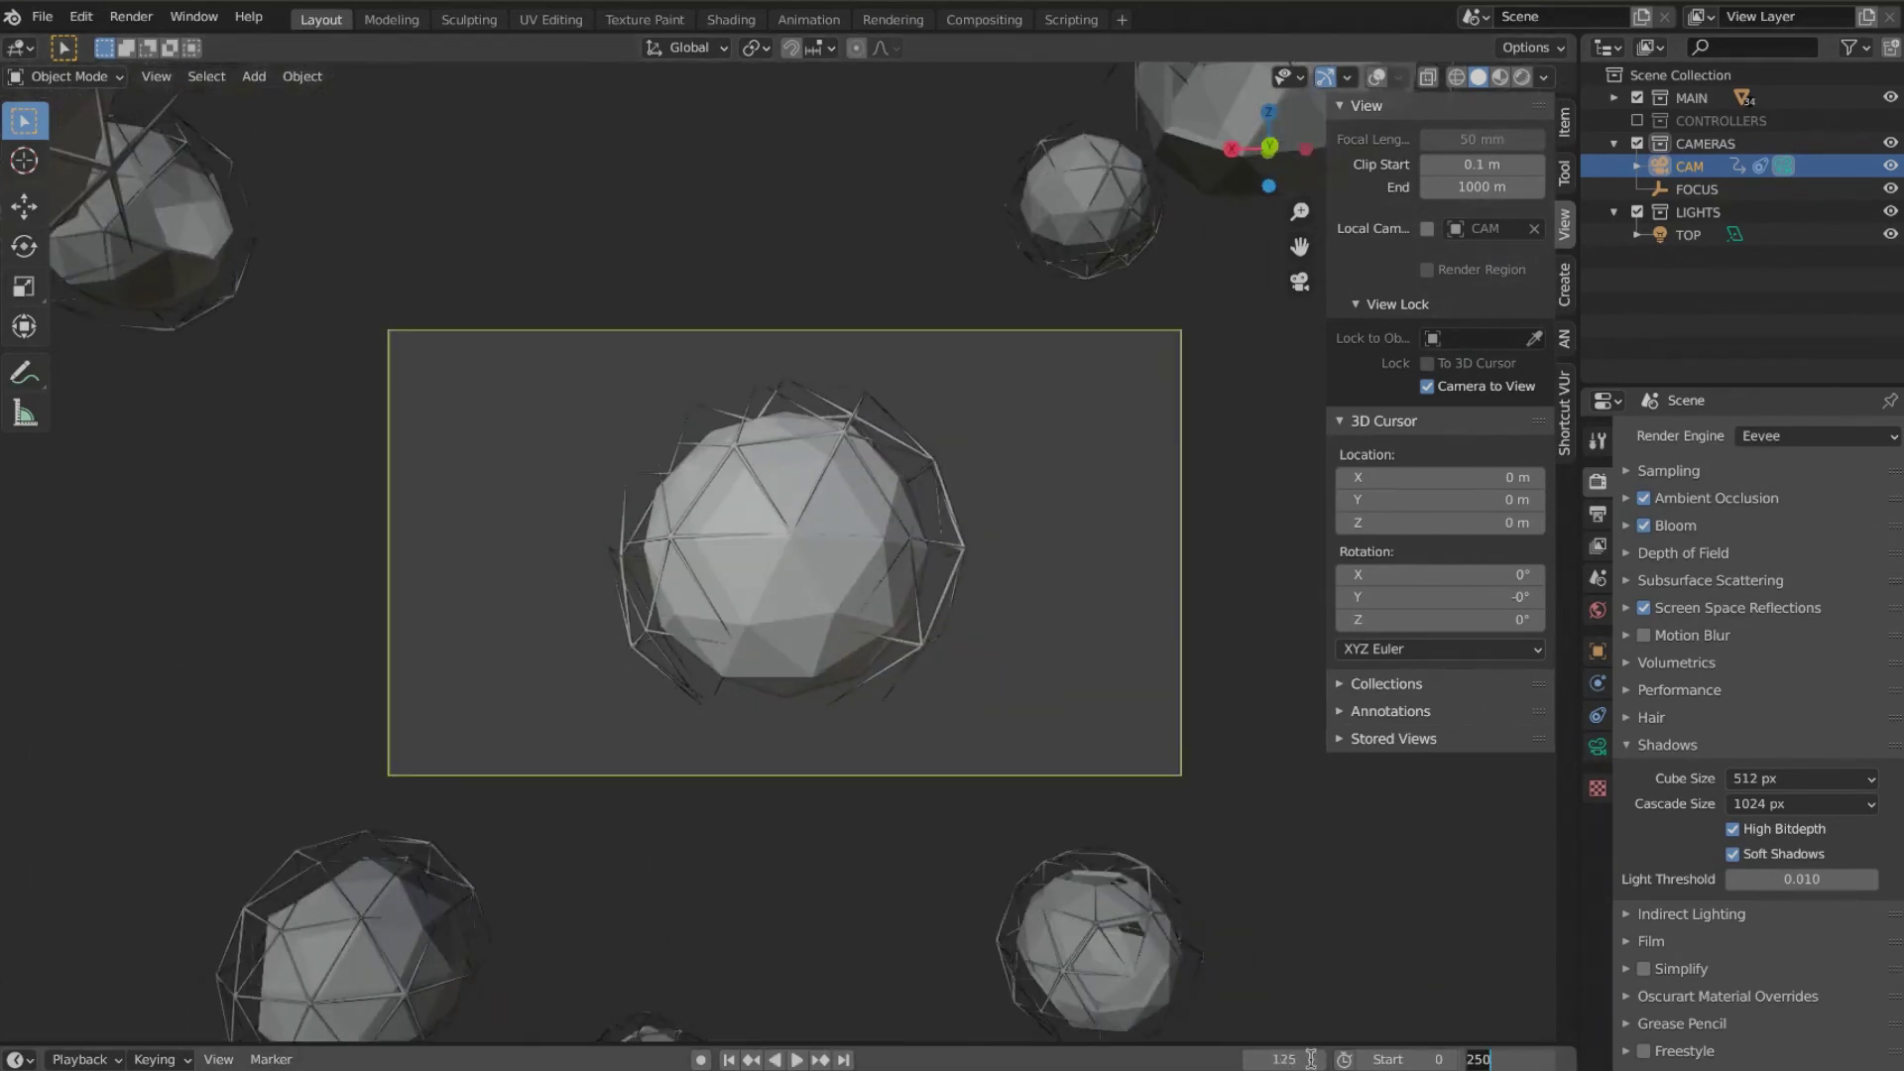
Step: Adjust the camera framing at frame 63, insert a Location & Rotation keyframe there, and check the motion
key("Return")
scroll(835, 677, "down", 5)
right_click(833, 681, "shift")
key("i")
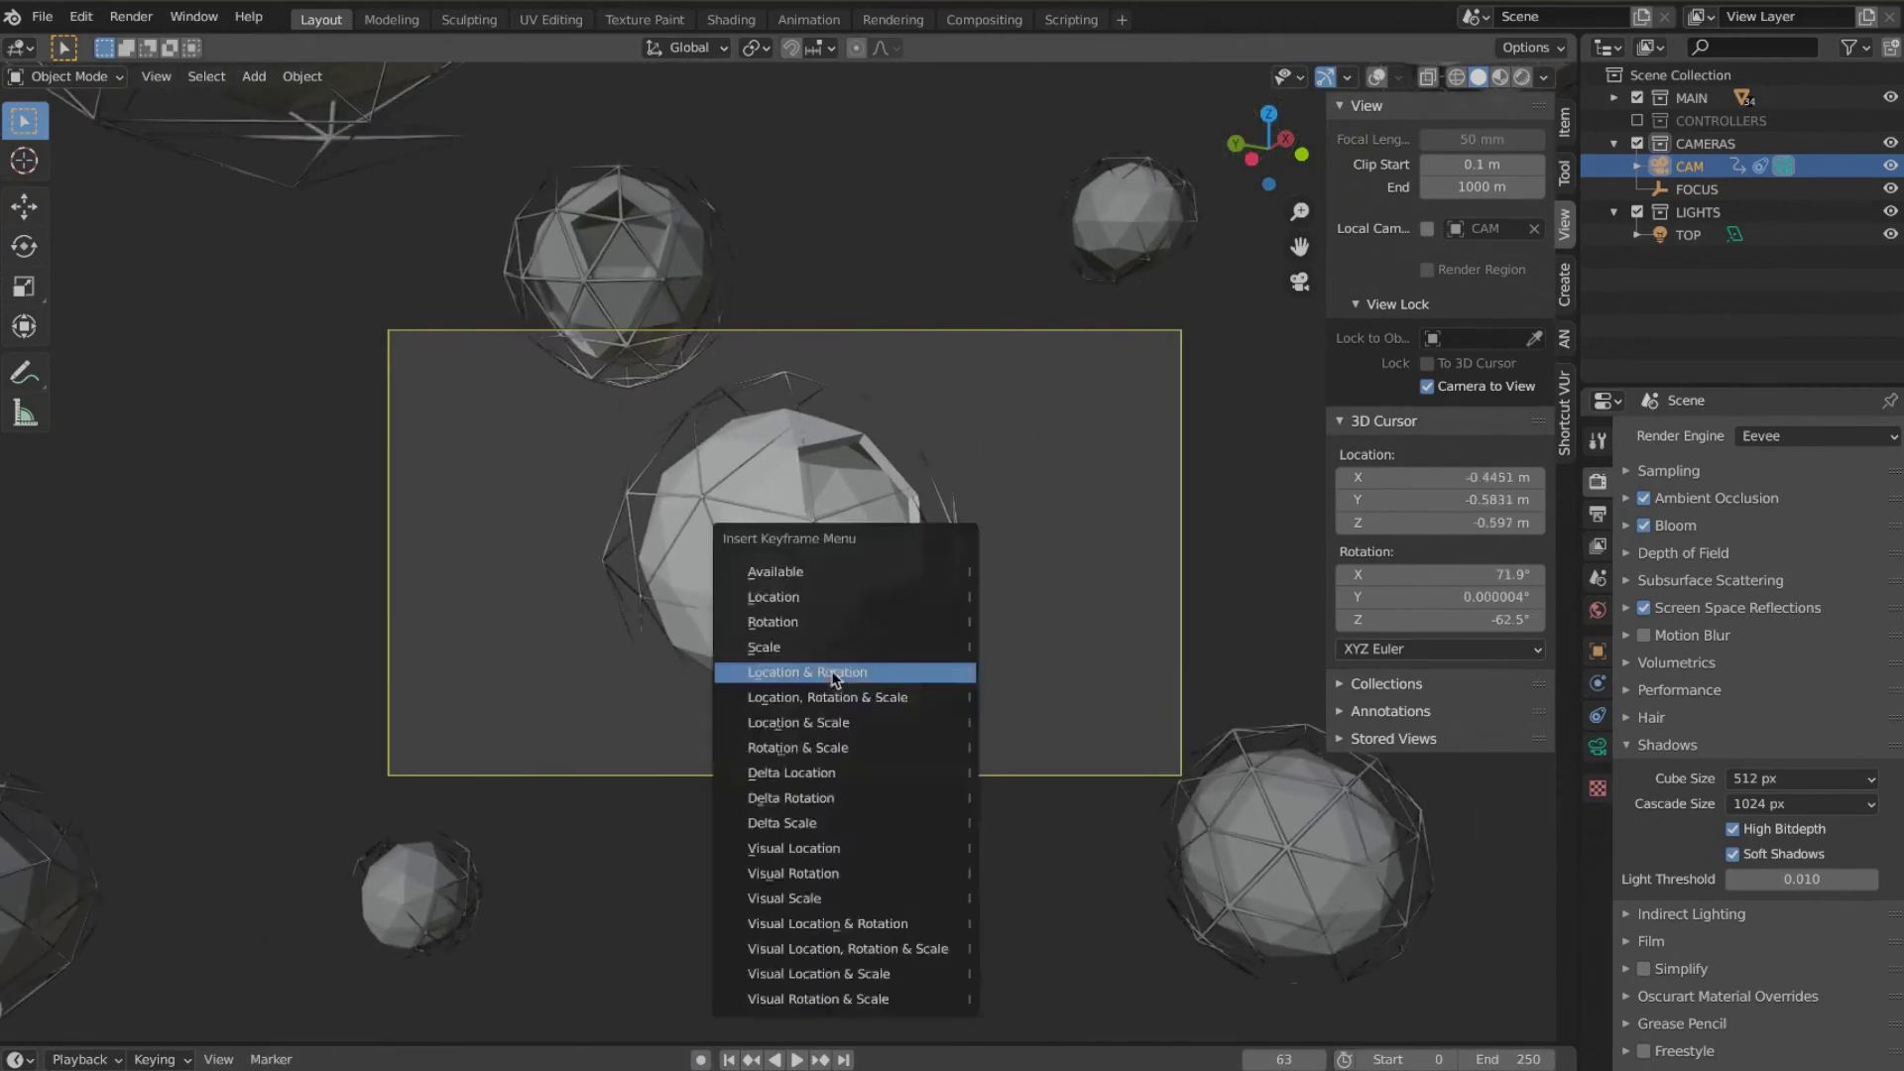
left_click(832, 674)
left_click_drag(427, 1042, 119, 1064)
key("space")
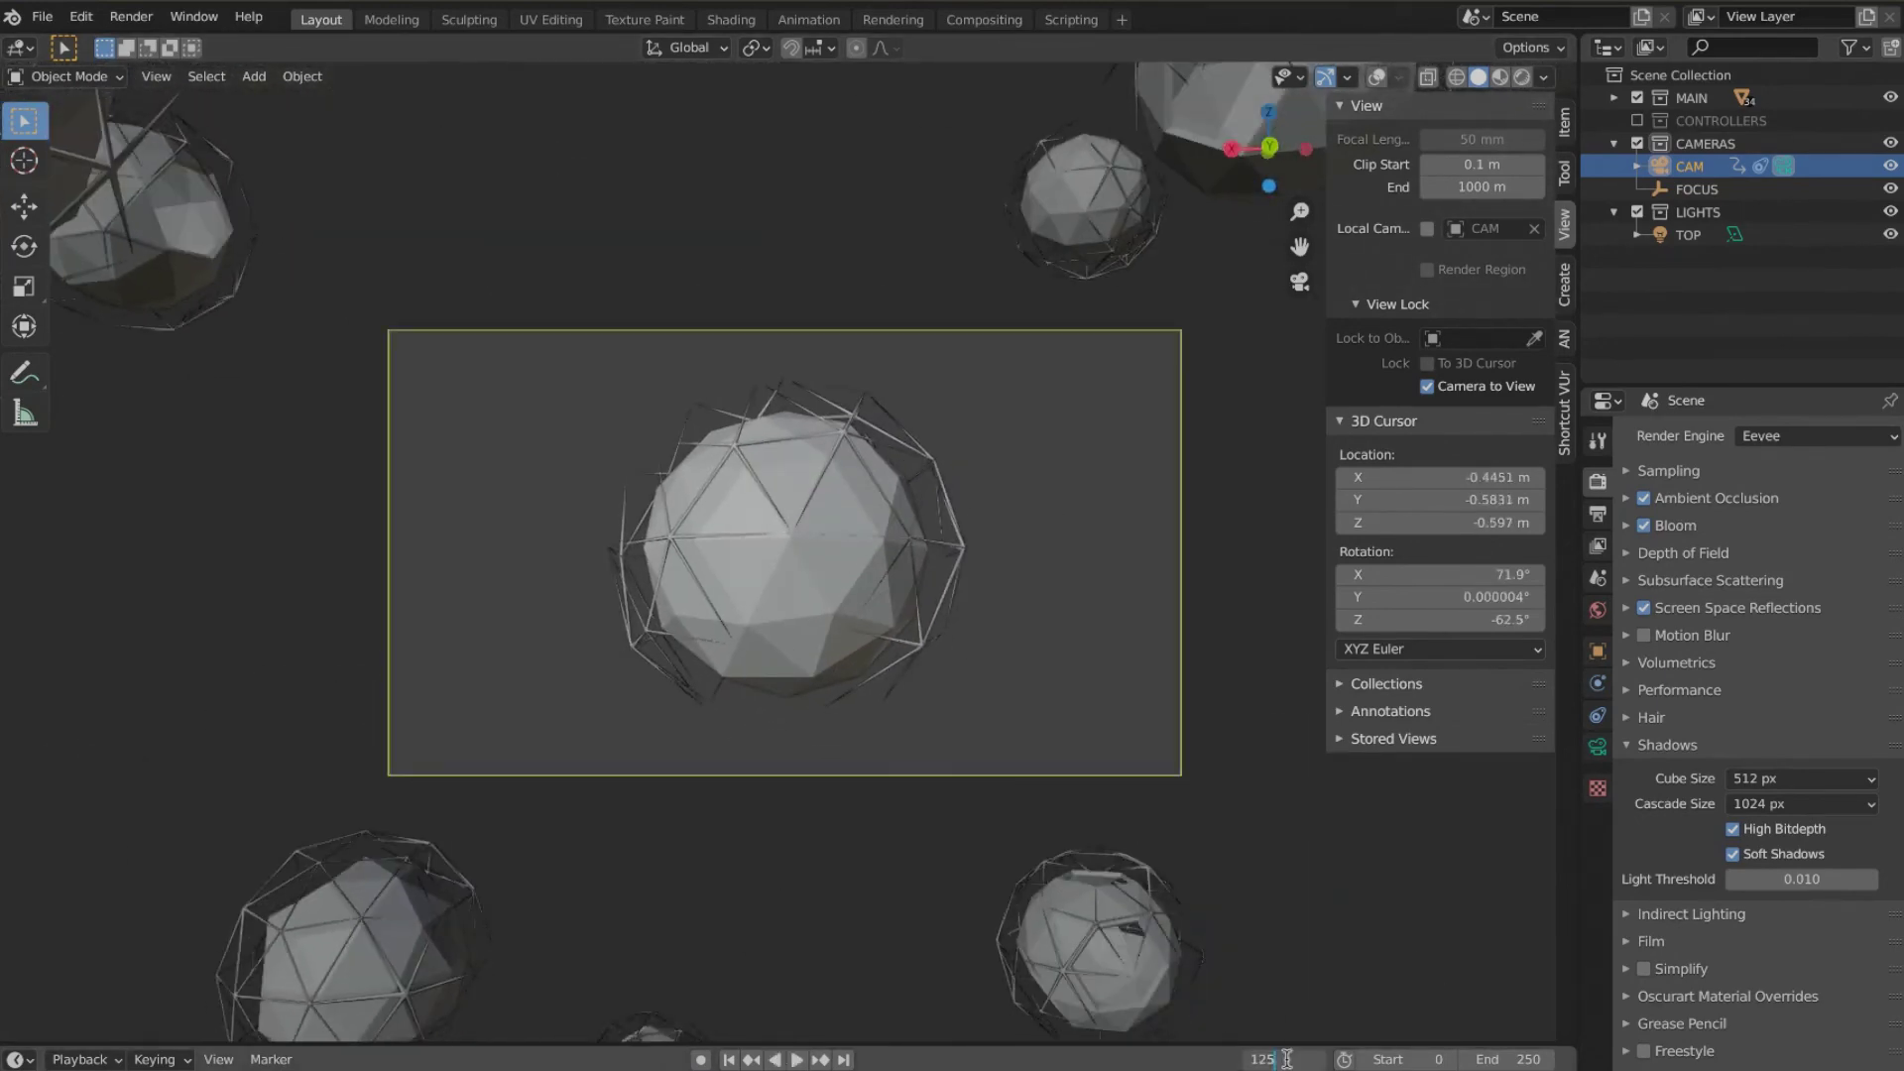
Step: Unlock the camera from the view and move it to a new position around the central sphere at frame 188
key("Return")
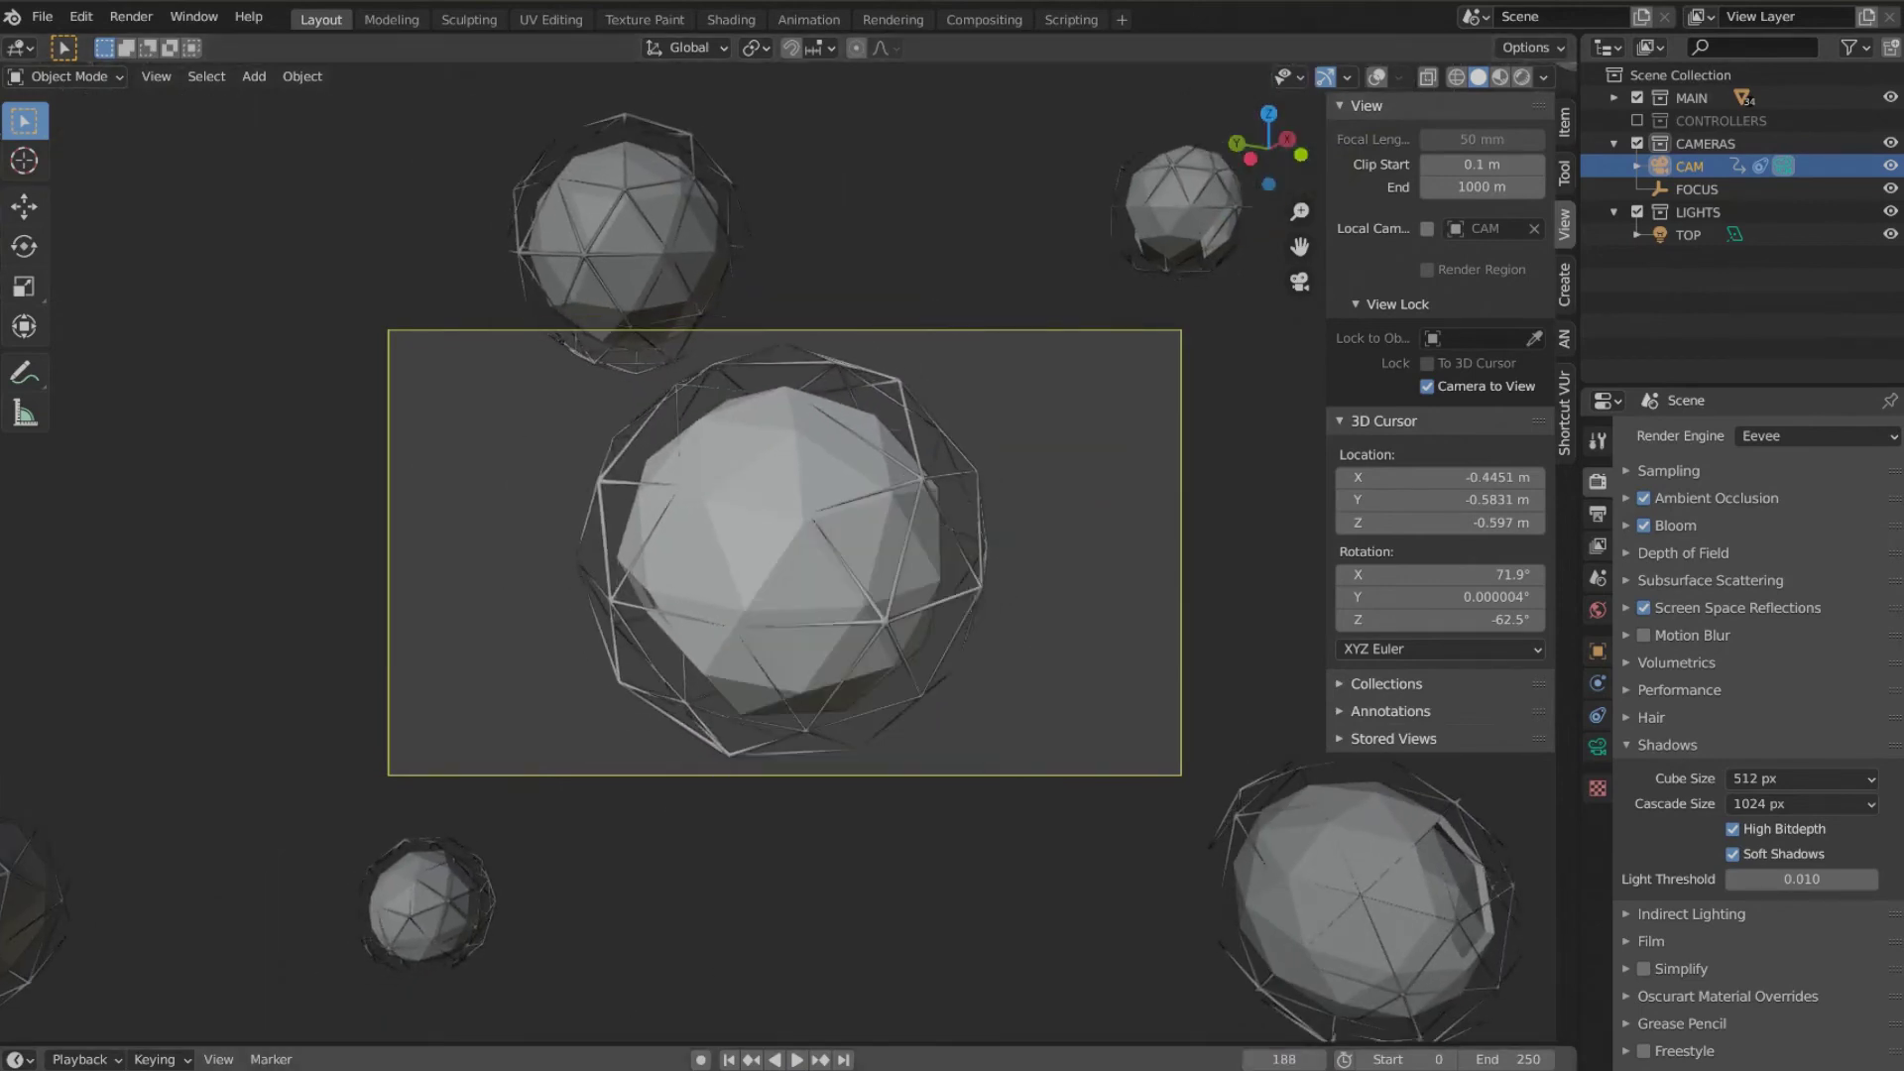
key("space")
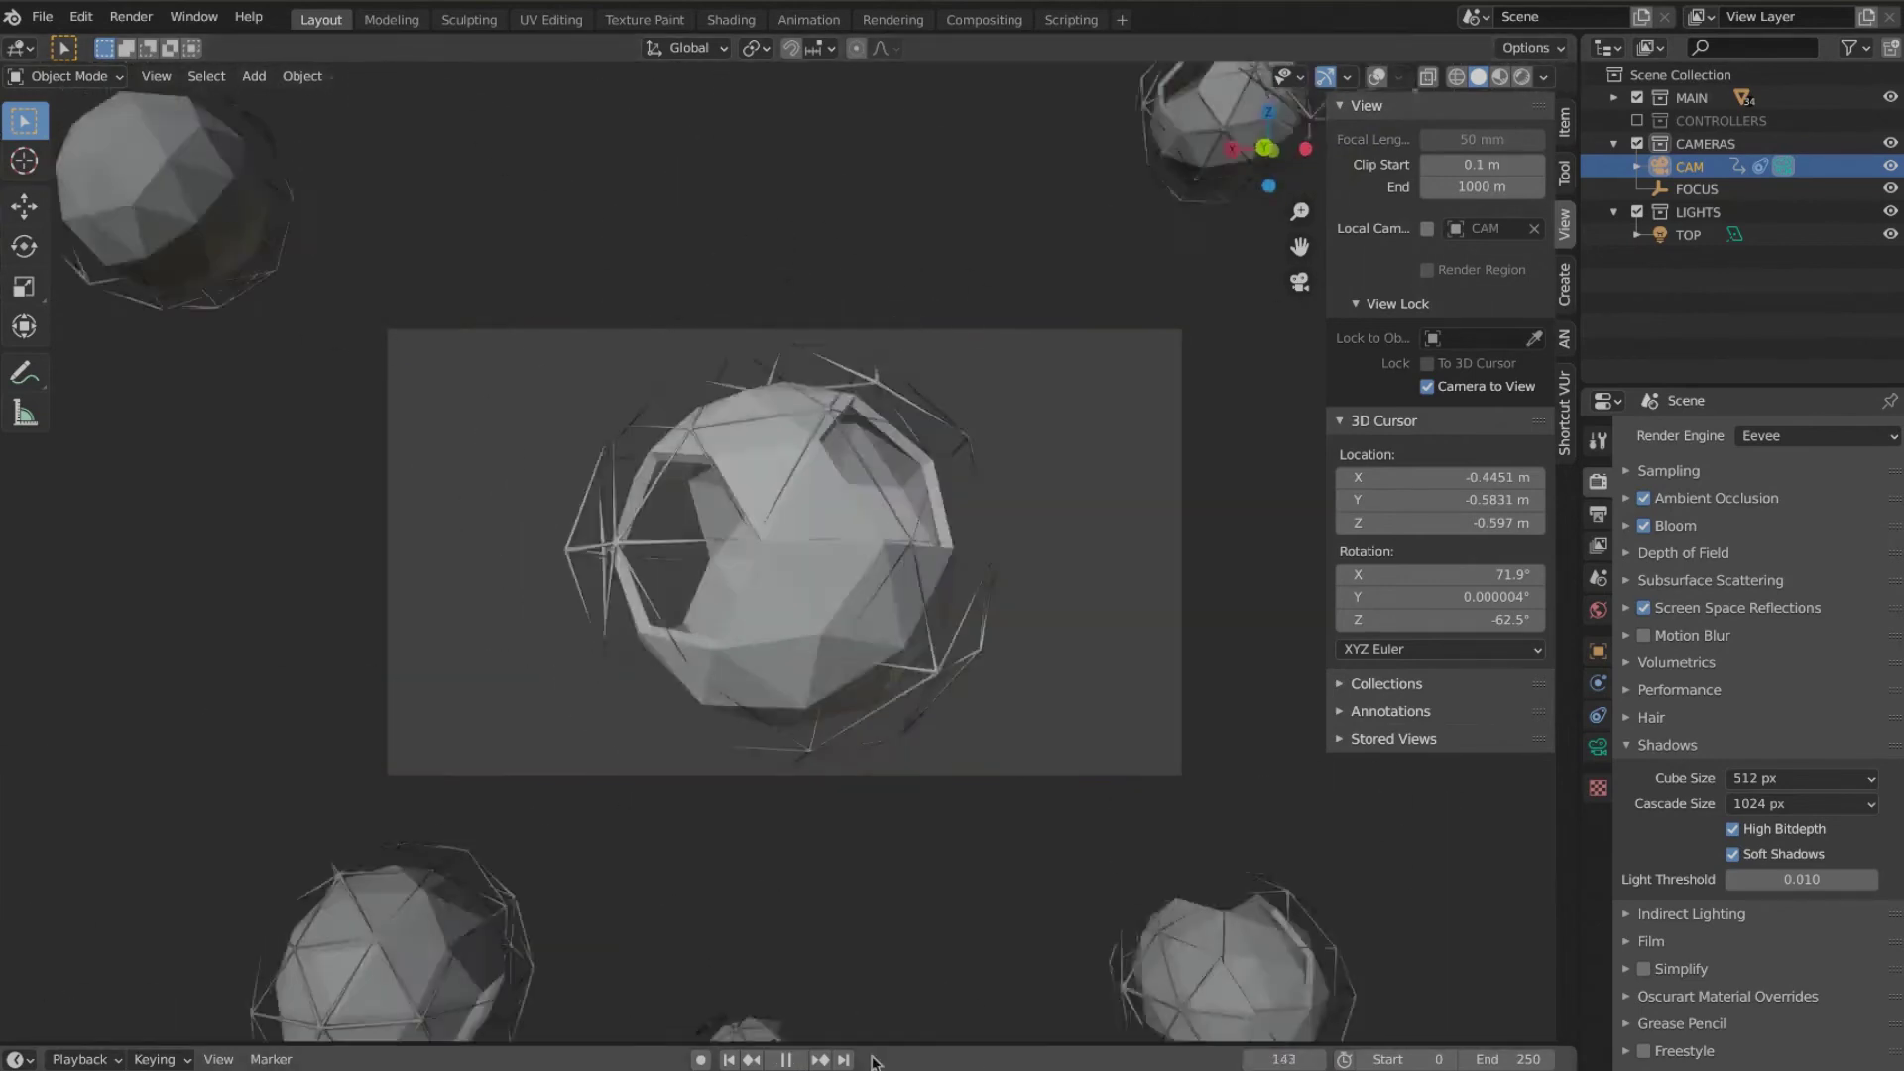
left_click(1427, 386)
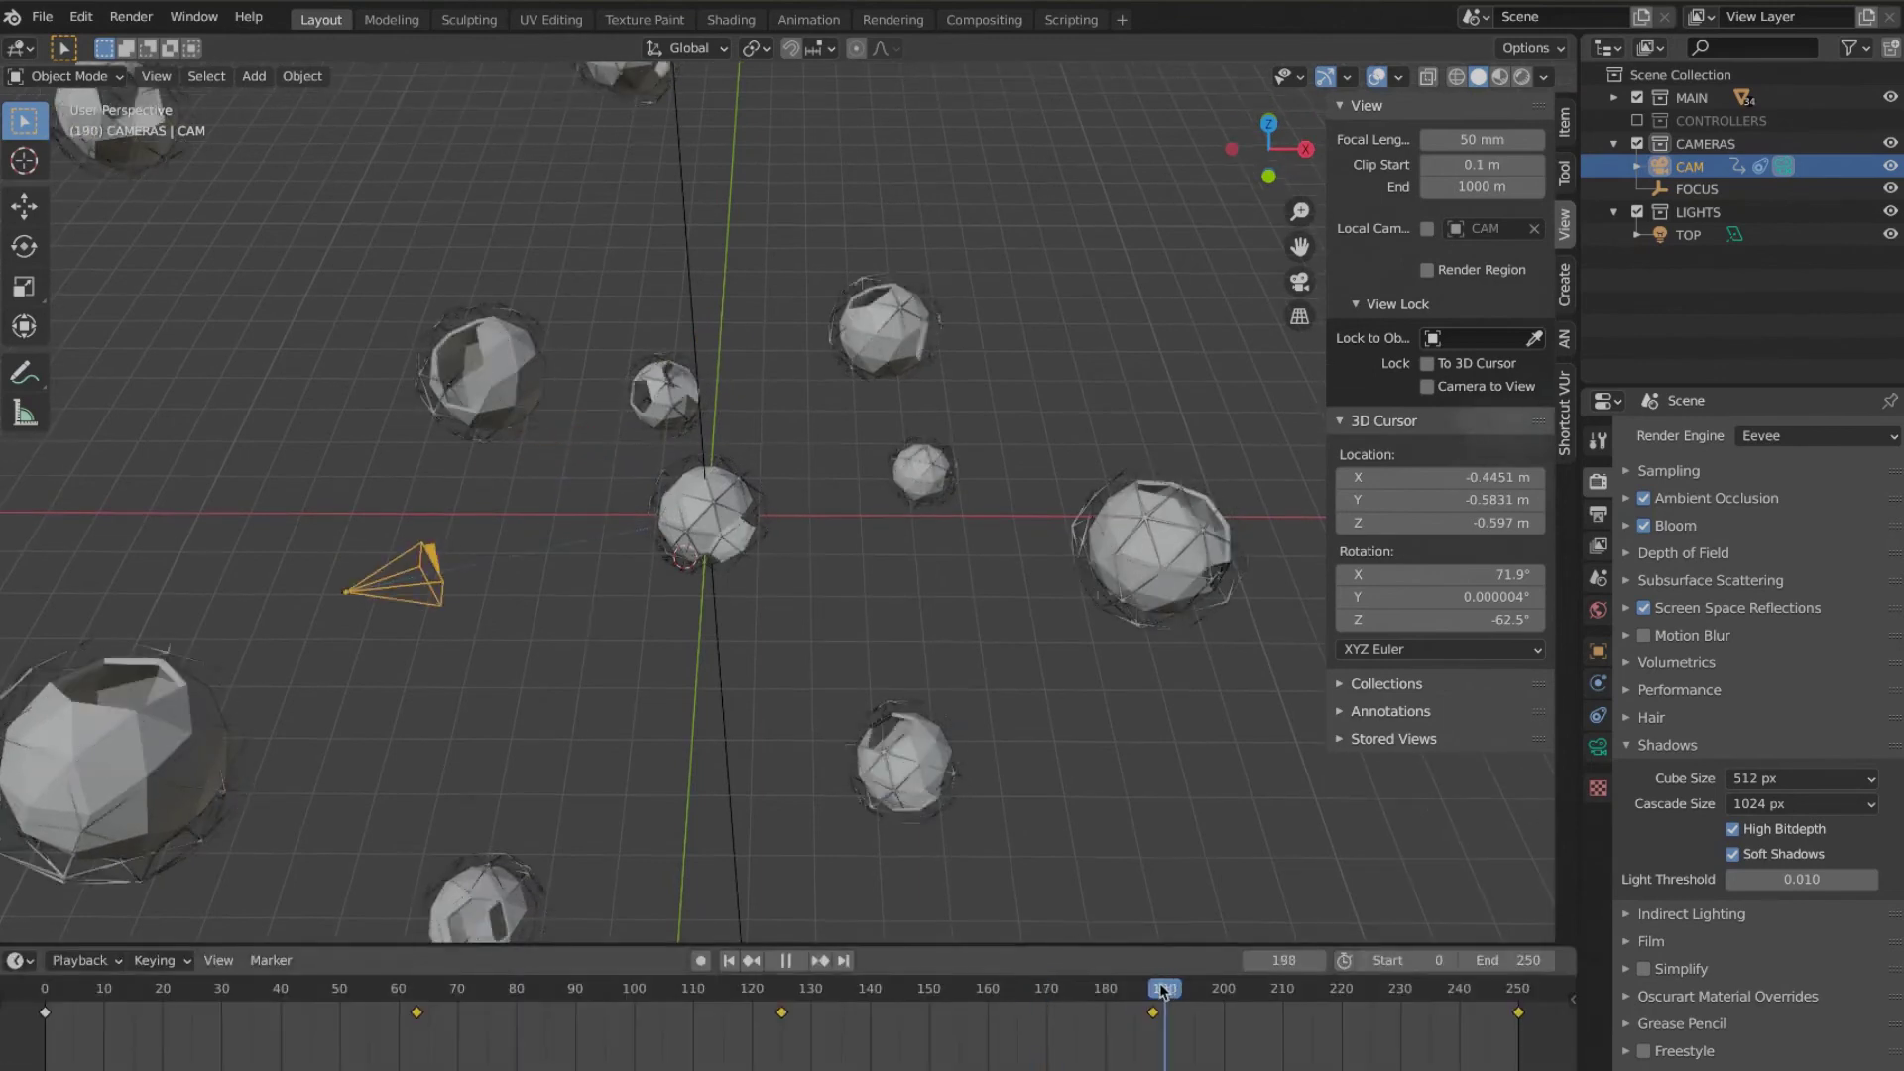
key("space")
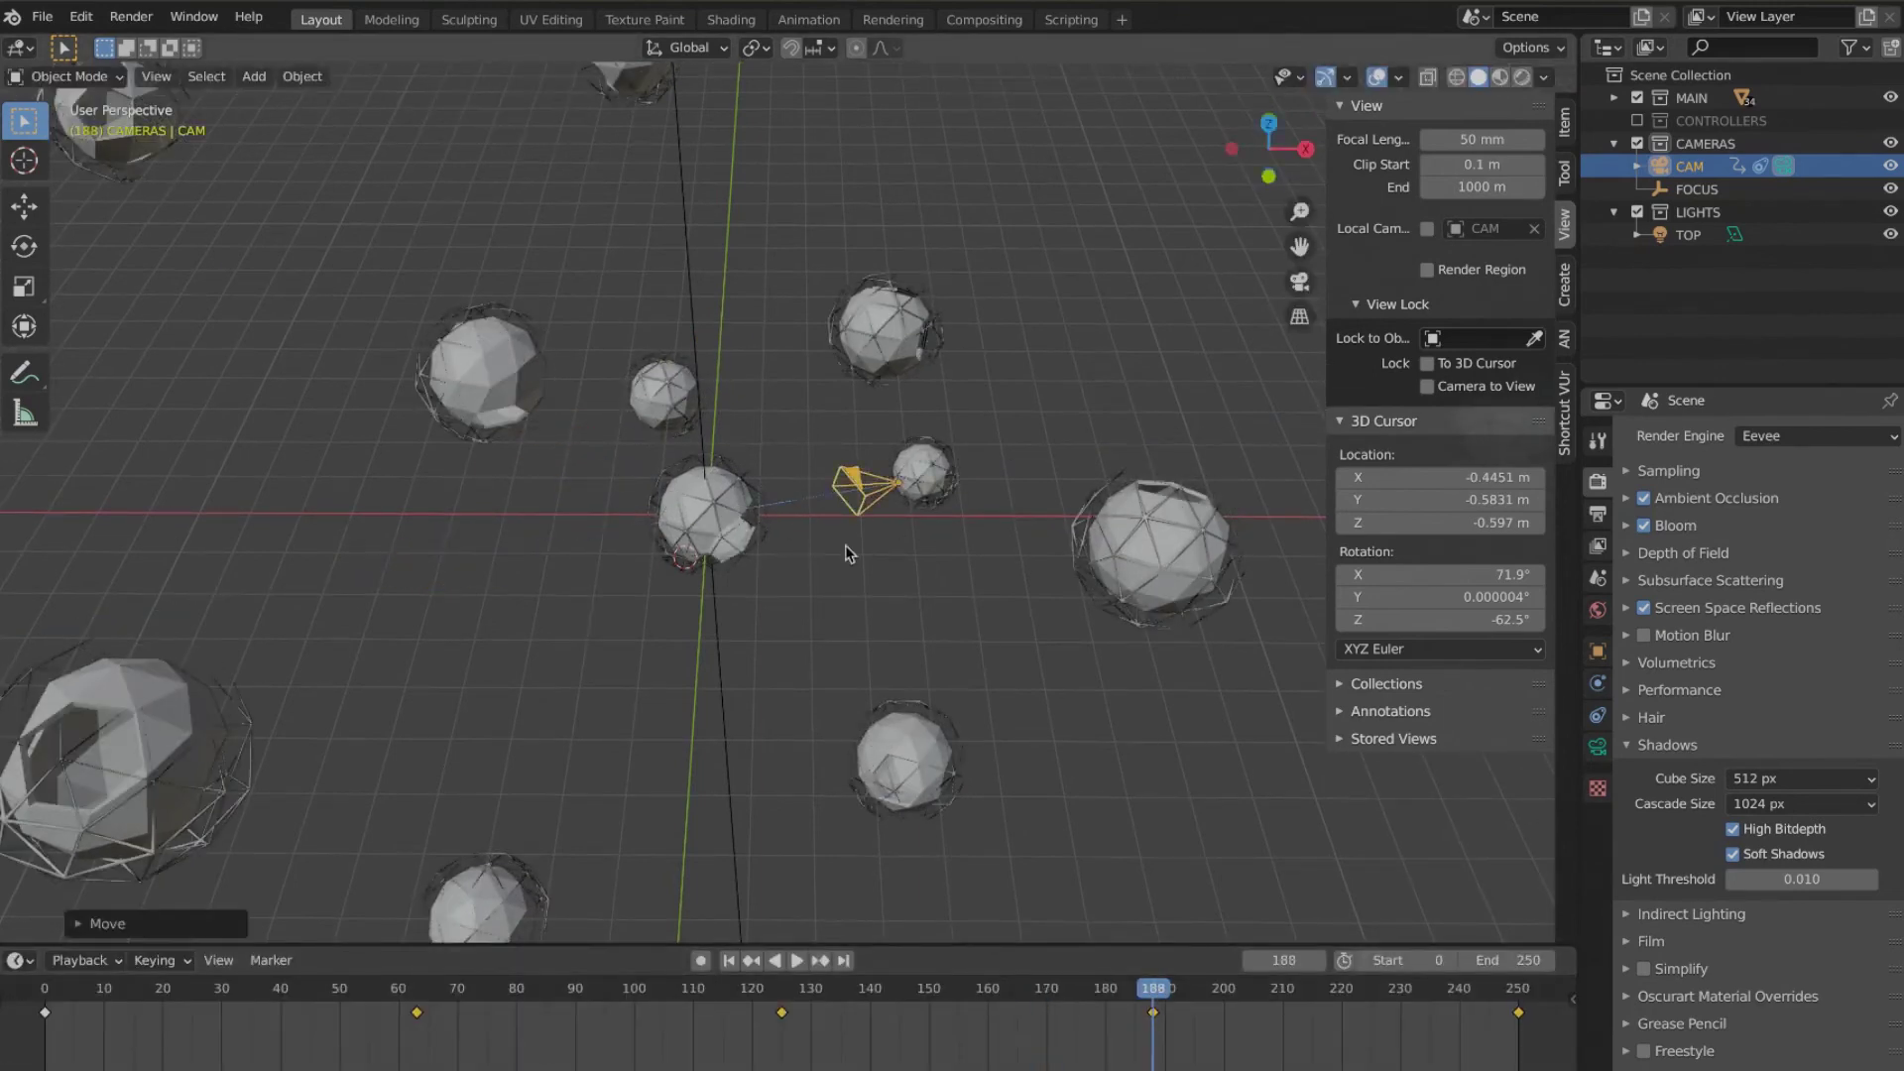
key("KP_0")
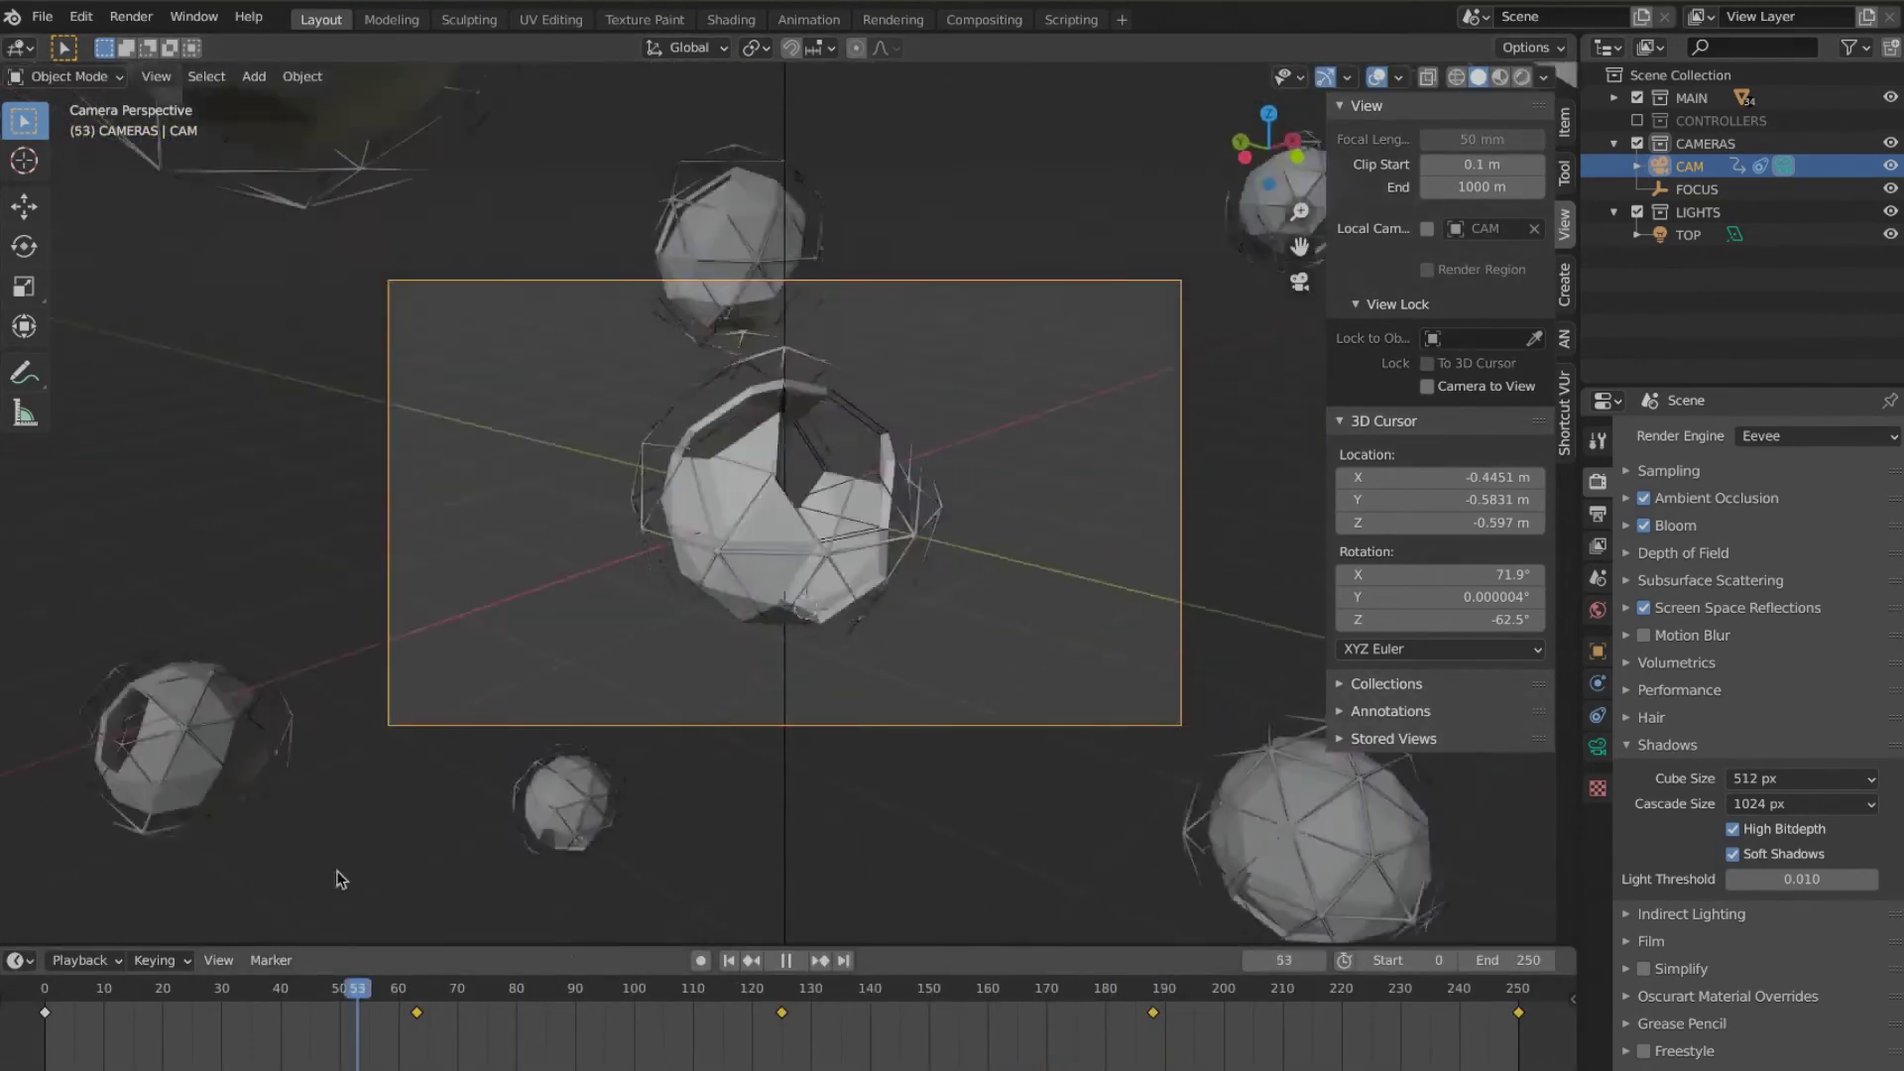
Step: Review the camera animation through the CAM camera in rendered shading
mouse_move(635, 1004)
left_mouse_down()
mouse_move(1324, 1057)
mouse_move(140, 911)
mouse_move(427, 963)
mouse_move(1440, 1041)
mouse_move(673, 999)
left_mouse_up()
left_click(1523, 78)
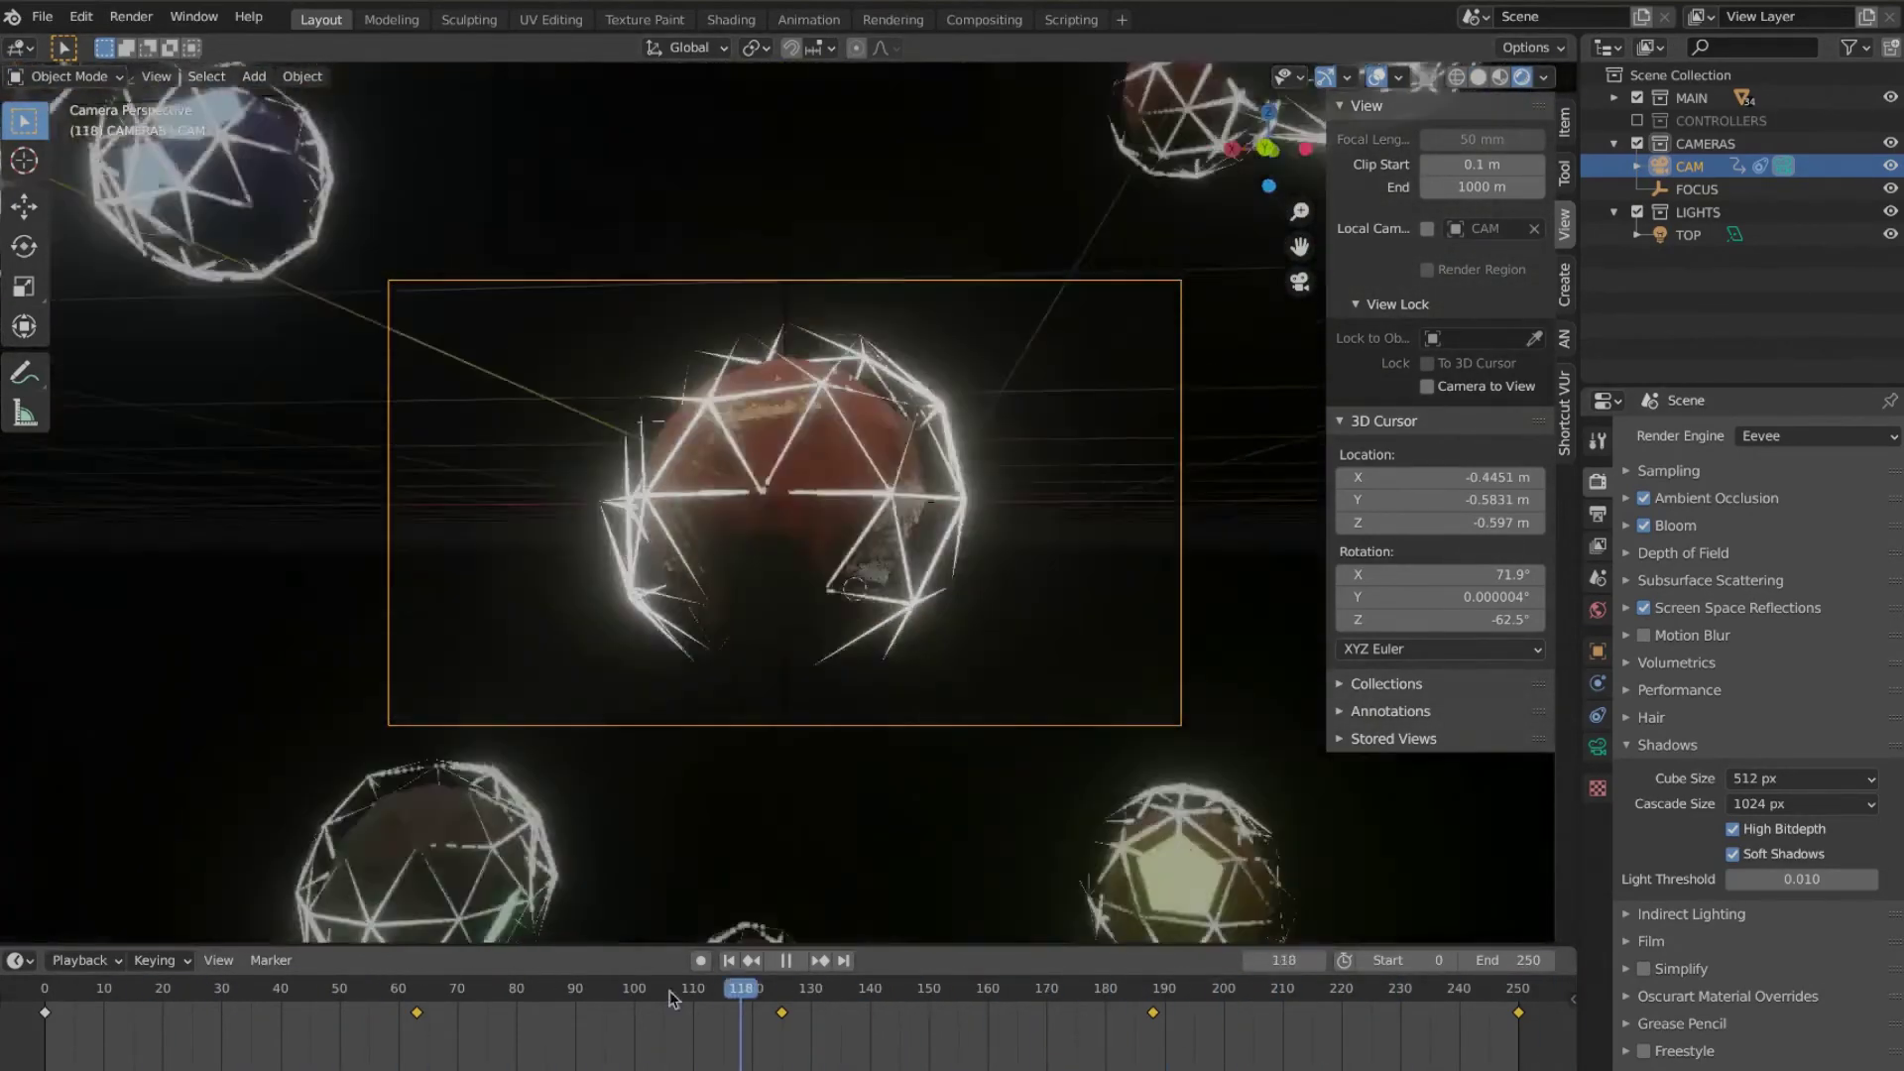
key("Escape")
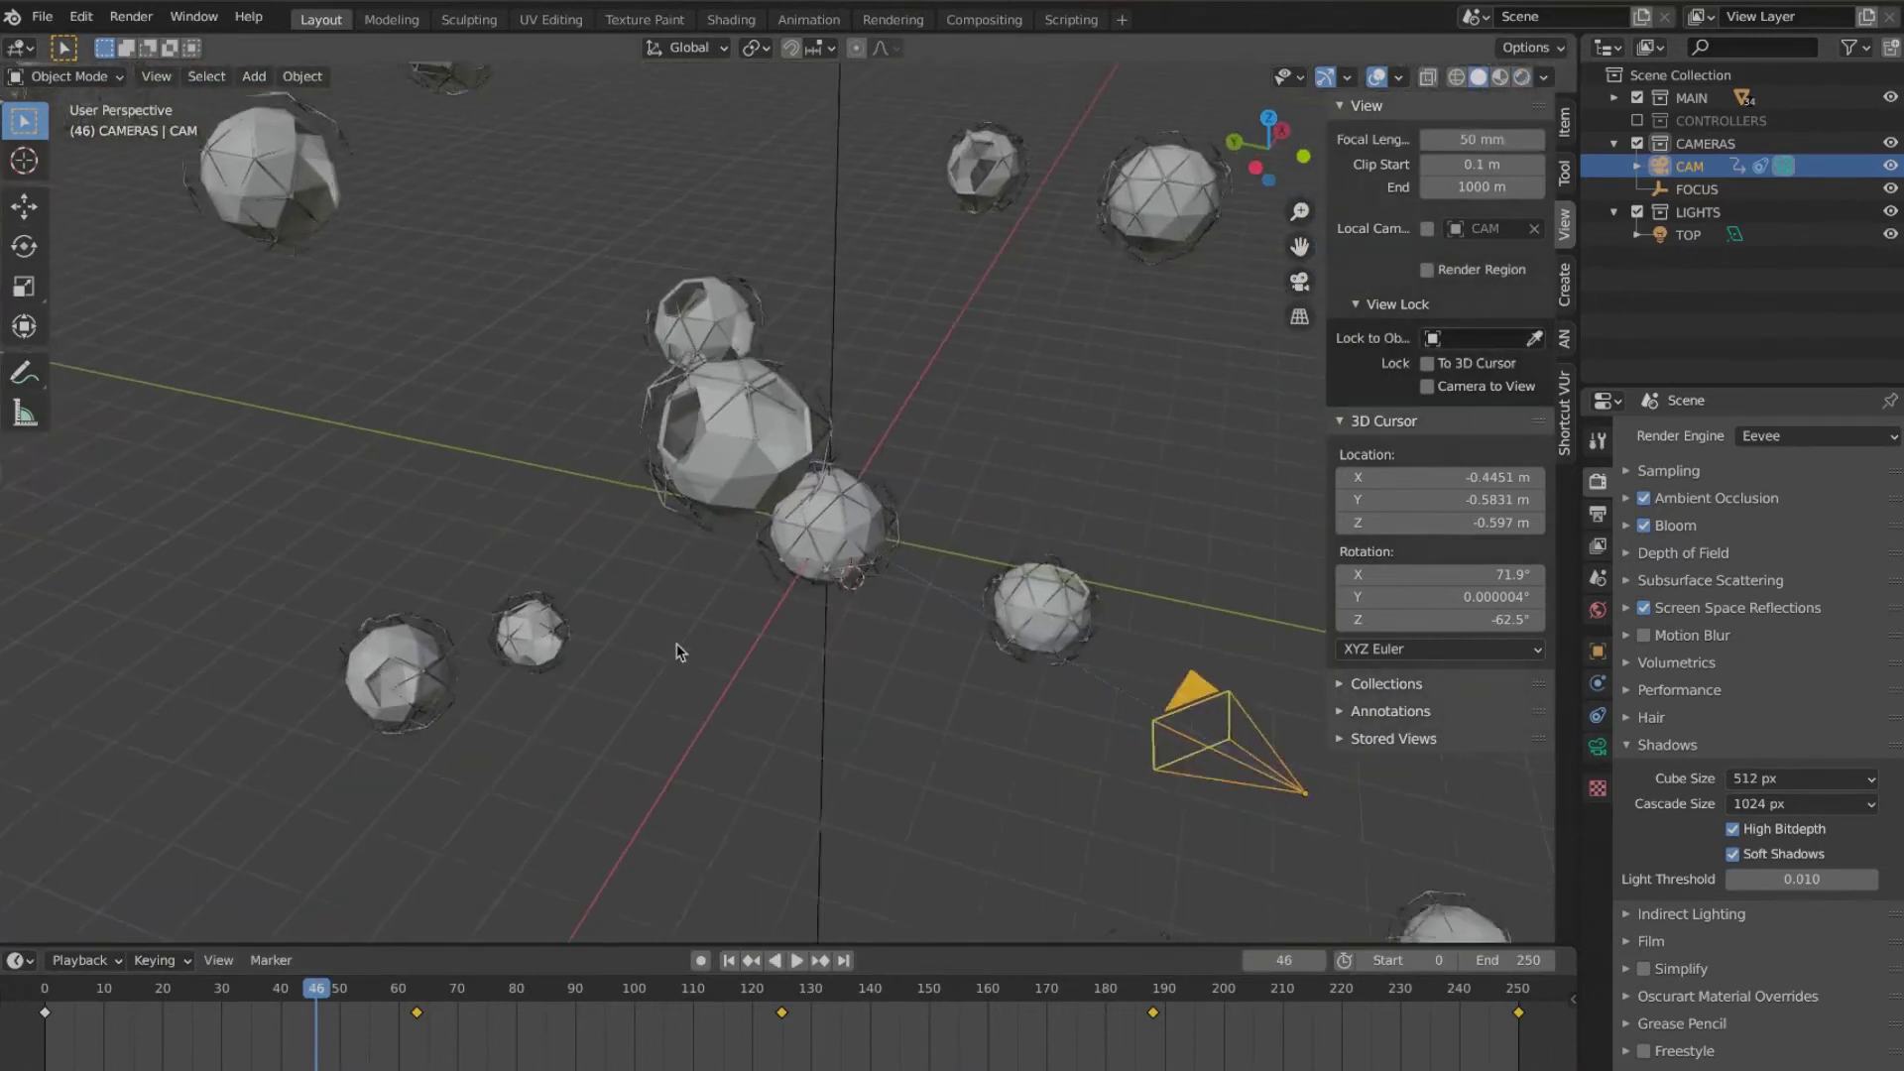
Step: Hide the sidebar and exclude the LIGHTS, CAMERAS and MAIN collections from the view layer
middle_click_drag(695, 595, 672, 650)
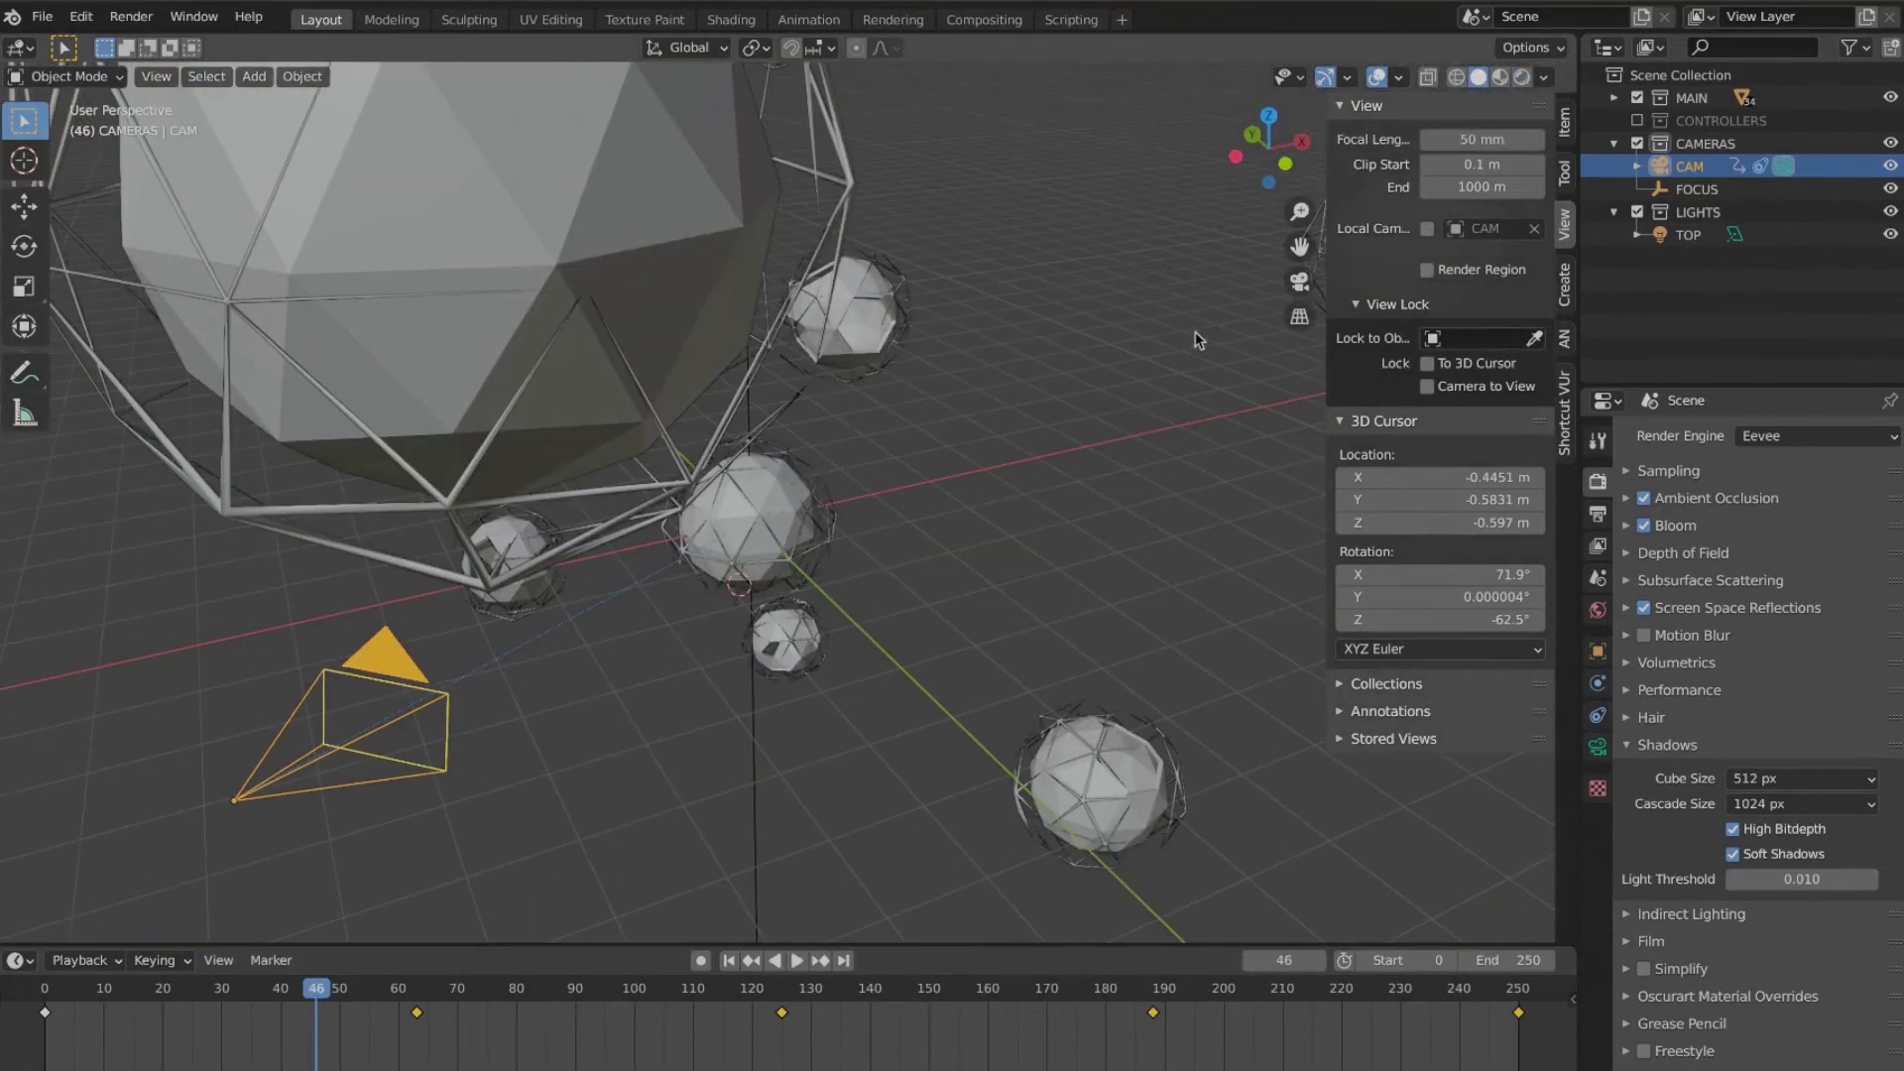
key("n")
middle_click_drag(1198, 340, 1237, 307)
scroll(1238, 306, "down", 4)
left_click(1615, 144)
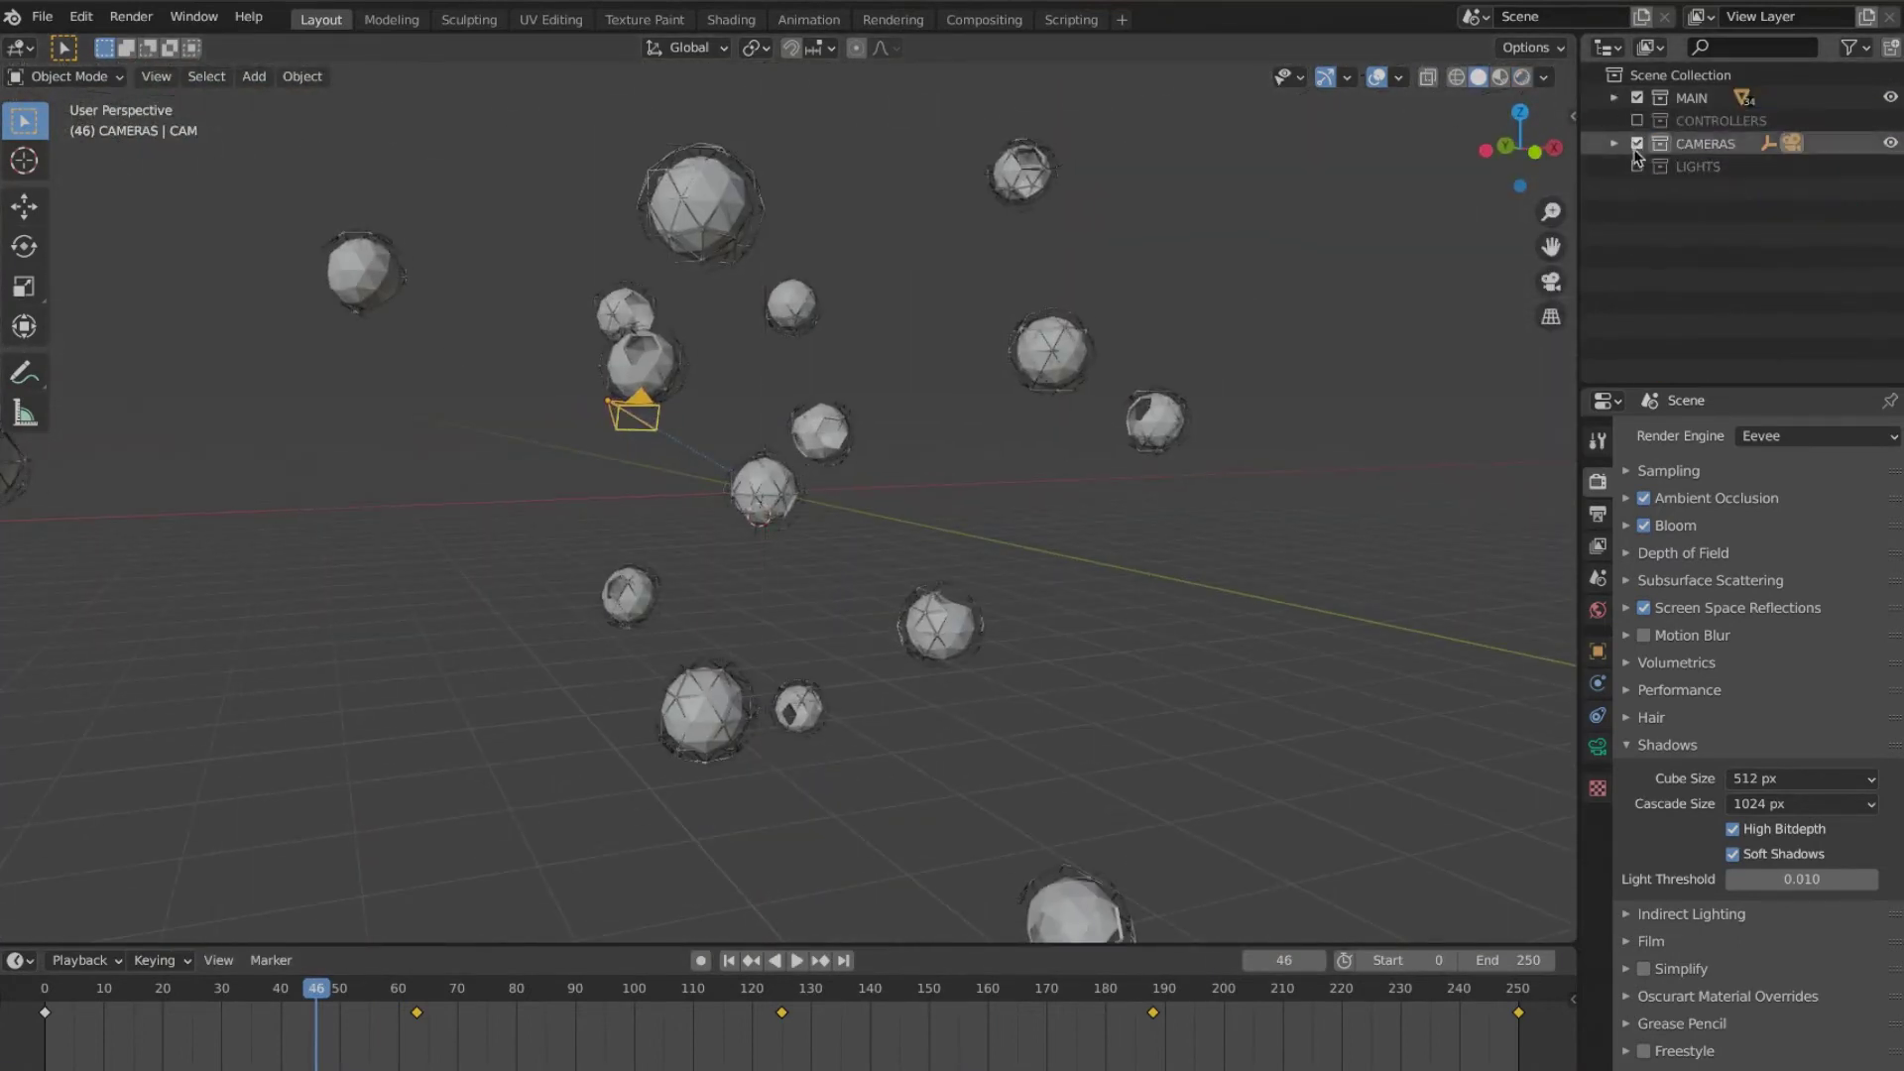
left_click(1638, 145)
left_click(1637, 98)
Step: Show the empty world background in rendered shading with the overlays hidden
middle_click_drag(901, 541, 910, 569)
key("shift+s")
left_click(1522, 77)
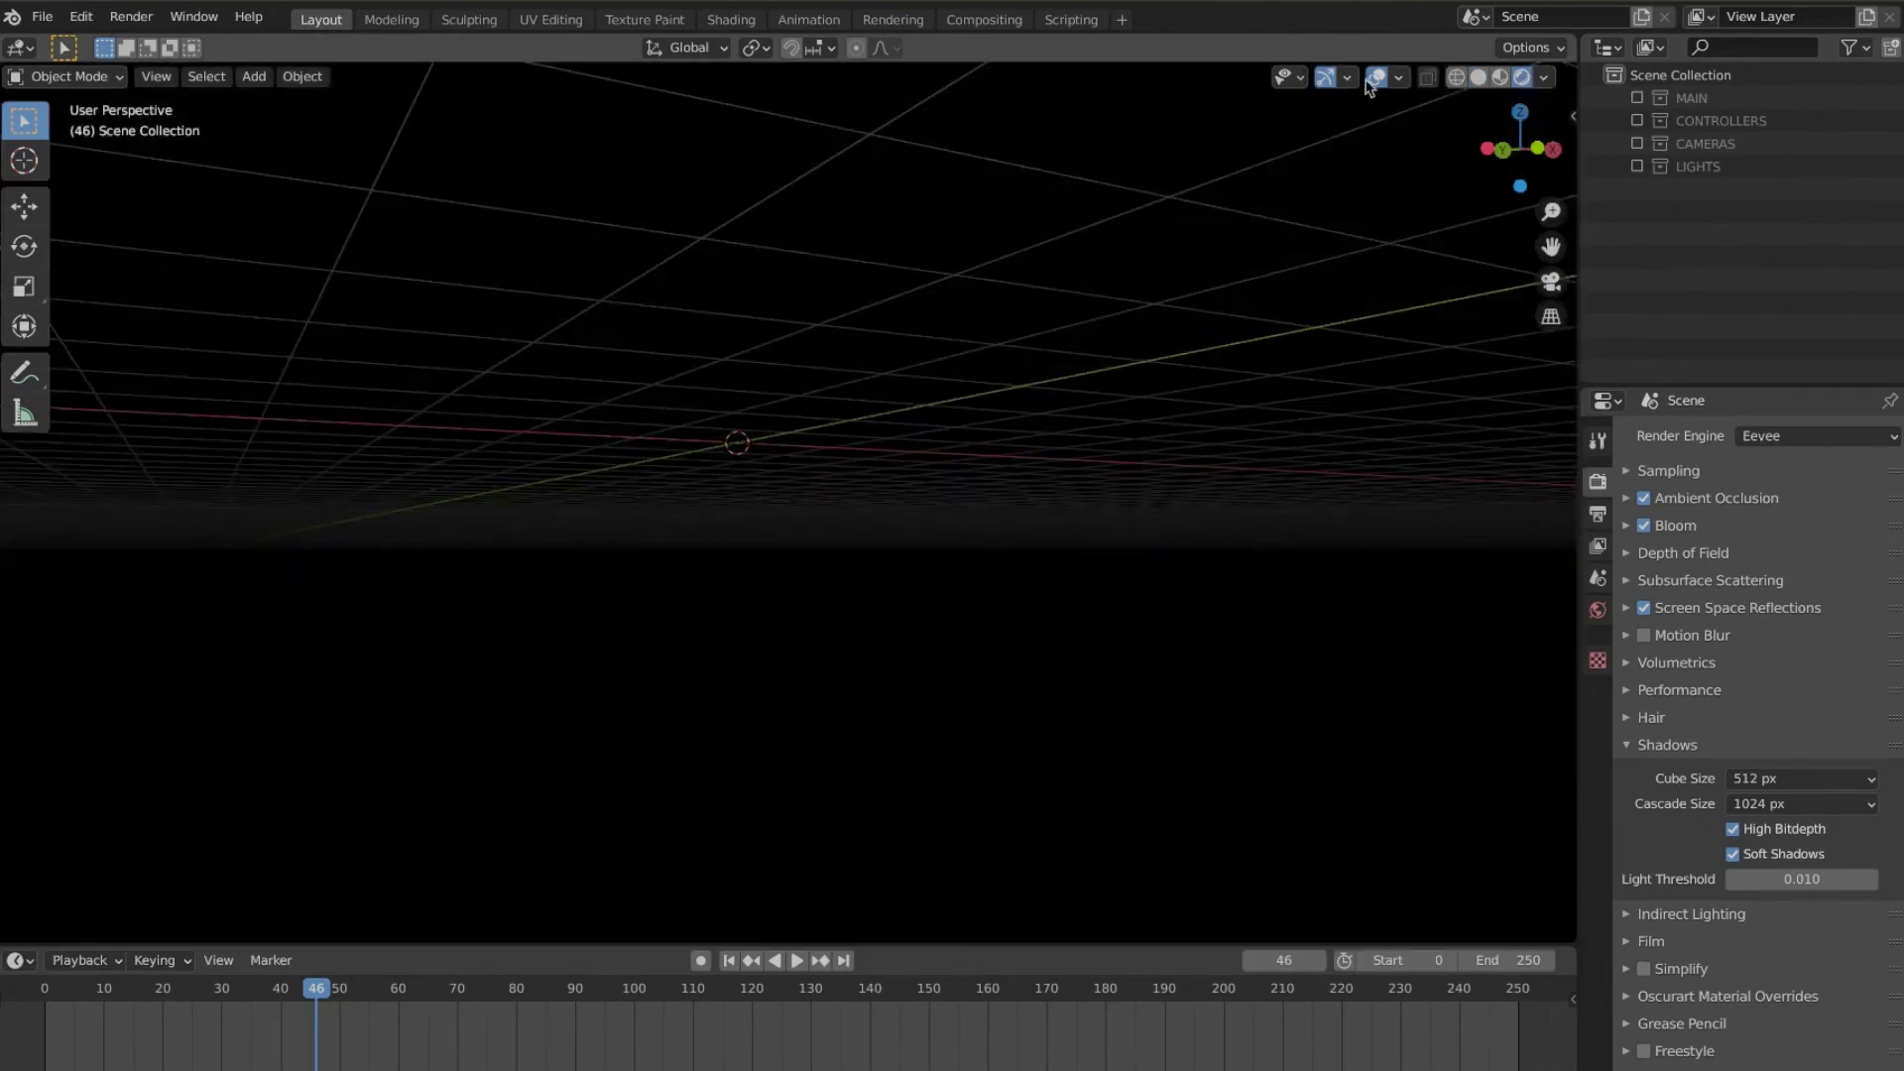
left_click(1377, 77)
Step: Open the World shader nodes beside the viewport and move the black Background node lower to make room
left_click_drag(1574, 37, 972, 119)
key("shift+F3")
key("n")
left_click(1078, 48)
left_click(1076, 94)
scroll(1293, 399, "up", 4)
left_click_drag(1395, 409, 1378, 520)
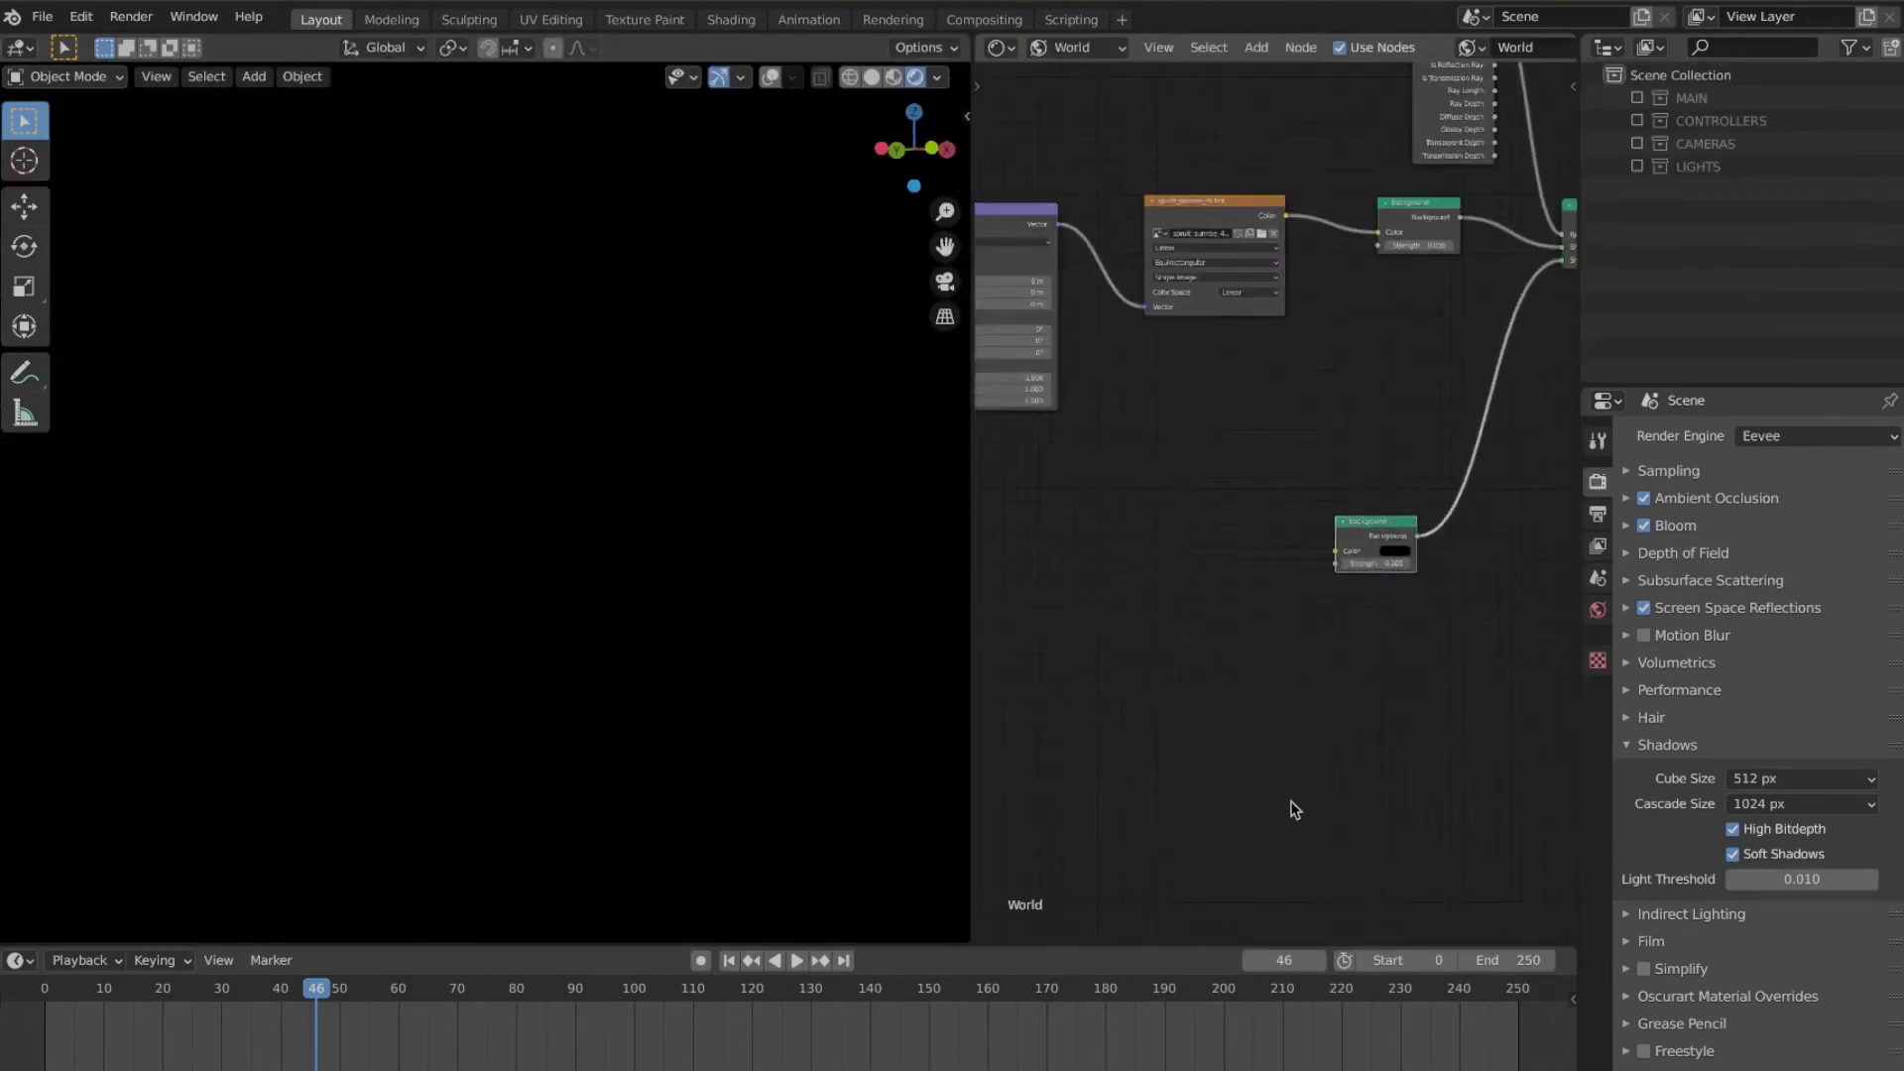
scroll(1389, 495, "up", 2)
left_click_drag(972, 694, 811, 694)
Step: Add a Noise Texture node and connect its Color output to the lower Background node's Color input
key("shift+a")
mouse_move(1139, 665)
left_click(1378, 923)
left_click(867, 481)
middle_click_drag(871, 482, 997, 481)
left_click_drag(1007, 482, 824, 488)
left_click_drag(916, 527, 1340, 578)
Step: Insert a ColorRamp between the Noise Texture and the lower Background node, and set that Background's strength to 1
key("shift+a")
mouse_move(1089, 740)
mouse_move(1086, 774)
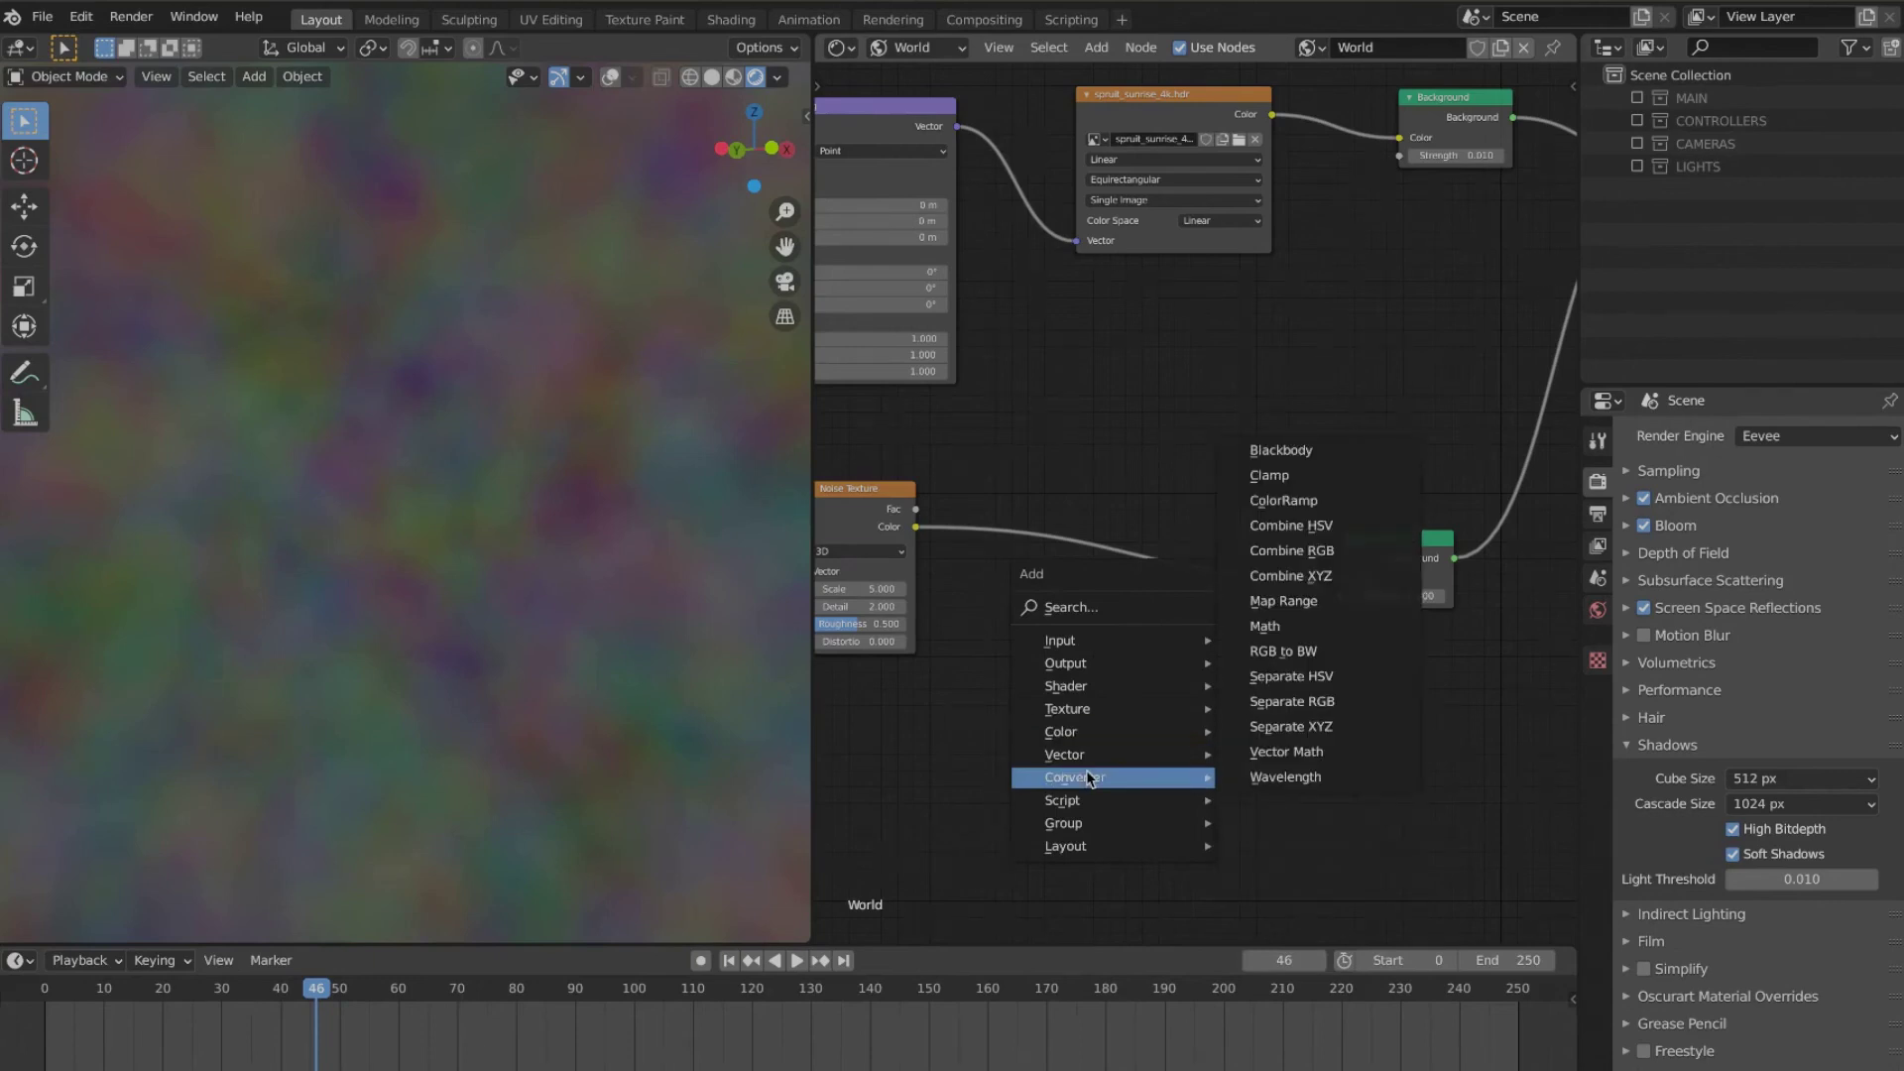
left_click(1283, 502)
left_click(1022, 487)
left_click(1392, 596)
type("1")
key("Return")
Step: Move the ColorRamp's black stop to about 0.509 and set the Noise Texture to scale 0.860 and detail 16
middle_click_drag(1058, 599, 1186, 599)
left_click_drag(1165, 581, 1248, 581)
left_click_drag(1012, 592, 1047, 606)
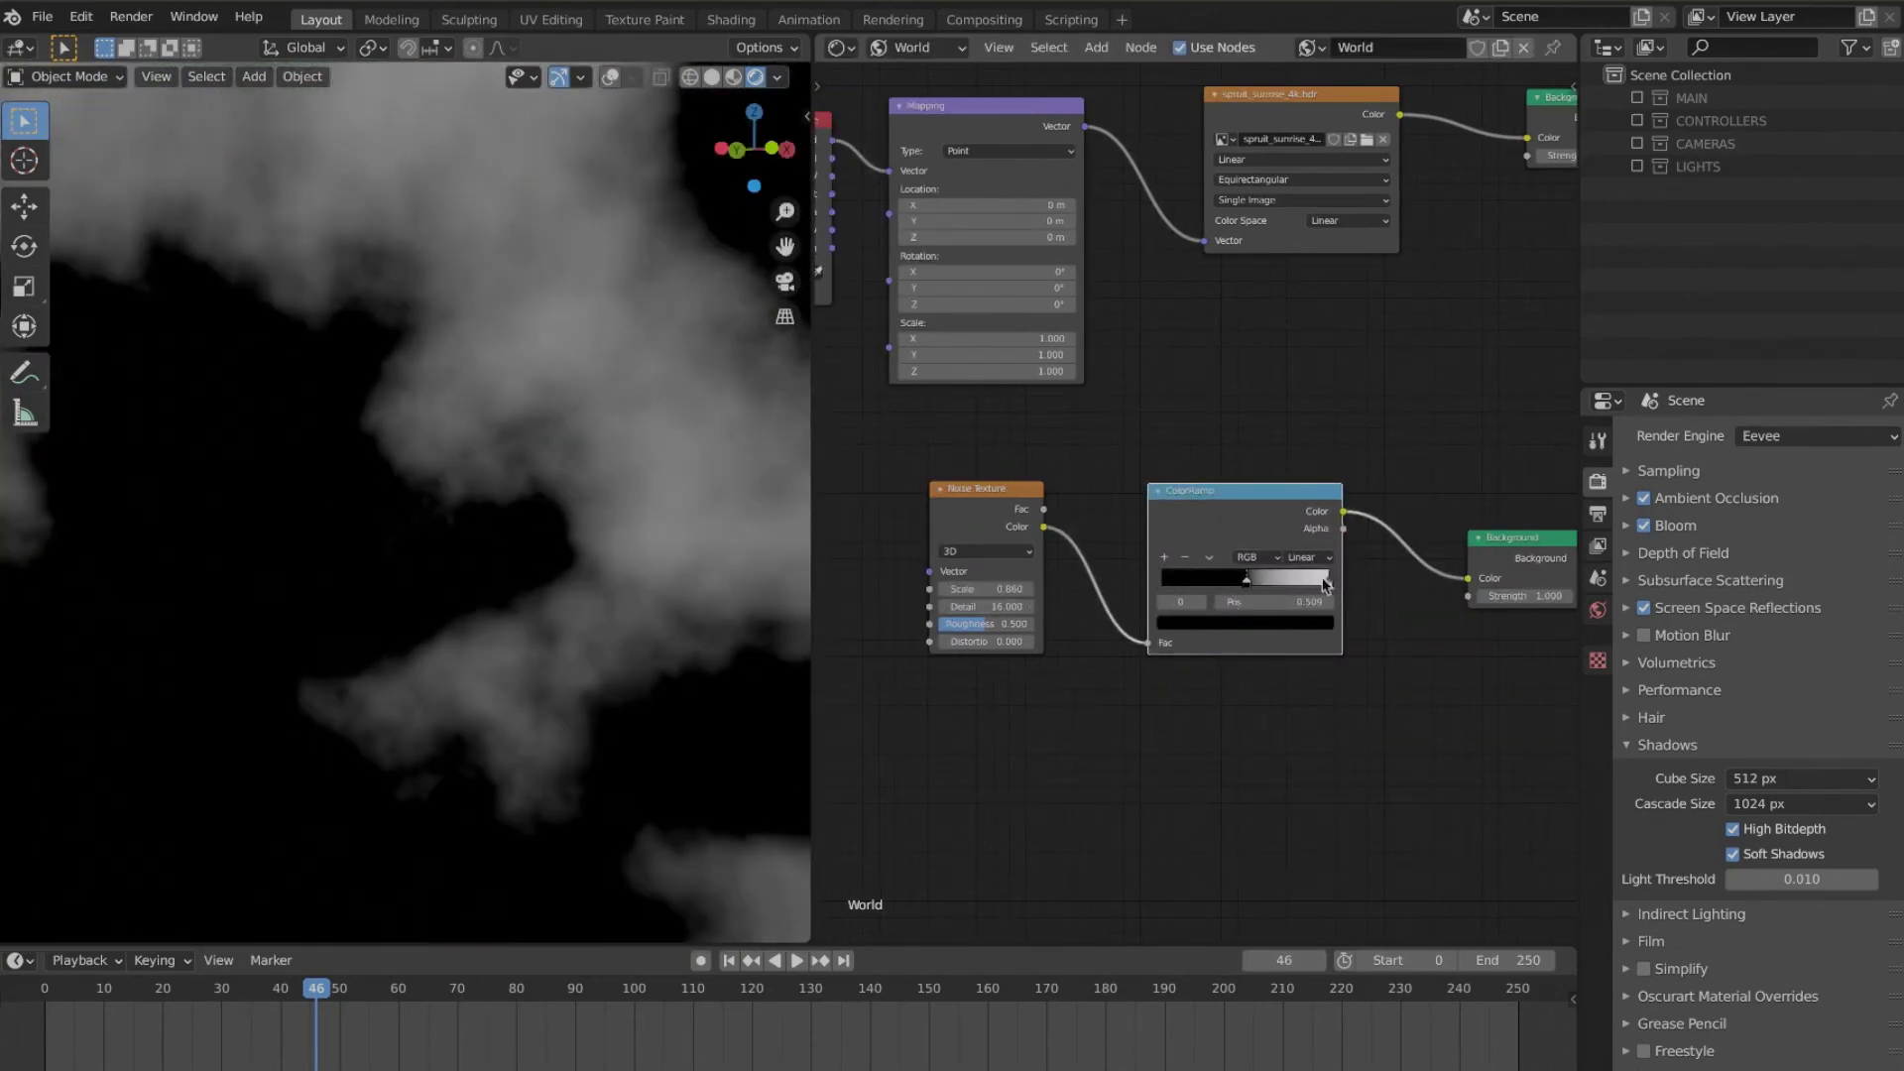
Step: Color the ColorRamp's white stop purple and its black stop a very dark blue
left_click(1325, 581)
left_click(1274, 623)
left_click_drag(1249, 460, 1260, 486)
left_click_drag(1311, 404, 1297, 490)
left_click(1246, 582)
left_click(1245, 623)
mouse_move(1247, 416)
left_mouse_down()
mouse_move(1252, 391)
mouse_move(1261, 425)
left_mouse_up()
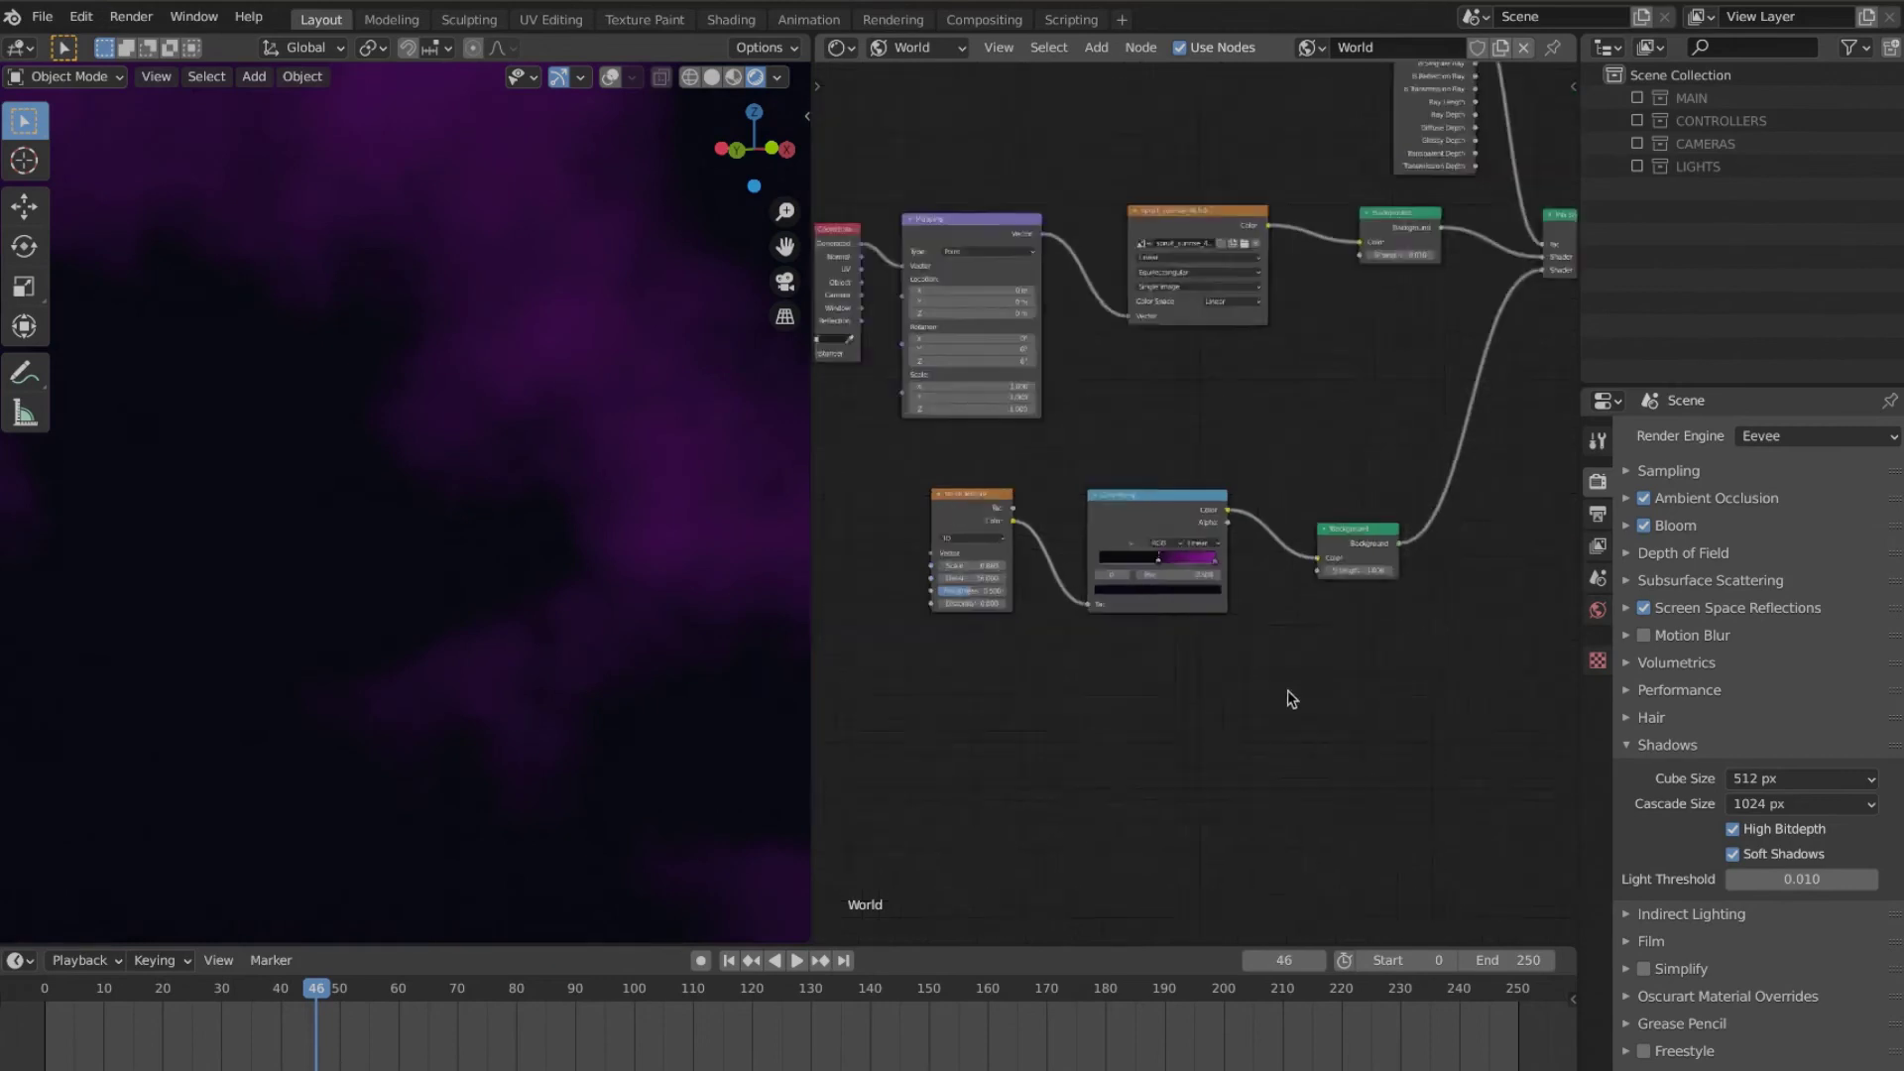
scroll(1196, 396, "down", 3)
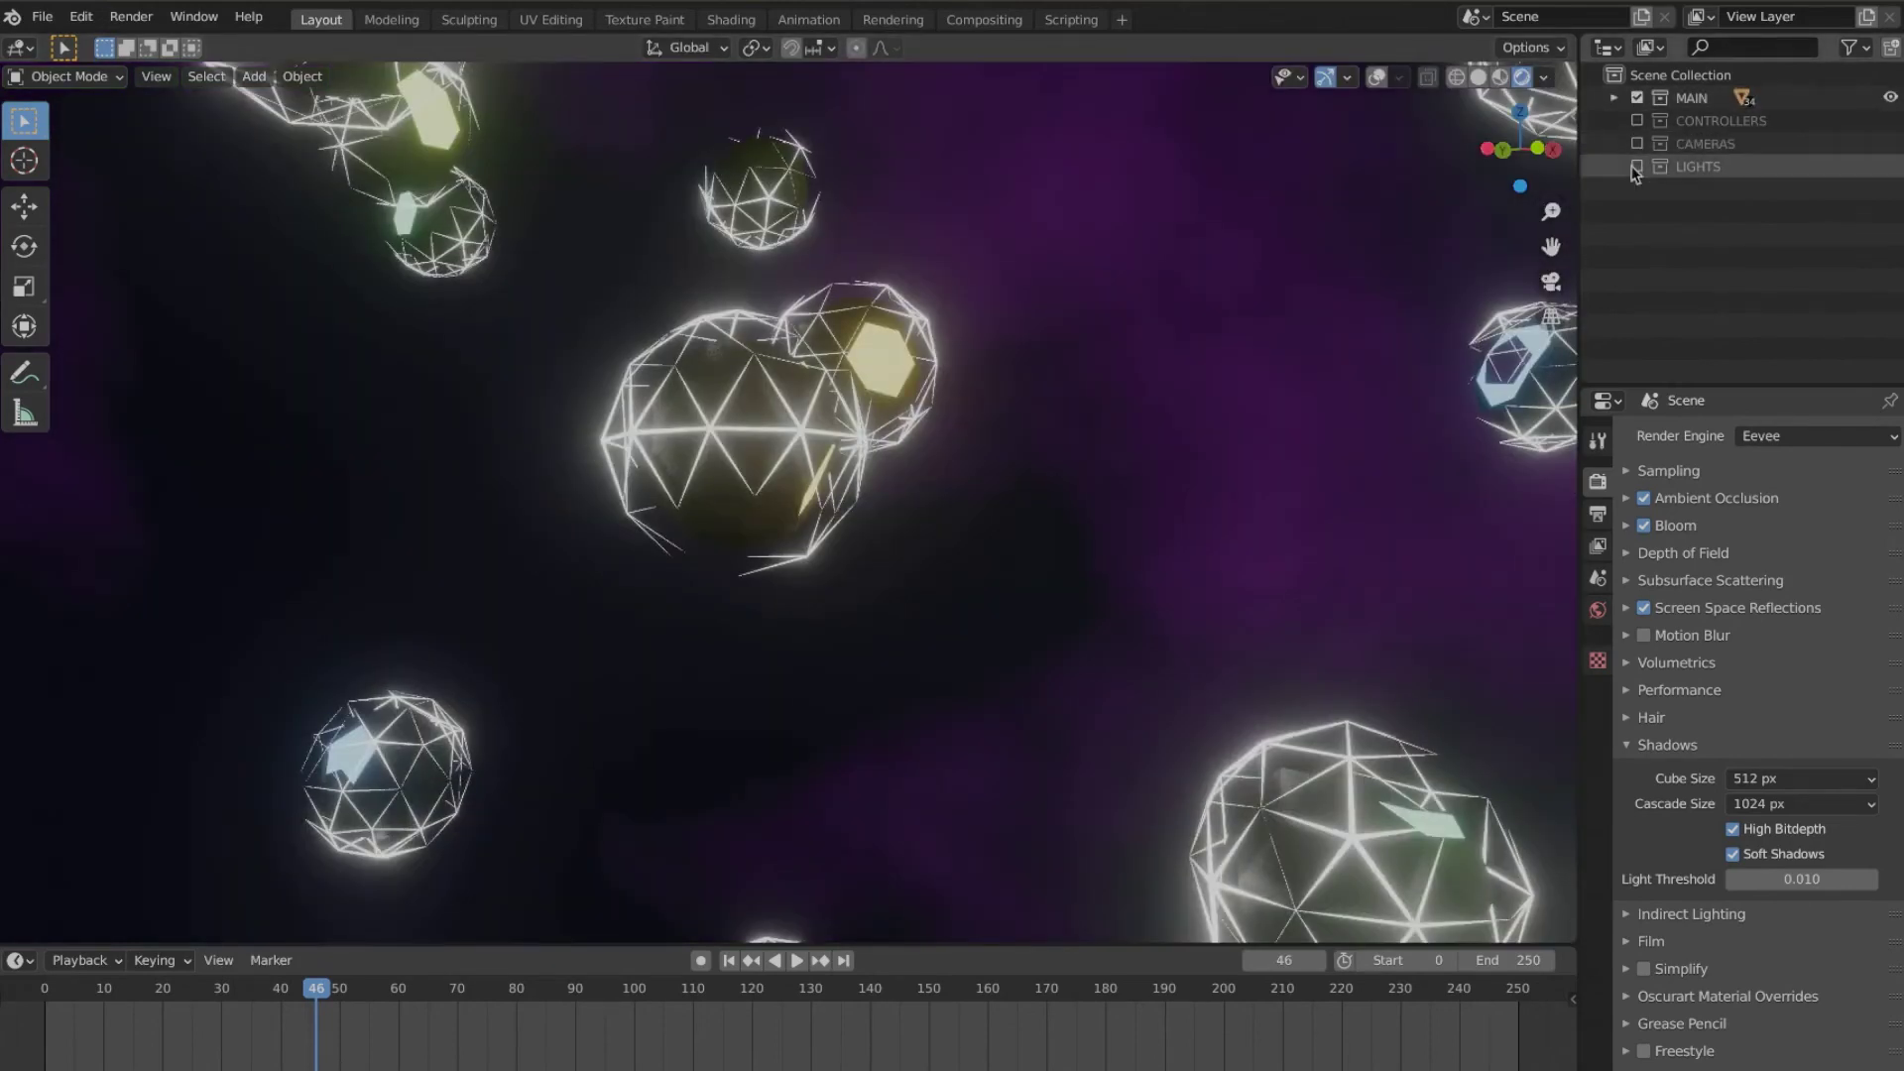
Step: Exclude the MAIN collection and reopen the World shader nodes beside the viewport
left_click(1637, 98)
left_click_drag(1574, 38, 821, 44)
left_click(848, 49)
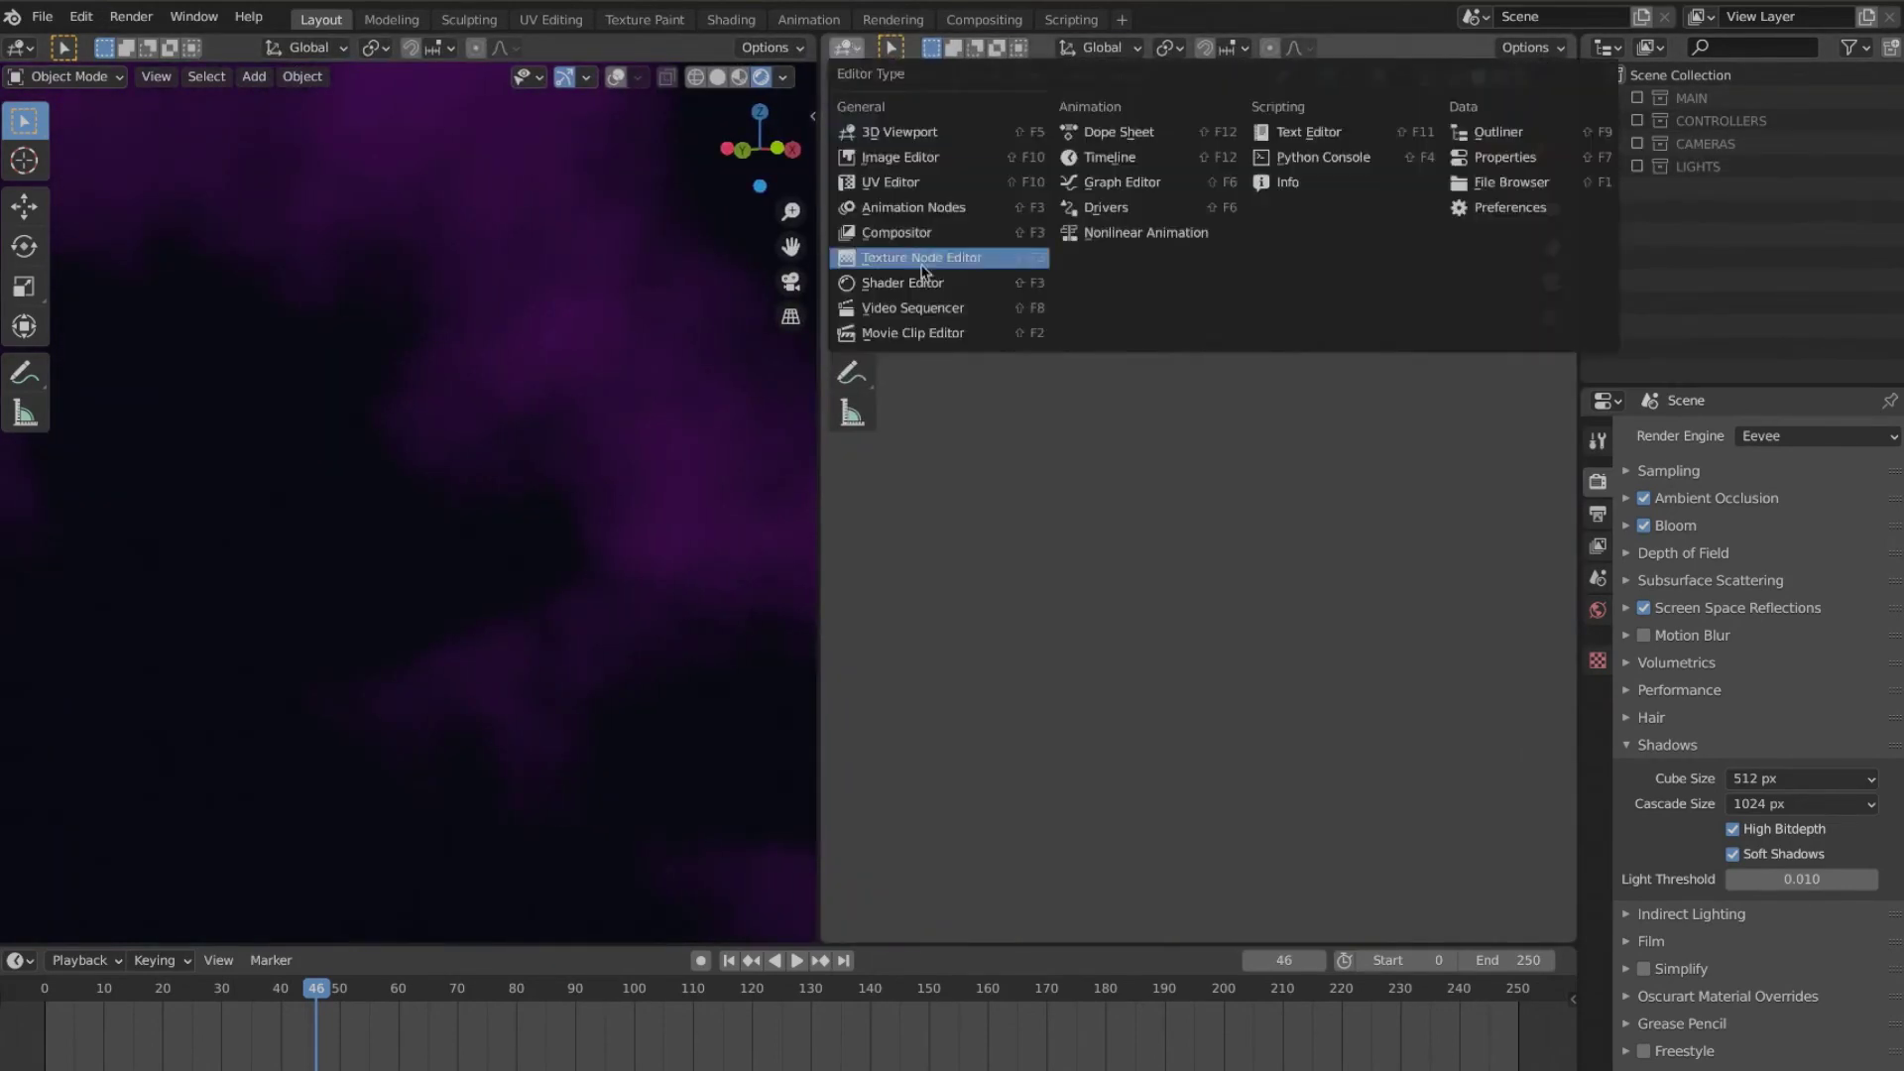
left_click(904, 283)
left_click(858, 50)
left_click(930, 48)
left_click(923, 124)
scroll(1394, 627, "down", 5)
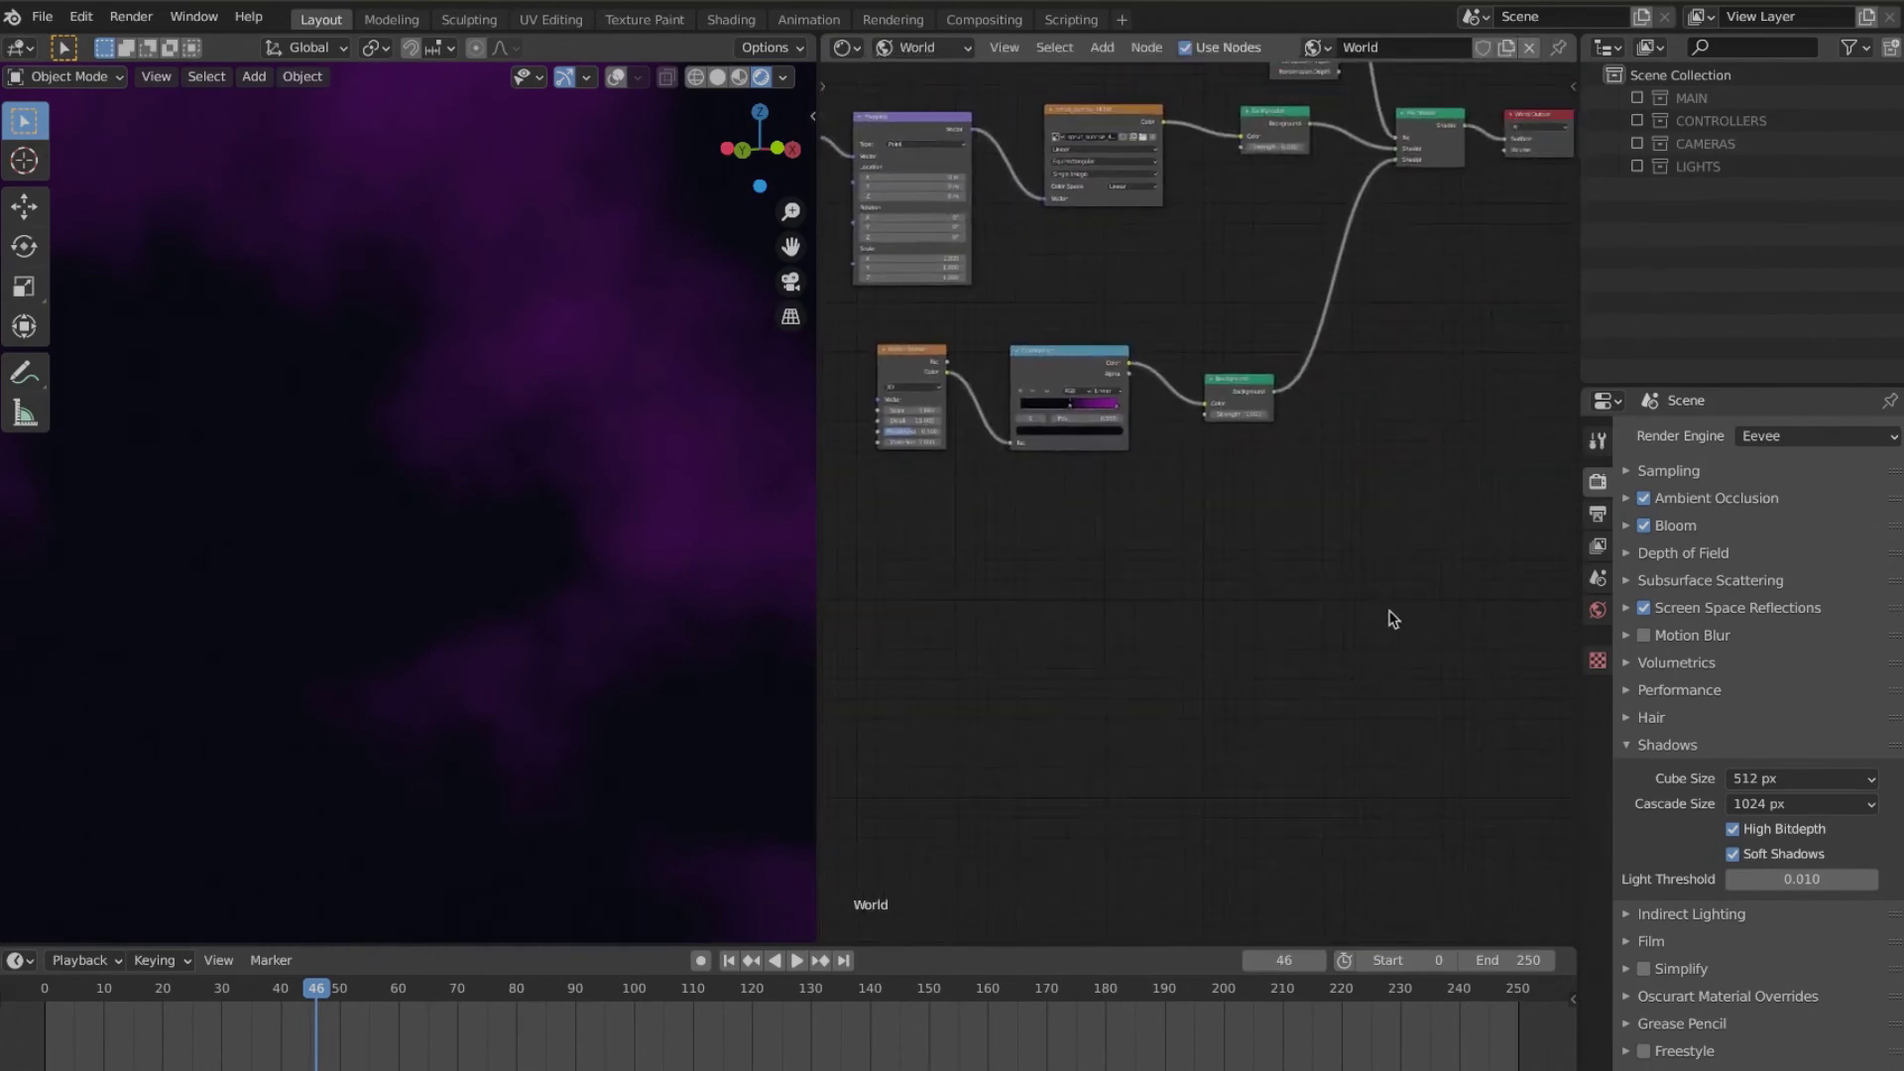
Step: Add a second Noise Texture node below the existing one and shift the Background node aside to make room
key("shift+a")
mouse_move(1294, 548)
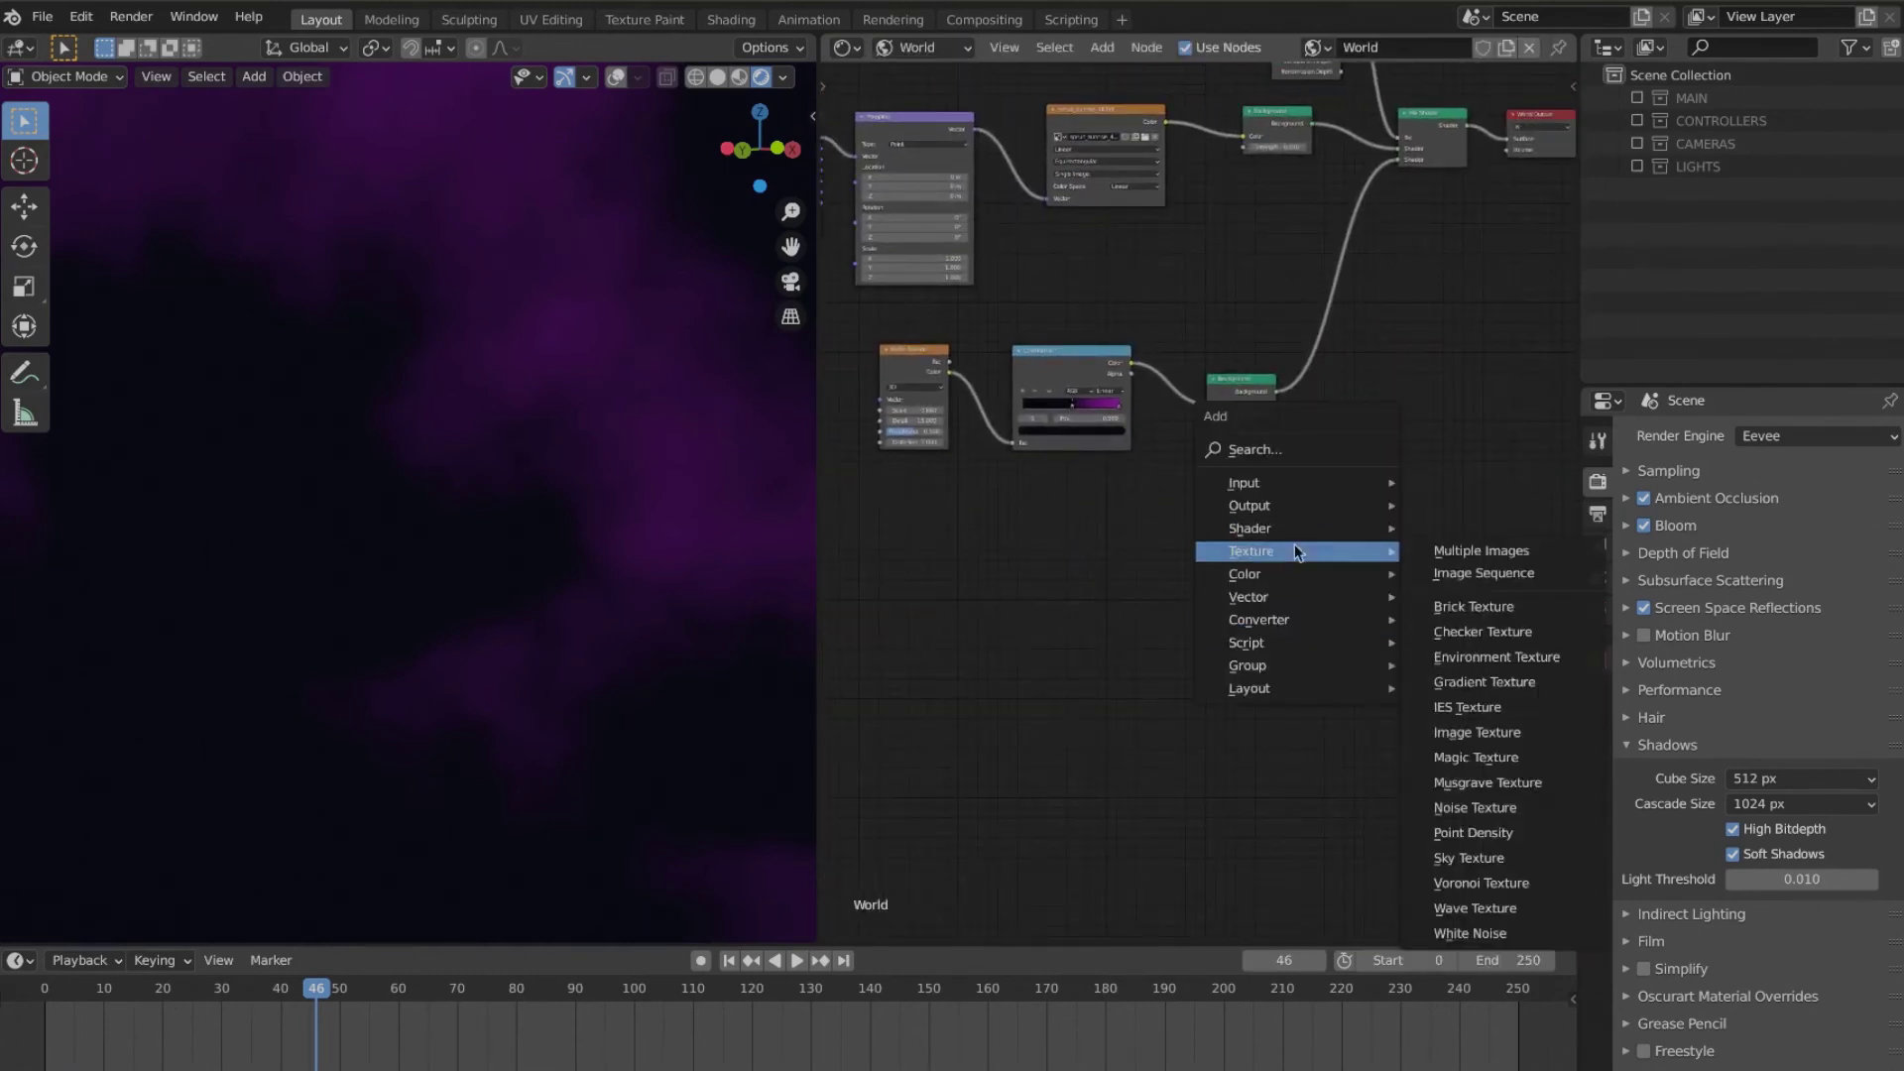
left_click(1467, 782)
left_click_drag(1354, 398, 1380, 398)
left_click_drag(997, 568, 961, 580)
key("shift+a")
left_click(1334, 905)
right_click(1121, 615)
Step: Add a ColorRamp driven by the new Noise Texture's factor and connect its color to the Background node
key("shift+a")
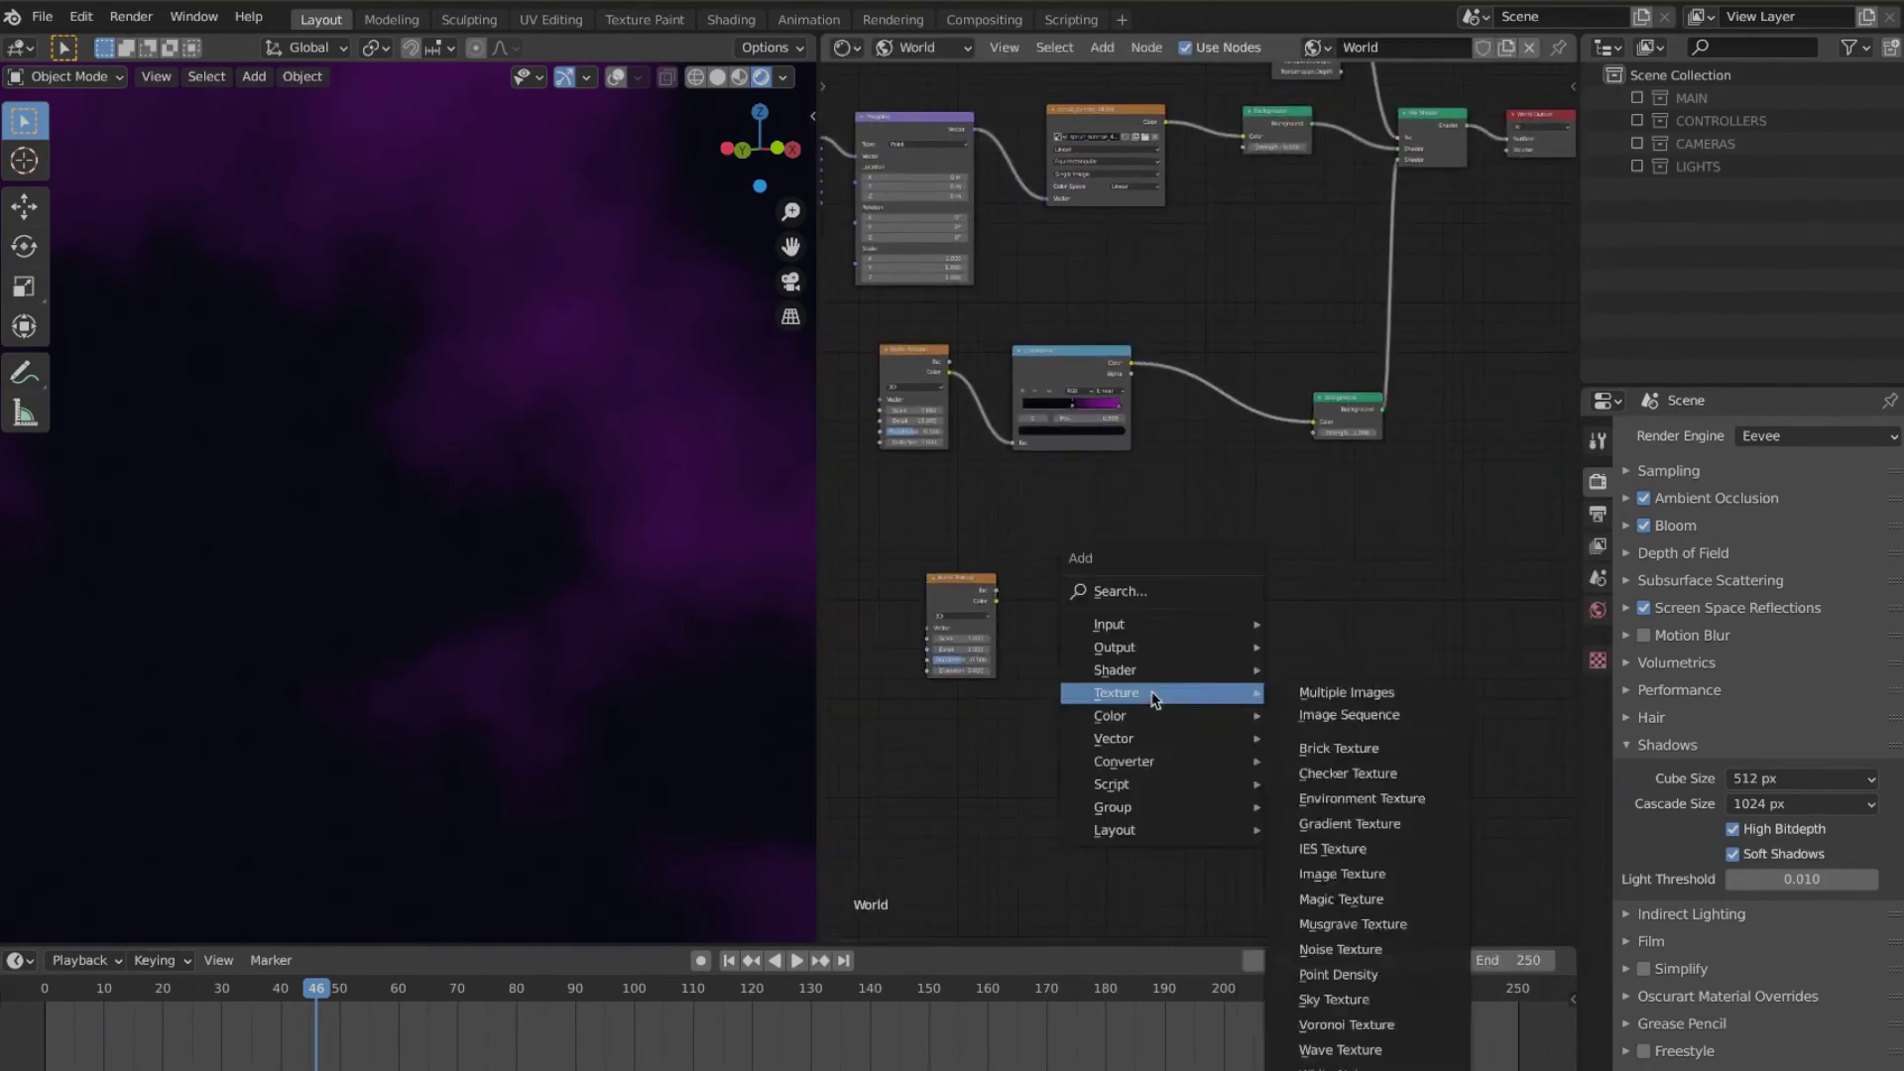
mouse_move(1146, 761)
left_click(1328, 802)
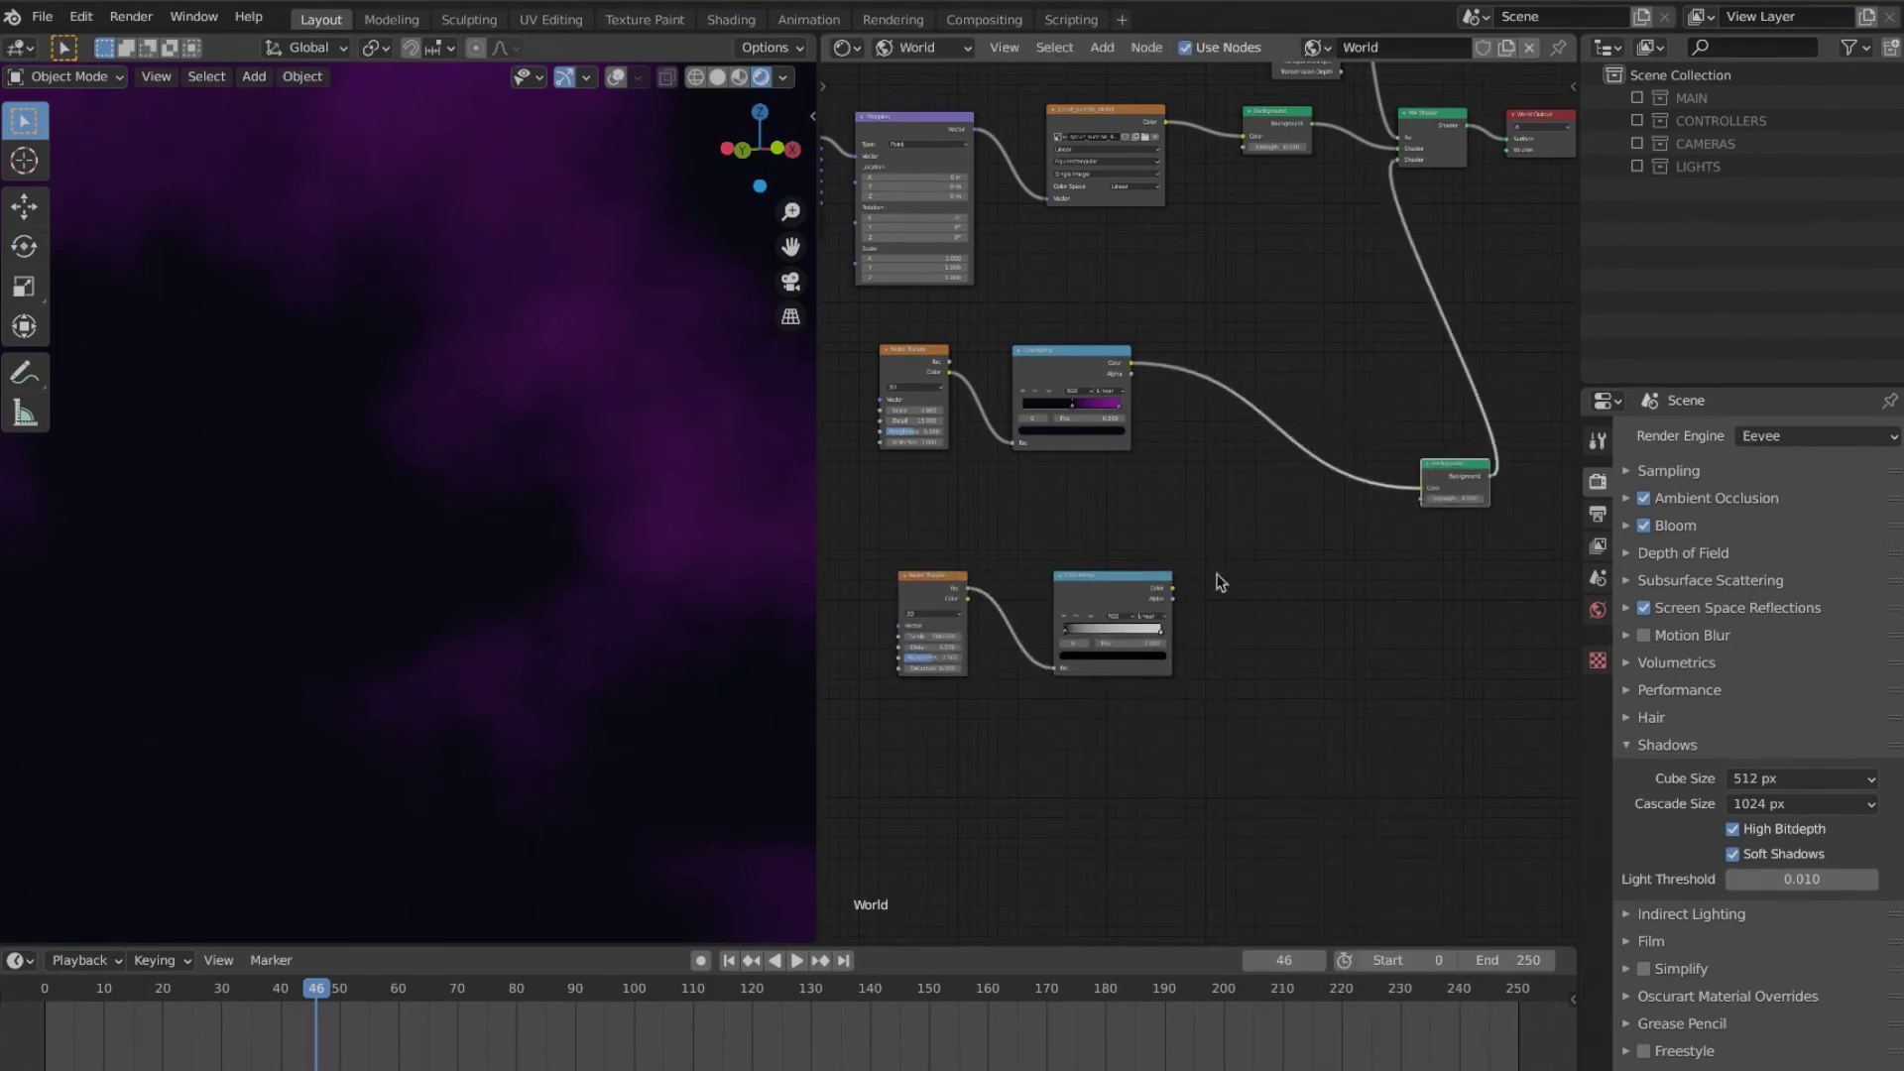
left_click_drag(1173, 588, 1425, 488)
Step: Move the lower ColorRamp's black stop to about 0.673 and its white stop to about 0.945
left_click_drag(1066, 630, 1132, 631)
scroll(1151, 865, "up", 7)
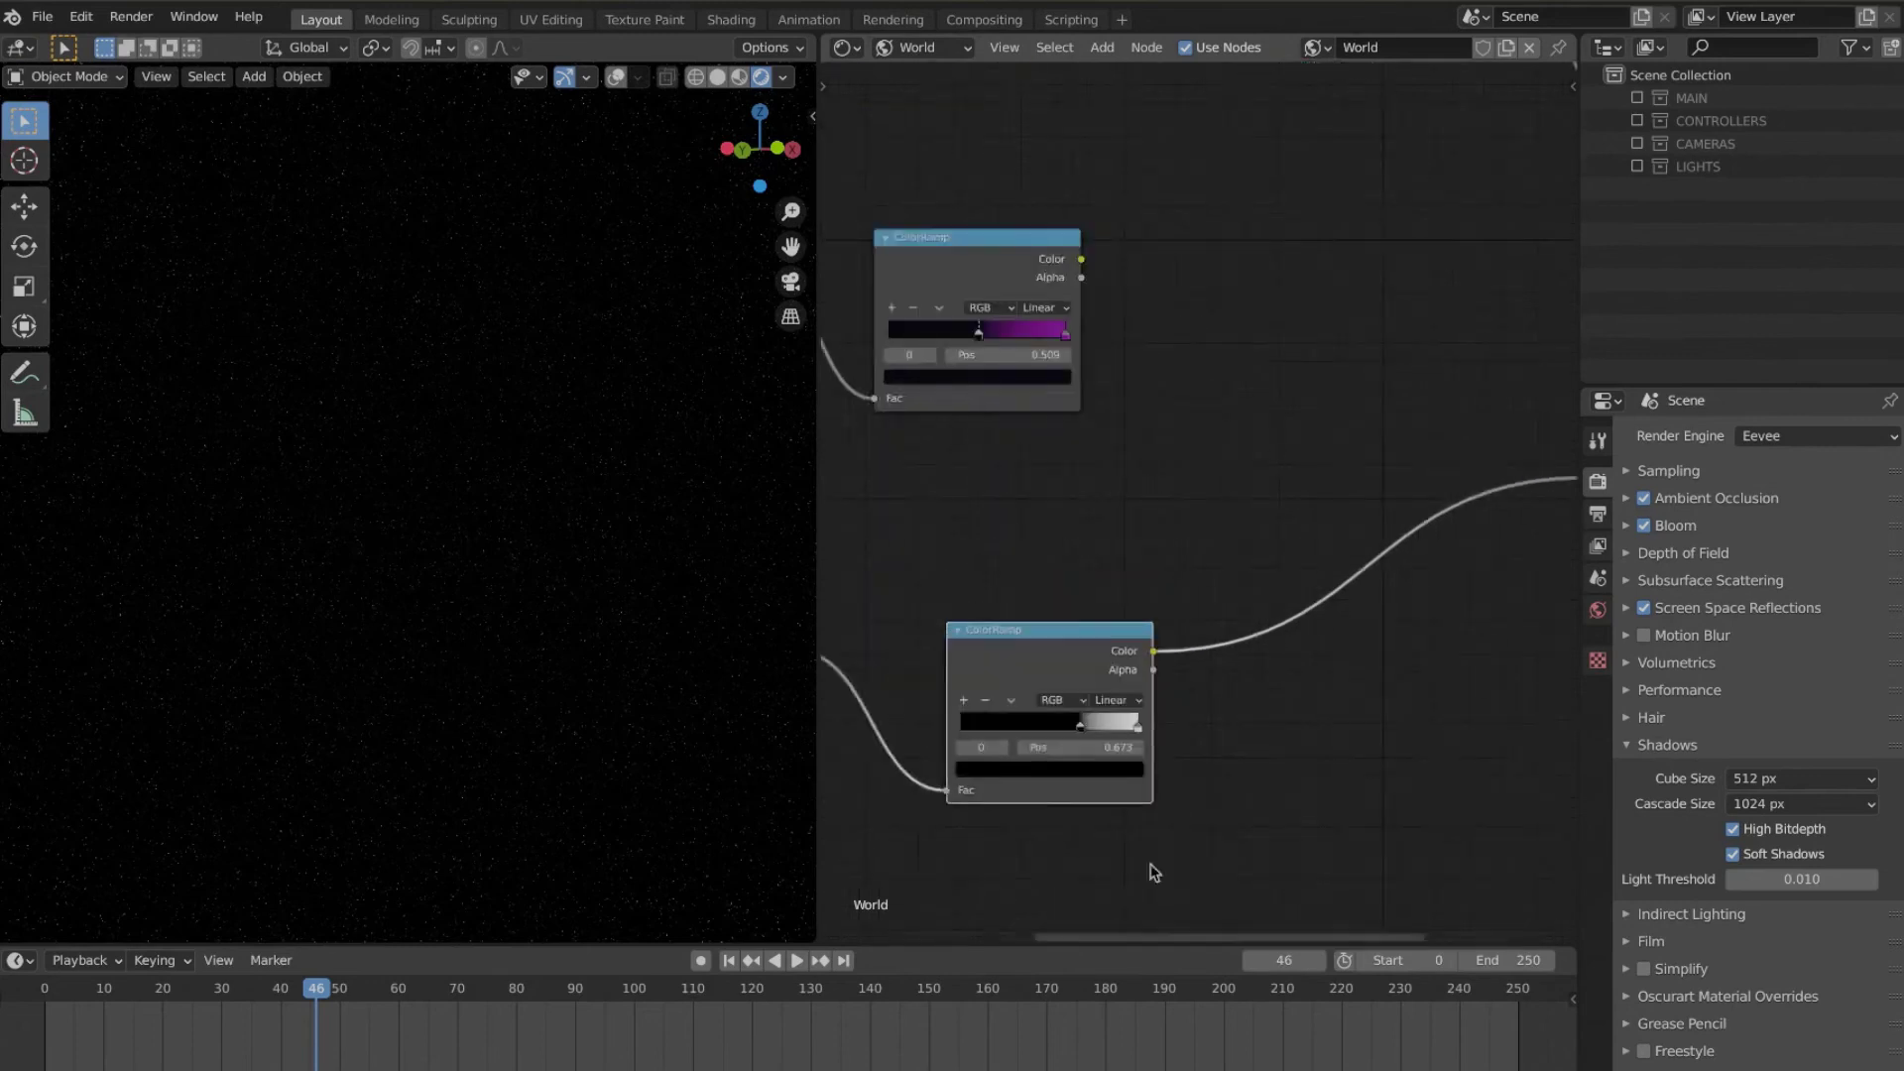
scroll(1150, 865, "up", 3, "ctrl")
mouse_move(1255, 725)
left_mouse_down()
mouse_move(1199, 723)
mouse_move(1247, 726)
left_mouse_up()
Step: Set the lower Noise Texture to scale 105.4 and detail 3.08, and fine-tune its ColorRamp's black stop to about 0.675
middle_click_drag(995, 865, 1122, 865)
mouse_move(994, 752)
left_mouse_down()
mouse_move(972, 752)
mouse_move(996, 752)
left_mouse_up()
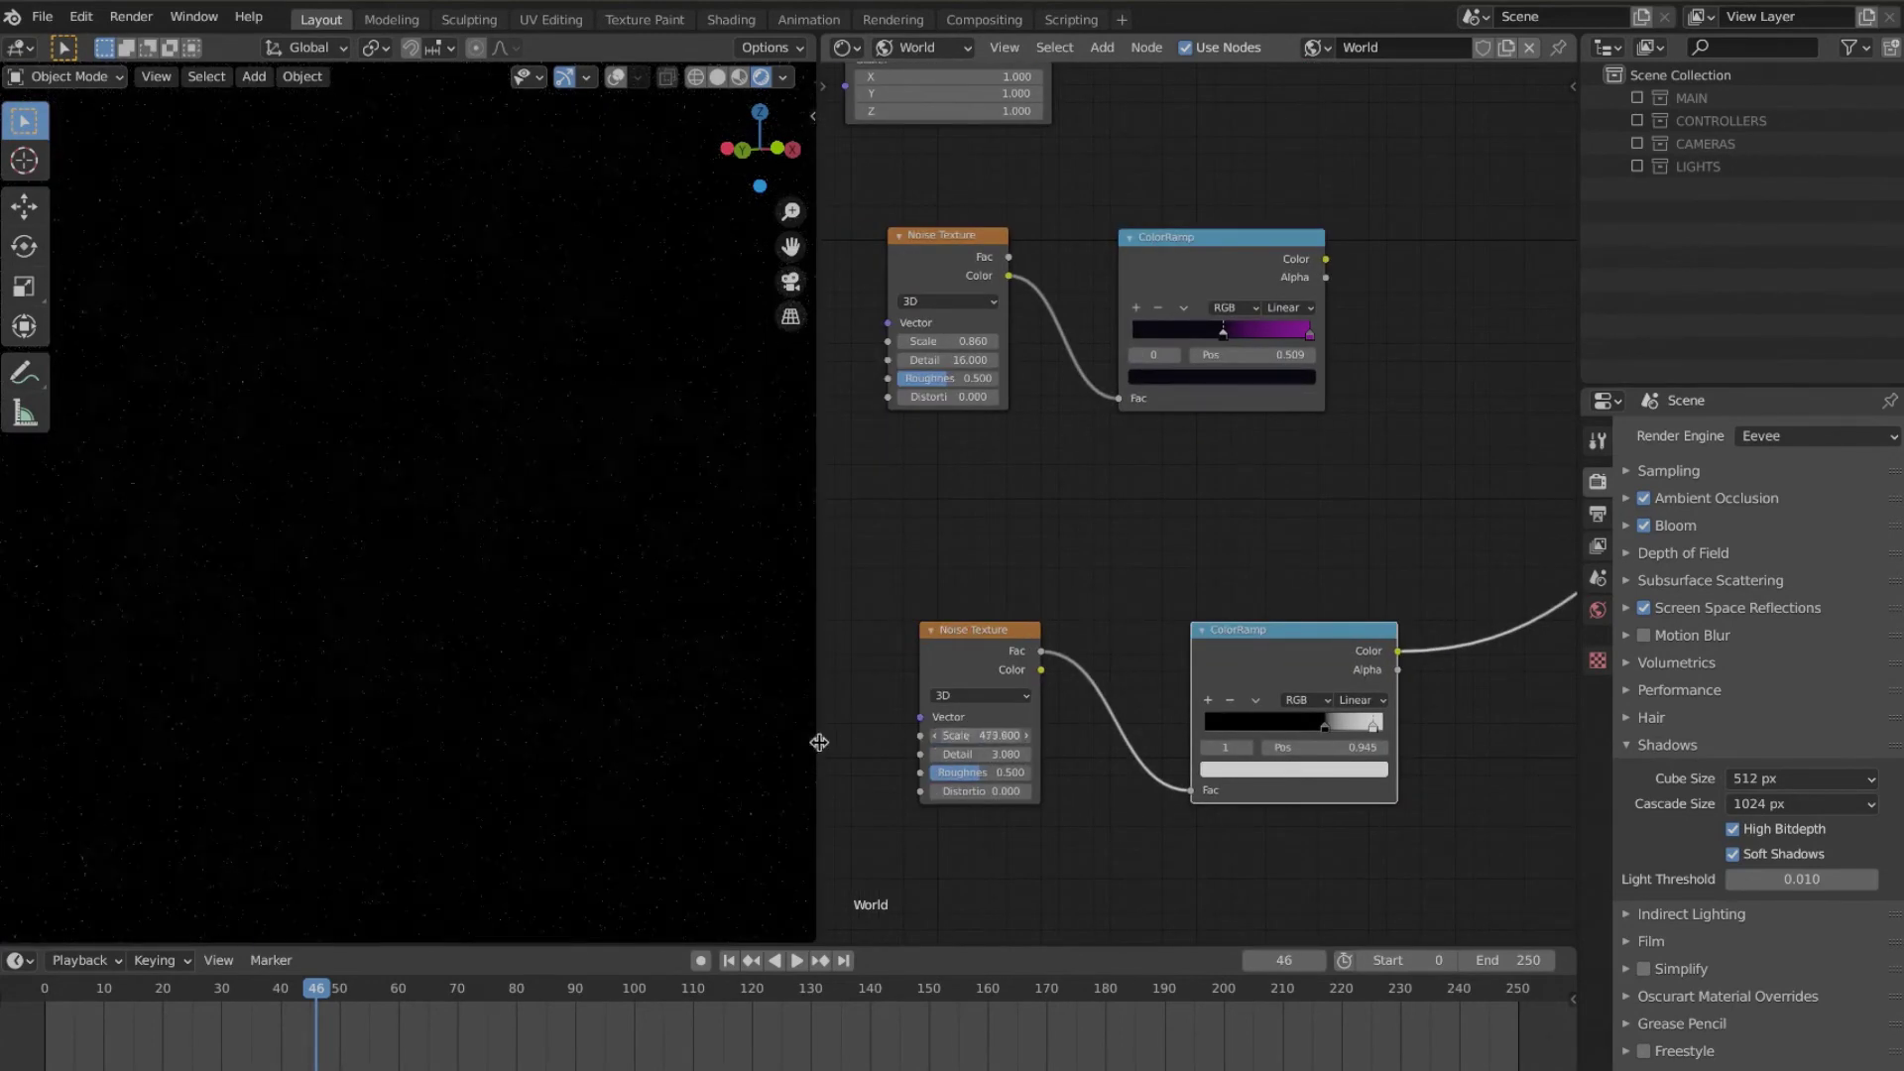
left_click_drag(1329, 725, 1331, 722)
middle_click_drag(1036, 776, 1054, 780)
left_click(1028, 741)
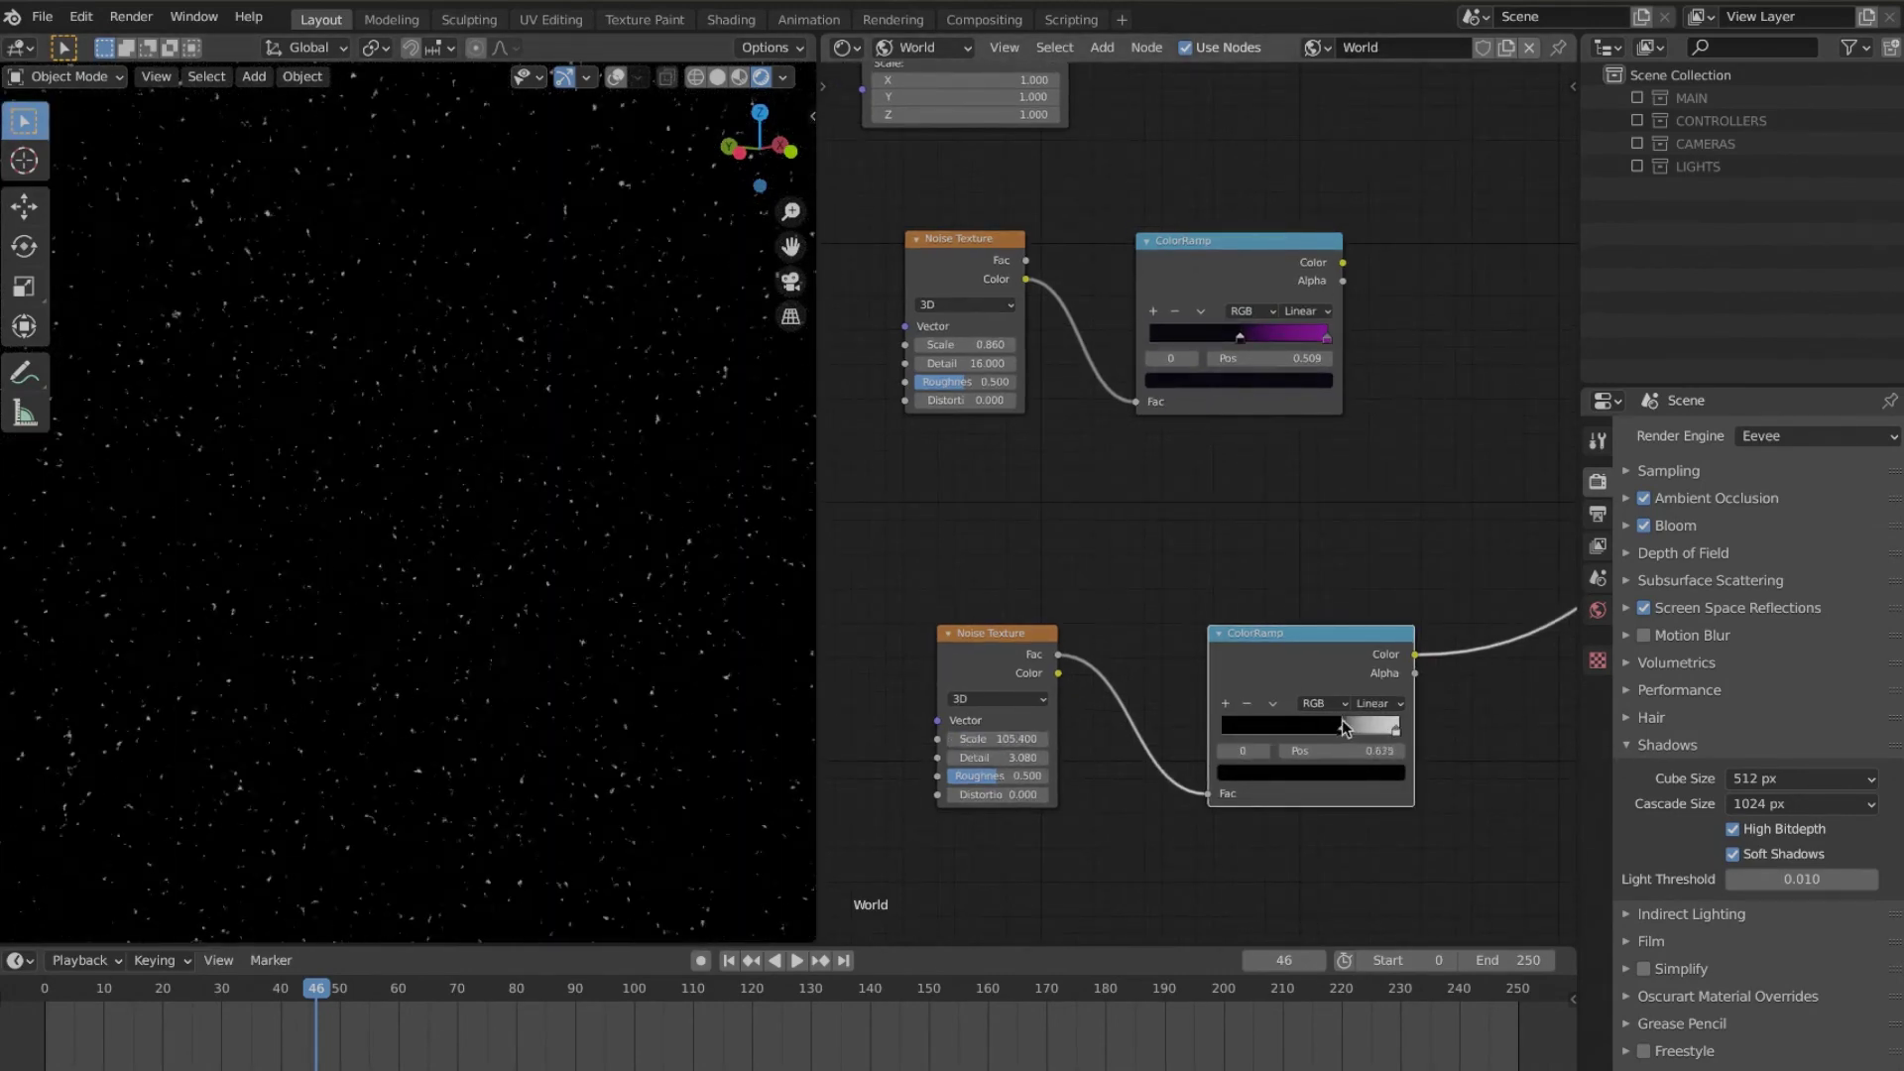
Step: Combine both ColorRamp colors through a MixRGB node in Add mode and feed it into the Background color
middle_click_drag(1505, 476, 1160, 476)
scroll(992, 635, "down", 3)
left_click_drag(1000, 638, 943, 621)
key("shift+a")
mouse_move(1194, 715)
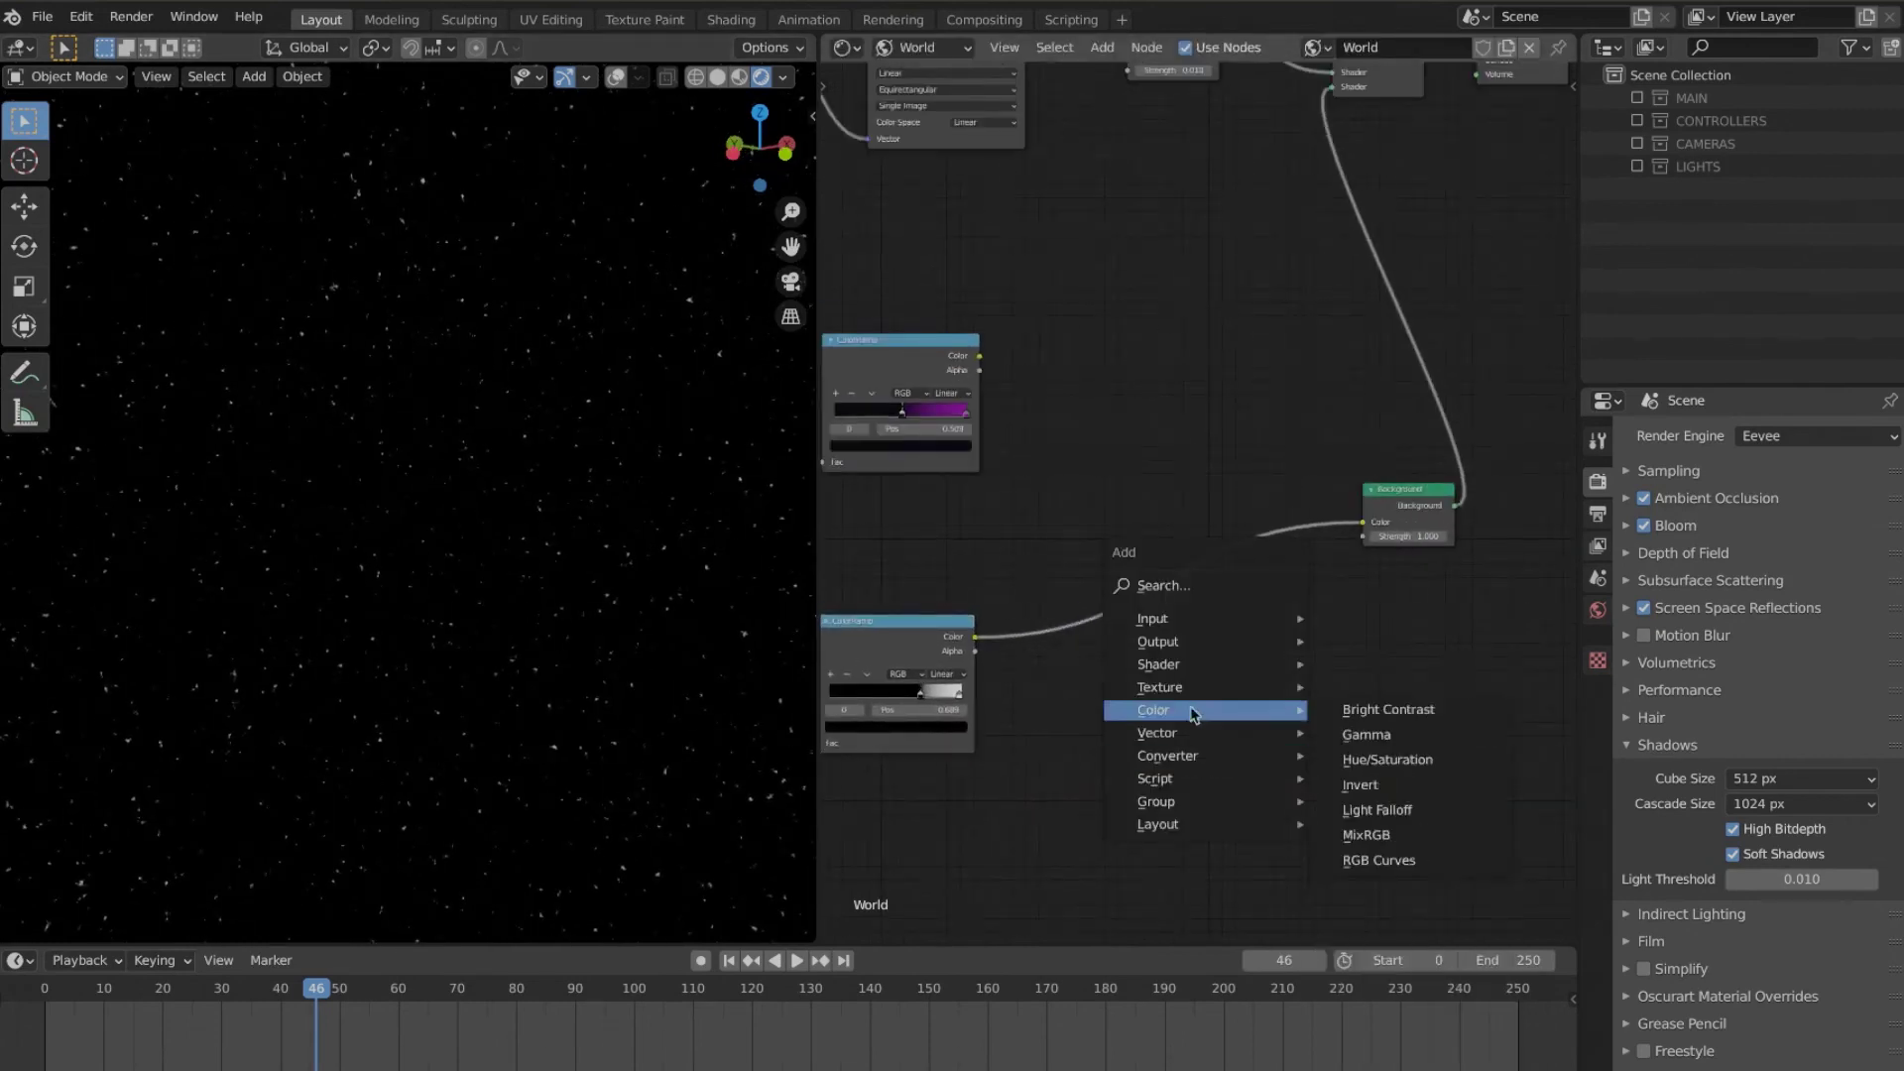
left_click_drag(980, 356, 1138, 594)
left_click(1185, 534)
left_click(1194, 666)
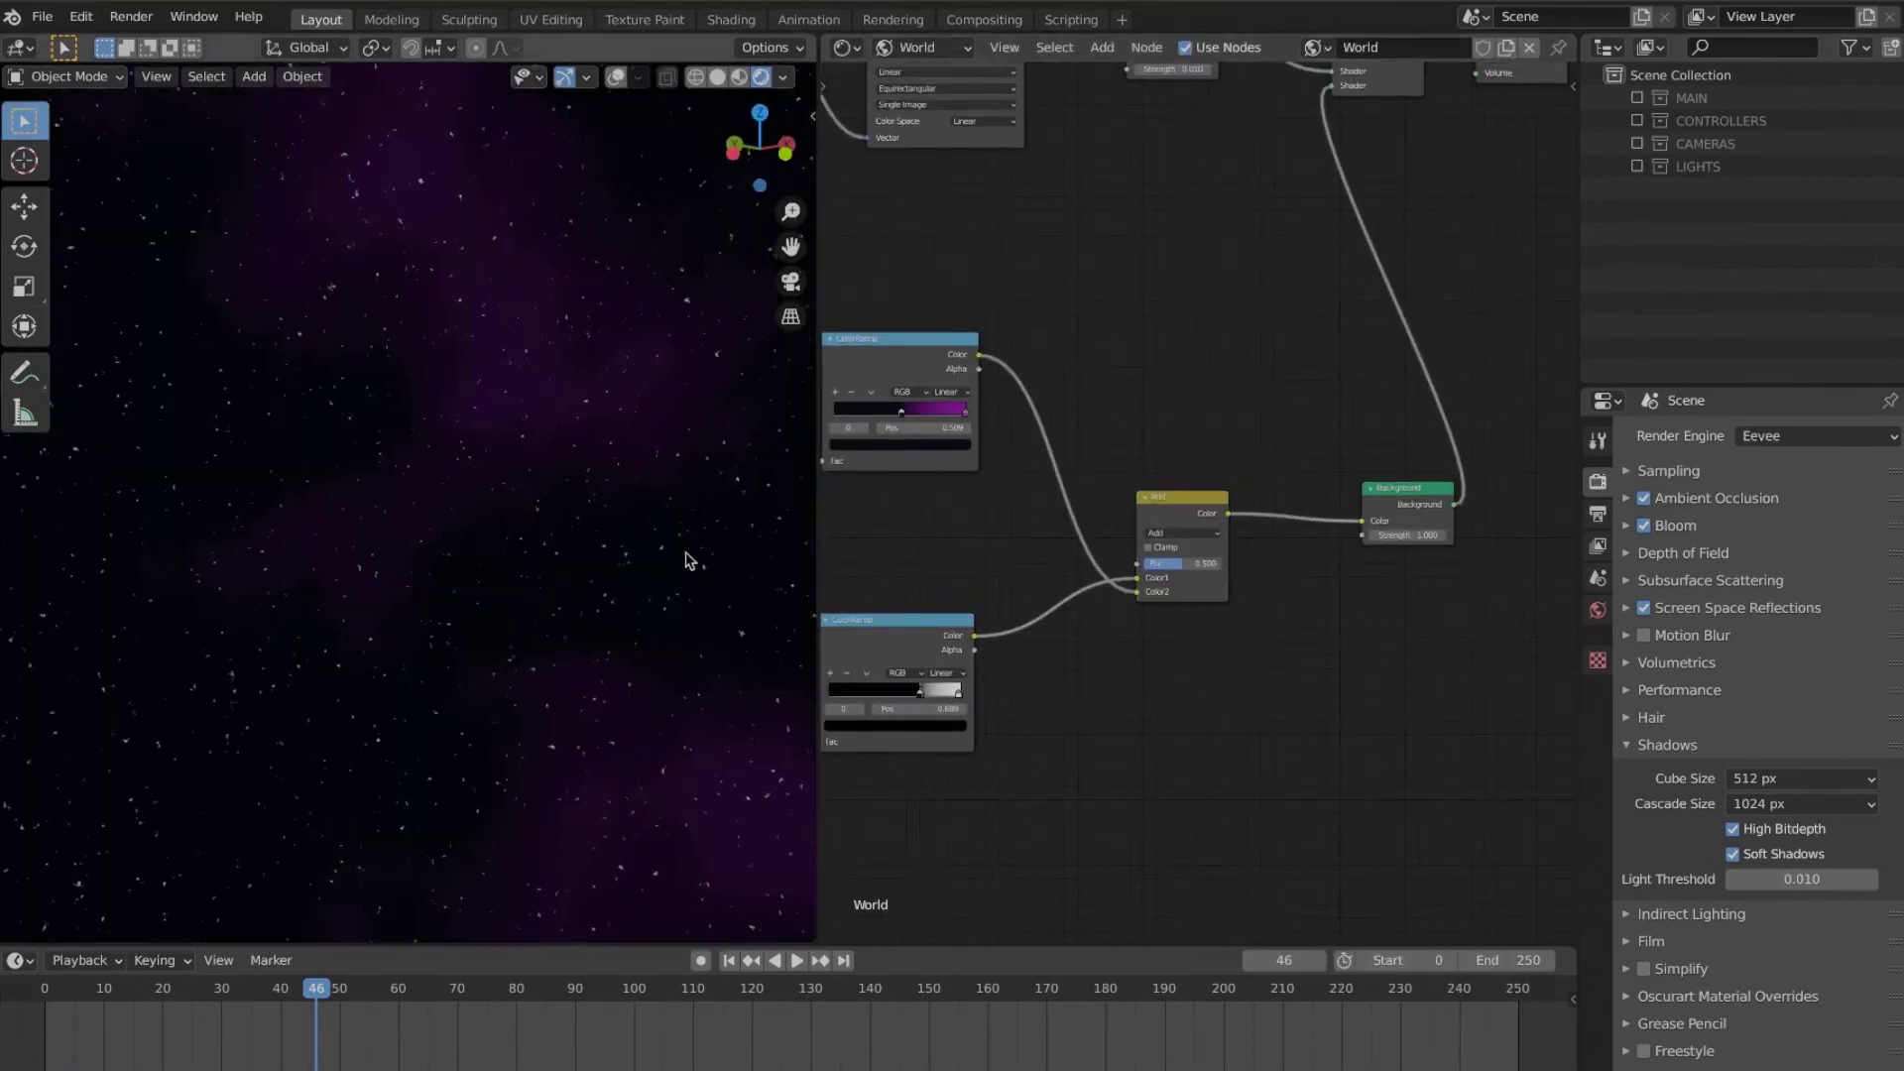
Step: Inspect the starry nebula in the full viewport and re-enable the MAIN, CAMERAS and LIGHTS collections
middle_click_drag(688, 557, 730, 575)
scroll(1085, 684, "down", 3)
scroll(1085, 685, "down", 2)
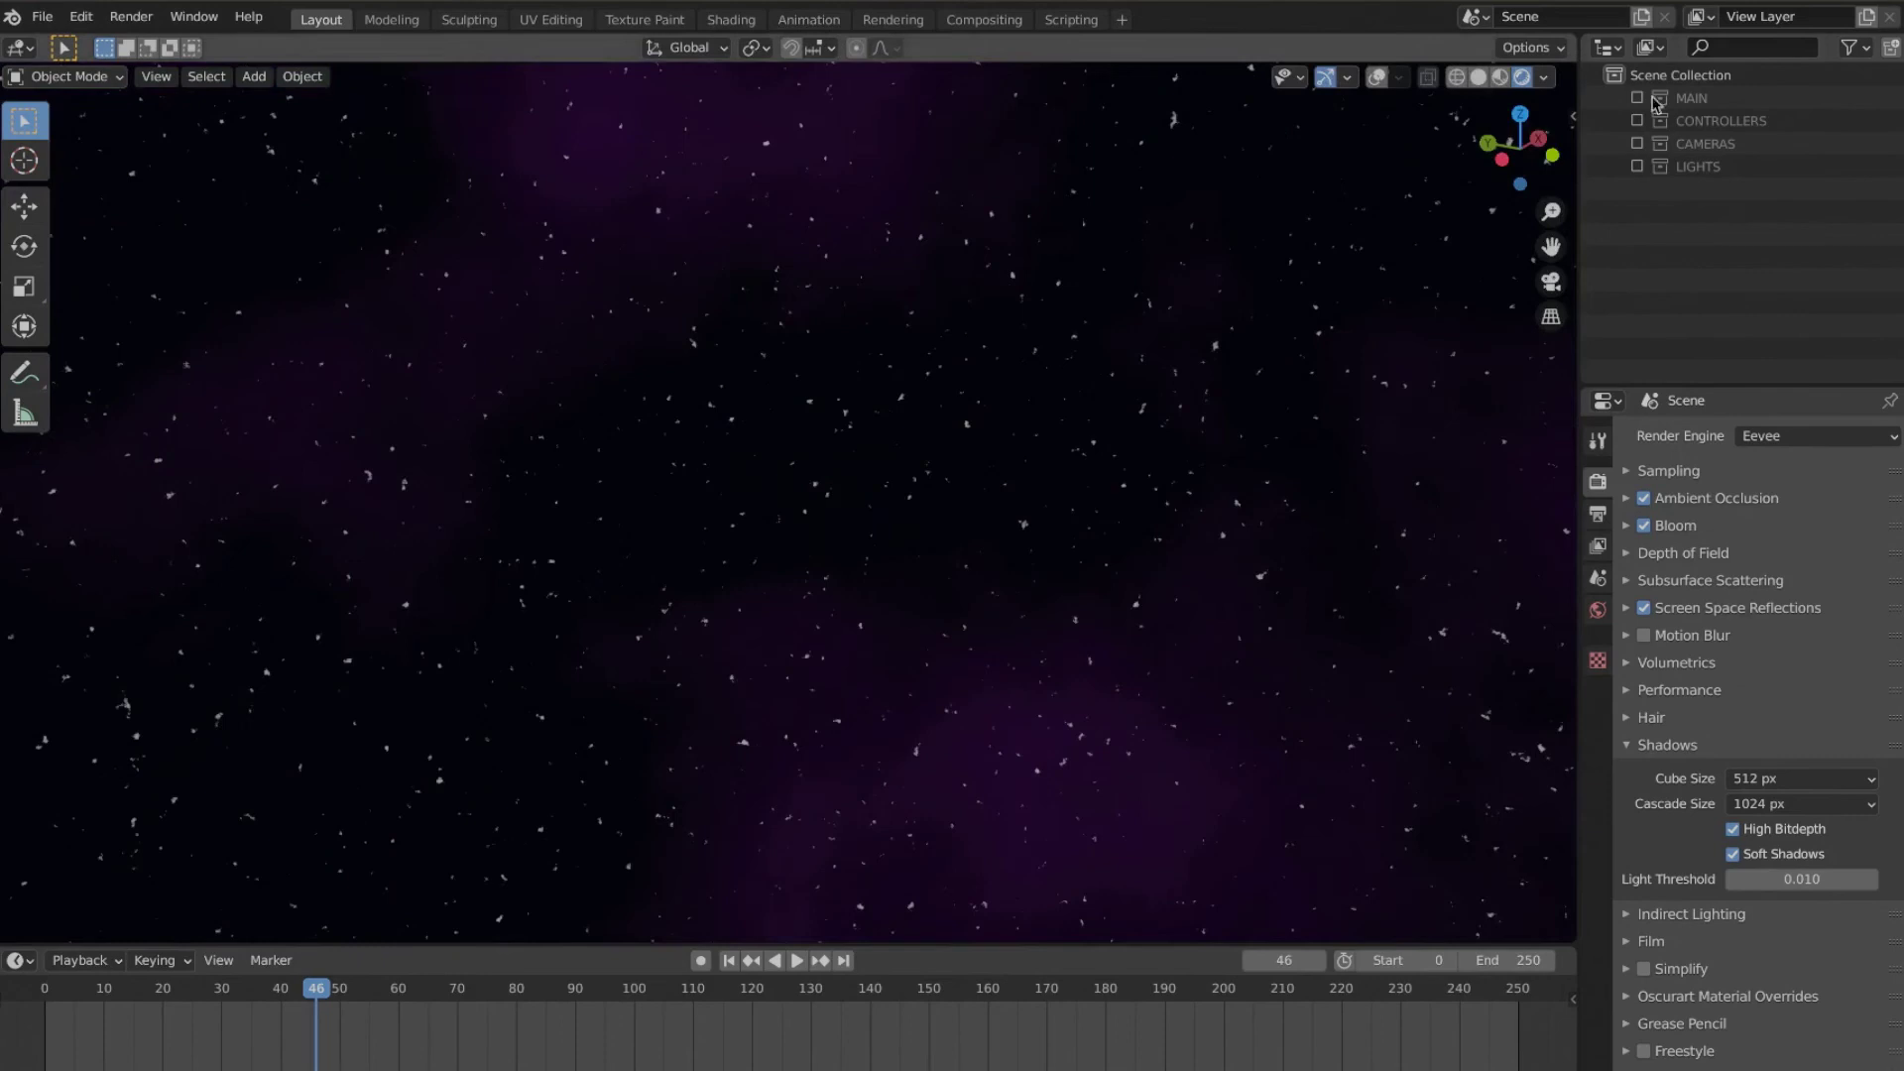
left_click(1637, 97)
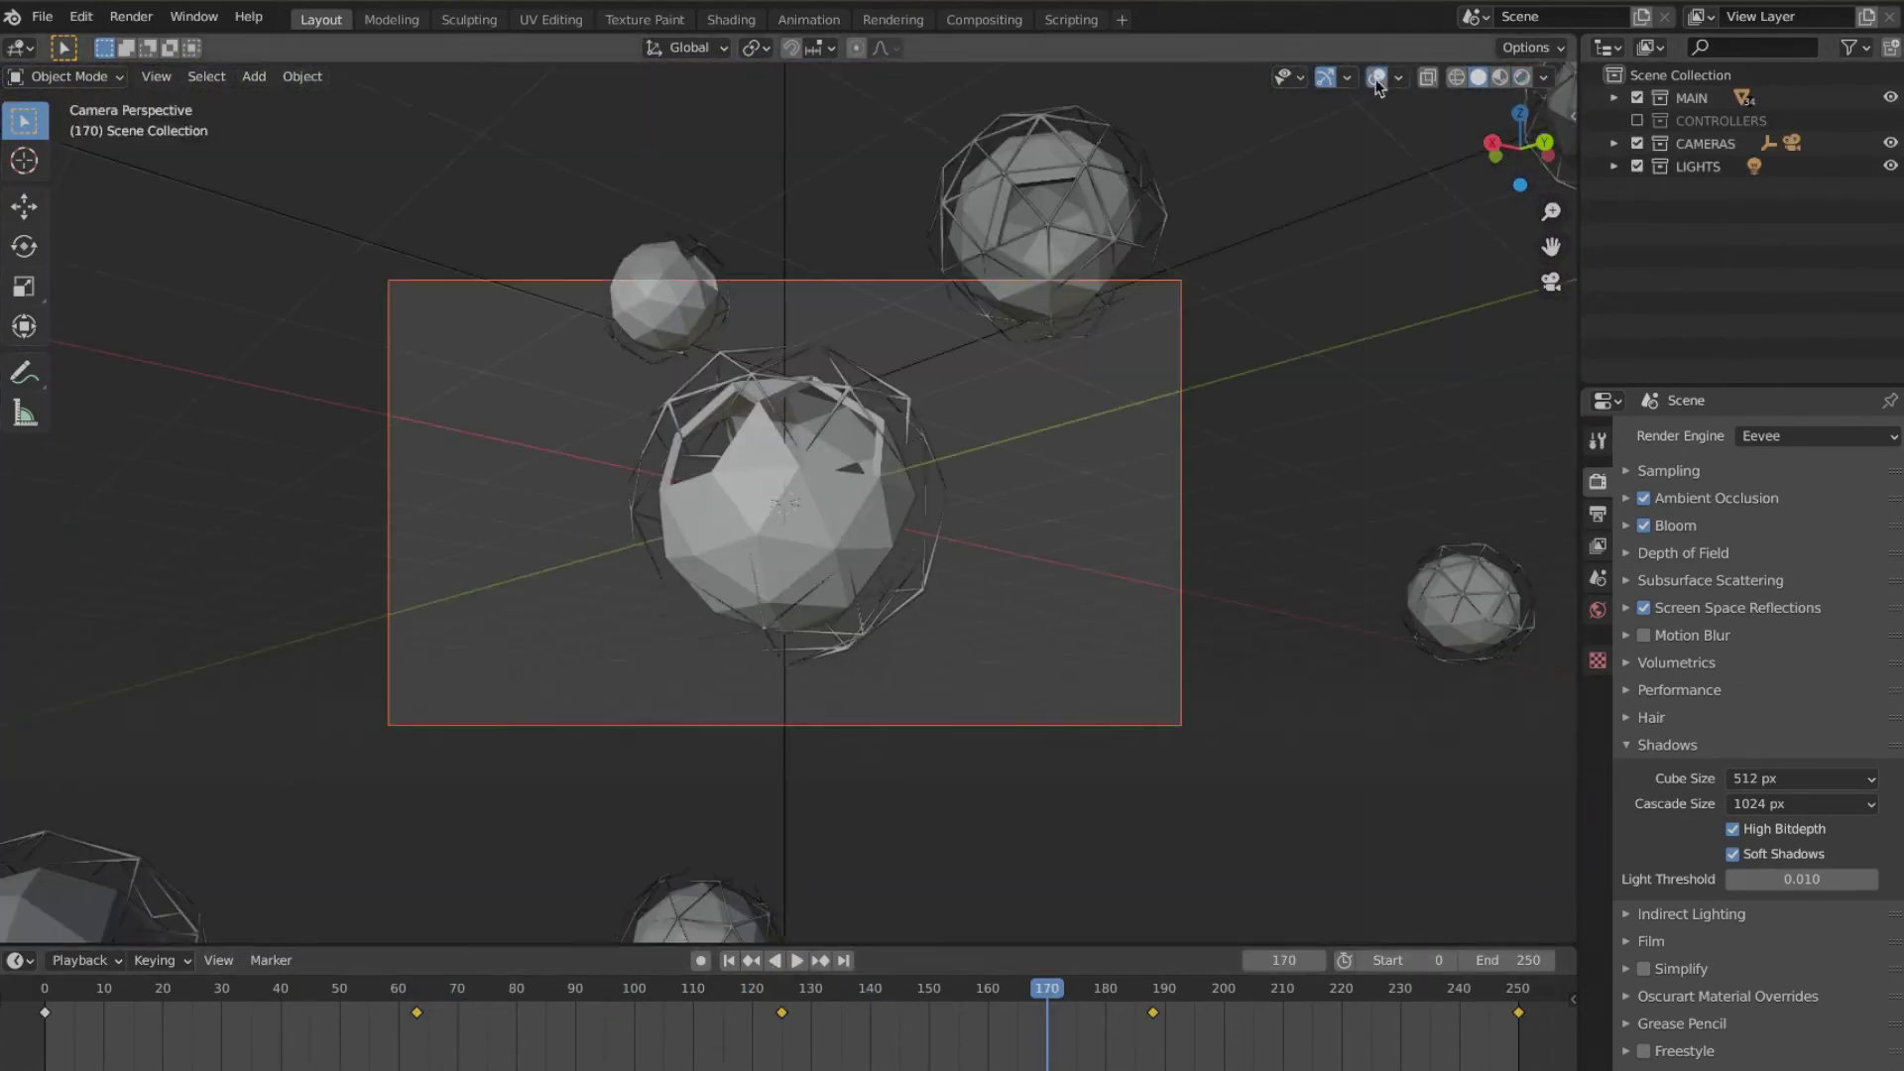
Step: Play the camera animation to around frame 78 and move the sphere blocking the camera along Z
left_click_drag(1048, 989, 28, 925)
key("space")
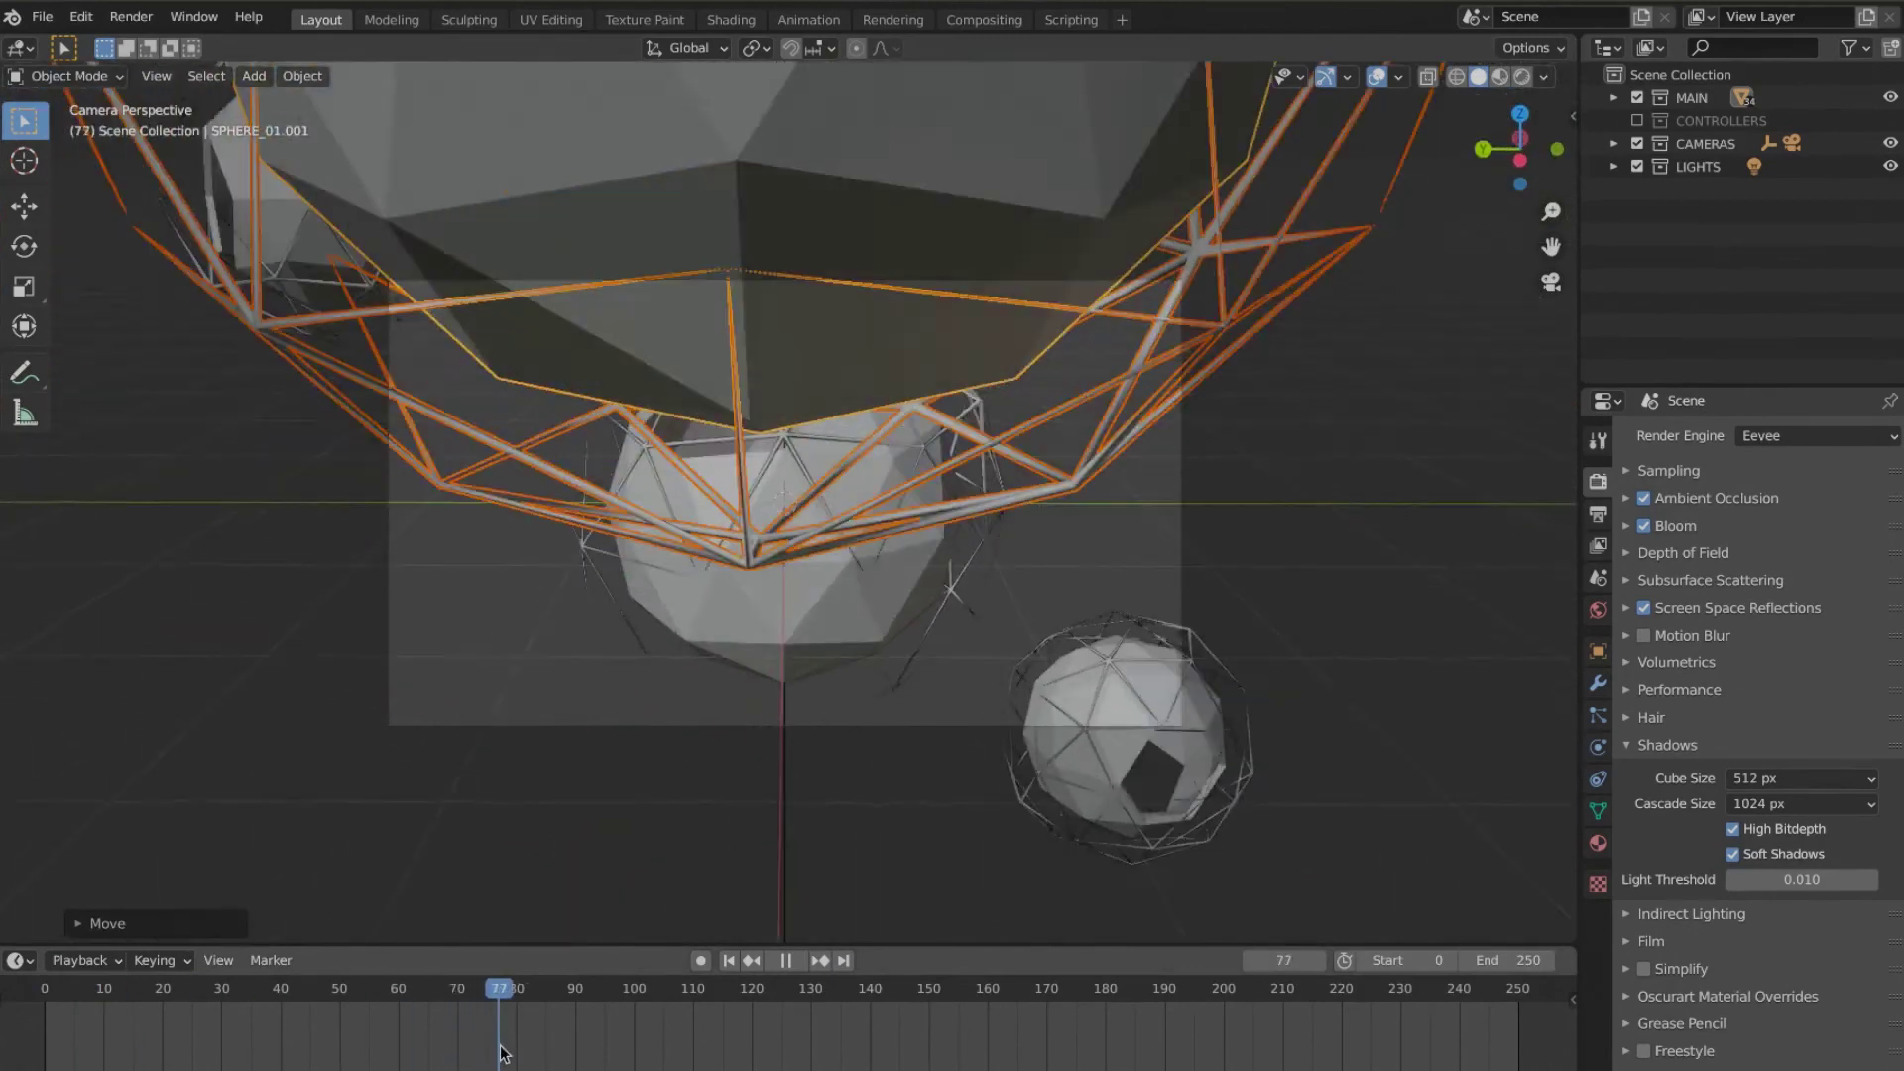
left_click(1516, 79)
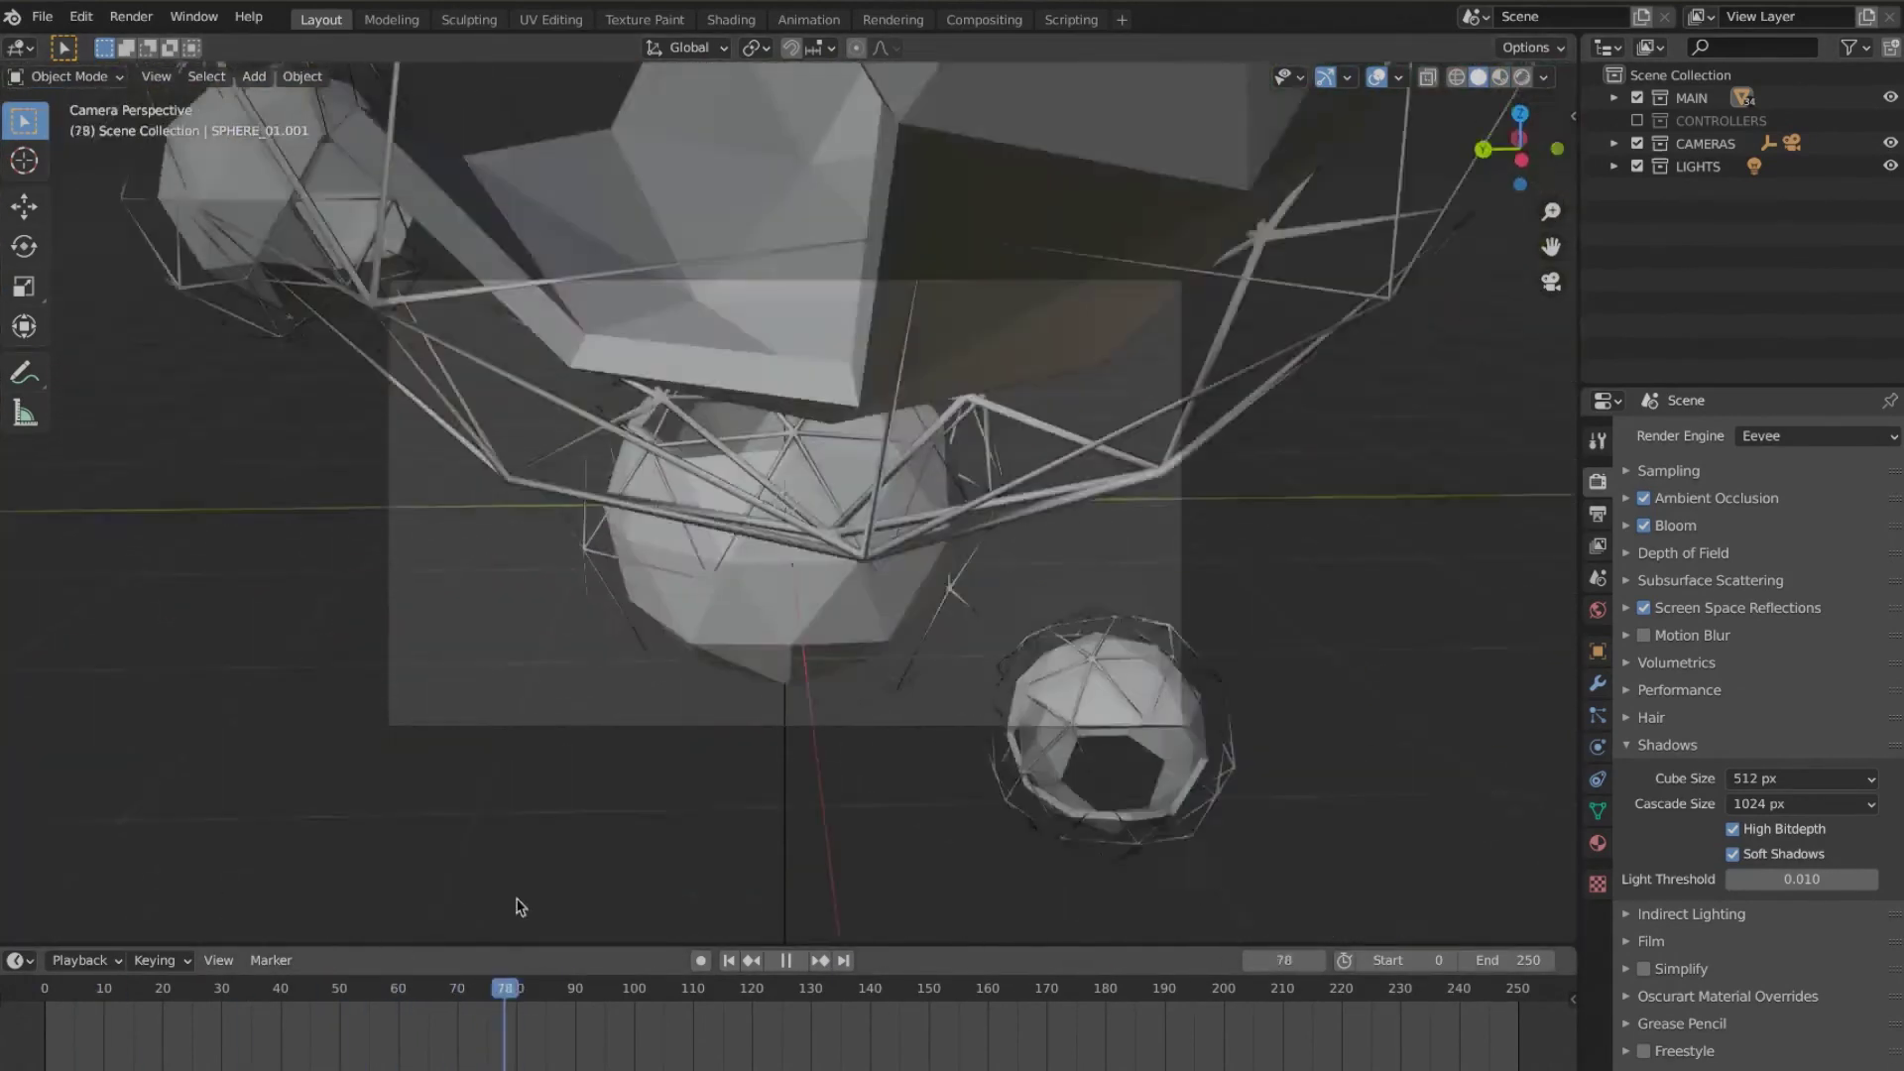
left_click_drag(422, 886, 439, 886)
left_click(1017, 167)
key("g")
key("z")
left_click(981, 677)
Step: Advance the timeline to about frame 113 and move the obstructing object there along Z
left_click_drag(433, 995, 711, 972)
left_click(907, 75)
key("g")
key("z")
left_click(893, 213)
left_click(881, 297)
left_click(835, 935)
Step: Scrub towards the end of the animation and move the obstructing sphere together with its shell along Z
left_click_drag(711, 1061, 1454, 893)
left_click(1089, 823)
left_click(740, 84)
left_click(741, 131, "shift")
key("g")
key("z")
left_click(754, 90)
left_click(793, 313)
Step: Go to frame 20 and show the camera view in rendered shading without overlays
left_click_drag(1450, 992, 163, 892)
left_click(1523, 78)
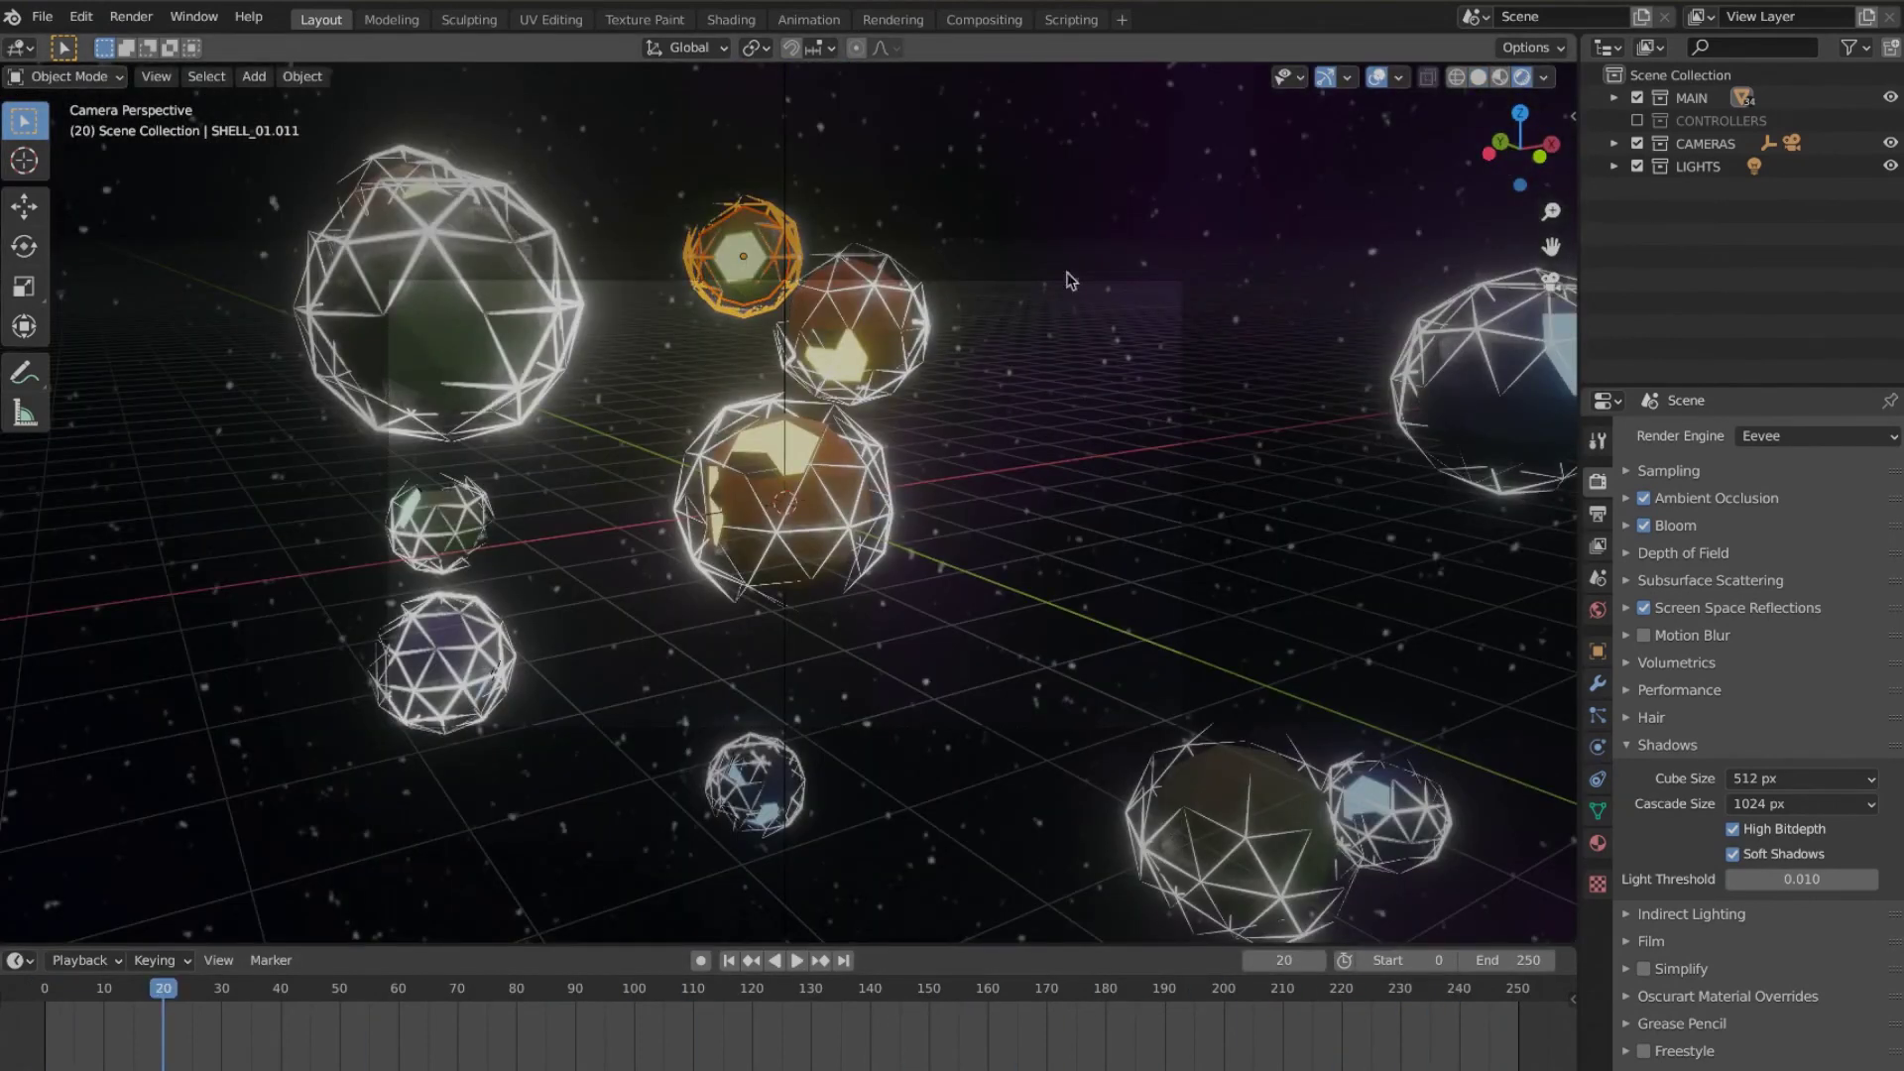
left_click(1376, 78)
Step: Set the TOP area light's power to 10000 W
left_click(1615, 167)
left_click(1689, 189)
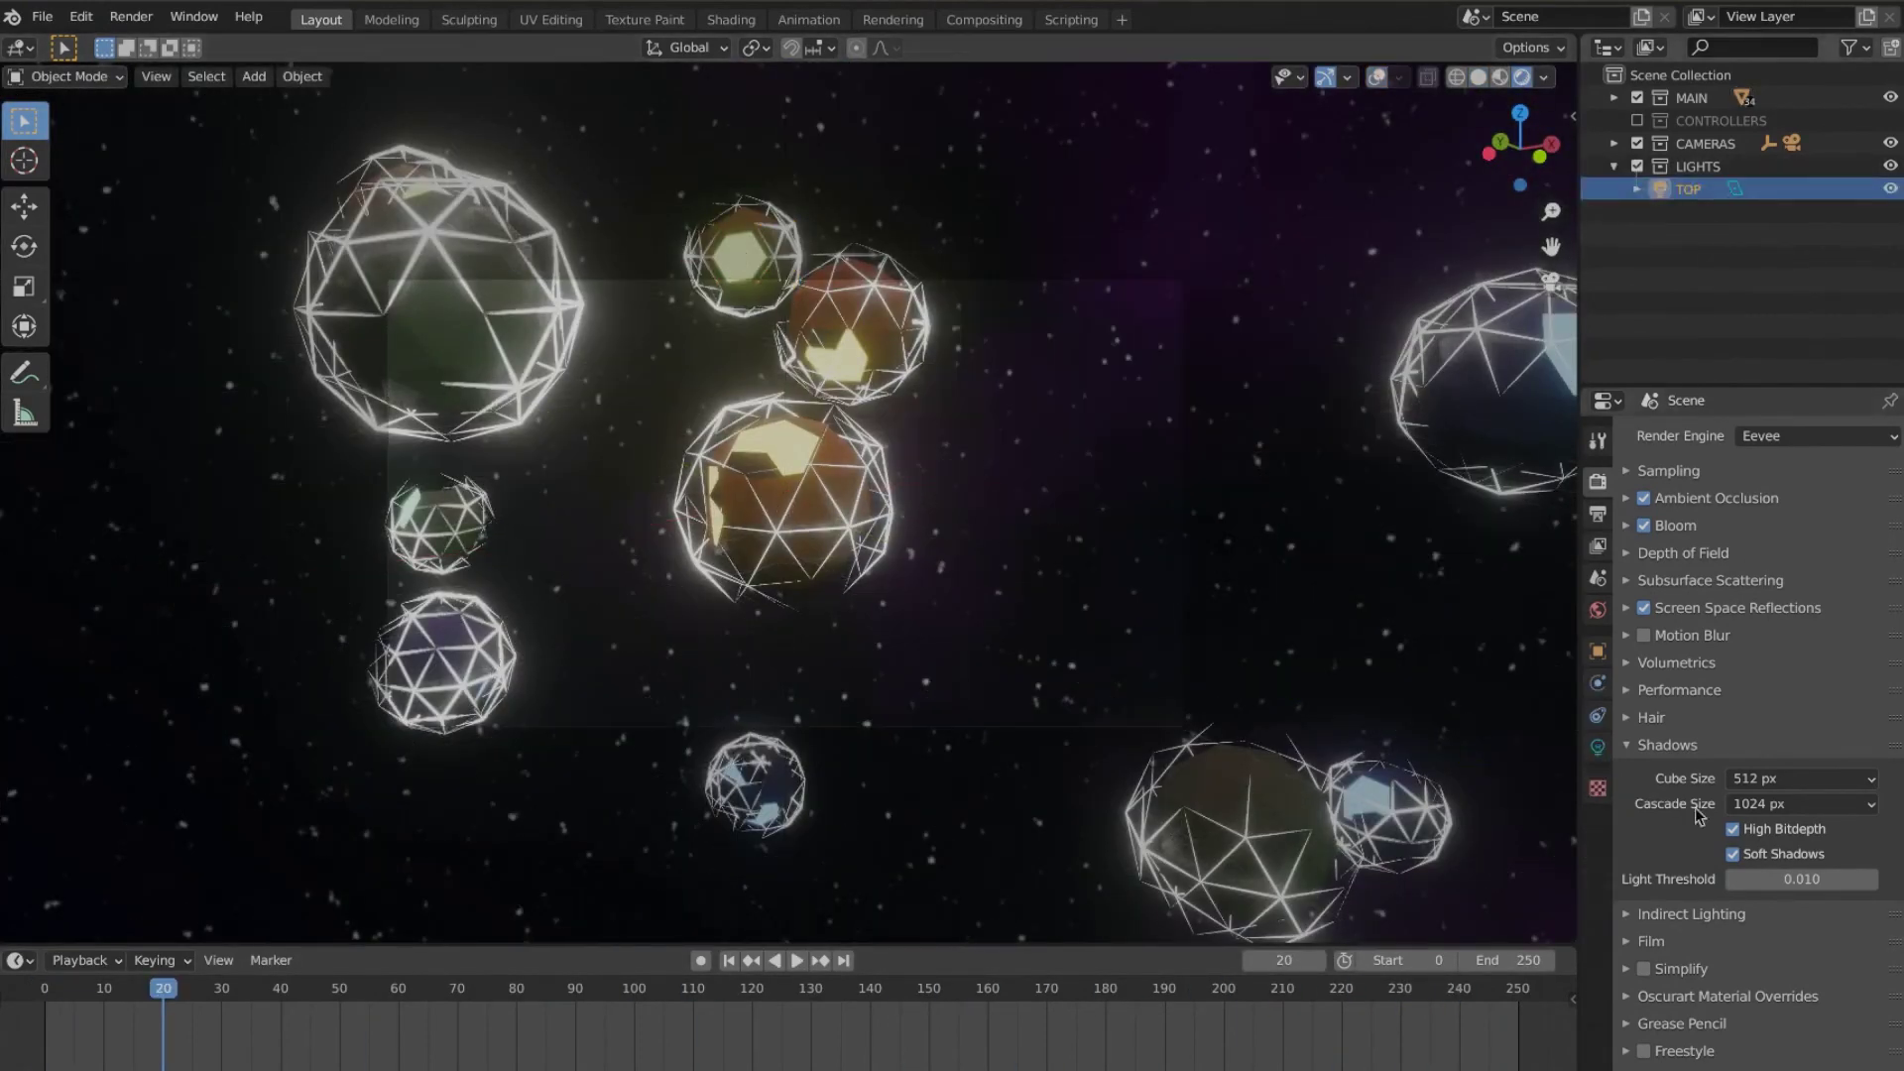
left_click(1598, 748)
left_click_drag(1801, 586, 1903, 629)
key("Return")
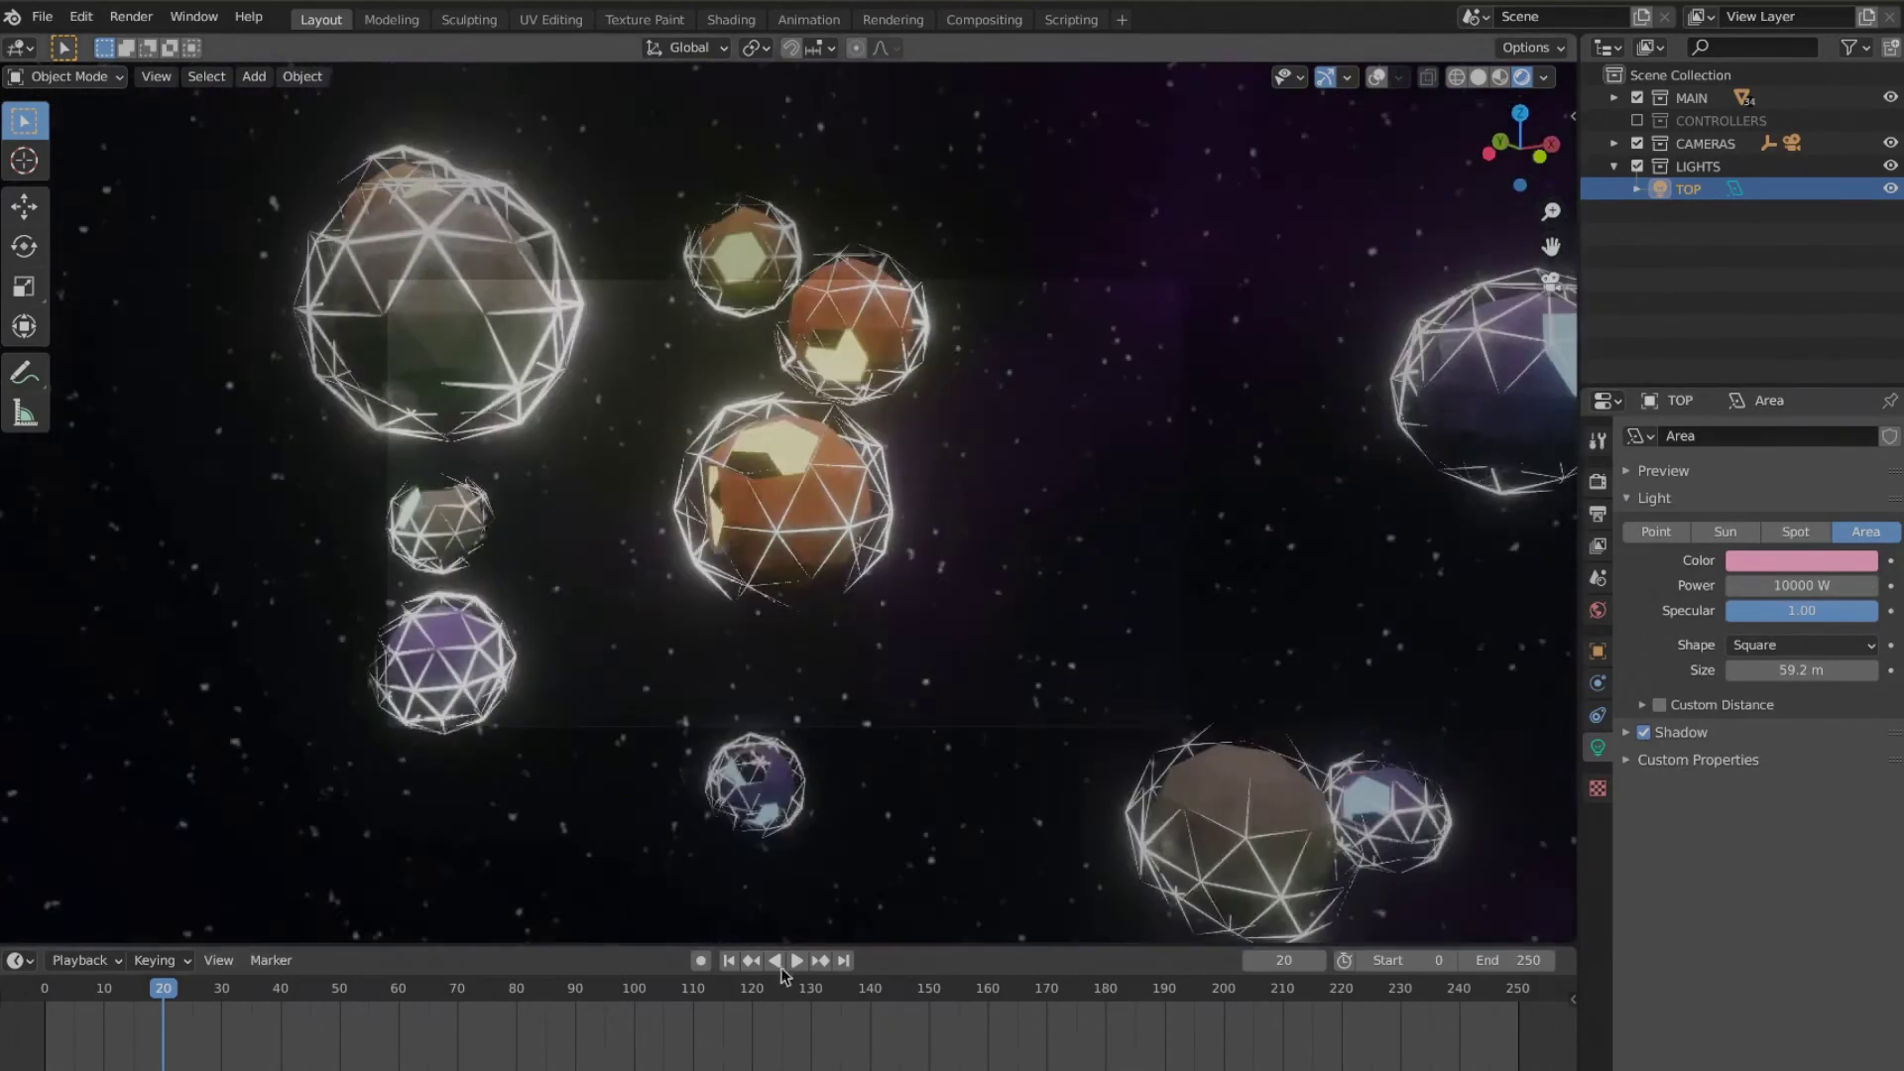
Step: Change the TOP light's color to a pale pink, preview the animation and return to frame 0
left_click_drag(189, 995, 1366, 1069)
left_click(1801, 561)
left_click_drag(1772, 360, 1762, 357)
left_click(994, 994)
key("space")
left_click_drag(994, 1020, 40, 1007)
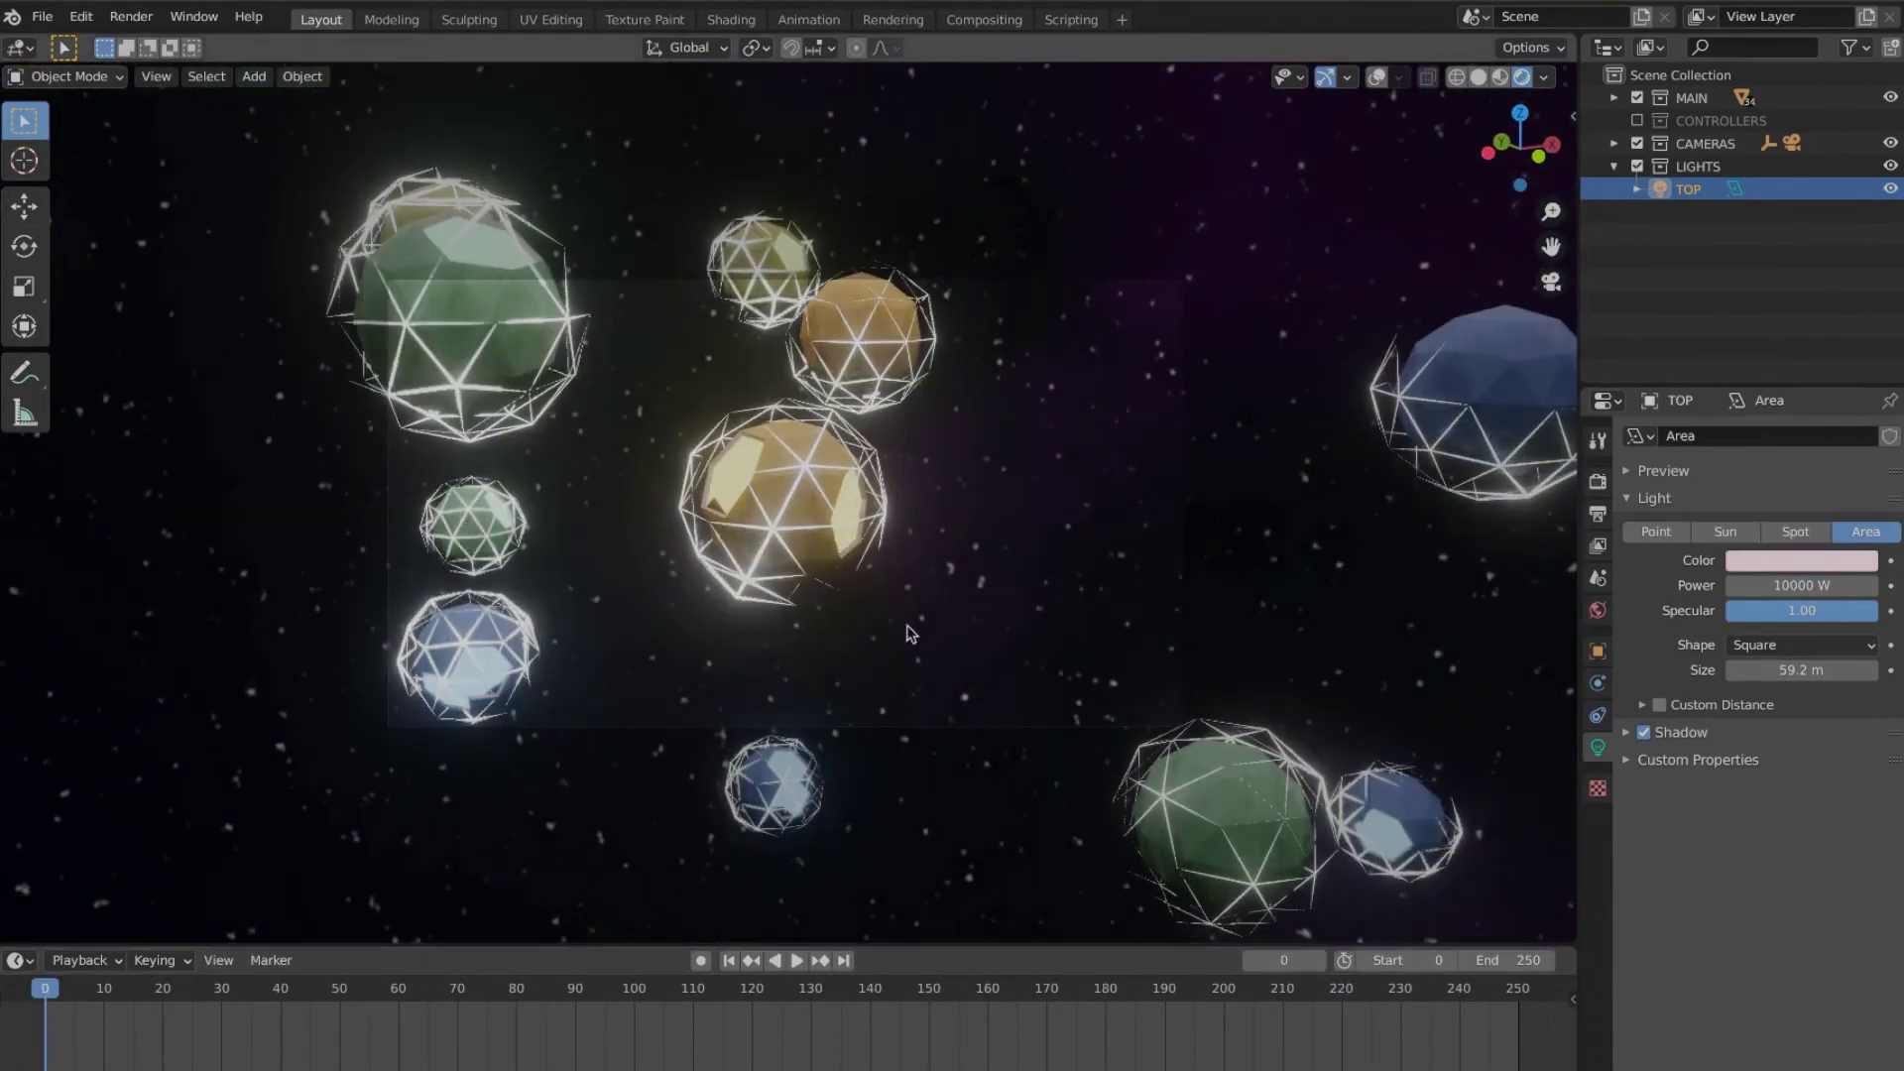
Step: Return the viewport to solid shading and change the number of Eevee render samples
left_click(1481, 78)
middle_click_drag(1429, 553, 1384, 551)
left_click(1598, 482)
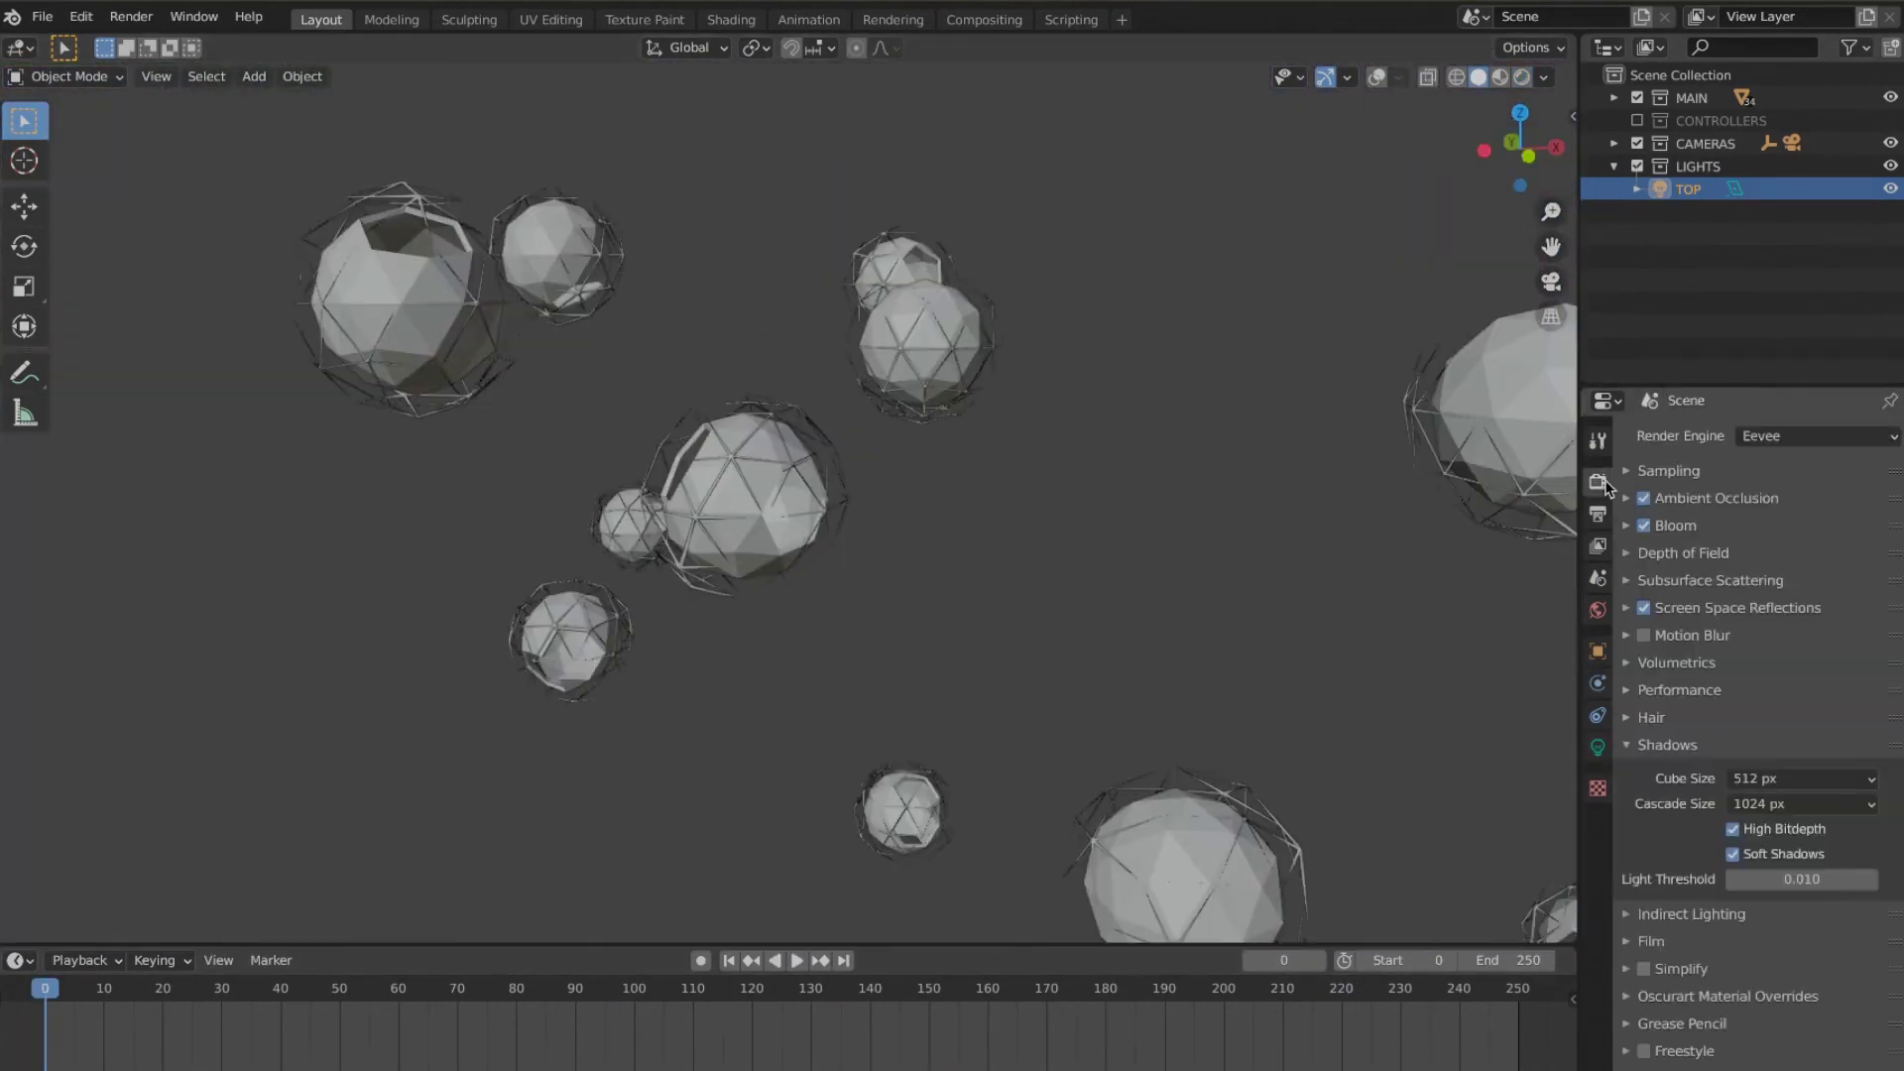
left_click(1629, 472)
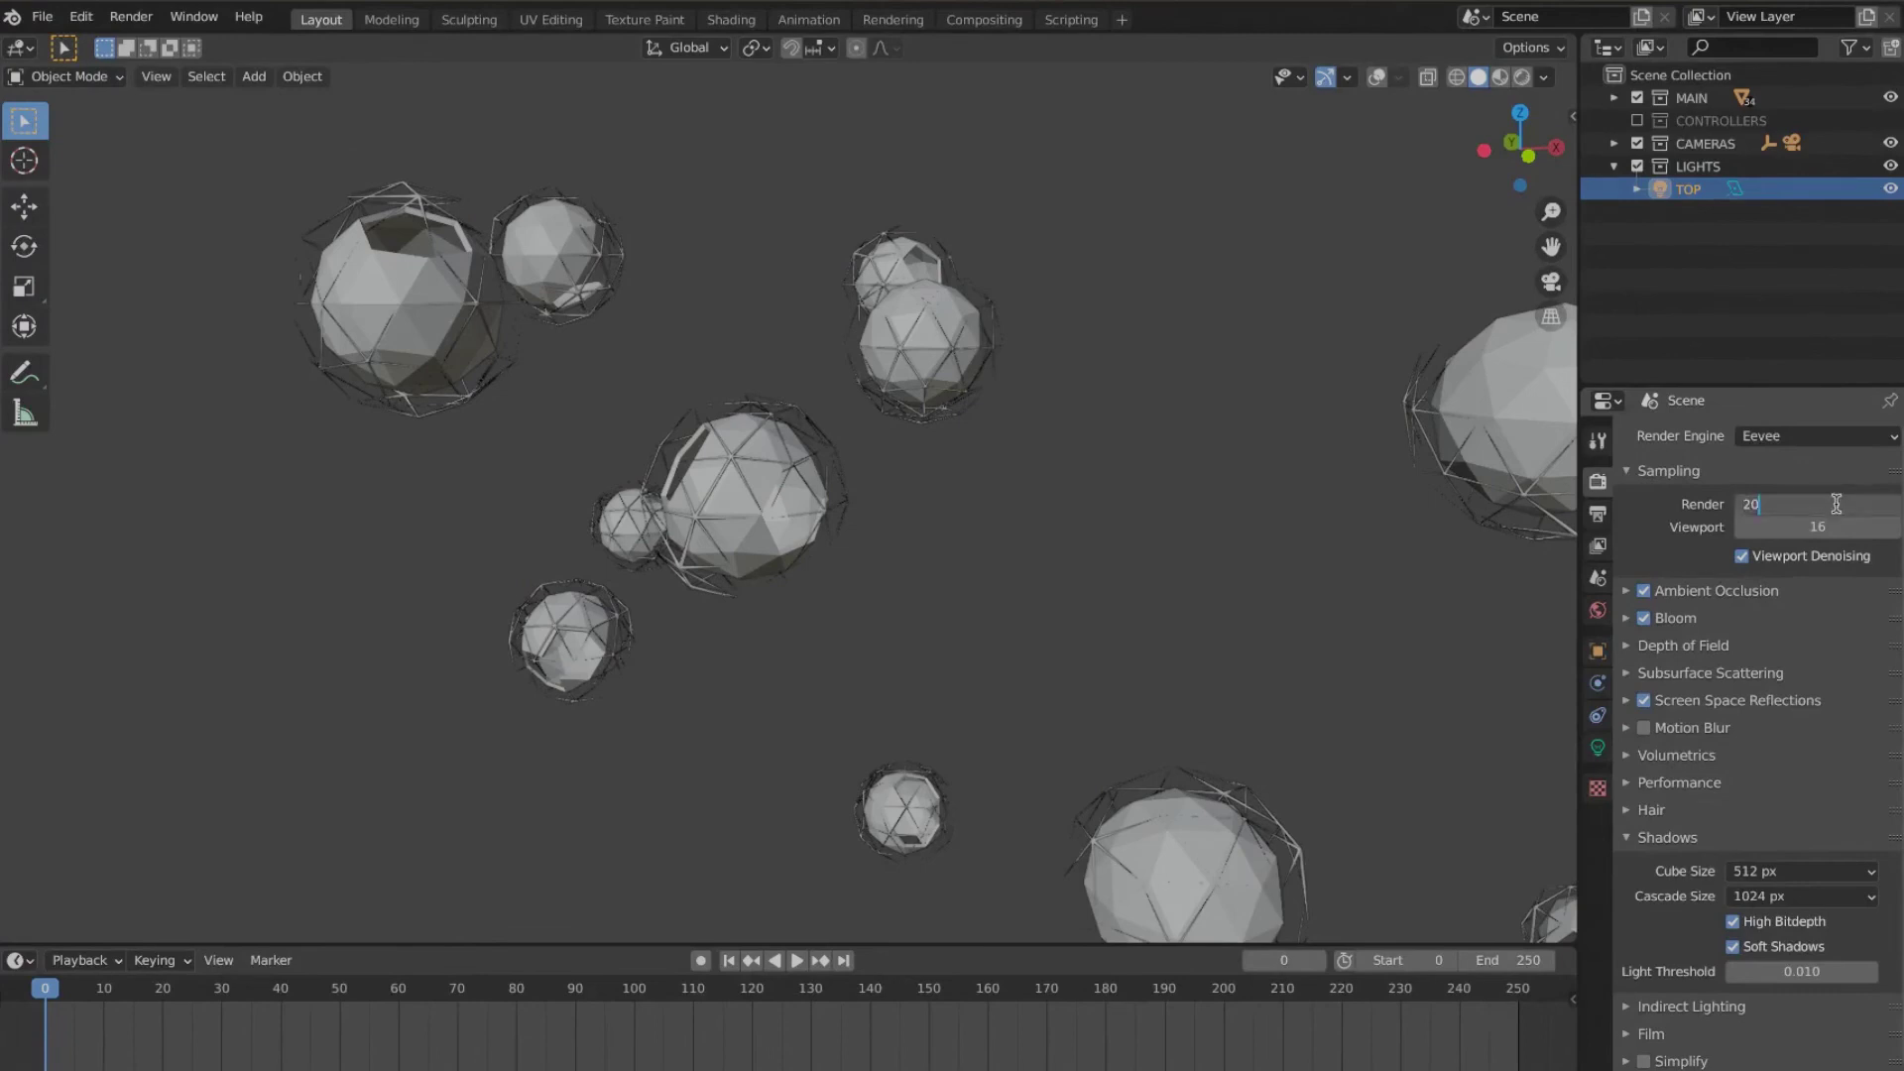
left_click(1634, 840)
Step: Set the output file format to OpenEXR with full float color depth
left_click(1598, 514)
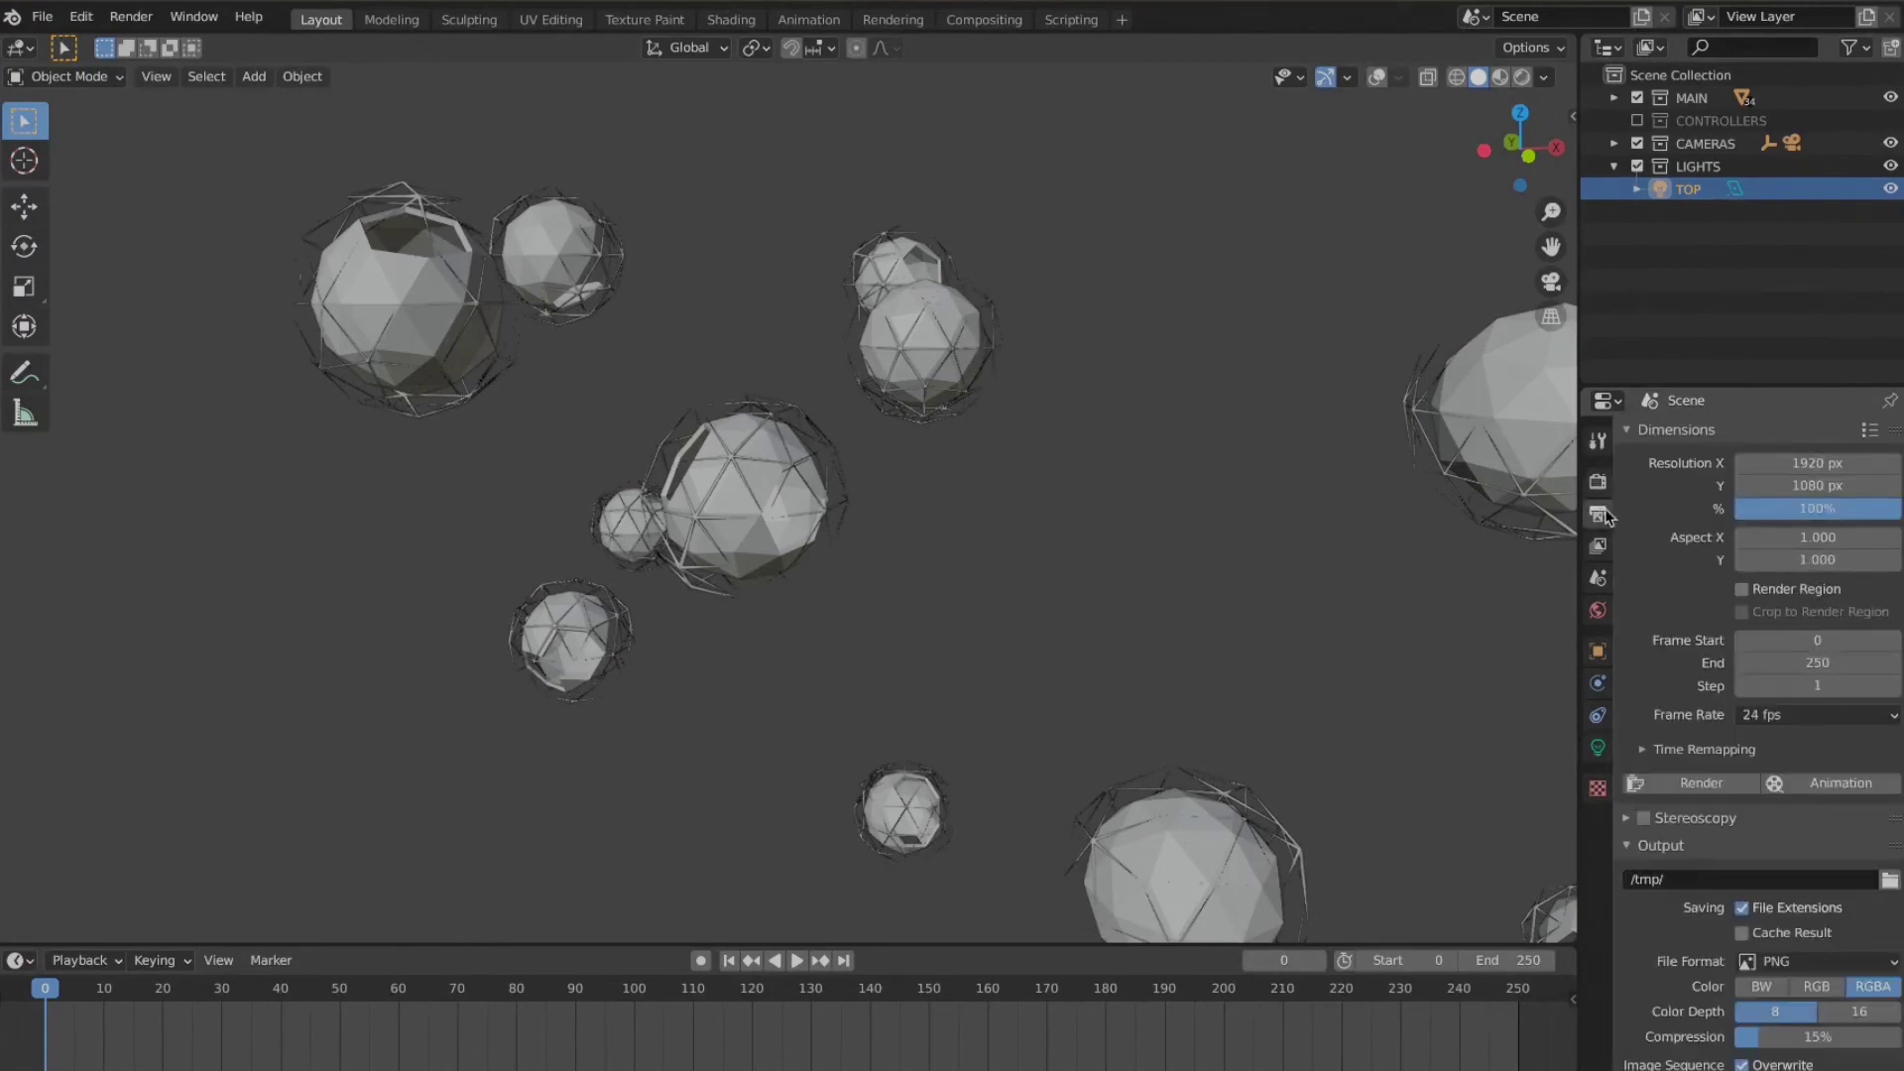
left_click(1598, 482)
left_click(1598, 514)
left_click(1808, 957)
left_click(1829, 833)
left_click(1787, 952)
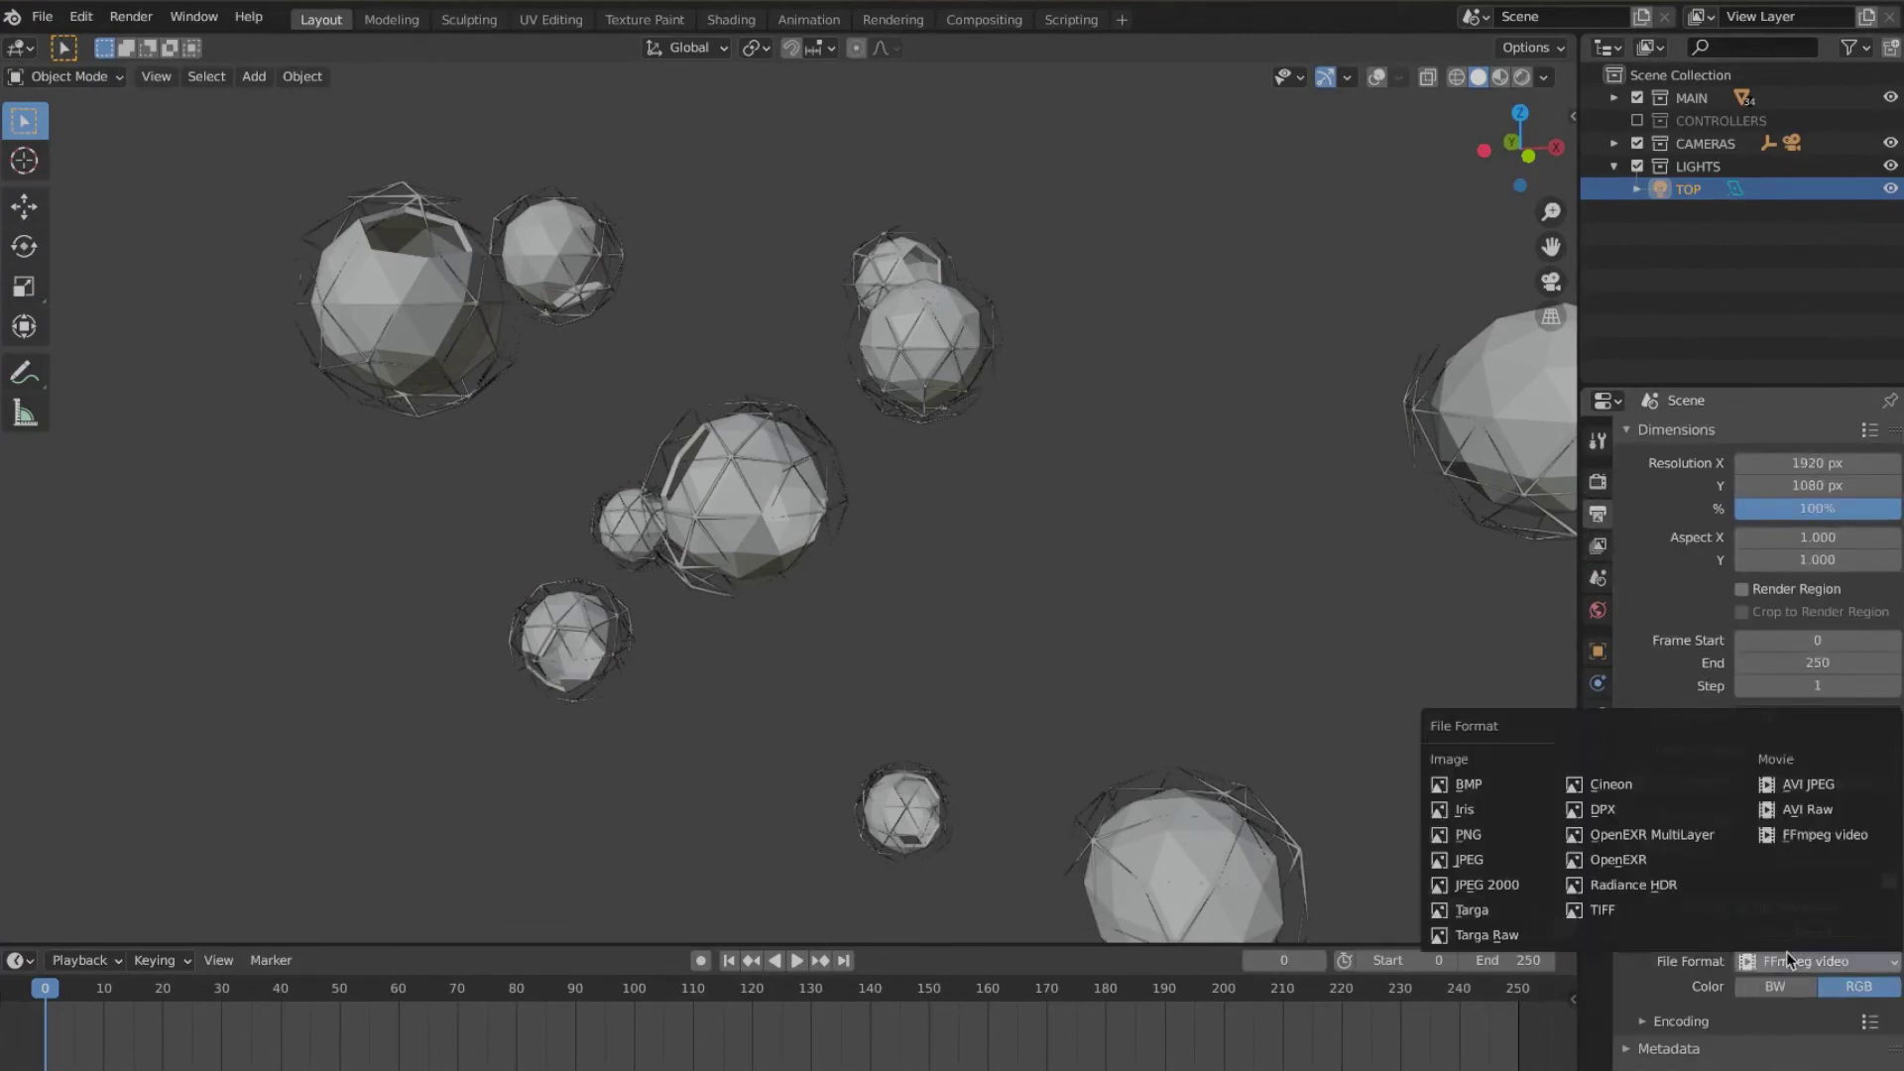
left_click(1788, 952)
left_click(1787, 952)
left_click(1635, 863)
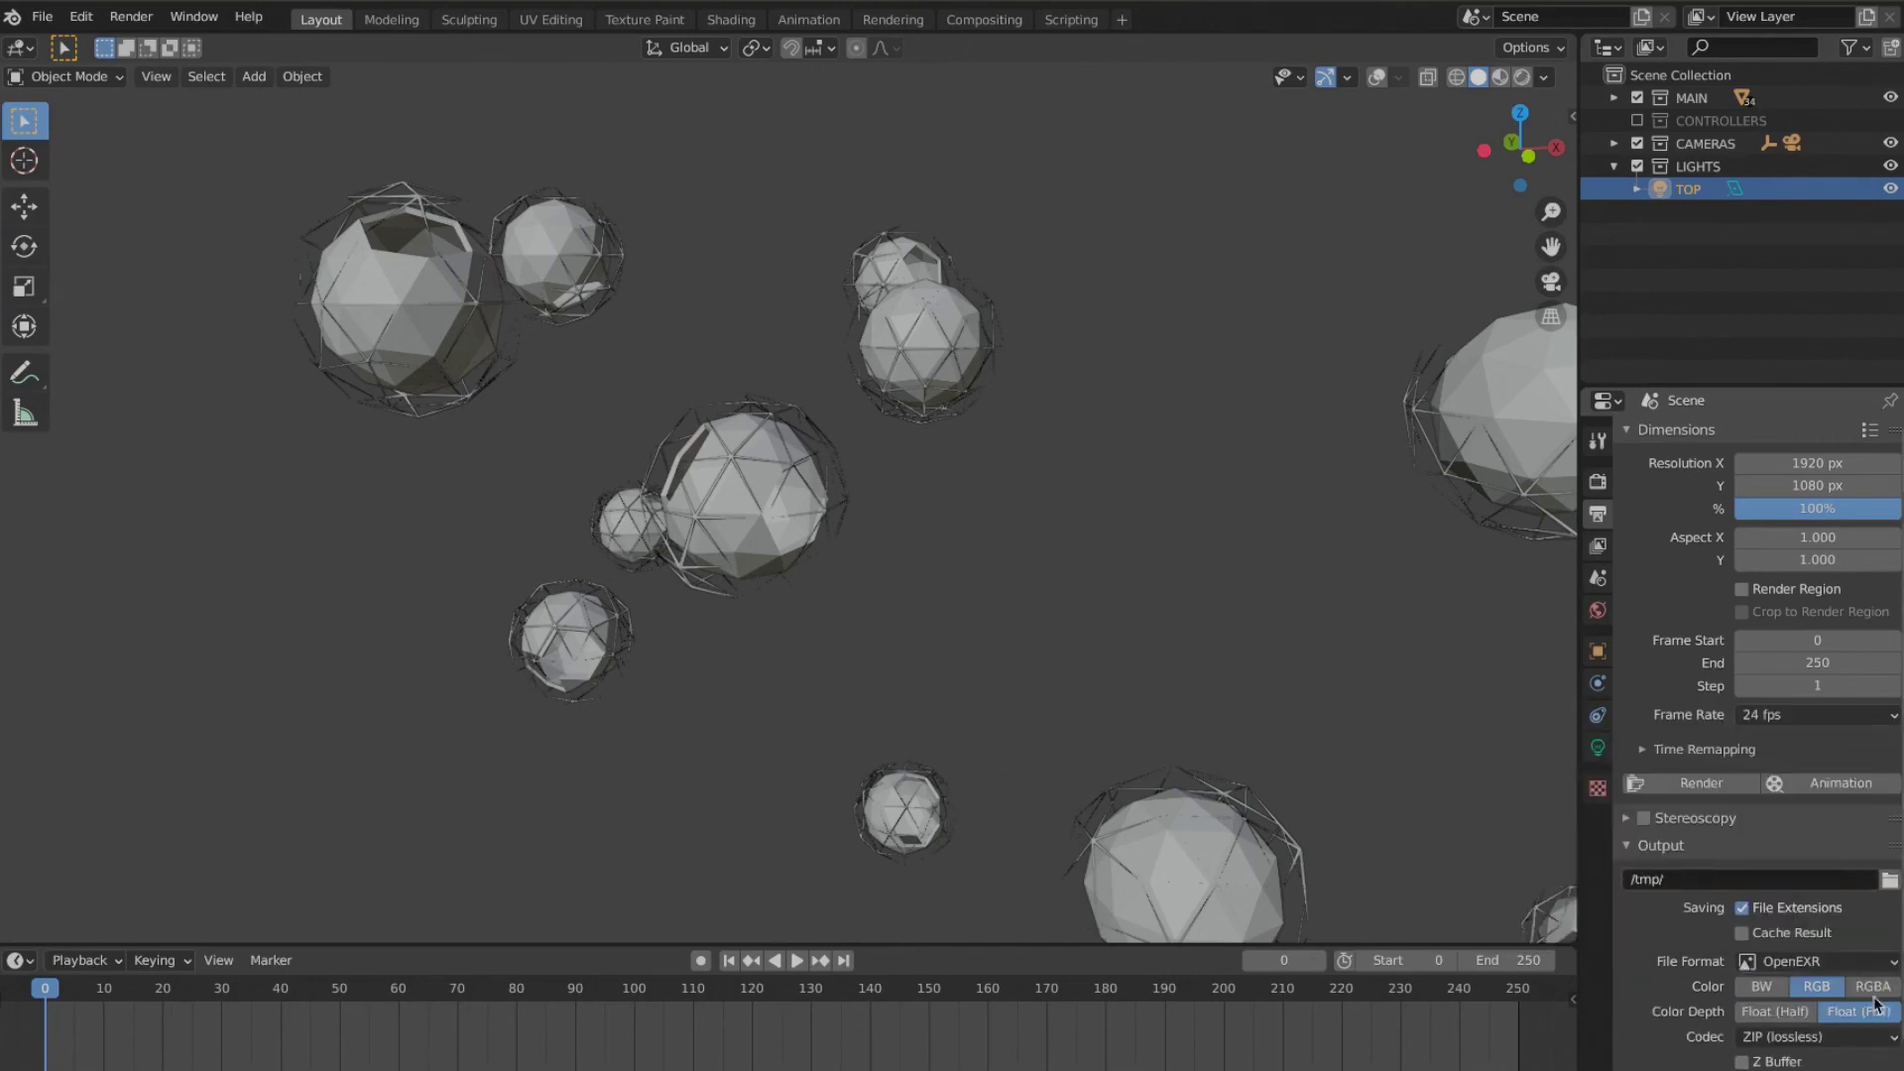
Step: Set the output path to ABSTRACT_SPHERE/FRAMES with the file name ONE
left_click(1890, 880)
key("i")
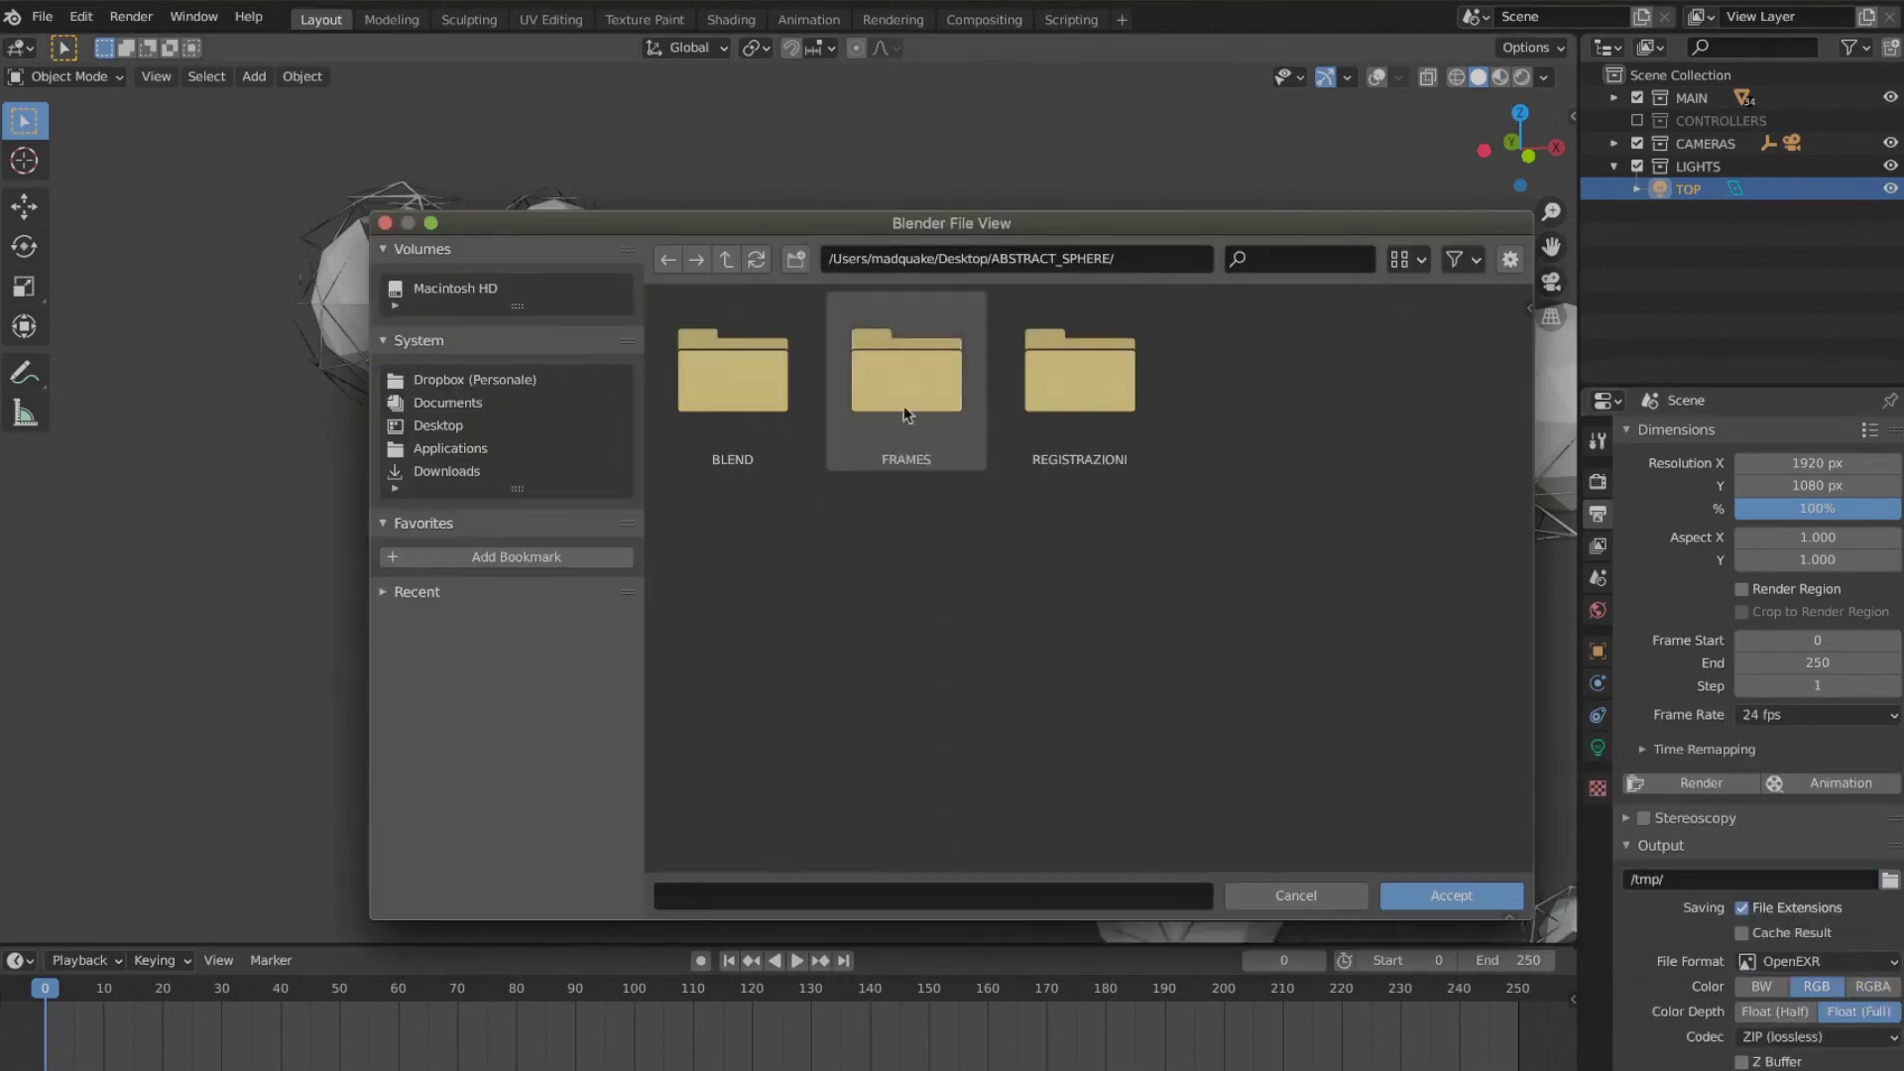
double_click(904, 415)
left_click(760, 891)
left_click(1451, 896)
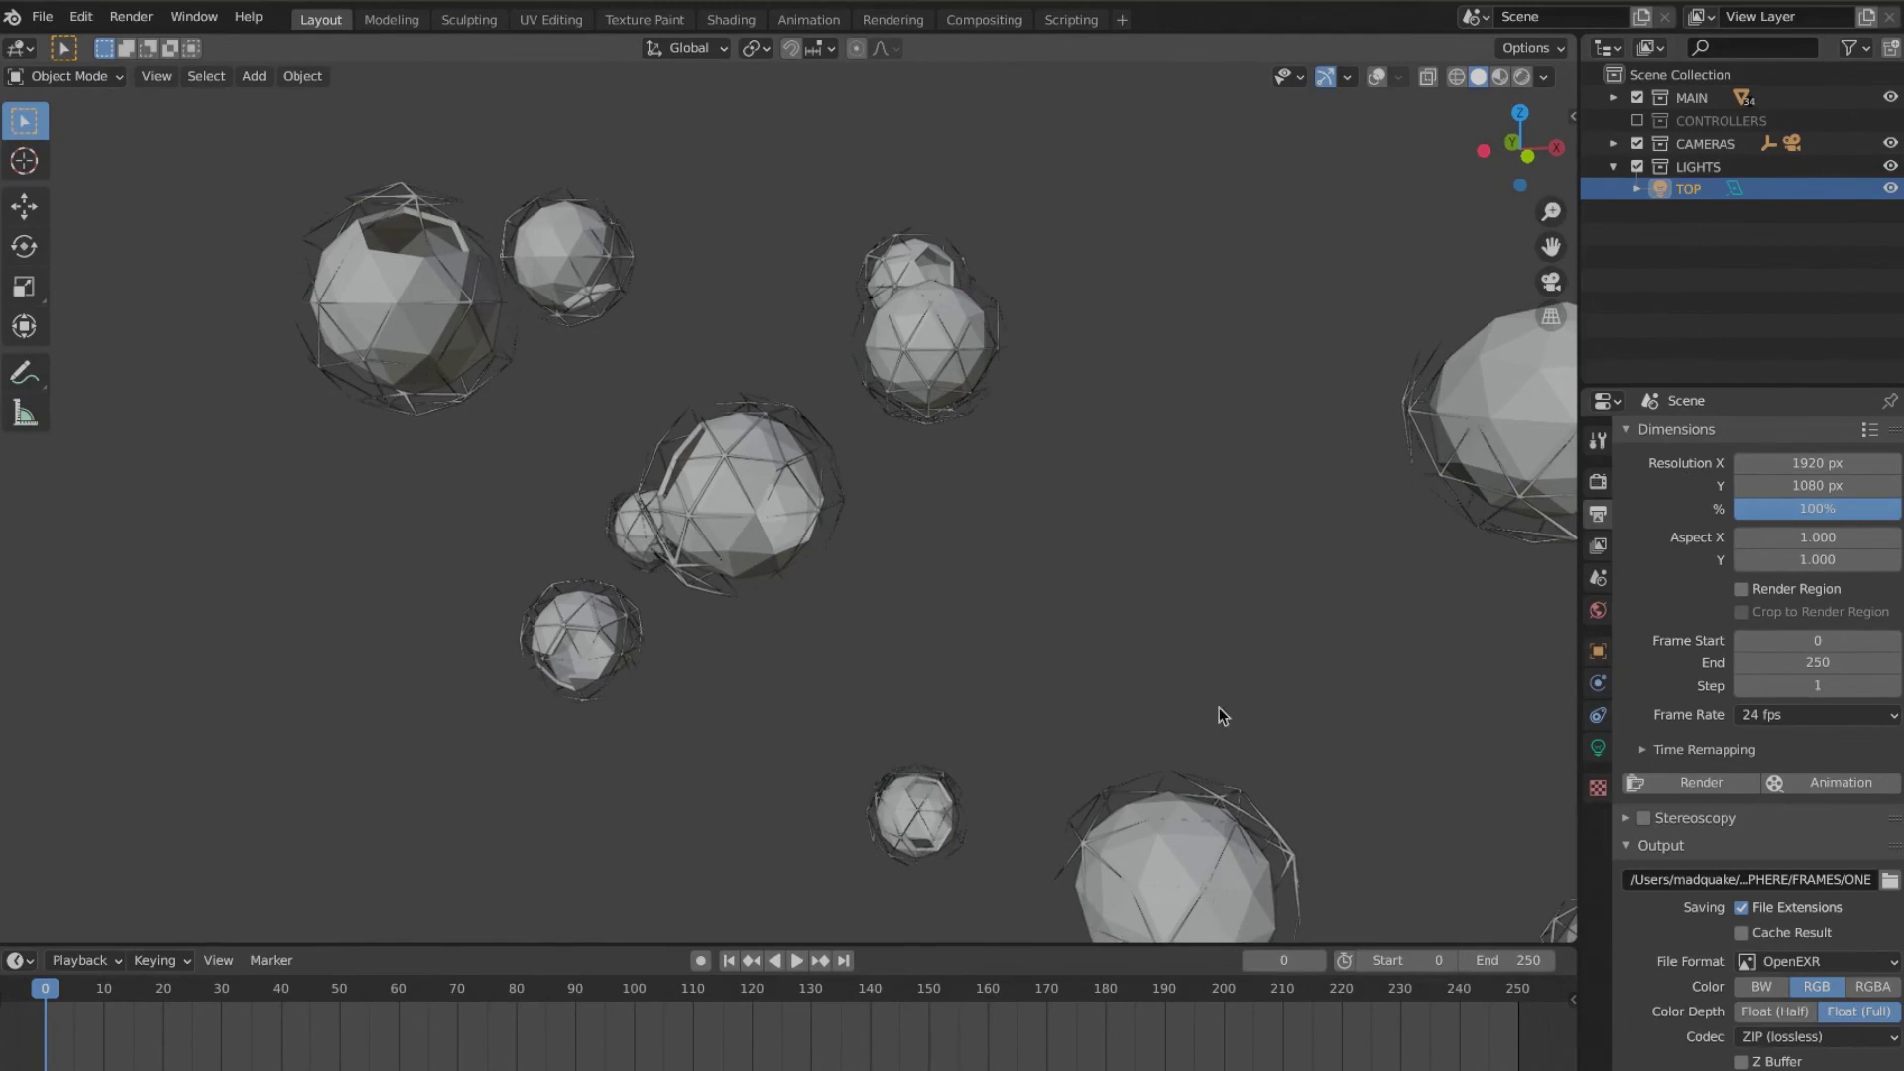
Step: Return to the camera view and start rendering the animation
key("KP_0")
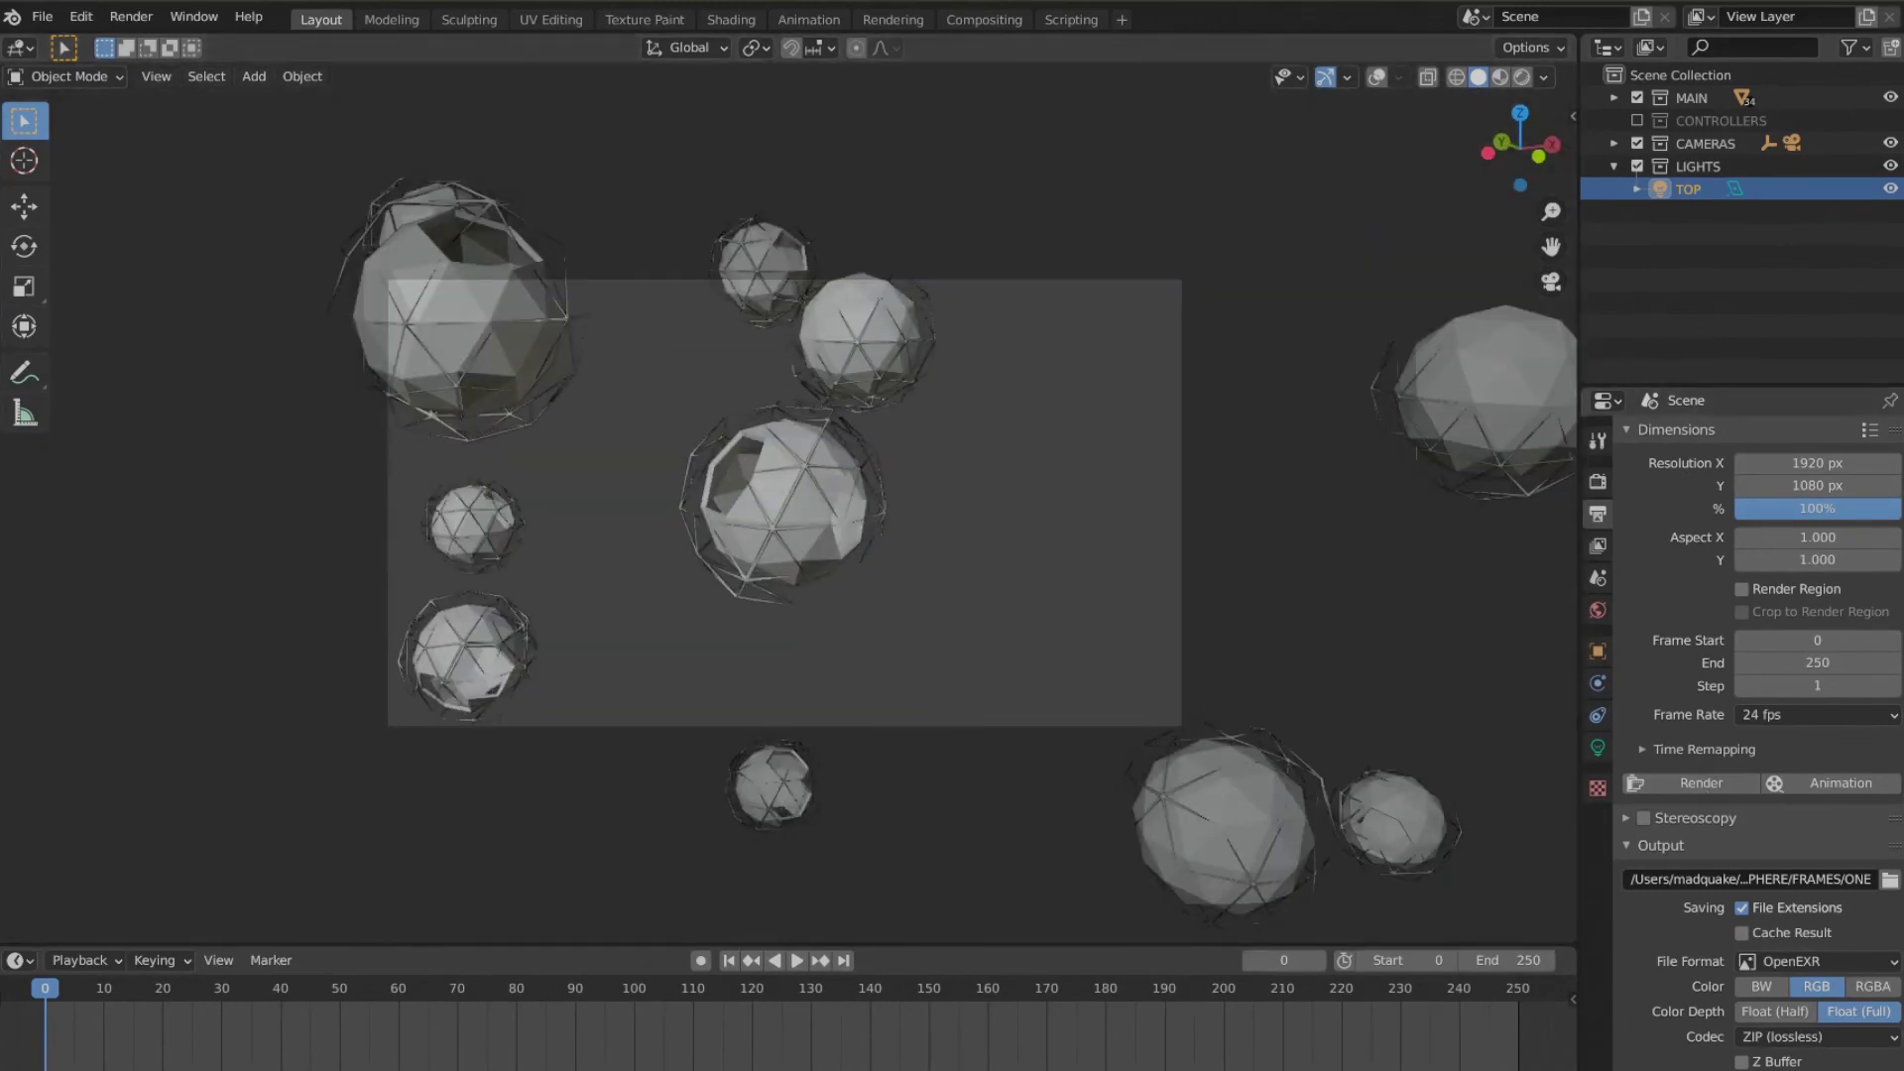
left_click(142, 16)
left_click(150, 68)
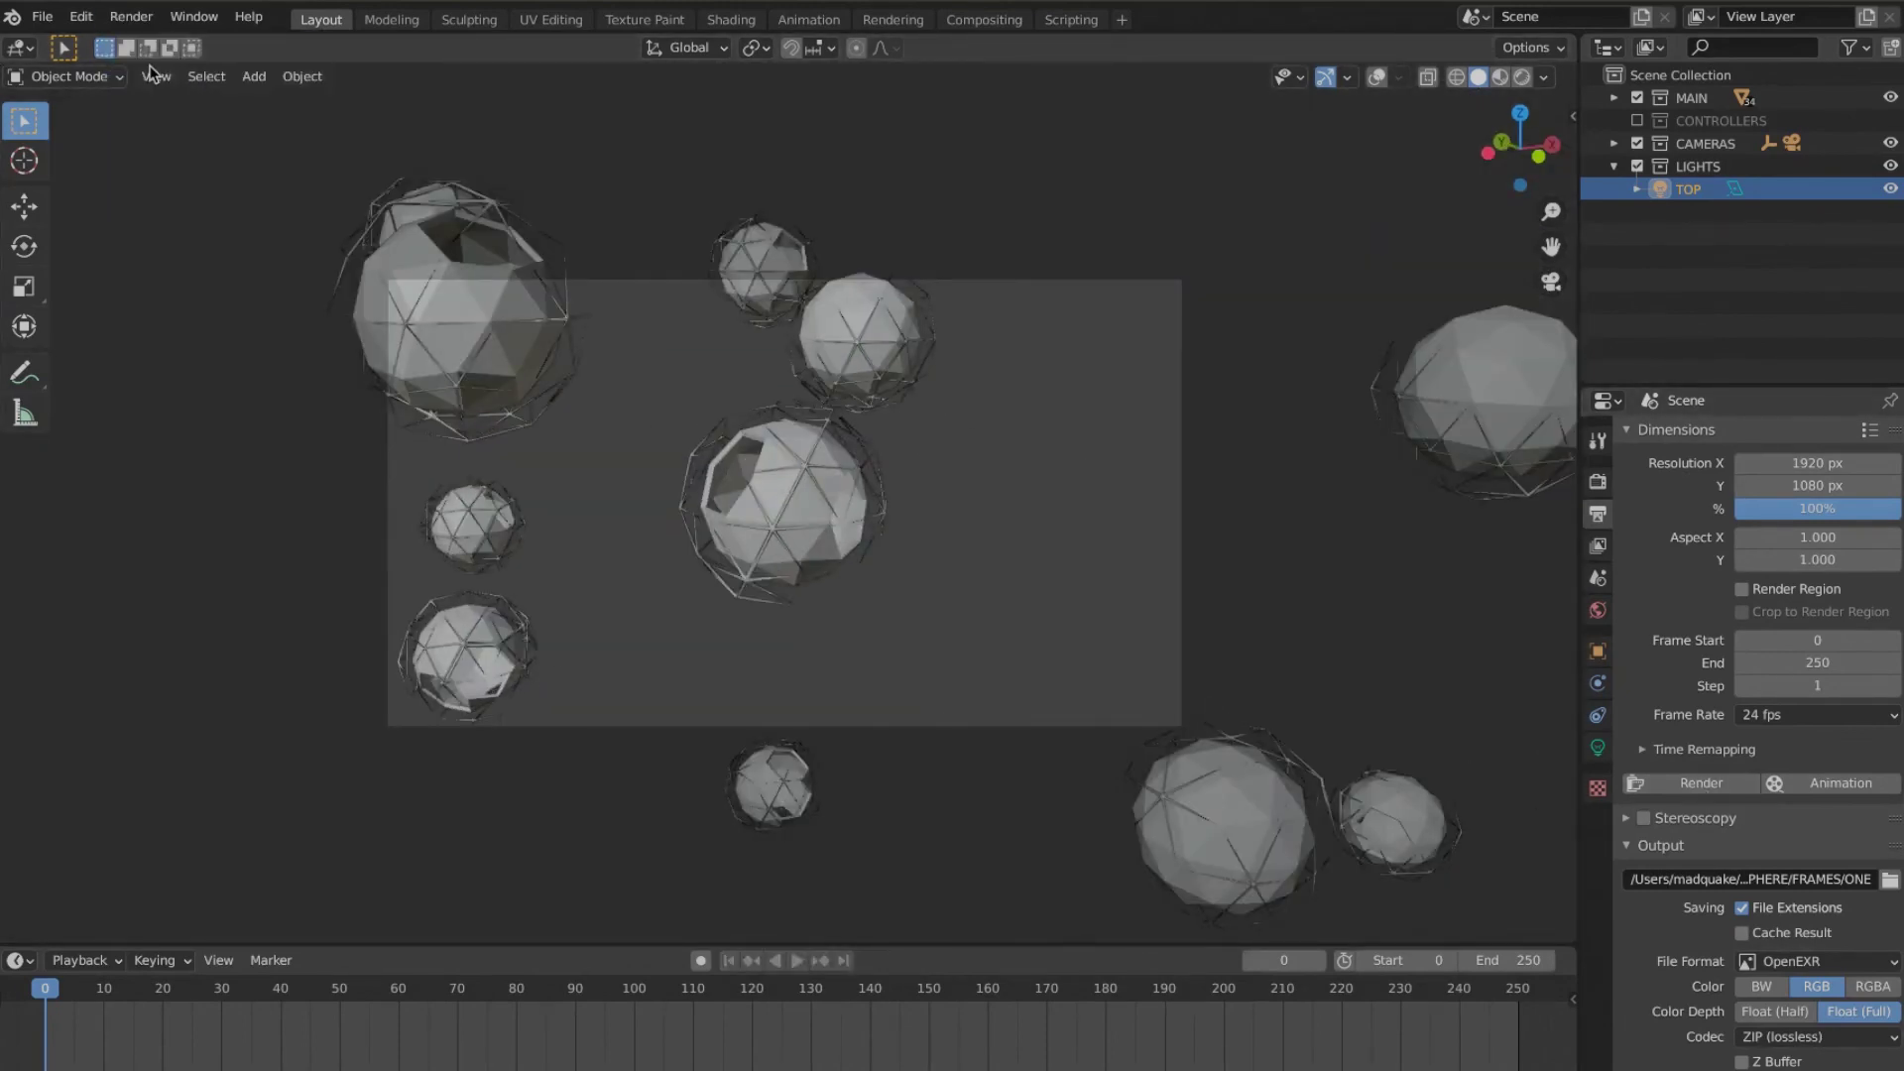